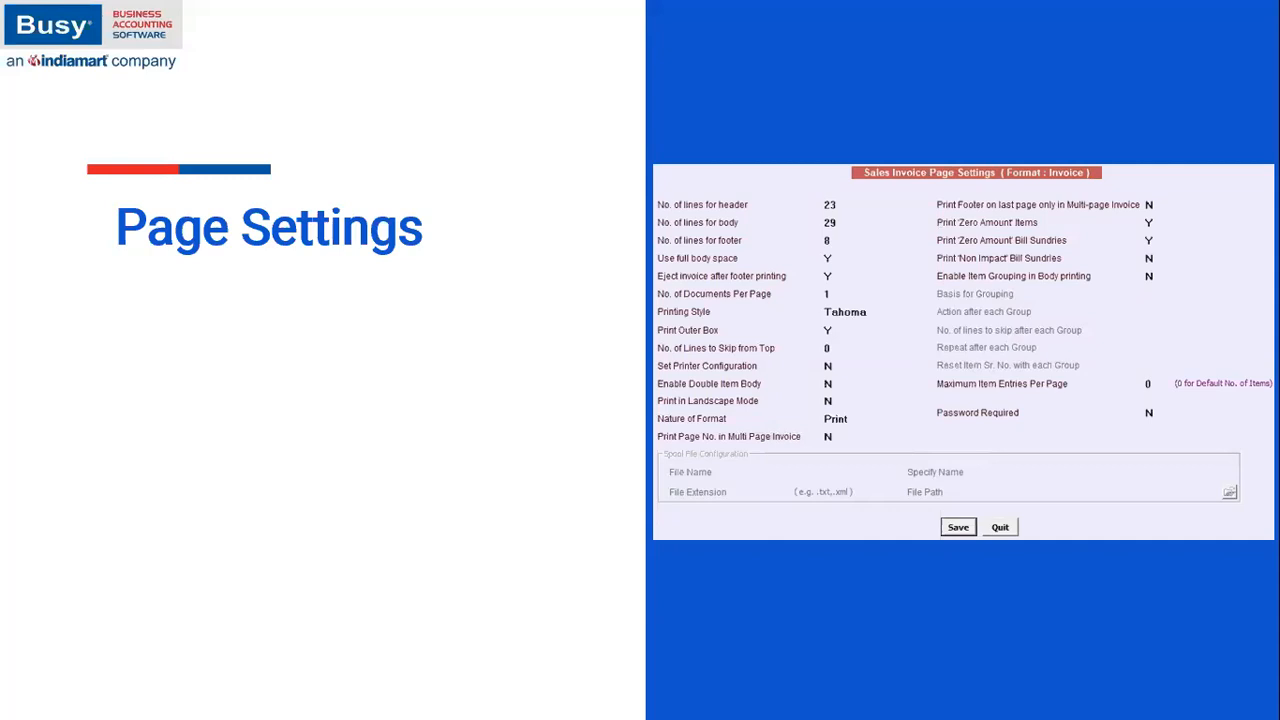
{"action": "left_click", "coordinate": [304, 481]}
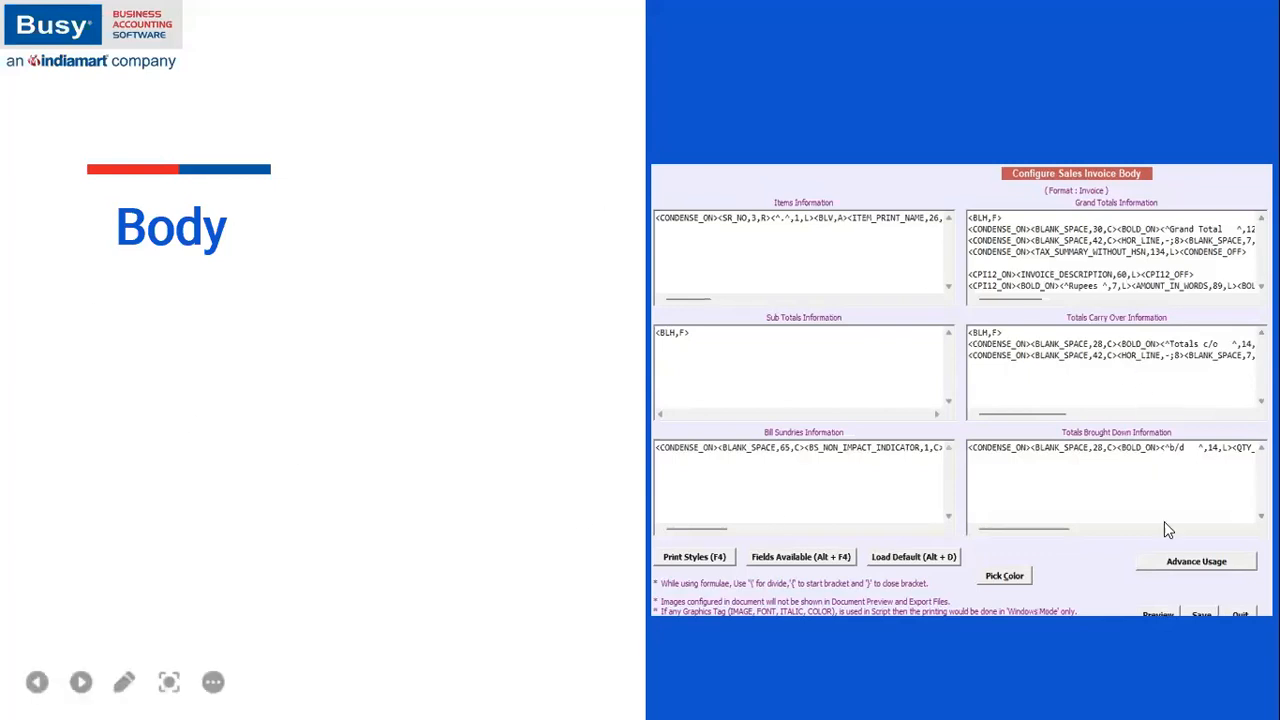
{"action": "key", "text": "Right"}
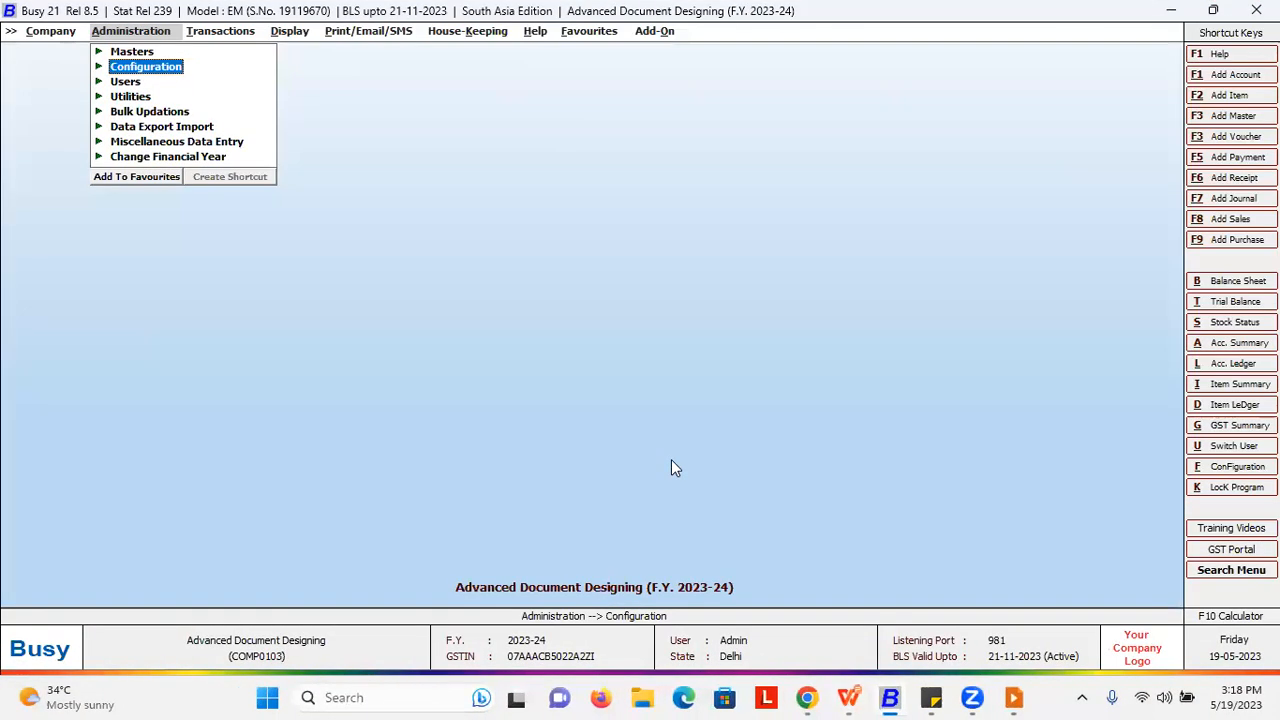
{"action": "left_click", "coordinate": [973, 137]}
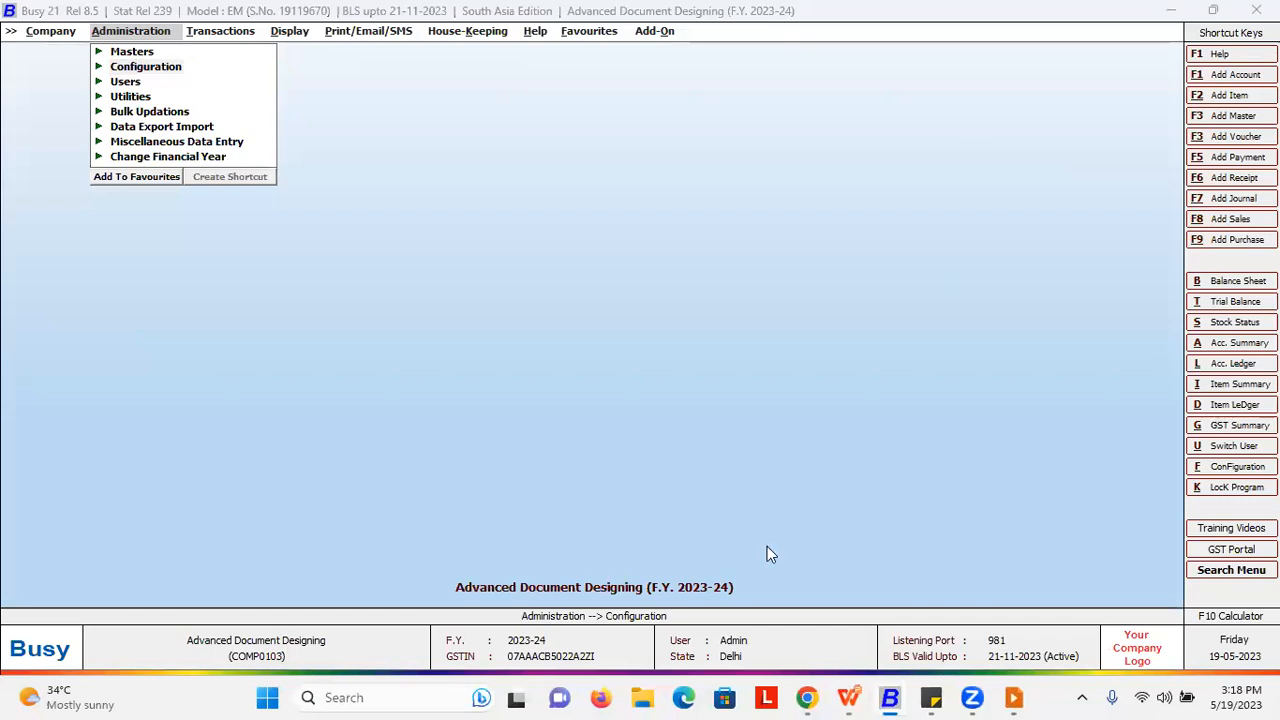
Step: Expand the Invoice / Document Printing options in the administration configuration
{"action": "left_click", "coordinate": [163, 70]}
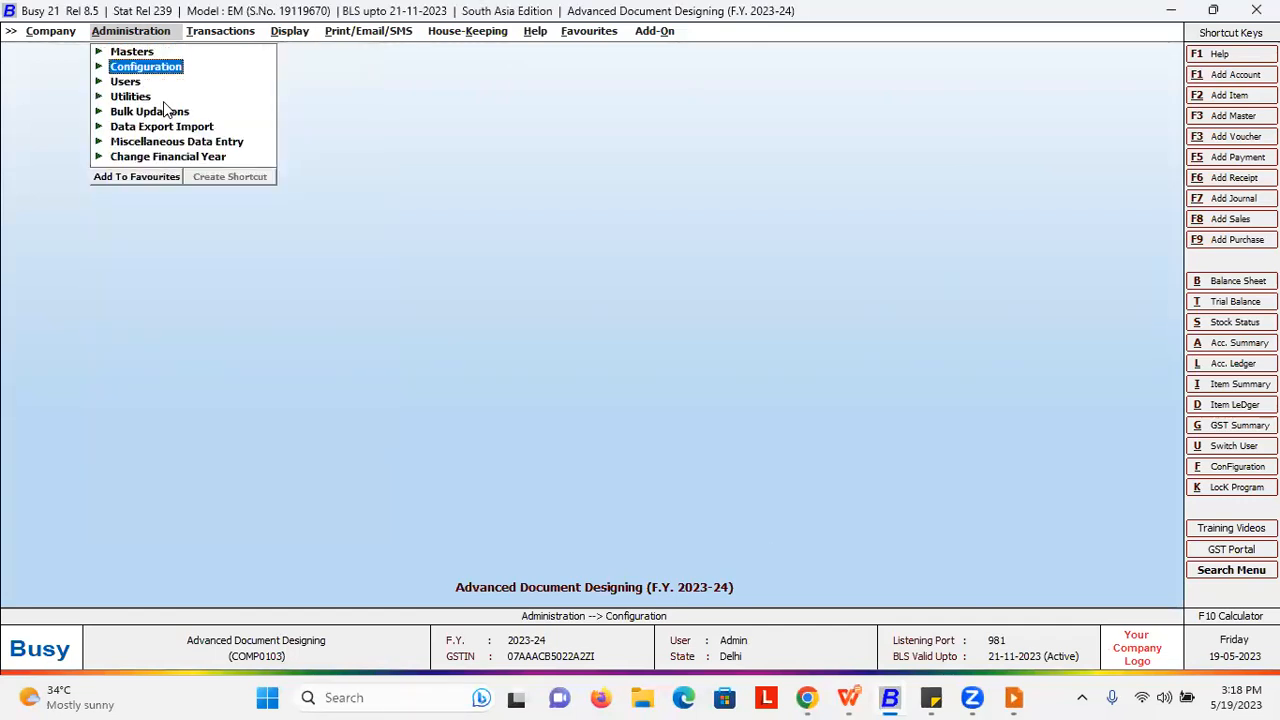
{"action": "key", "text": "Right"}
{"action": "key", "text": "Down"}
{"action": "key", "text": "Down"}
{"action": "key", "text": "Down"}
{"action": "key", "text": "Down"}
{"action": "key", "text": "Down"}
{"action": "key", "text": "Down"}
{"action": "key", "text": "Down"}
{"action": "key", "text": "Down"}
{"action": "key", "text": "Down"}
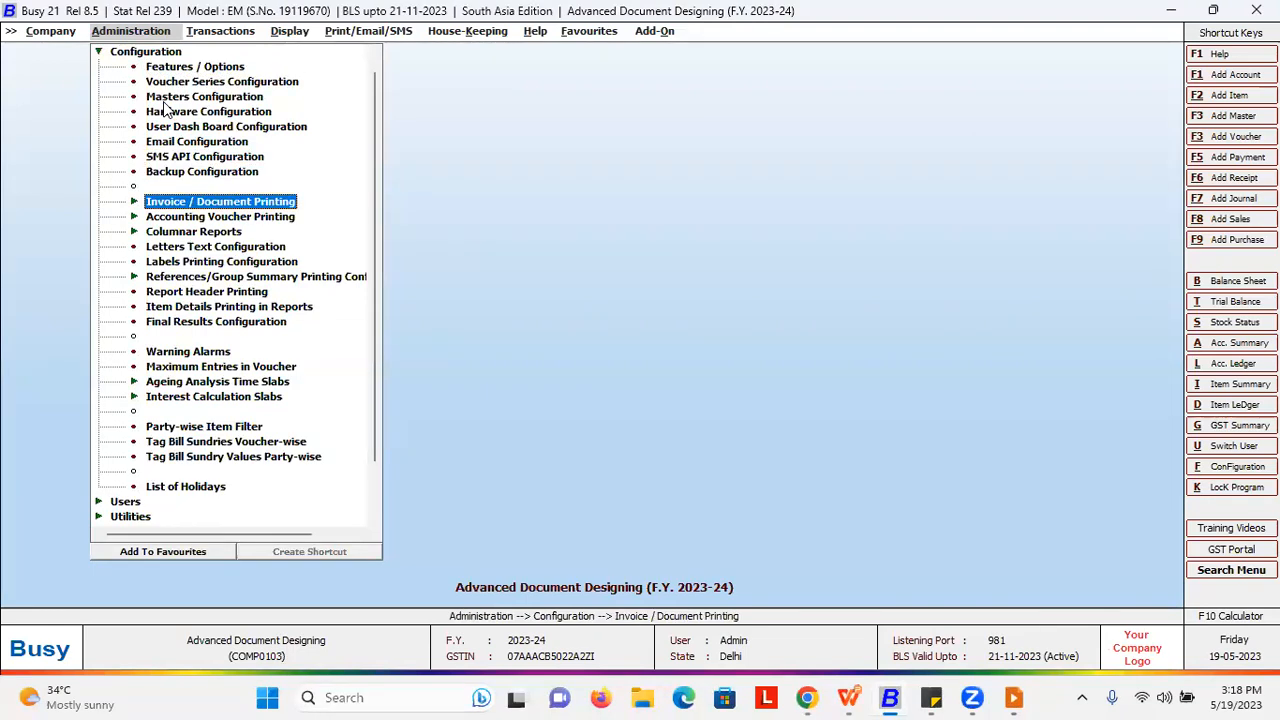
{"action": "key", "text": "Right"}
{"action": "key", "text": "Right"}
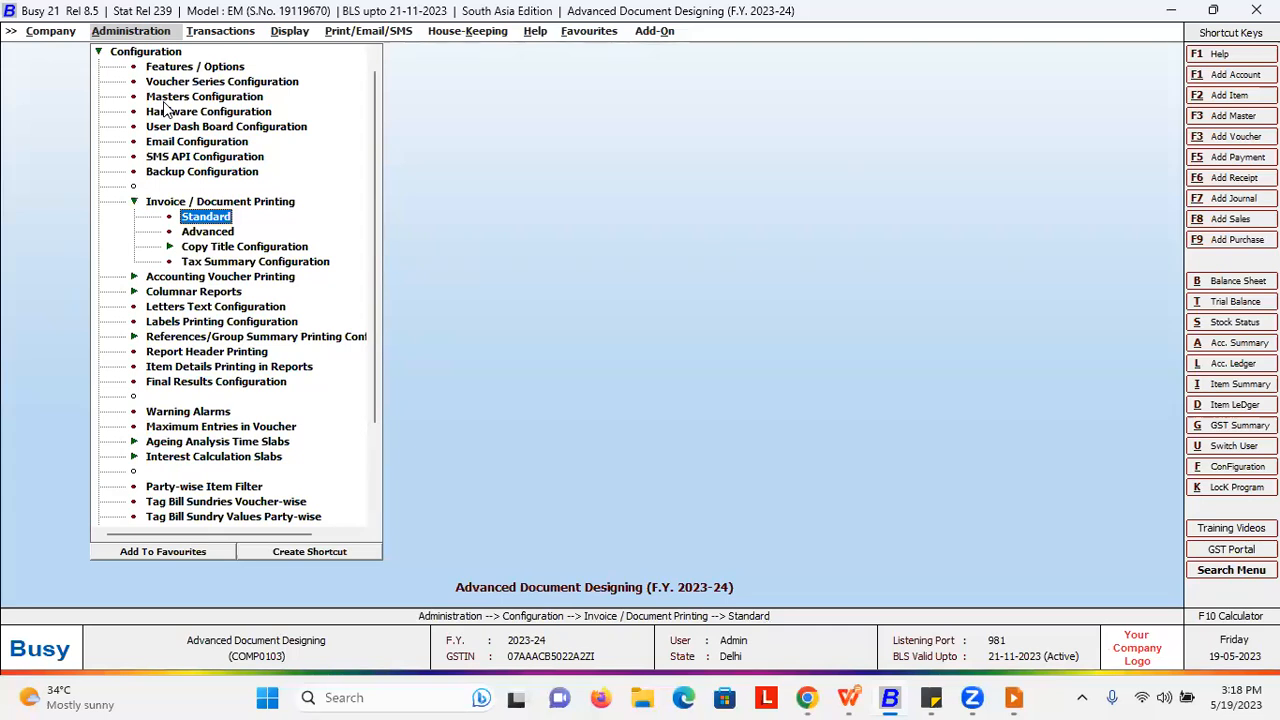
Step: Open the Standard invoice printing configuration for Sales Invoice
{"action": "key", "text": "Down"}
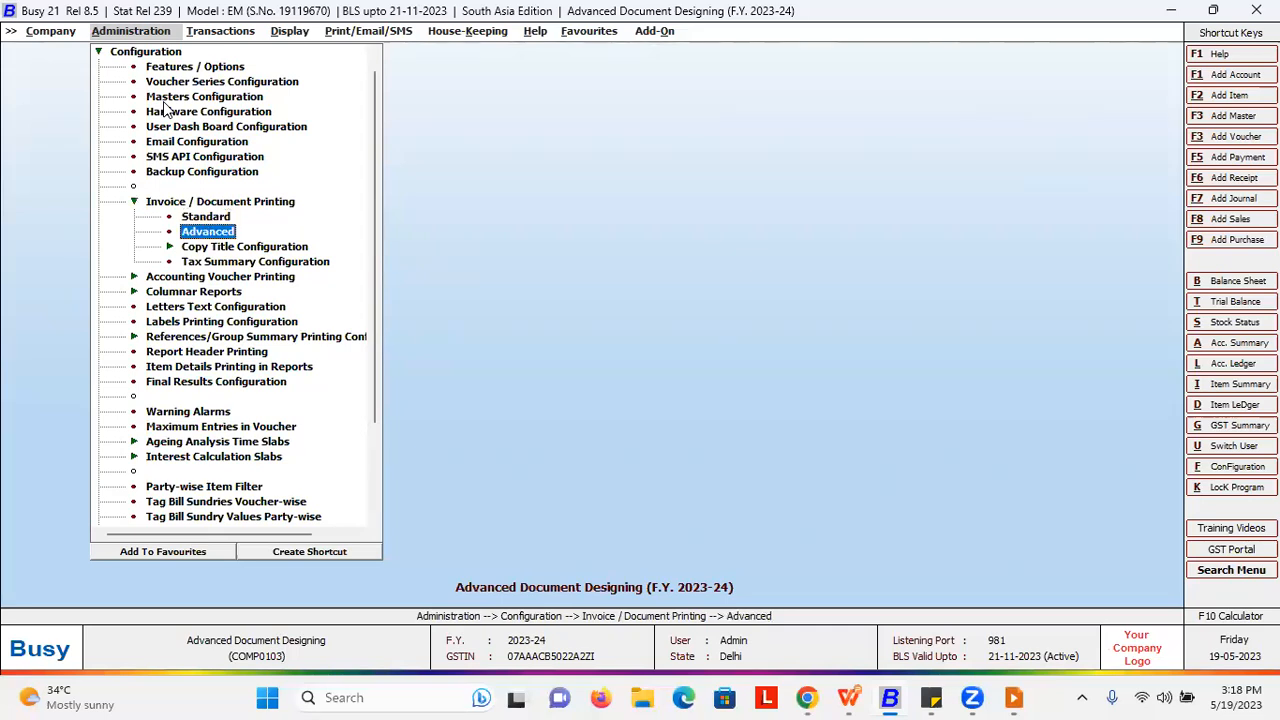
{"action": "key", "text": "Up"}
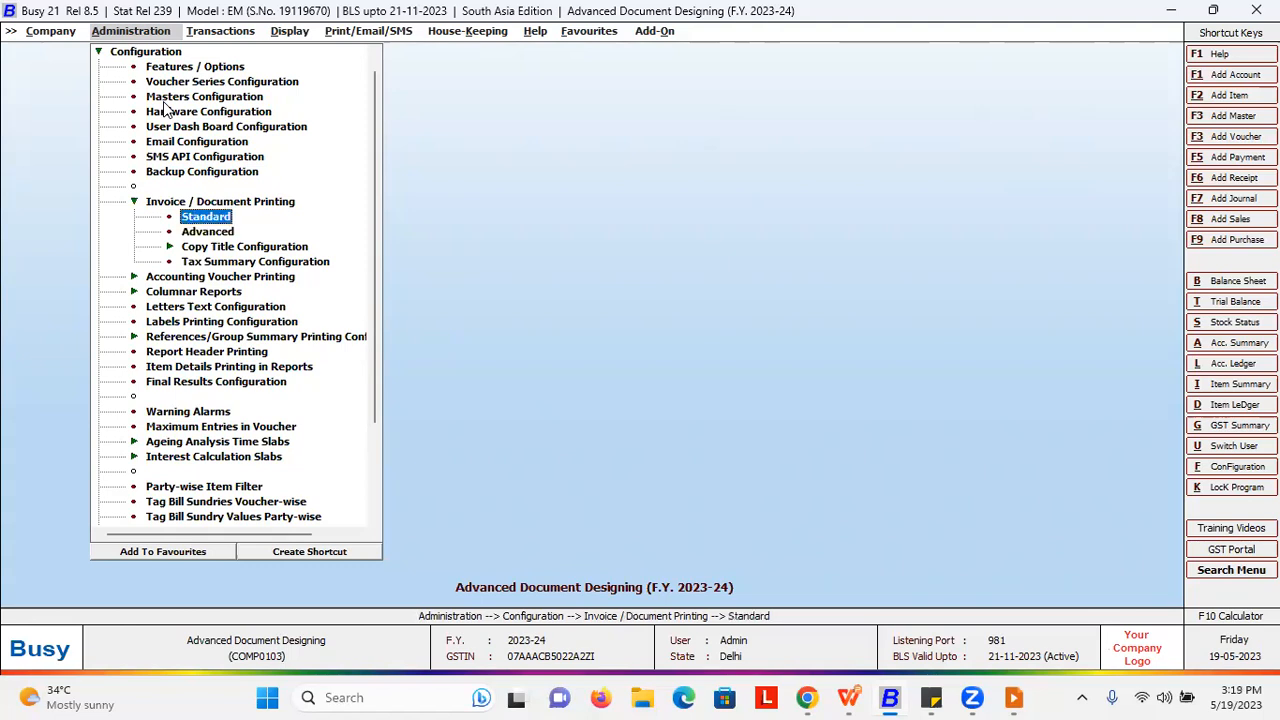
{"action": "key", "text": "Return"}
{"action": "key", "text": "Return"}
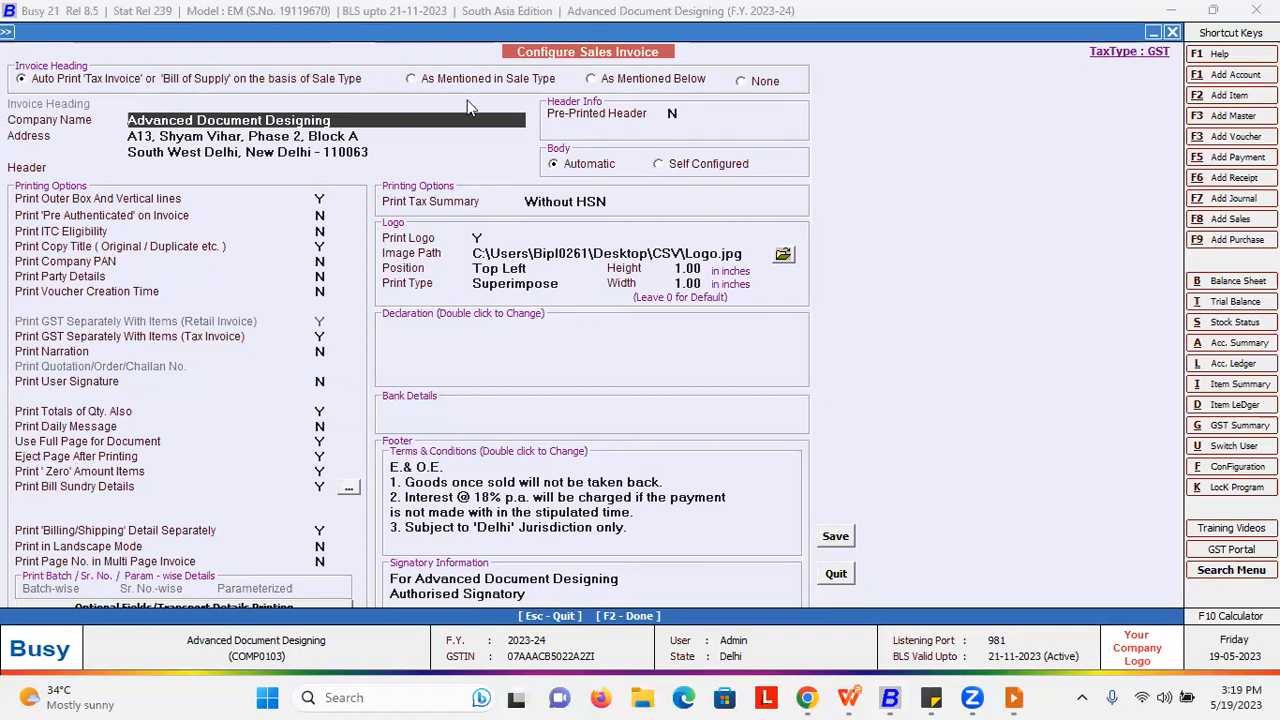
Step: Examine the header info, bank details, footer and declaration fields of the standard sales invoice configuration, and quit it without saving
{"action": "left_click", "coordinate": [566, 119]}
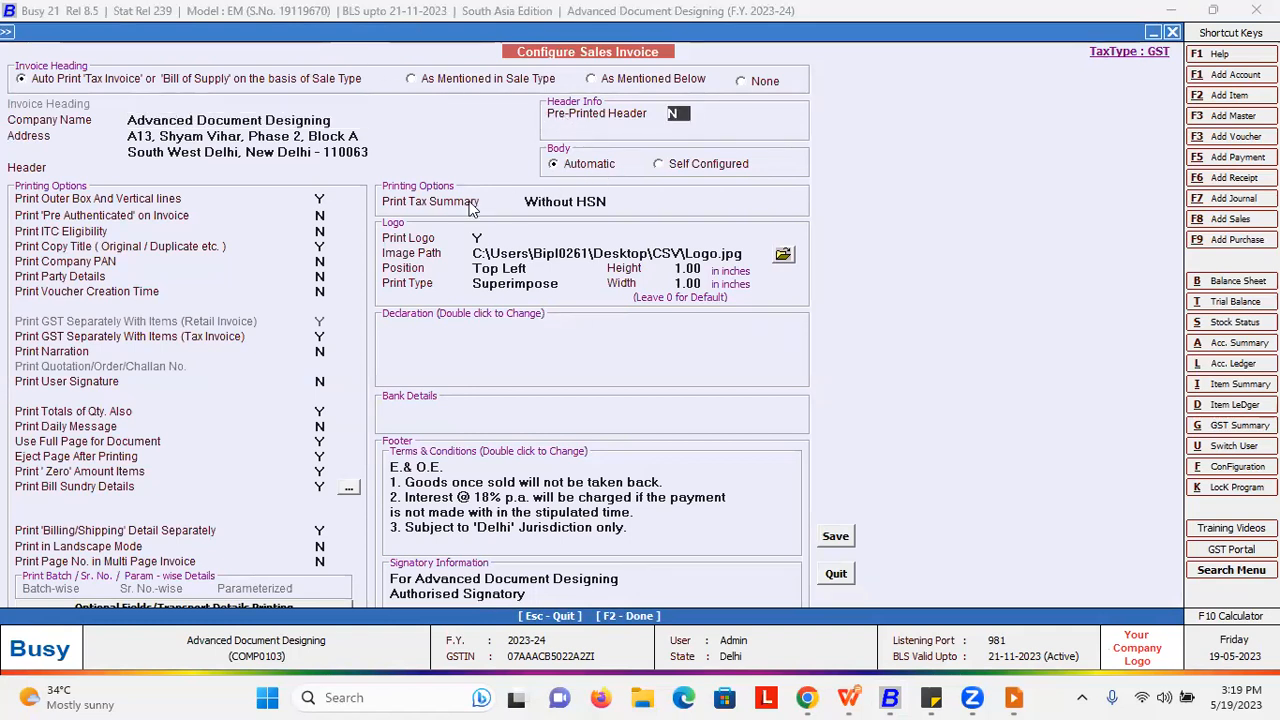
{"action": "key", "text": "Return"}
{"action": "left_click", "coordinate": [423, 427]}
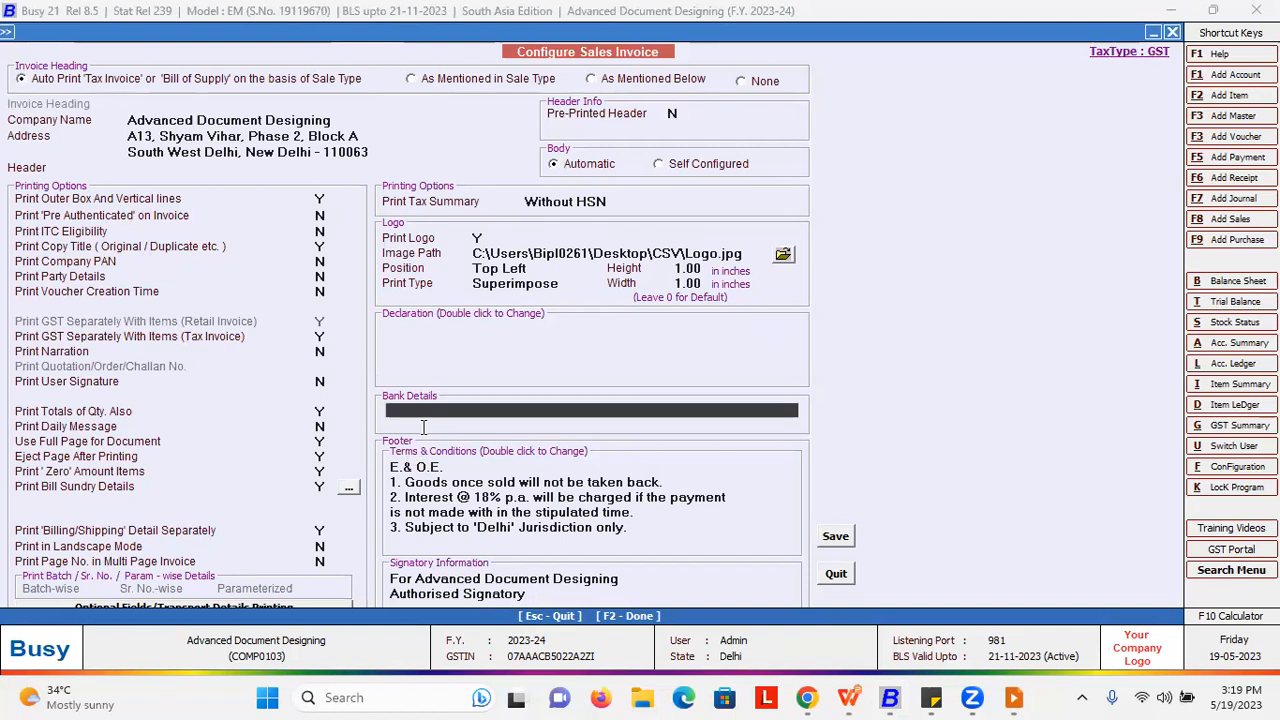
{"action": "left_click", "coordinate": [446, 572]}
{"action": "left_click", "coordinate": [430, 332]}
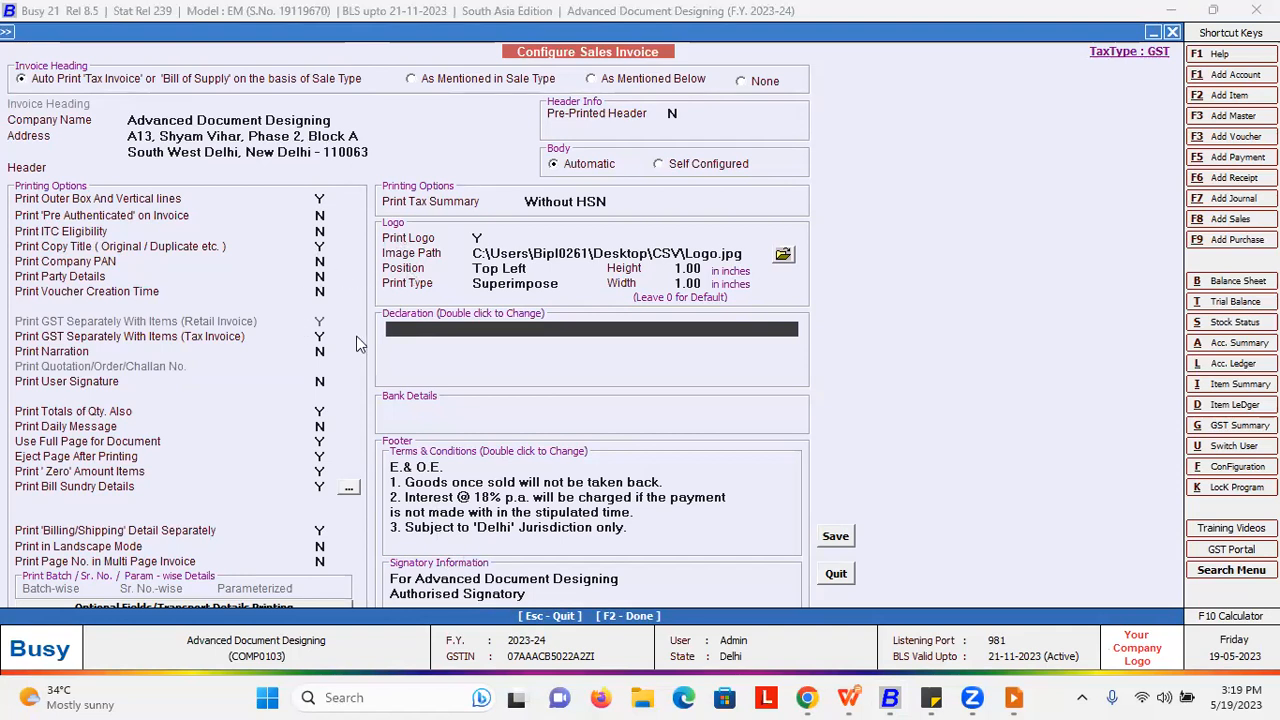
{"action": "left_click", "coordinate": [838, 573]}
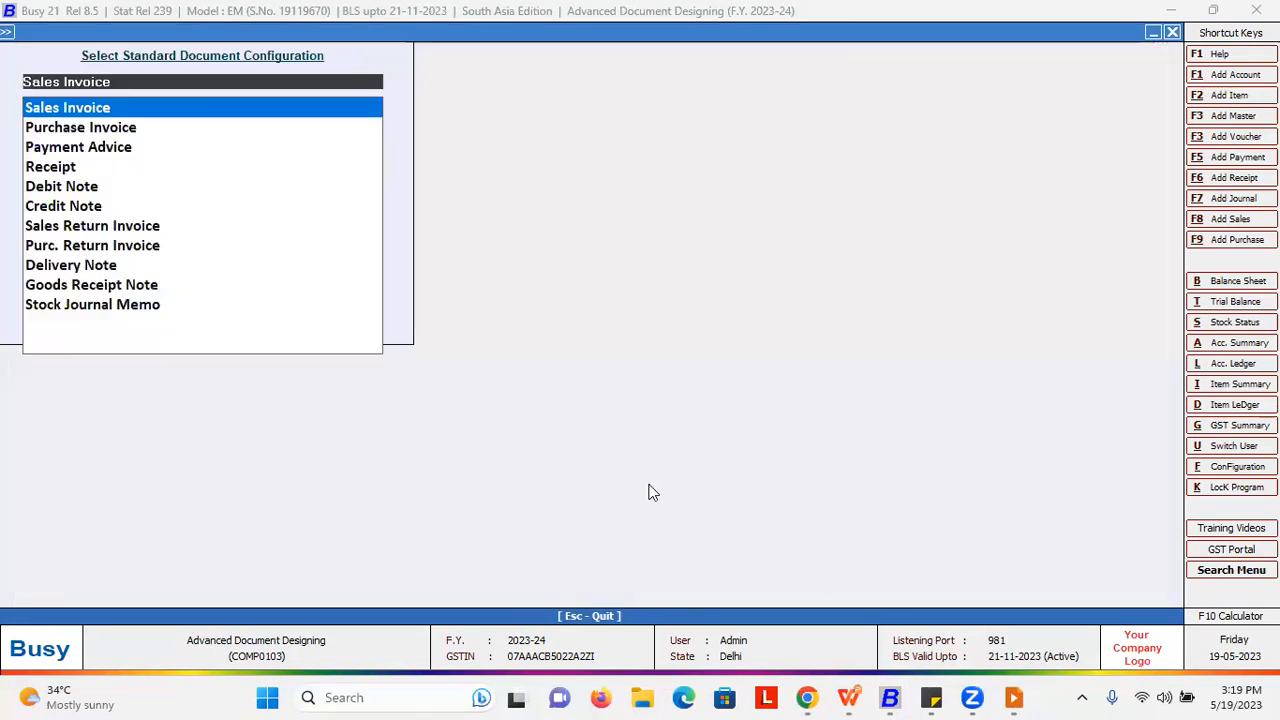
Step: Open the Advanced document configuration and expand the list of Sales Invoice formats
{"action": "key", "text": "Escape"}
{"action": "left_click", "coordinate": [217, 233]}
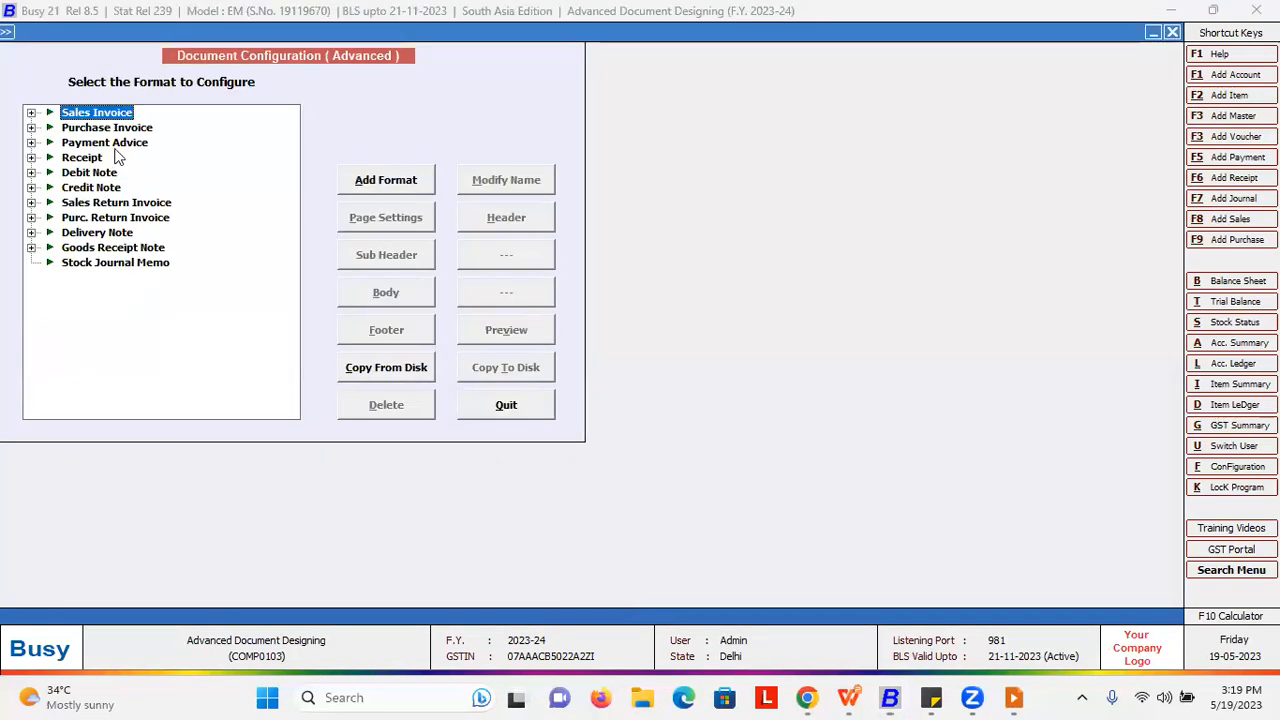
{"action": "left_click", "coordinate": [31, 113]}
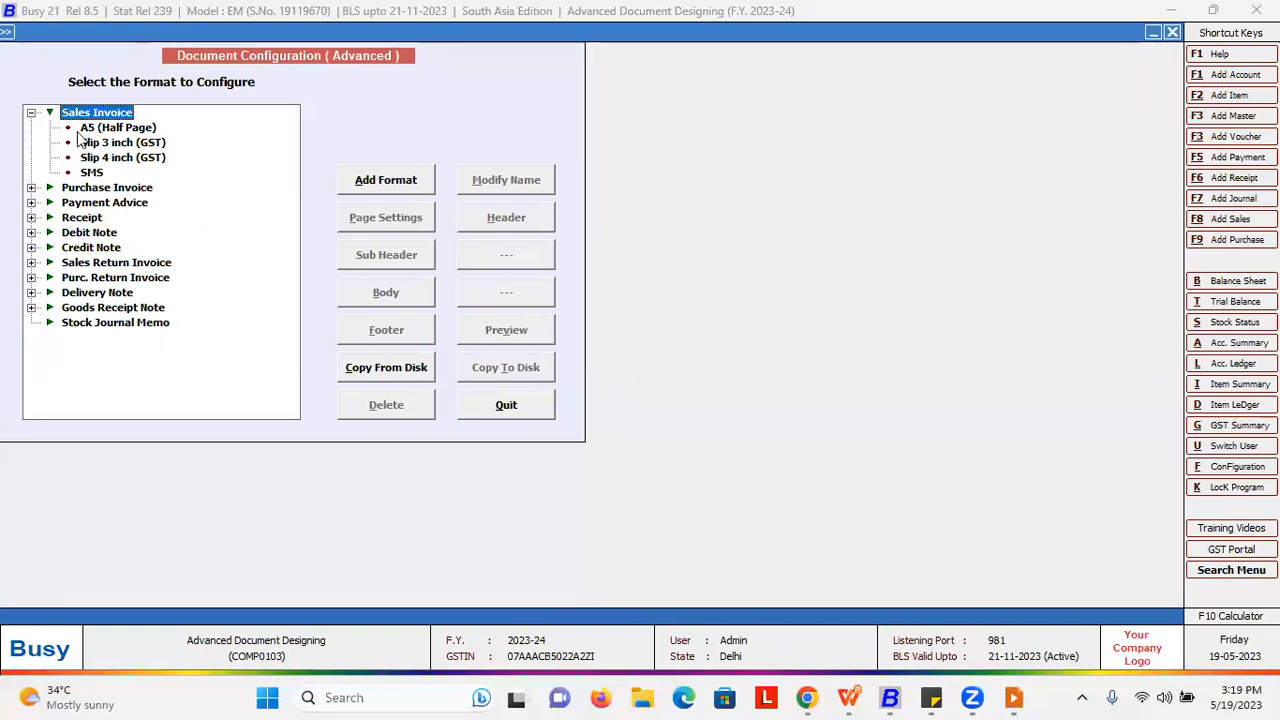
Step: Examine the existing sales invoice formats A5 (Half Page), Slip 3 inch (GST), Slip 4 inch (GST) and SMS
{"action": "left_click", "coordinate": [108, 129]}
{"action": "left_click", "coordinate": [100, 143]}
{"action": "left_click", "coordinate": [94, 172]}
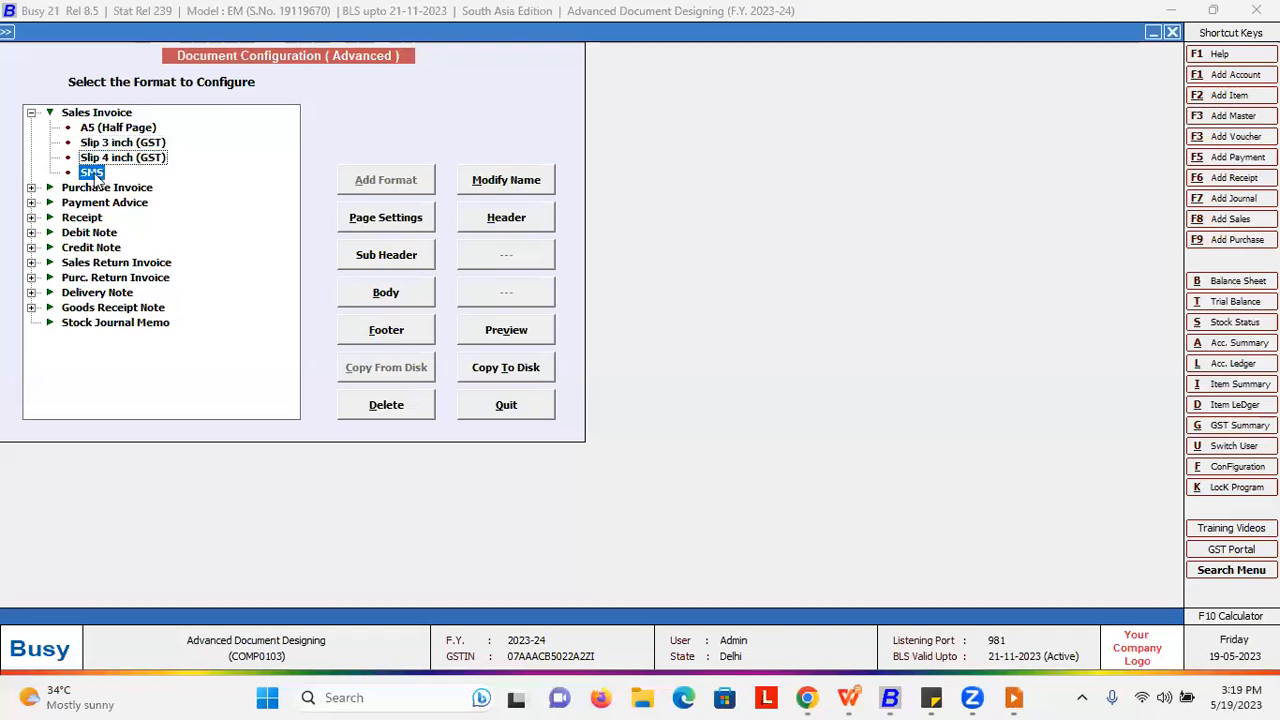
{"action": "left_click", "coordinate": [106, 128]}
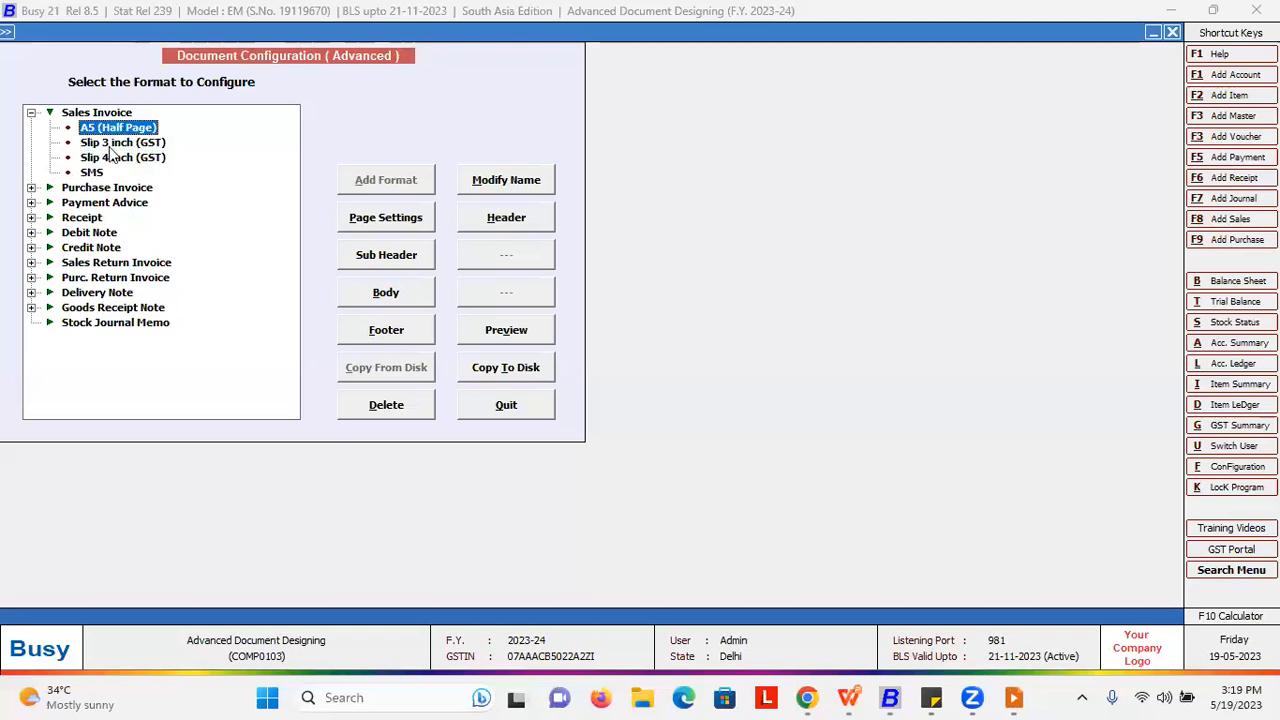
{"action": "left_click", "coordinate": [106, 143]}
{"action": "left_click", "coordinate": [112, 158]}
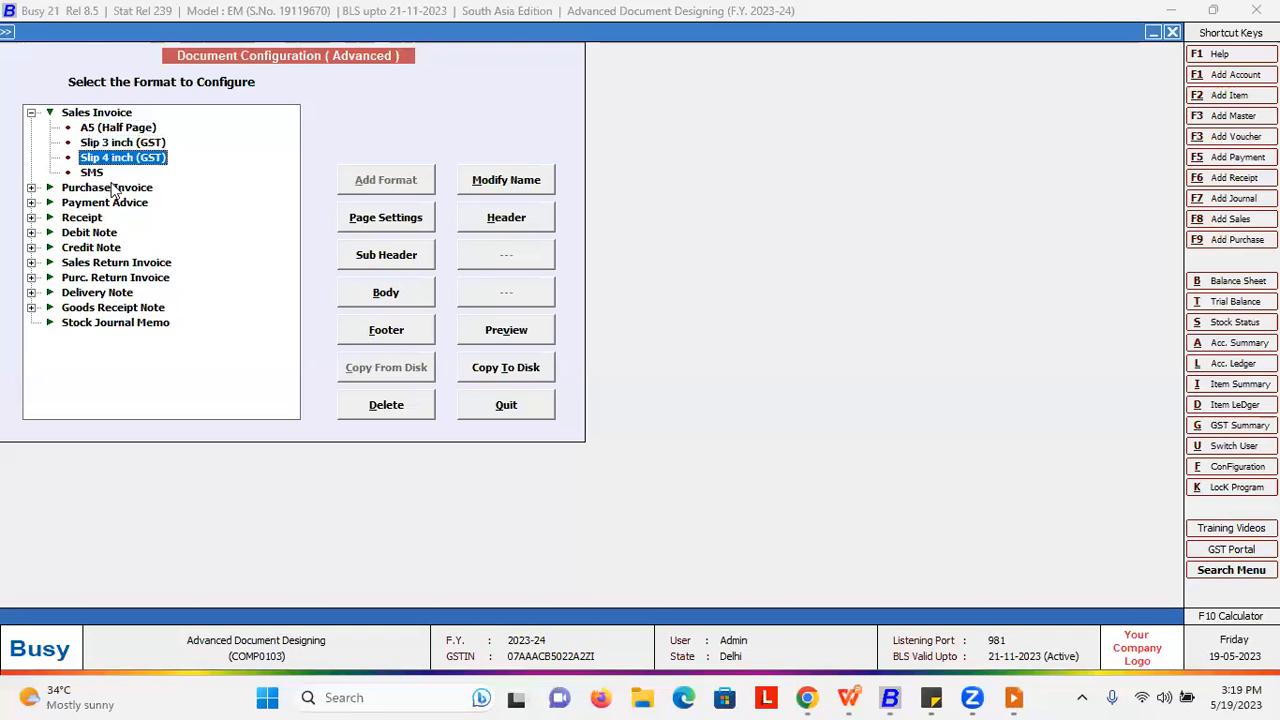
{"action": "left_click", "coordinate": [94, 174]}
{"action": "left_click", "coordinate": [110, 129]}
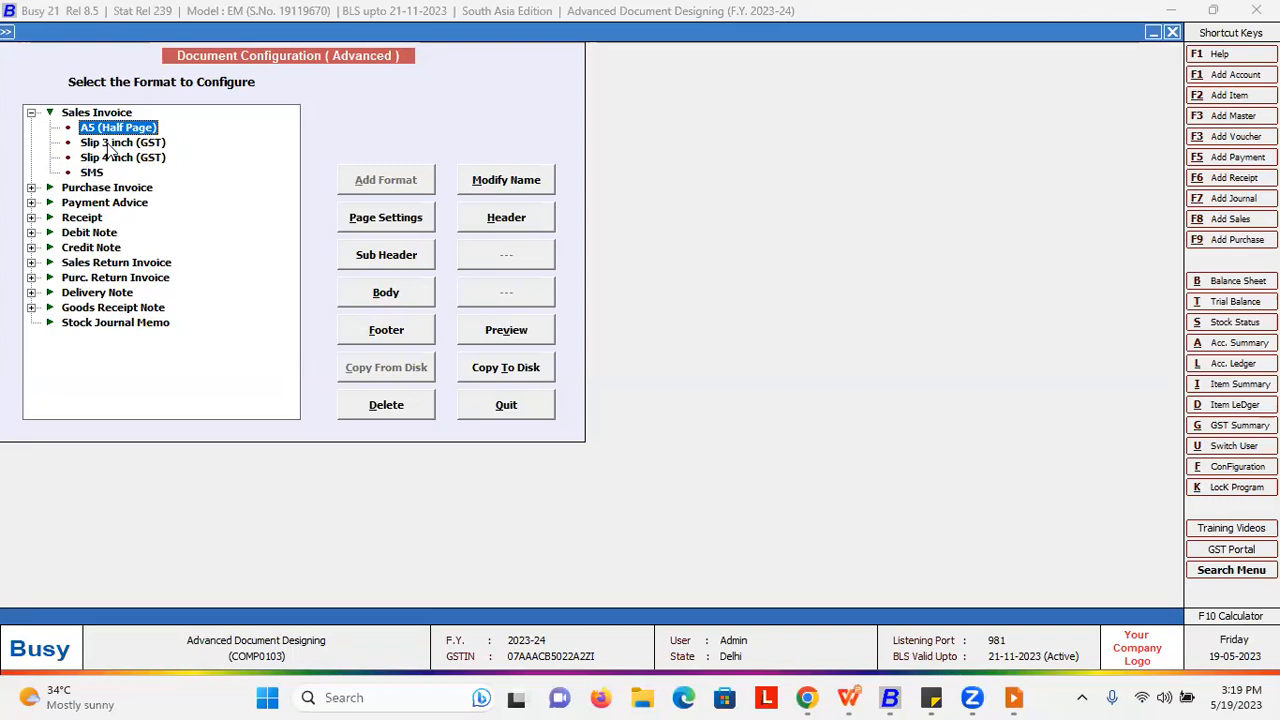
{"action": "left_click", "coordinate": [112, 145]}
{"action": "left_click", "coordinate": [108, 160]}
{"action": "left_click", "coordinate": [104, 174]}
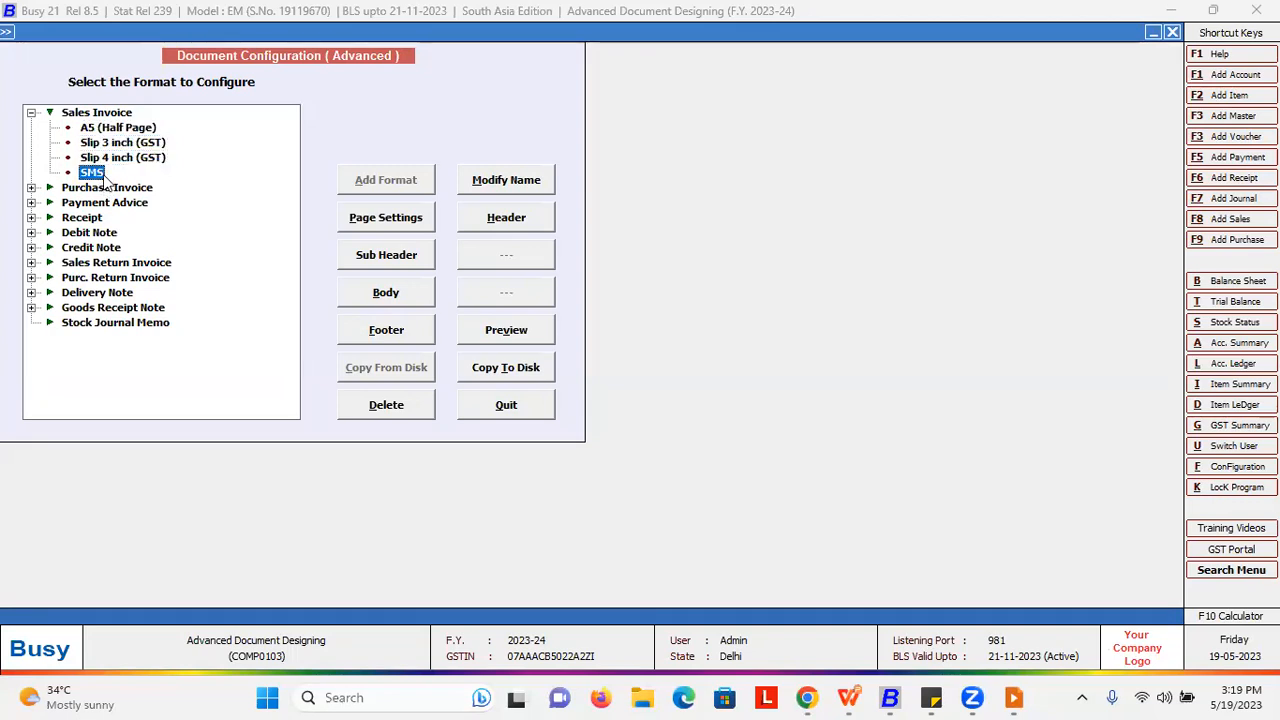
Step: Add a Sales Invoice format named New and save it
{"action": "left_click", "coordinate": [115, 117]}
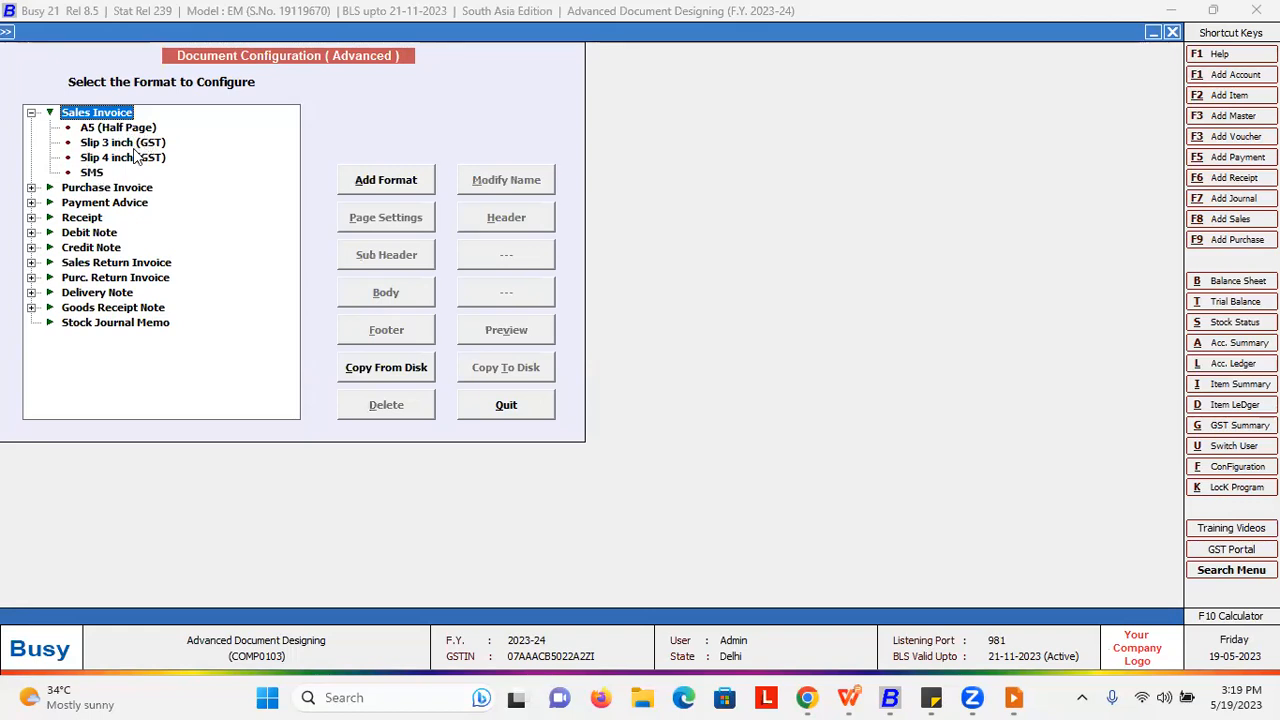
{"action": "left_click", "coordinate": [384, 181]}
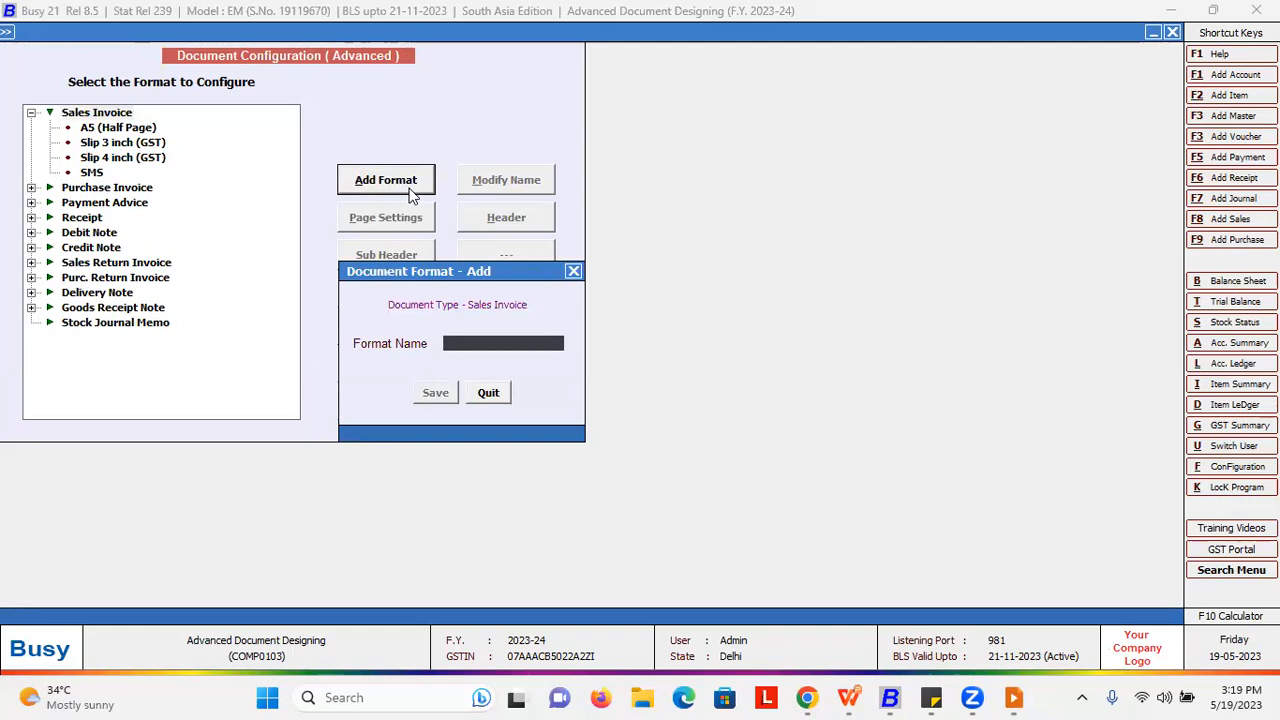
{"action": "type", "text": "New"}
{"action": "key", "text": "Return"}
{"action": "key", "text": "Return"}
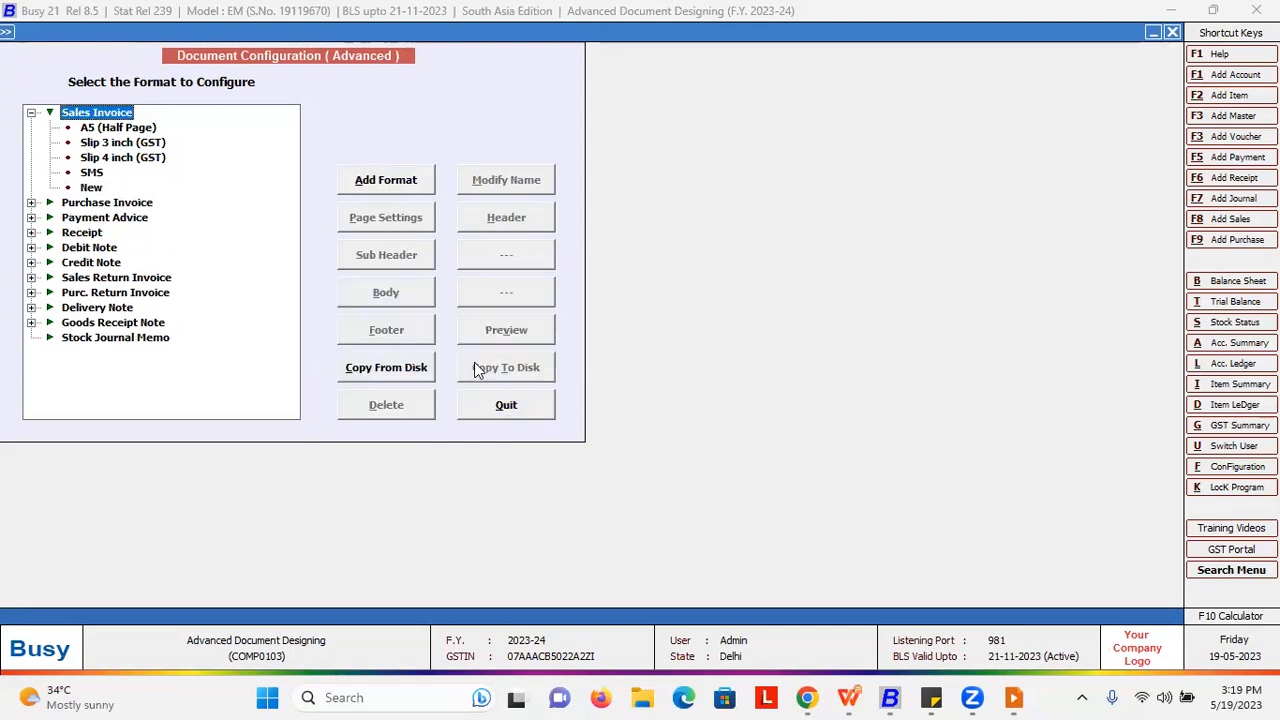
{"action": "key", "text": "Down"}
{"action": "key", "text": "Down"}
{"action": "key", "text": "Down"}
{"action": "key", "text": "Down"}
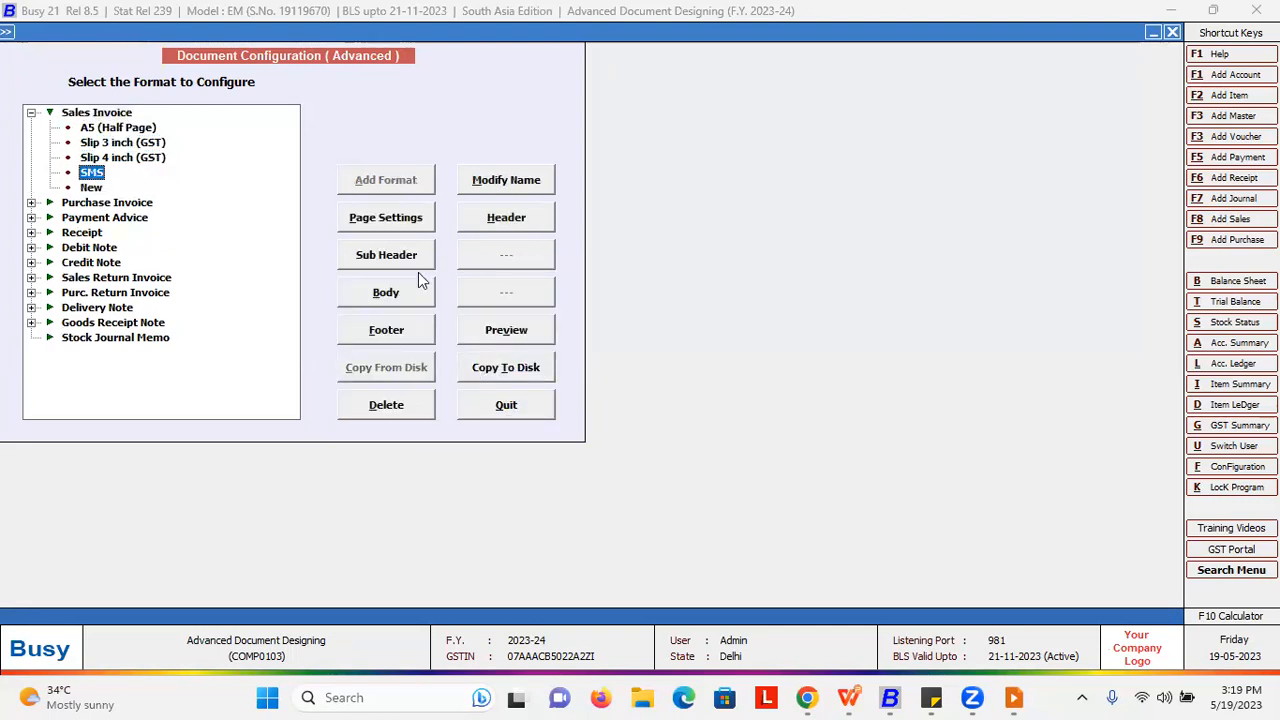
{"action": "left_click", "coordinate": [124, 113]}
{"action": "left_click", "coordinate": [386, 180]}
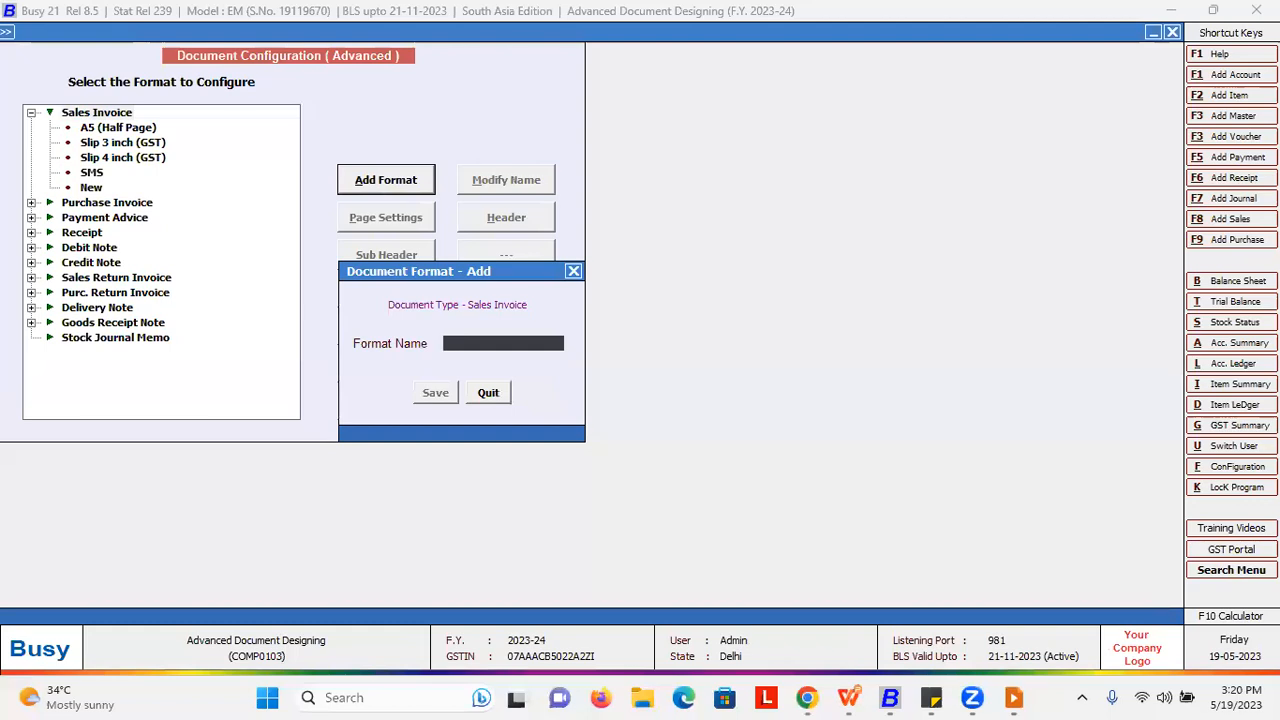
{"action": "type", "text": "Tax Invoice"}
{"action": "left_click", "coordinate": [487, 393]}
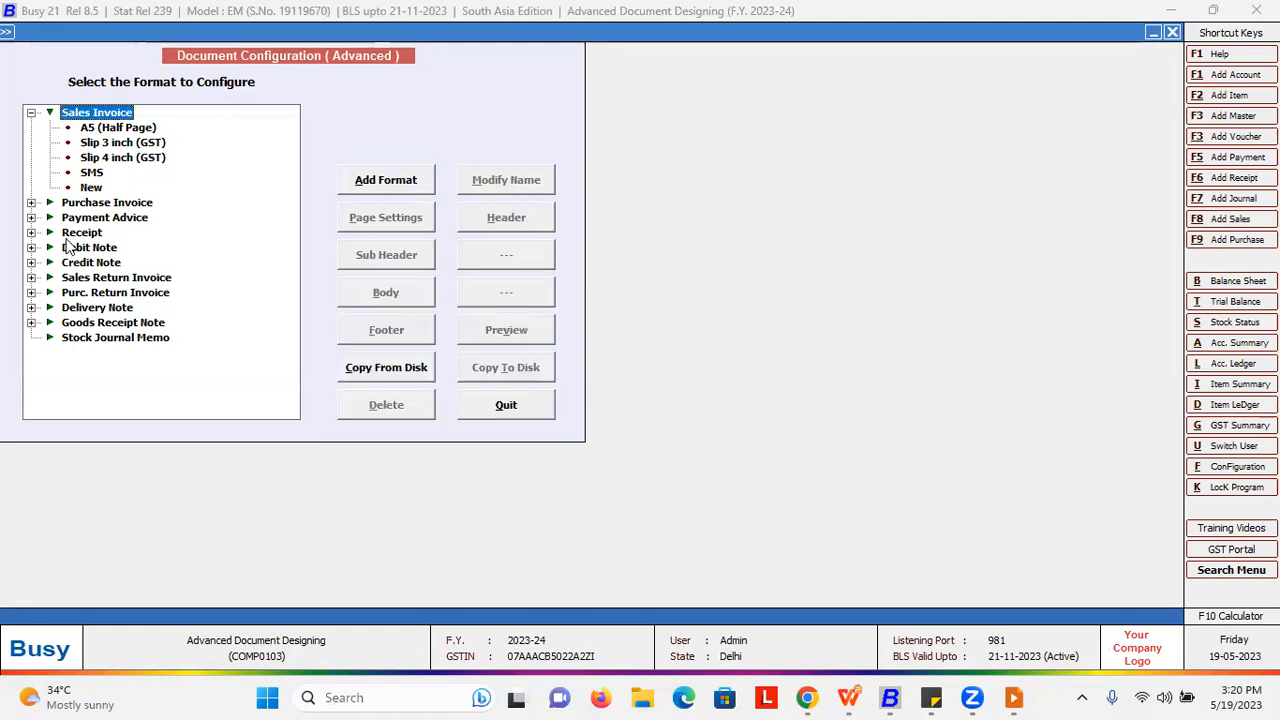
{"action": "left_click", "coordinate": [31, 113]}
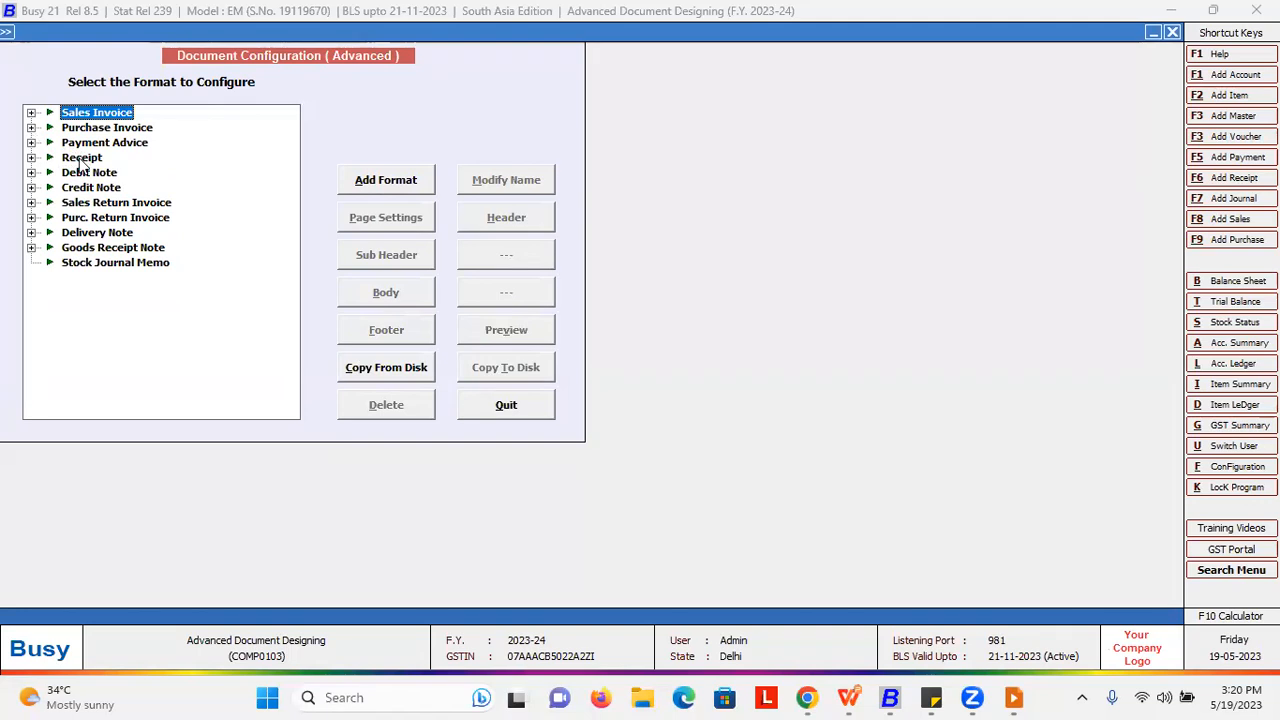
{"action": "left_click", "coordinate": [31, 113]}
{"action": "left_click", "coordinate": [31, 113]}
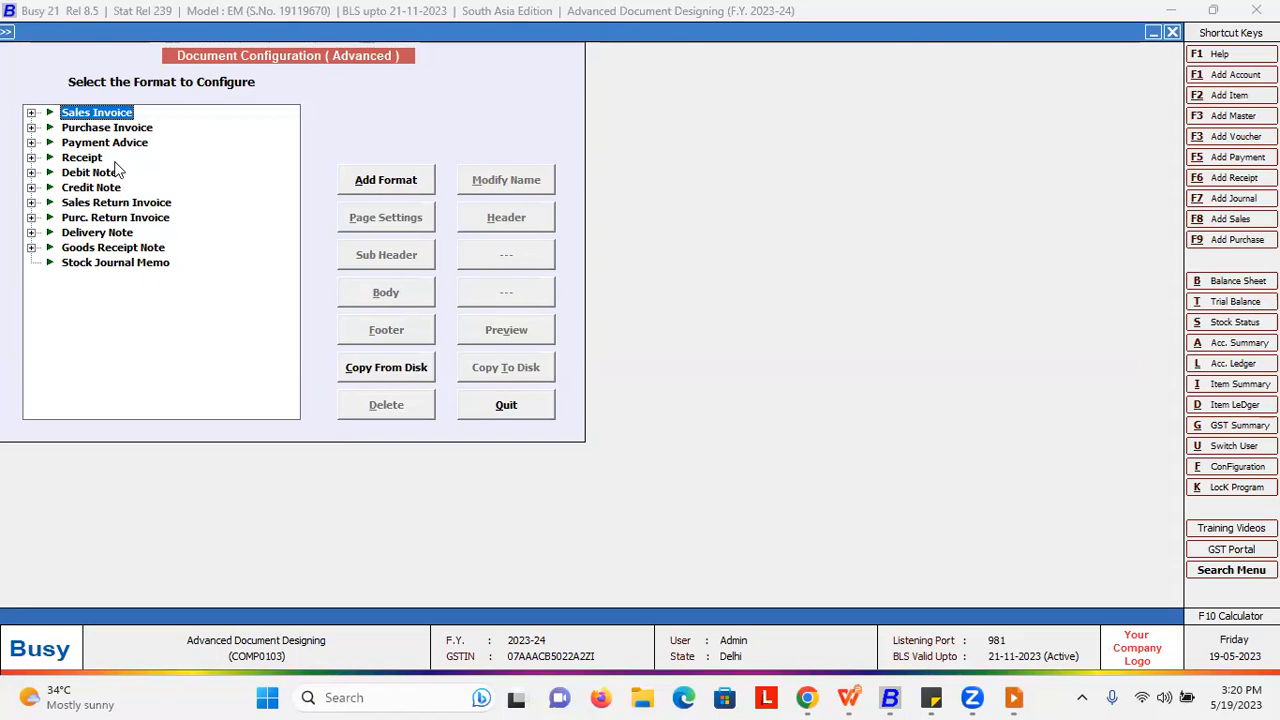
{"action": "left_click", "coordinate": [40, 118]}
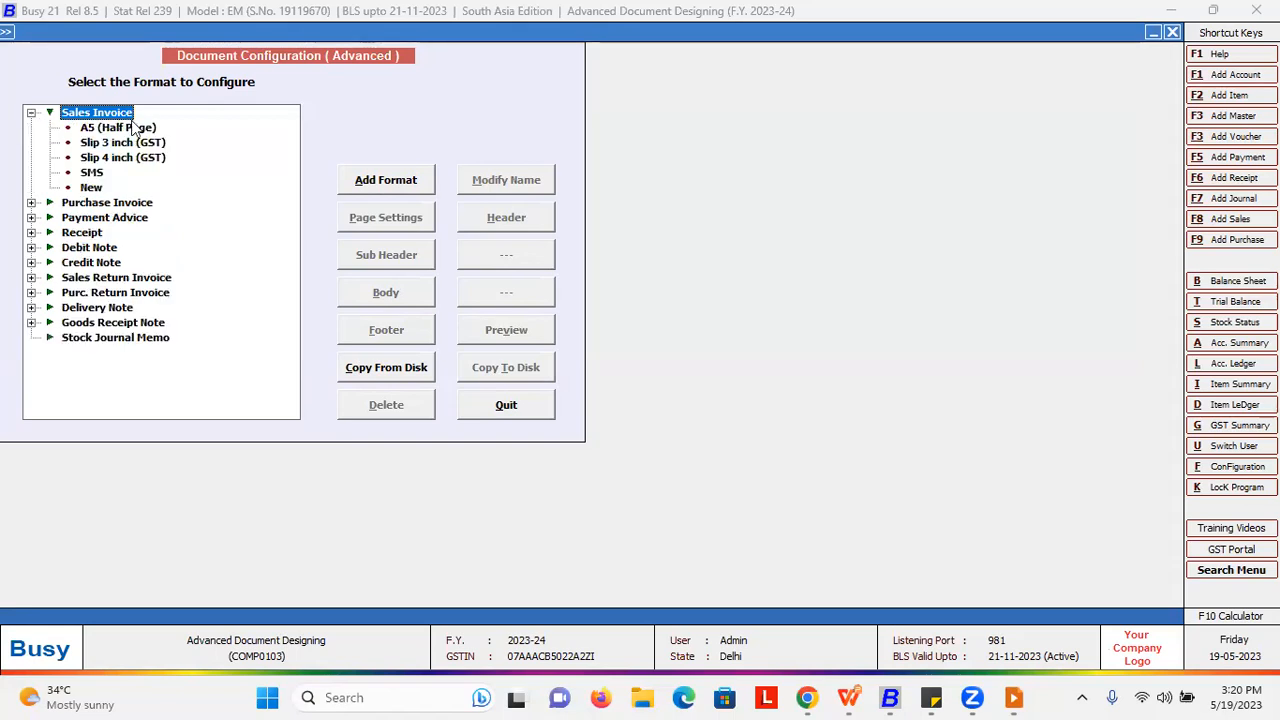
Step: Open the page settings of the New sales invoice format
{"action": "left_click", "coordinate": [98, 189]}
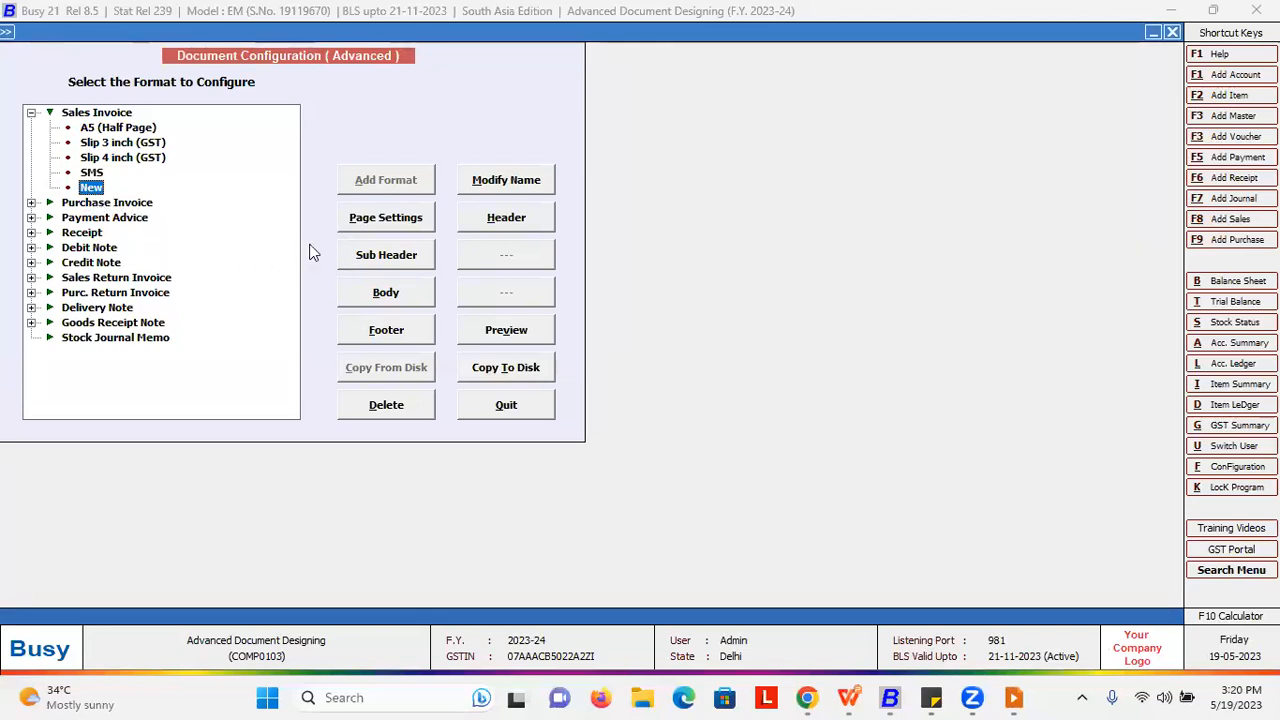
{"action": "left_click", "coordinate": [388, 226]}
{"action": "key", "text": "Escape"}
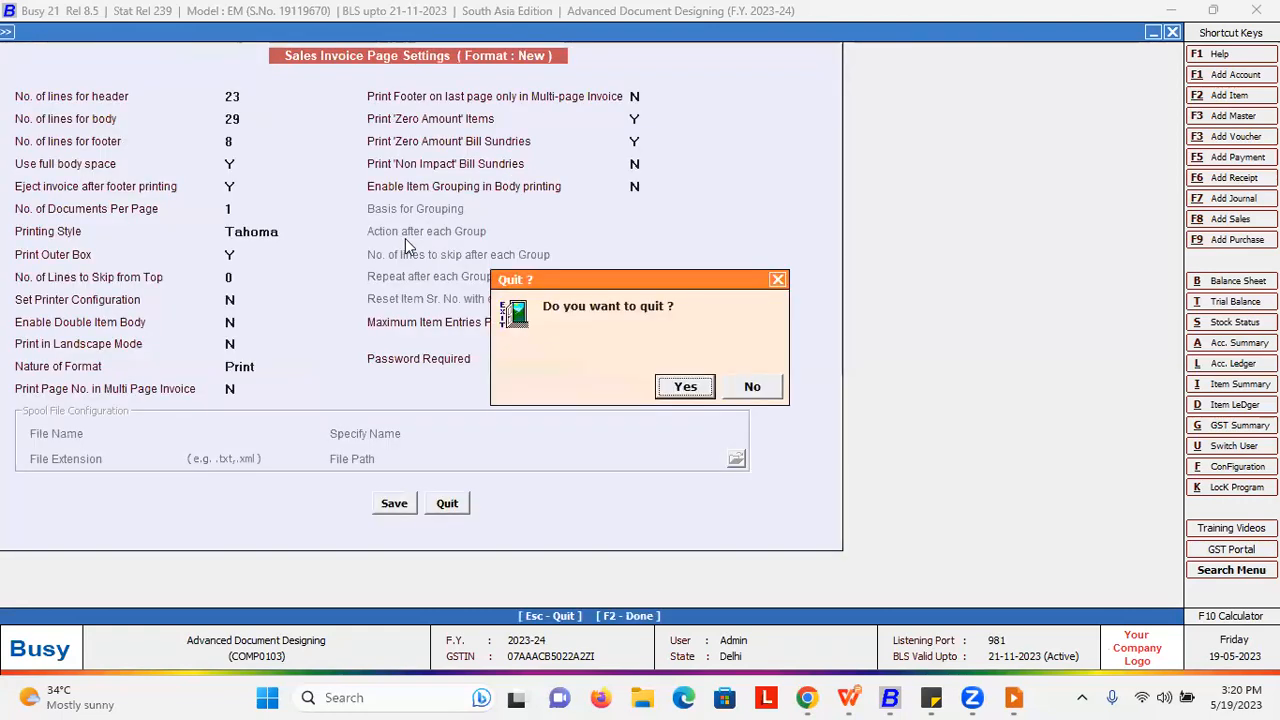
{"action": "key", "text": "Return"}
{"action": "left_click", "coordinate": [401, 227]}
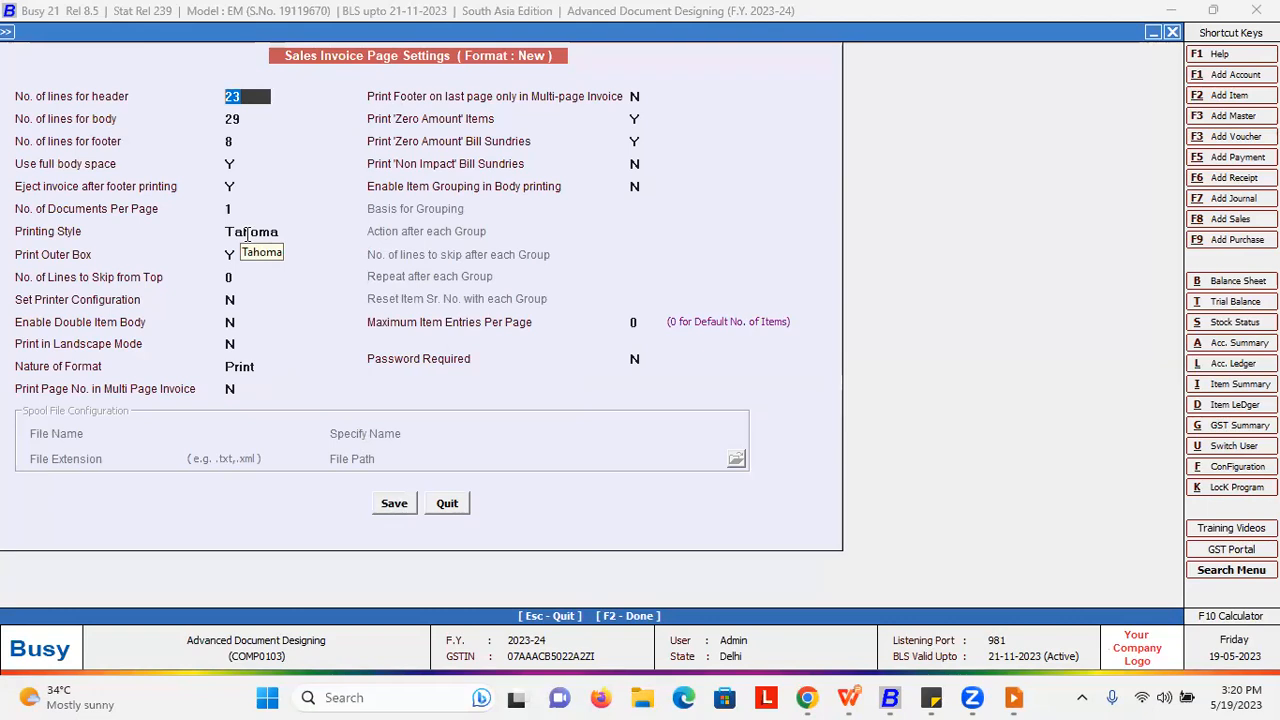
Step: Try 25 as the number of lines for the header and restore it to 23
{"action": "type", "text": "25"}
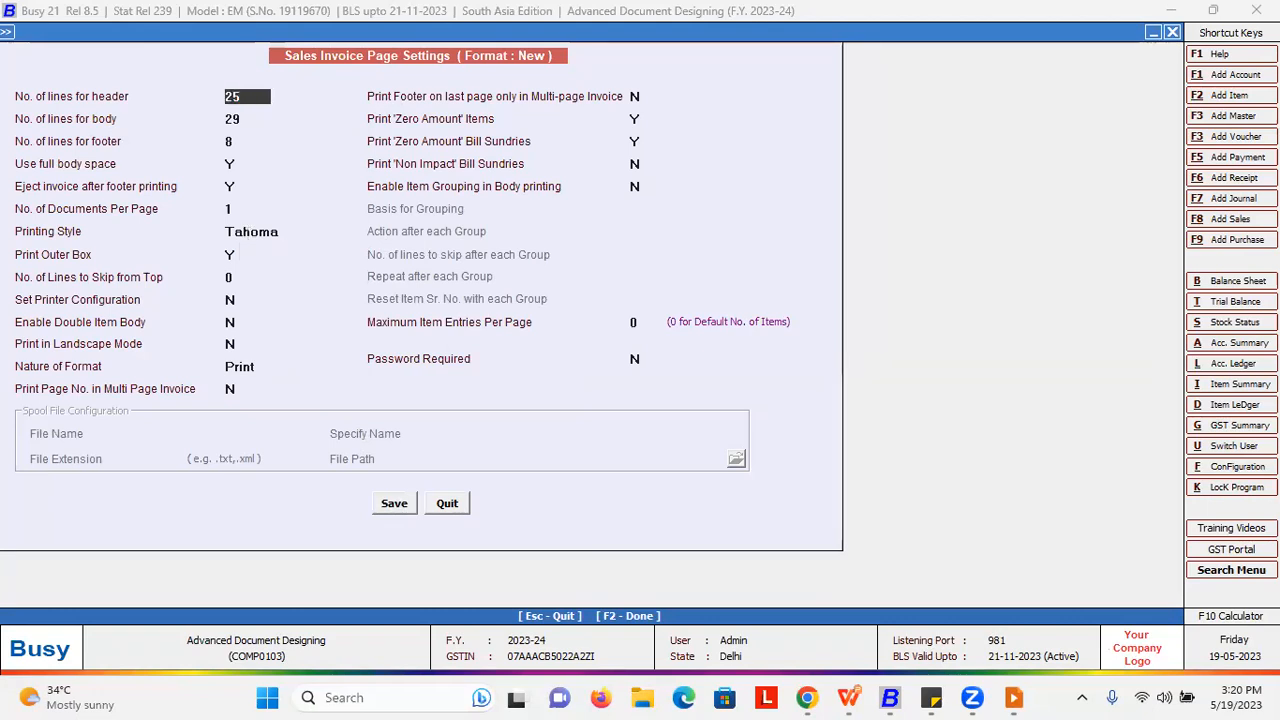
{"action": "key", "text": "BackSpace"}
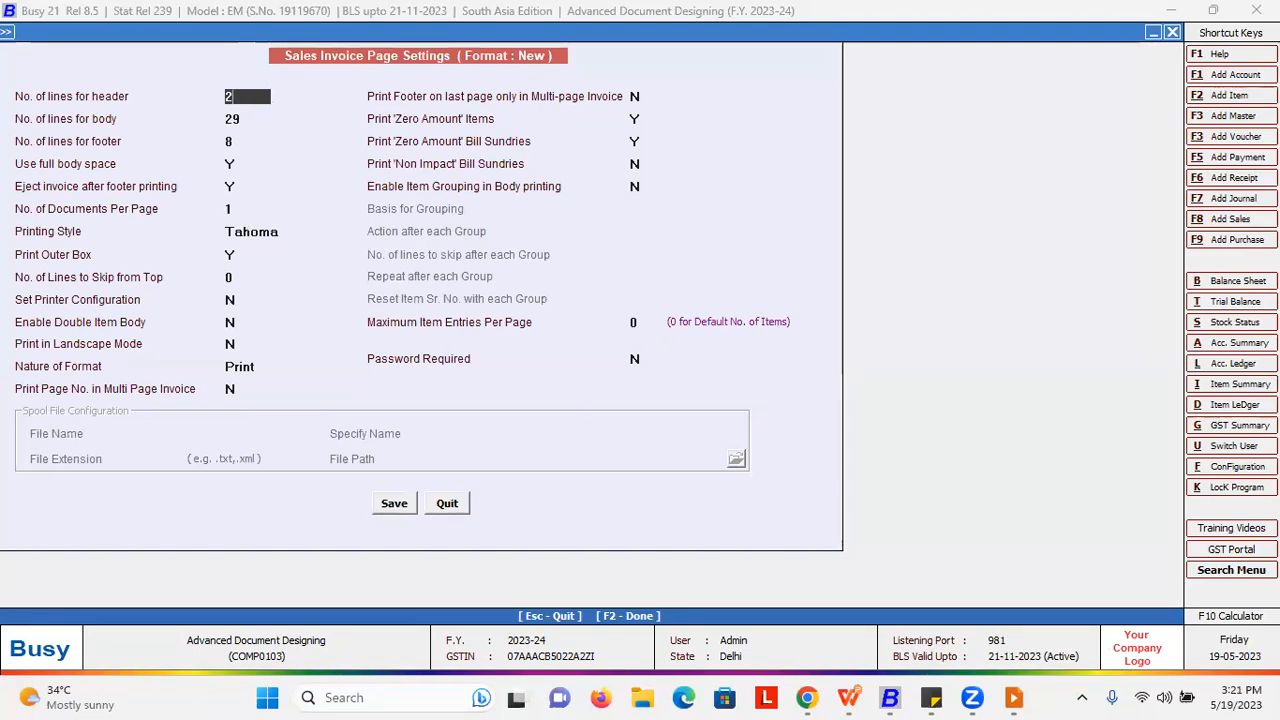
{"action": "type", "text": "3"}
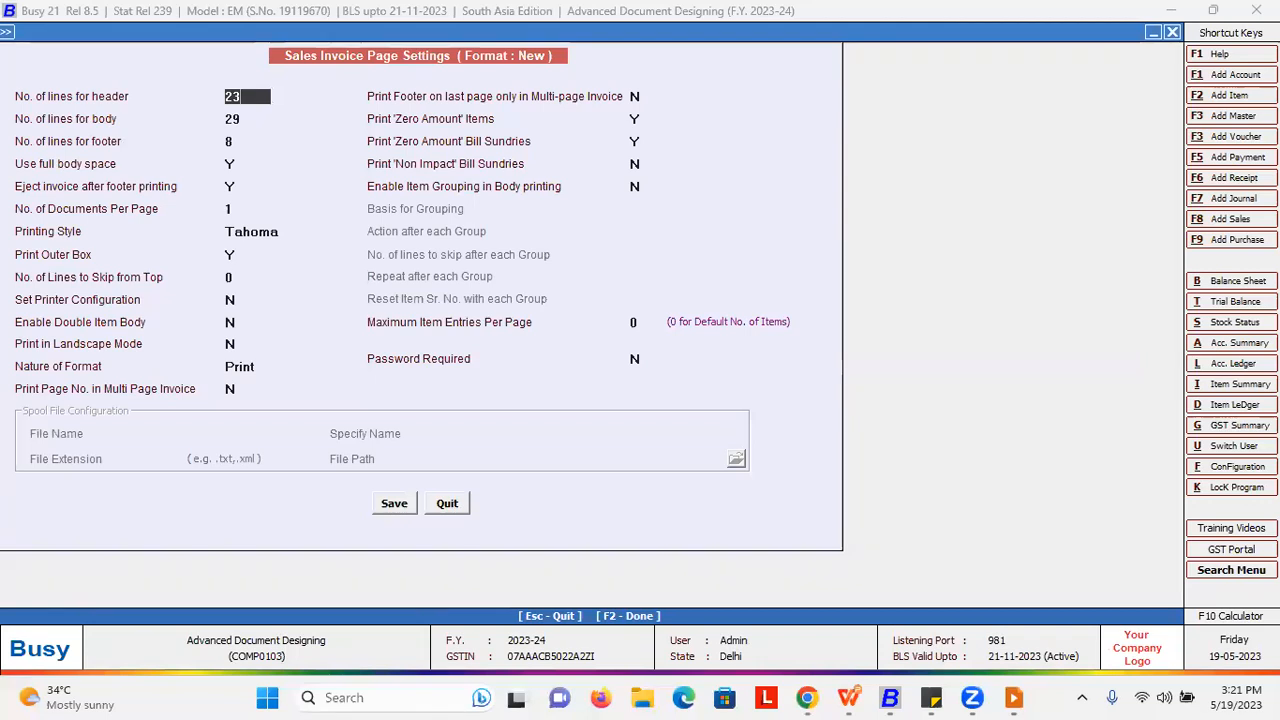
Step: Review the number of lines set for the header, body and footer of the New format
{"action": "key", "text": "Return"}
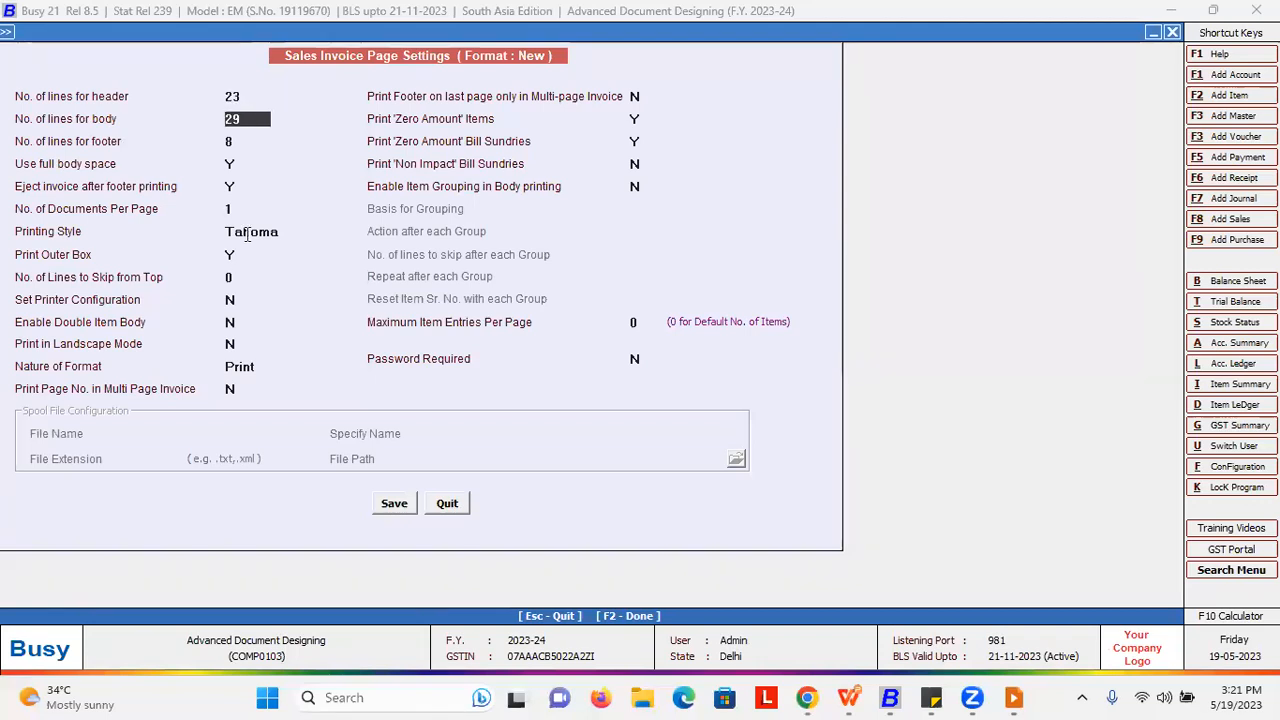
{"action": "key", "text": "Return"}
{"action": "key", "text": "Up"}
{"action": "key", "text": "Up"}
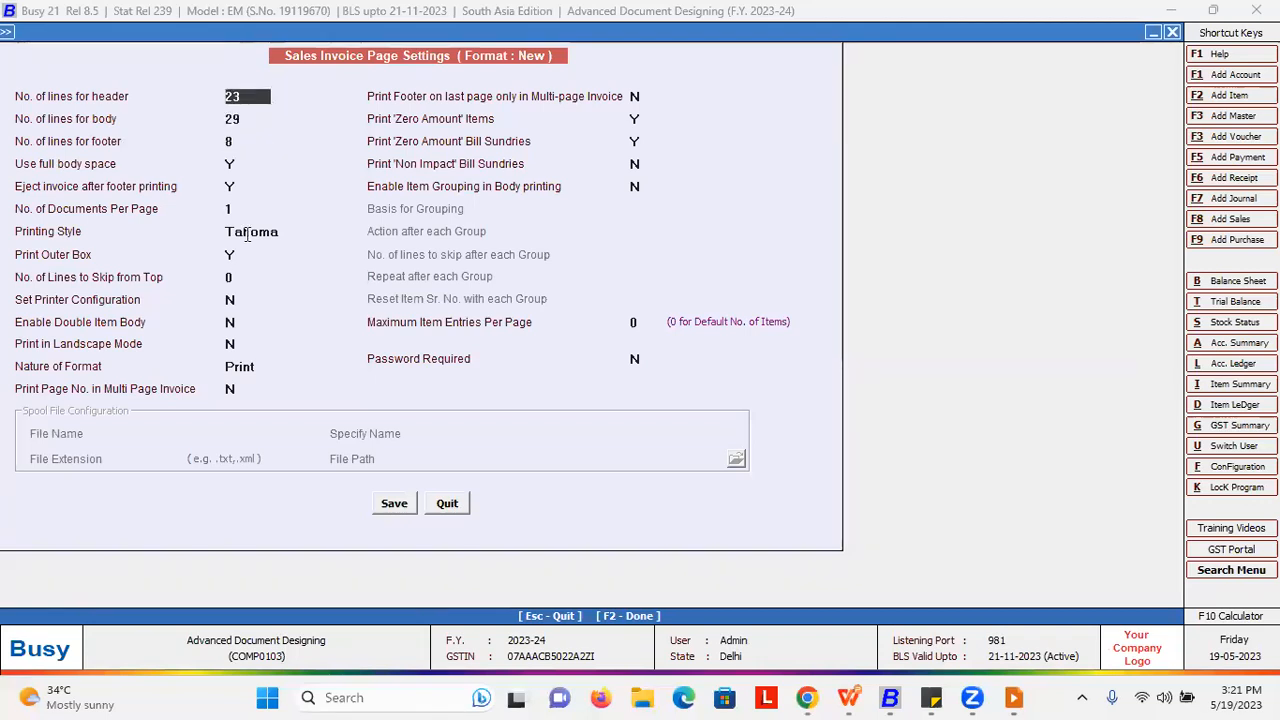
{"action": "key", "text": "Escape"}
{"action": "key", "text": "Tab"}
{"action": "key", "text": "Return"}
{"action": "key", "text": "Up"}
{"action": "key", "text": "Return"}
{"action": "key", "text": "Up"}
{"action": "key", "text": "Return"}
{"action": "key", "text": "Up"}
{"action": "key", "text": "Return"}
{"action": "key", "text": "Return"}
{"action": "key", "text": "Up"}
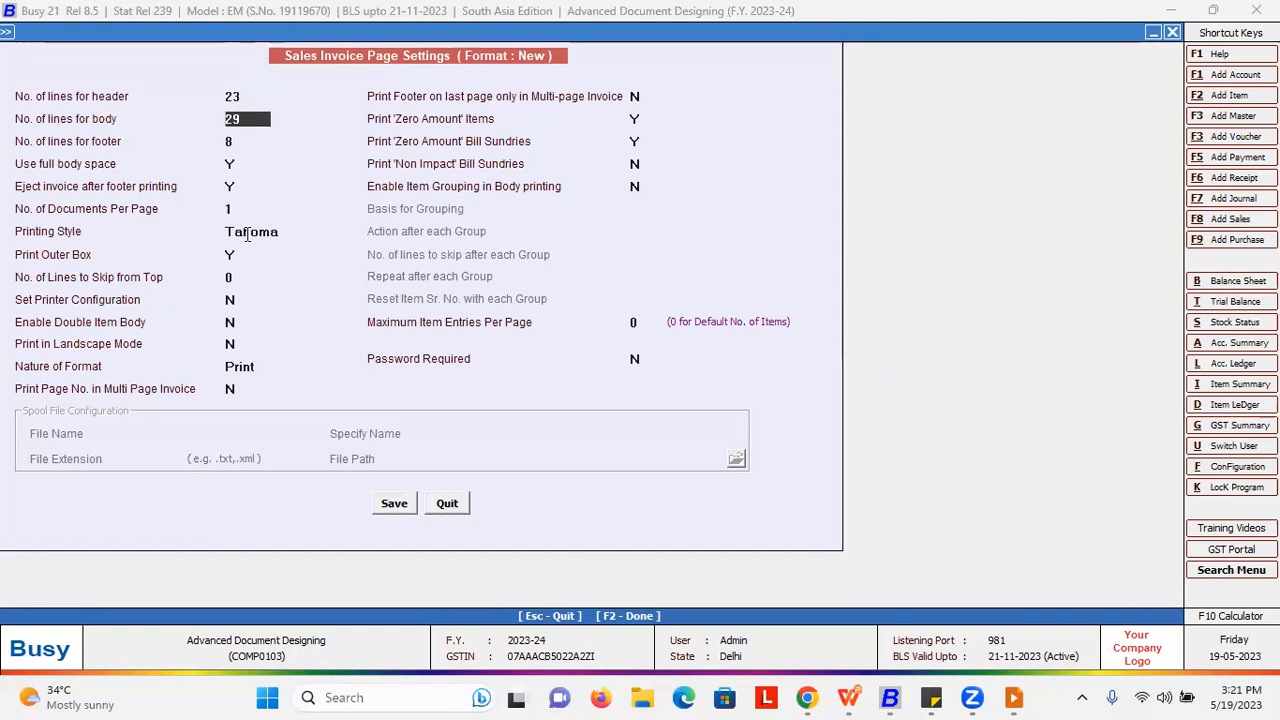
{"action": "key", "text": "Up"}
{"action": "key", "text": "Return"}
{"action": "key", "text": "Up"}
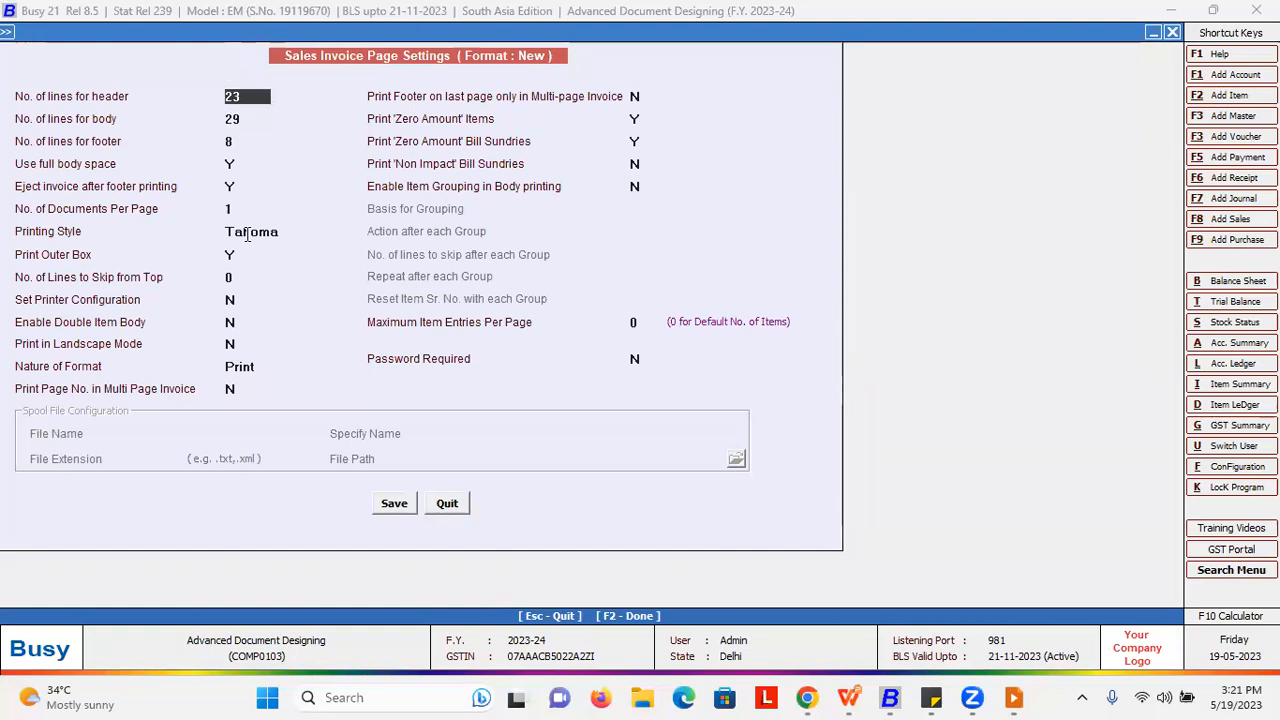
{"action": "key", "text": "Return"}
{"action": "key", "text": "Return"}
{"action": "key", "text": "Up"}
{"action": "key", "text": "Up"}
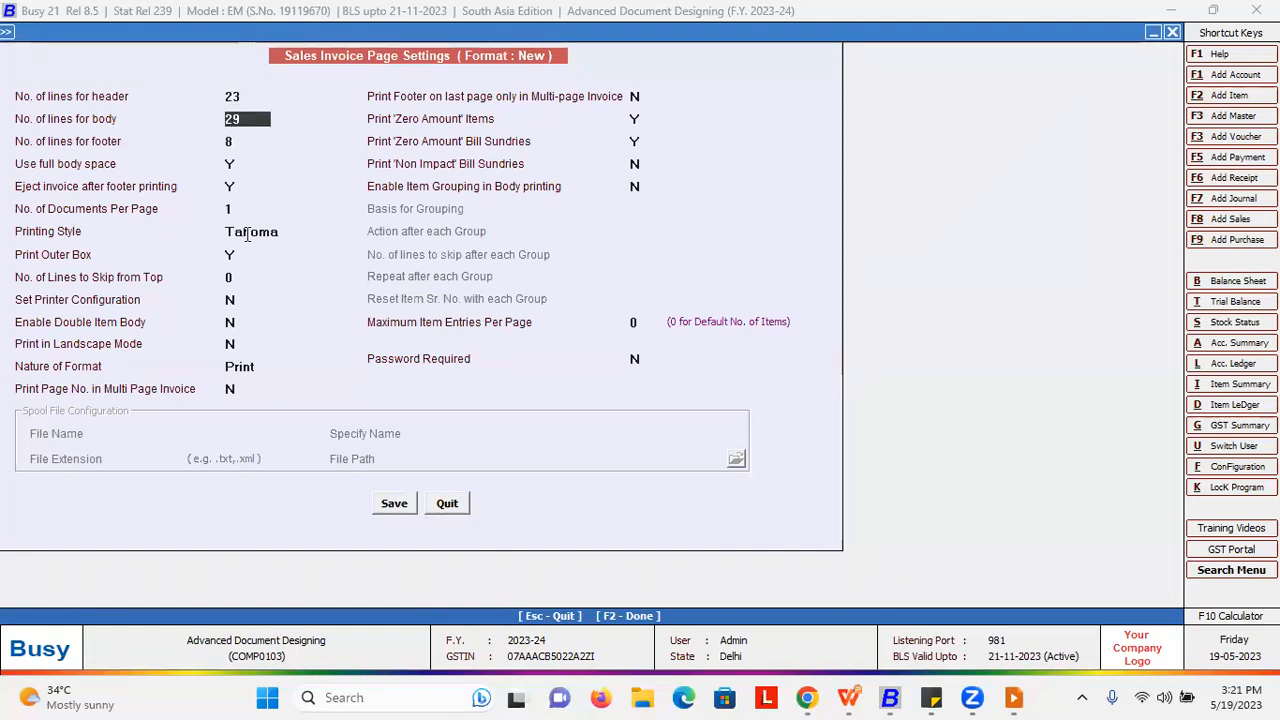
{"action": "key", "text": "Return"}
{"action": "key", "text": "Return"}
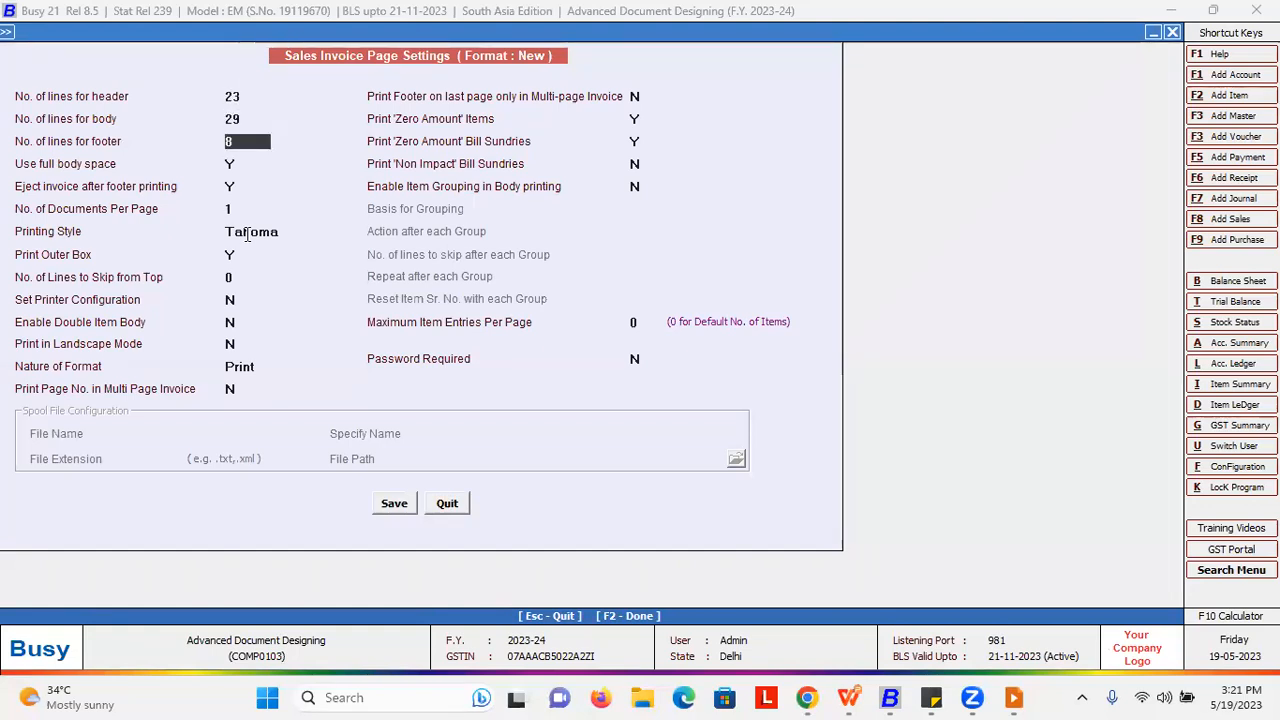
{"action": "key", "text": "Up"}
{"action": "key", "text": "Up"}
{"action": "key", "text": "Return"}
{"action": "key", "text": "Up"}
{"action": "key", "text": "Return"}
{"action": "key", "text": "Return"}
{"action": "key", "text": "Return"}
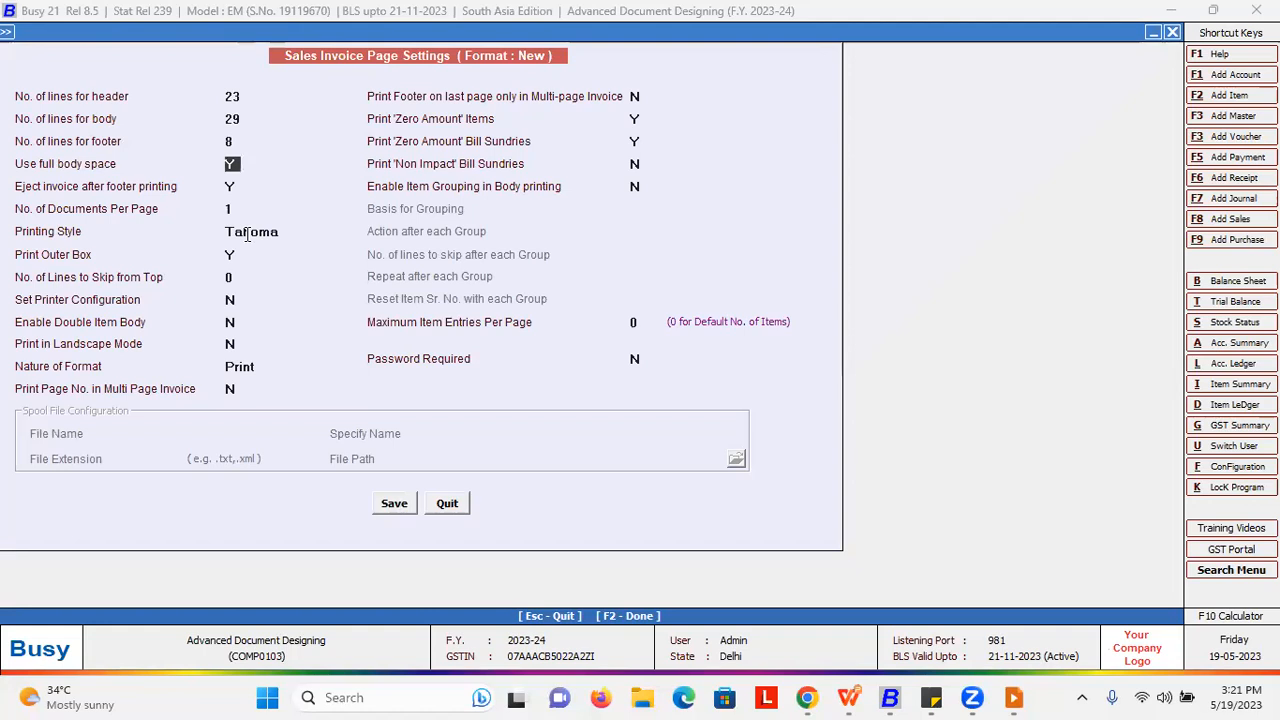
Step: Try N for using the full body space and restore it to Y
{"action": "type", "text": "n"}
{"action": "key", "text": "y"}
{"action": "key", "text": "Return"}
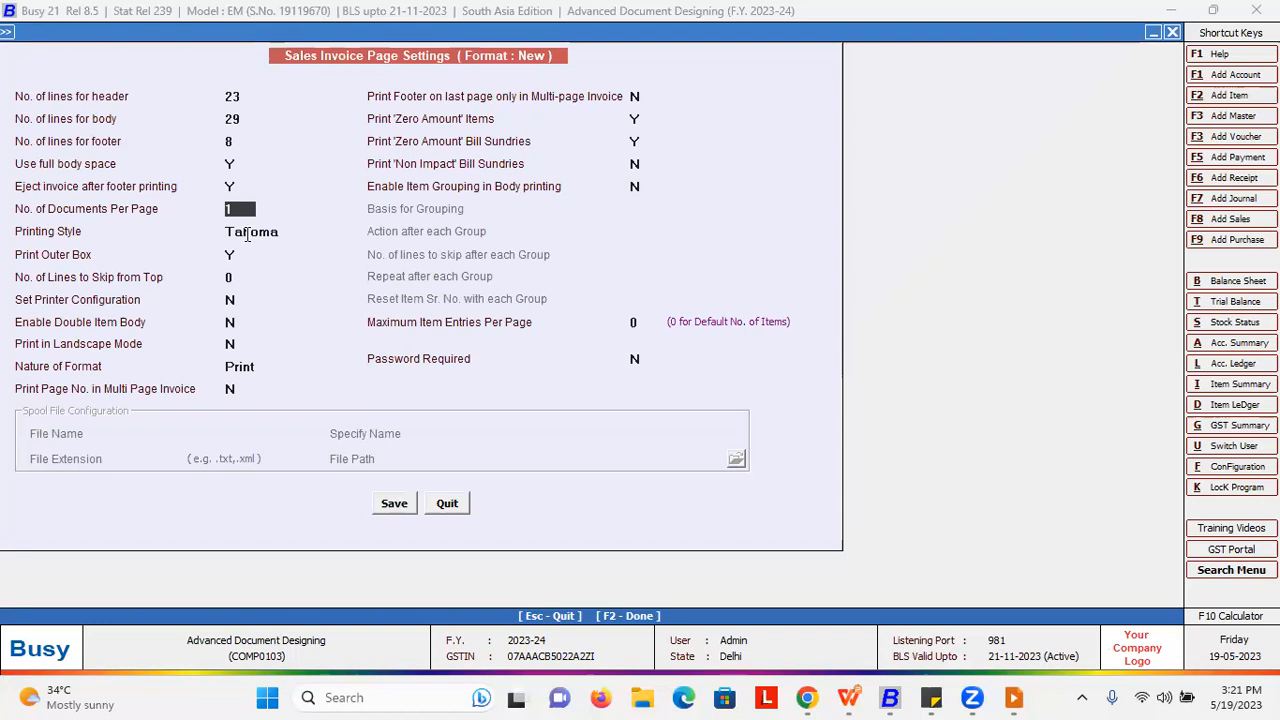
Step: Look through the printing styles and set the format's printing style to Mixed
{"action": "key", "text": "Return"}
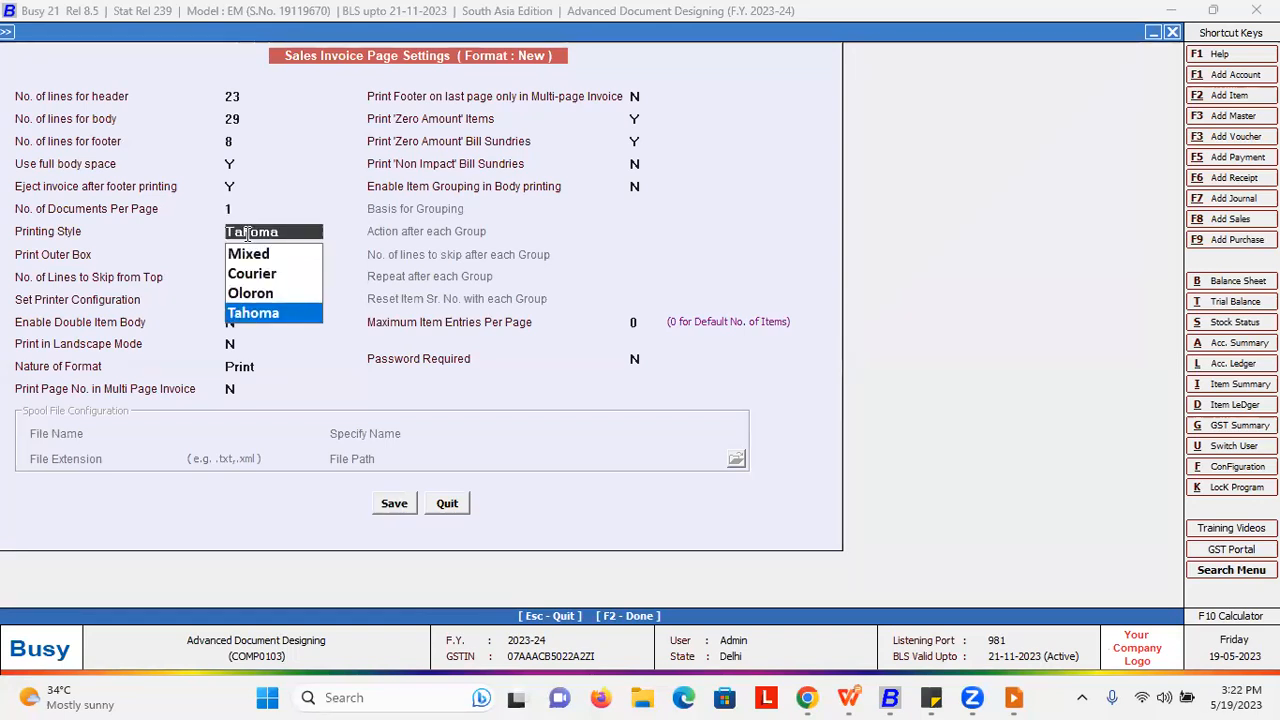
{"action": "key", "text": "Up"}
{"action": "key", "text": "Up"}
{"action": "key", "text": "Up"}
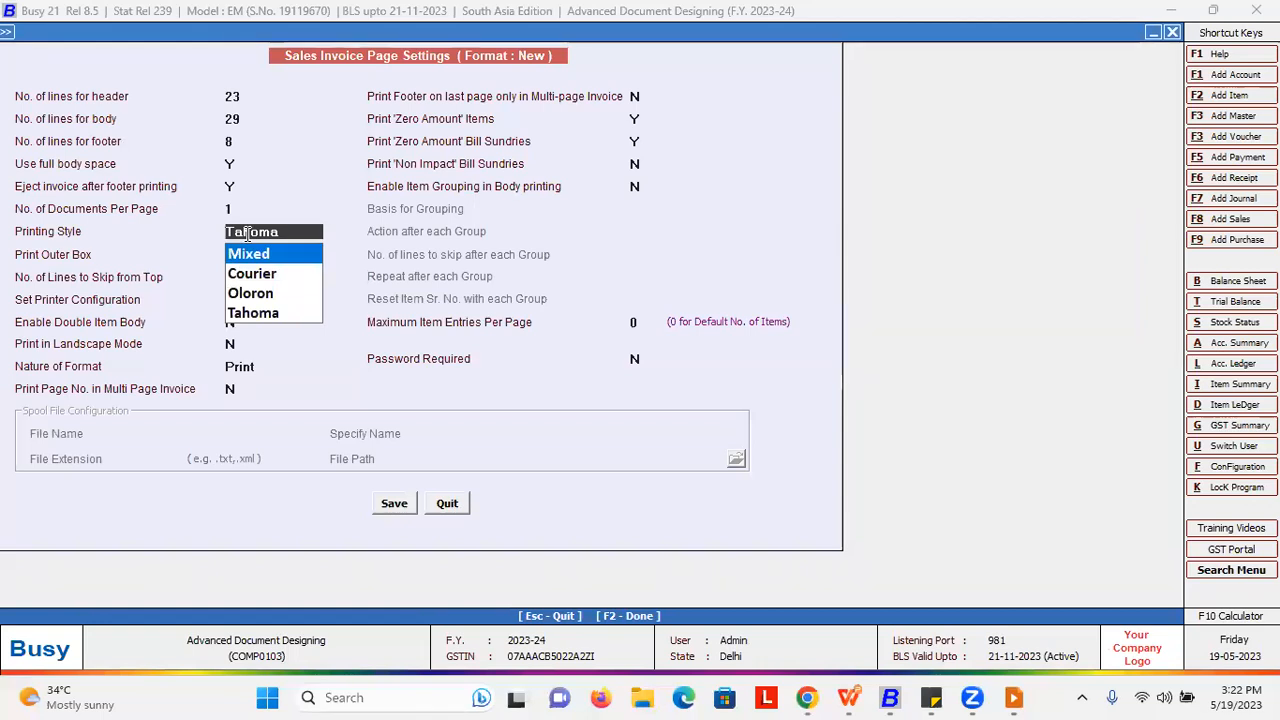
{"action": "key", "text": "Down"}
{"action": "key", "text": "Down"}
{"action": "key", "text": "Down"}
{"action": "key", "text": "Up"}
{"action": "key", "text": "Up"}
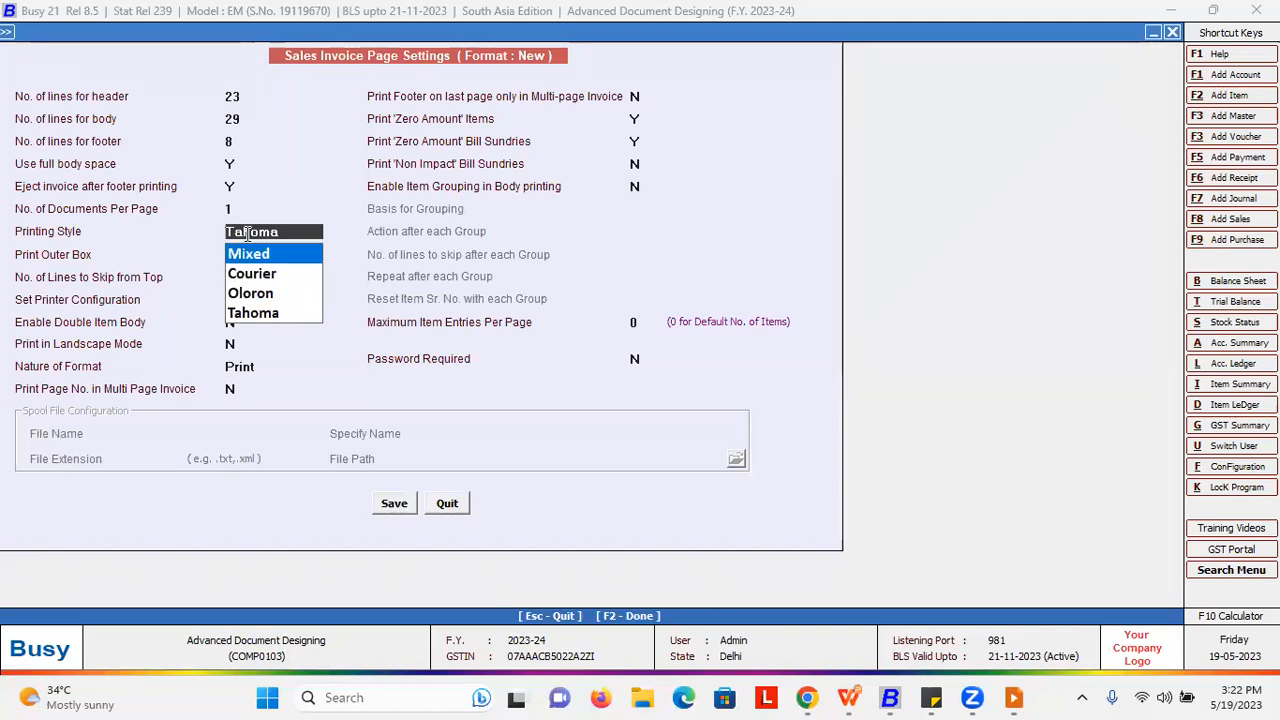
{"action": "key", "text": "Return"}
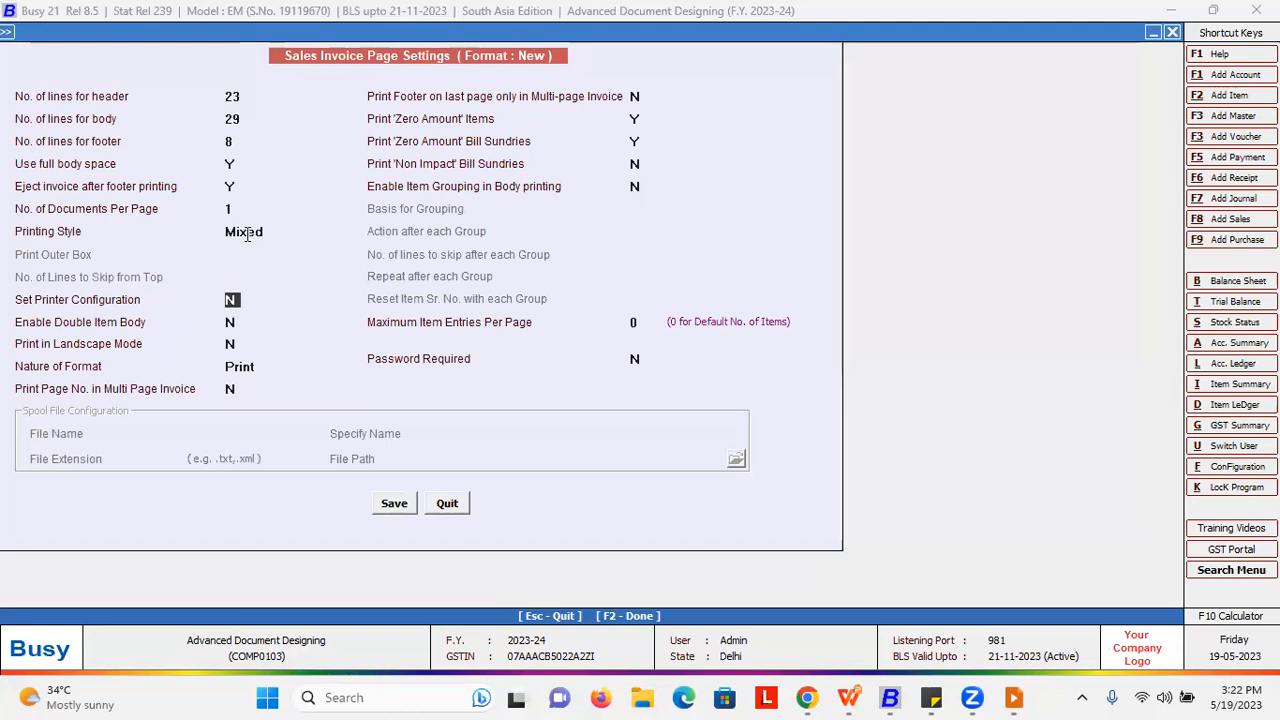
Step: Try enabling Set Printer Configuration, look over the format's hardware configuration and printer drivers, and restore the option to N
{"action": "type", "text": "Y"}
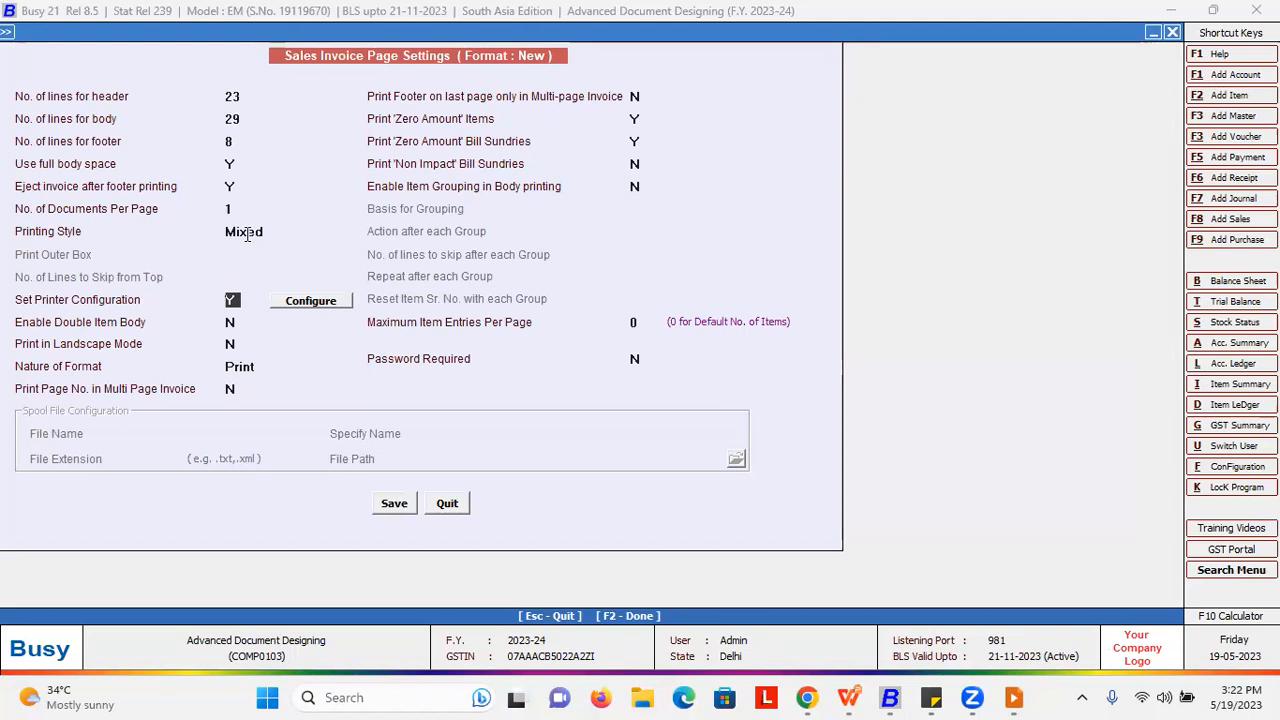
{"action": "key", "text": "Return"}
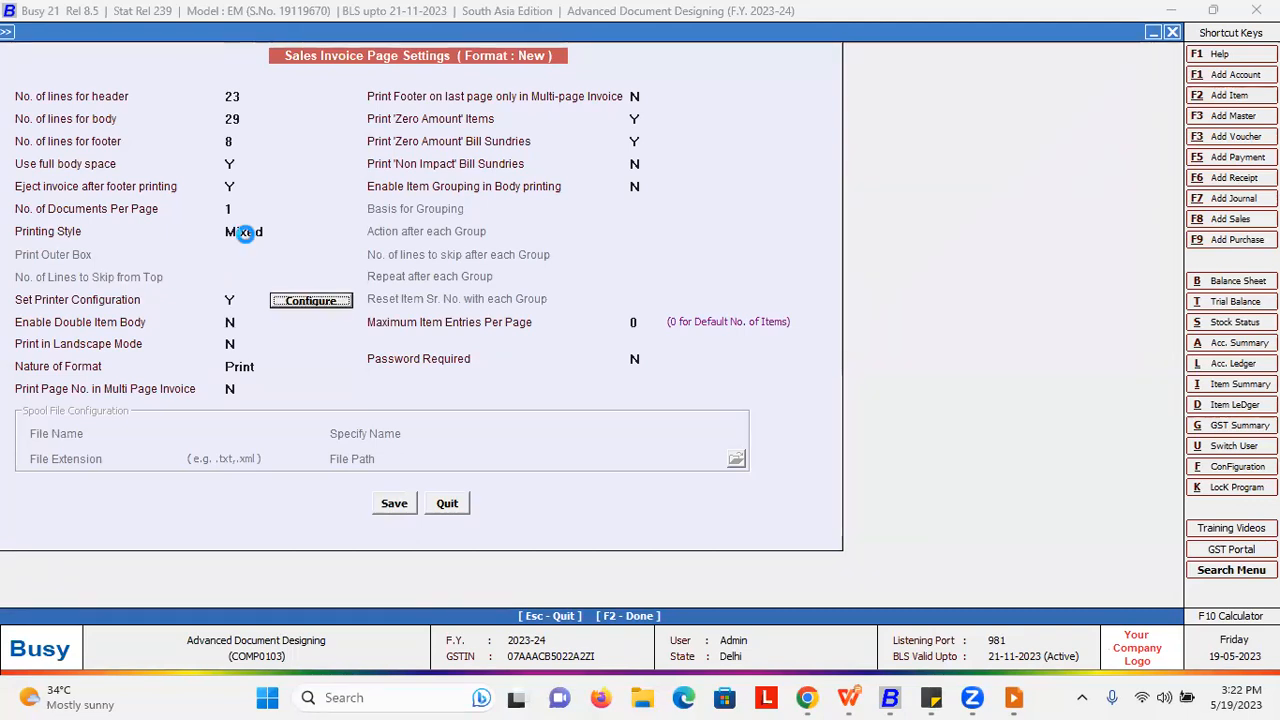
{"action": "key", "text": "Return"}
{"action": "type", "text": "d"}
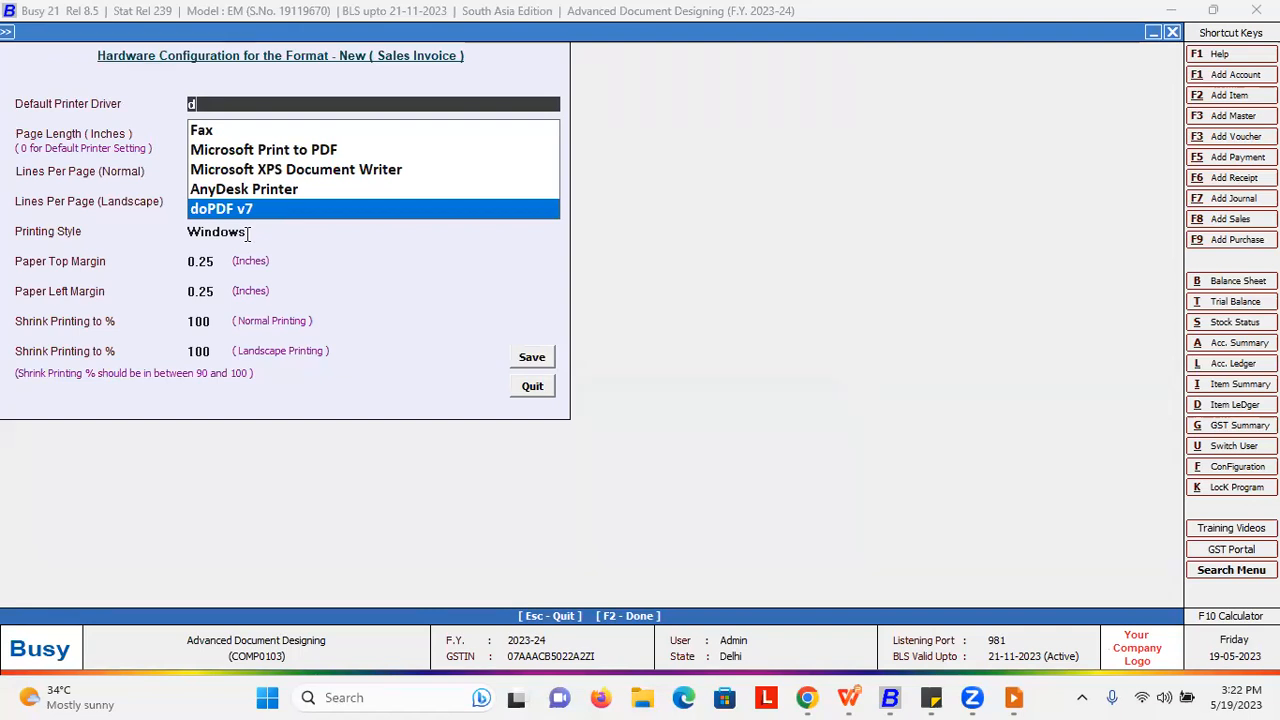
{"action": "key", "text": "Escape"}
{"action": "key", "text": "Escape"}
{"action": "key", "text": "Return"}
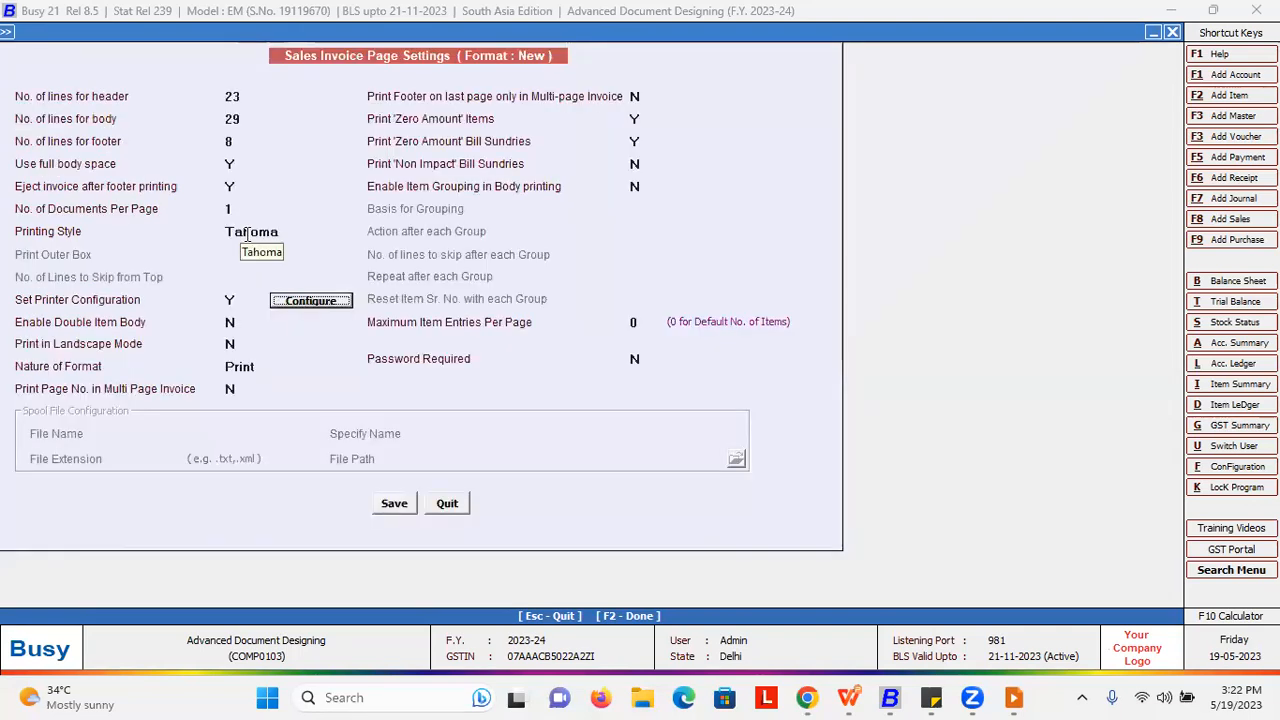
{"action": "key", "text": "Return"}
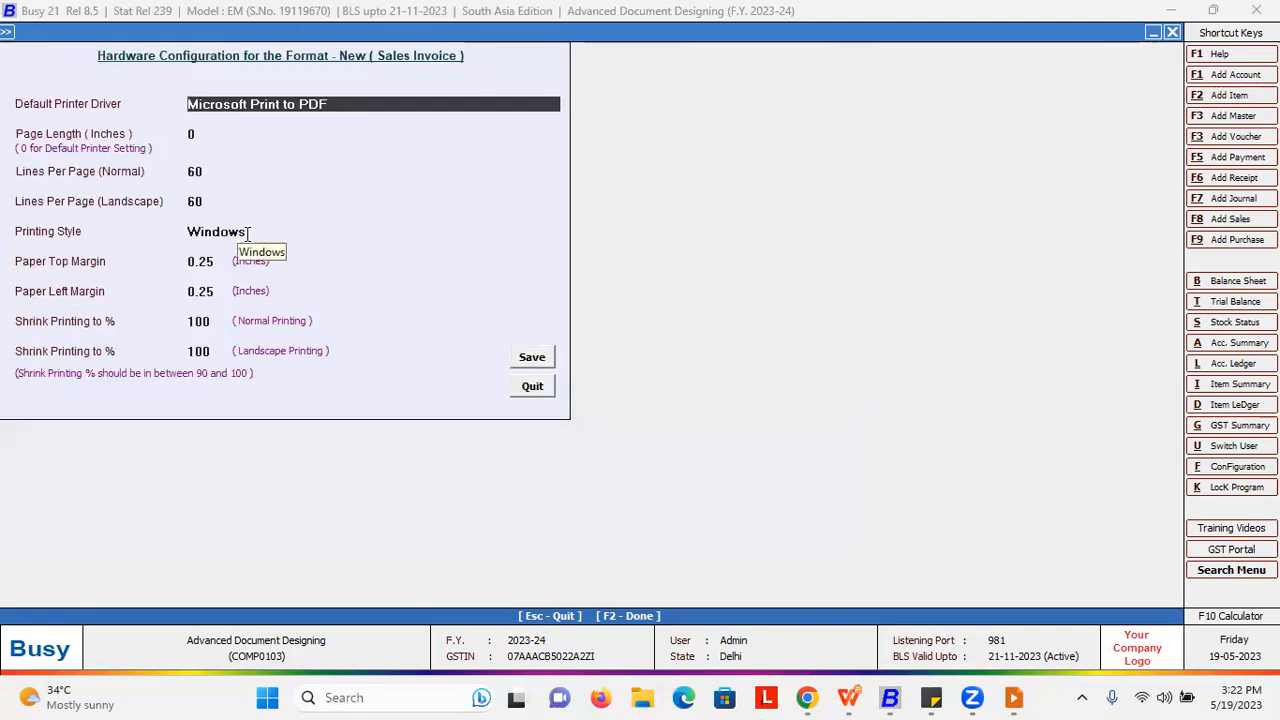
{"action": "key", "text": "Escape"}
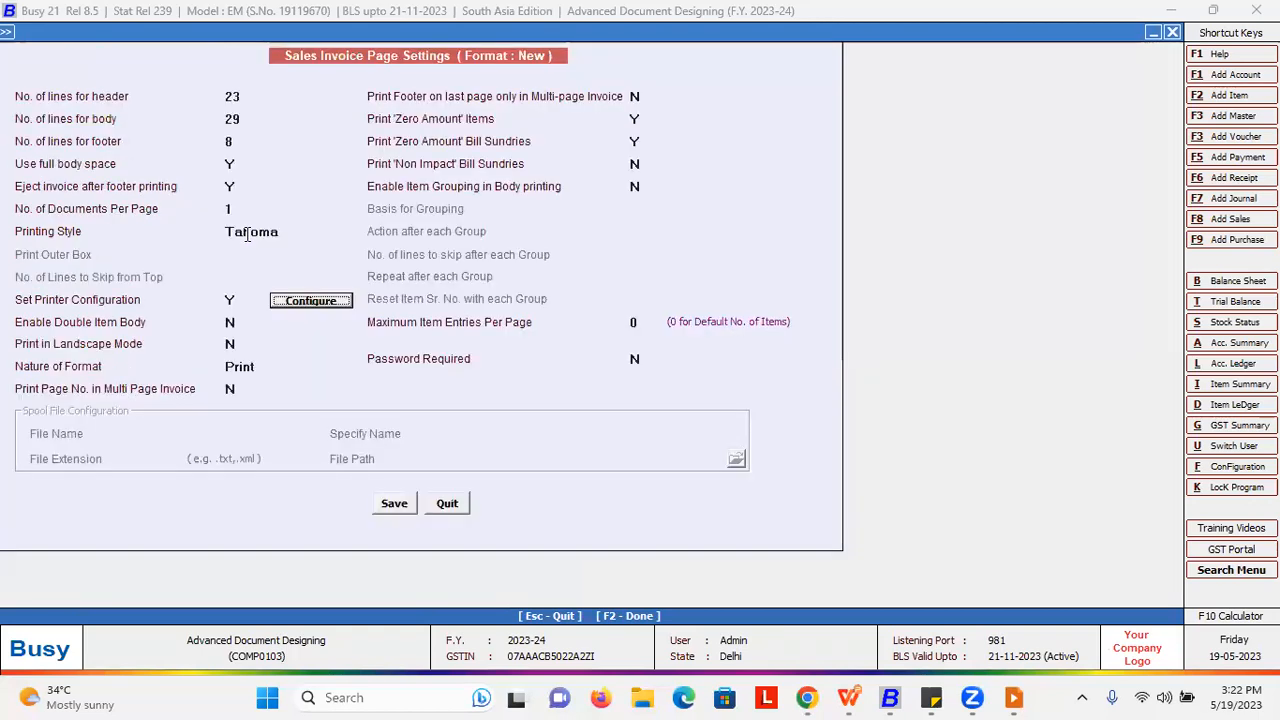
{"action": "key", "text": "n"}
Step: Try Y for Enable Double Item Body and restore it to N
{"action": "key", "text": "Return"}
{"action": "key", "text": "y"}
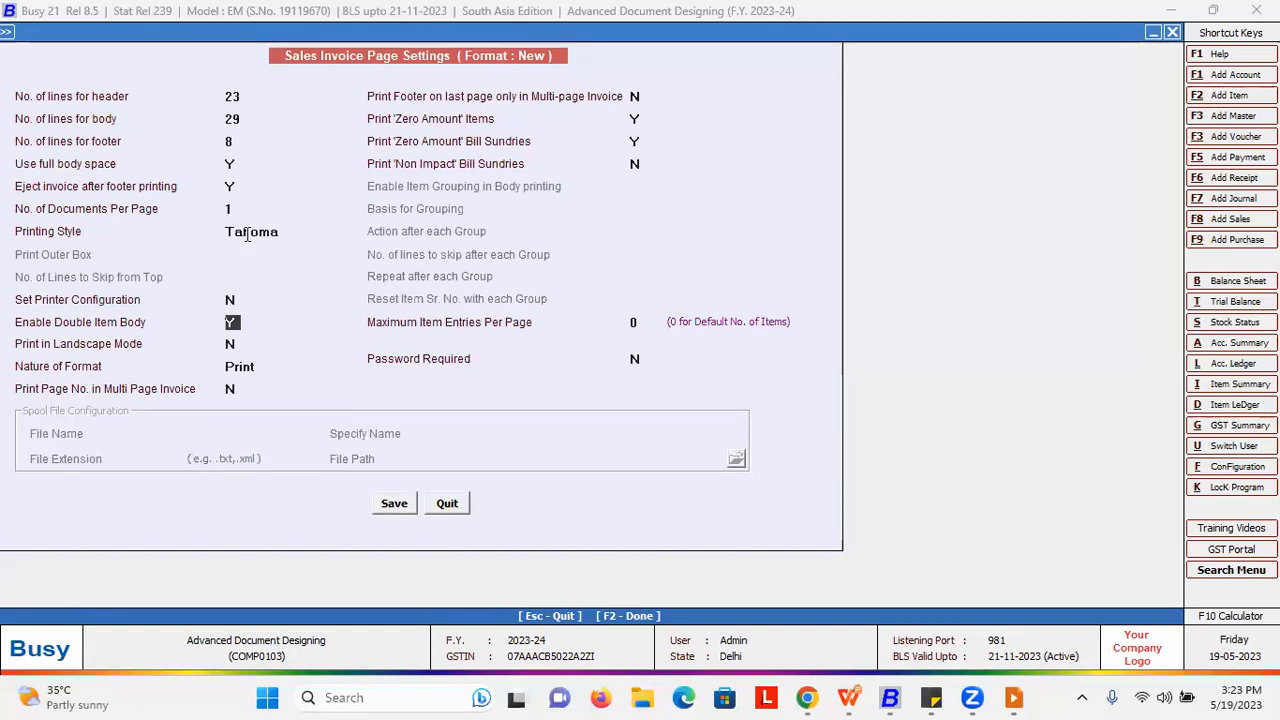
{"action": "key", "text": "Down"}
{"action": "key", "text": "Up"}
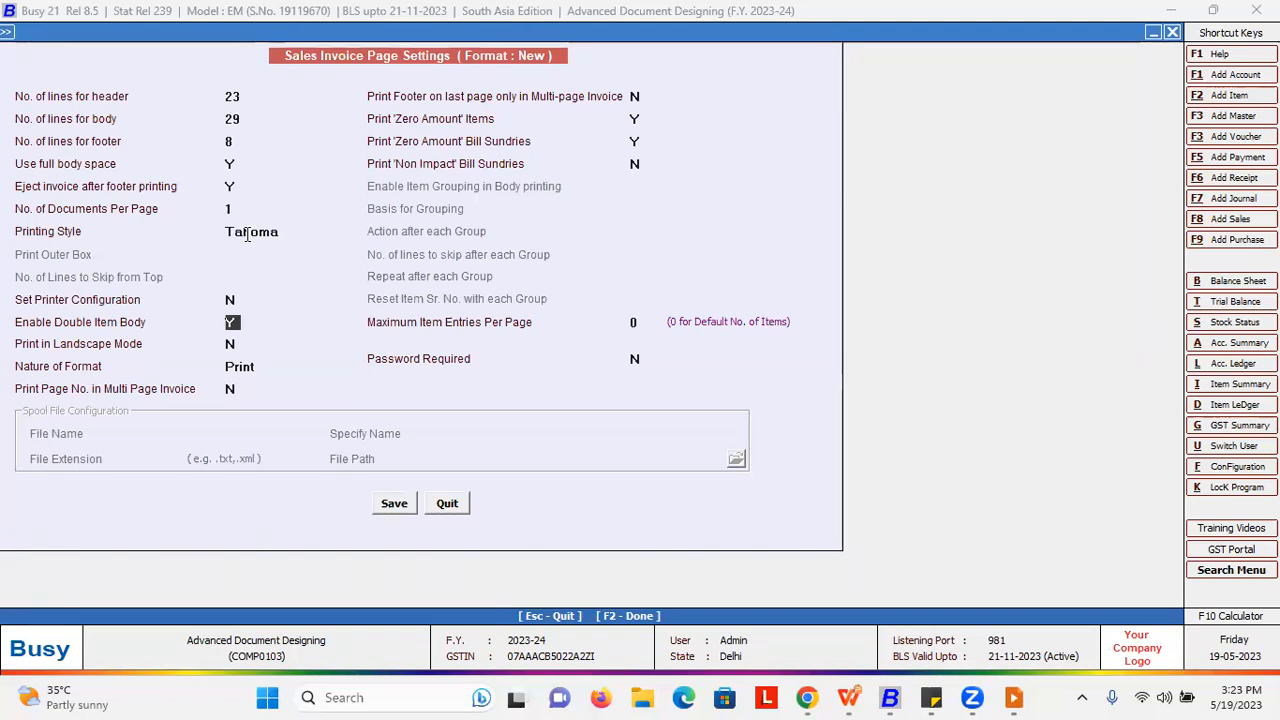
{"action": "key", "text": "n"}
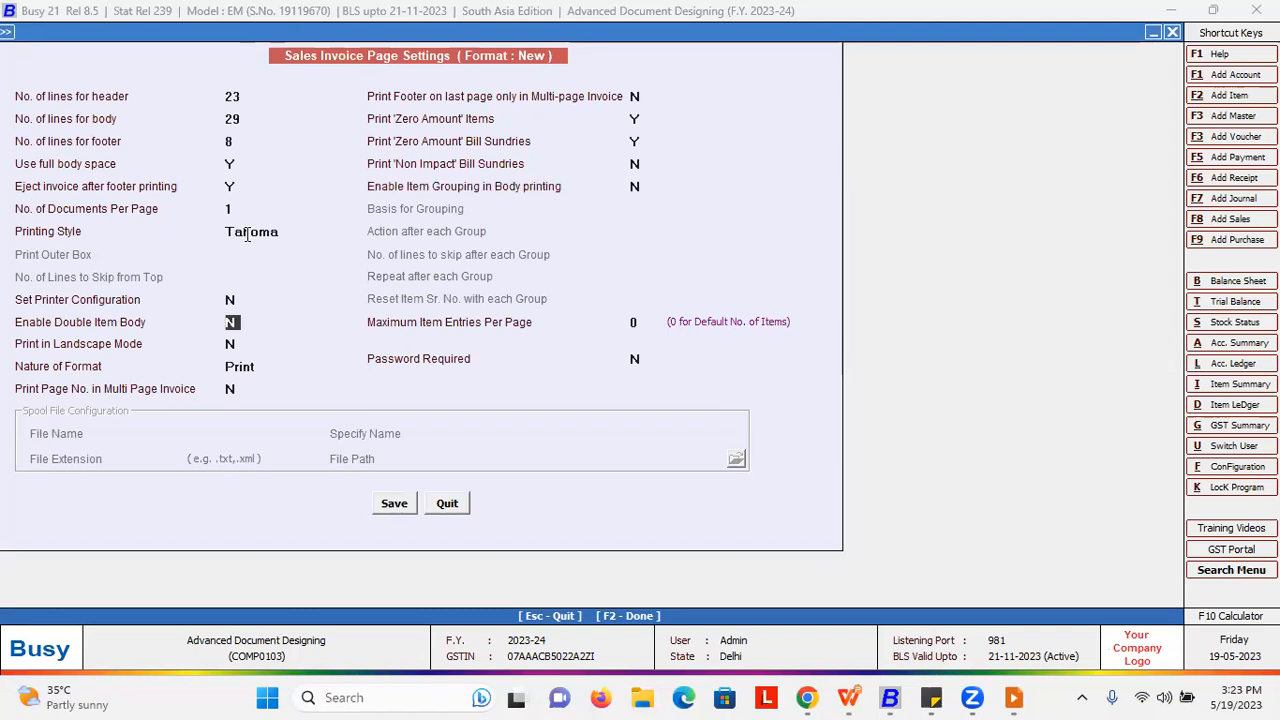
Step: Set Print in Landscape Mode to Y and stay in the page settings
{"action": "key", "text": "Return"}
{"action": "key", "text": "y"}
{"action": "key", "text": "Return"}
{"action": "key", "text": "Escape"}
{"action": "key", "text": "Escape"}
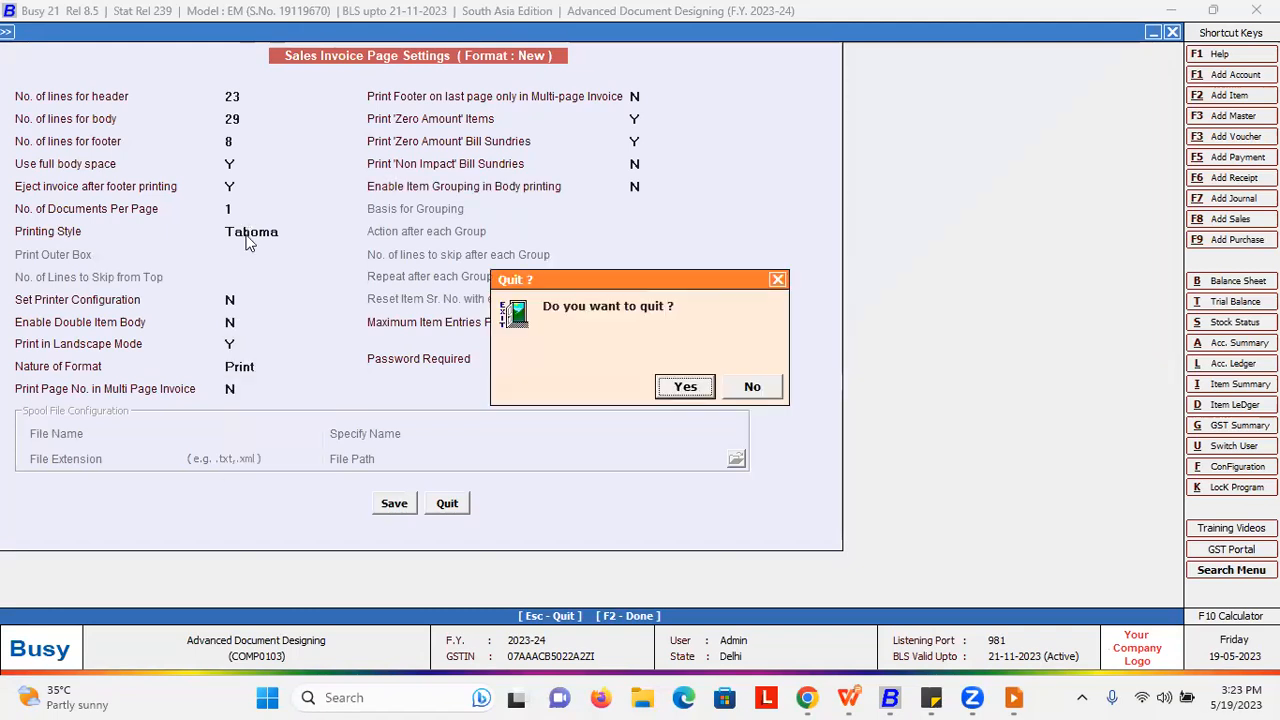
{"action": "key", "text": "n"}
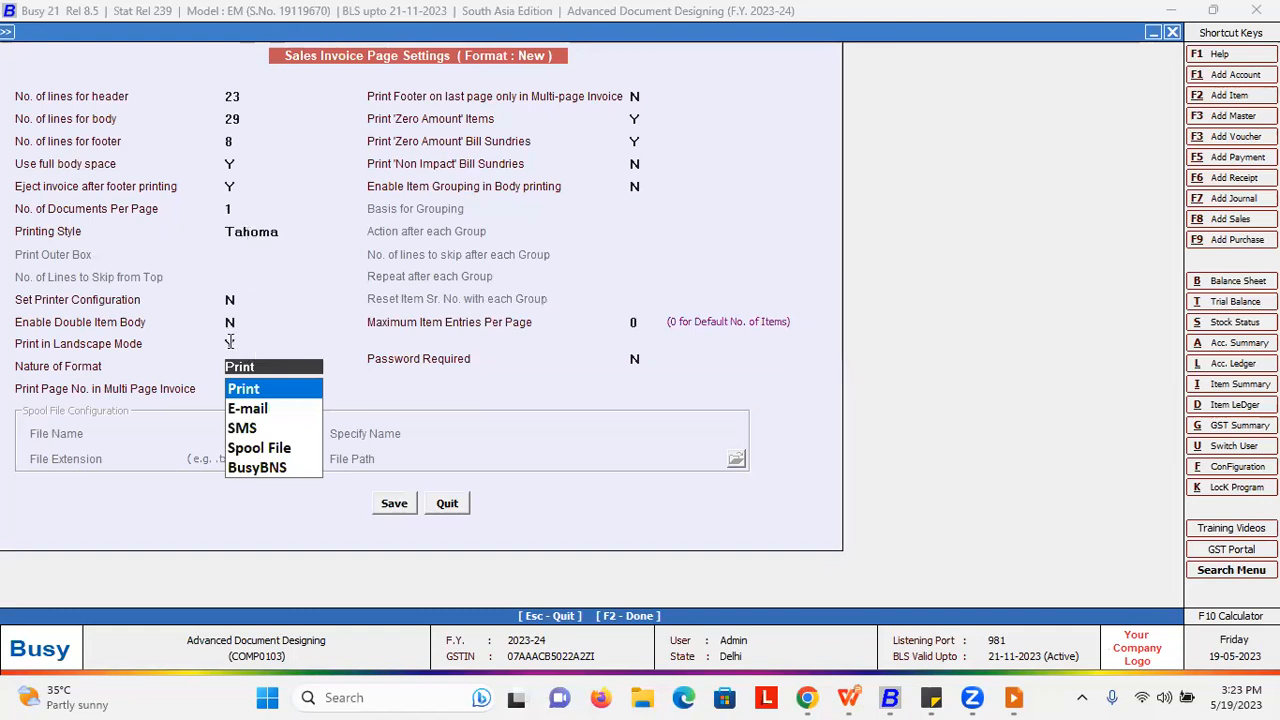
{"action": "left_click", "coordinate": [252, 388]}
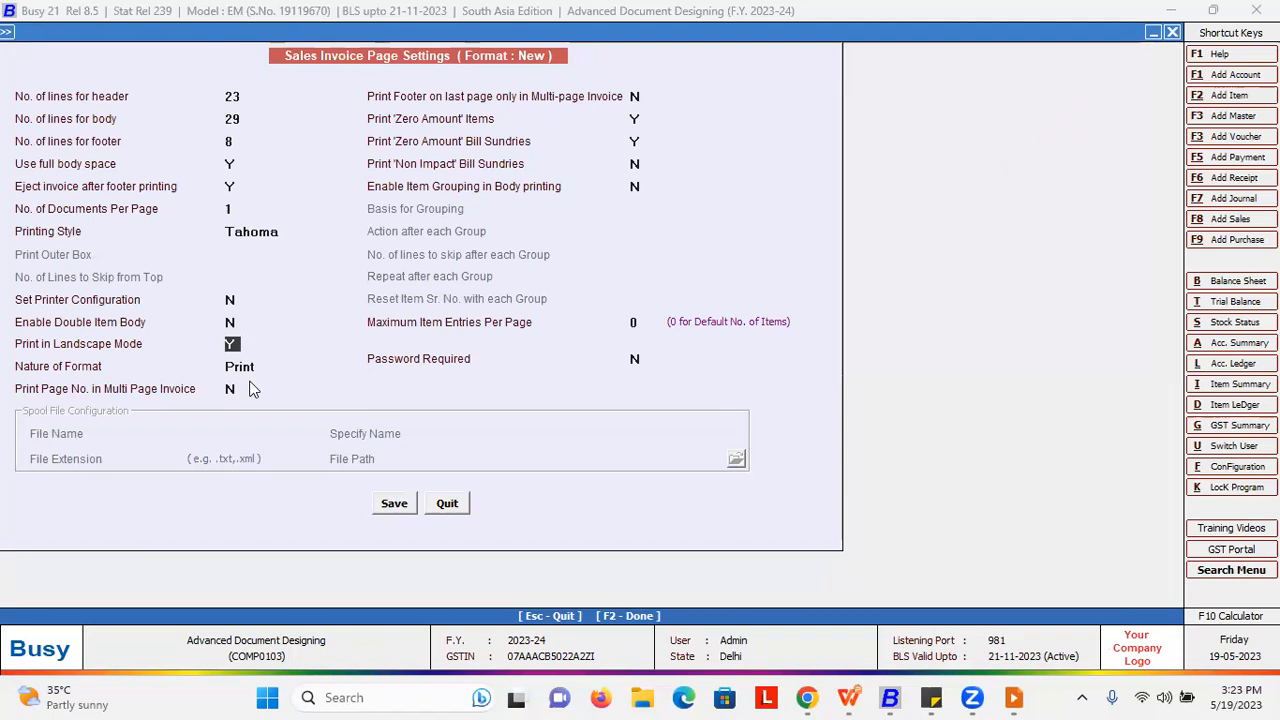
Step: Look through the available options for the nature of the format
{"action": "key", "text": "Return"}
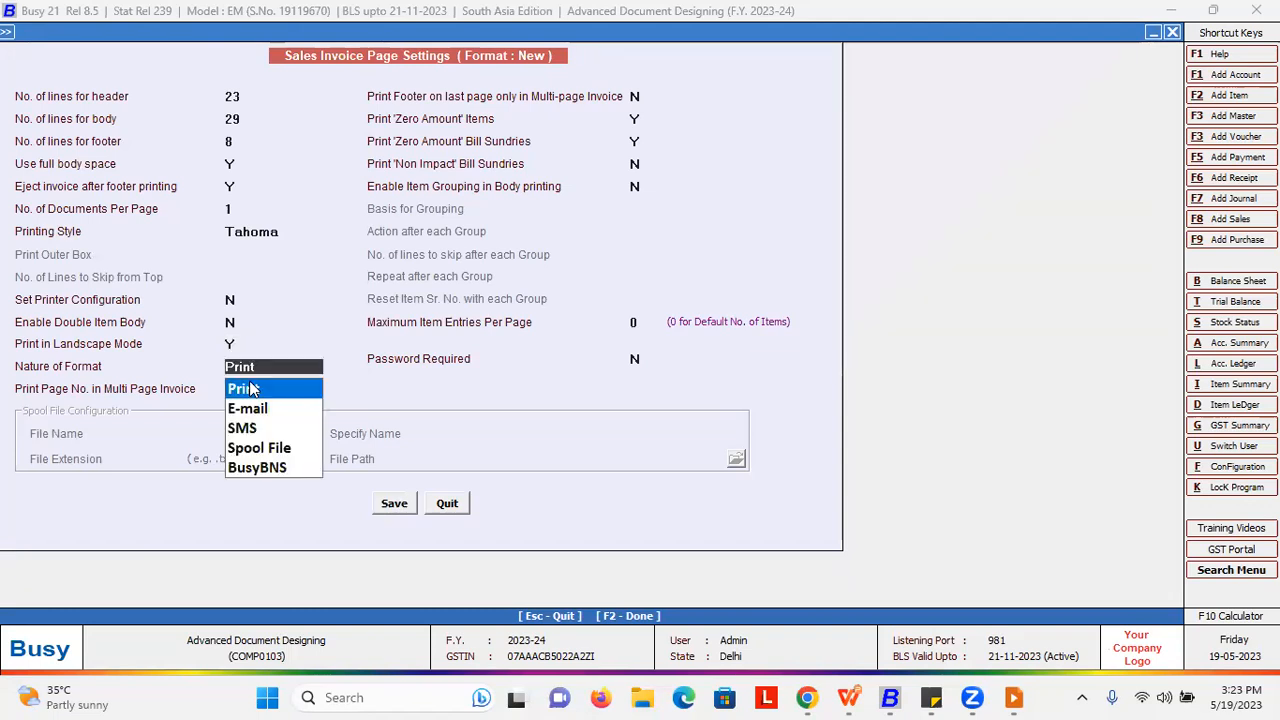
{"action": "key", "text": "Down"}
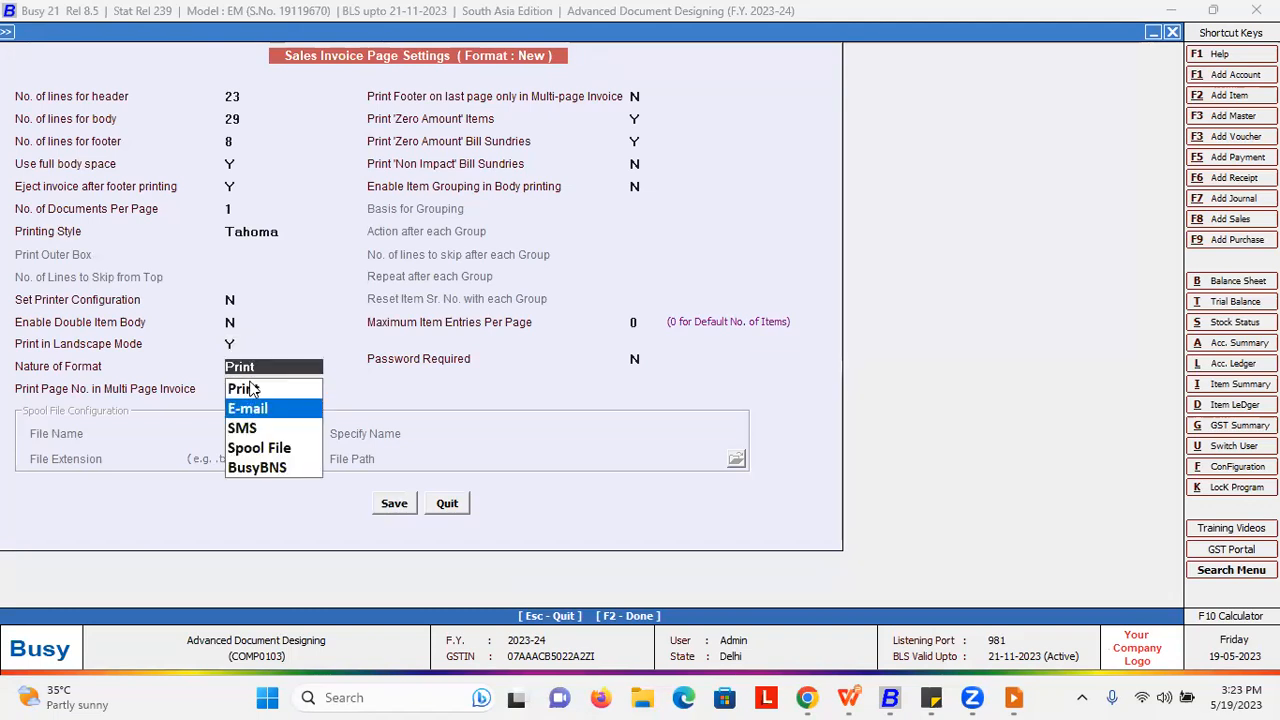
{"action": "key", "text": "Up"}
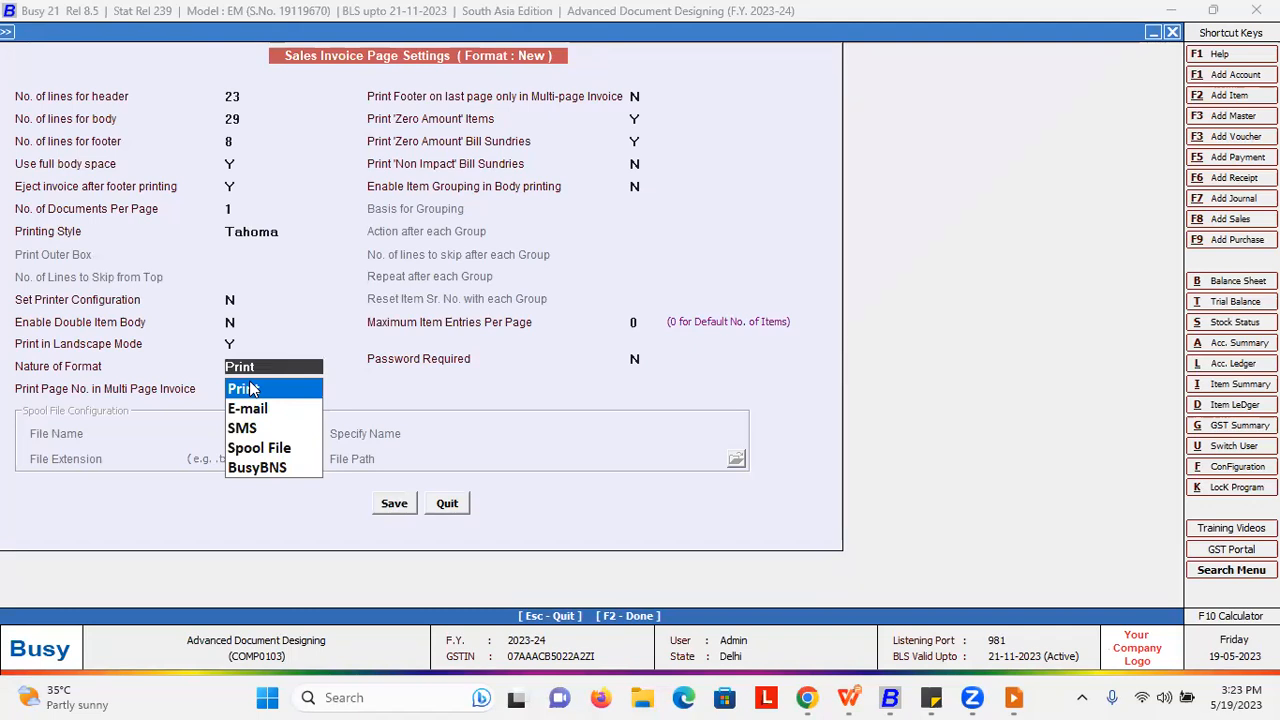
{"action": "key", "text": "Down"}
{"action": "key", "text": "Down"}
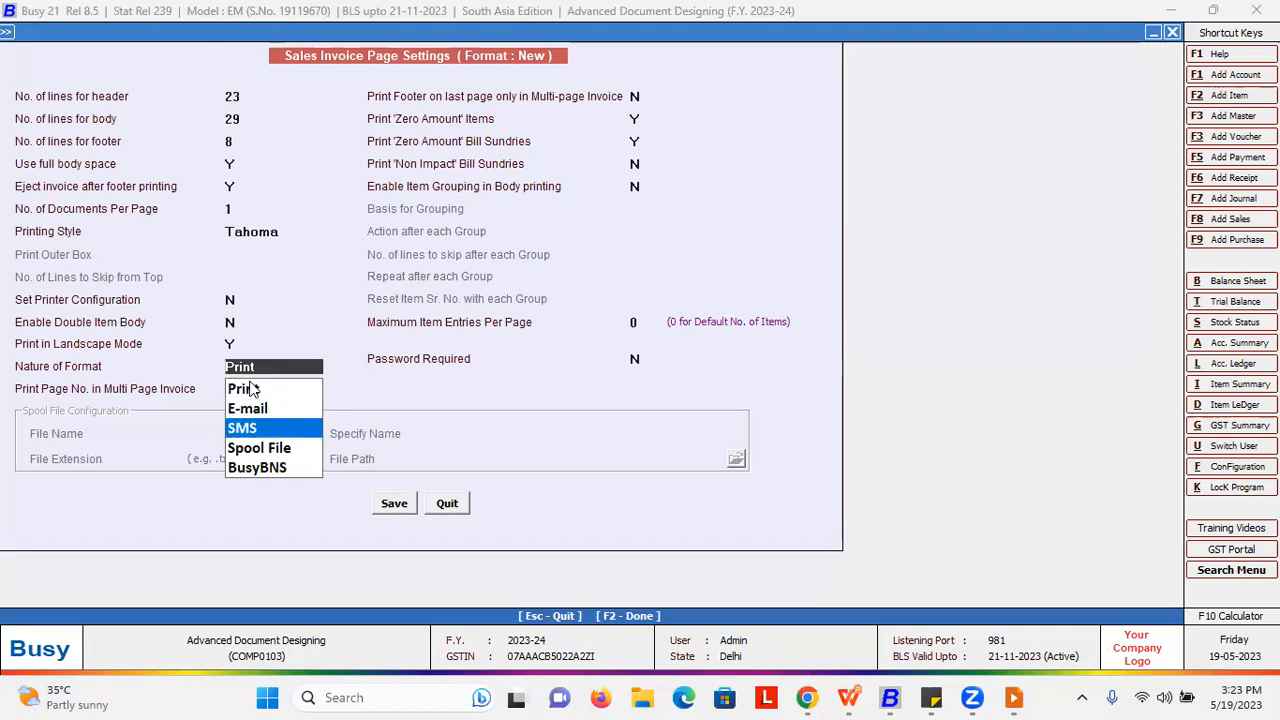
{"action": "key", "text": "Down"}
{"action": "key", "text": "Down"}
{"action": "key", "text": "Up"}
{"action": "key", "text": "Up"}
{"action": "key", "text": "Up"}
{"action": "key", "text": "Up"}
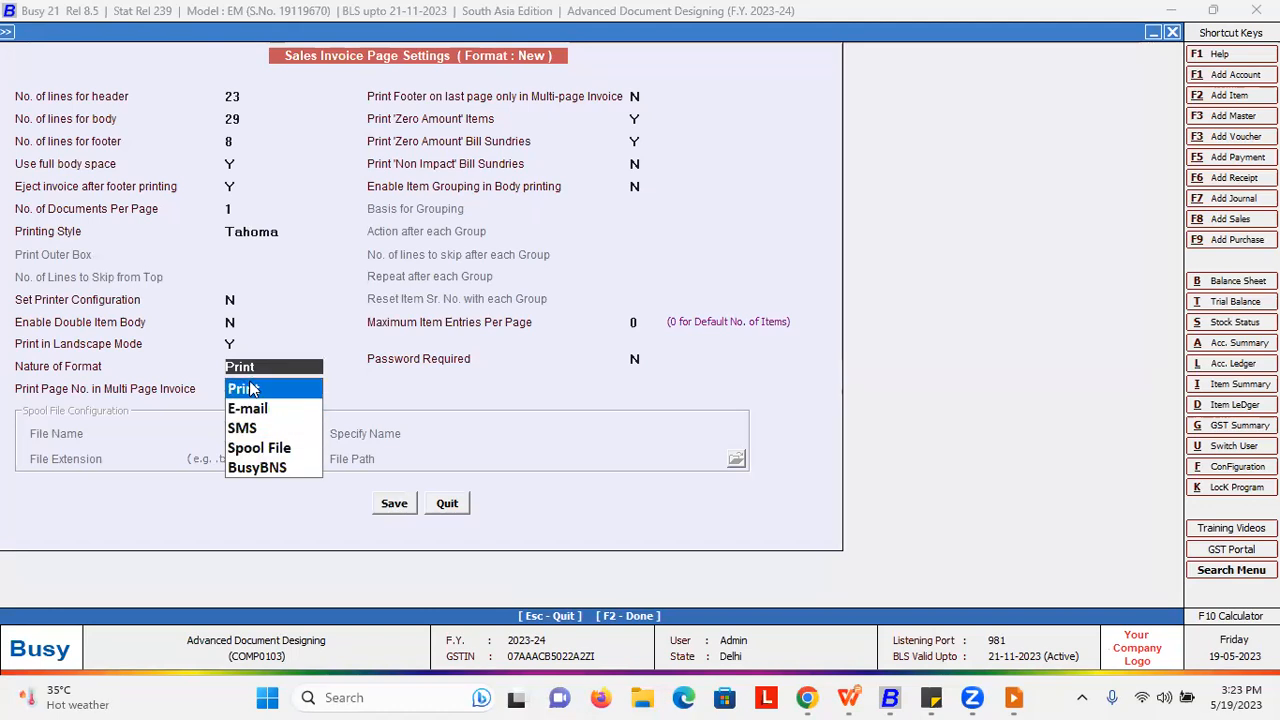
Step: Try E-mail as the nature of the format and restore it to Print
{"action": "key", "text": "Down"}
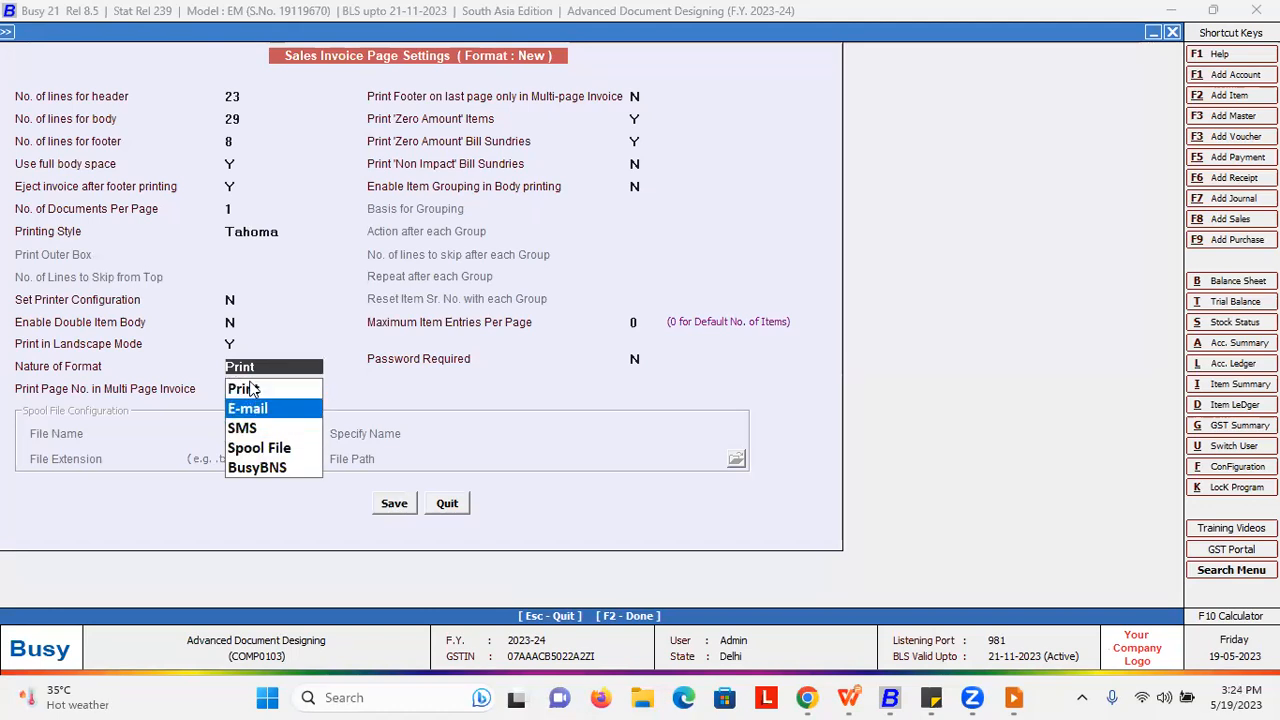
{"action": "key", "text": "Return"}
{"action": "key", "text": "Up"}
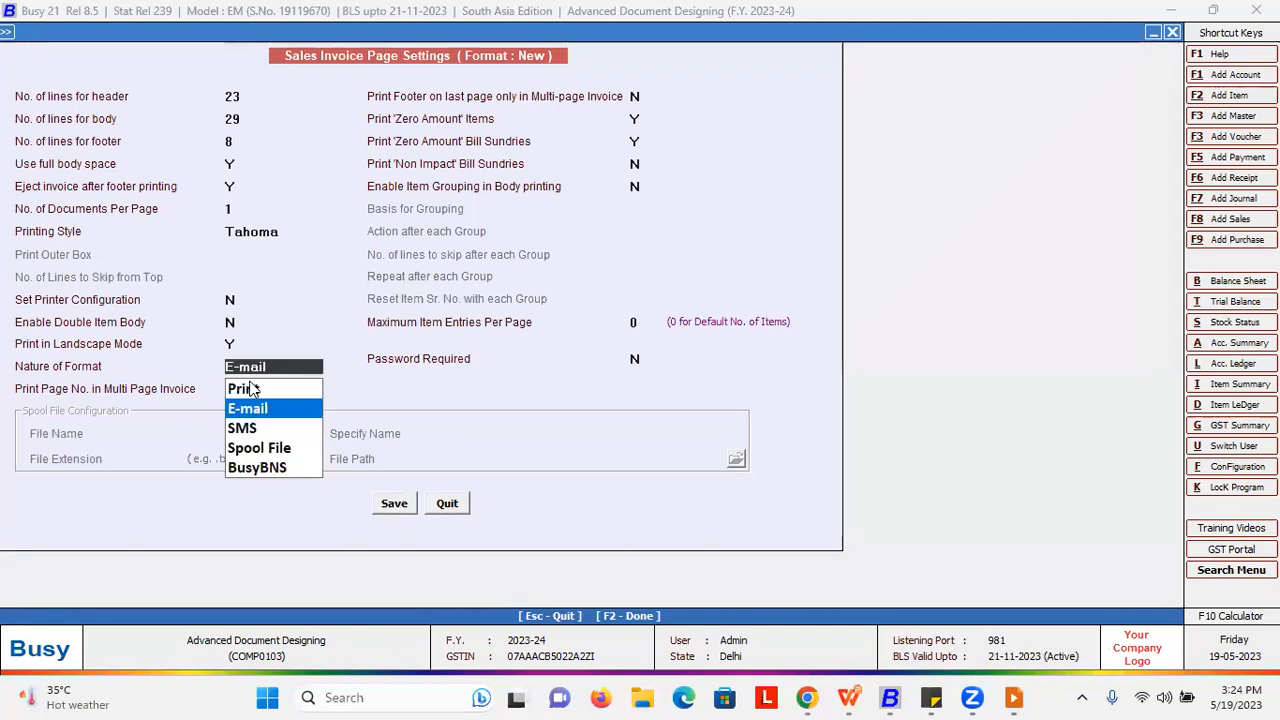
{"action": "key", "text": "Down"}
{"action": "key", "text": "Down"}
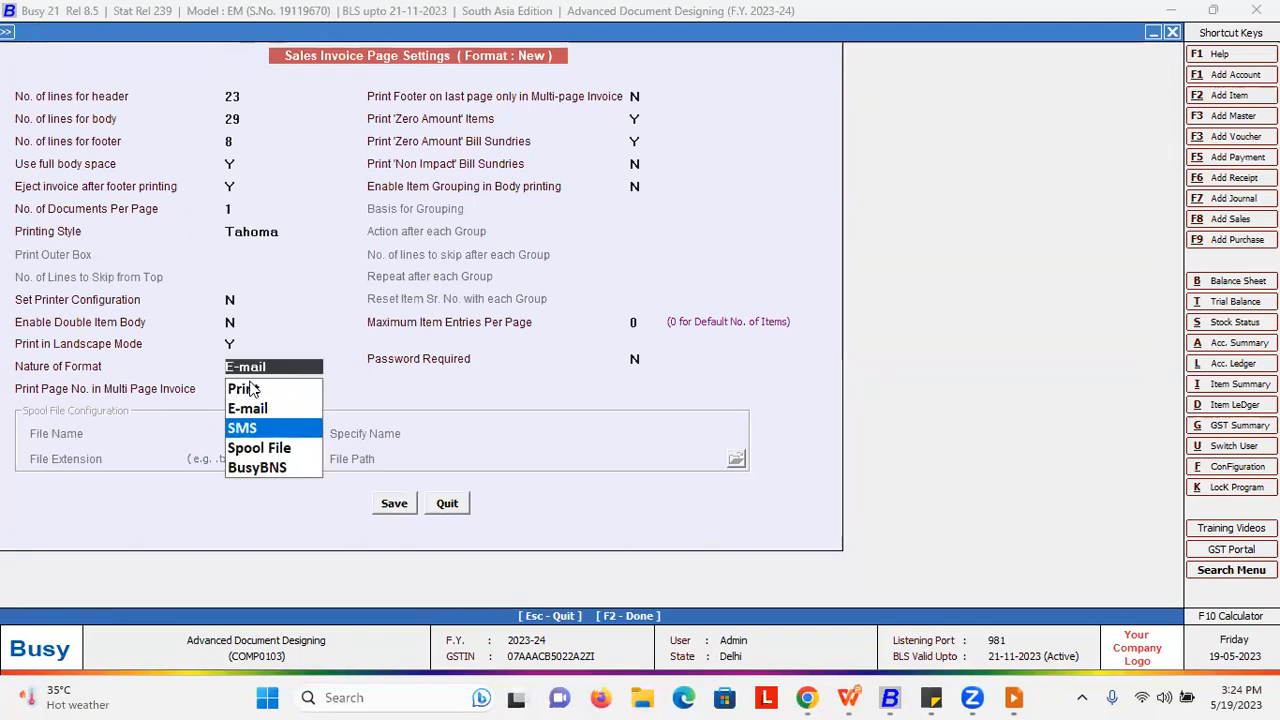
{"action": "key", "text": "Down"}
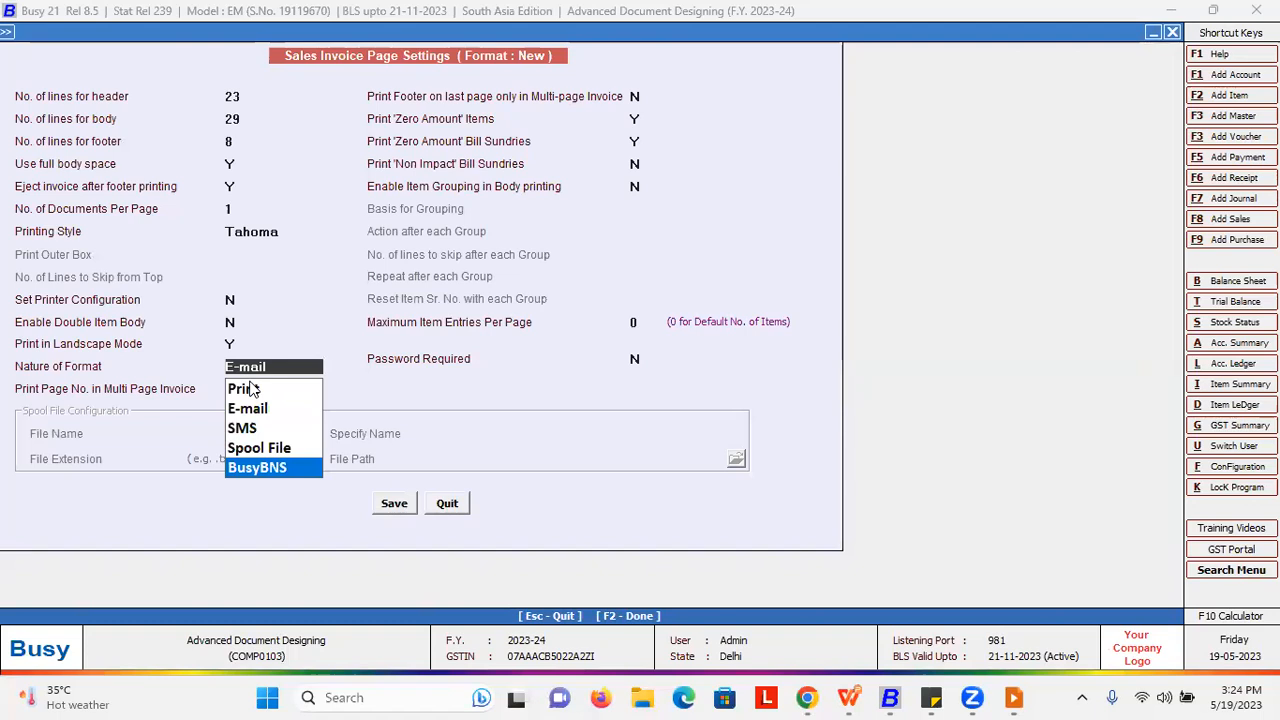
{"action": "key", "text": "Up"}
{"action": "key", "text": "Up"}
{"action": "key", "text": "Up"}
{"action": "key", "text": "Up"}
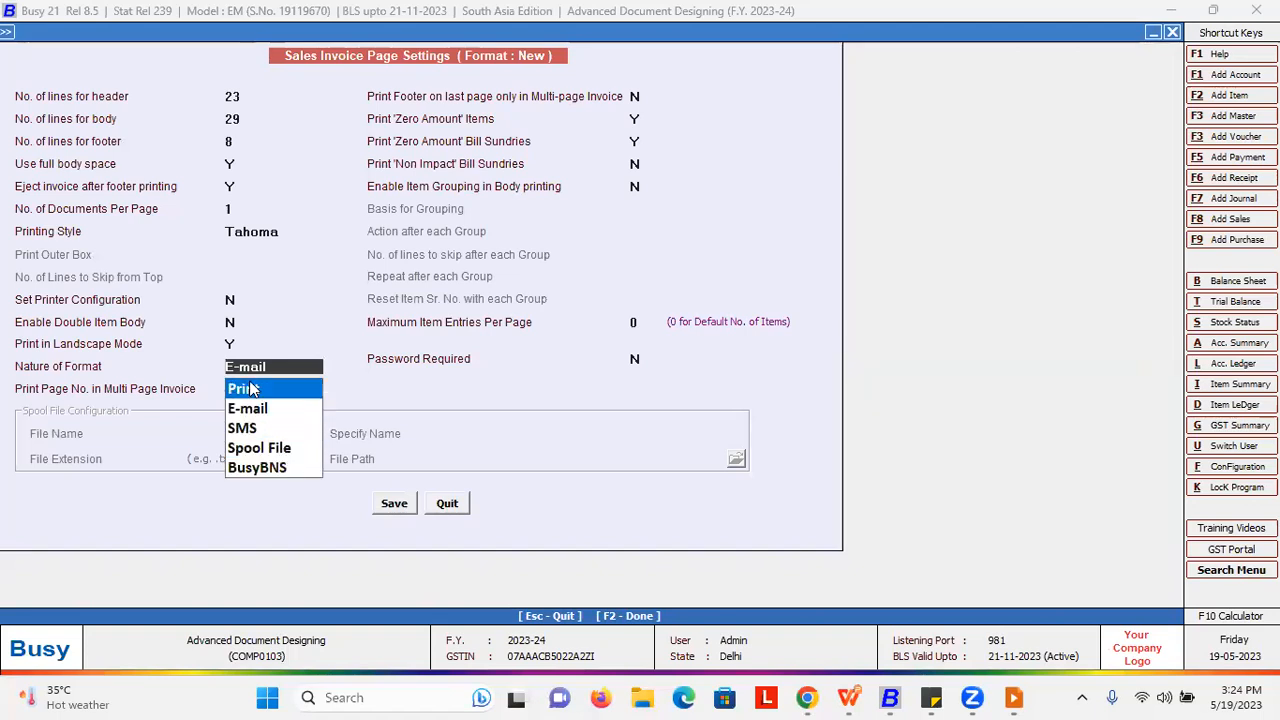
{"action": "key", "text": "Return"}
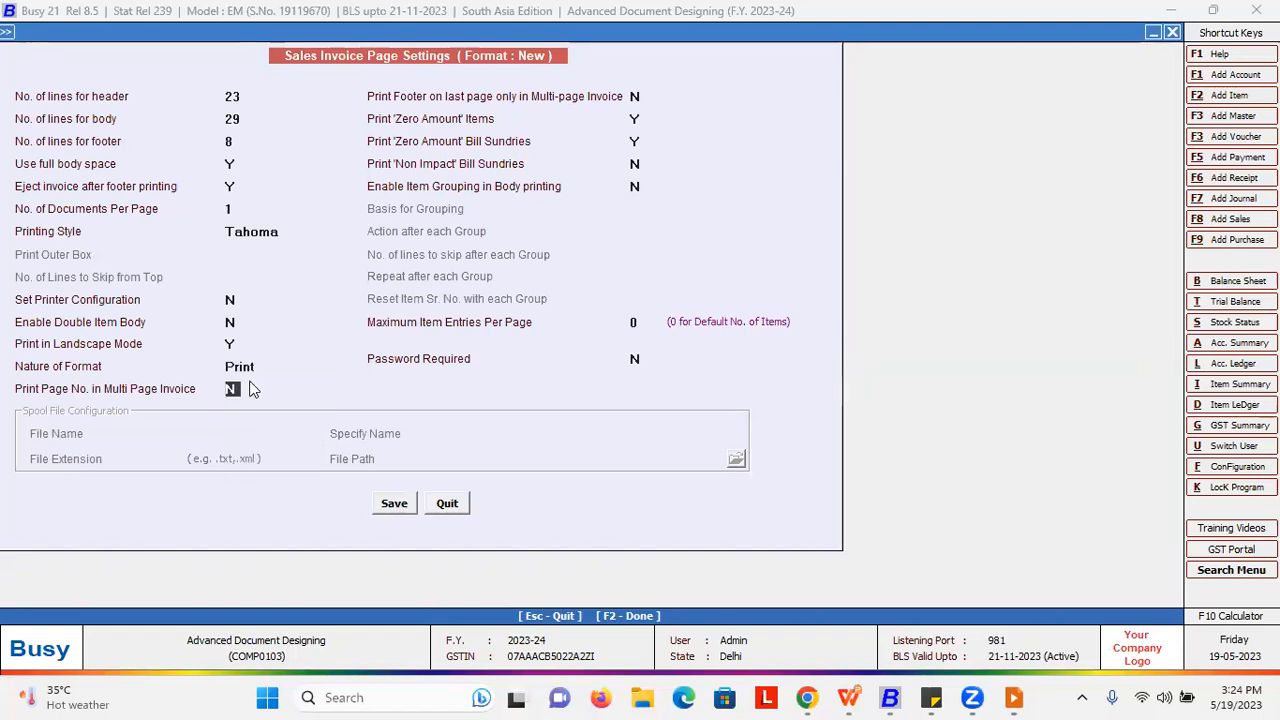
Step: Try Y for Print Page No. in Multi Page Invoice and restore it to N
{"action": "type", "text": "Y"}
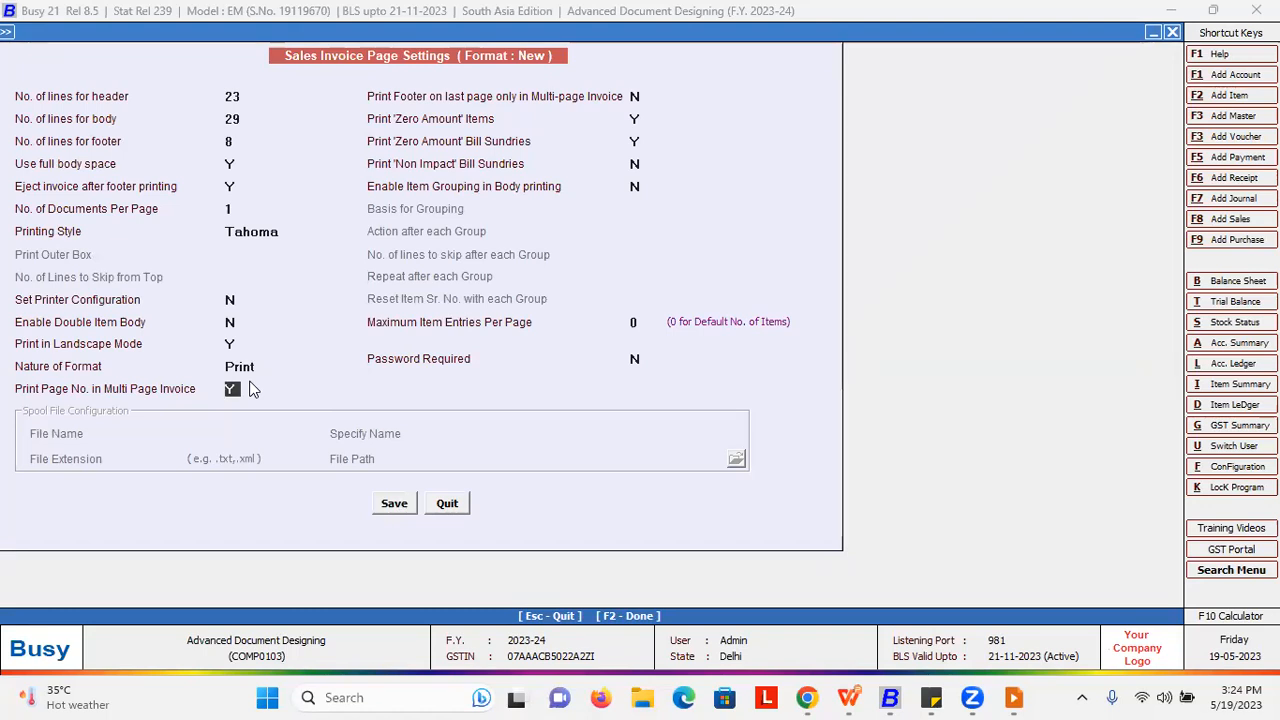
{"action": "type", "text": "N"}
{"action": "key", "text": "Return"}
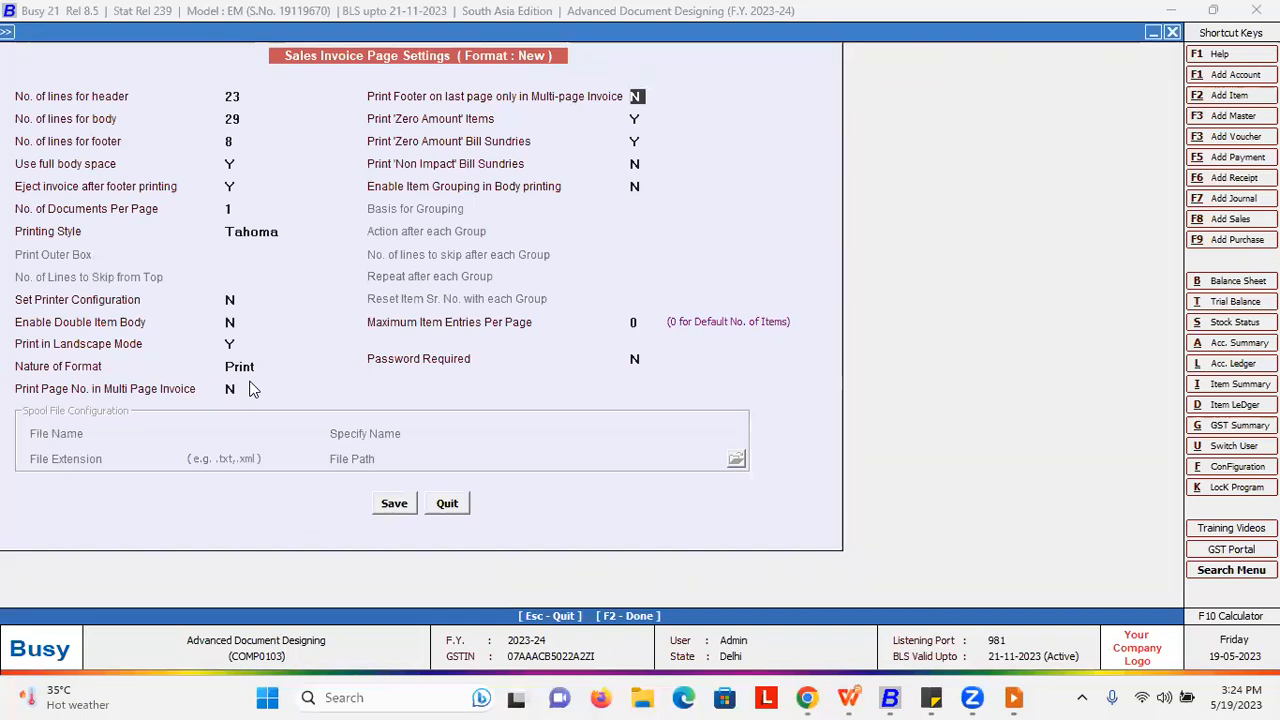
Step: Try Y for Print Footer on last page only in Multi-page Invoice and restore it to N
{"action": "type", "text": "y"}
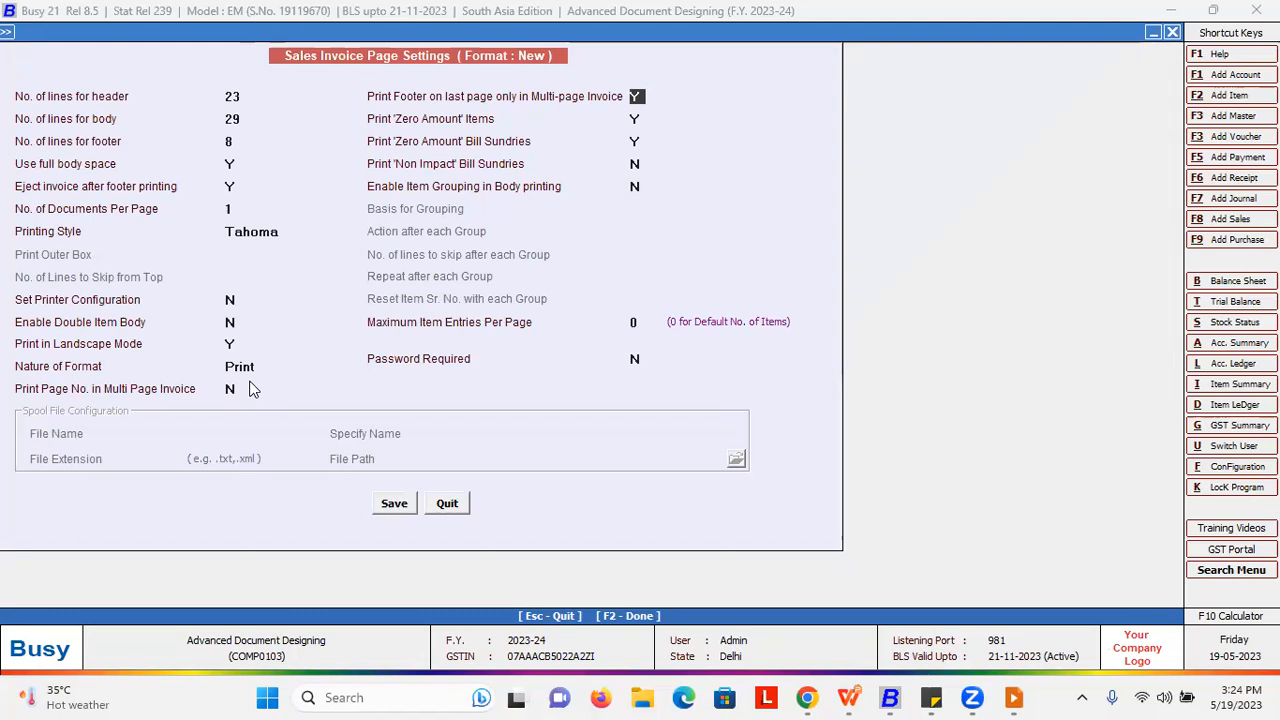
{"action": "type", "text": "n"}
{"action": "key", "text": "Return"}
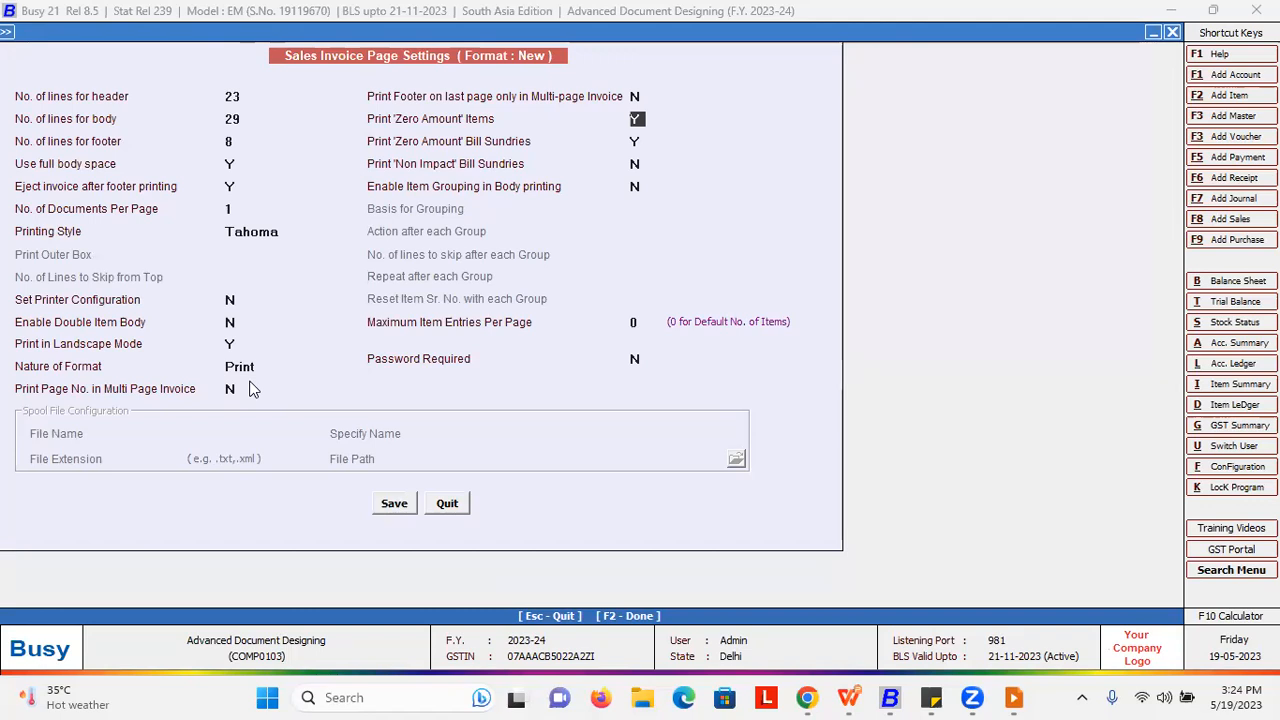
Step: Try N for Print 'Zero Amount' Items and restore it to Y
{"action": "type", "text": "N"}
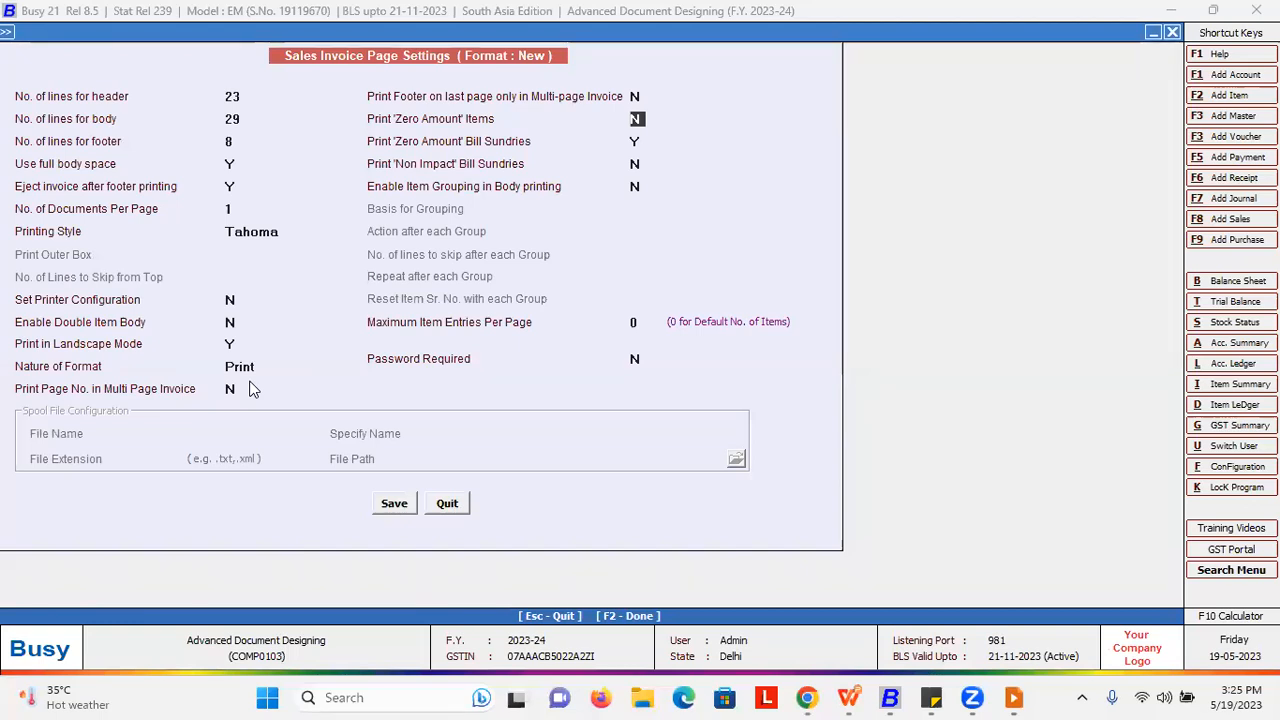
{"action": "key", "text": "Return"}
{"action": "key", "text": "Up"}
{"action": "key", "text": "Down"}
{"action": "key", "text": "Up"}
{"action": "key", "text": "Down"}
{"action": "key", "text": "Up"}
{"action": "key", "text": "Up"}
{"action": "key", "text": "Down"}
{"action": "key", "text": "Down"}
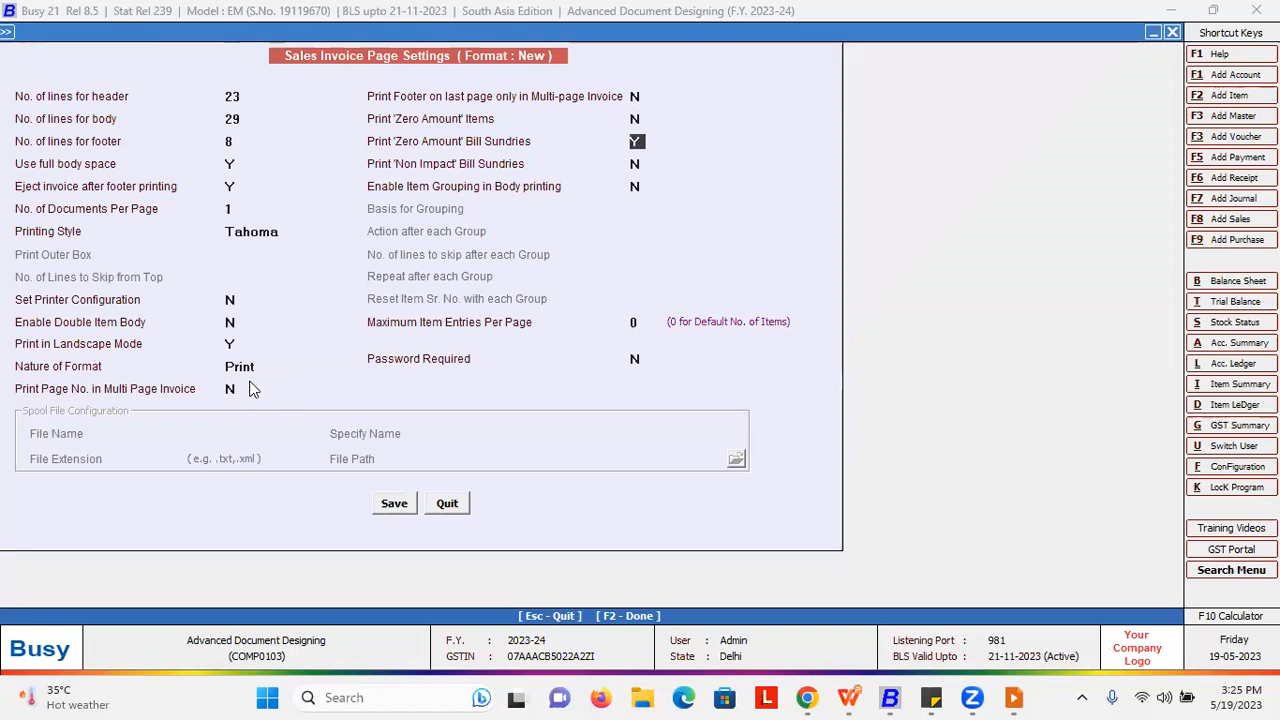
{"action": "key", "text": "Up"}
{"action": "type", "text": "Y"}
Step: Try Y for Print 'Non Impact' Bill Sundries and restore it to N
{"action": "key", "text": "Down"}
{"action": "key", "text": "Down"}
{"action": "type", "text": "YN"}
{"action": "key", "text": "Return"}
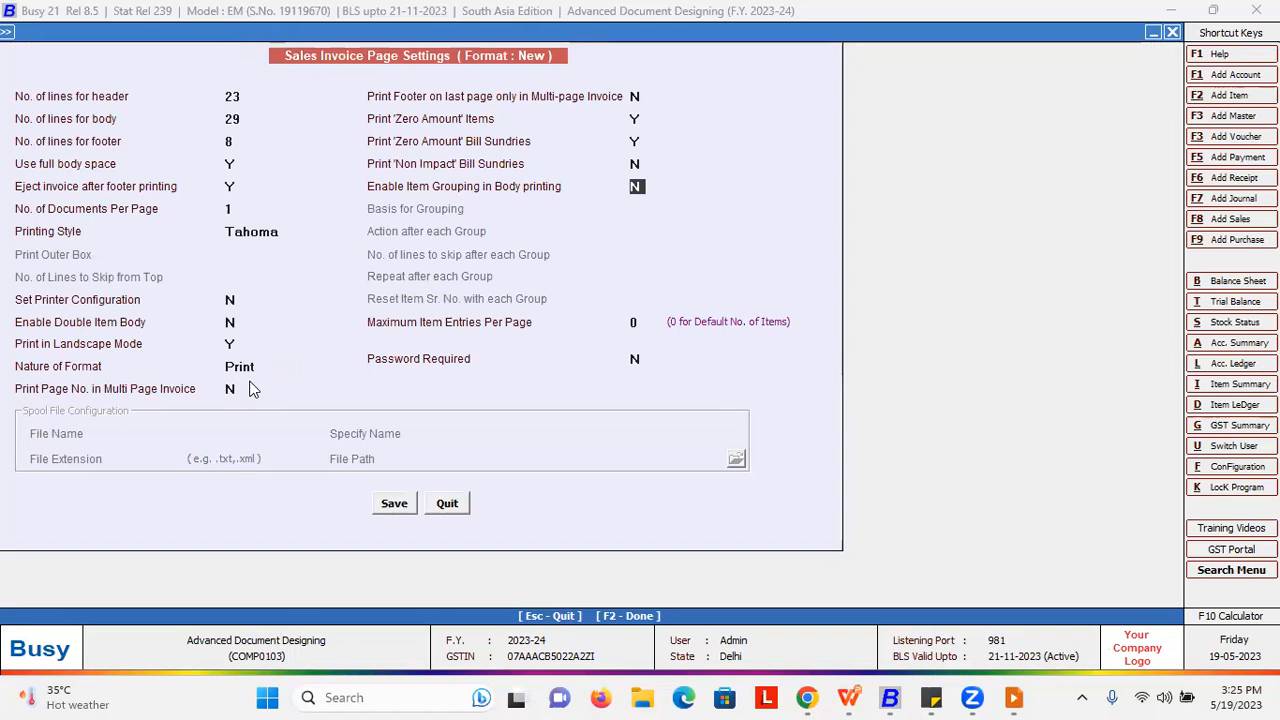
Step: Set Enable Item Grouping in Body printing to Y and choose Item Group as the basis for grouping
{"action": "type", "text": "Y"}
{"action": "key", "text": "Return"}
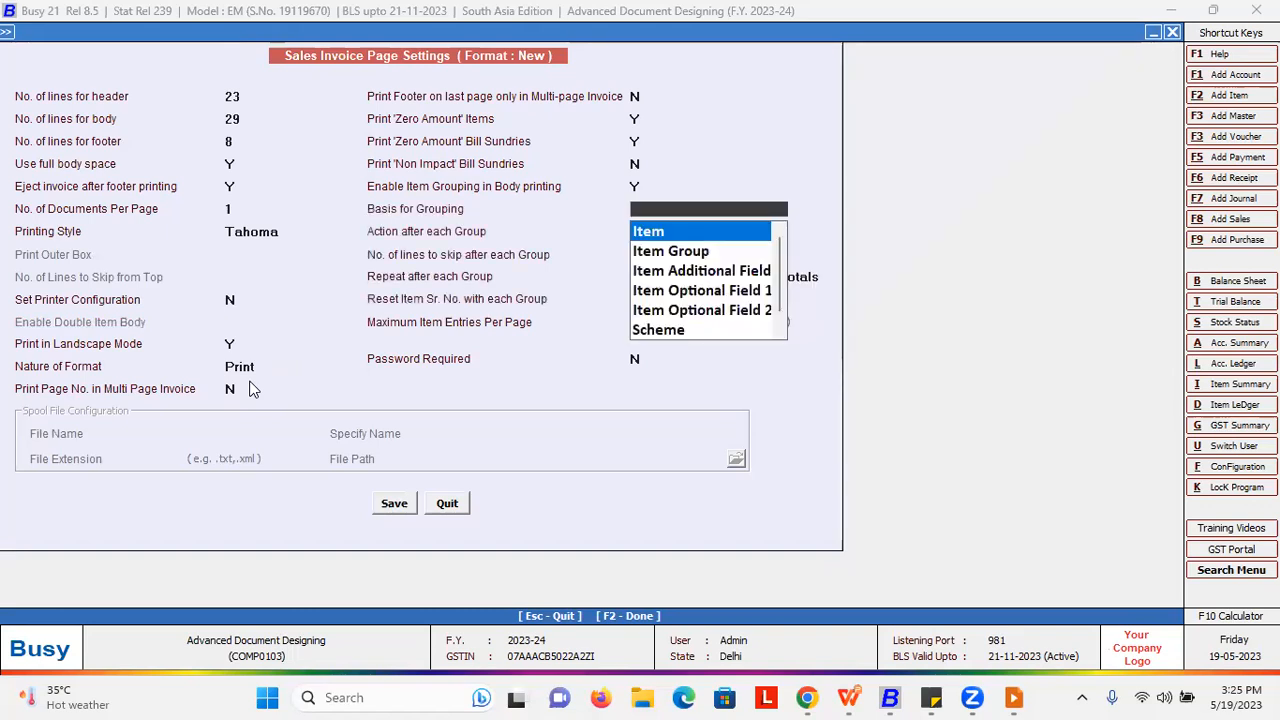
{"action": "key", "text": "Down"}
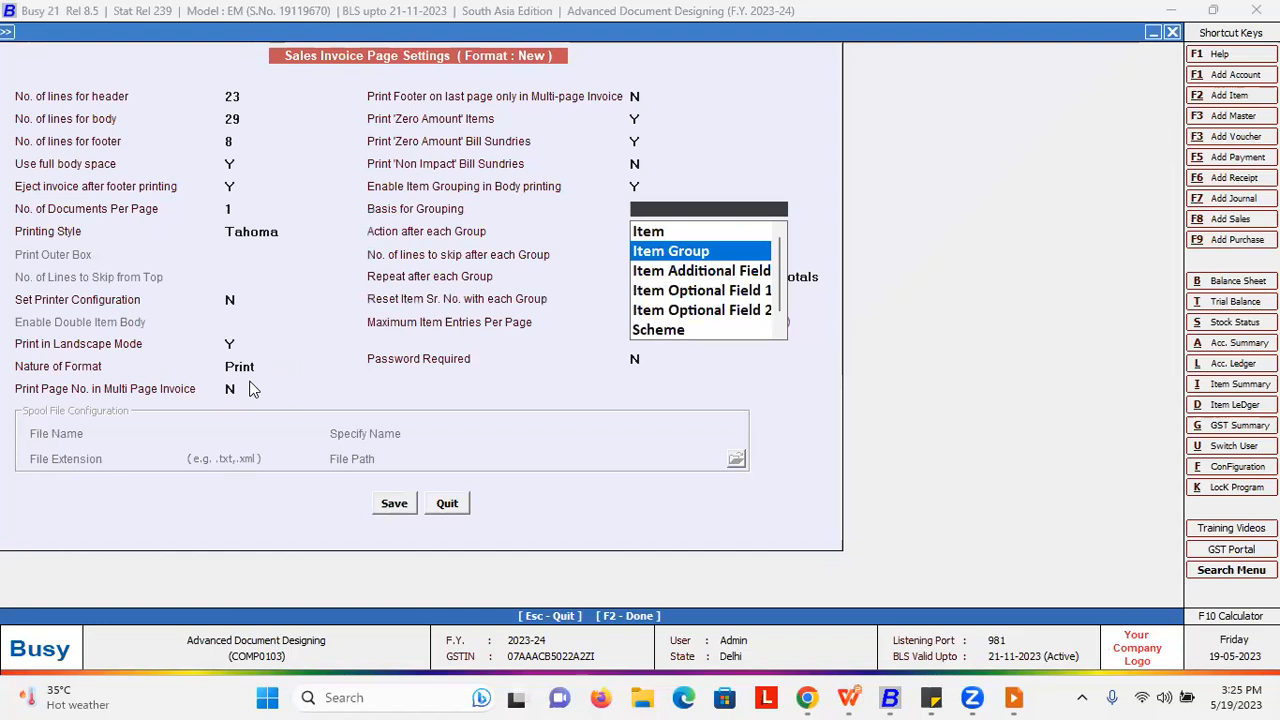
{"action": "key", "text": "Down"}
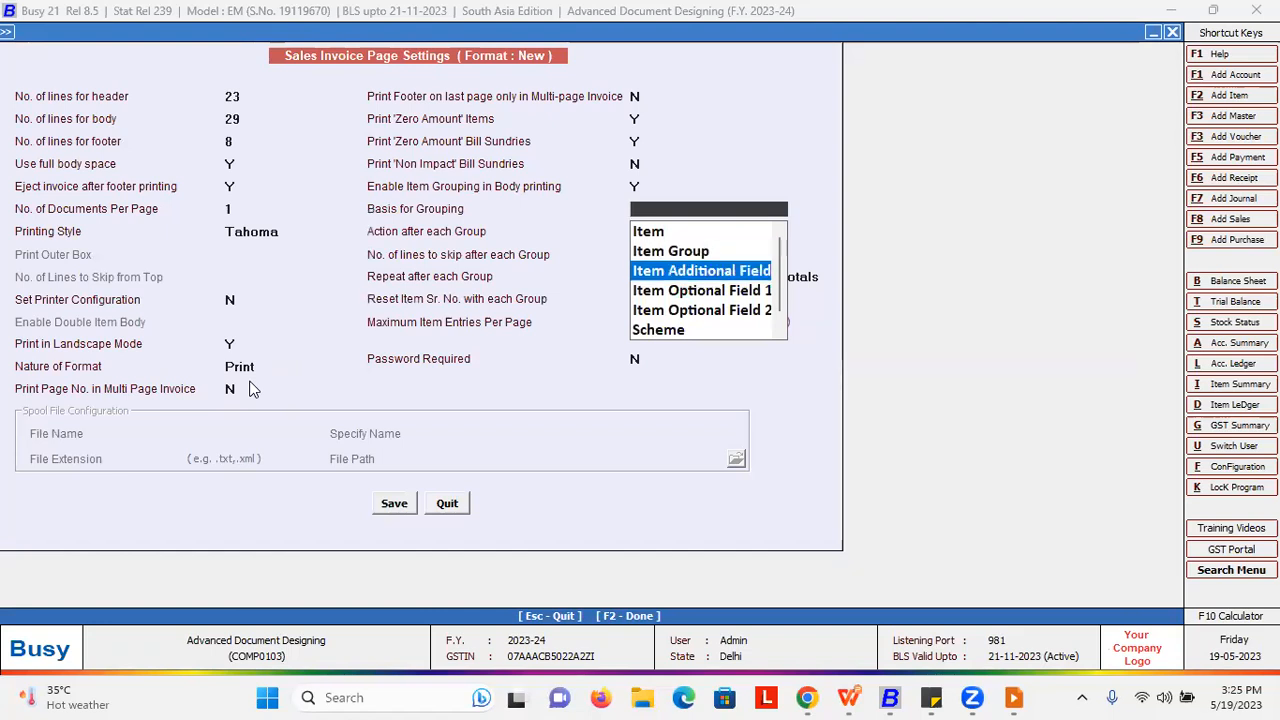
{"action": "key", "text": "End"}
{"action": "key", "text": "Up"}
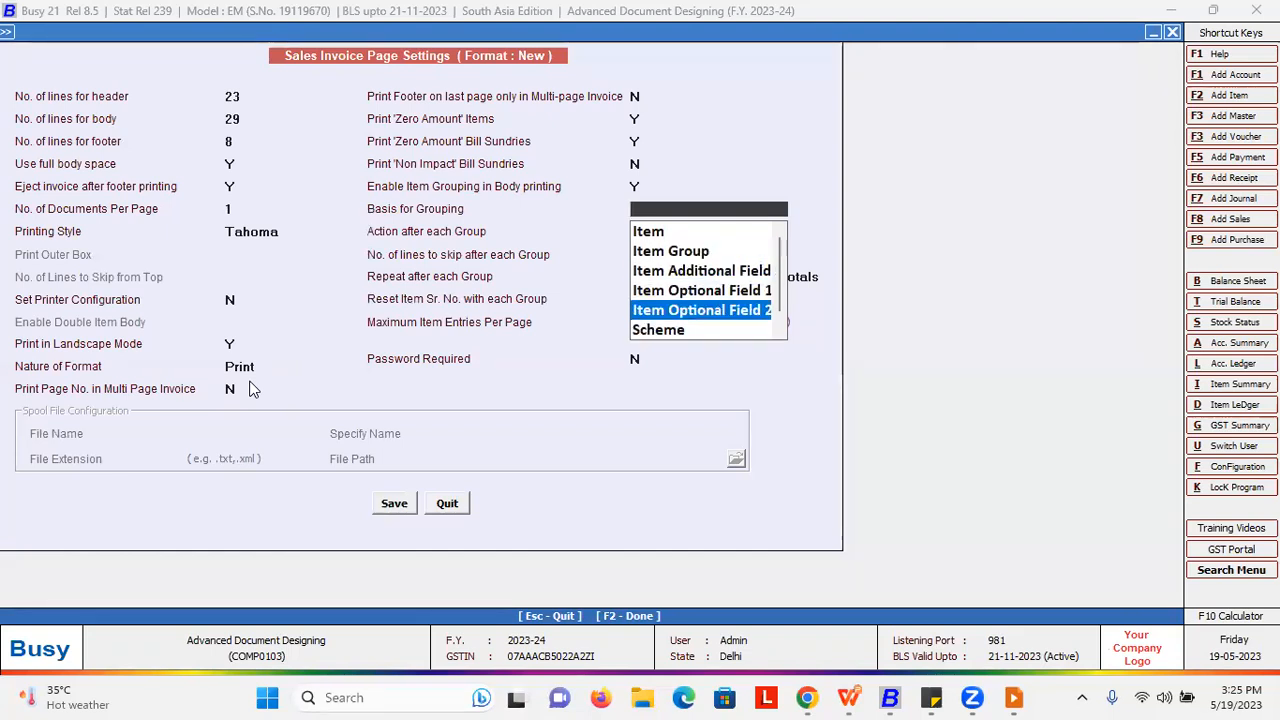
{"action": "key", "text": "Up"}
{"action": "key", "text": "Up"}
{"action": "key", "text": "Up"}
{"action": "key", "text": "Return"}
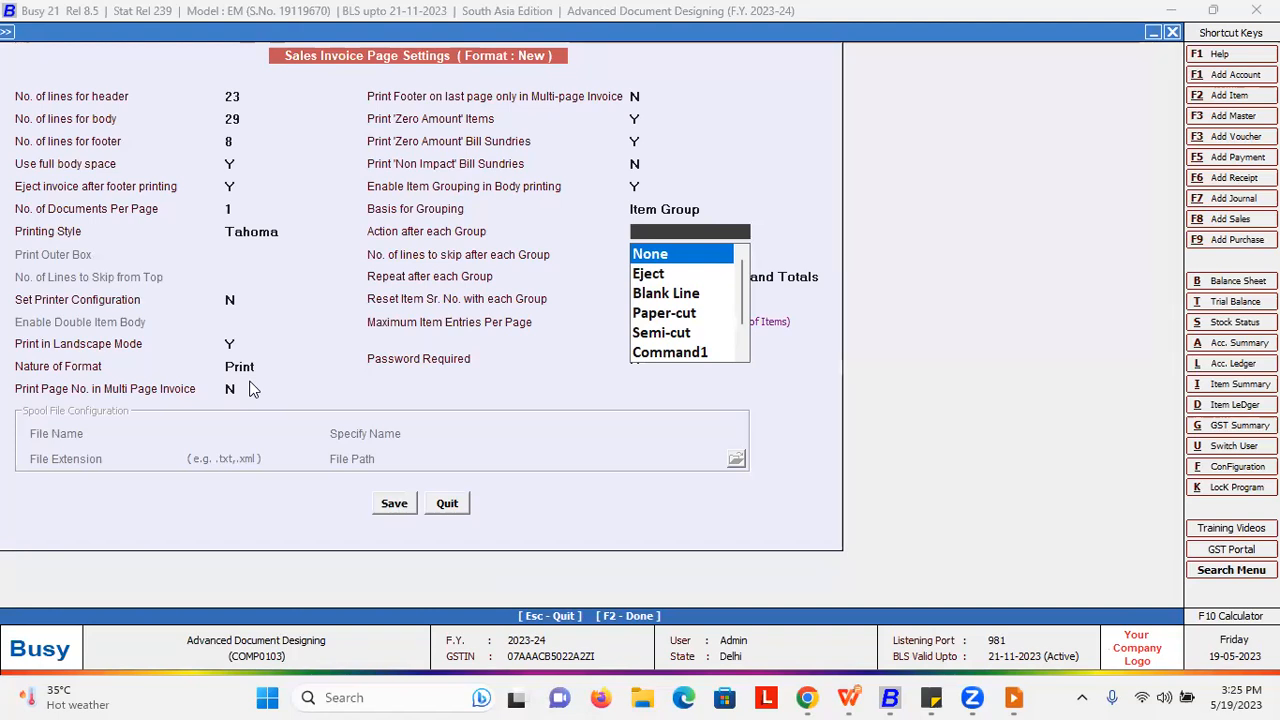
Step: Return to the basis for grouping and choose Item Group again
{"action": "key", "text": "Escape"}
{"action": "key", "text": "Escape"}
{"action": "key", "text": "Right"}
{"action": "key", "text": "Return"}
{"action": "left_click", "coordinate": [664, 209]}
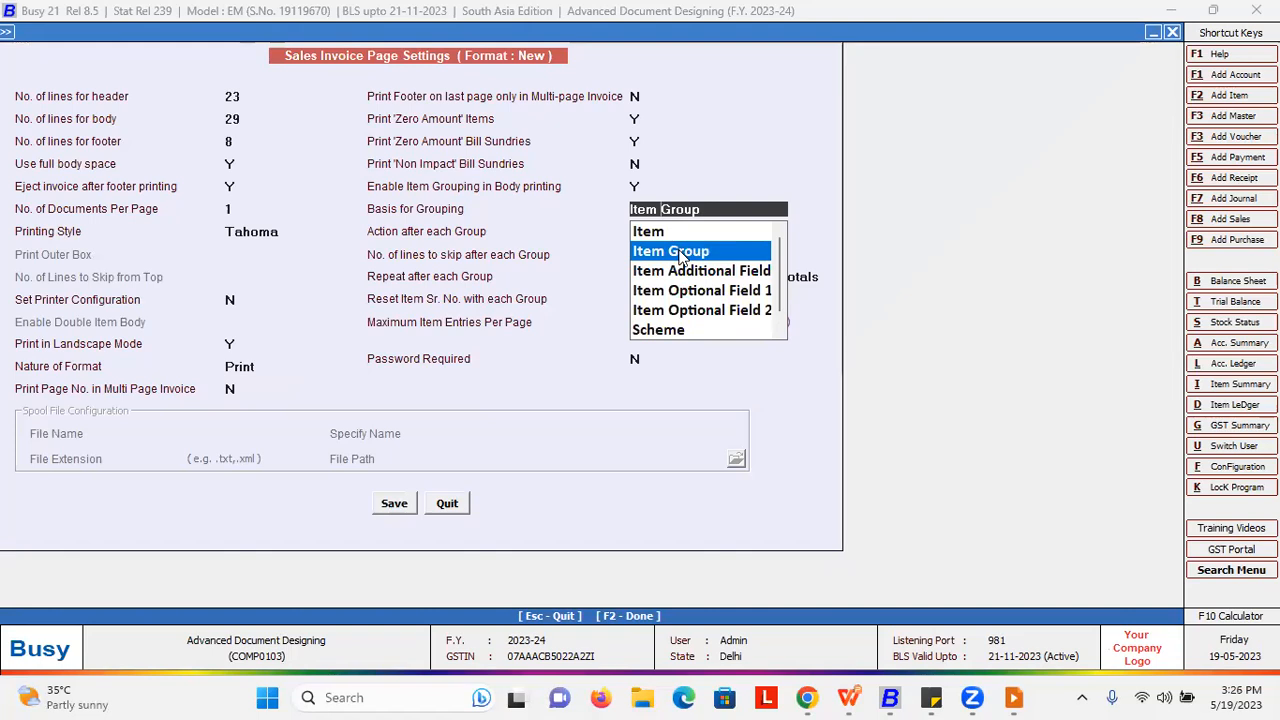
{"action": "left_click", "coordinate": [680, 255]}
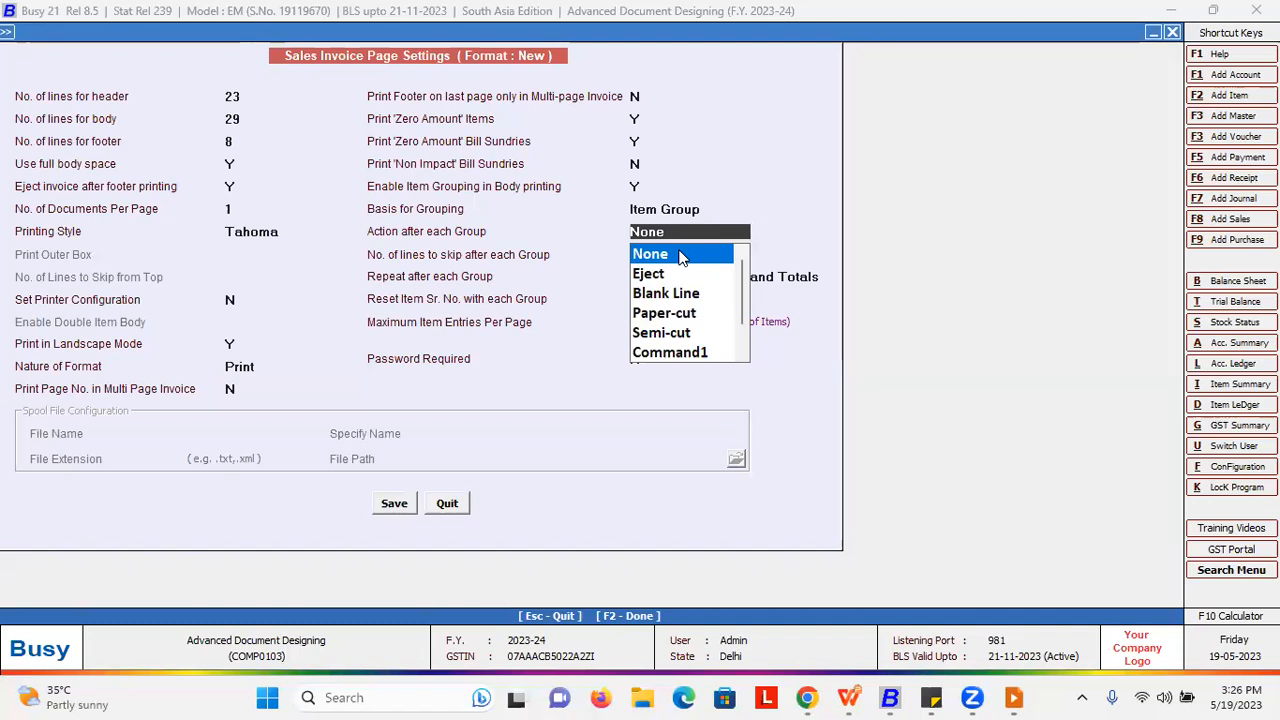
Step: Look through the available actions after each group, from Eject to Command1
{"action": "key", "text": "Down"}
{"action": "key", "text": "Down"}
{"action": "key", "text": "Down"}
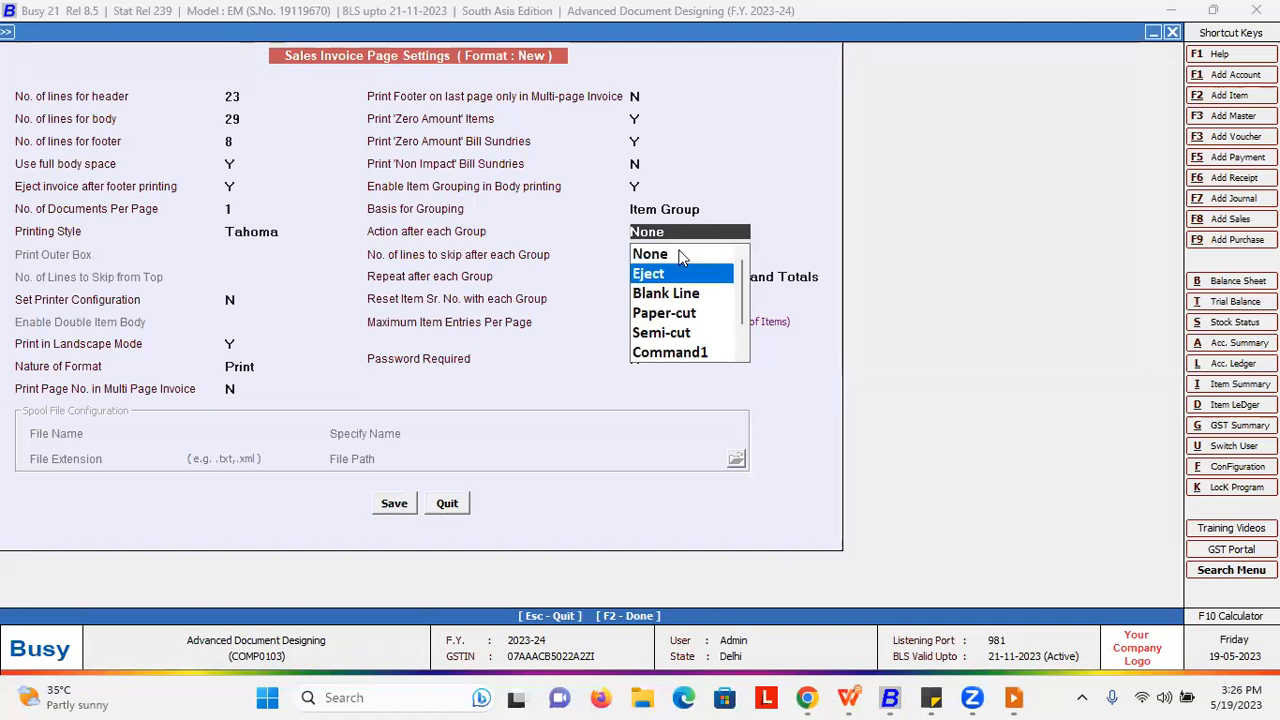
{"action": "key", "text": "Down"}
{"action": "key", "text": "Down"}
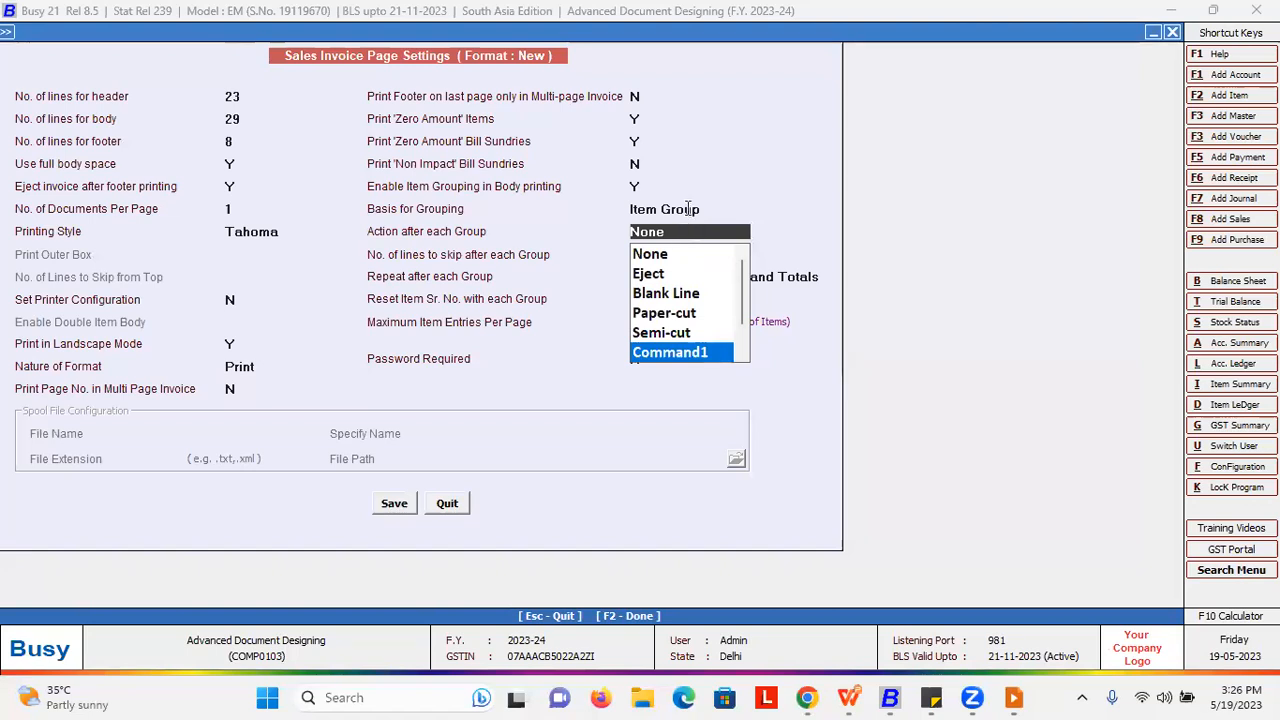
Step: Set the basis for grouping to Scheme and the action after each group to Paper-cut
{"action": "left_click", "coordinate": [686, 209]}
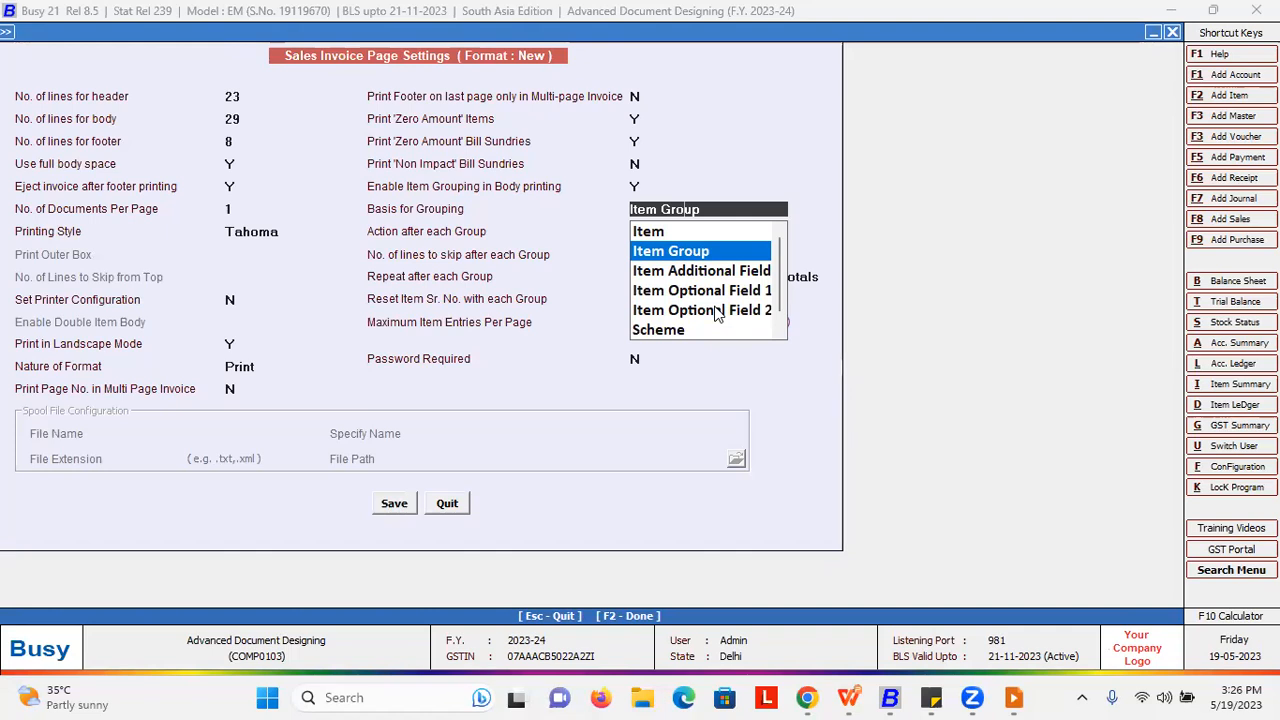
{"action": "key", "text": "Down"}
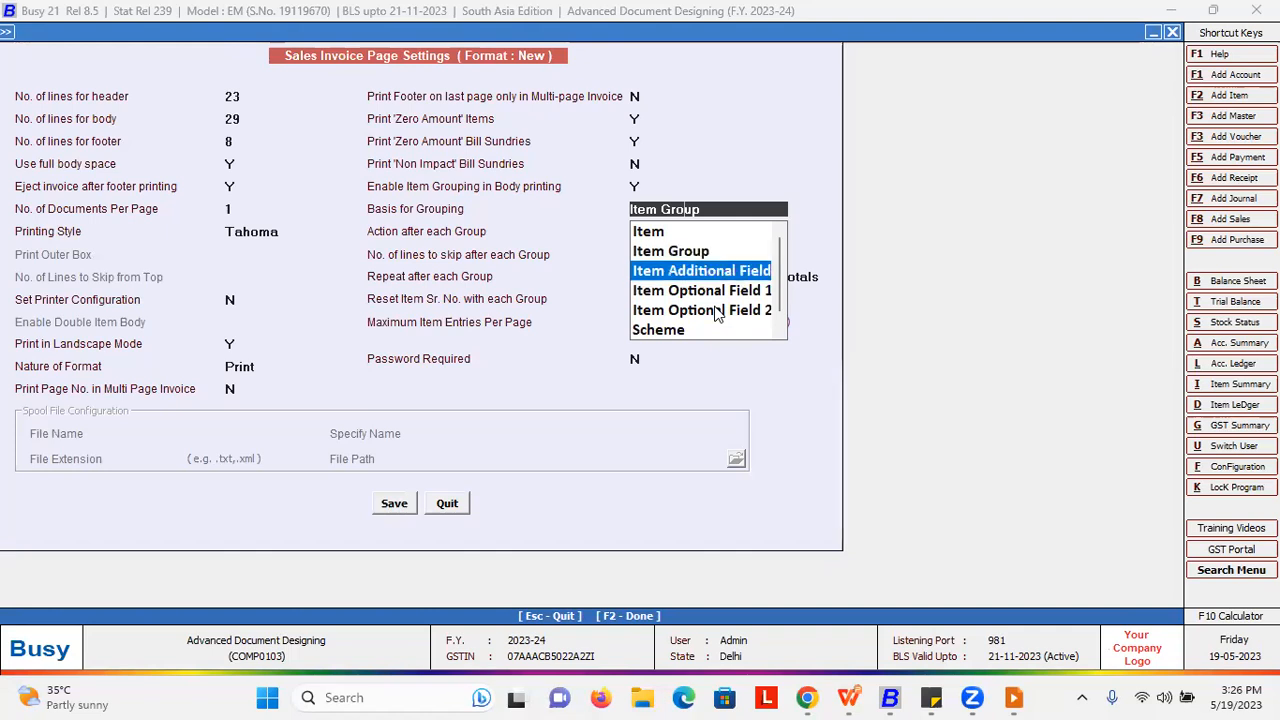
{"action": "key", "text": "Down"}
{"action": "key", "text": "Down"}
{"action": "key", "text": "Down"}
{"action": "key", "text": "Return"}
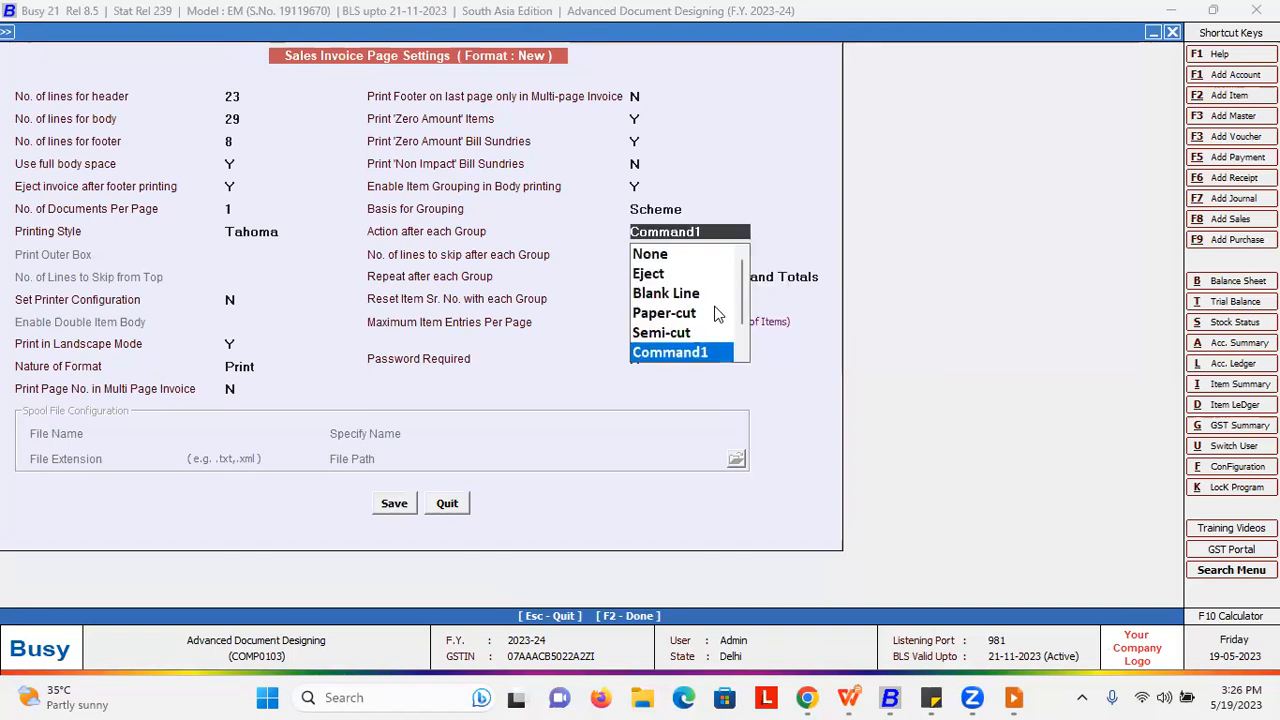
{"action": "key", "text": "Up"}
{"action": "key", "text": "Up"}
{"action": "key", "text": "Return"}
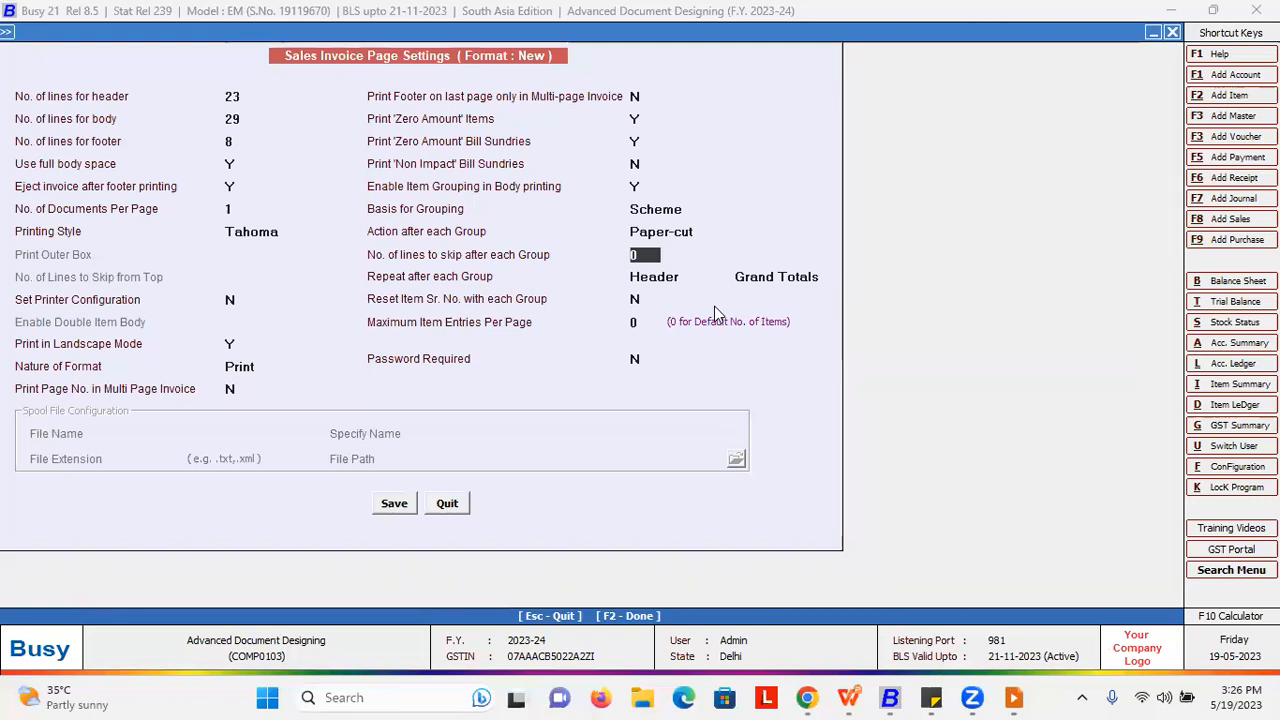
Step: Accept the remaining grouping, item entry and password settings as they are and save the page settings
{"action": "key", "text": "Return"}
{"action": "key", "text": "Return"}
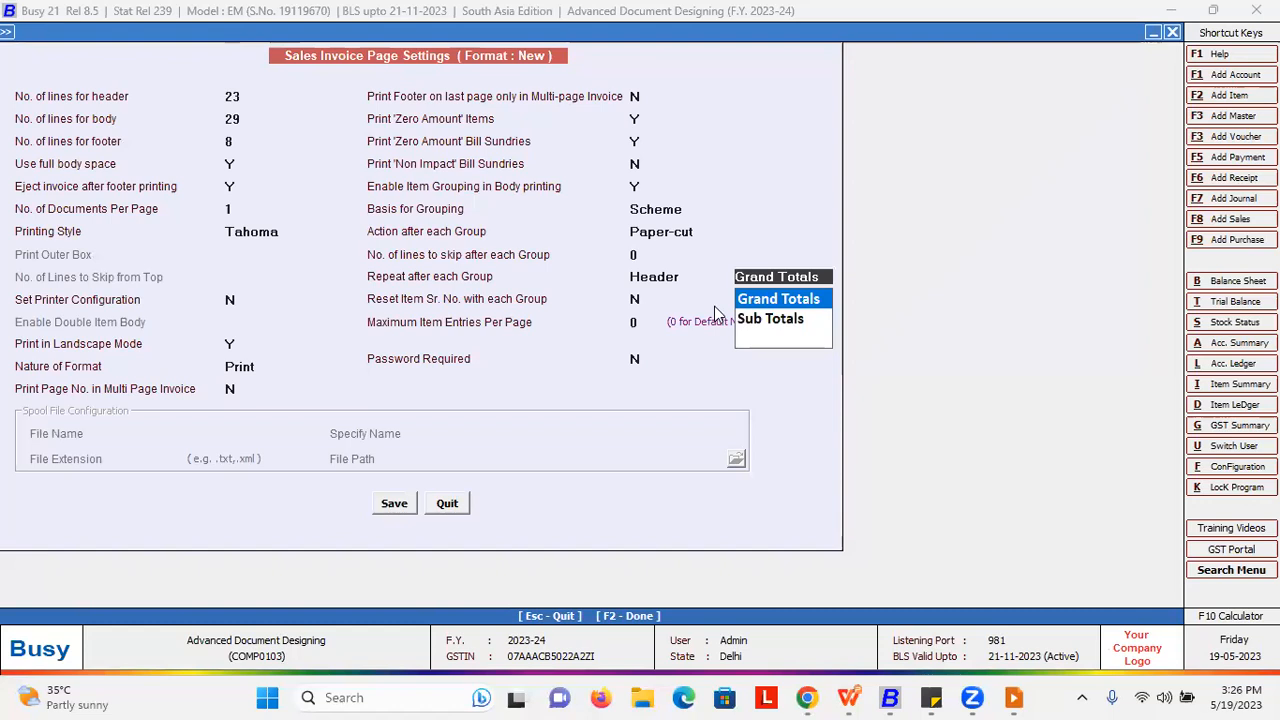
{"action": "key", "text": "Return"}
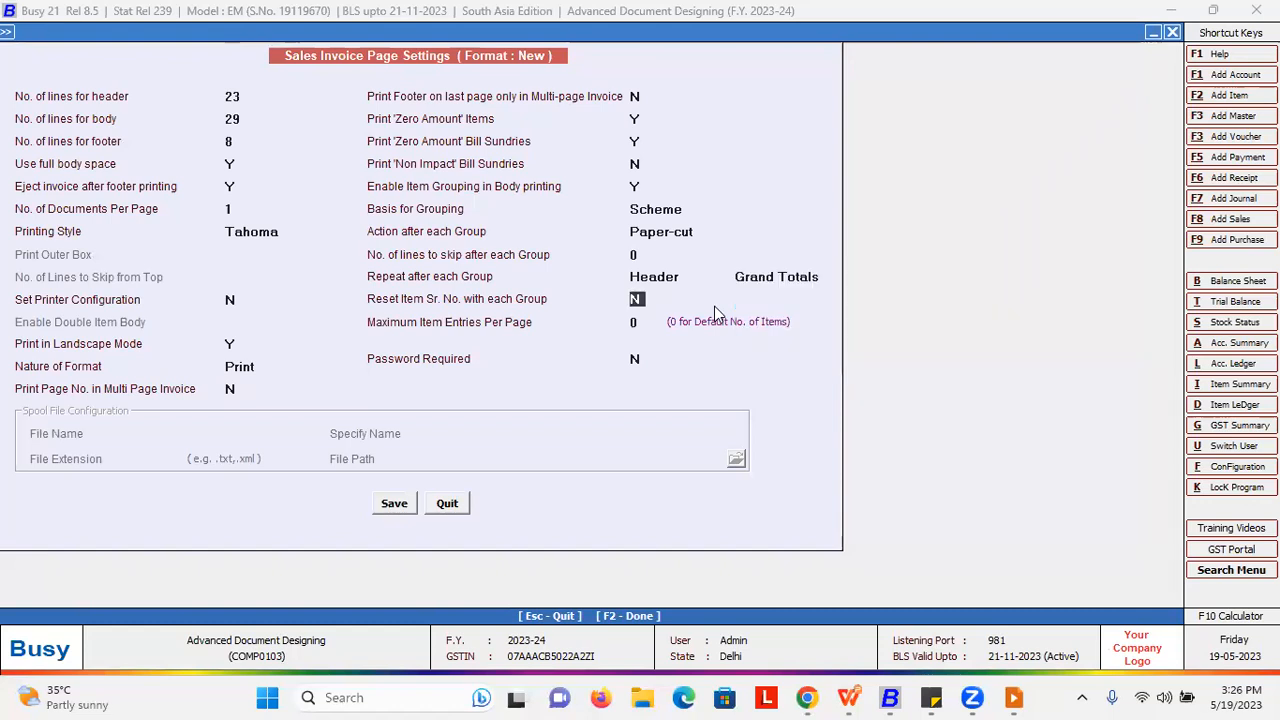
{"action": "key", "text": "Return"}
{"action": "key", "text": "Return"}
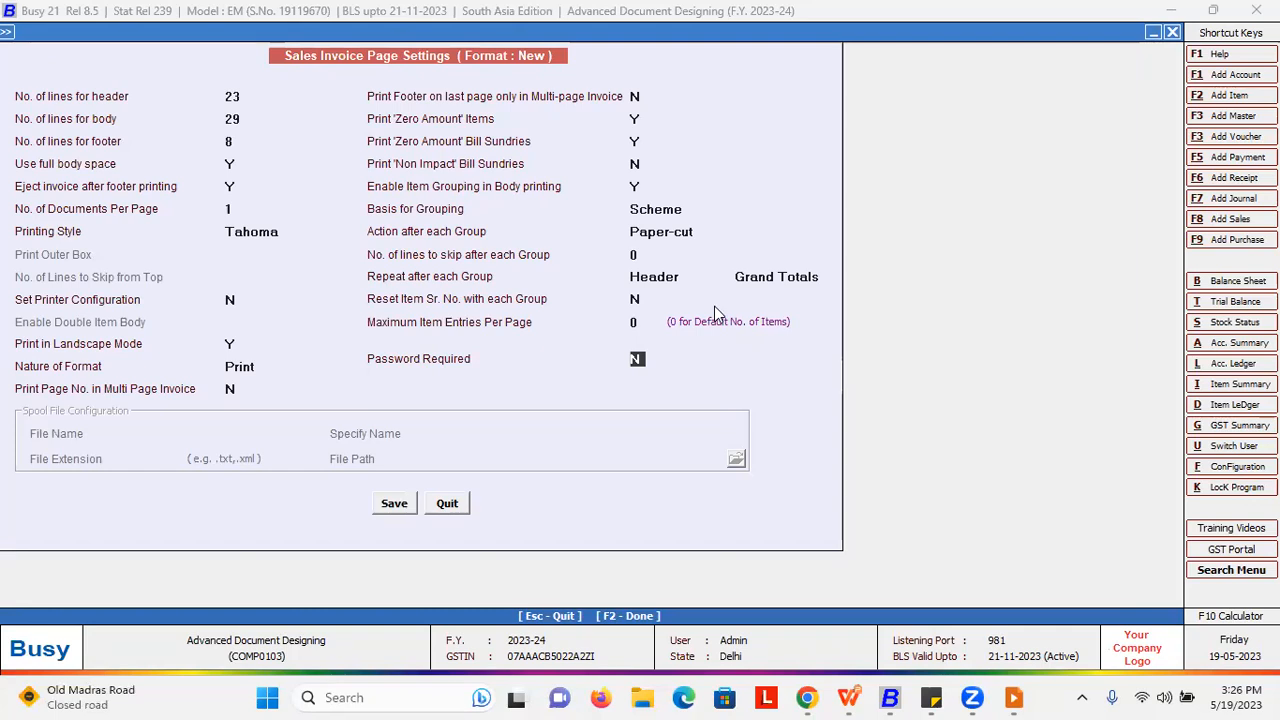
{"action": "key", "text": "F2"}
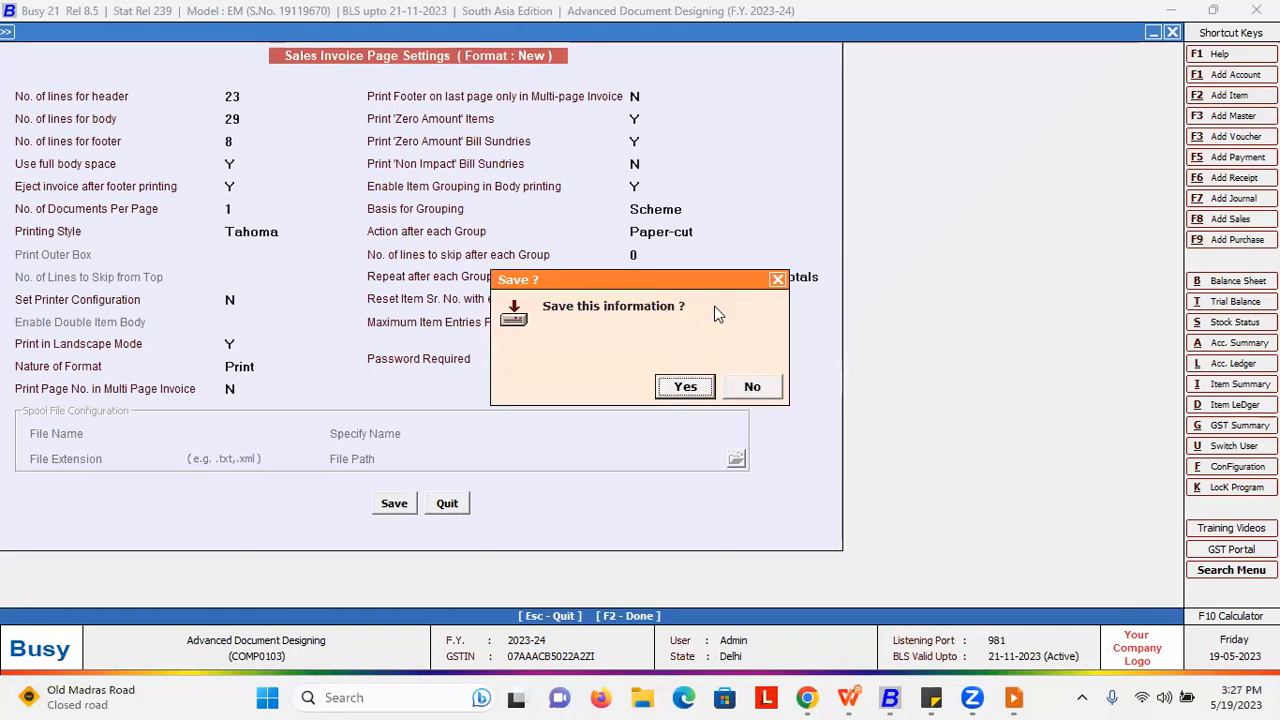
{"action": "key", "text": "Return"}
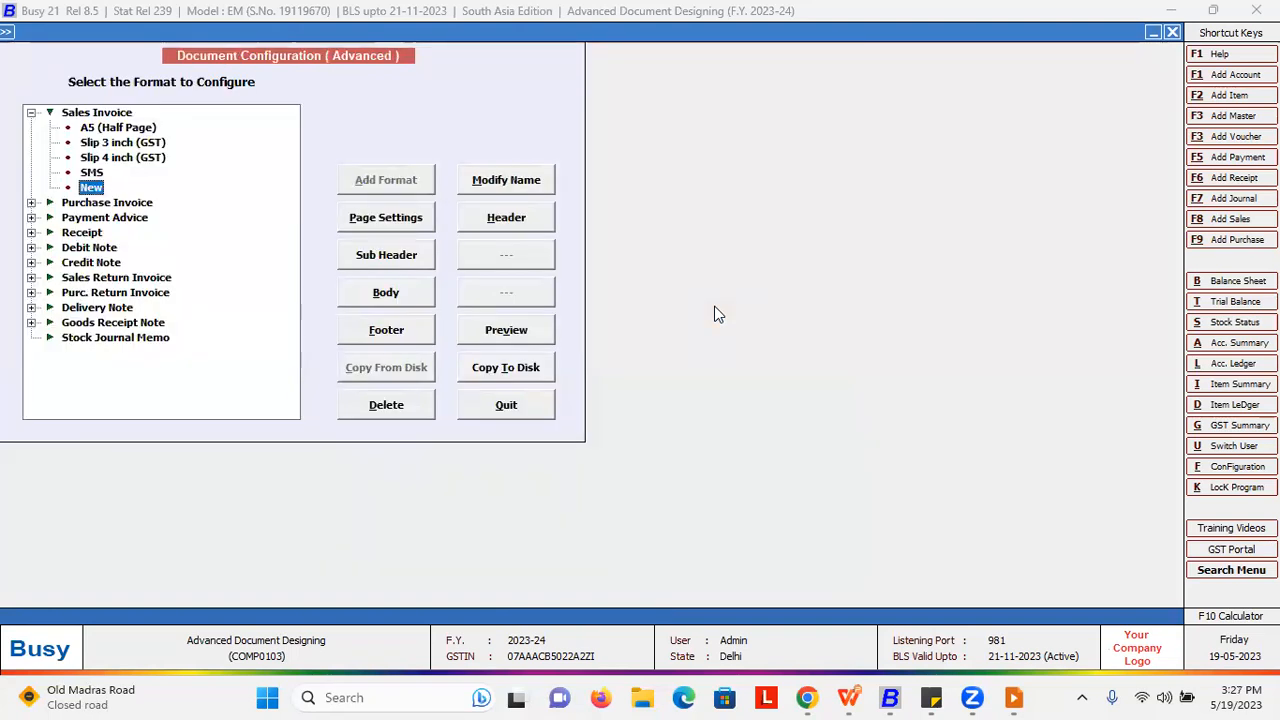
Step: Leave the advanced document configuration and open the Inventory section of Features / Options
{"action": "key", "text": "Escape"}
{"action": "key", "text": "Escape"}
{"action": "key", "text": "Return"}
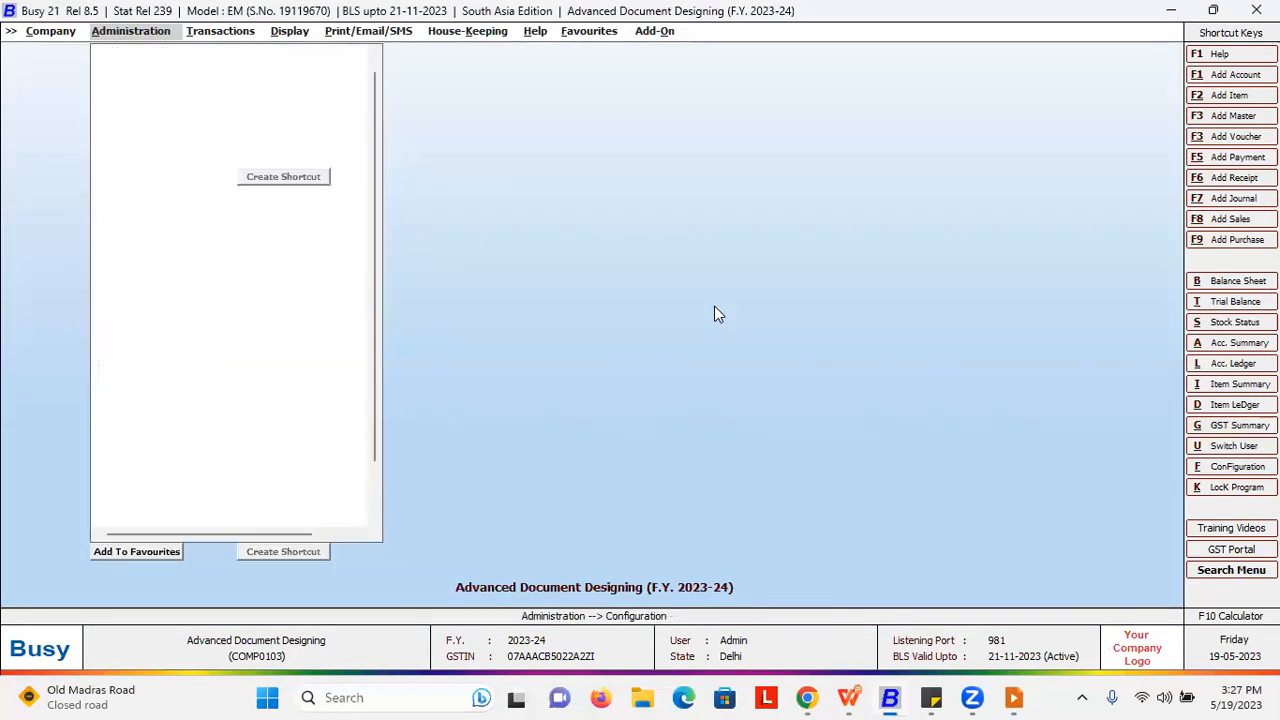
{"action": "key", "text": "Down"}
{"action": "key", "text": "Up"}
{"action": "key", "text": "Return"}
{"action": "key", "text": "Down"}
{"action": "key", "text": "Down"}
{"action": "key", "text": "Down"}
{"action": "key", "text": "Down"}
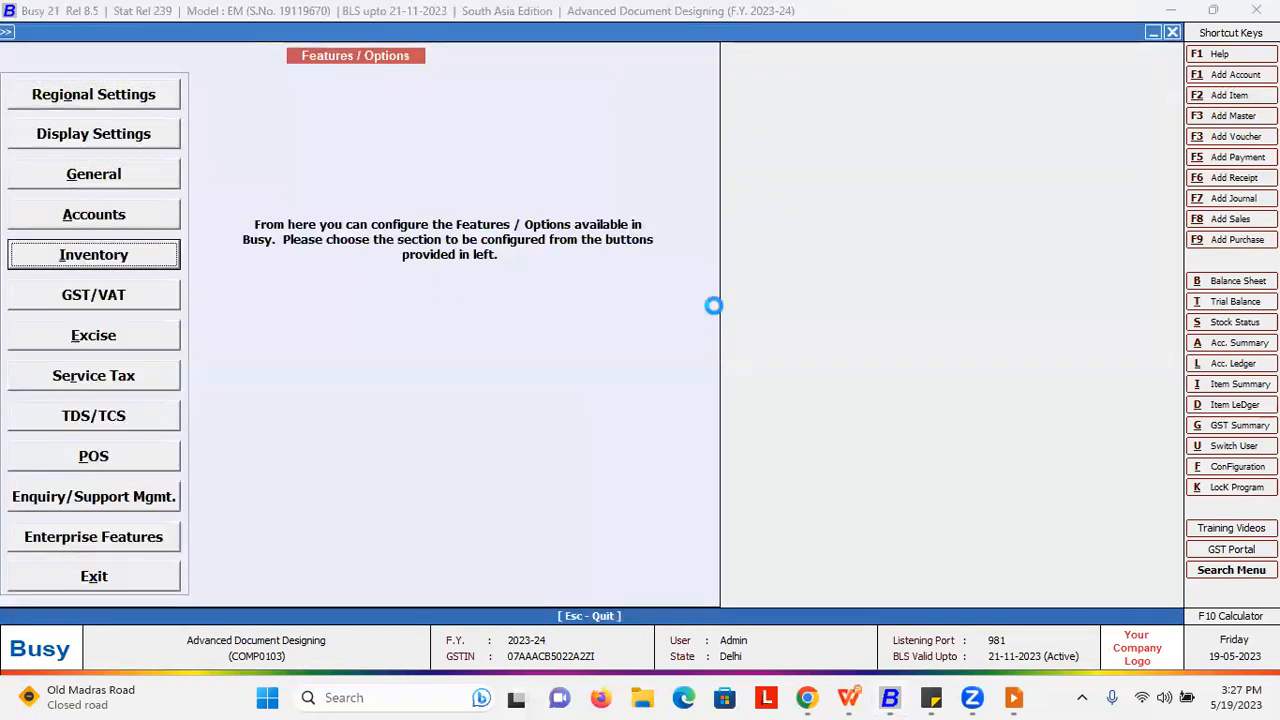
{"action": "key", "text": "Return"}
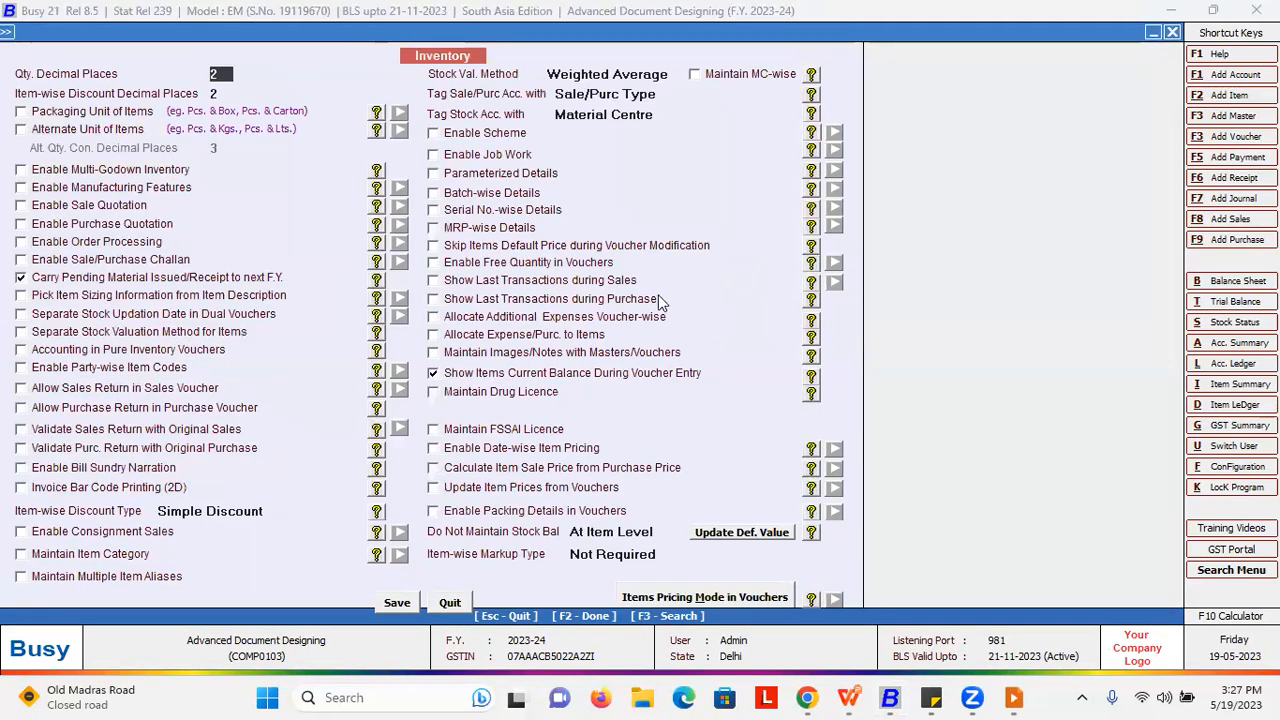
Step: Search the inventory options for "packing", turn on Enable Packing Details in Vouchers and save the configuration
{"action": "key", "text": "F3"}
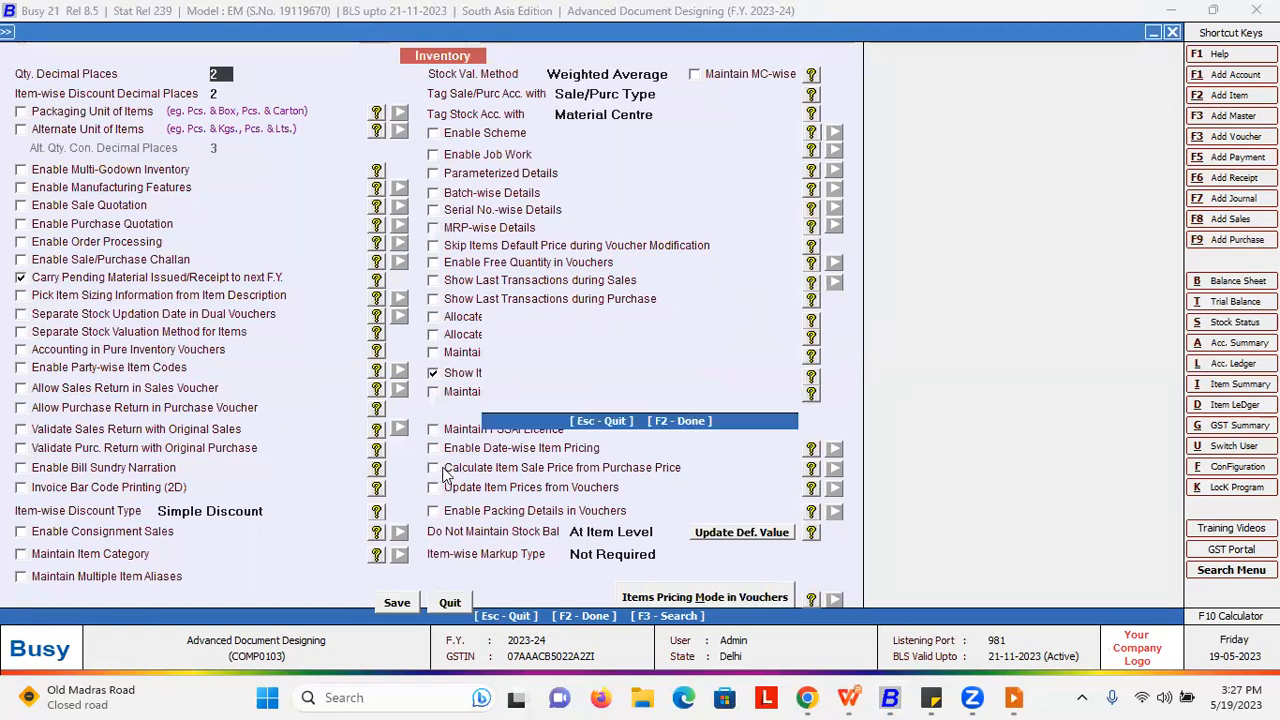
{"action": "type", "text": "pac"}
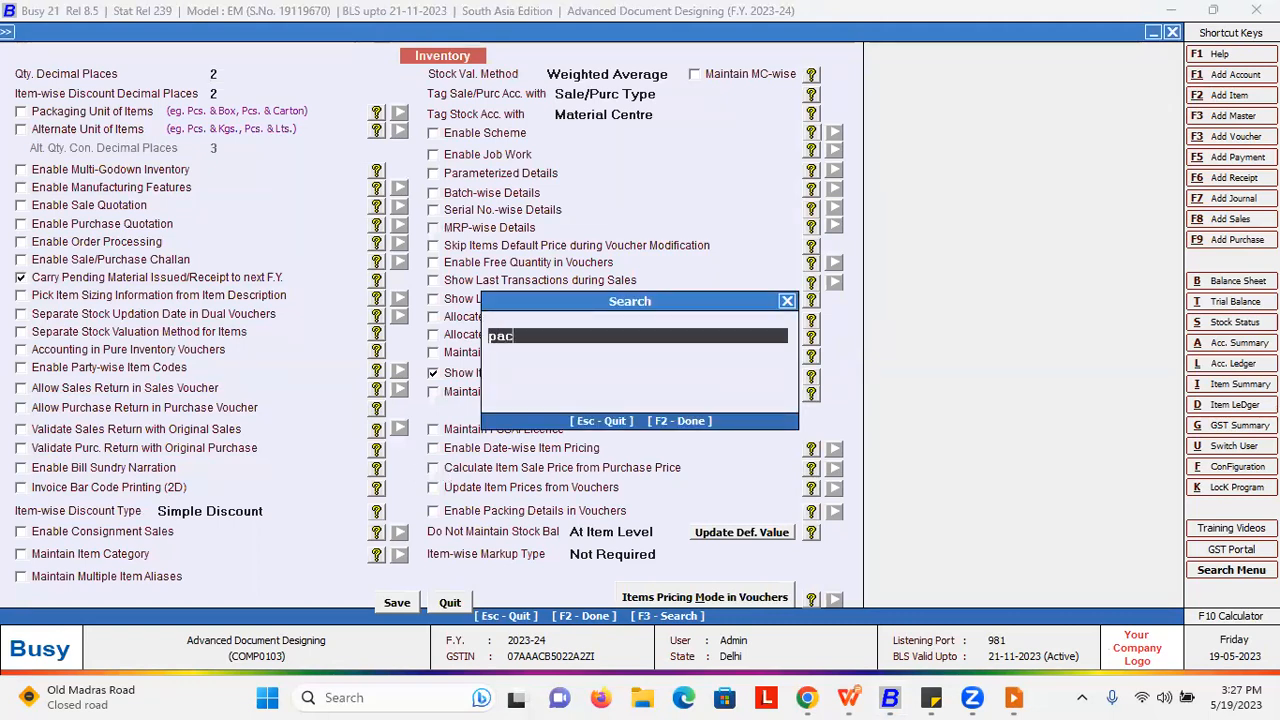
{"action": "type", "text": "king"}
{"action": "key", "text": "Return"}
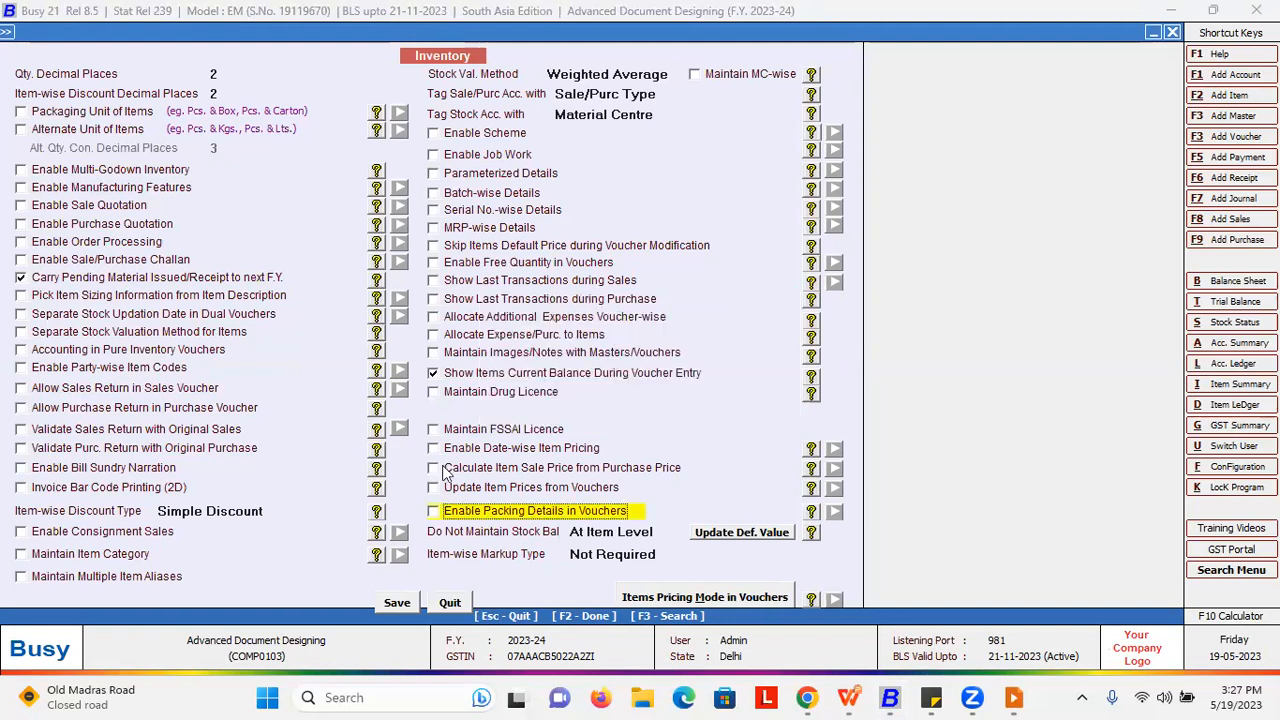
{"action": "key", "text": "space"}
{"action": "key", "text": "F2"}
{"action": "left_click", "coordinate": [758, 385]}
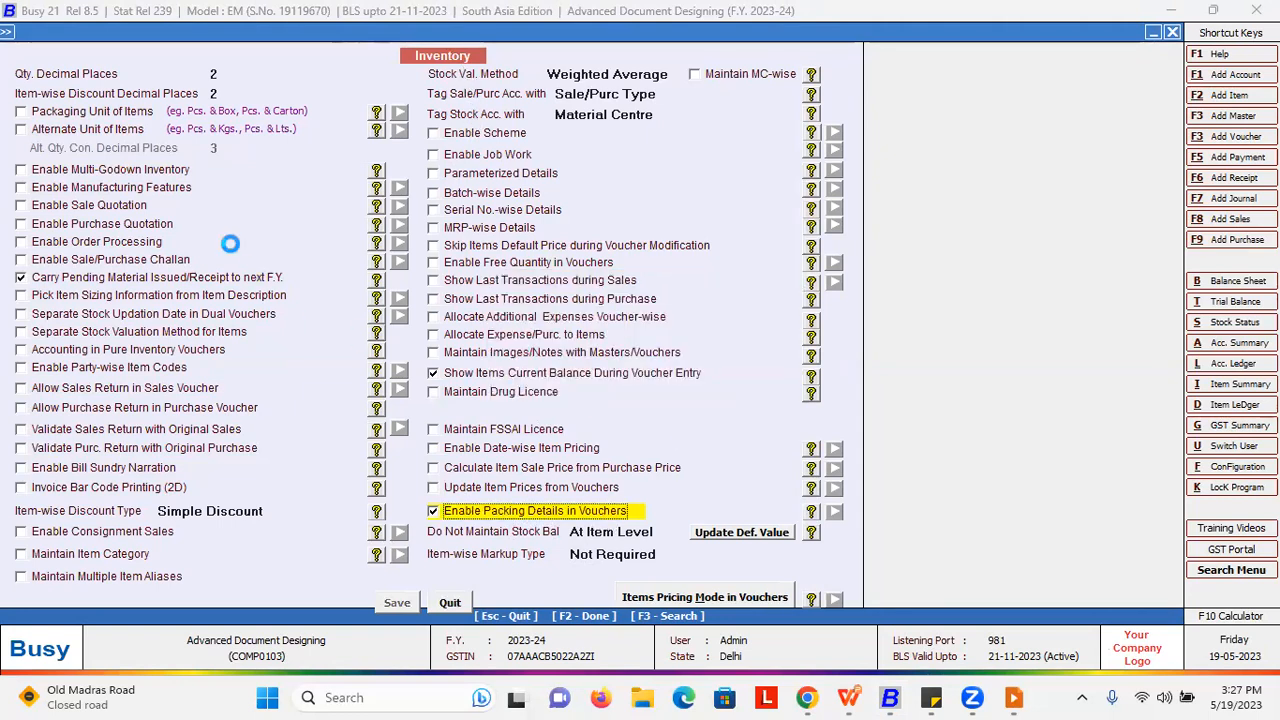
Step: Return to the advanced document configuration and open the page settings of the New sales invoice format
{"action": "key", "text": "Escape"}
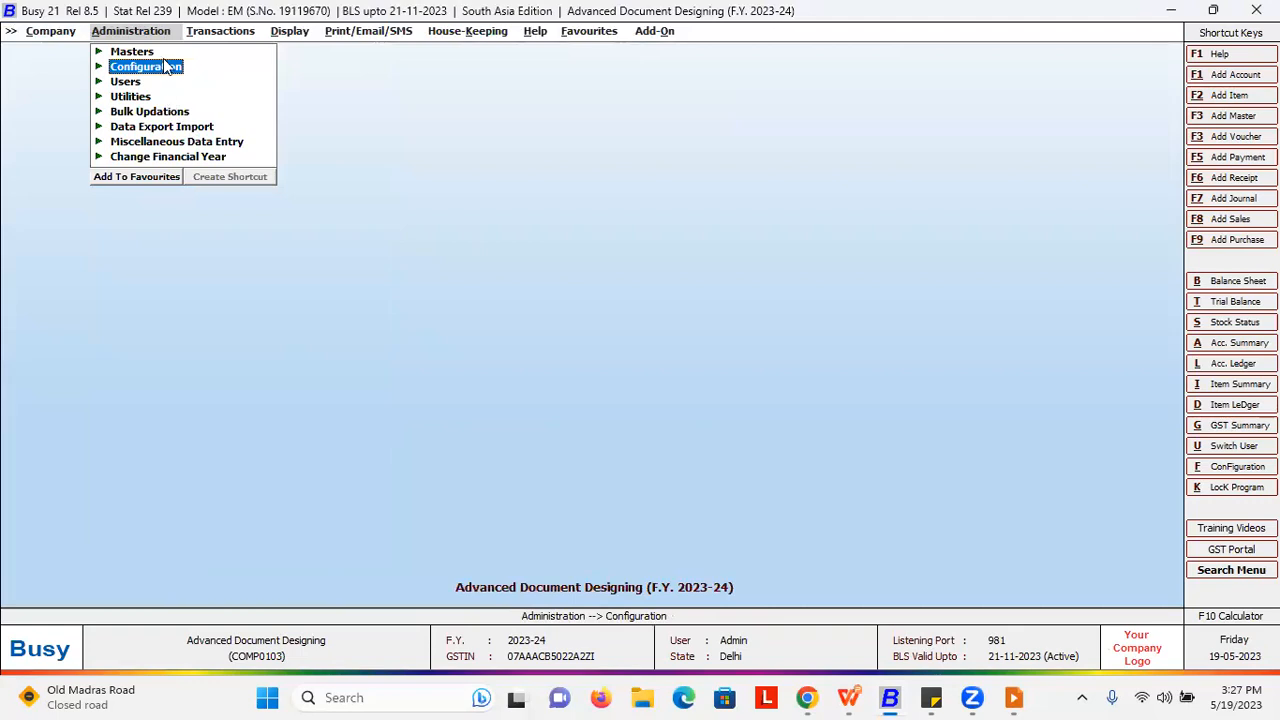
{"action": "left_click", "coordinate": [205, 200]}
{"action": "left_click", "coordinate": [205, 230]}
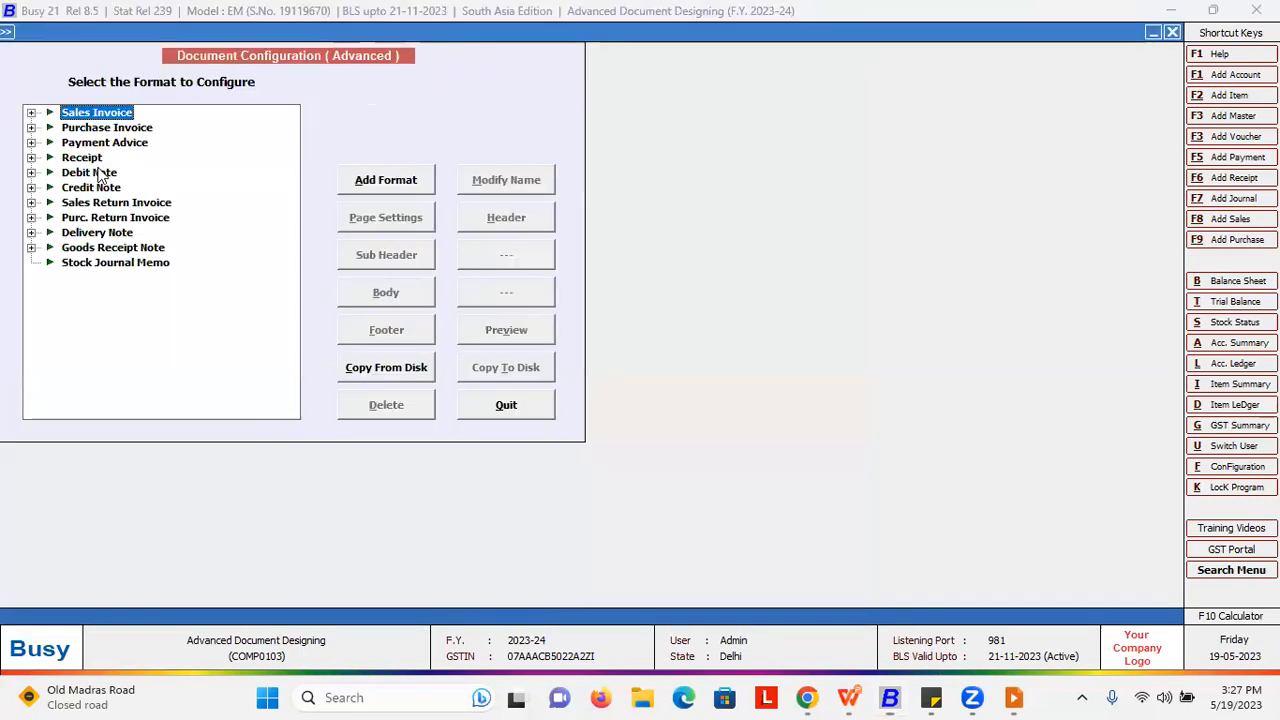
{"action": "left_click", "coordinate": [31, 112]}
{"action": "left_click", "coordinate": [91, 142]}
{"action": "key", "text": "Tab"}
{"action": "key", "text": "Return"}
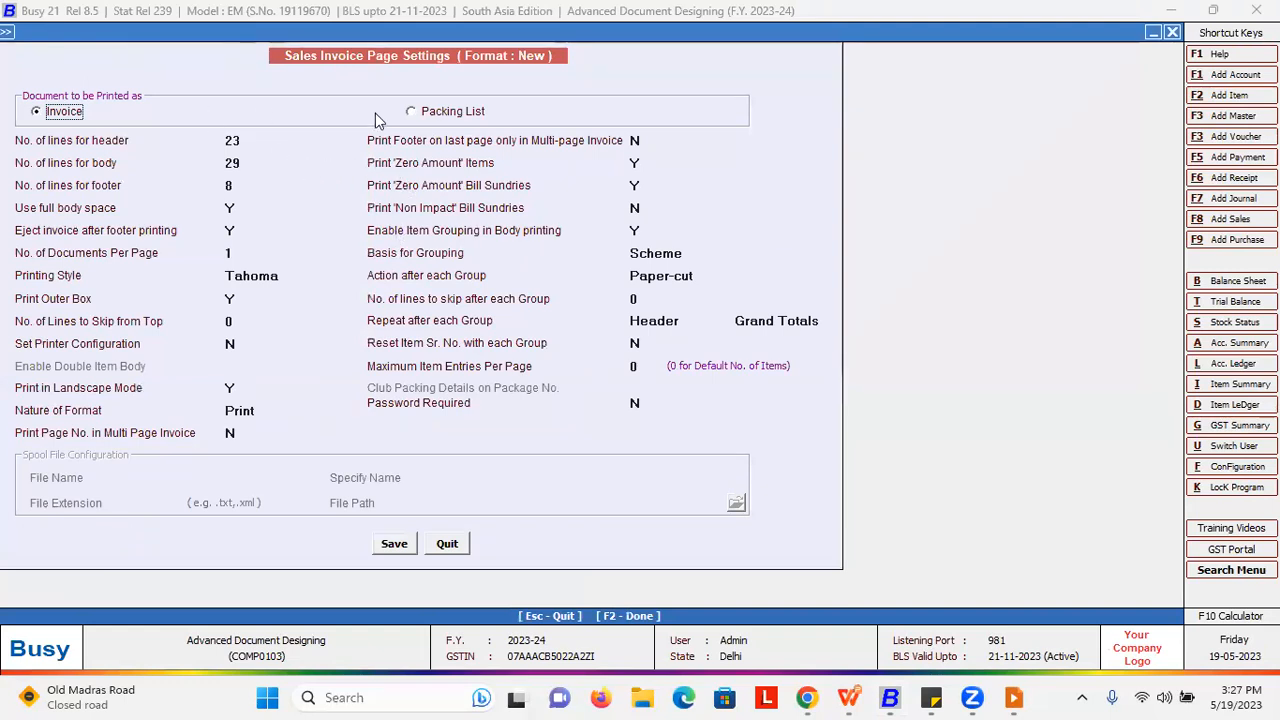
Step: Set the document to be printed as Packing List, save the page settings and open the header configuration of the New format
{"action": "left_click", "coordinate": [427, 115]}
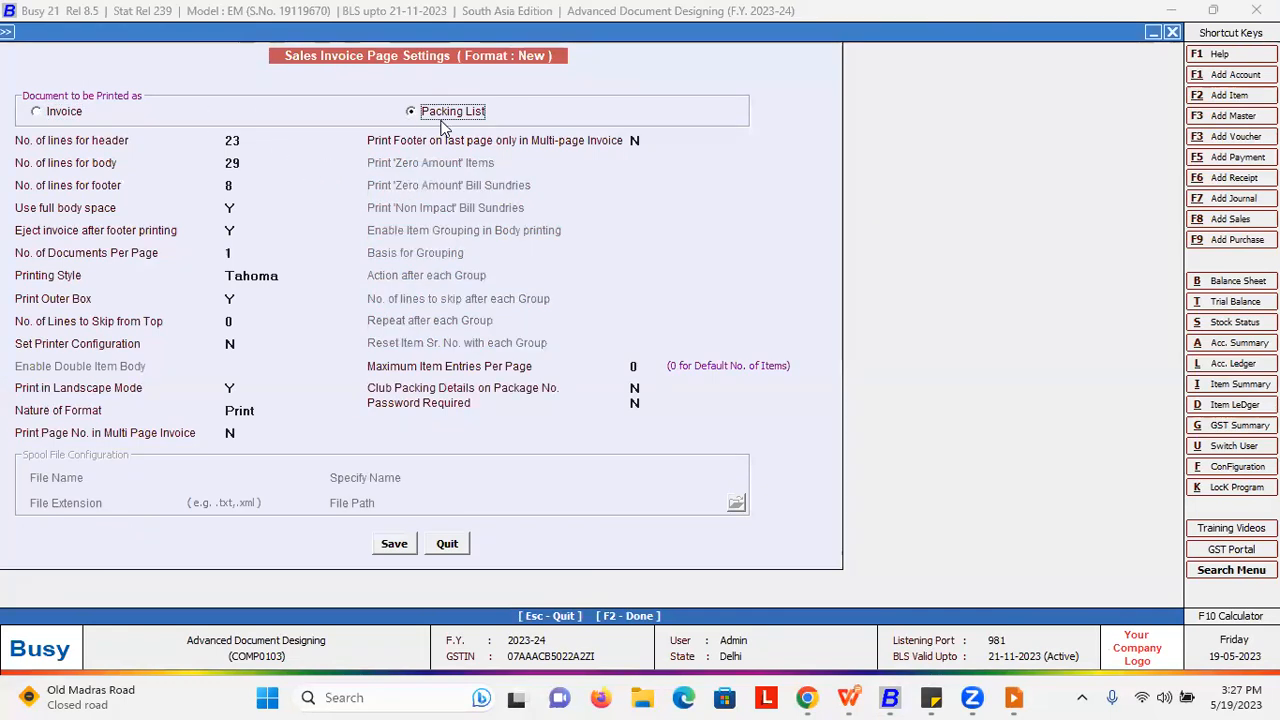
{"action": "left_click", "coordinate": [52, 115]}
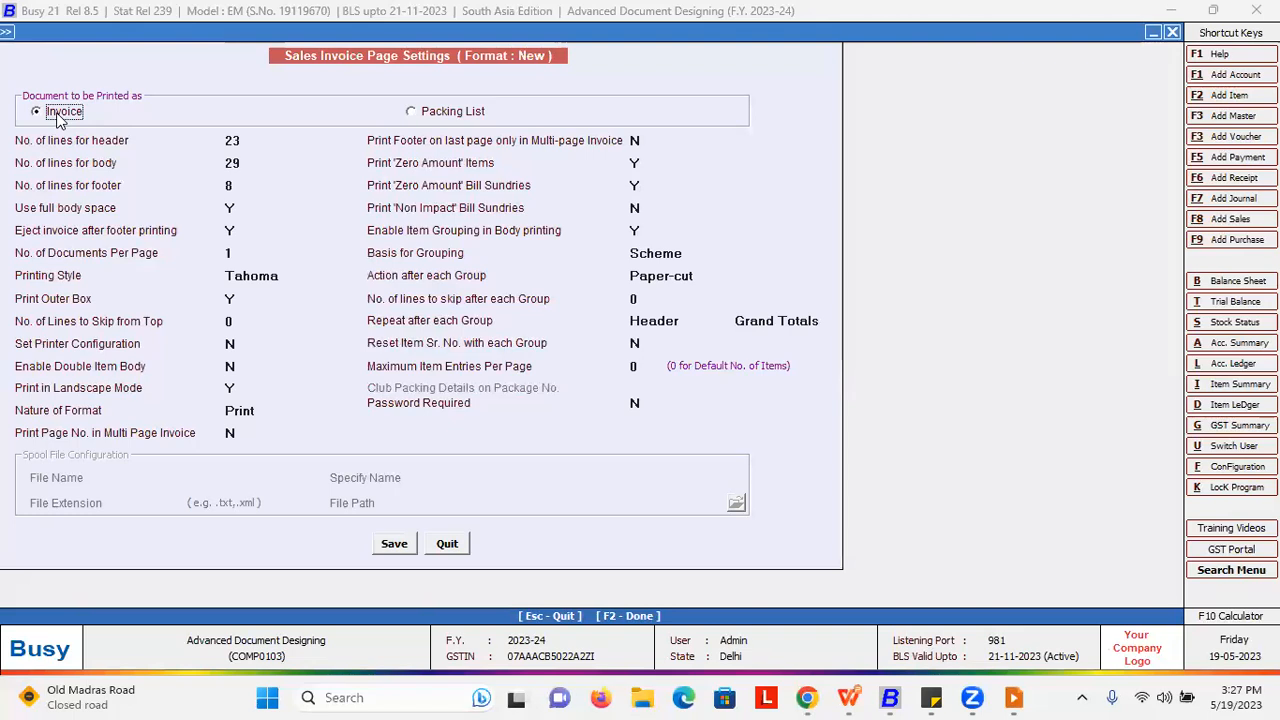
{"action": "left_click", "coordinate": [455, 118]}
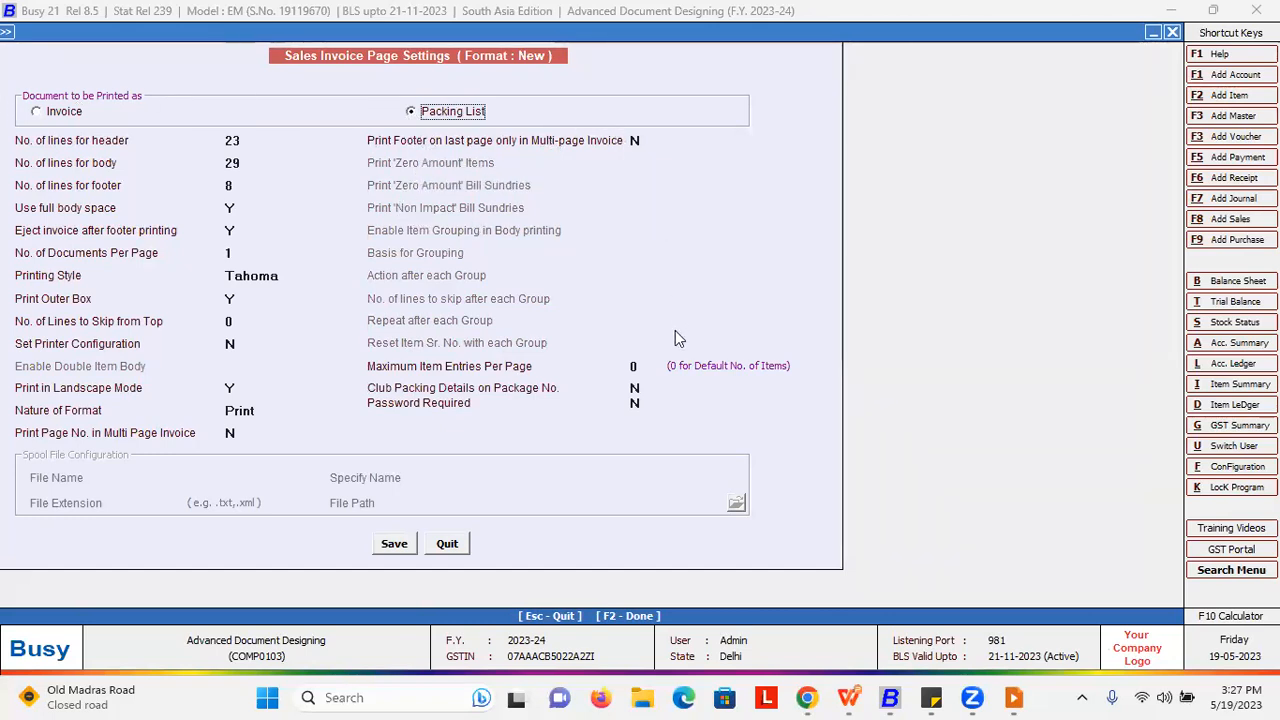
{"action": "left_click", "coordinate": [392, 543]}
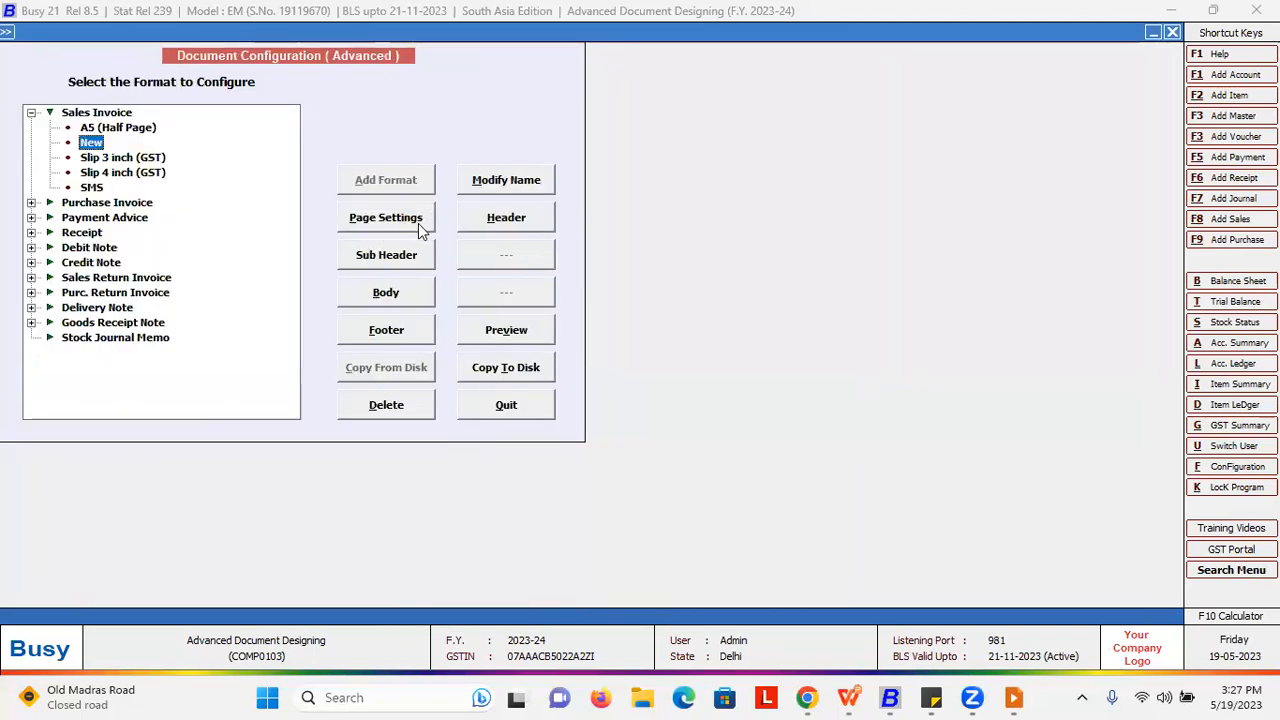
{"action": "left_click", "coordinate": [520, 228]}
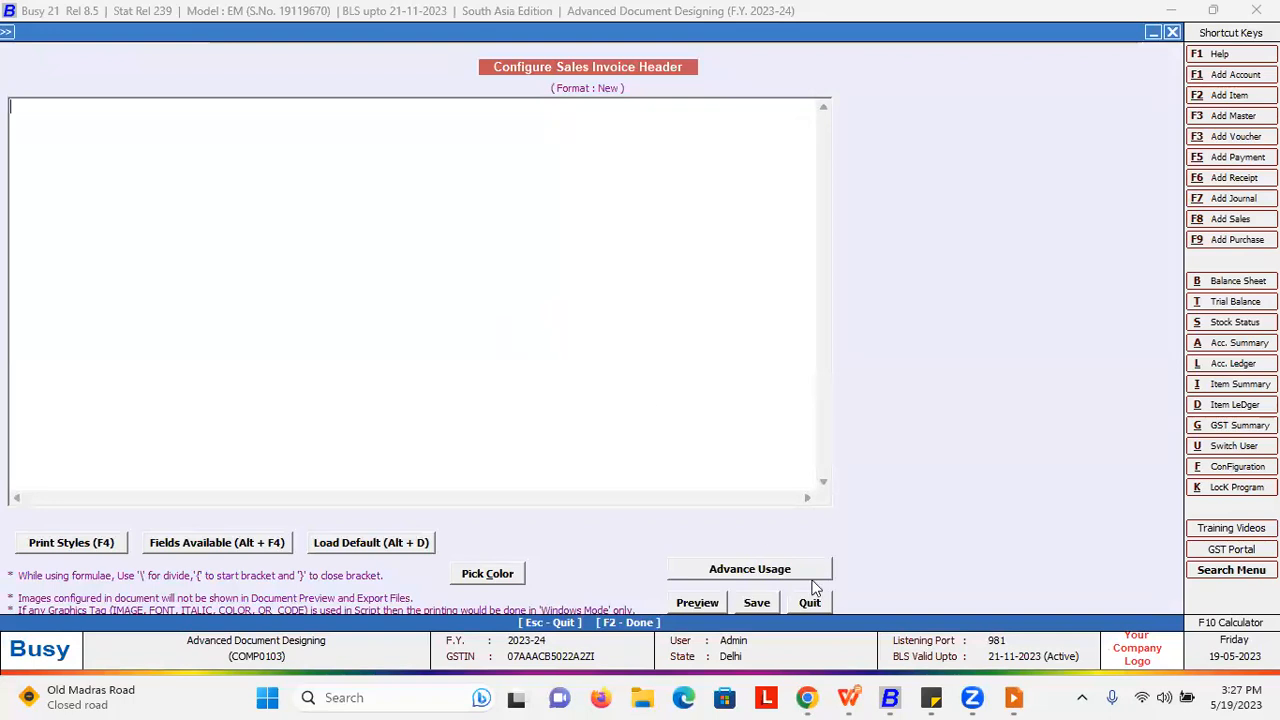
{"action": "left_click", "coordinate": [849, 697]}
{"action": "left_click", "coordinate": [1267, 14]}
{"action": "scroll", "coordinate": [163, 292], "scroll_direction": "down", "scroll_amount": 4}
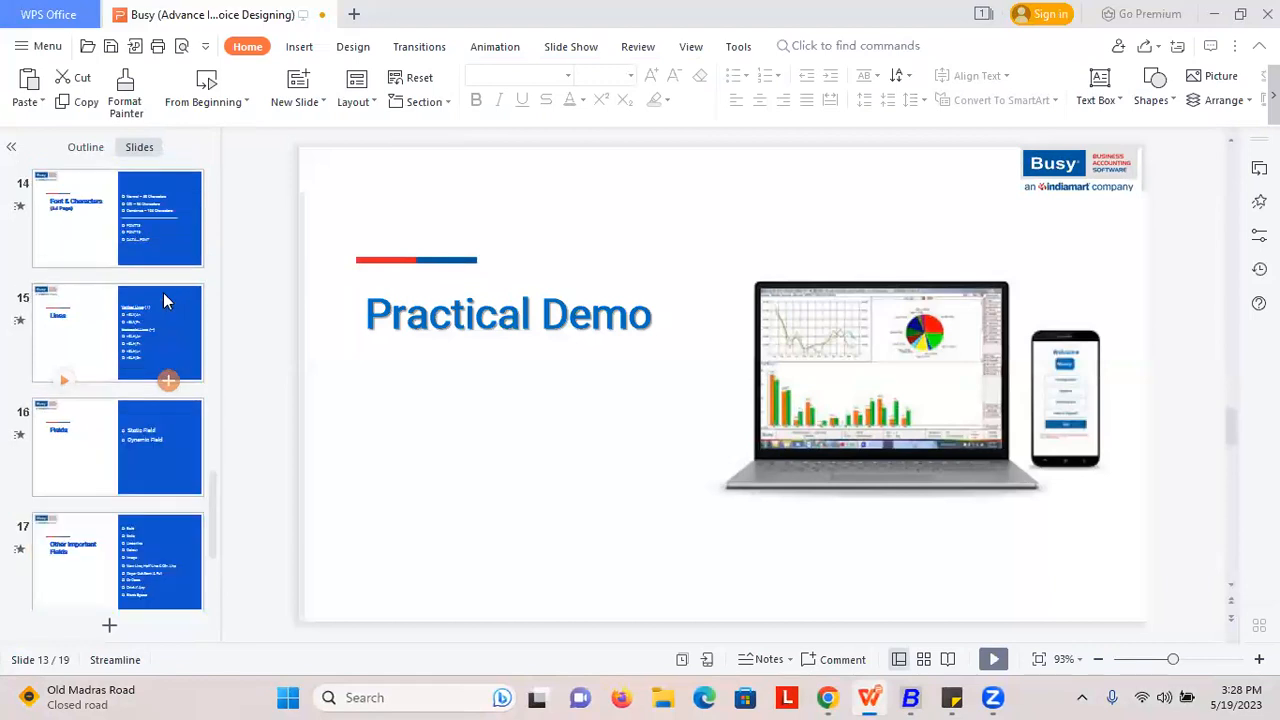
{"action": "scroll", "coordinate": [161, 281], "scroll_direction": "up", "scroll_amount": 2}
{"action": "left_click", "coordinate": [146, 455]}
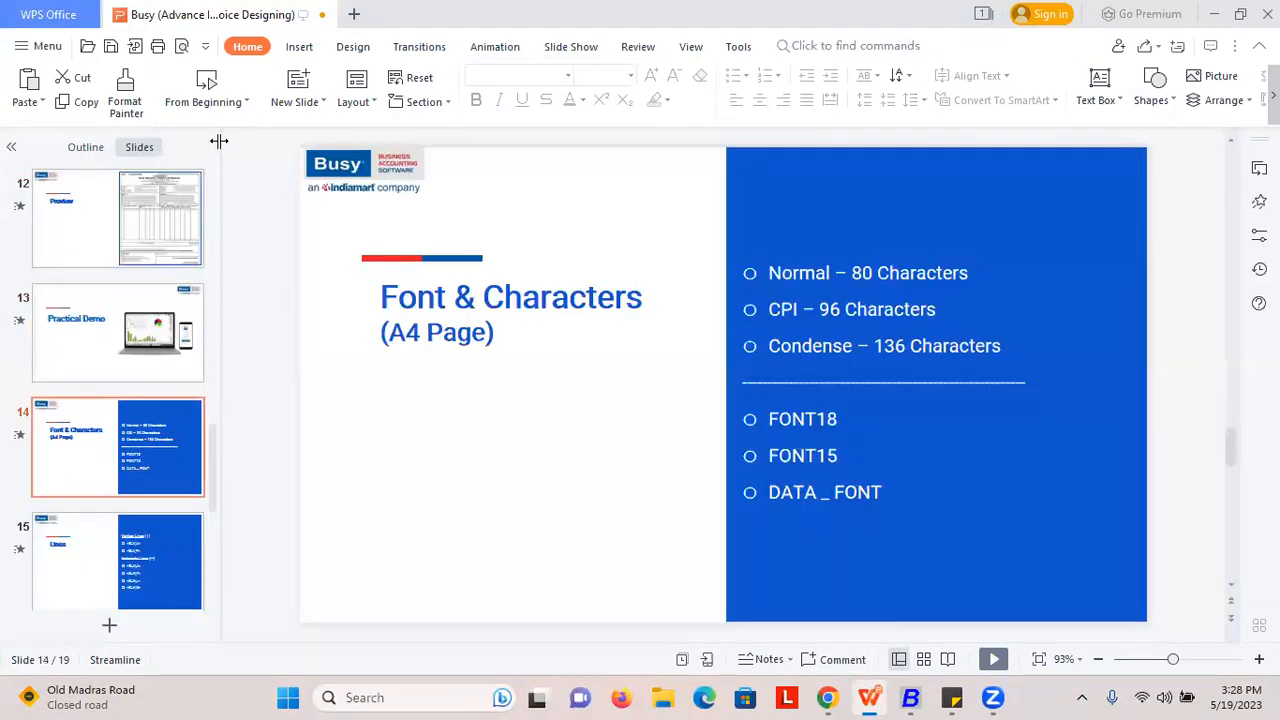
{"action": "left_click", "coordinate": [216, 105]}
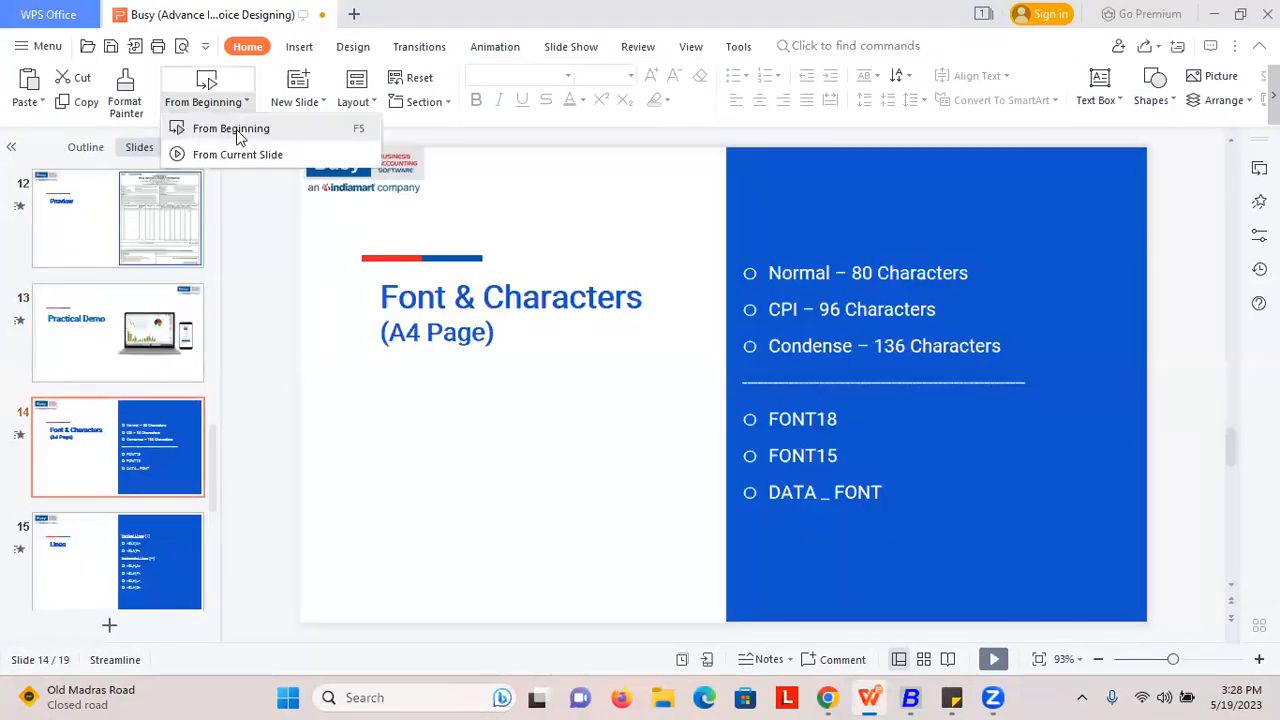
{"action": "left_click", "coordinate": [231, 128]}
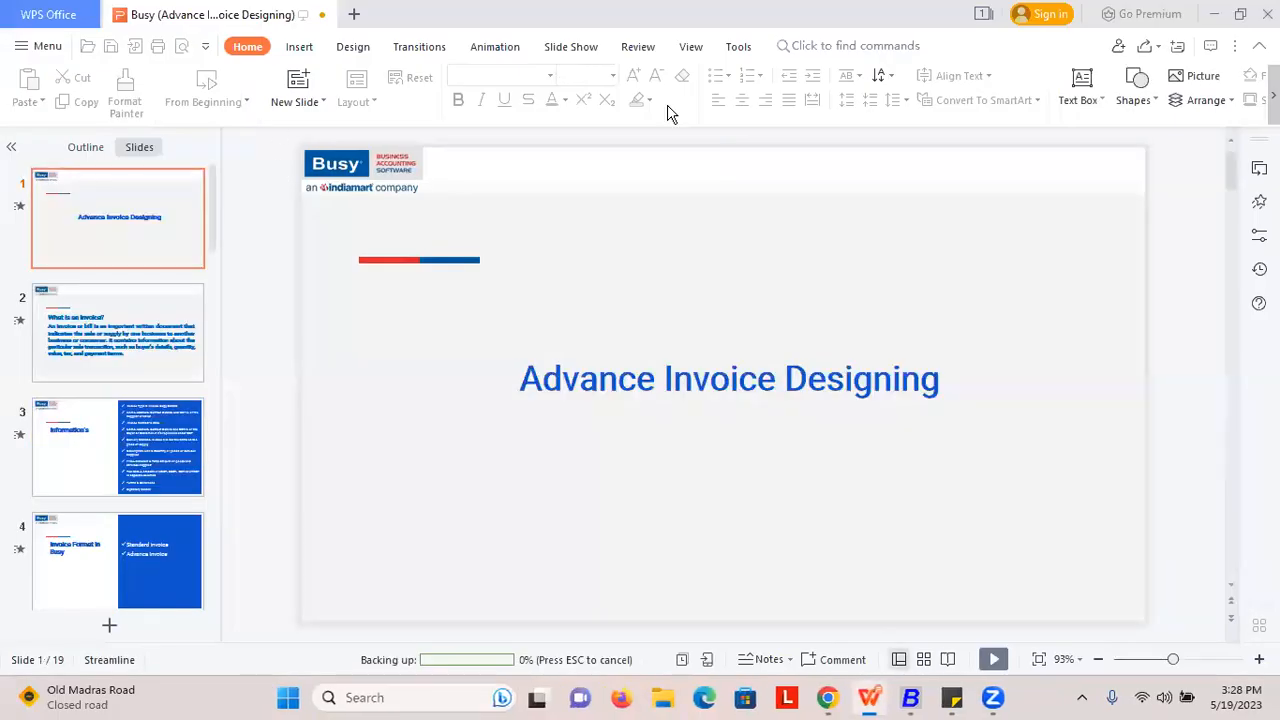
{"action": "left_click", "coordinate": [1267, 14]}
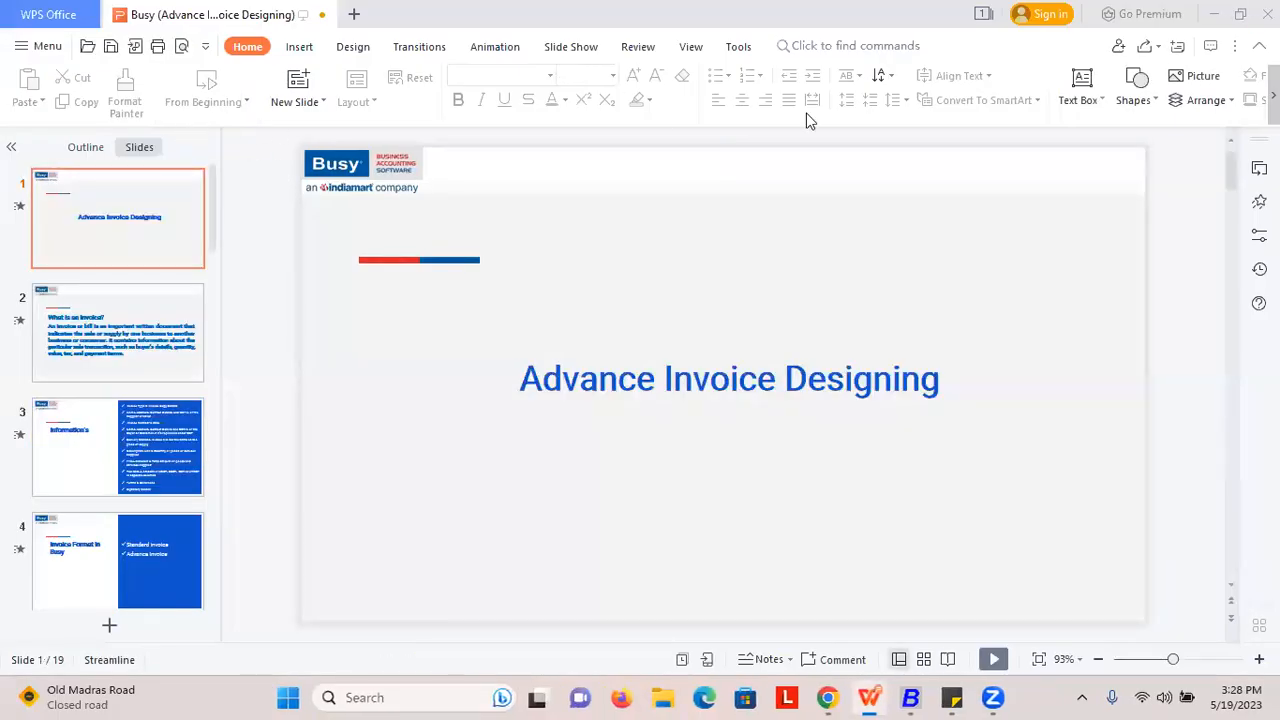
{"action": "left_click", "coordinate": [689, 360]}
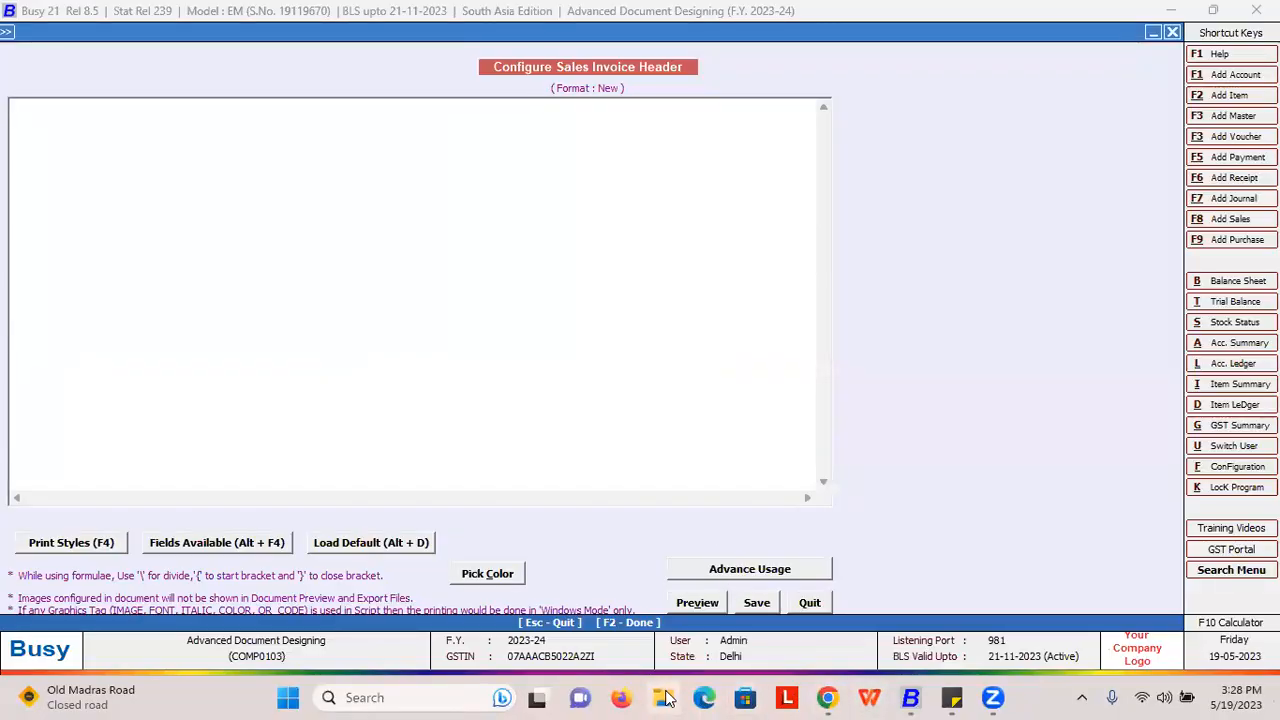
Step: Open the Busy (Advance Invoice Designing) presentation from the Advanced Document Invoice folder in Webinar PPT + Sample Data on drive D
{"action": "key", "text": "super+e"}
{"action": "left_click", "coordinate": [57, 577]}
{"action": "left_click", "coordinate": [560, 208]}
{"action": "double_click", "coordinate": [560, 208]}
{"action": "scroll", "coordinate": [280, 460], "scroll_direction": "down", "scroll_amount": 2}
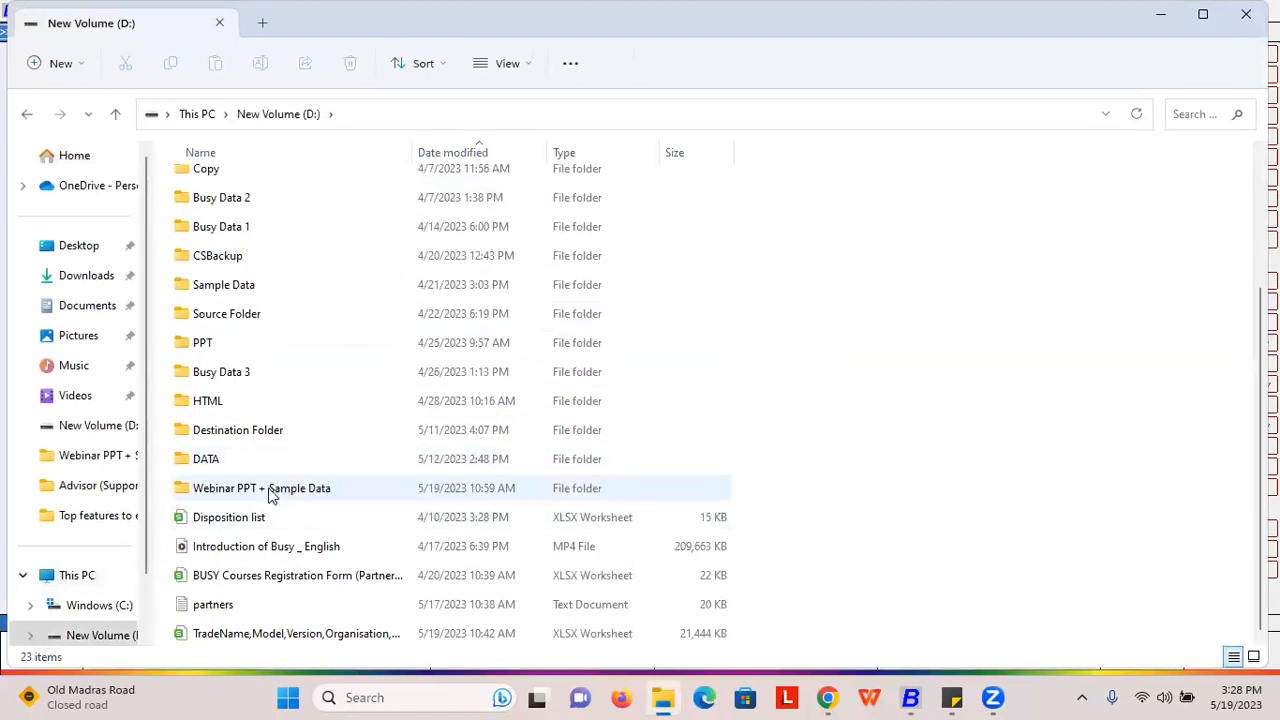
{"action": "double_click", "coordinate": [230, 346]}
{"action": "double_click", "coordinate": [250, 328]}
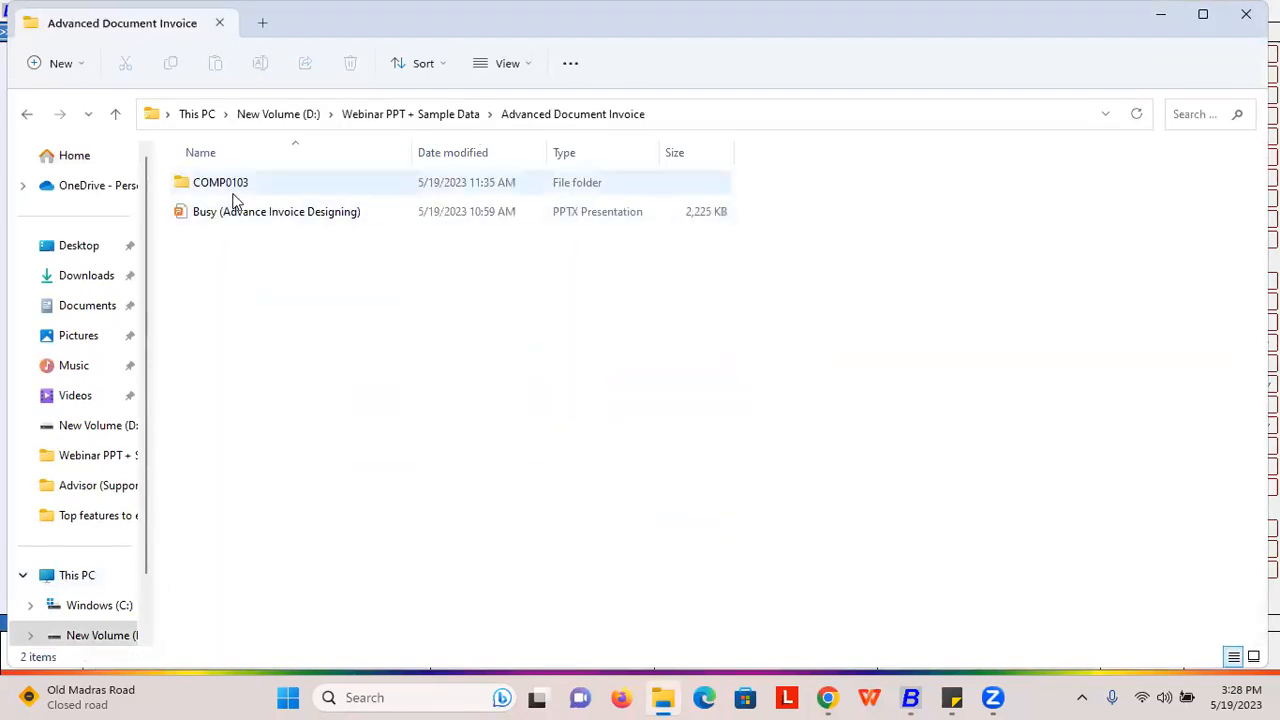
{"action": "double_click", "coordinate": [228, 215]}
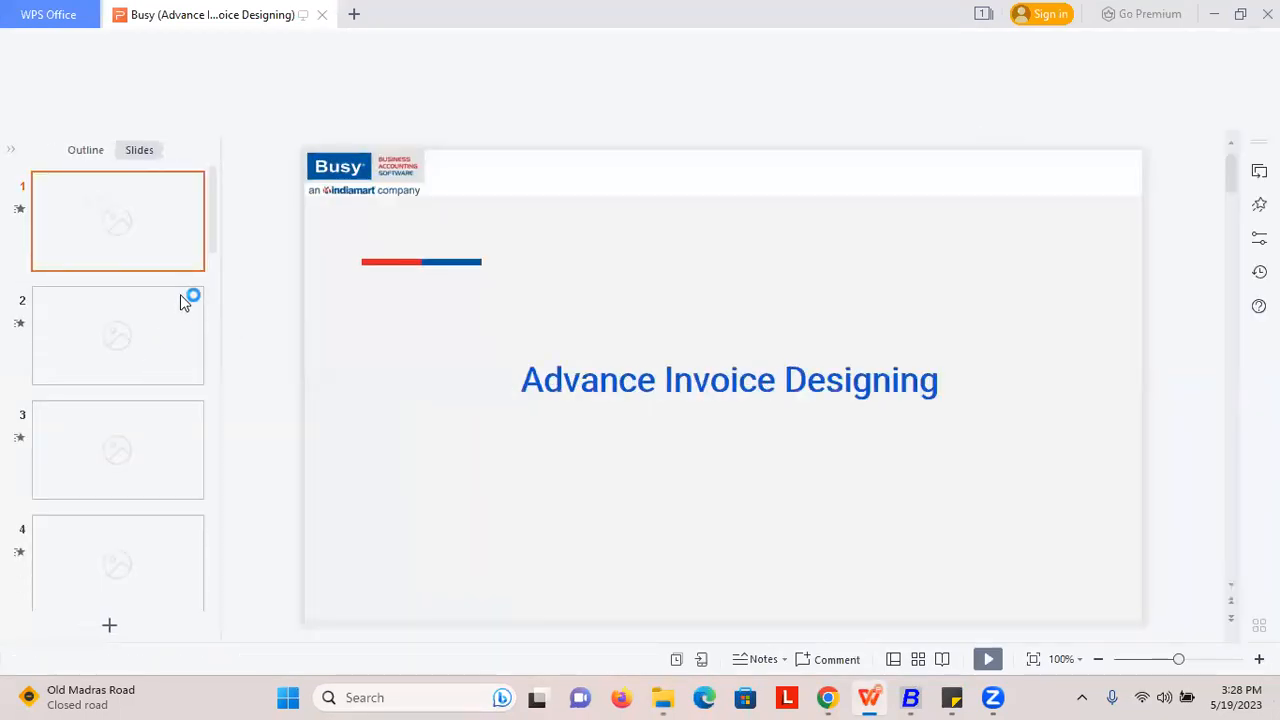
Step: Run the slide show starting from slide 14, Font & Characters (A4 Page)
{"action": "left_click", "coordinate": [213, 105]}
{"action": "left_click", "coordinate": [132, 454]}
{"action": "scroll", "coordinate": [137, 445], "scroll_direction": "down", "scroll_amount": 5}
{"action": "scroll", "coordinate": [137, 451], "scroll_direction": "down", "scroll_amount": 6}
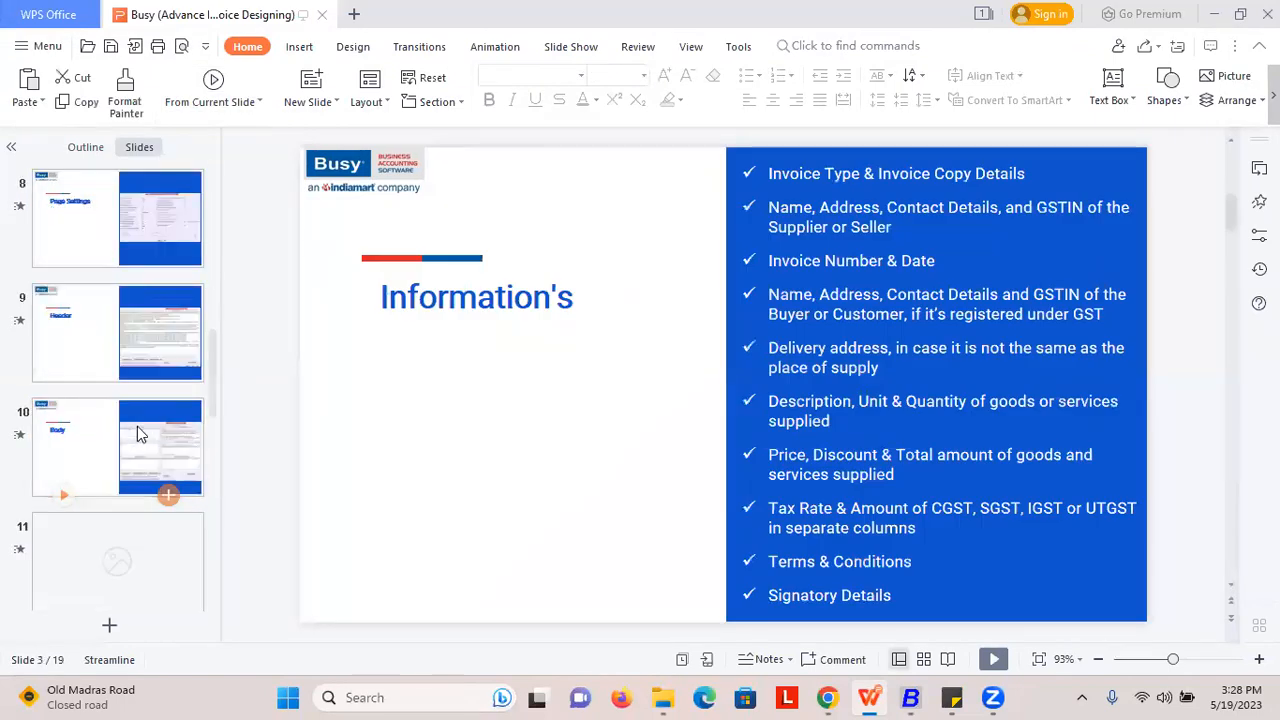
{"action": "left_click", "coordinate": [140, 452]}
{"action": "left_click", "coordinate": [262, 107]}
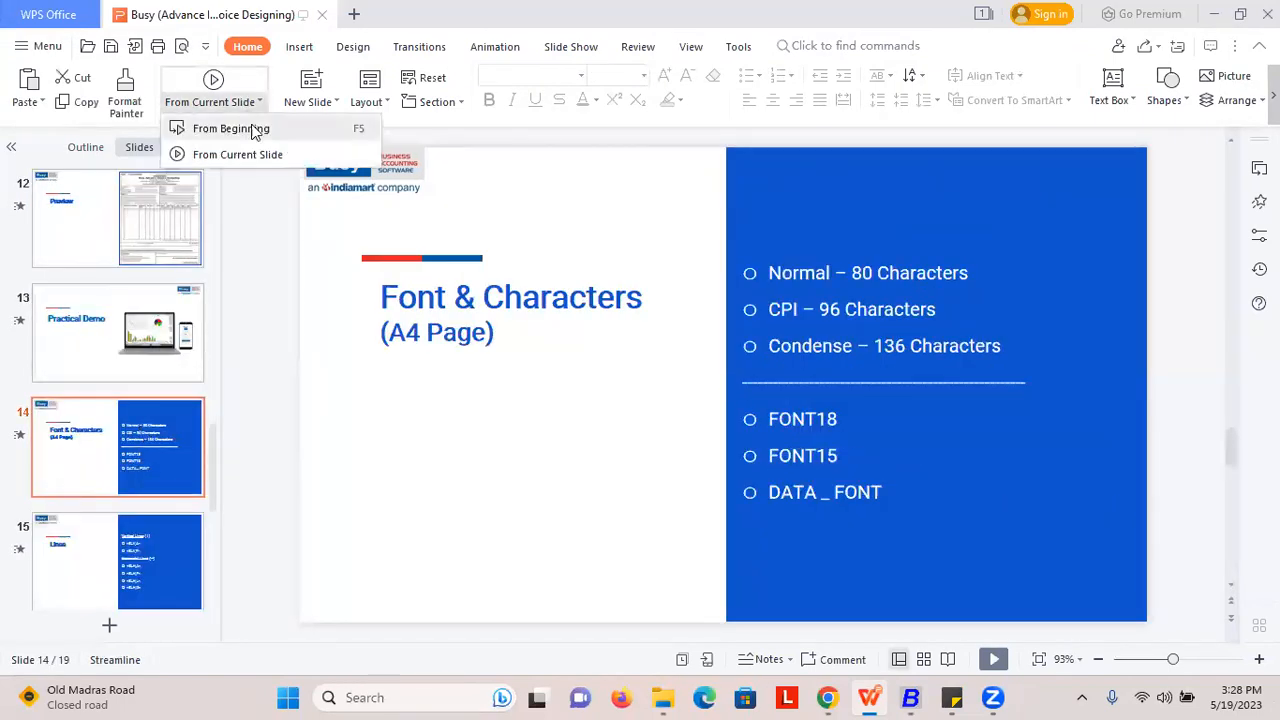
{"action": "left_click", "coordinate": [263, 155]}
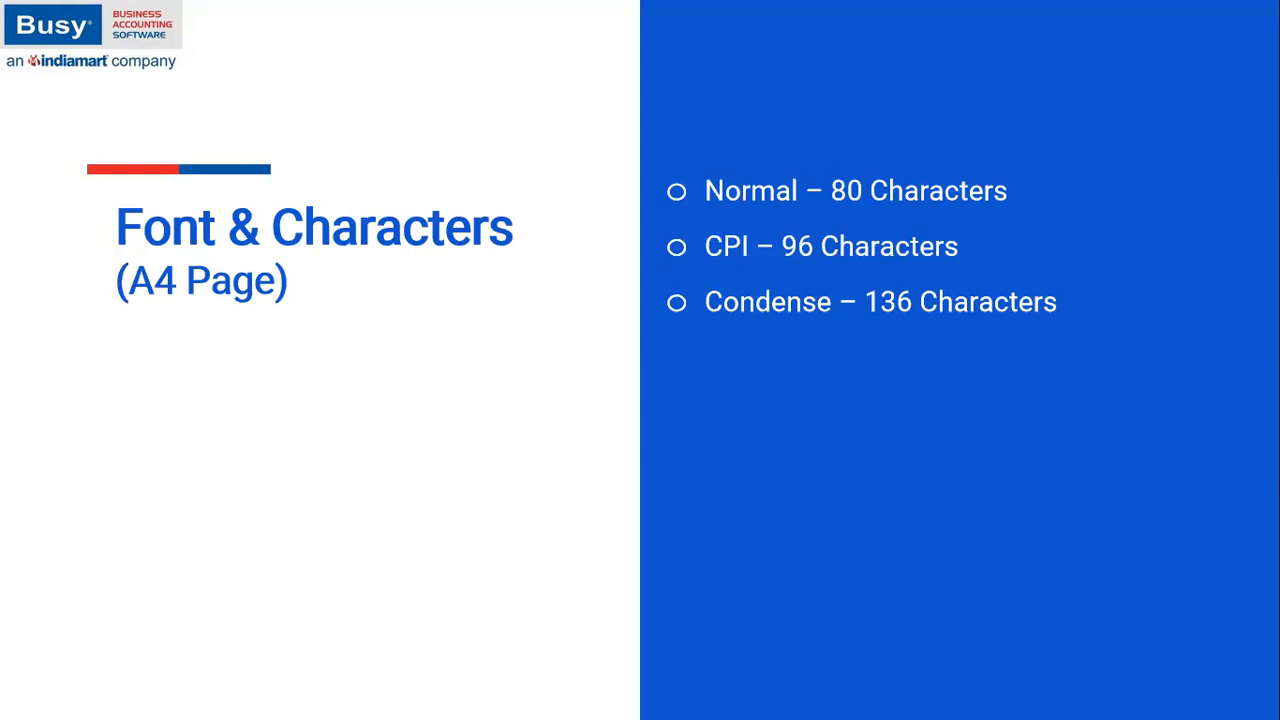
Step: Switch back to the sales invoice header configuration in Busy and insert a STATIC_TEXT field
{"action": "key", "text": "alt+Tab"}
{"action": "key", "text": "alt+Tab"}
{"action": "key", "text": "super+d"}
{"action": "left_click", "coordinate": [888, 697]}
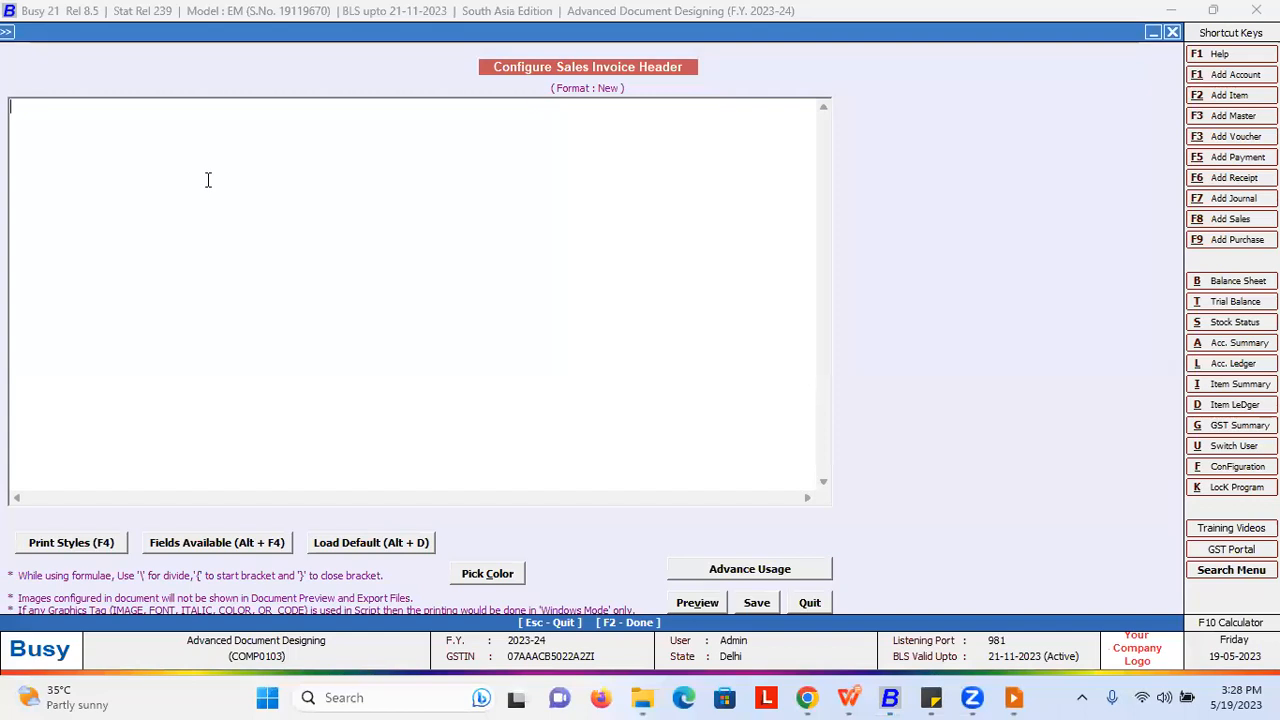
{"action": "left_click", "coordinate": [224, 545]}
{"action": "double_click", "coordinate": [926, 449]}
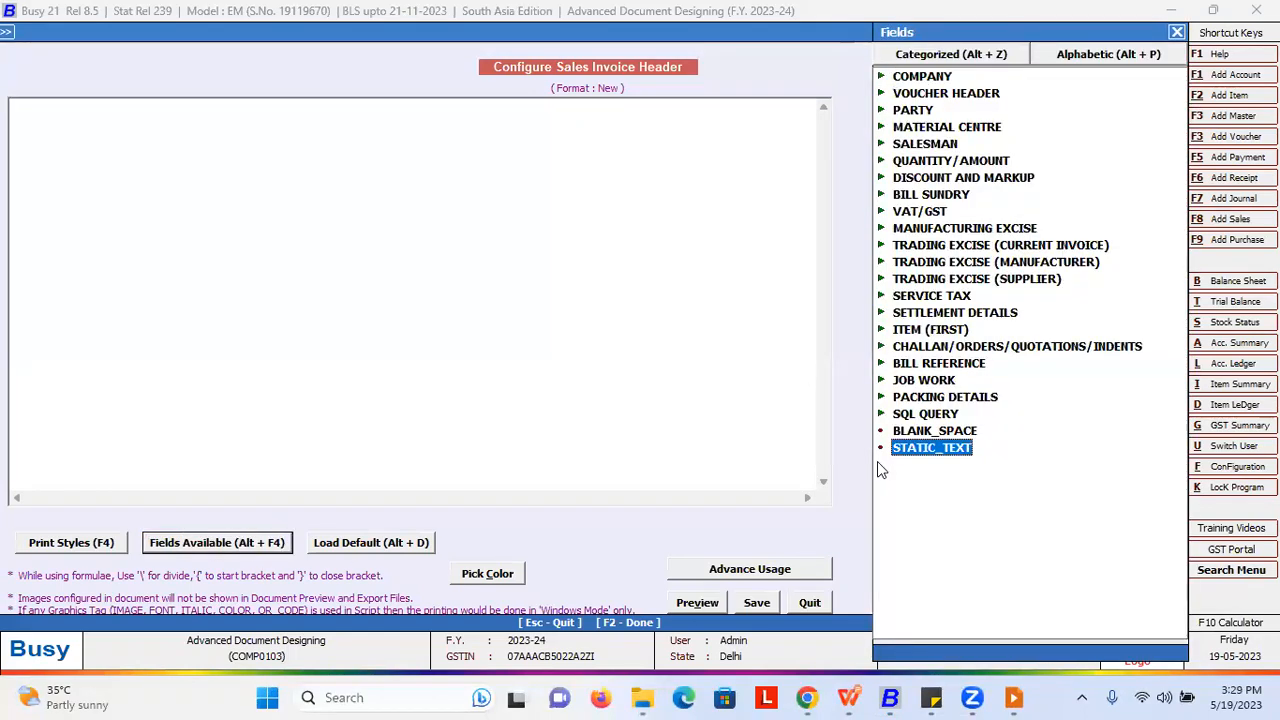
Step: Set the static field's text to Test Company with a width of 80 characters and preview the header
{"action": "left_click_drag", "start_coordinate": [124, 107], "coordinate": [22, 108]}
{"action": "type", "text": "Coma"}
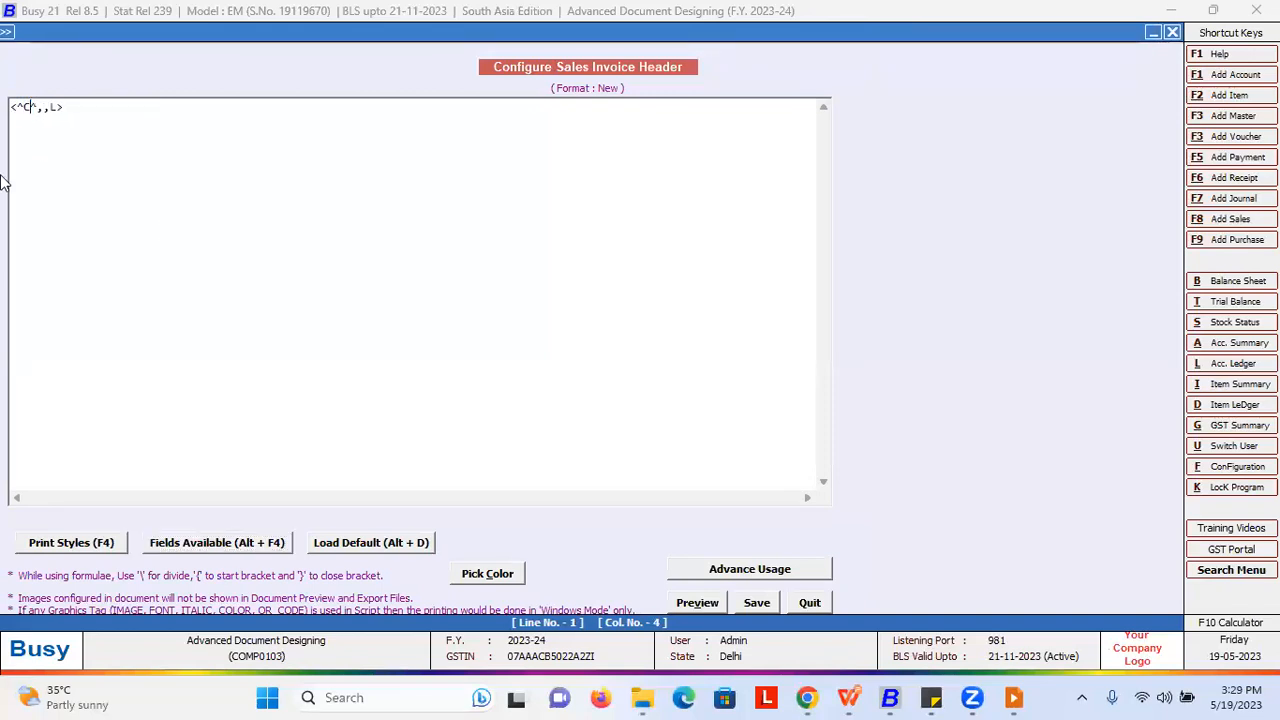
{"action": "type", "text": "pn"}
{"action": "key", "text": "BackSpace"}
{"action": "key", "text": "BackSpace"}
{"action": "key", "text": "BackSpace"}
{"action": "key", "text": "BackSpace"}
{"action": "key", "text": "BackSpace"}
{"action": "key", "text": "BackSpace"}
{"action": "type", "text": "Test Company"}
{"action": "key", "text": "BackSpace"}
{"action": "left_click", "coordinate": [114, 107]}
{"action": "type", "text": "80"}
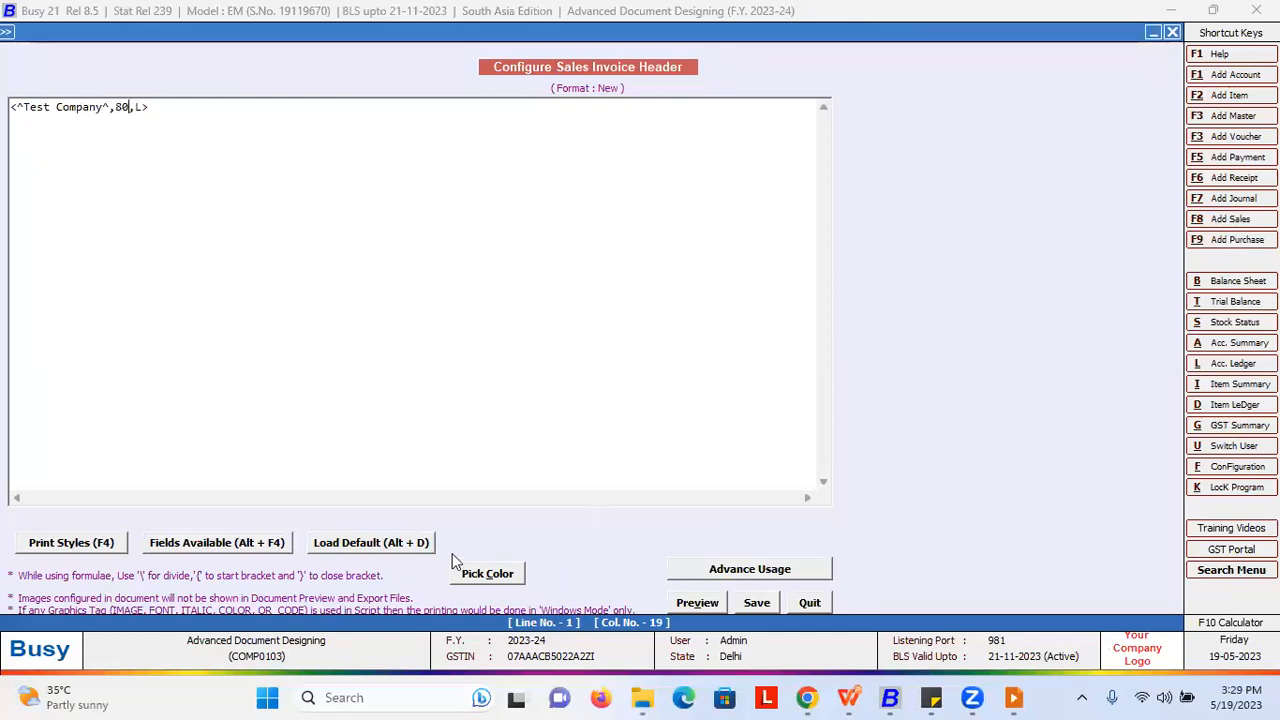
{"action": "left_click", "coordinate": [697, 602]}
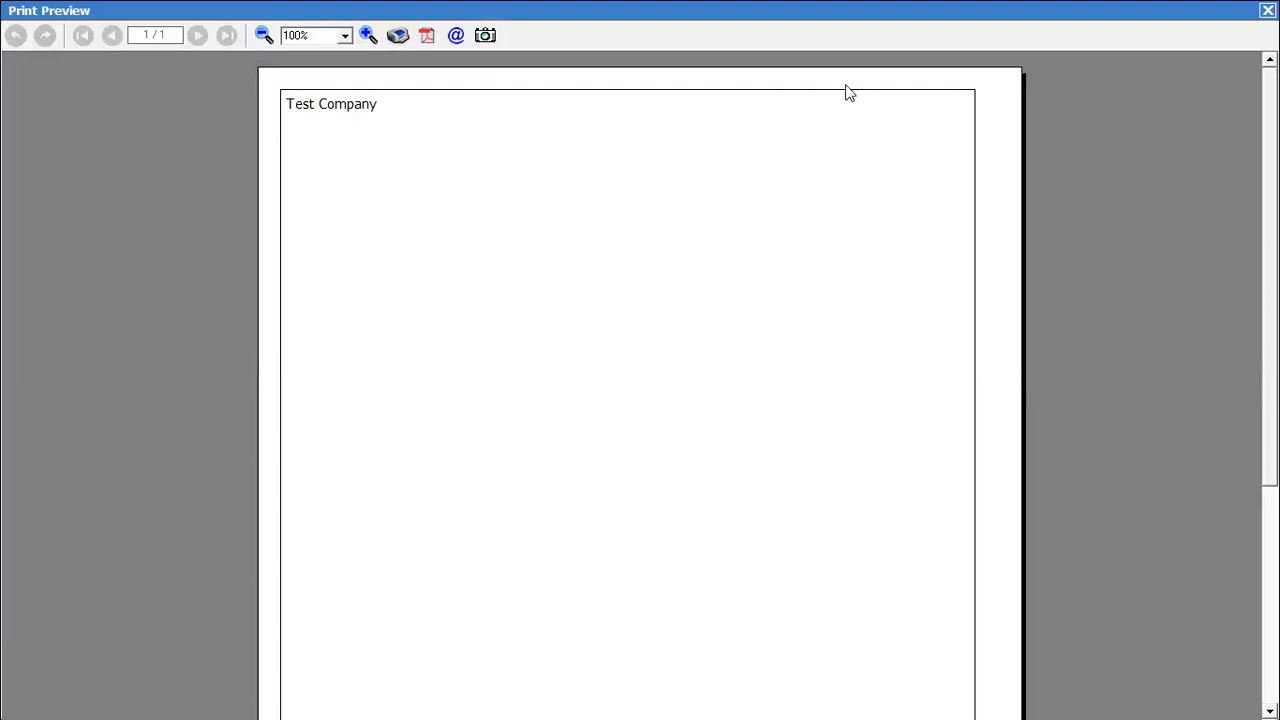
{"action": "key", "text": "Escape"}
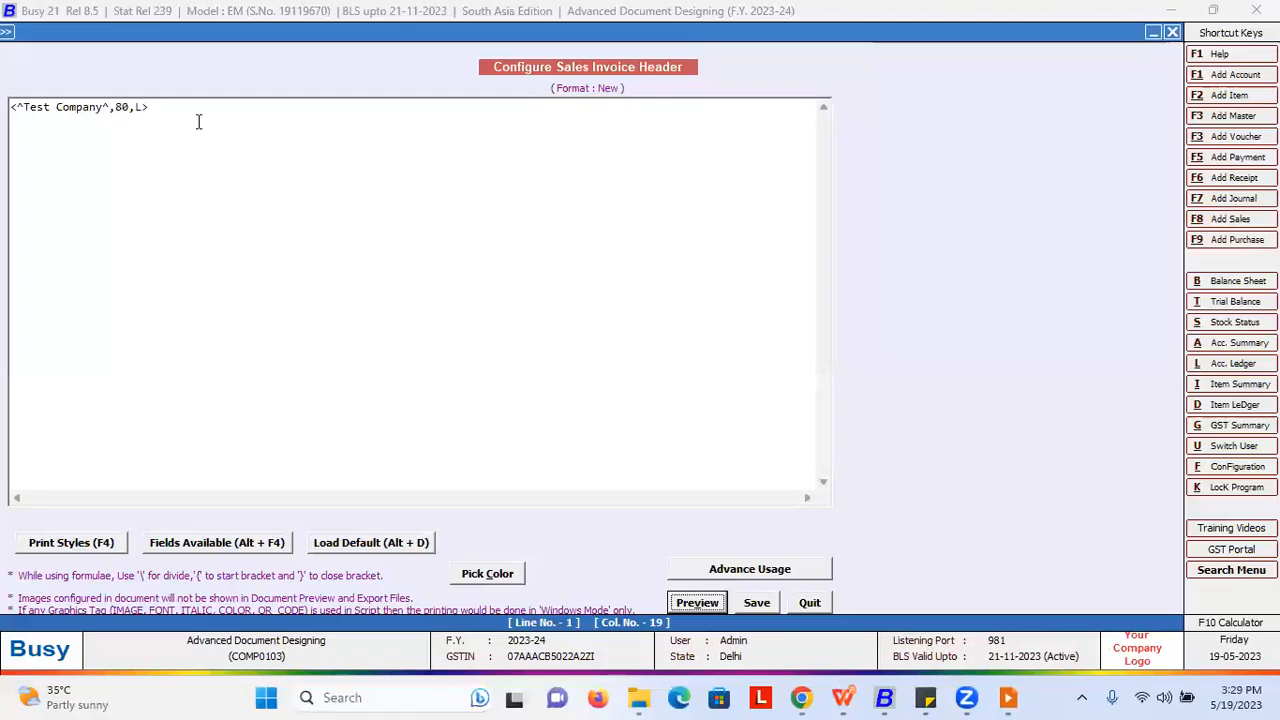
Step: Preview the header with the Test Company field width at 60 and restore the width to 80
{"action": "left_click_drag", "start_coordinate": [133, 106], "coordinate": [115, 107]}
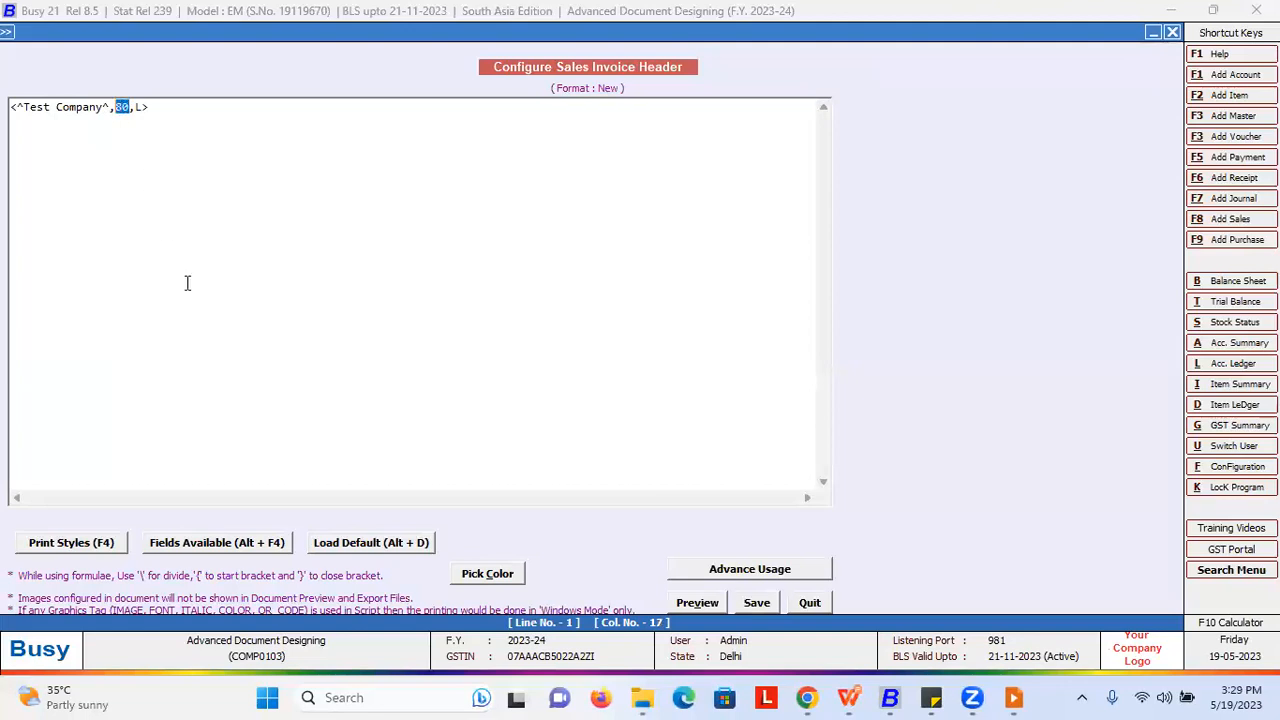
{"action": "type", "text": "60"}
{"action": "key", "text": "alt+v"}
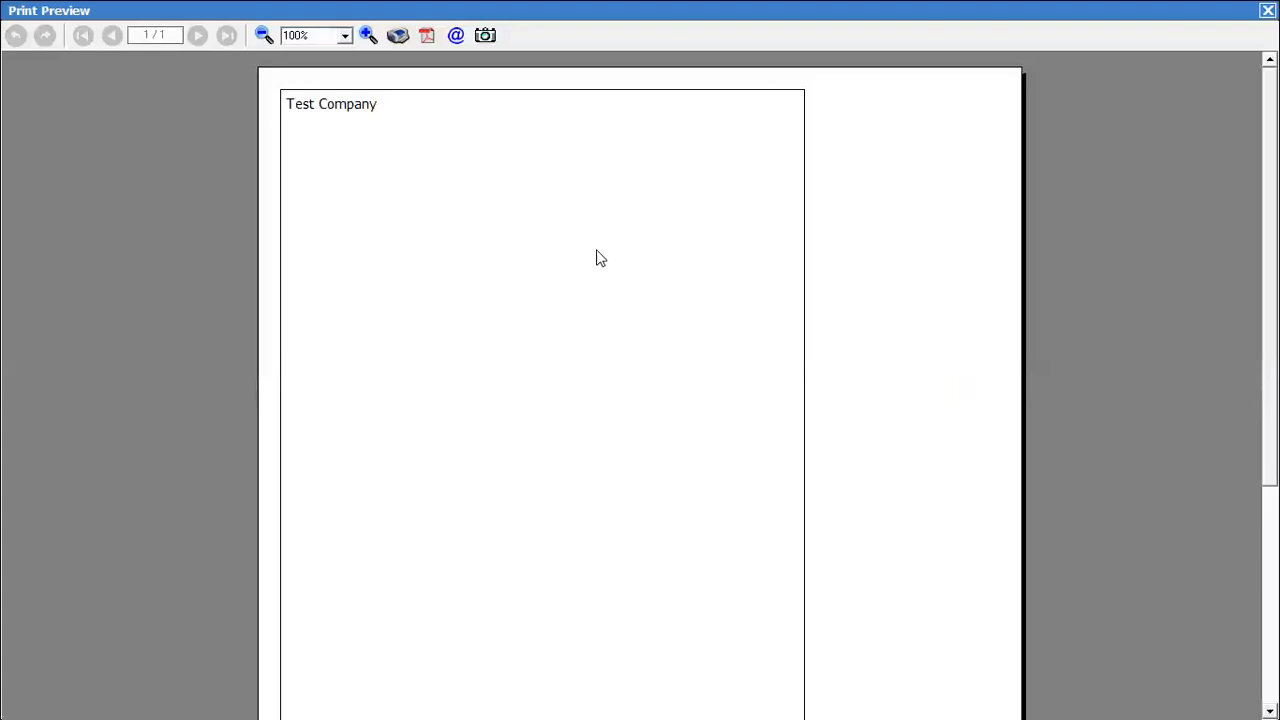
{"action": "left_click", "coordinate": [1268, 10]}
{"action": "left_click", "coordinate": [121, 106]}
{"action": "key", "text": "BackSpace"}
{"action": "type", "text": "80,L>"}
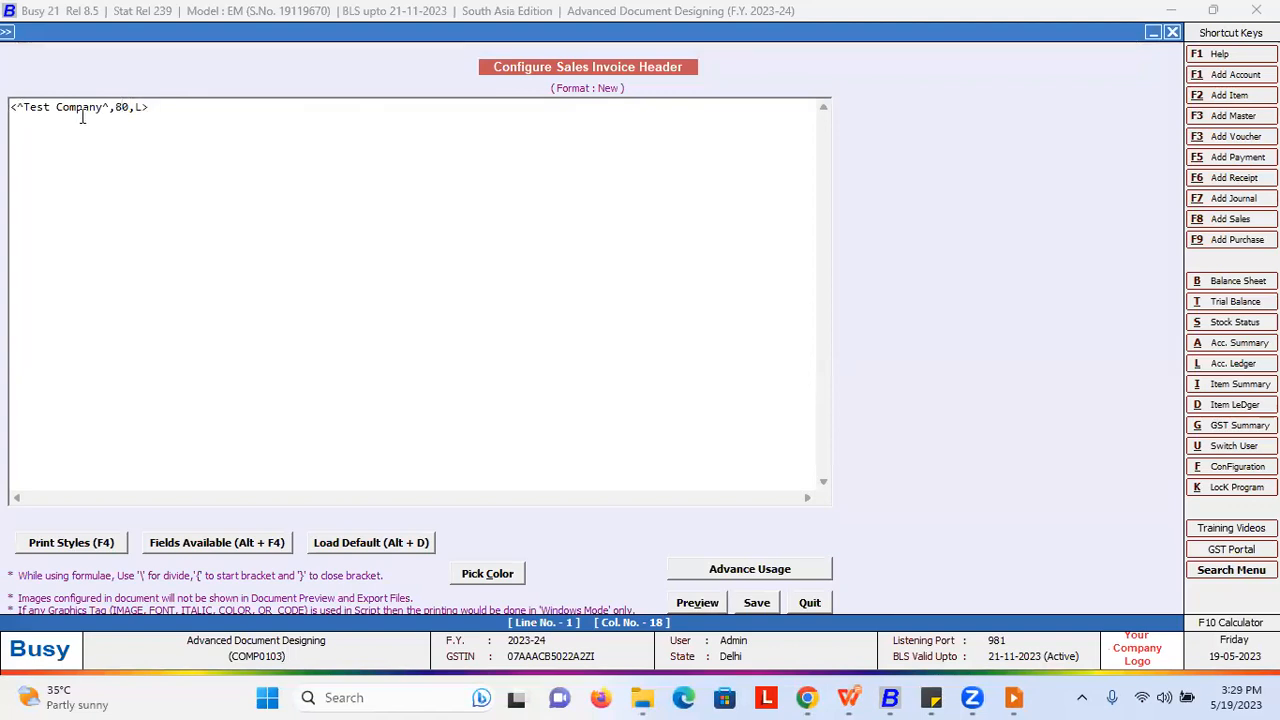
Step: Enclose the Test Company field between the CPI12_ON and CPI12_OFF print styles
{"action": "left_click", "coordinate": [12, 106]}
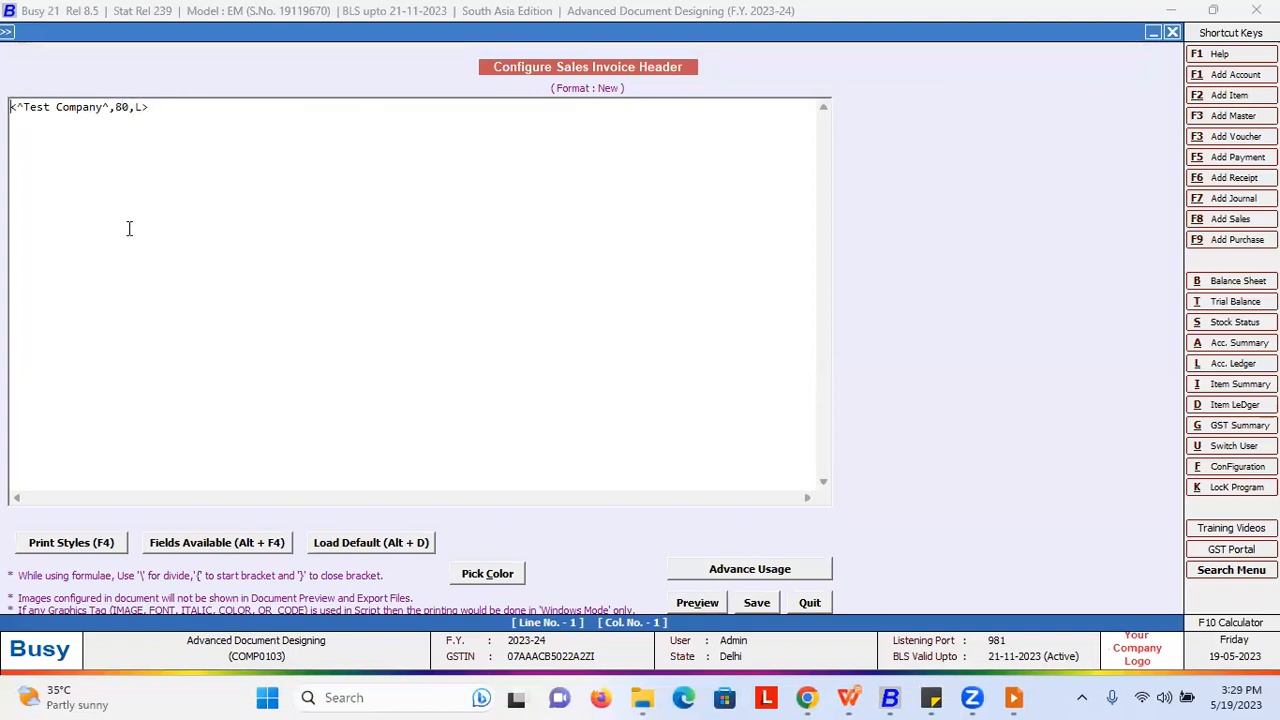
{"action": "key", "text": "Down"}
{"action": "key", "text": "Down"}
{"action": "key", "text": "Down"}
{"action": "key", "text": "Down"}
{"action": "key", "text": "Down"}
{"action": "key", "text": "Down"}
{"action": "key", "text": "Down"}
{"action": "key", "text": "Down"}
{"action": "key", "text": "Down"}
{"action": "key", "text": "Down"}
{"action": "key", "text": "Down"}
{"action": "key", "text": "Down"}
{"action": "key", "text": "Down"}
{"action": "key", "text": "Down"}
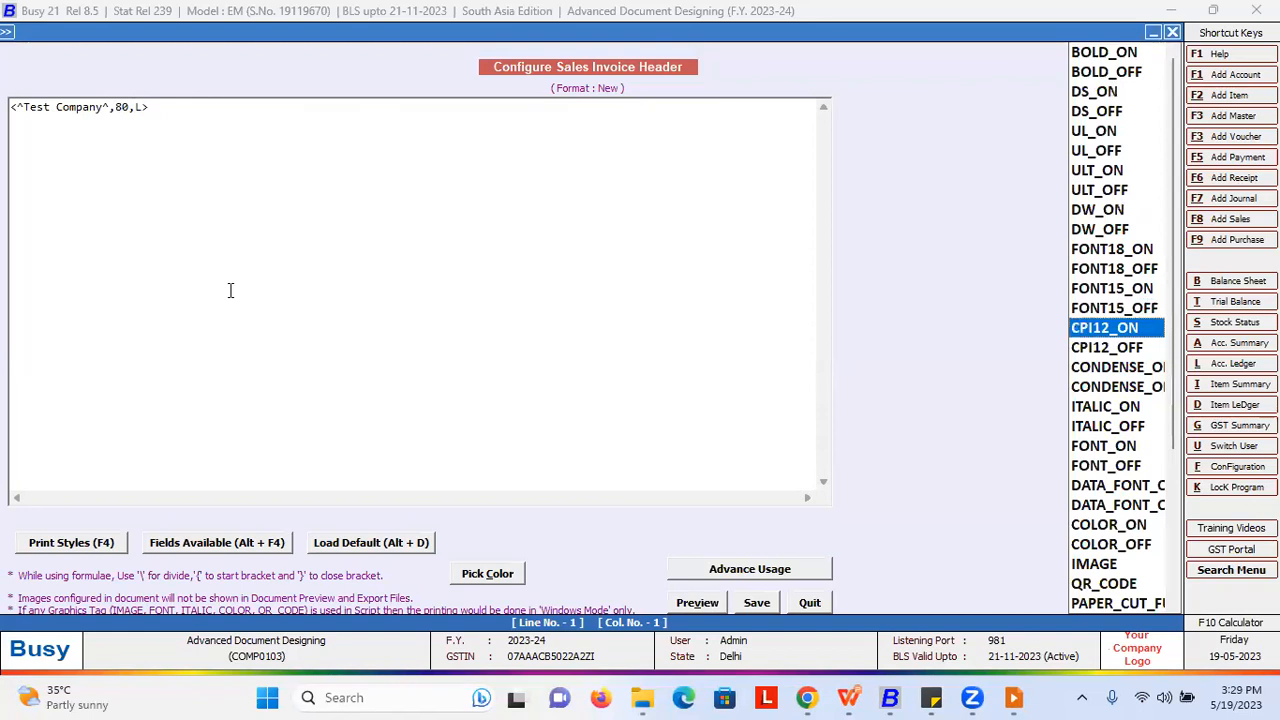
{"action": "key", "text": "Return"}
{"action": "key", "text": "End"}
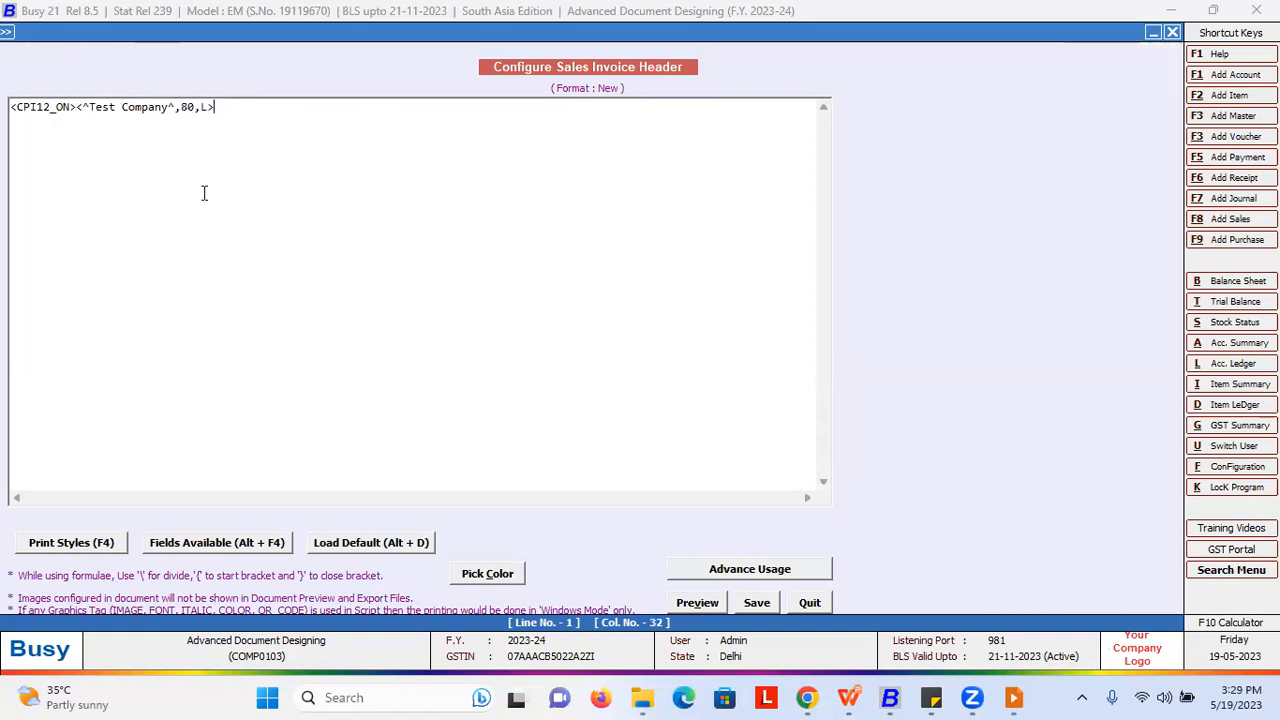
{"action": "key", "text": "Down"}
{"action": "key", "text": "Return"}
Step: Set the Test Company field width to 96 characters and preview the header
{"action": "double_click", "coordinate": [189, 117]}
{"action": "type", "text": "96"}
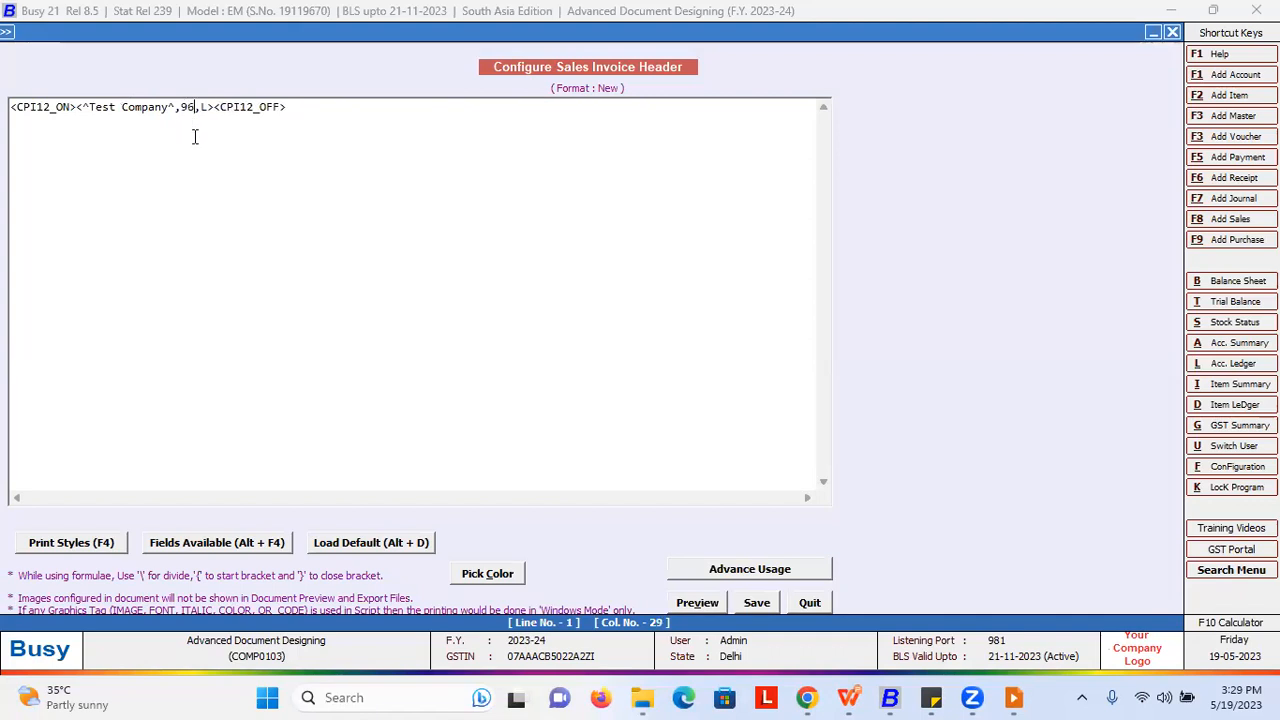
{"action": "left_click", "coordinate": [705, 602]}
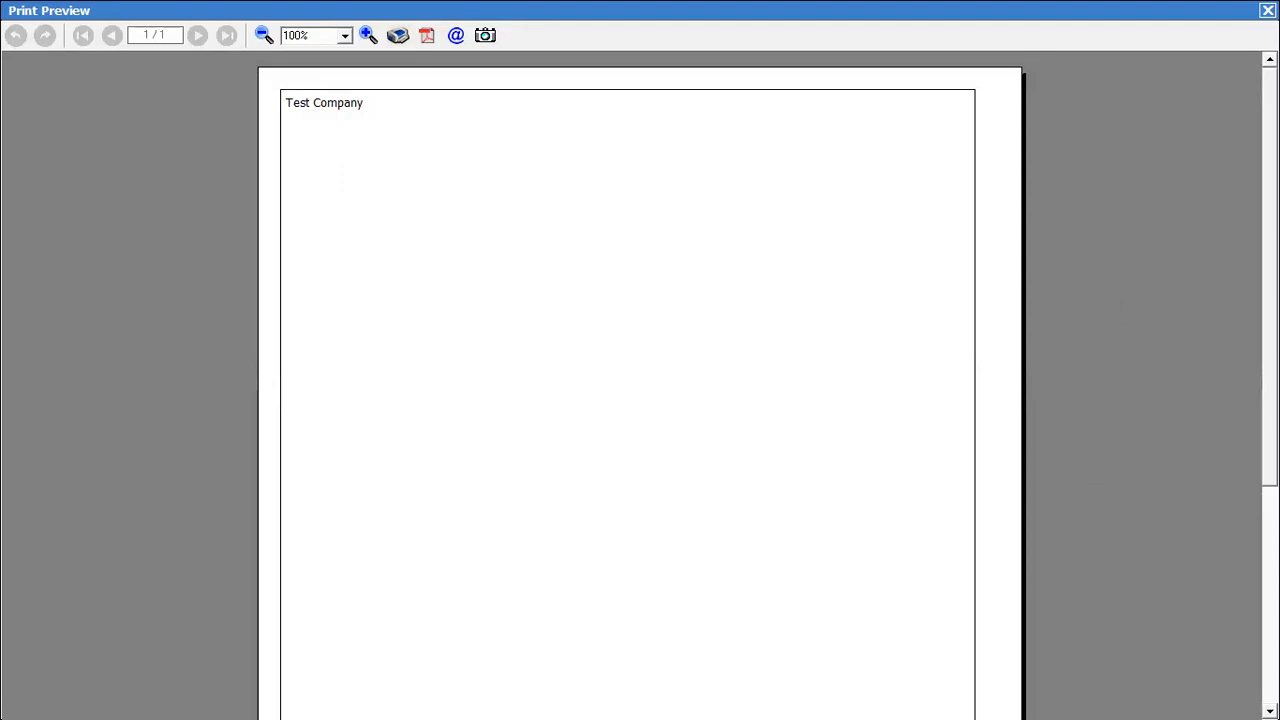
{"action": "key", "text": "Escape"}
Step: Preview the header with the Test Company field width at 120 and restore the width to 96
{"action": "left_click", "coordinate": [185, 107]}
{"action": "double_click", "coordinate": [186, 107]}
{"action": "type", "text": "120"}
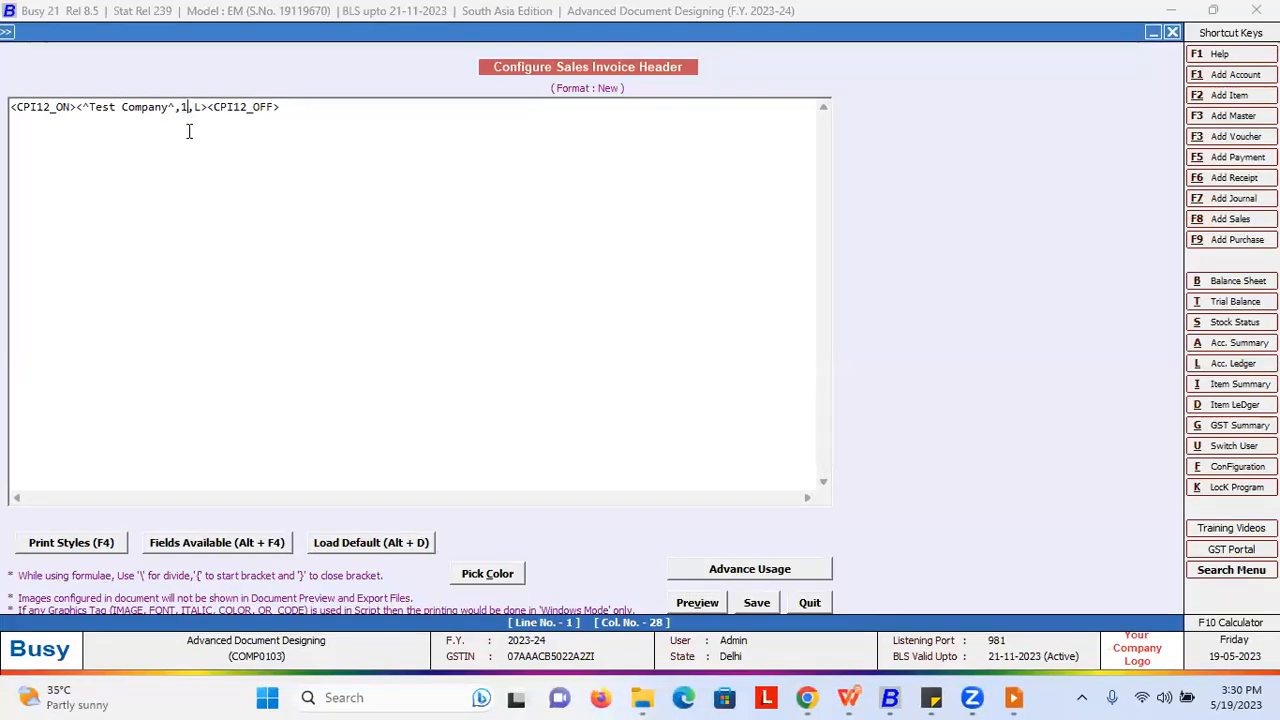
{"action": "left_click", "coordinate": [714, 600]}
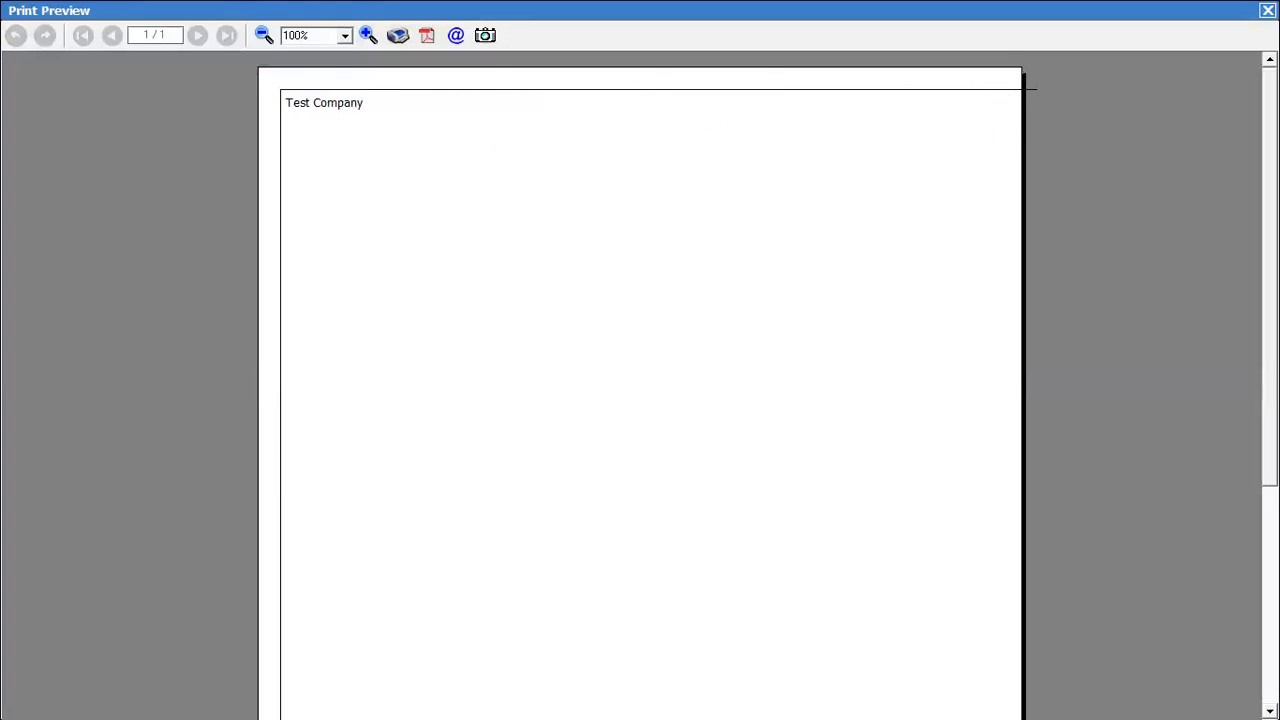
{"action": "key", "text": "Escape"}
{"action": "left_click_drag", "start_coordinate": [204, 108], "coordinate": [184, 110]}
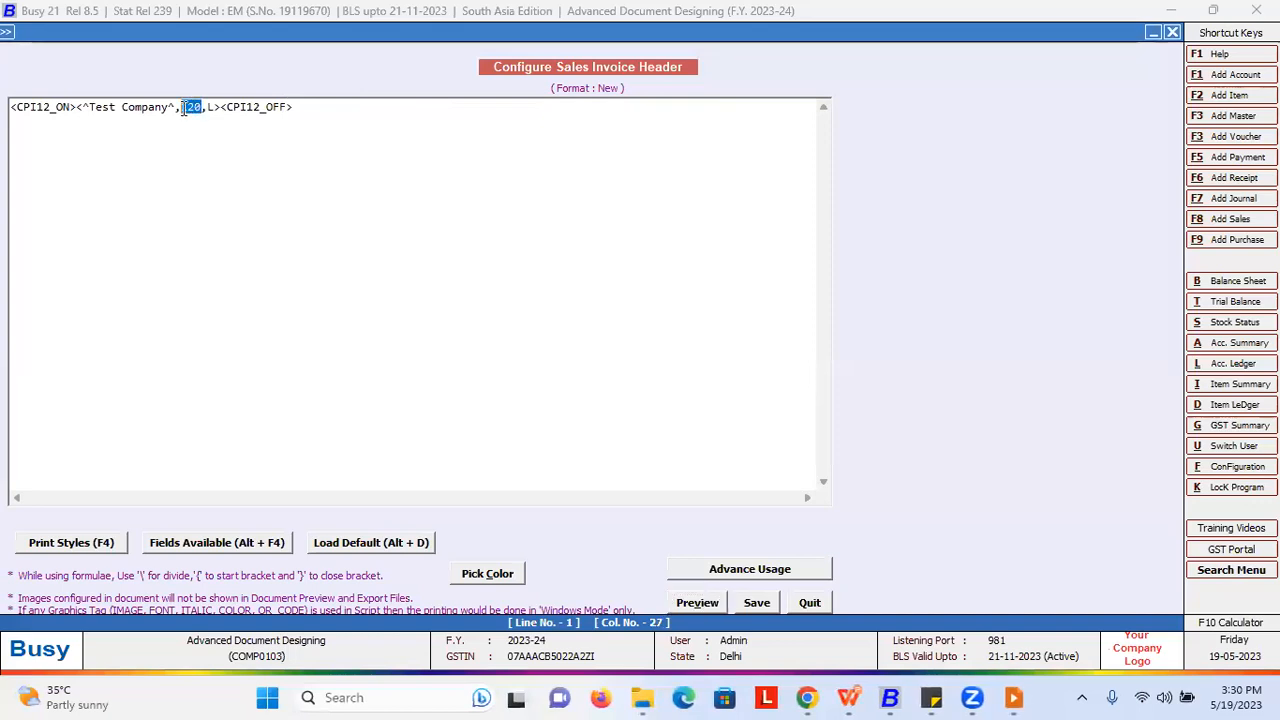
{"action": "type", "text": "96"}
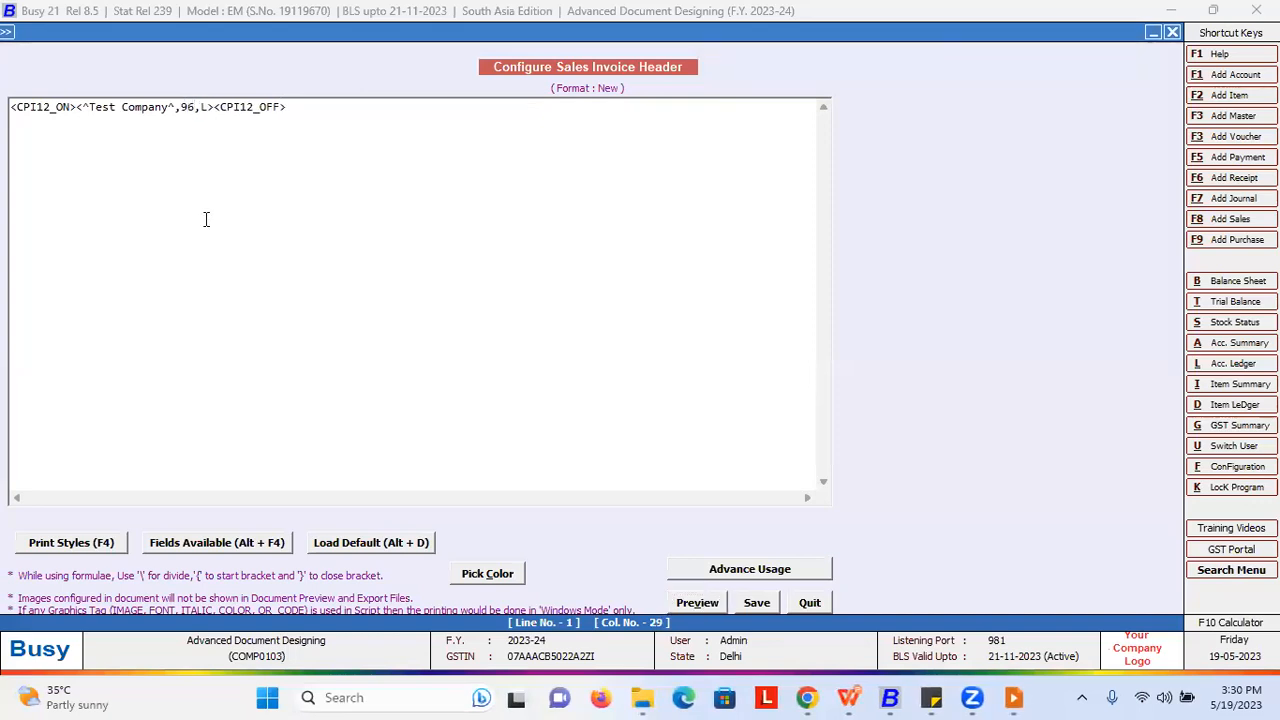
Step: Replace the CPI12 print styles around the Test Company field with CONDENSE_ON and CONDENSE_OFF and preview the header
{"action": "left_click_drag", "start_coordinate": [75, 106], "coordinate": [8, 108]}
{"action": "key", "text": "BackSpace"}
{"action": "key", "text": "F4"}
{"action": "key", "text": "Down"}
{"action": "key", "text": "Return"}
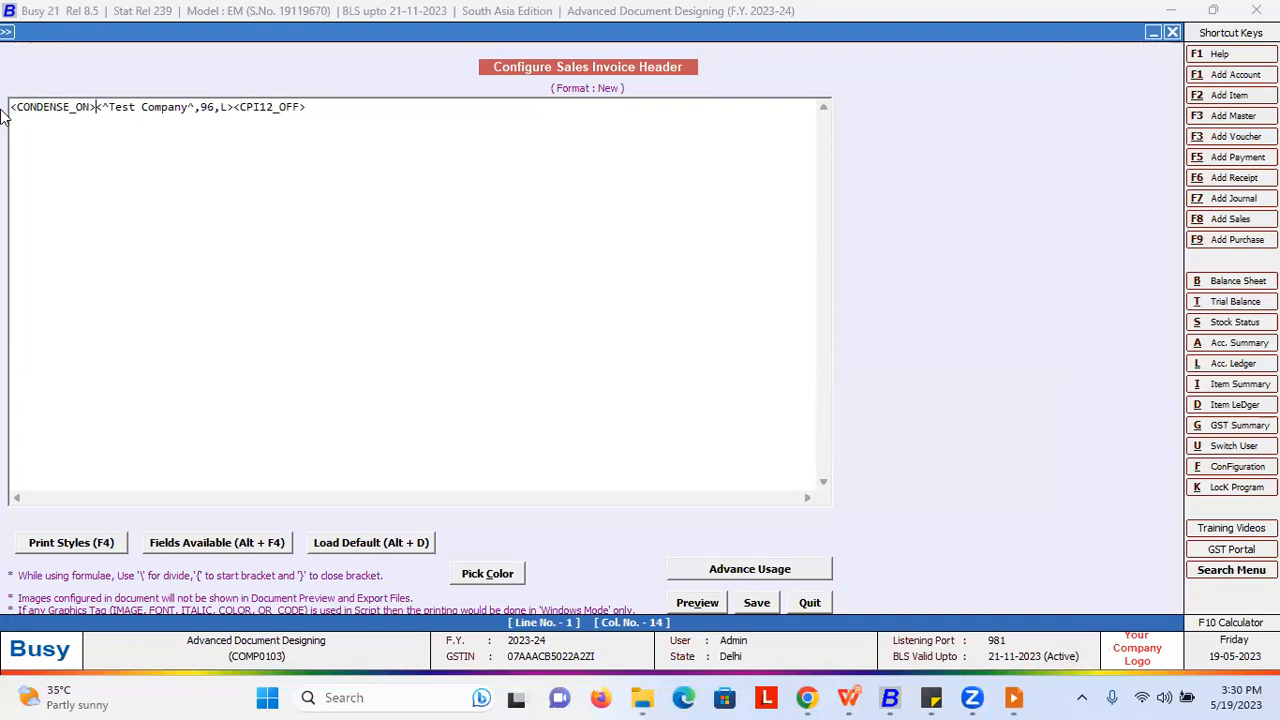
{"action": "left_click", "coordinate": [236, 106]}
{"action": "key", "text": "shift+End"}
{"action": "key", "text": "BackSpace"}
{"action": "key", "text": "F4"}
{"action": "key", "text": "Down"}
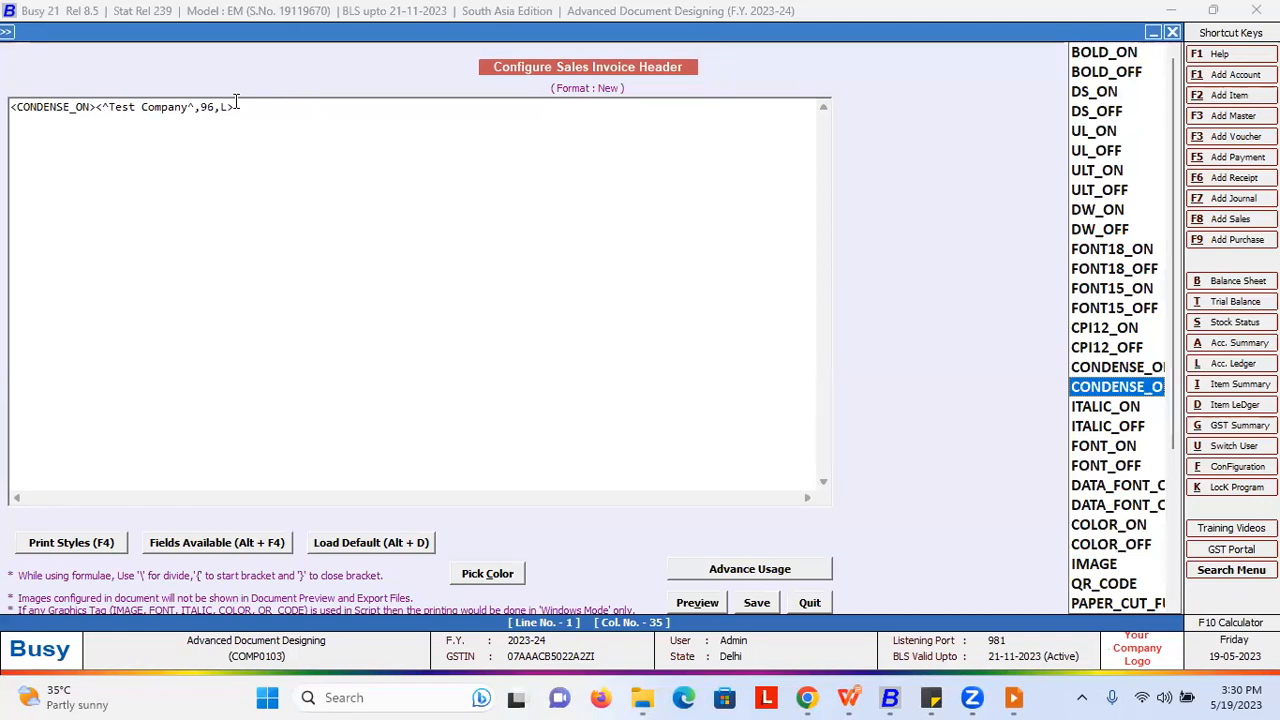
{"action": "key", "text": "Return"}
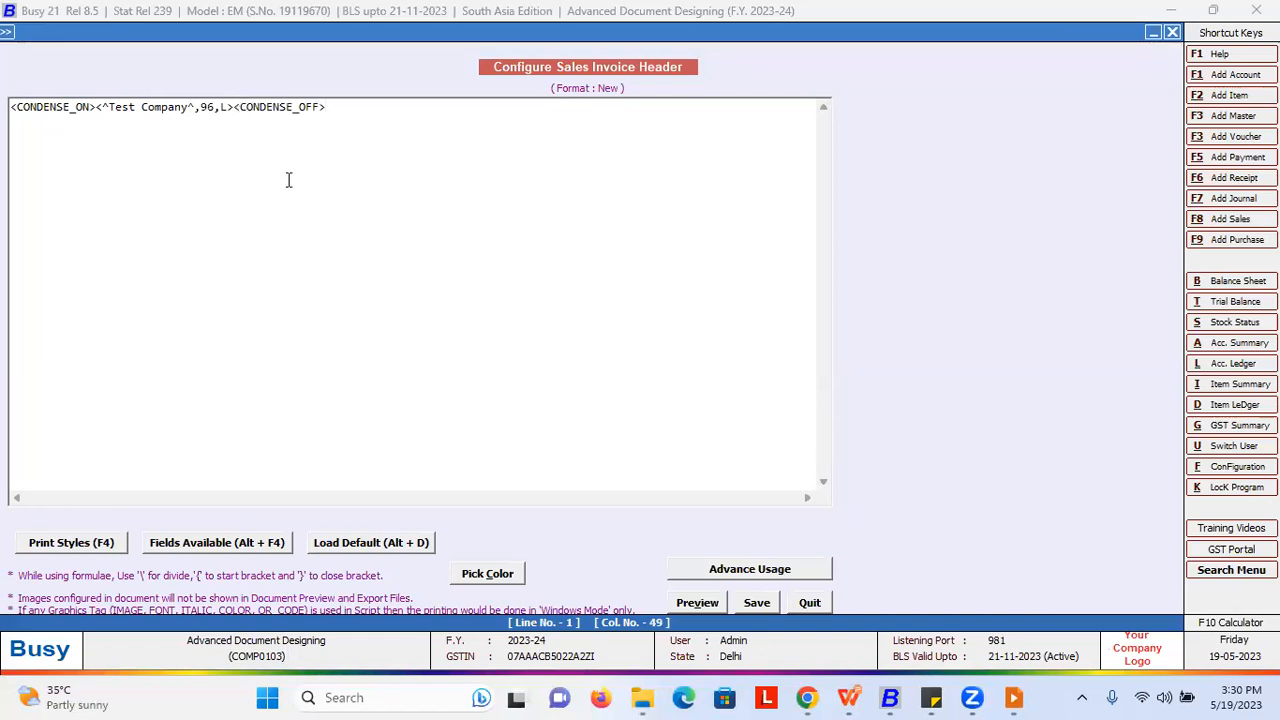
{"action": "left_click", "coordinate": [696, 604]}
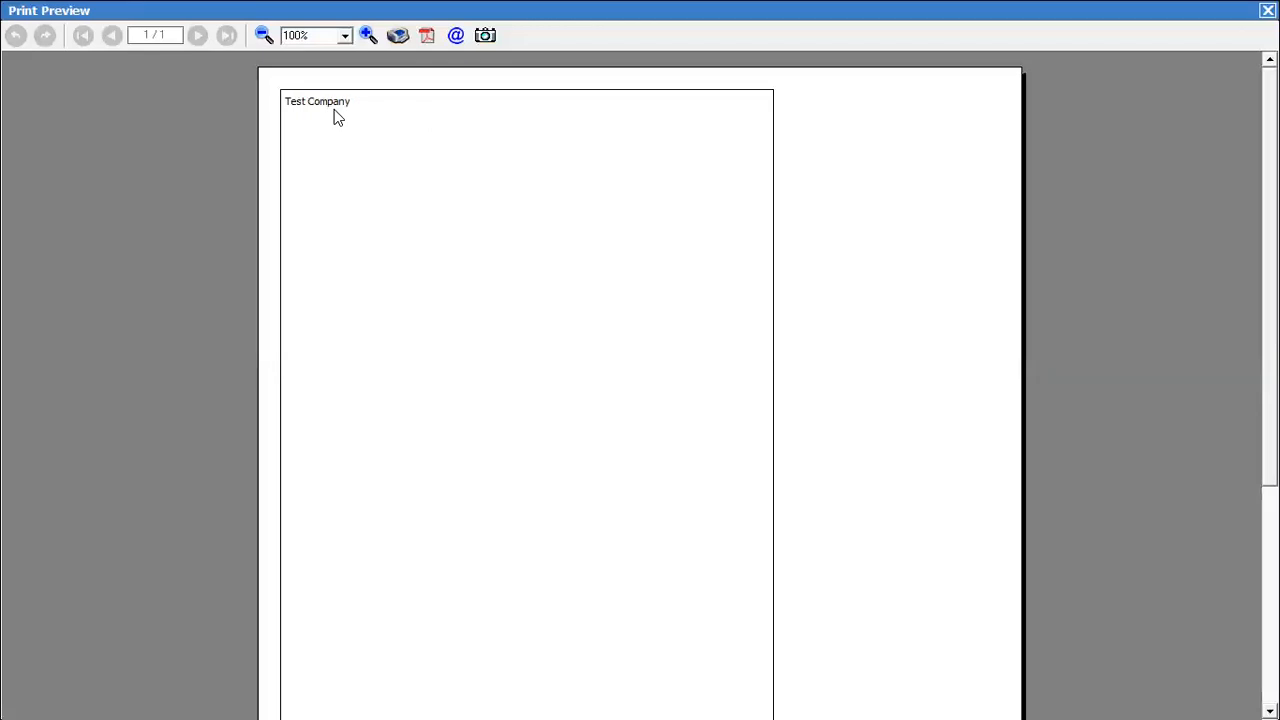
Step: Set the Test Company field width to 136 characters and preview the header
{"action": "key", "text": "Escape"}
{"action": "left_click", "coordinate": [211, 113]}
{"action": "double_click", "coordinate": [207, 107]}
{"action": "type", "text": "136"}
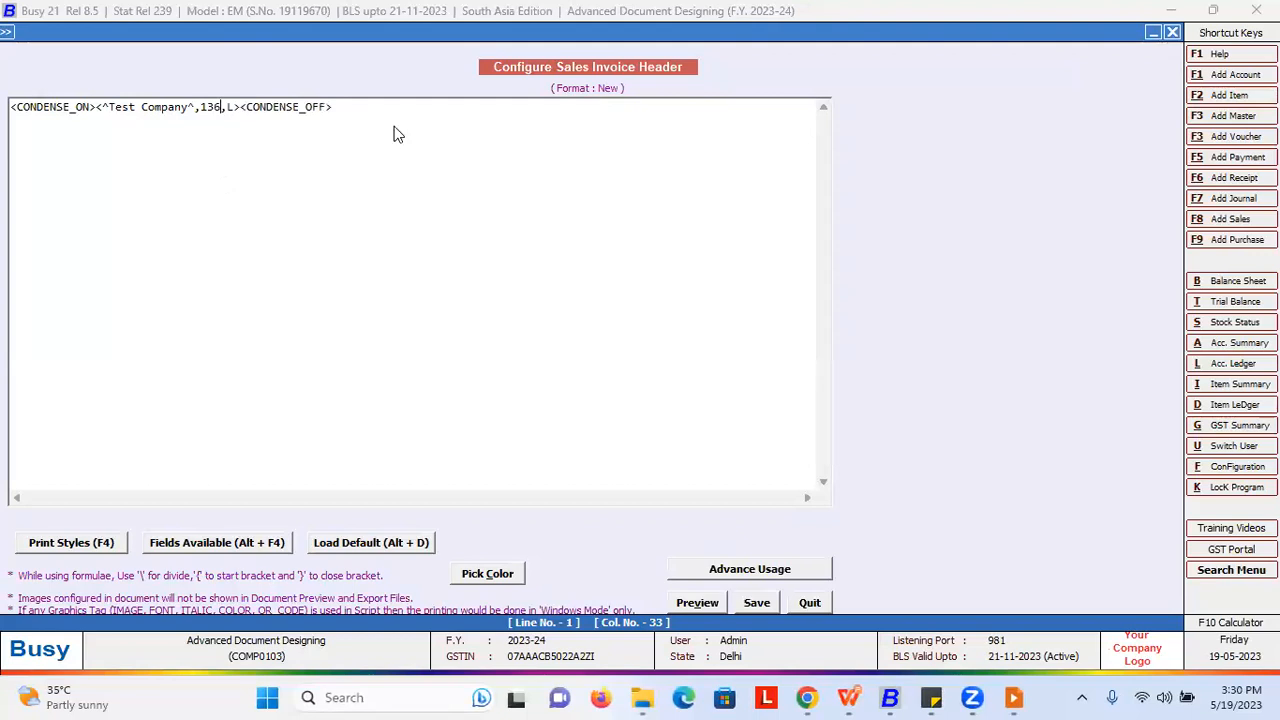
{"action": "key", "text": "alt+v"}
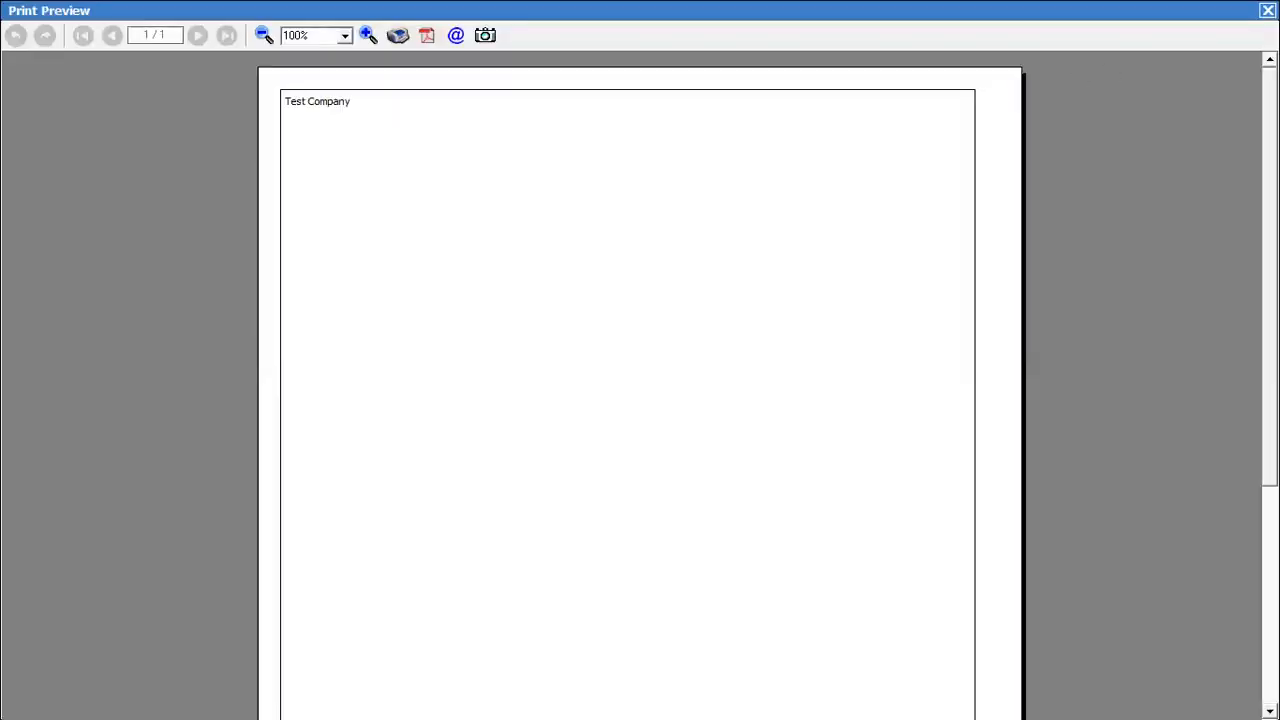
{"action": "key", "text": "Escape"}
Step: Review the Font & Characters slide for the A4 page in the WPS Office presentation and return to the Busy header editor
{"action": "left_click", "coordinate": [848, 697]}
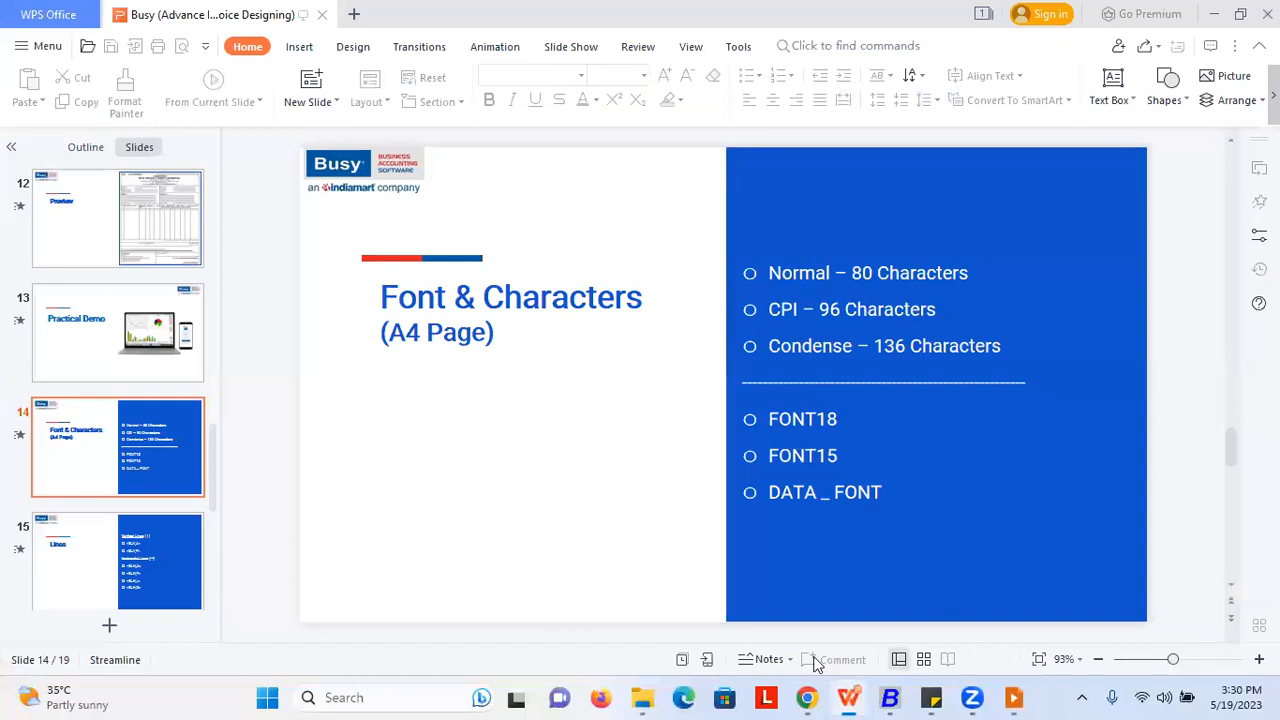
{"action": "key", "text": "alt+Tab"}
{"action": "key", "text": "alt+Tab"}
{"action": "key", "text": "alt+Tab"}
{"action": "key", "text": "Right"}
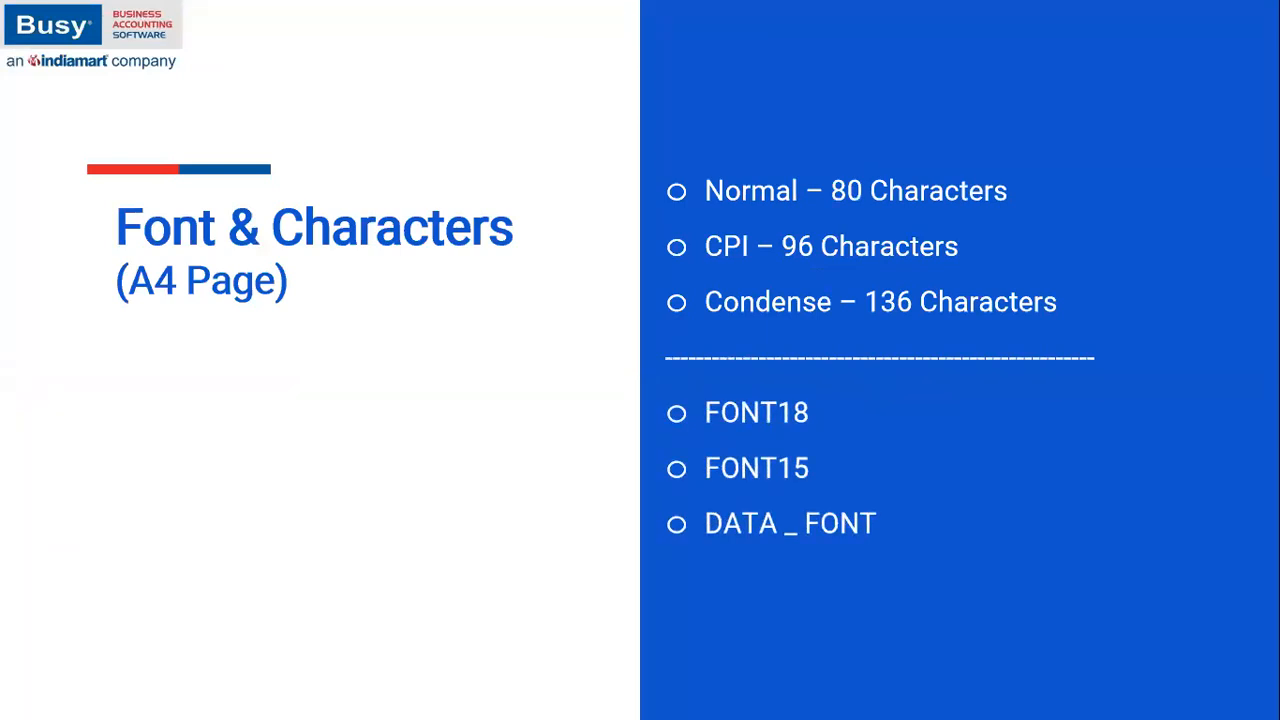
{"action": "key", "text": "alt+Tab"}
{"action": "key", "text": "alt+Tab"}
{"action": "key", "text": "alt+Tab"}
{"action": "key", "text": "alt+Tab"}
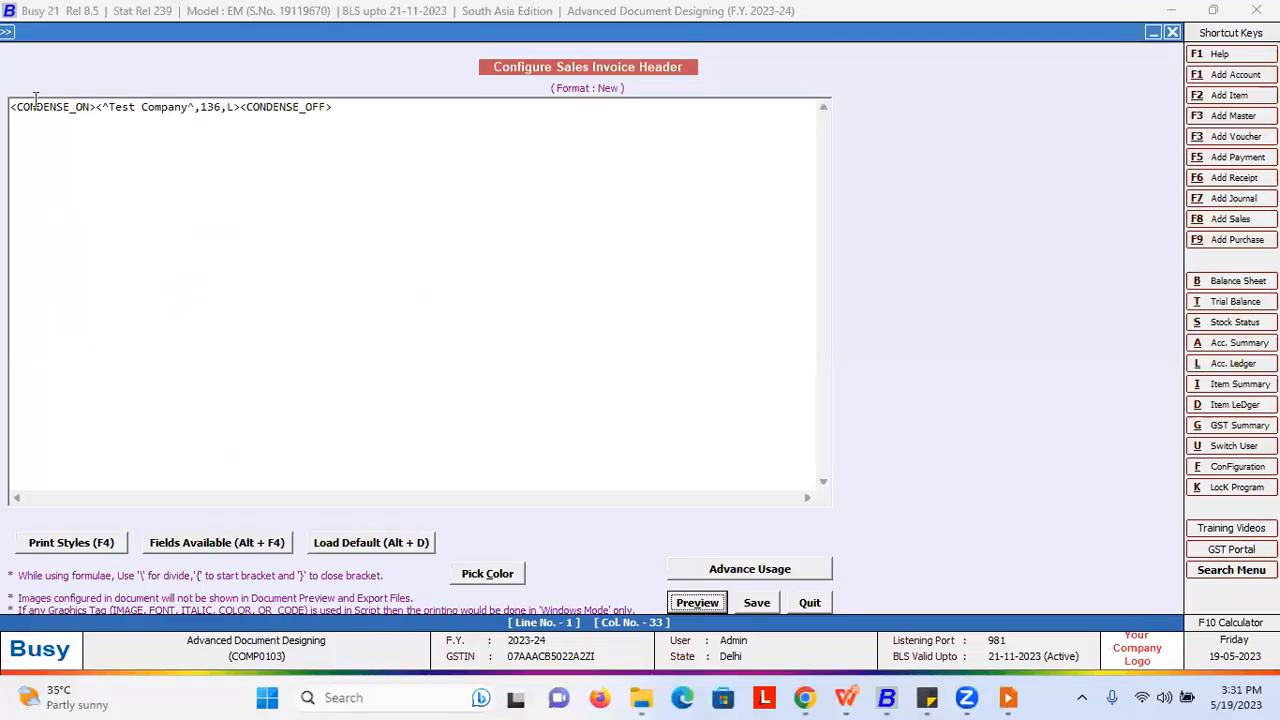
Step: Remove the CONDENSE_ON print style in front of the Test Company field
{"action": "left_click_drag", "start_coordinate": [96, 106], "coordinate": [5, 106]}
{"action": "key", "text": "Delete"}
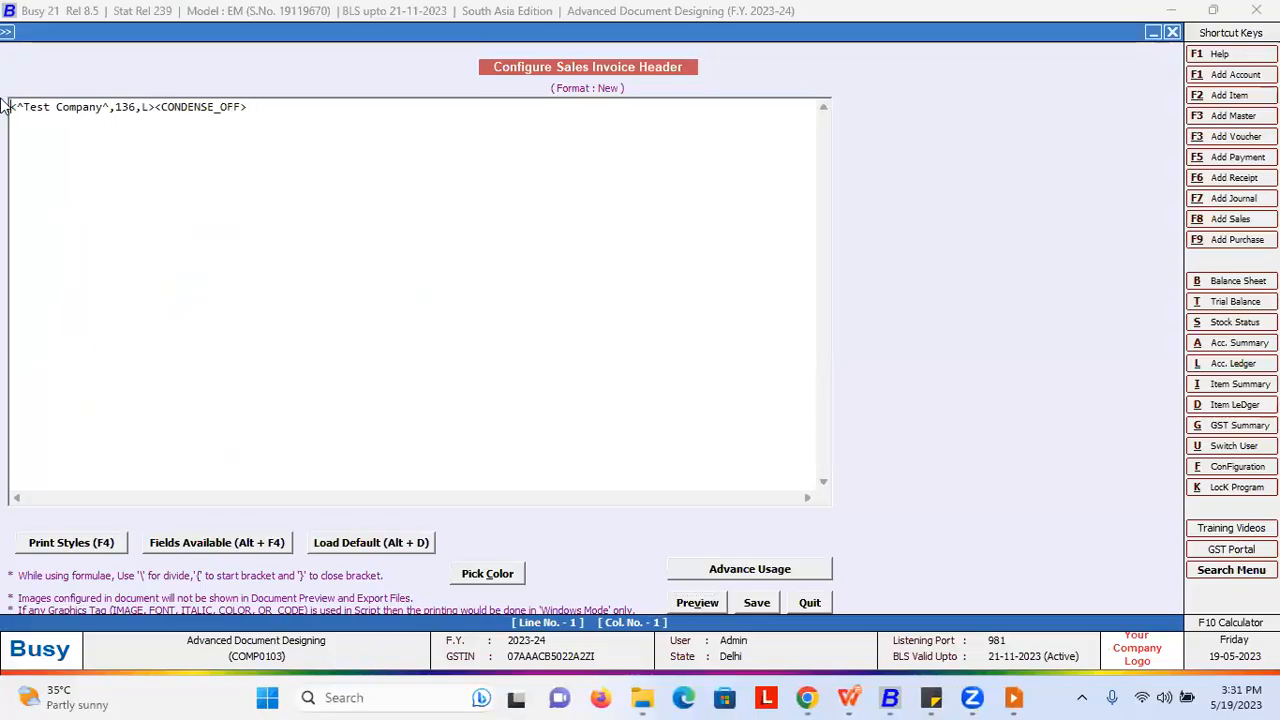
{"action": "key", "text": "F4"}
{"action": "key", "text": "Down"}
{"action": "key", "text": "Down"}
{"action": "key", "text": "Down"}
{"action": "key", "text": "Down"}
{"action": "key", "text": "Return"}
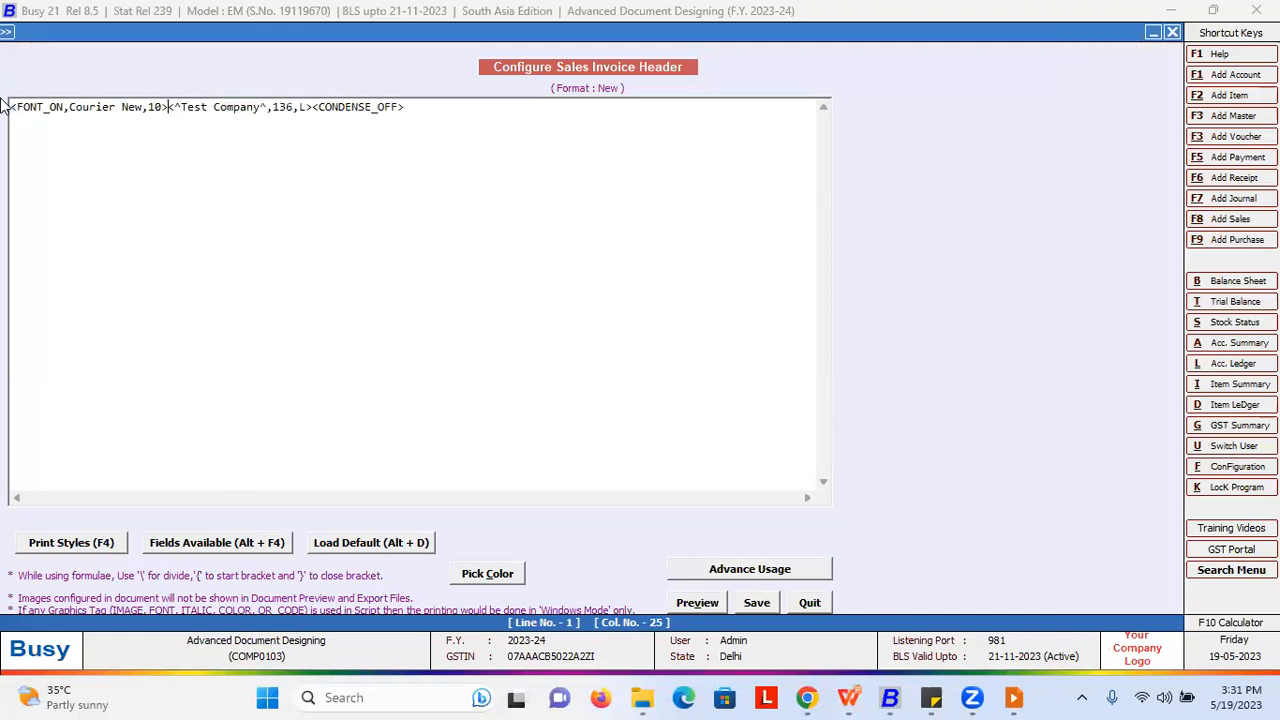
{"action": "left_click_drag", "start_coordinate": [170, 108], "coordinate": [3, 118]}
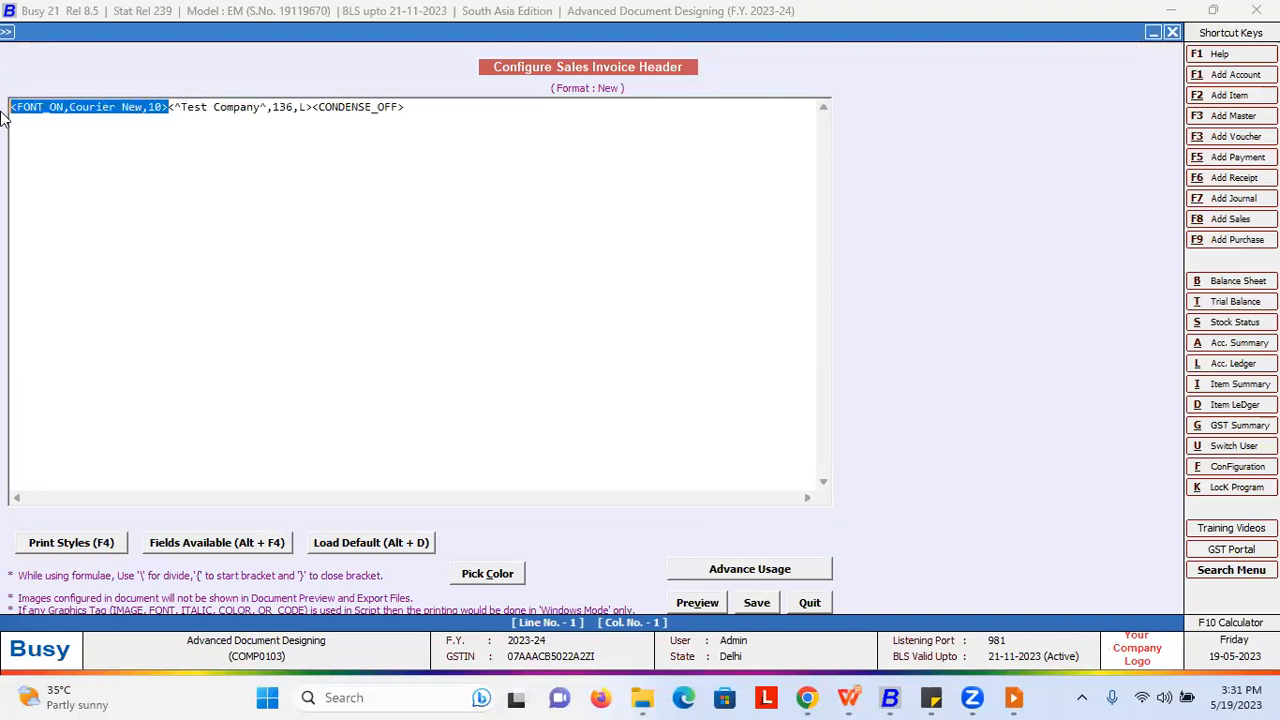
{"action": "key", "text": "Delete"}
Step: Insert the FONT18_ON print style in front of the Test Company field
{"action": "key", "text": "F4"}
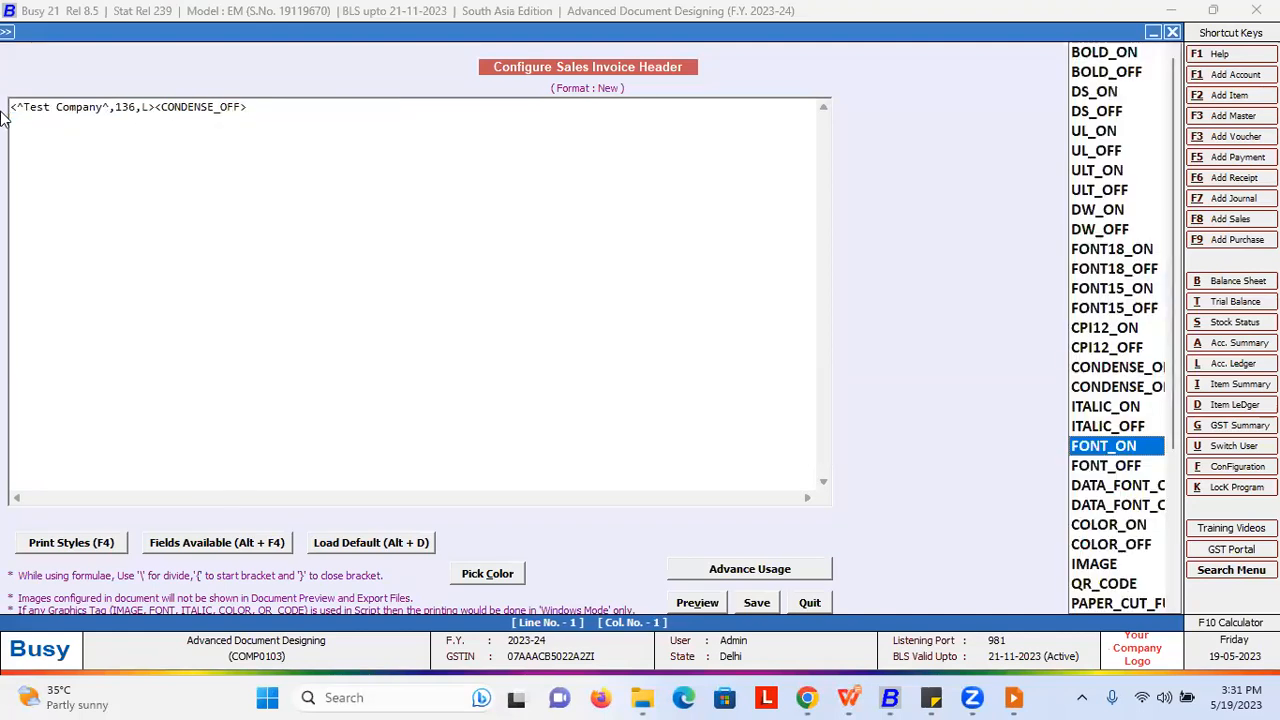
{"action": "key", "text": "Down"}
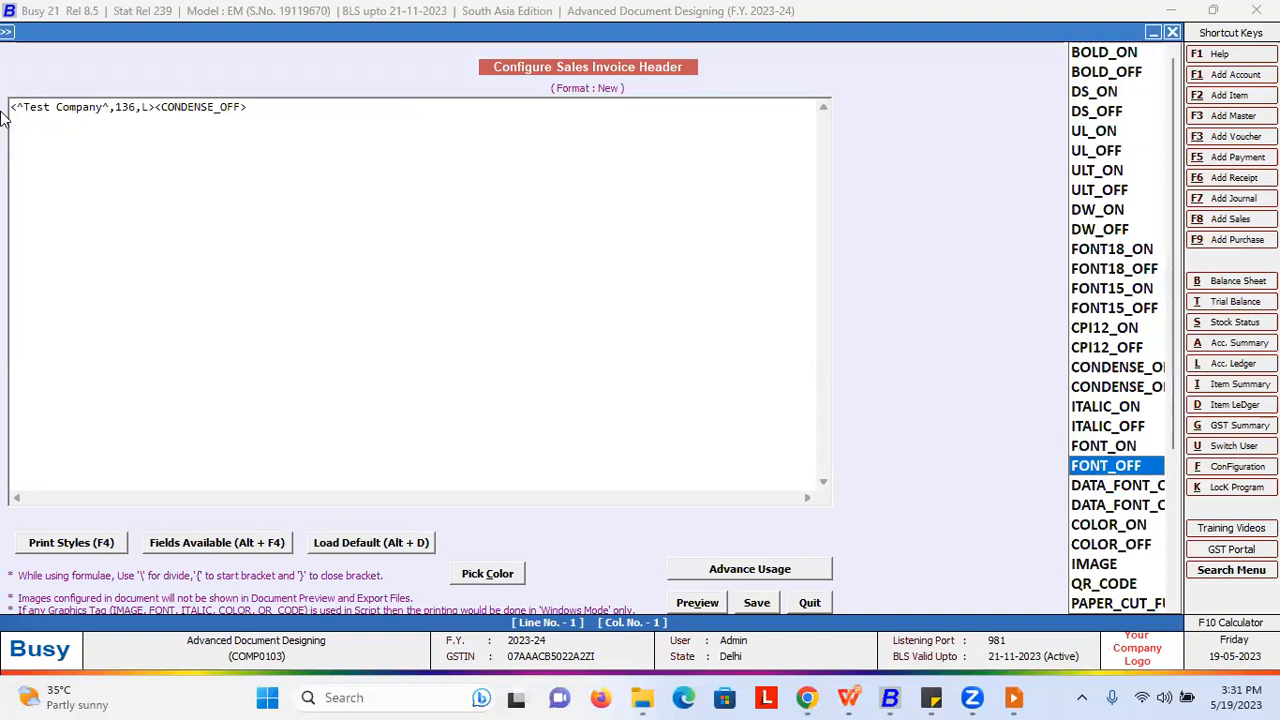
{"action": "key", "text": "Up"}
{"action": "key", "text": "Up"}
{"action": "key", "text": "Up"}
{"action": "key", "text": "Up"}
{"action": "key", "text": "Up"}
{"action": "key", "text": "Up"}
{"action": "key", "text": "Up"}
{"action": "key", "text": "Up"}
{"action": "key", "text": "Up"}
{"action": "key", "text": "Up"}
{"action": "key", "text": "Up"}
{"action": "key", "text": "Return"}
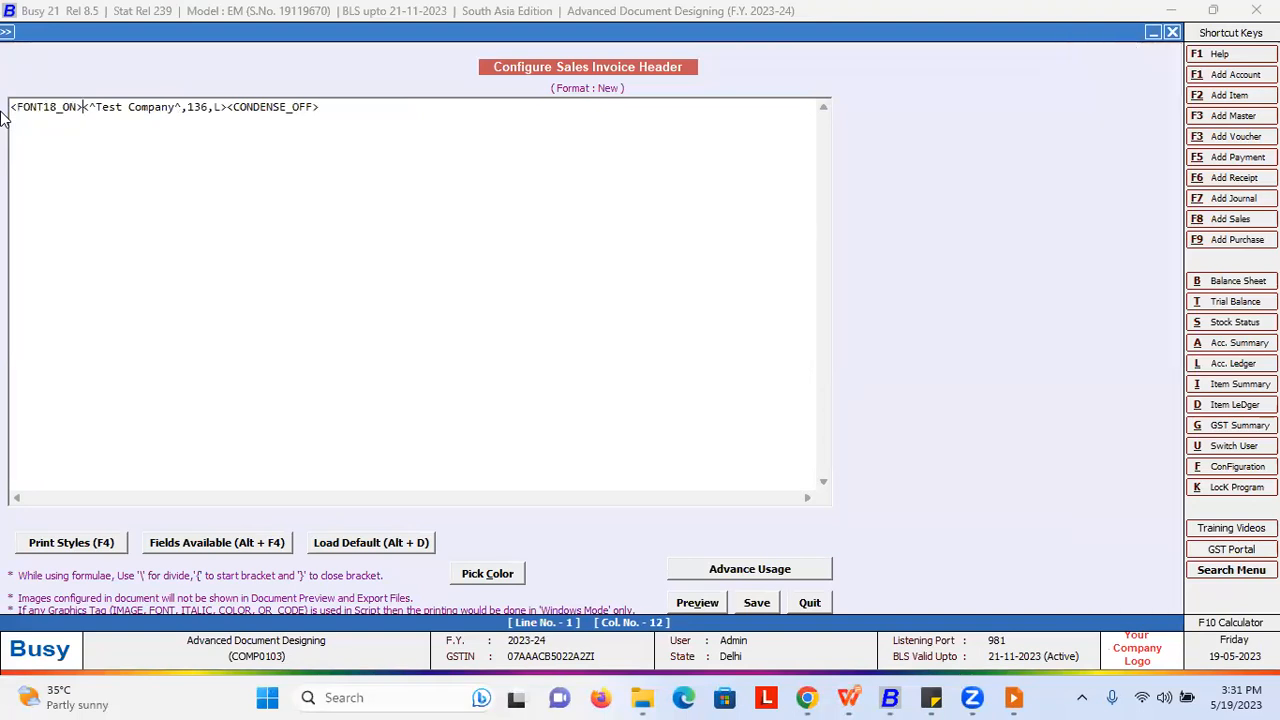
Step: Insert the FONT18_OFF print style directly after the Test Company field
{"action": "key", "text": "Right"}
{"action": "key", "text": "Right"}
{"action": "key", "text": "Right"}
{"action": "key", "text": "Right"}
{"action": "key", "text": "Right"}
{"action": "key", "text": "Right"}
{"action": "key", "text": "Right"}
{"action": "key", "text": "Right"}
{"action": "key", "text": "Right"}
{"action": "key", "text": "Right"}
{"action": "key", "text": "Right"}
{"action": "key", "text": "Right"}
{"action": "key", "text": "Right"}
{"action": "key", "text": "Right"}
{"action": "key", "text": "Right"}
{"action": "key", "text": "Right"}
{"action": "key", "text": "Right"}
{"action": "key", "text": "Right"}
{"action": "key", "text": "Right"}
{"action": "key", "text": "F4"}
{"action": "key", "text": "Down"}
{"action": "key", "text": "Return"}
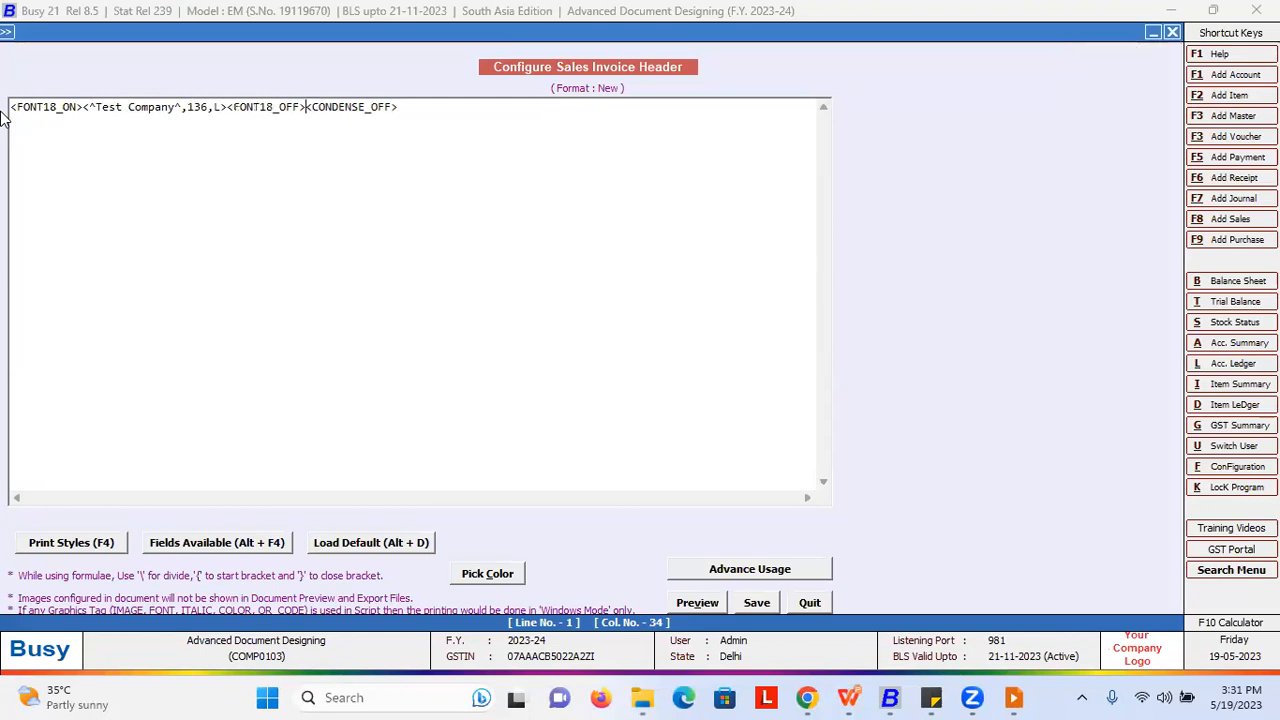
Step: Delete the leftover CONDENSE_OFF print style at the end of the line and preview the header
{"action": "key", "text": "Delete"}
{"action": "key", "text": "Delete"}
{"action": "key", "text": "Delete"}
{"action": "key", "text": "Delete"}
{"action": "key", "text": "Delete"}
{"action": "key", "text": "Delete"}
{"action": "key", "text": "Delete"}
{"action": "key", "text": "Delete"}
{"action": "key", "text": "Delete"}
{"action": "key", "text": "Delete"}
{"action": "key", "text": "Delete"}
{"action": "key", "text": "Delete"}
{"action": "key", "text": "Delete"}
{"action": "key", "text": "Delete"}
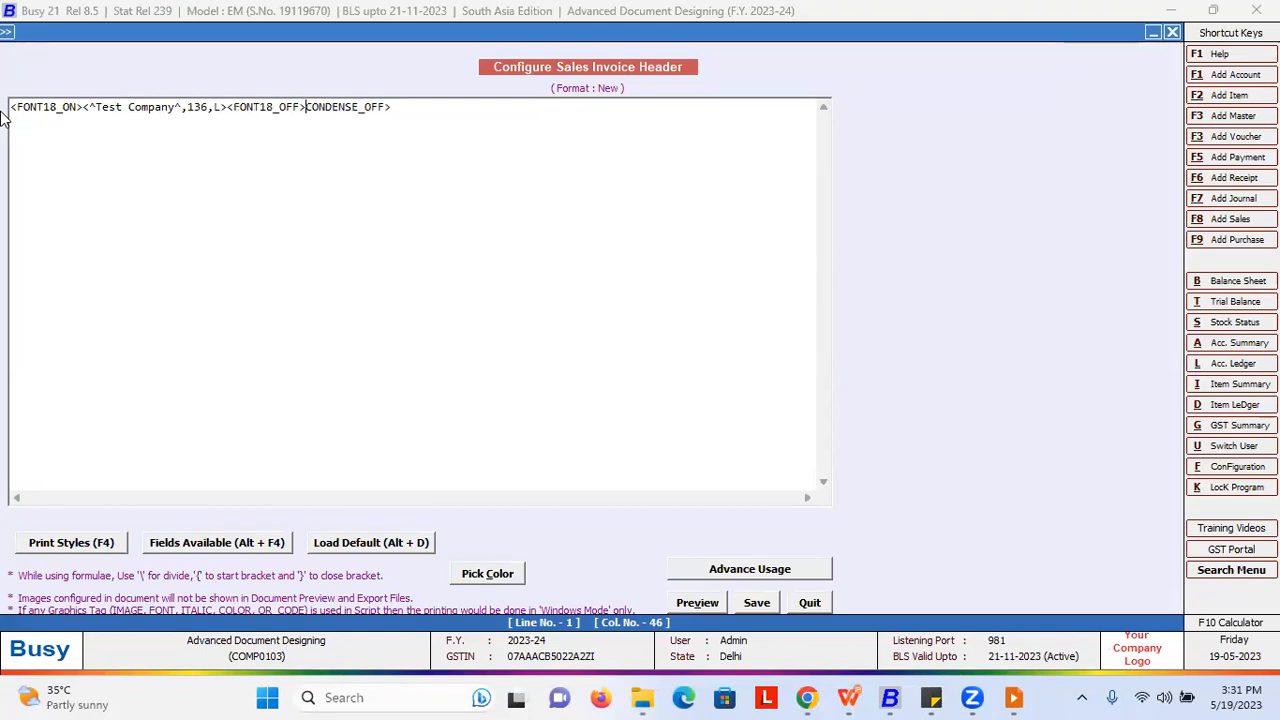
{"action": "left_click", "coordinate": [699, 602]}
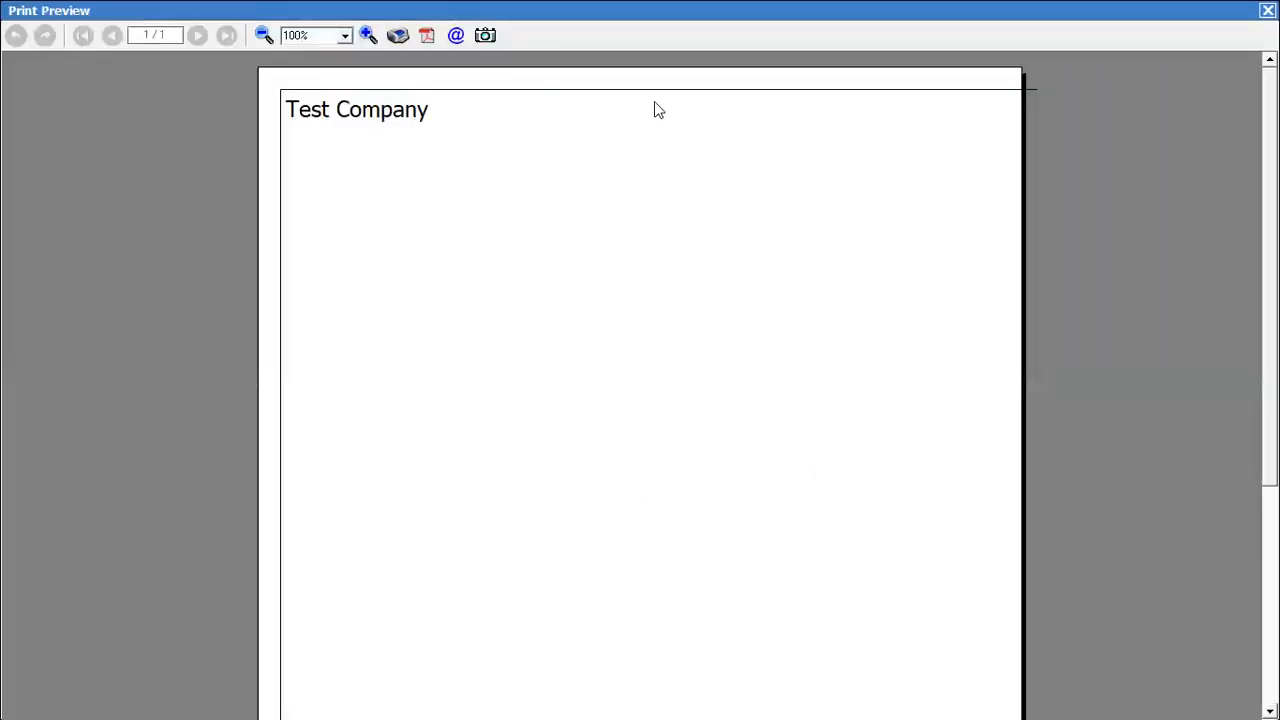
Step: Try a Test Company field width of 66 characters with the FONT18 style and preview the header
{"action": "left_click", "coordinate": [1267, 10]}
{"action": "left_click_drag", "start_coordinate": [205, 108], "coordinate": [192, 111]}
{"action": "type", "text": "6"}
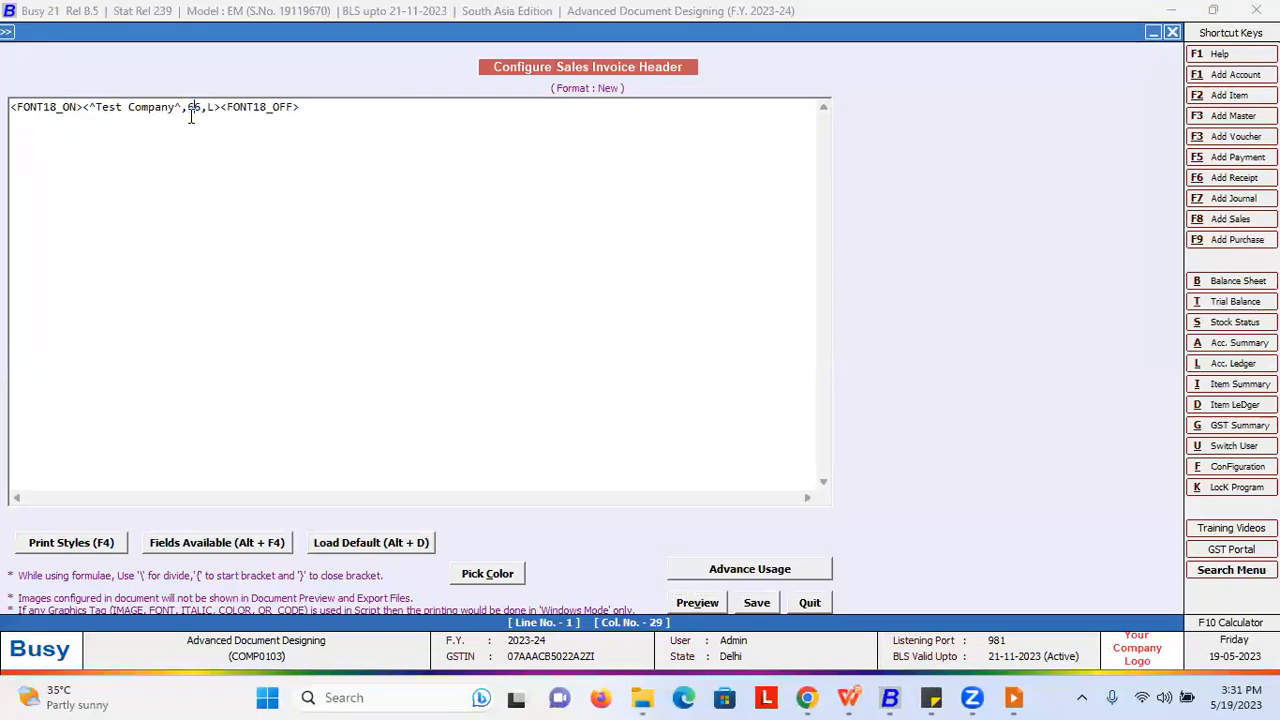
{"action": "left_click", "coordinate": [690, 597]}
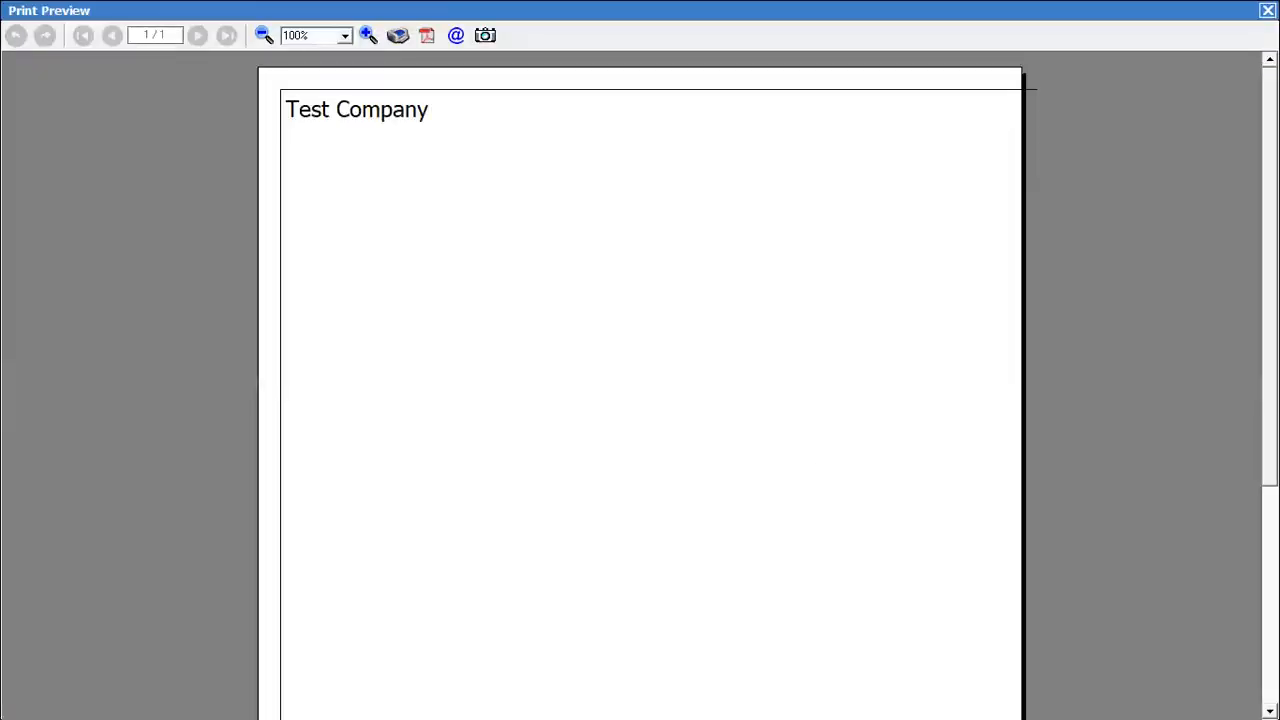
Step: Try a Test Company field width of 60 characters and preview the header
{"action": "key", "text": "Escape"}
{"action": "left_click", "coordinate": [200, 110]}
{"action": "key", "text": "BackSpace"}
{"action": "type", "text": "0"}
{"action": "left_click", "coordinate": [704, 600]}
Step: Set the Test Company field width to 55 characters and preview the header
{"action": "key", "text": "Escape"}
{"action": "left_click_drag", "start_coordinate": [205, 110], "coordinate": [188, 111]}
{"action": "type", "text": "80"}
{"action": "left_click", "coordinate": [700, 602]}
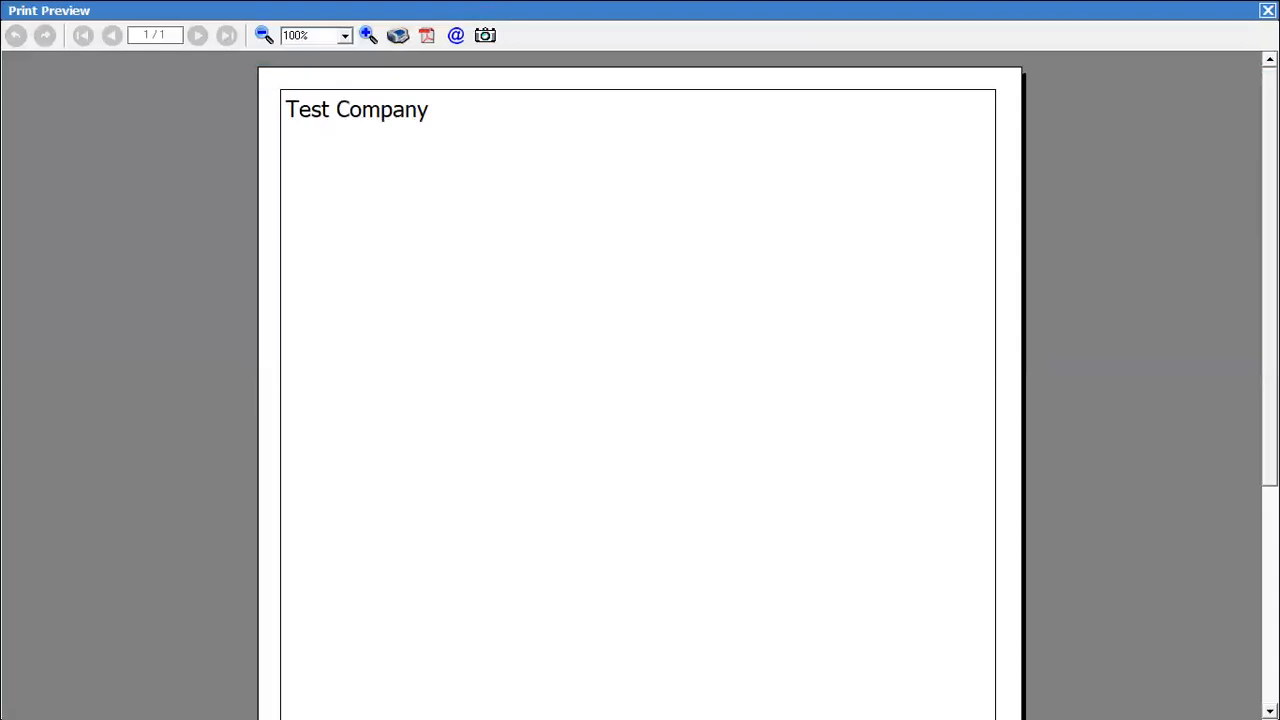
Step: Change the print styles around the Test Company field to FONT15_ON and FONT15_OFF and preview the header
{"action": "key", "text": "Escape"}
{"action": "left_click", "coordinate": [273, 108]}
{"action": "key", "text": "BackSpace"}
{"action": "type", "text": "55,L><FONT15_OFF>"}
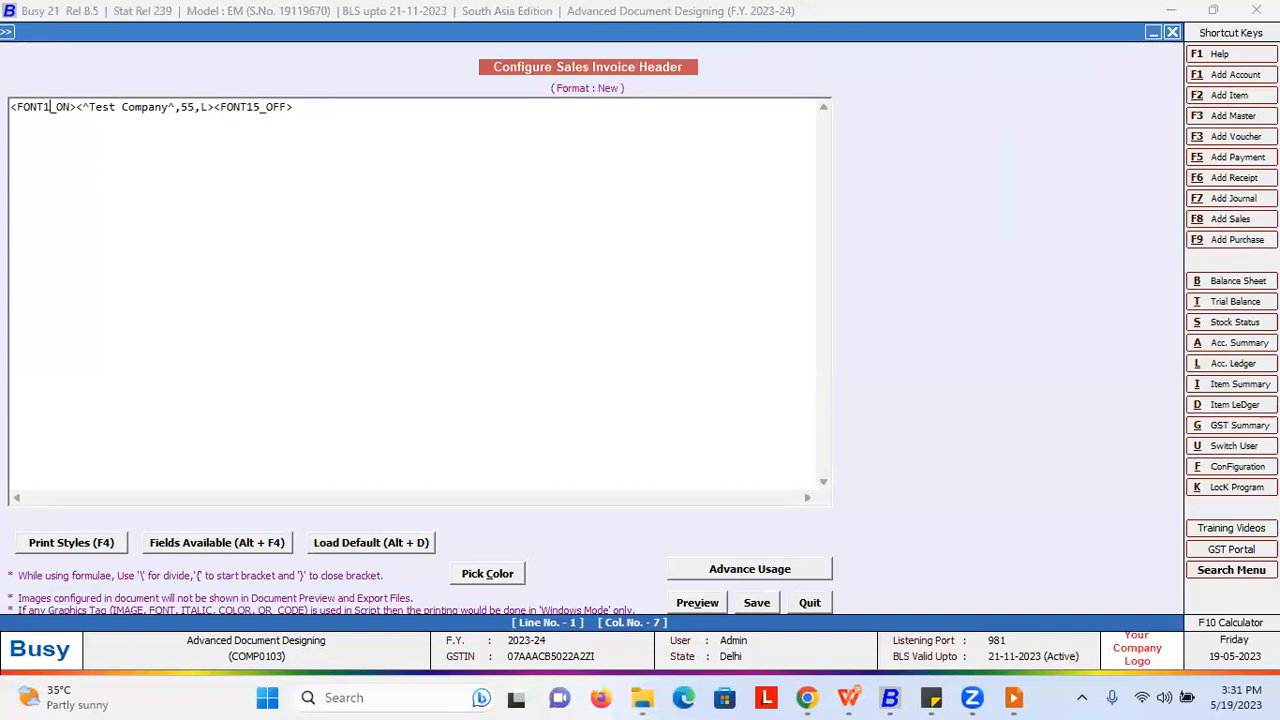
{"action": "left_click", "coordinate": [697, 602]}
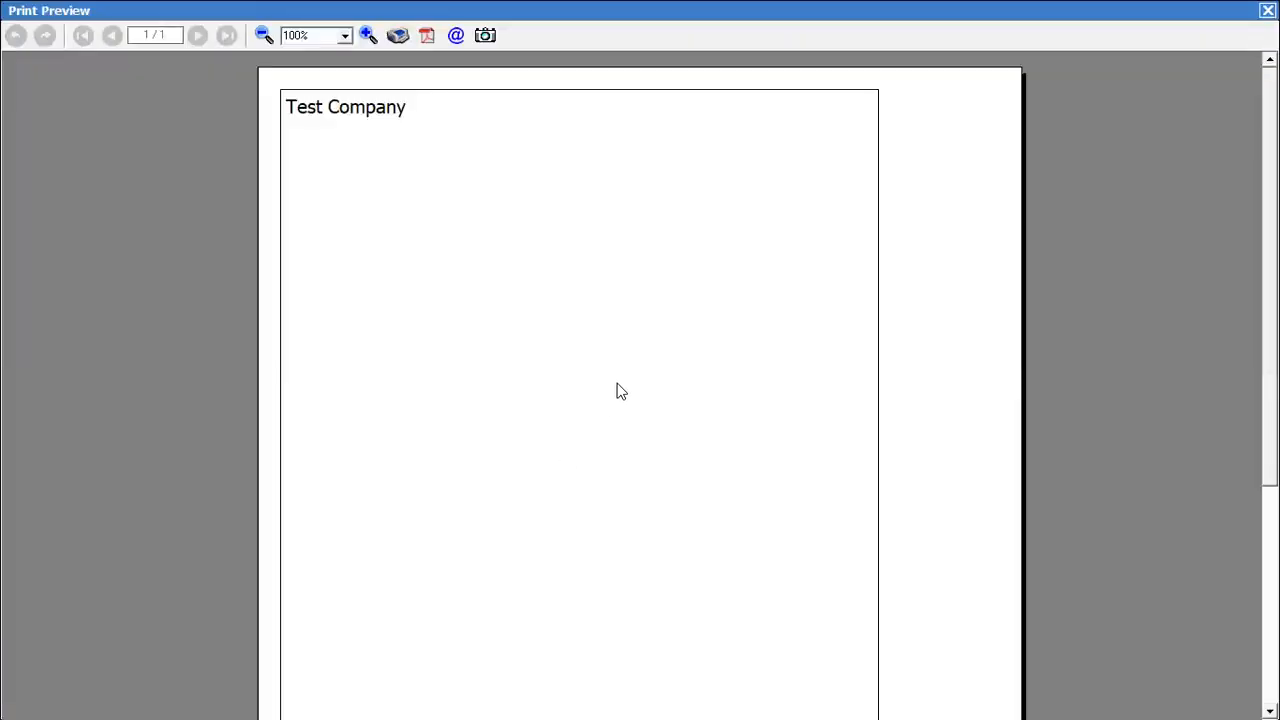
Step: Set the Test Company field width to 66 characters for the FONT15 style and preview the header
{"action": "key", "text": "Escape"}
{"action": "double_click", "coordinate": [193, 107]}
{"action": "type", "text": "66"}
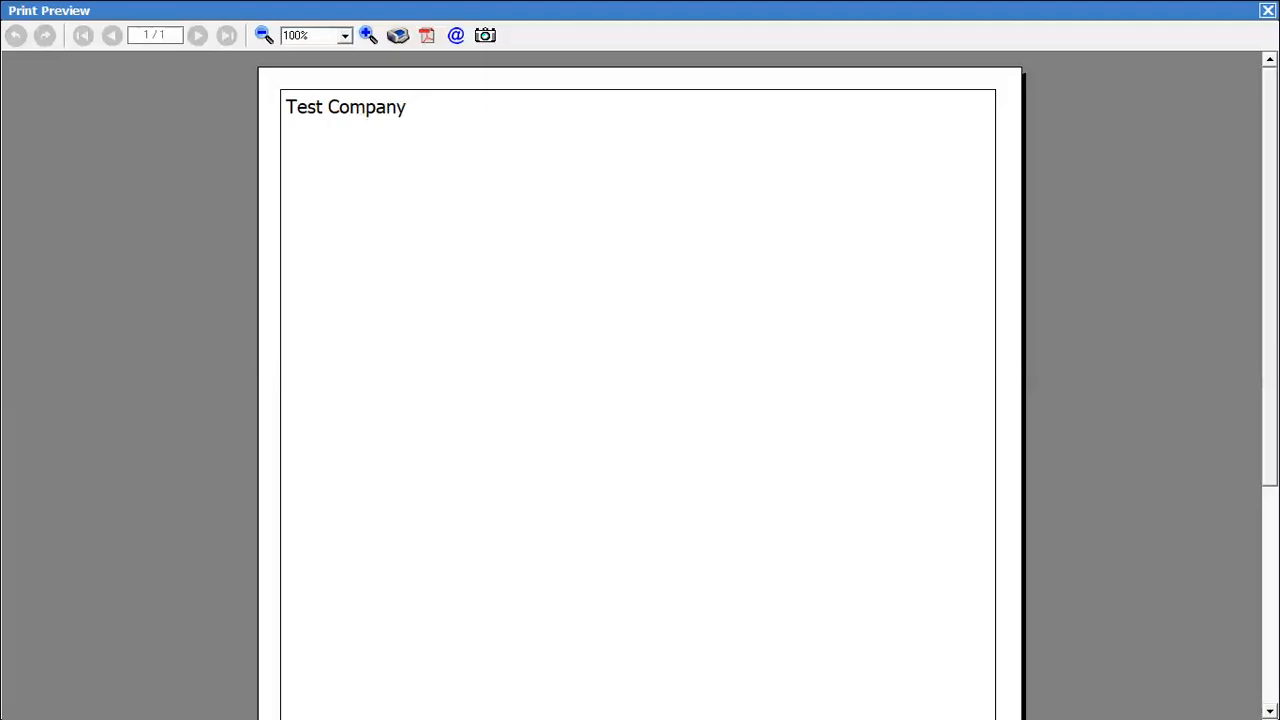
{"action": "key", "text": "Escape"}
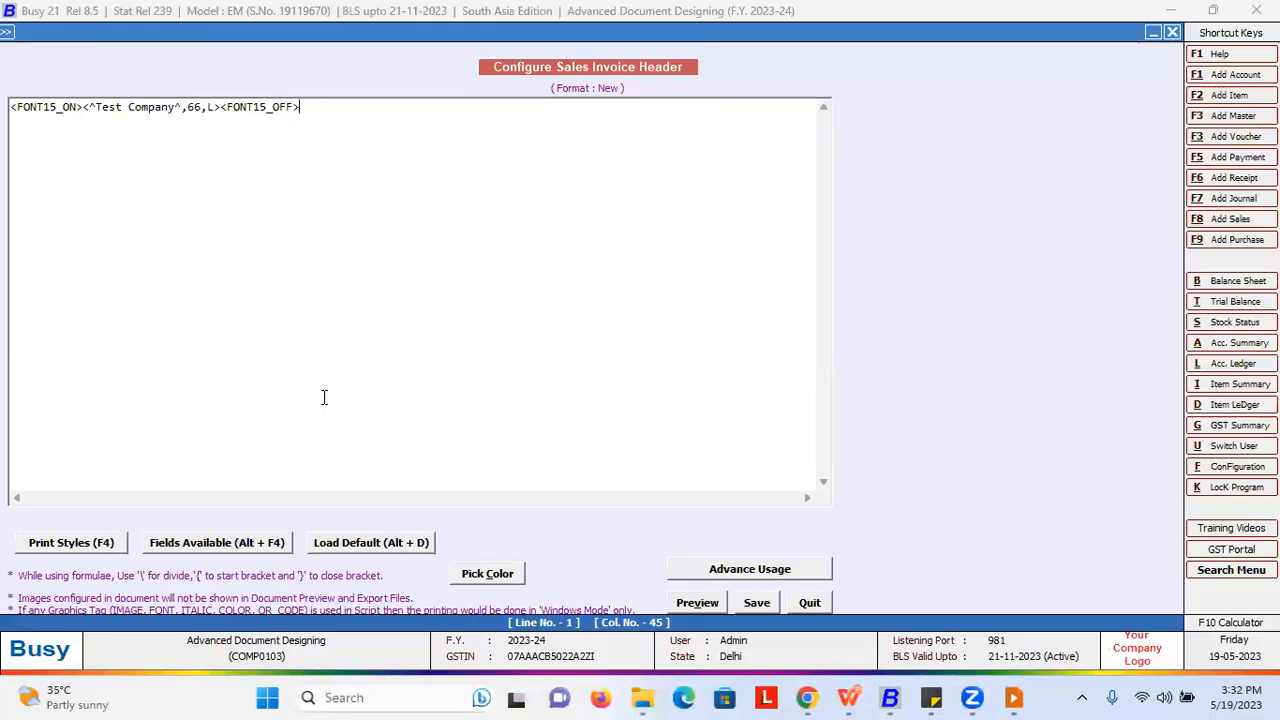
Step: Add the vertical line tag <BLV,A> on a new line below the Test Company field and preview the full page
{"action": "key", "text": "Return"}
{"action": "type", "text": "<BL"}
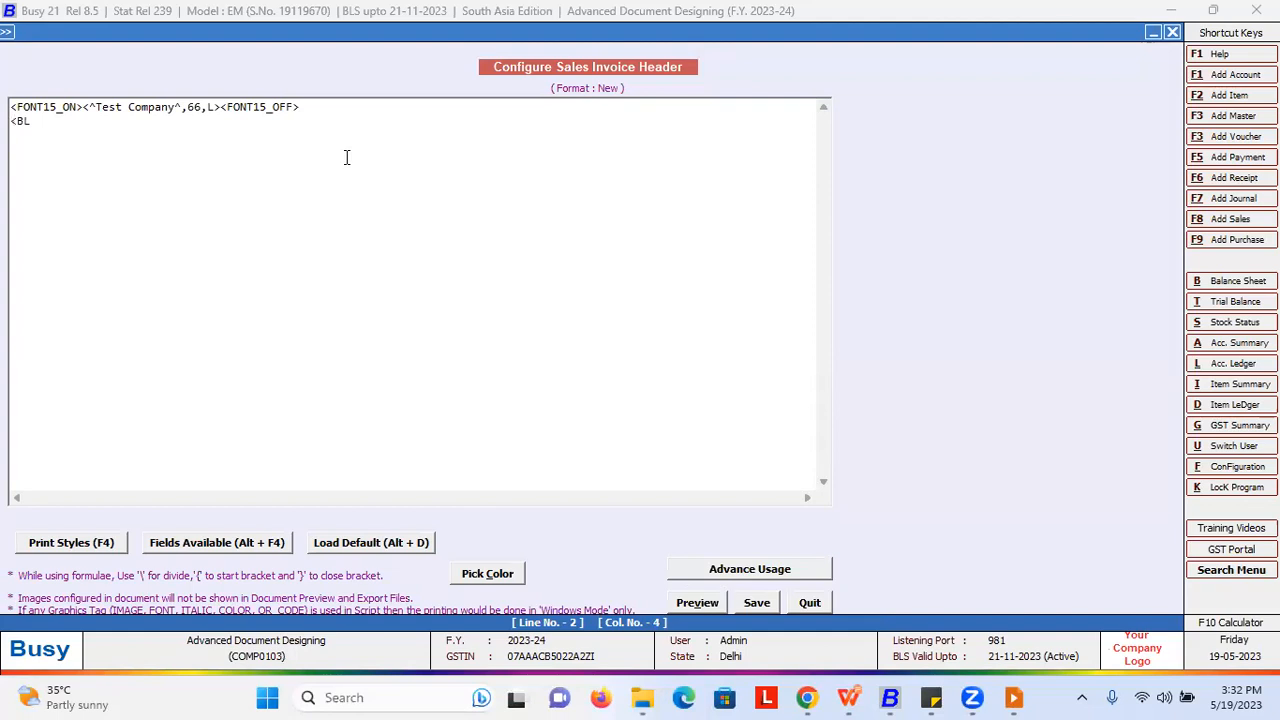
{"action": "type", "text": "V,A>"}
{"action": "left_click", "coordinate": [697, 602]}
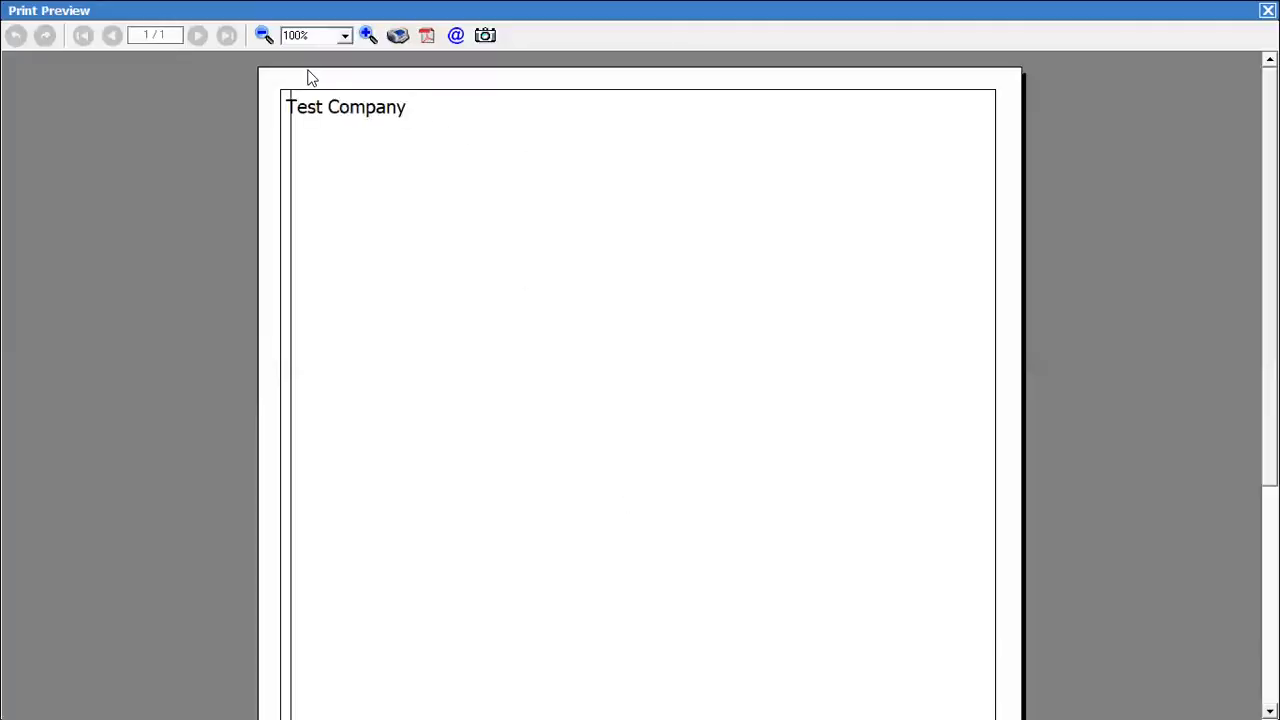
{"action": "scroll", "coordinate": [640, 380], "scroll_direction": "down", "scroll_amount": 5}
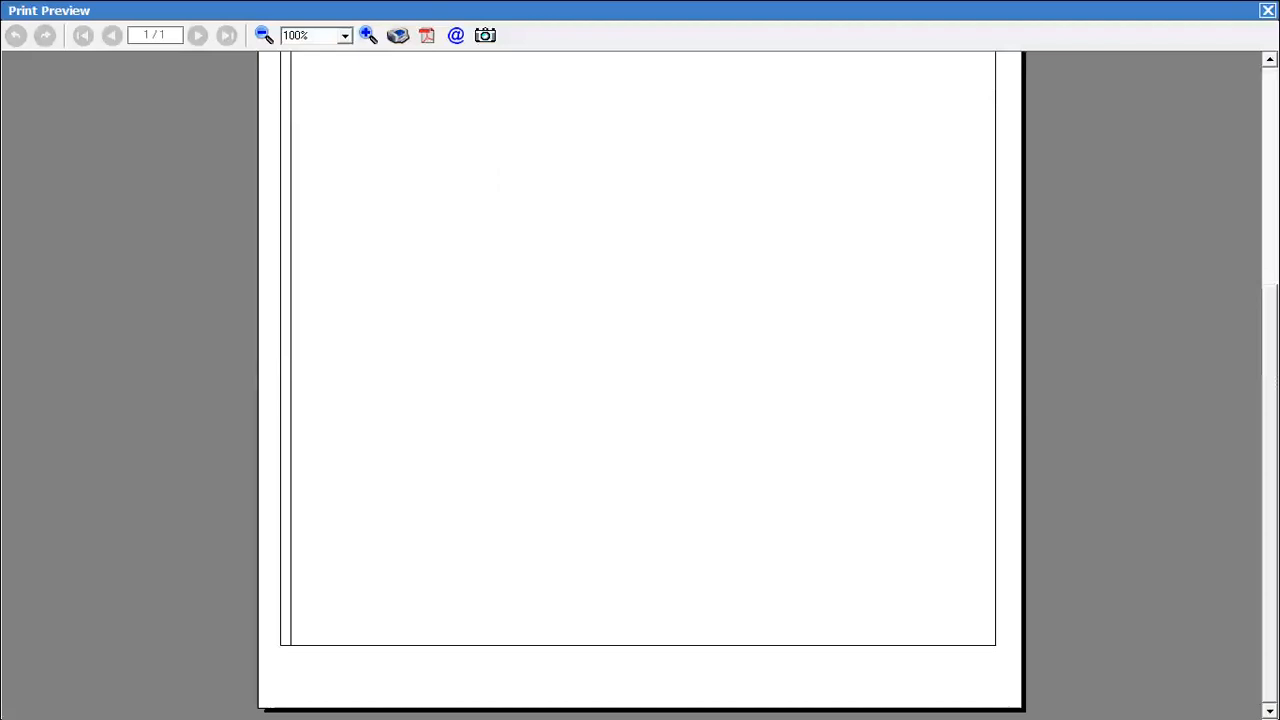
{"action": "scroll", "coordinate": [340, 130], "scroll_direction": "up", "scroll_amount": 5}
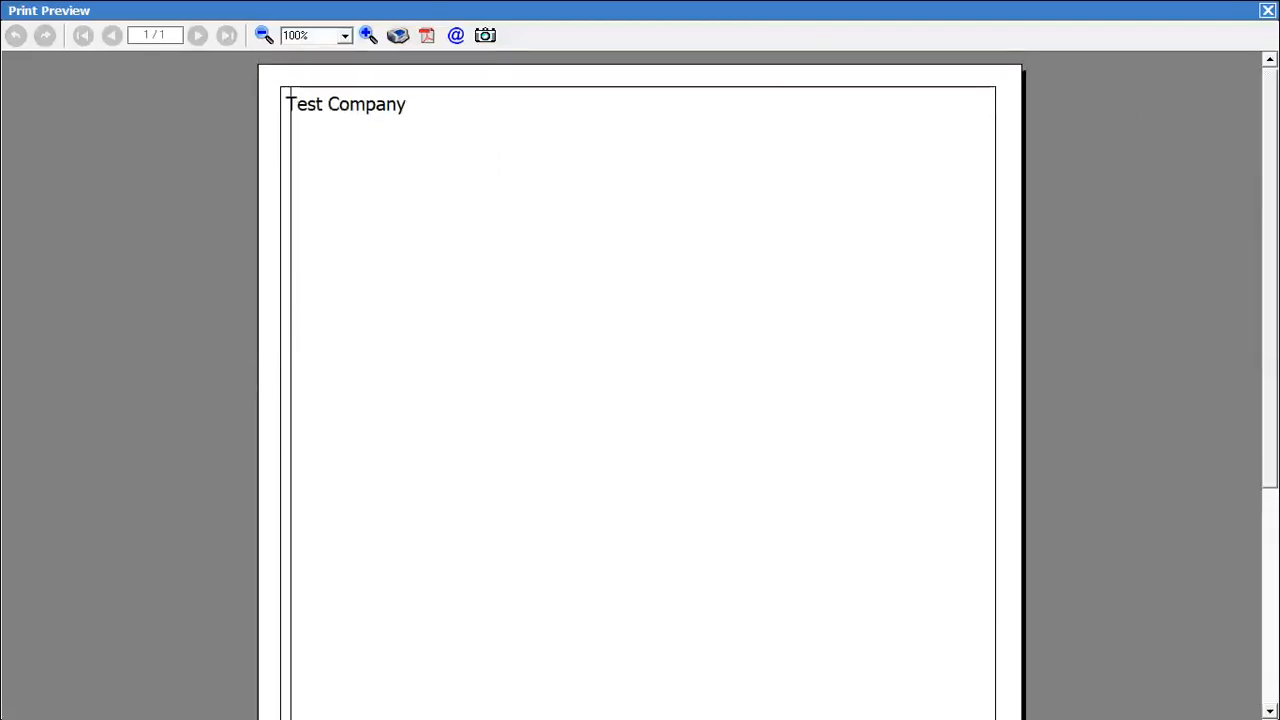
Step: Add the horizontal line tag <BLH,F> below the <BLV,A> tag and preview the header
{"action": "key", "text": "Escape"}
{"action": "left_click", "coordinate": [59, 183]}
{"action": "key", "text": "Return"}
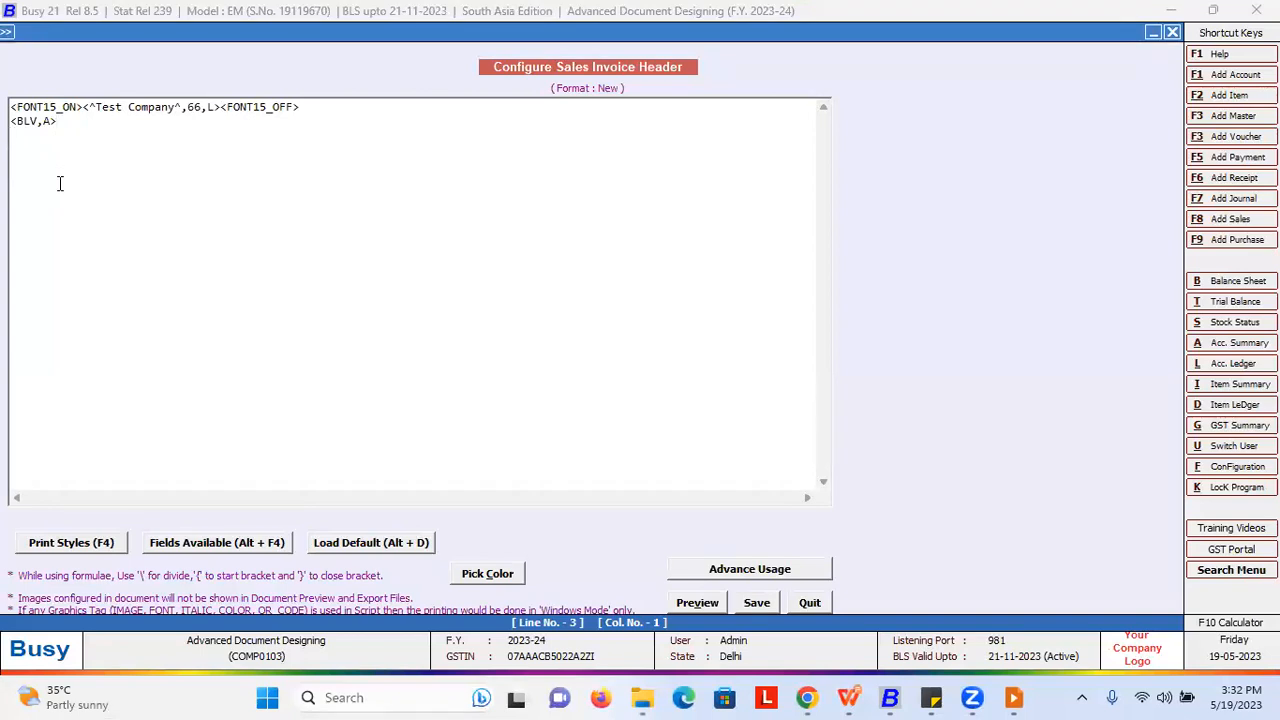
{"action": "type", "text": "<BLH,F>"}
{"action": "left_click", "coordinate": [697, 602]}
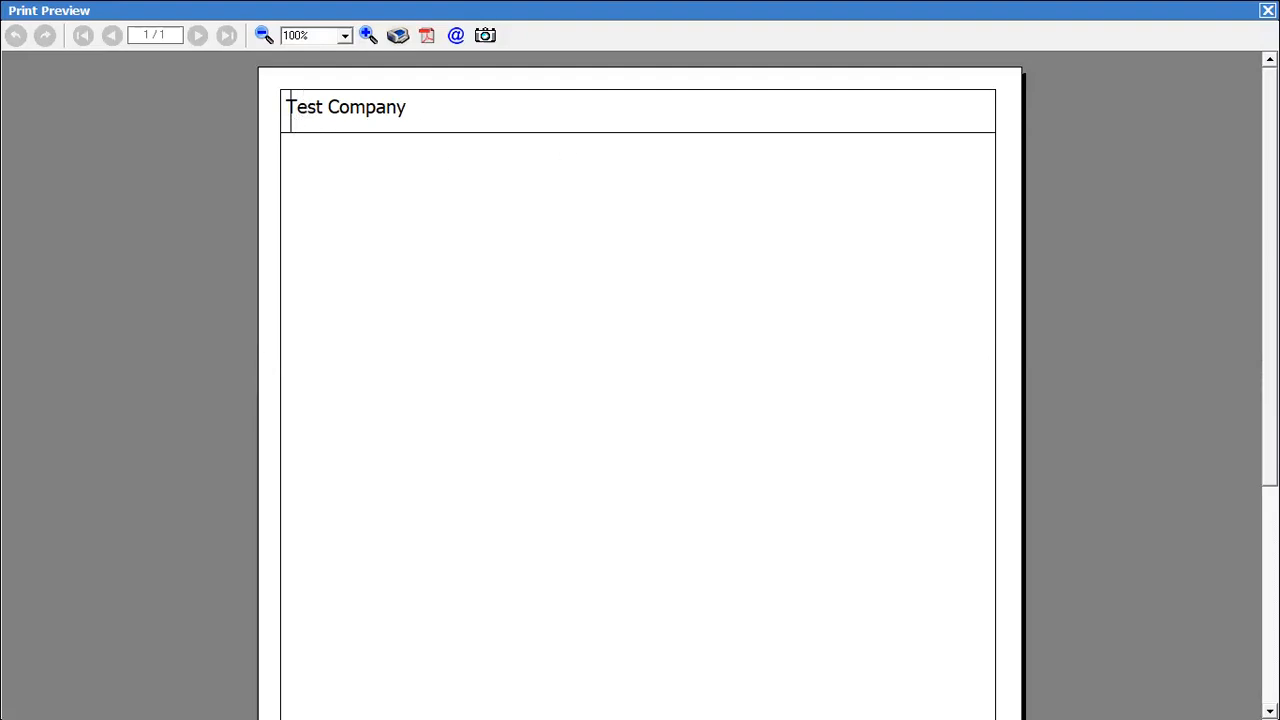
Step: Delete the <BLH,F> horizontal line tag from the header script
{"action": "key", "text": "Escape"}
{"action": "left_click_drag", "start_coordinate": [59, 121], "coordinate": [8, 121]}
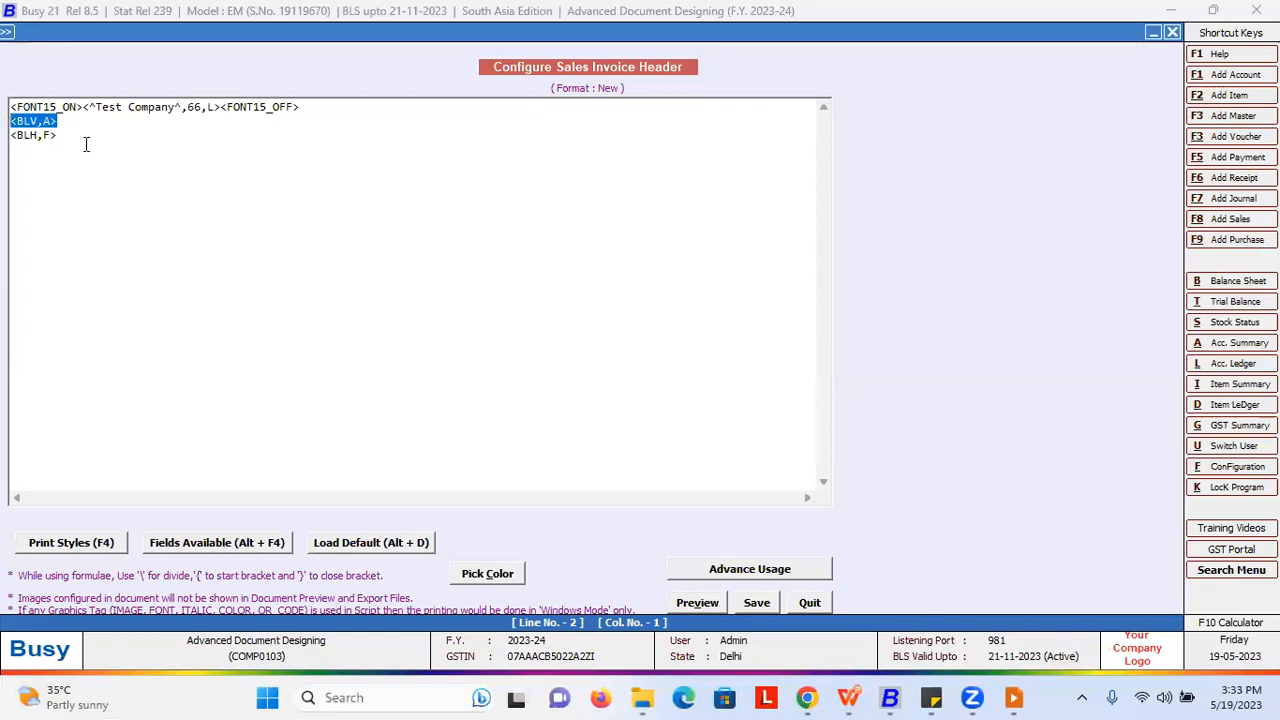
{"action": "left_click_drag", "start_coordinate": [86, 138], "coordinate": [8, 136]}
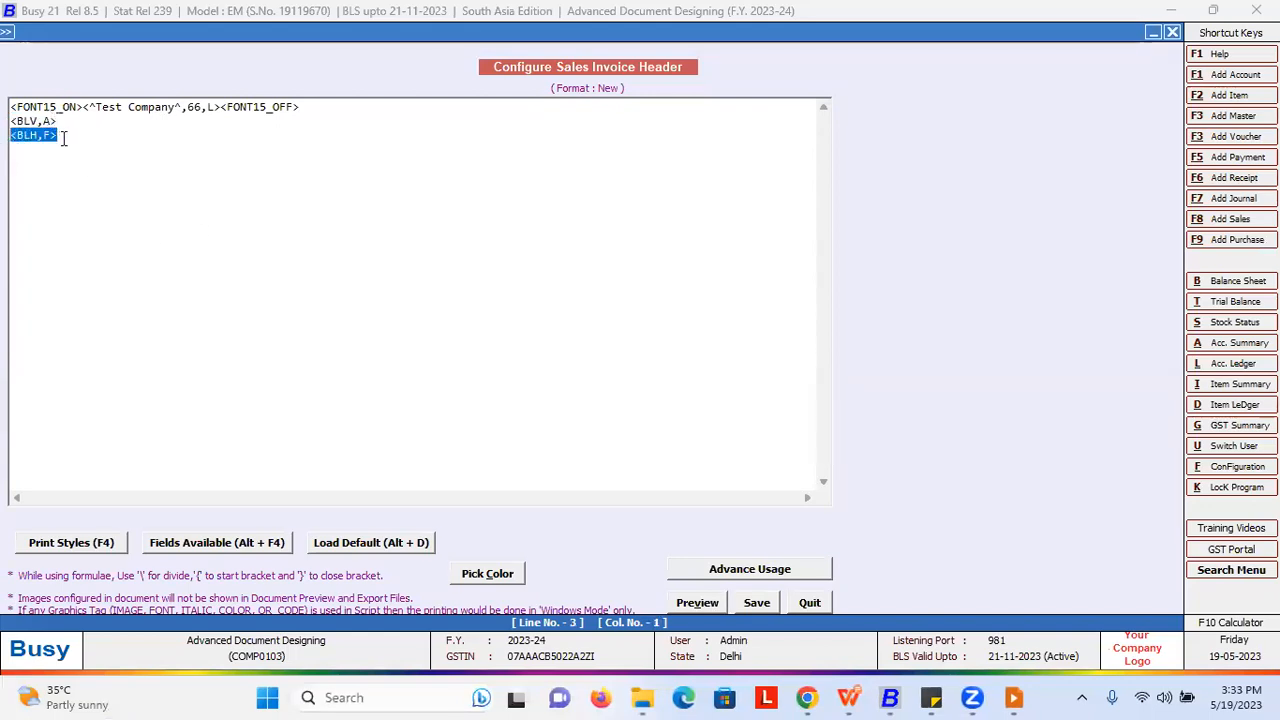
{"action": "key", "text": "Delete"}
Step: Change the vertical line tag to <BLV,F> and preview the header
{"action": "left_click_drag", "start_coordinate": [54, 121], "coordinate": [44, 121]}
{"action": "type", "text": "F"}
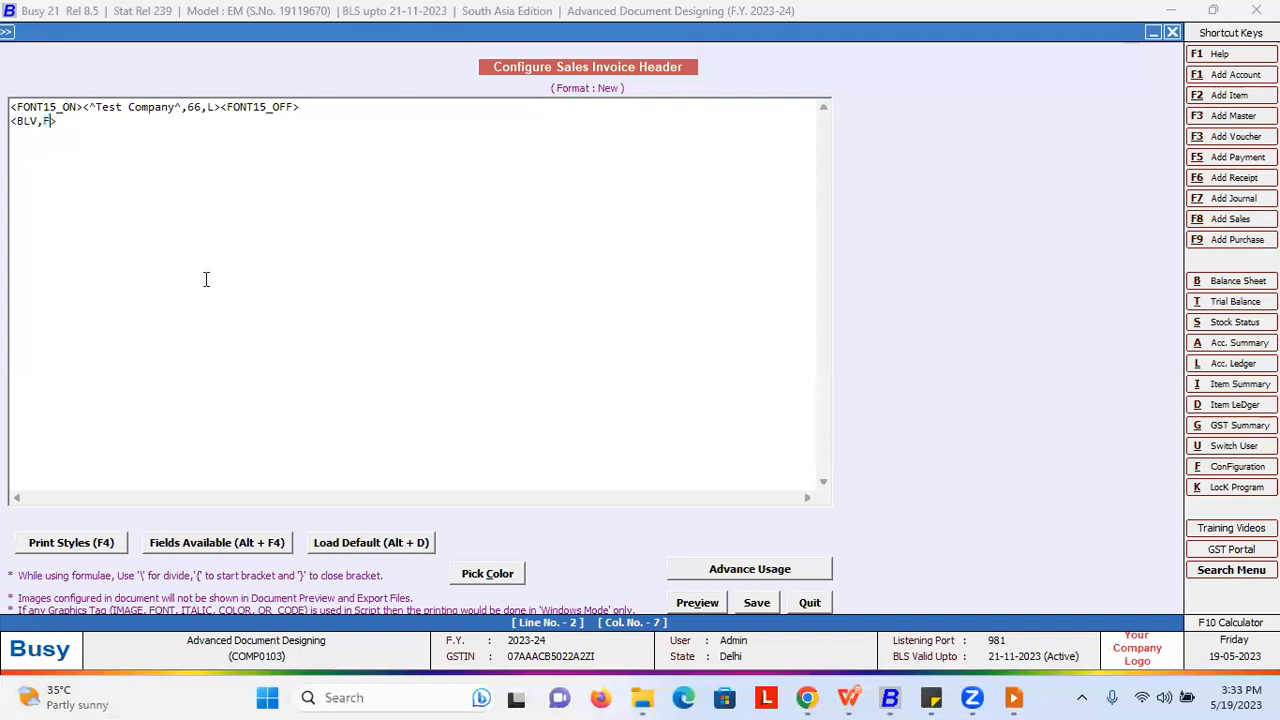
{"action": "left_click", "coordinate": [705, 605]}
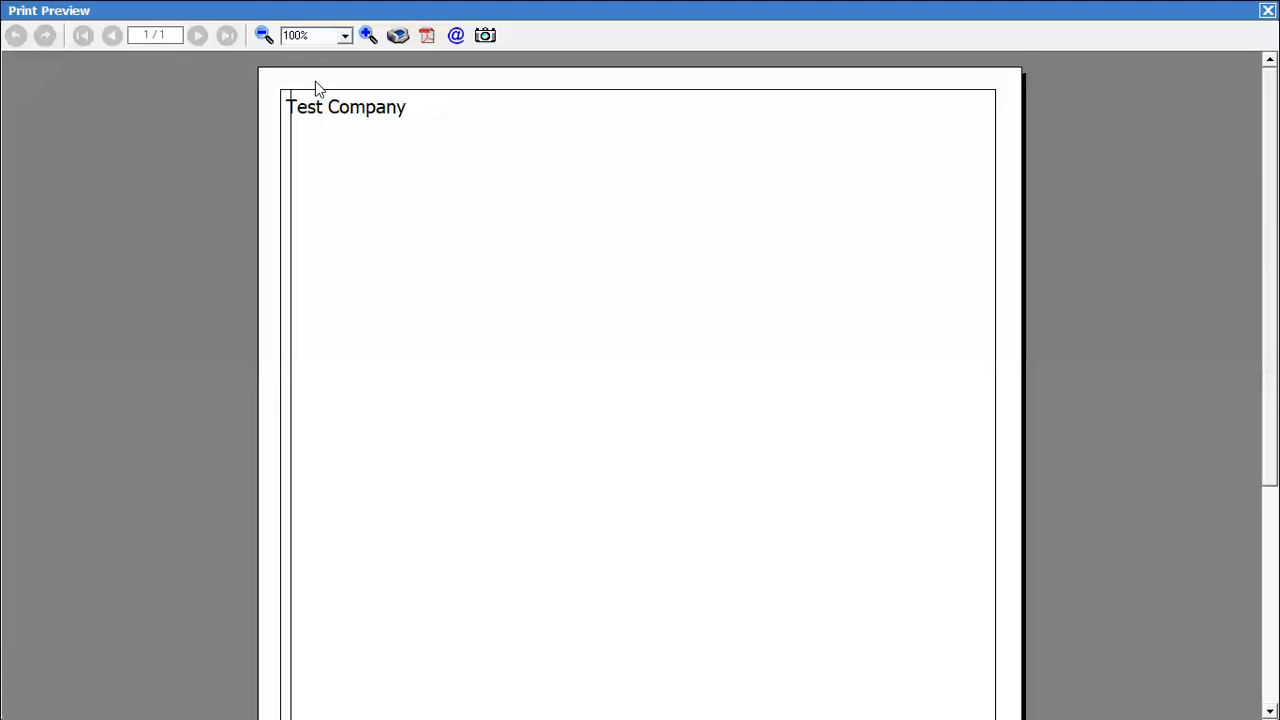
Step: Add the horizontal line tag <BLH,F> on a new line below the <BLV,F> tag and preview the full page
{"action": "scroll", "coordinate": [640, 390], "scroll_direction": "down", "scroll_amount": 3}
{"action": "scroll", "coordinate": [640, 390], "scroll_direction": "up", "scroll_amount": 3}
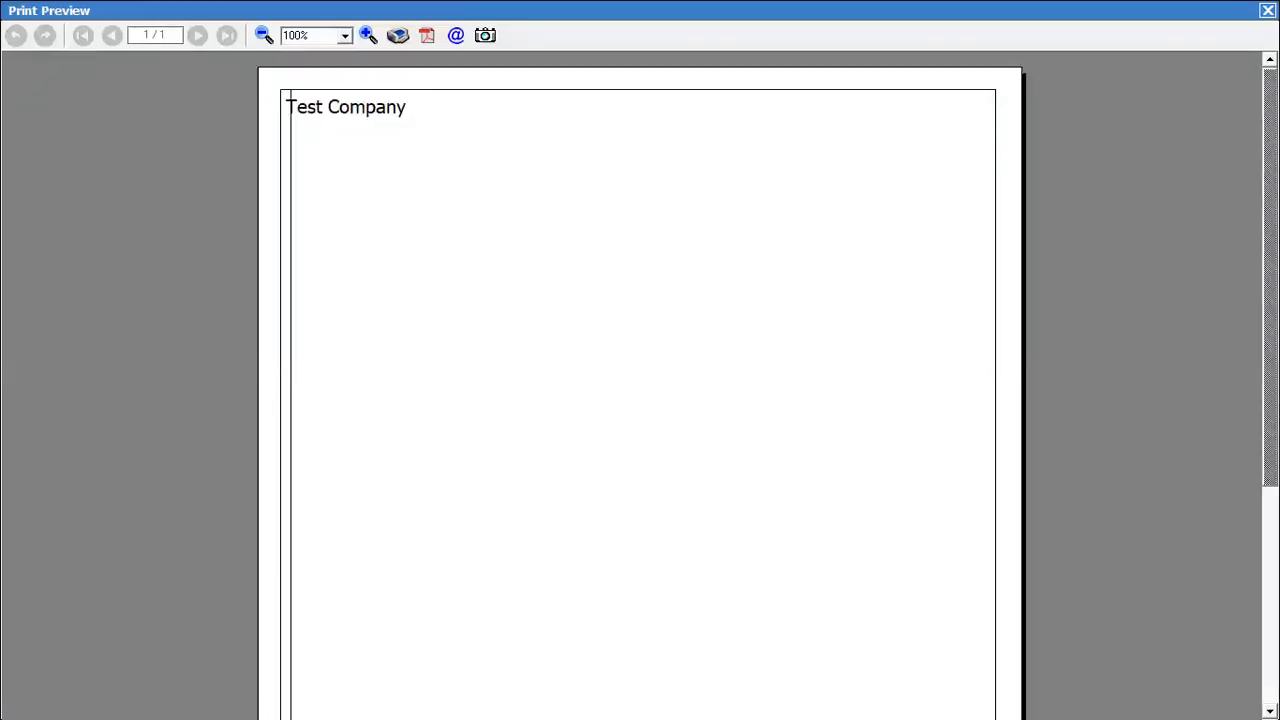
{"action": "key", "text": "Escape"}
{"action": "type", "text": "<BLH,F>"}
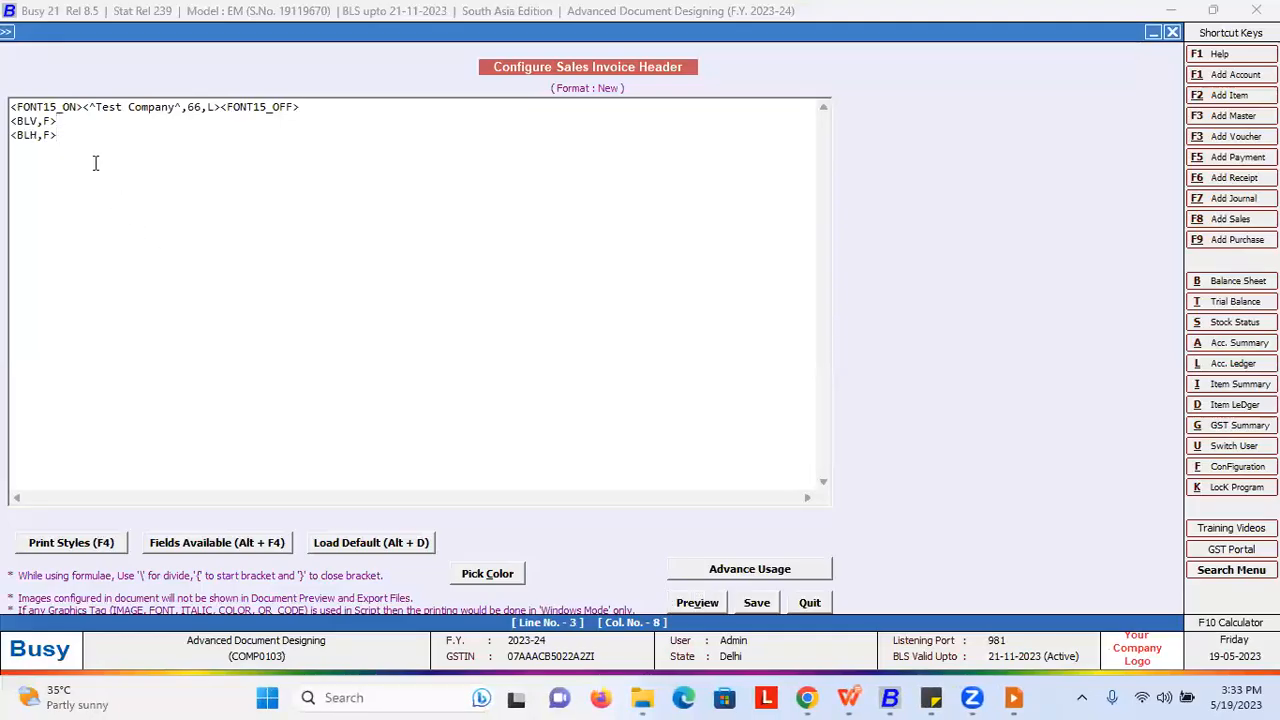
{"action": "left_click", "coordinate": [690, 604]}
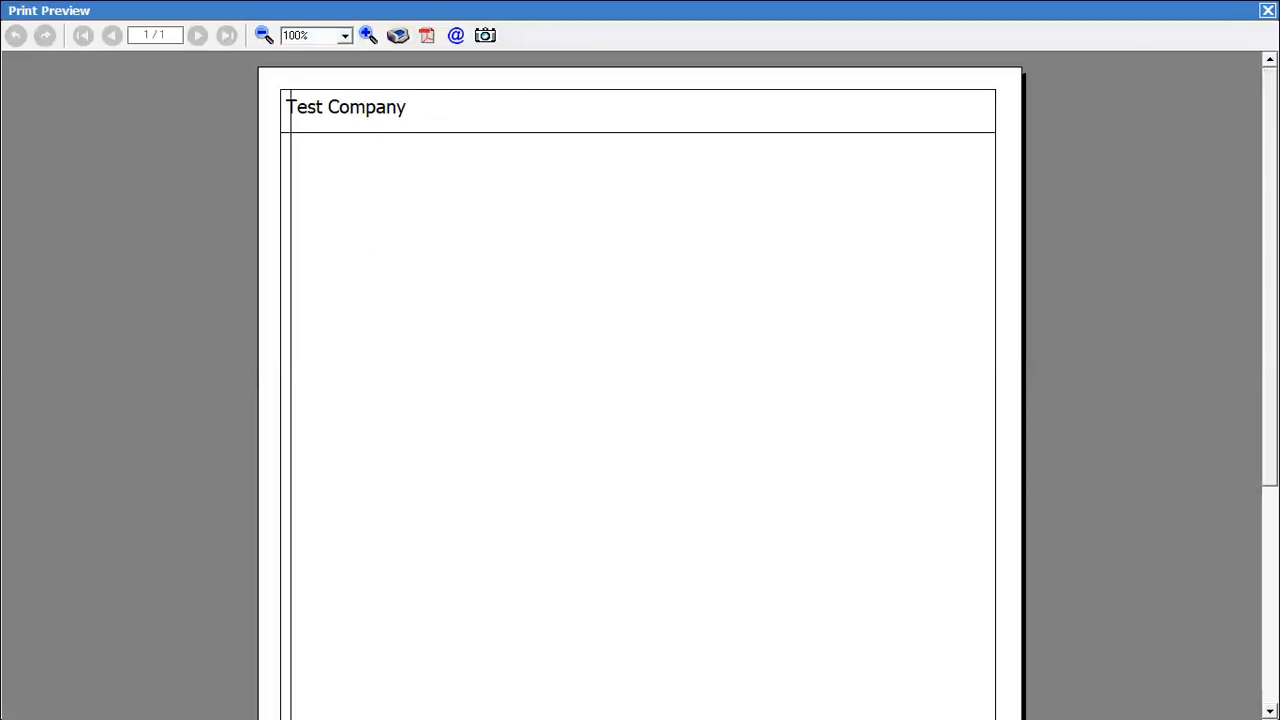
{"action": "scroll", "coordinate": [640, 400], "scroll_direction": "down", "scroll_amount": 5}
{"action": "scroll", "coordinate": [640, 400], "scroll_direction": "up", "scroll_amount": 5}
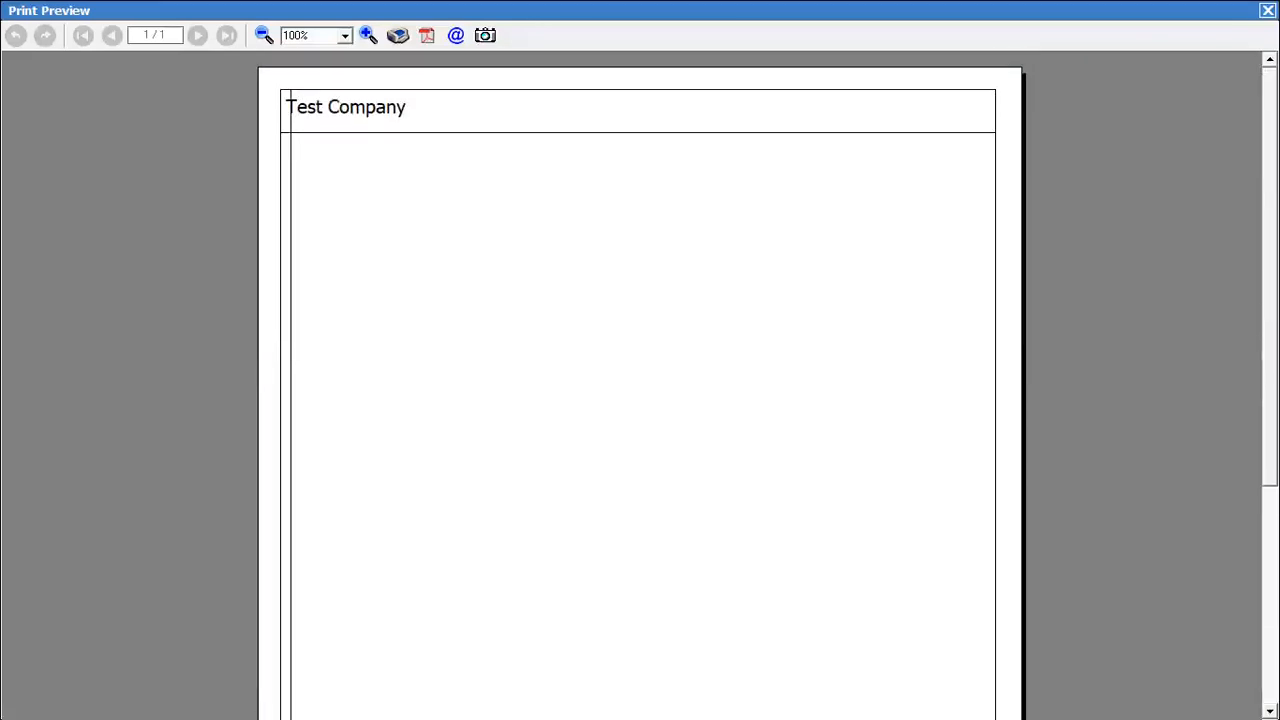
{"action": "key", "text": "Escape"}
Step: Delete the <BLV,F> vertical line tag from the header script
{"action": "left_click", "coordinate": [62, 121]}
{"action": "key", "text": "Left"}
{"action": "key", "text": "BackSpace"}
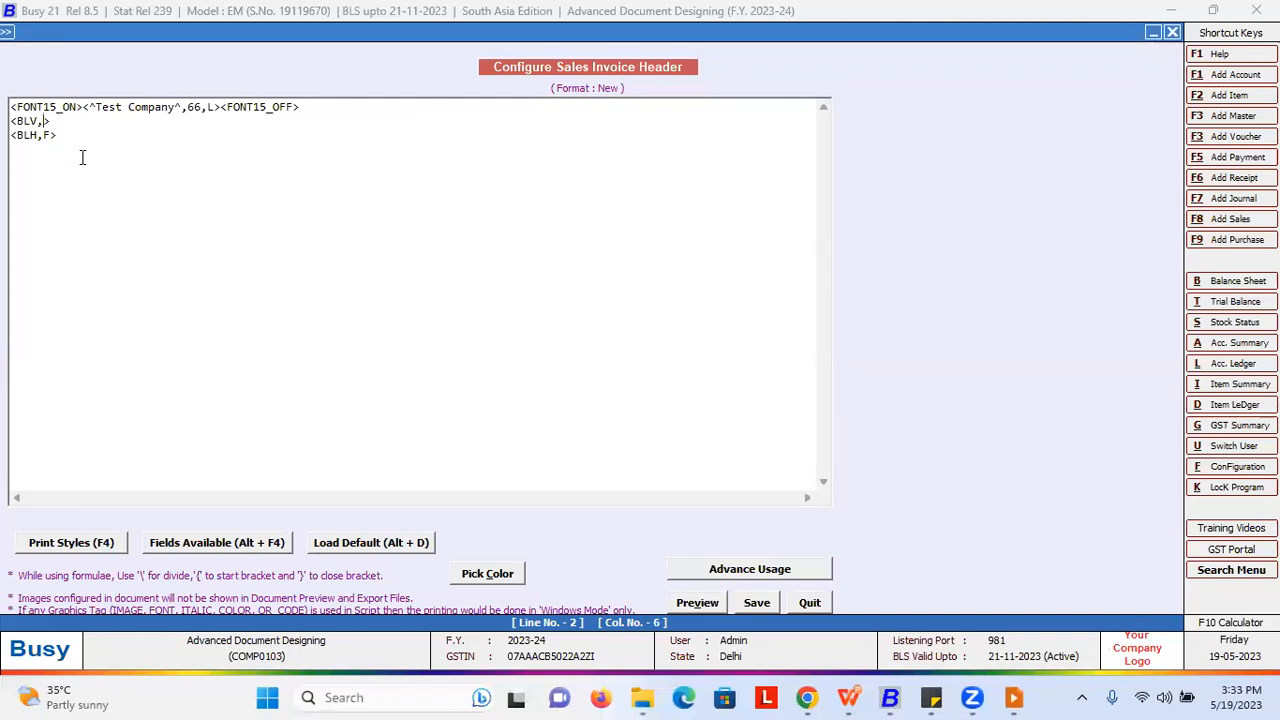
{"action": "left_click_drag", "start_coordinate": [76, 120], "coordinate": [6, 120]}
{"action": "key", "text": "Delete"}
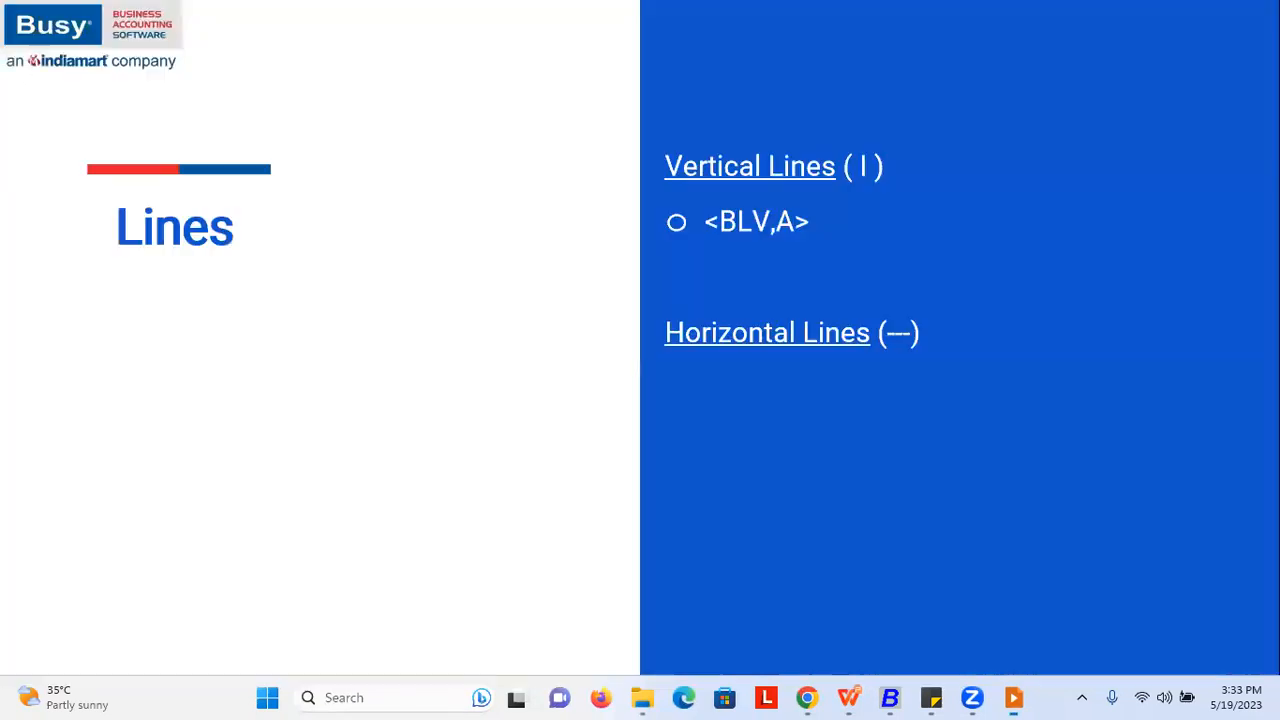
Step: Reveal the <BLV,F> and <BLH,A> entries on the Lines slide and switch back to Busy
{"action": "key", "text": "Right"}
{"action": "key", "text": "Right"}
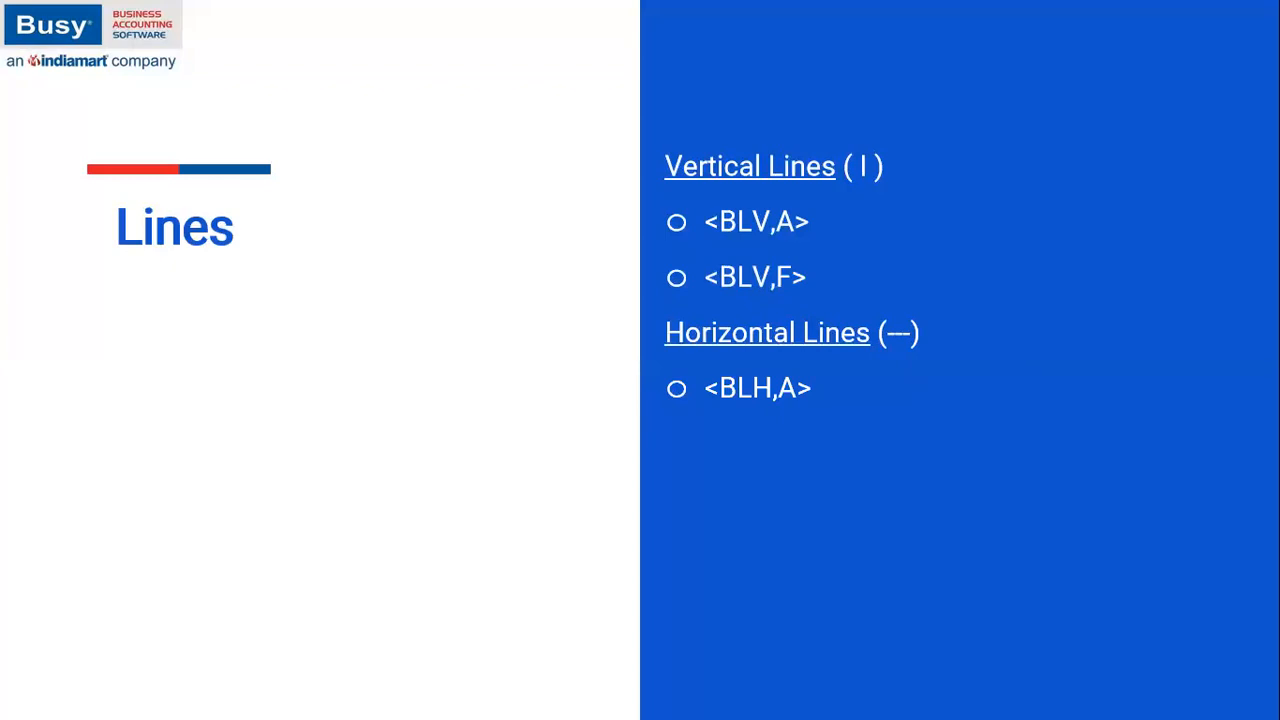
{"action": "key", "text": "alt+Tab"}
{"action": "key", "text": "alt+Tab"}
Step: Change the horizontal line tag to <BLH,A> and preview the header
{"action": "left_click", "coordinate": [52, 135]}
{"action": "key", "text": "BackSpace"}
{"action": "type", "text": "A>"}
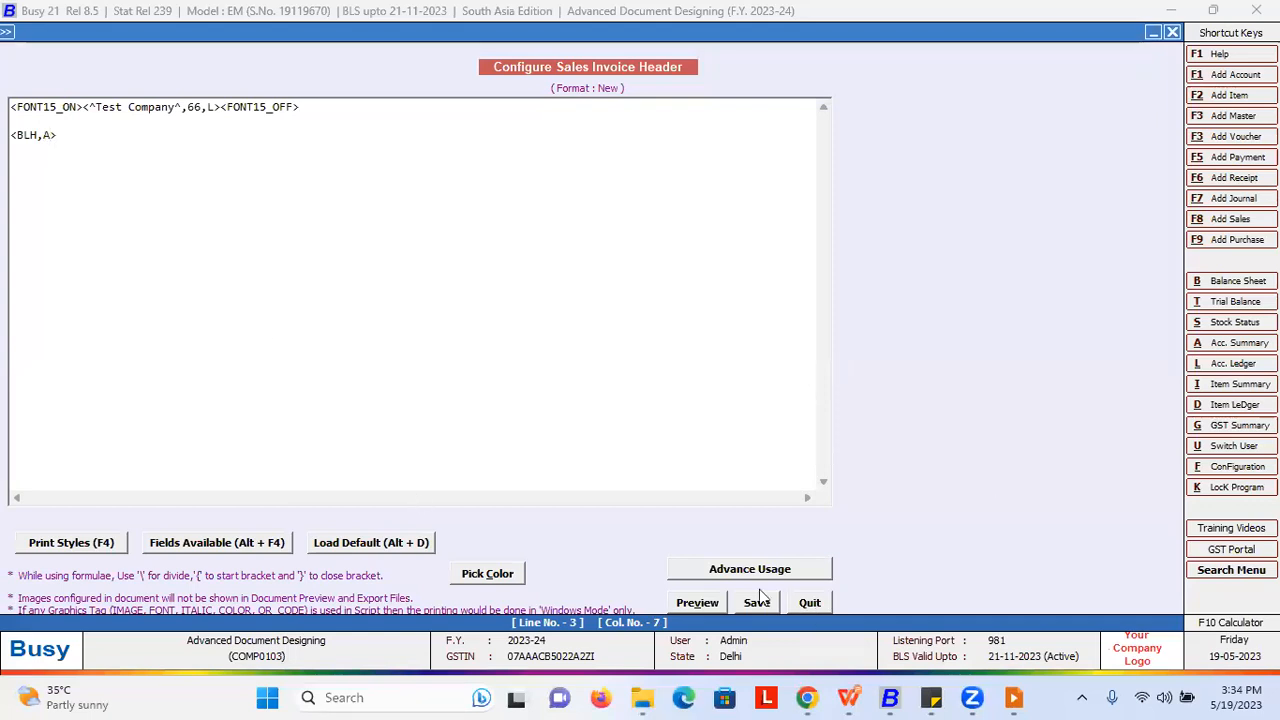
{"action": "left_click", "coordinate": [705, 604]}
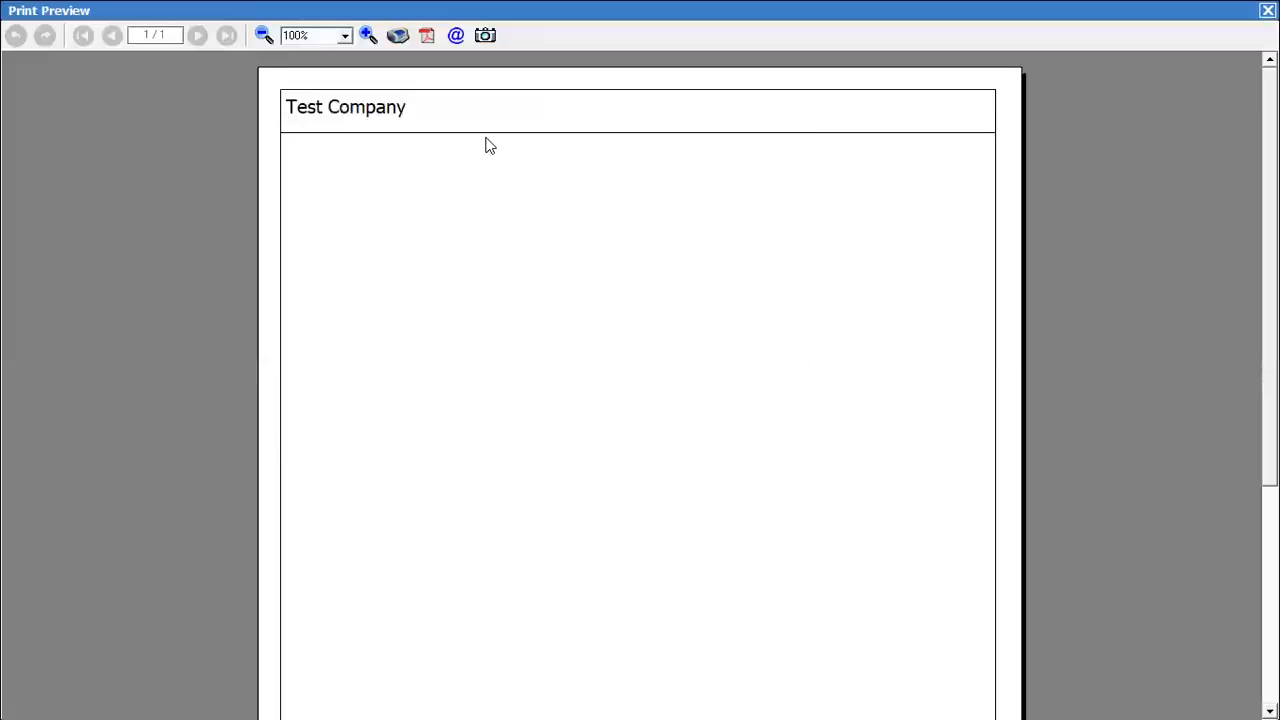
{"action": "left_click", "coordinate": [1267, 10]}
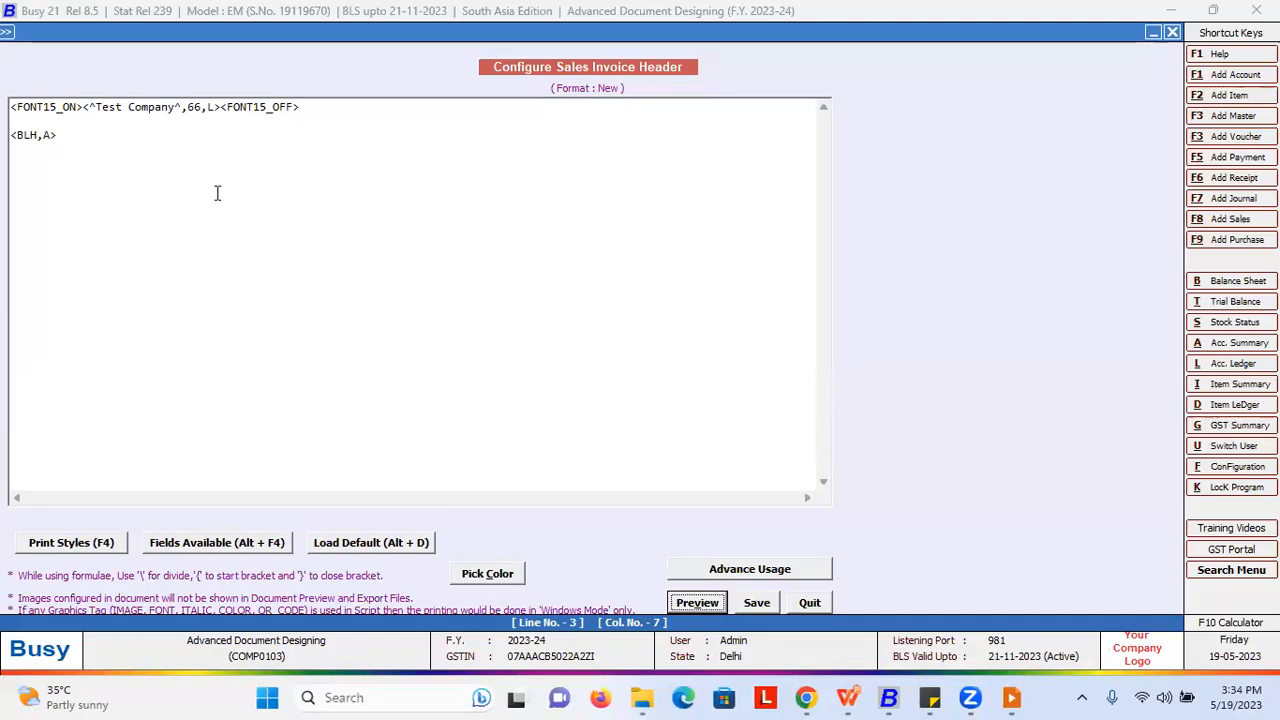
Step: Change the horizontal line tag to <BLH,F> and preview the header
{"action": "double_click", "coordinate": [47, 135]}
{"action": "type", "text": "F"}
{"action": "left_click", "coordinate": [697, 603]}
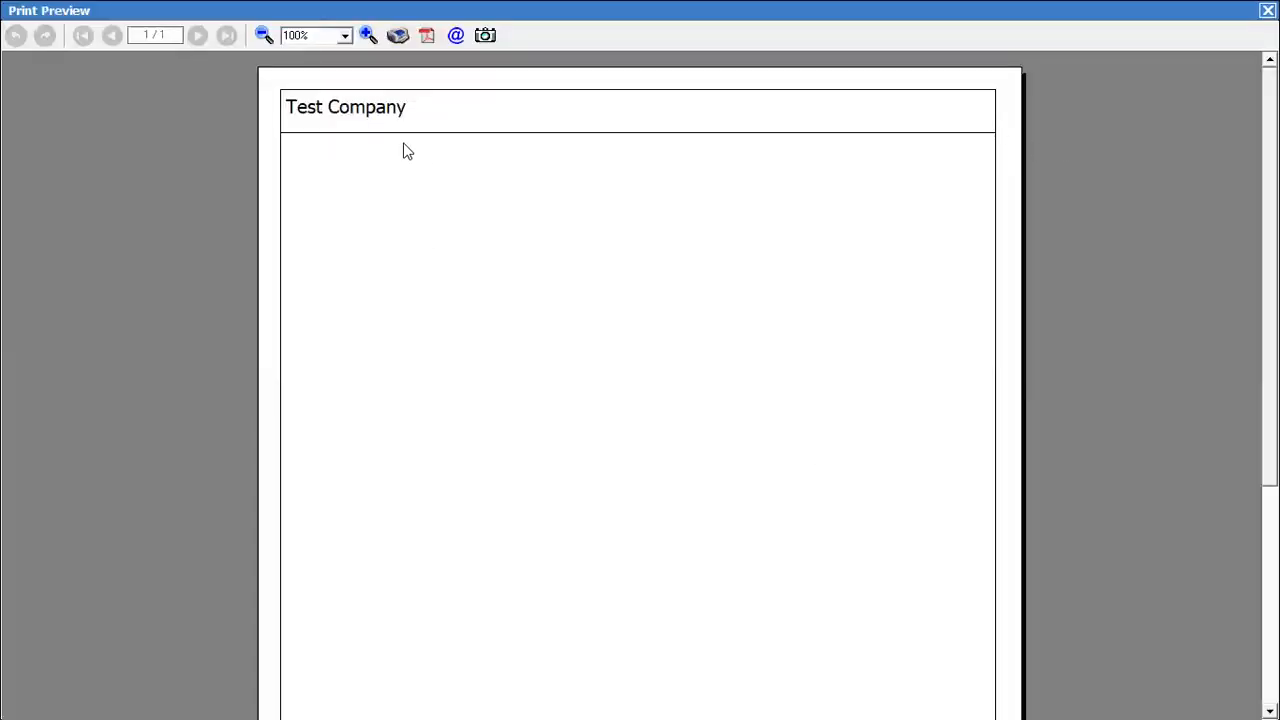
{"action": "left_click", "coordinate": [1267, 10]}
Step: Change the horizontal line tag to <BLH,R> and preview the header
{"action": "left_click_drag", "start_coordinate": [51, 135], "coordinate": [43, 135]}
{"action": "type", "text": "A"}
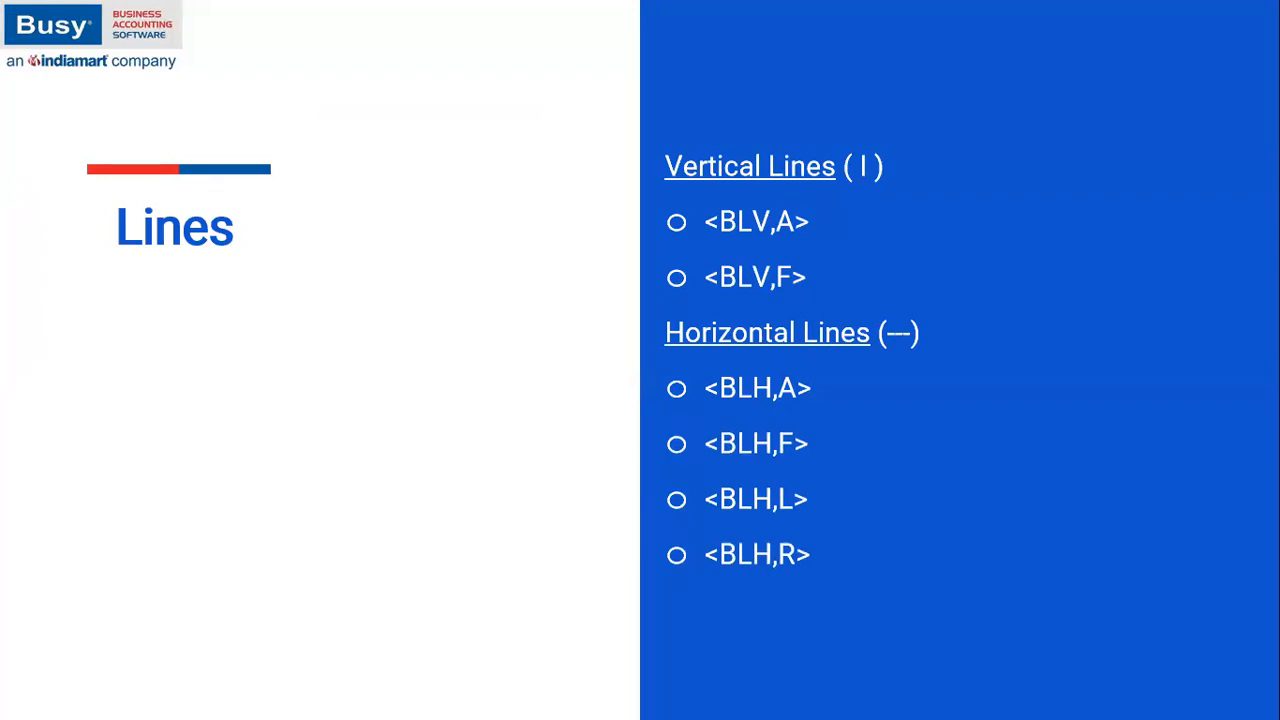
{"action": "key", "text": "alt+Tab"}
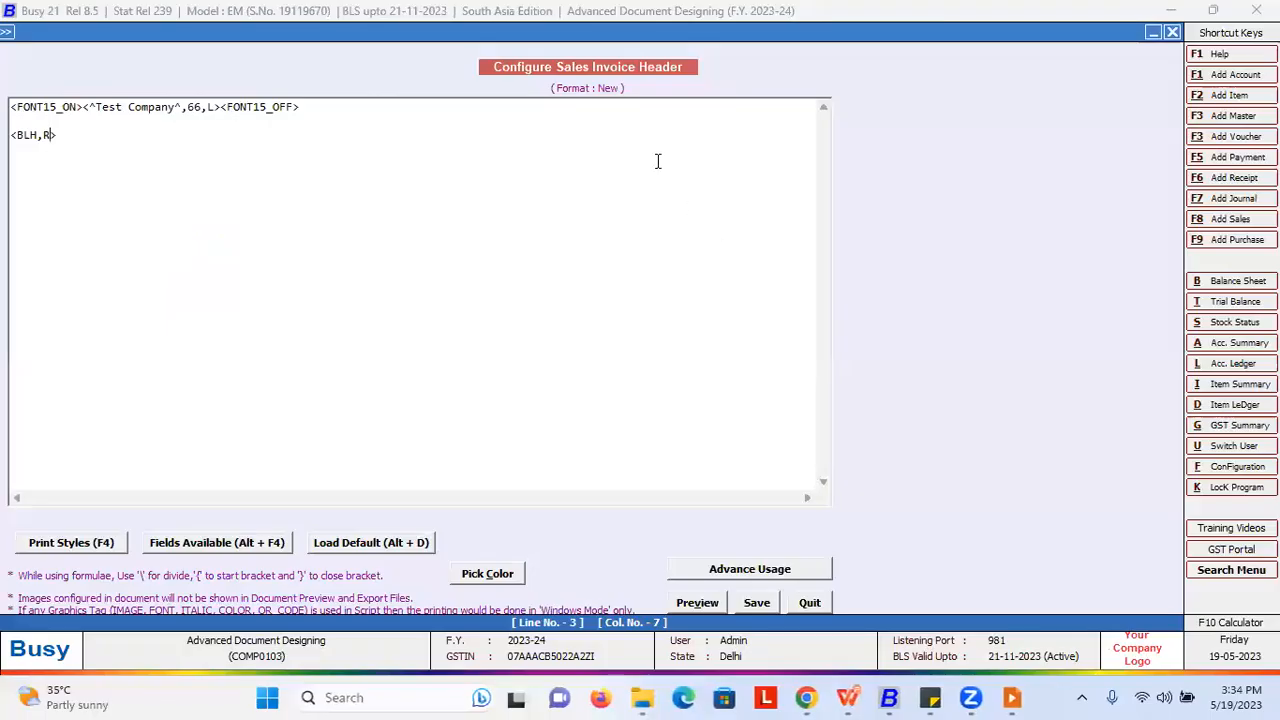
{"action": "left_click", "coordinate": [705, 604]}
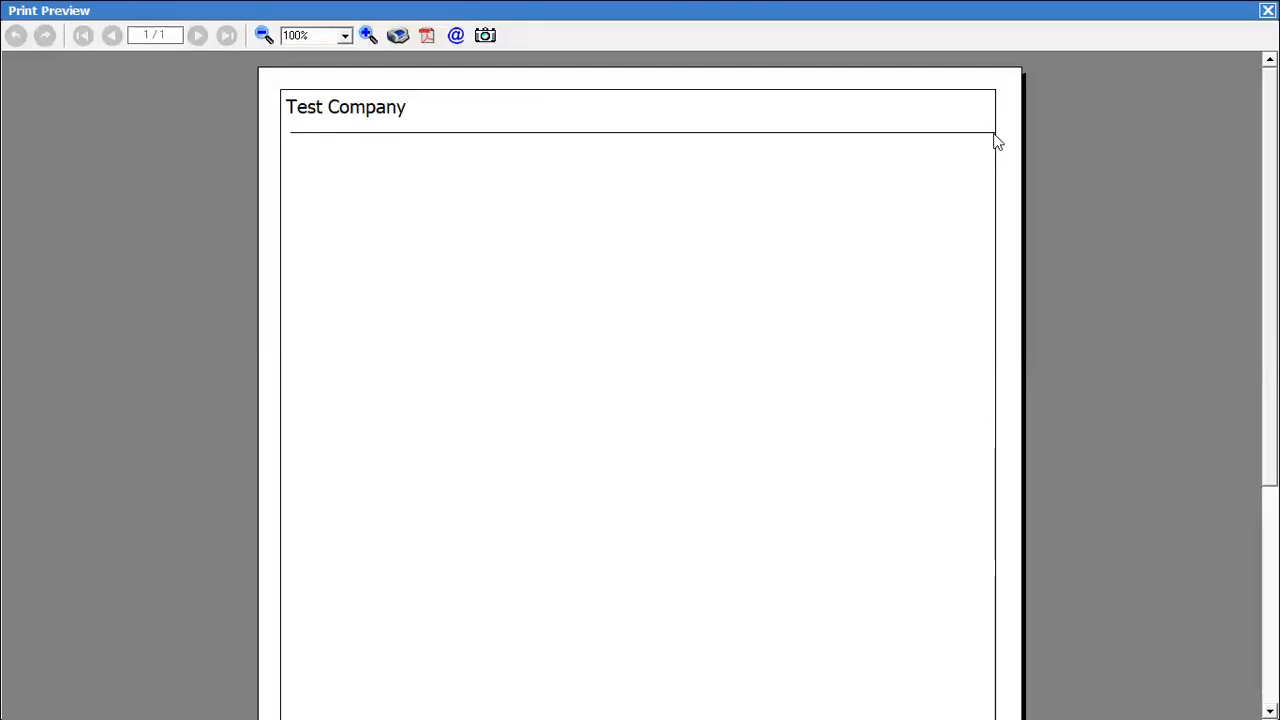
{"action": "key", "text": "Escape"}
Step: Change the horizontal line tag to <BLH,L> and preview the header
{"action": "left_click_drag", "start_coordinate": [51, 135], "coordinate": [45, 136]}
{"action": "type", "text": "L"}
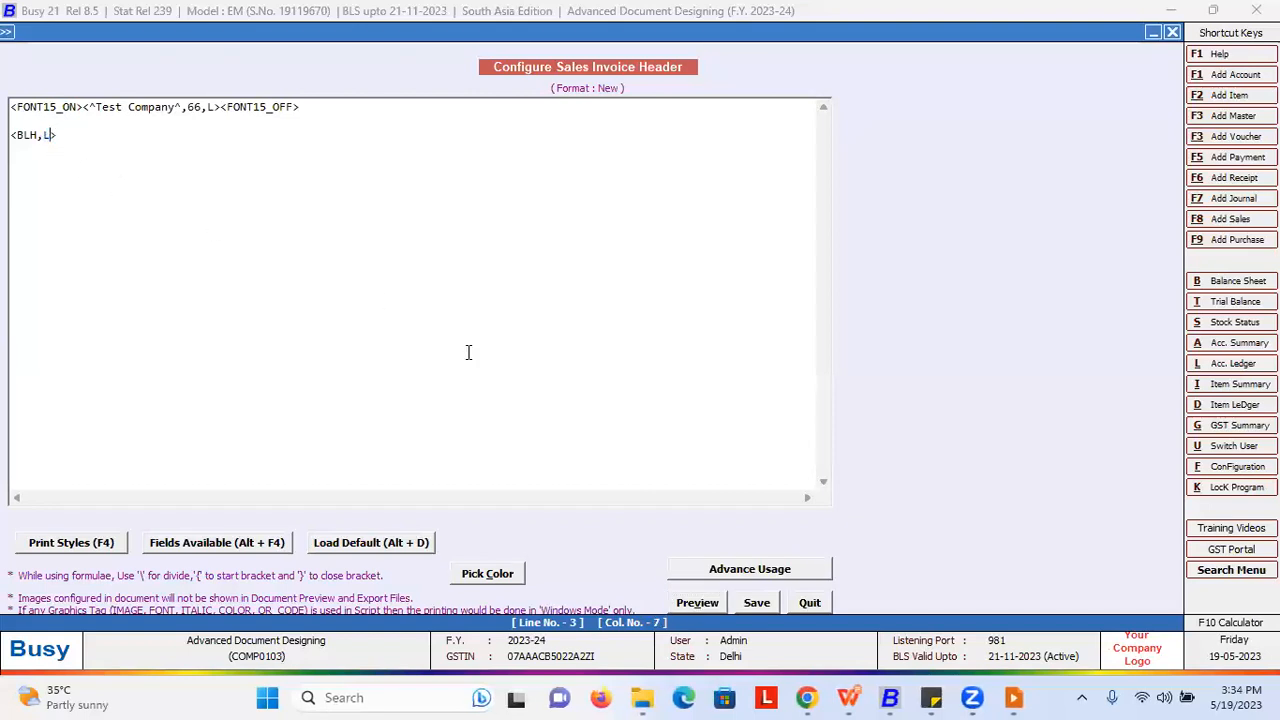
{"action": "left_click", "coordinate": [690, 603]}
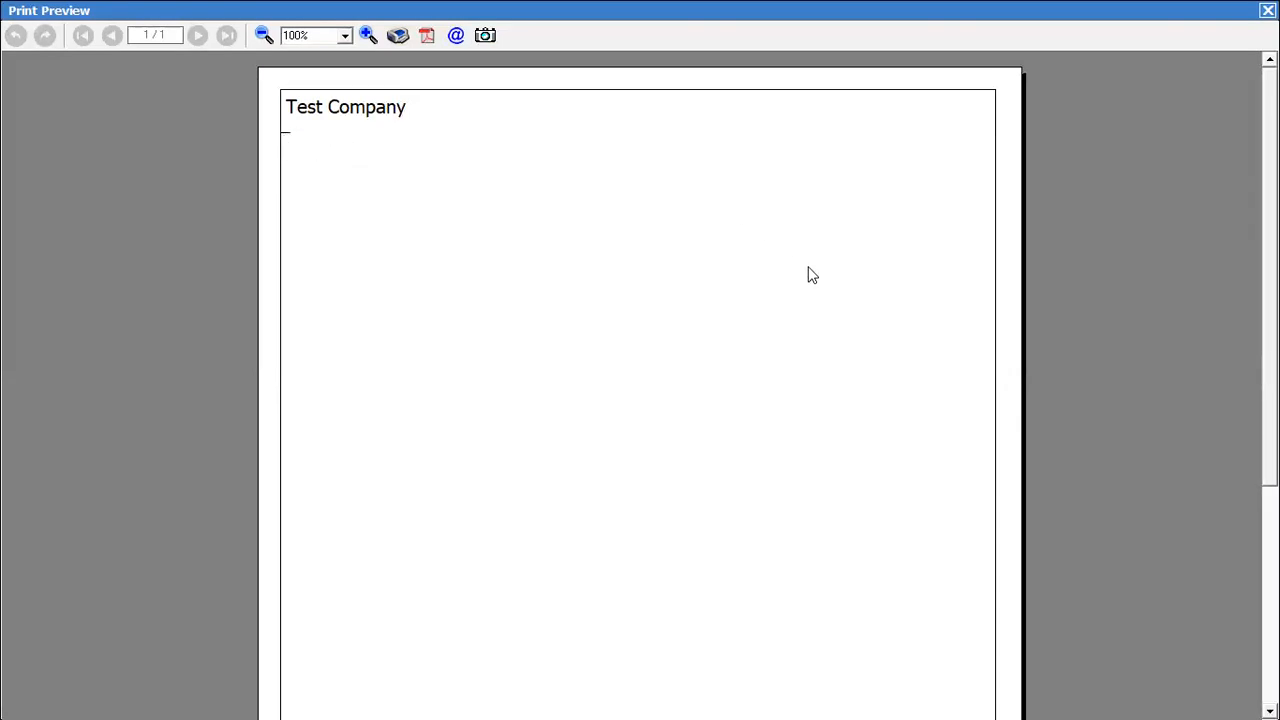
Step: Switch to the WPS slide show and advance to the Fields slide, revealing Static Field and Dynamic Field
{"action": "key", "text": "alt+Tab"}
{"action": "key", "text": "alt+Tab"}
{"action": "key", "text": "alt+Tab"}
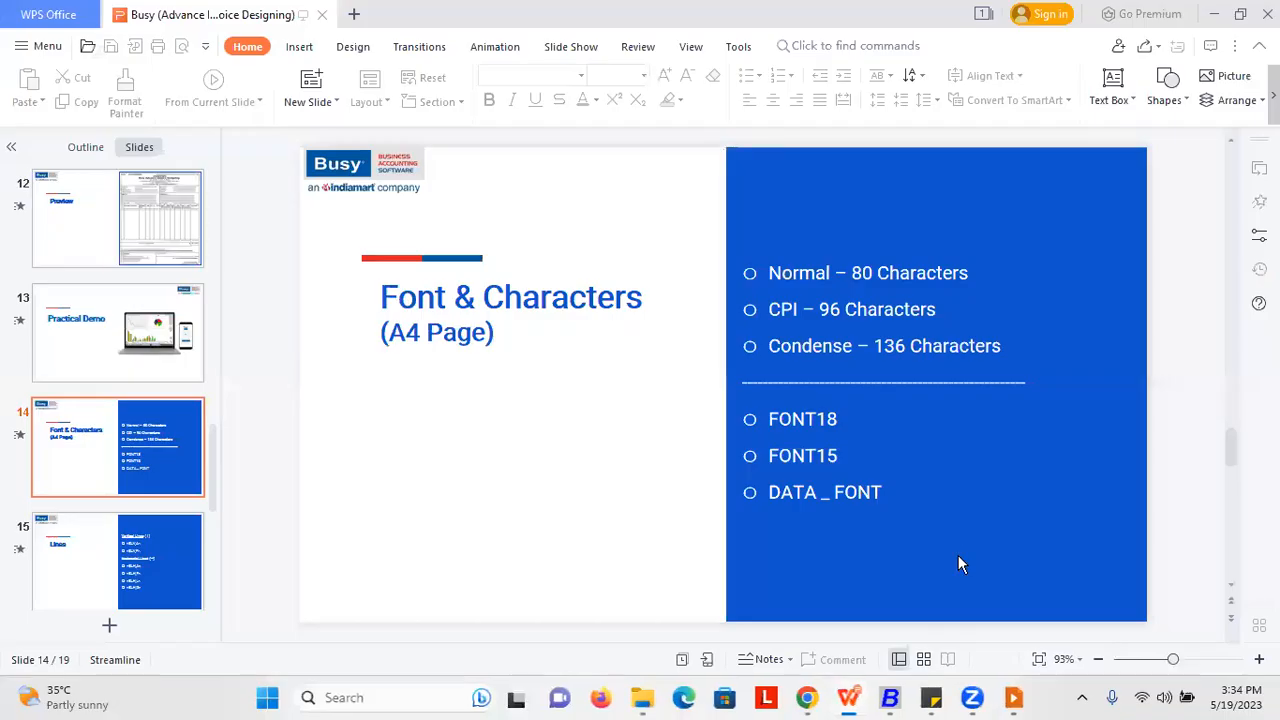
{"action": "key", "text": "alt+Tab"}
{"action": "key", "text": "alt+Tab"}
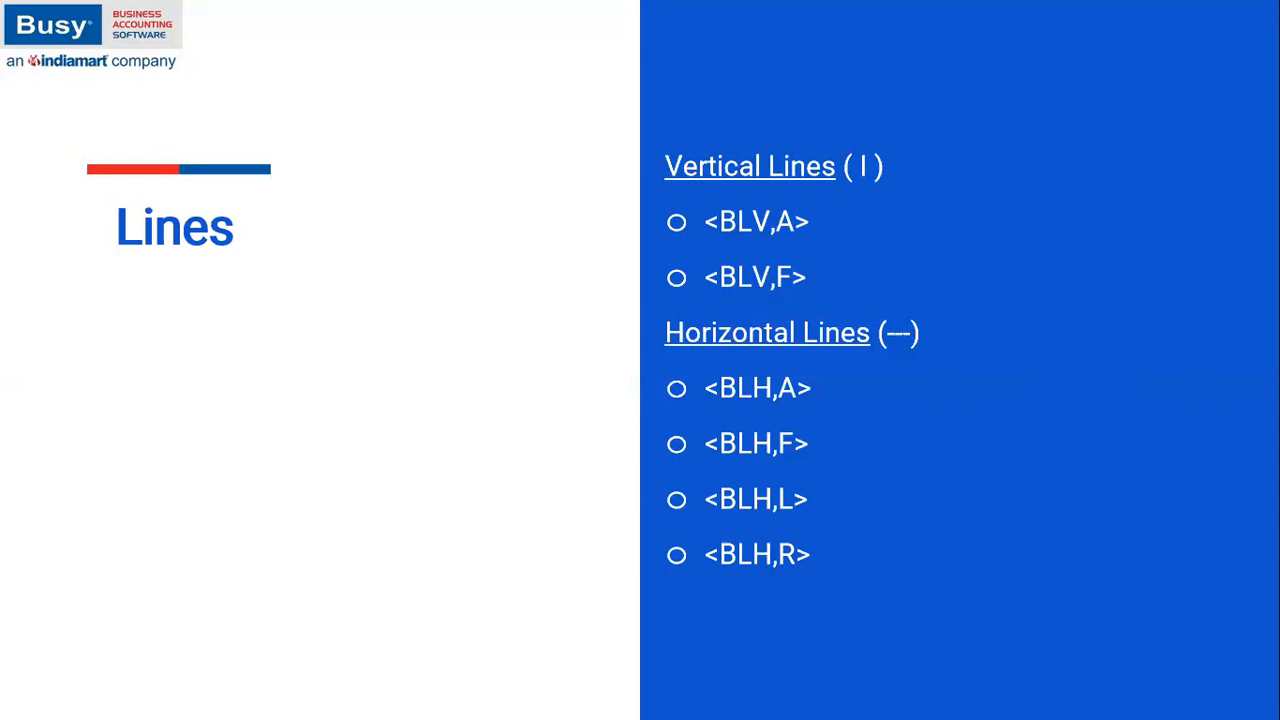
{"action": "key", "text": "Right"}
{"action": "key", "text": "Right"}
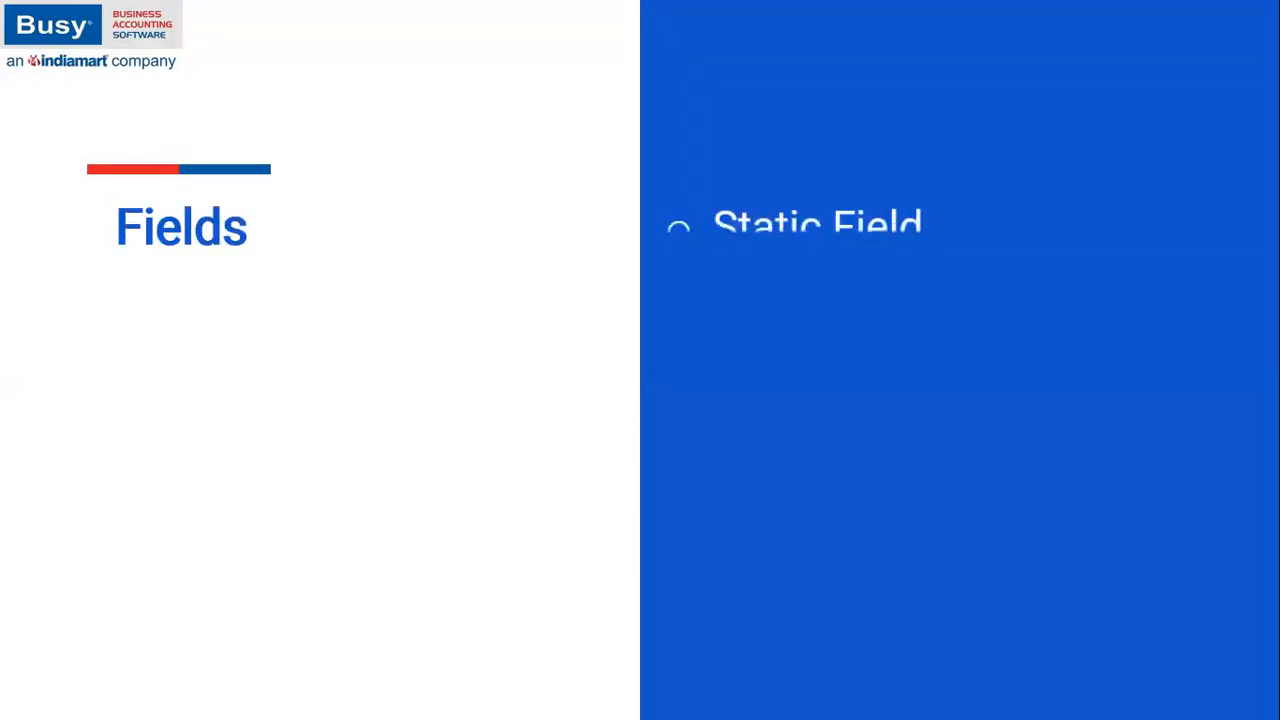
{"action": "key", "text": "Right"}
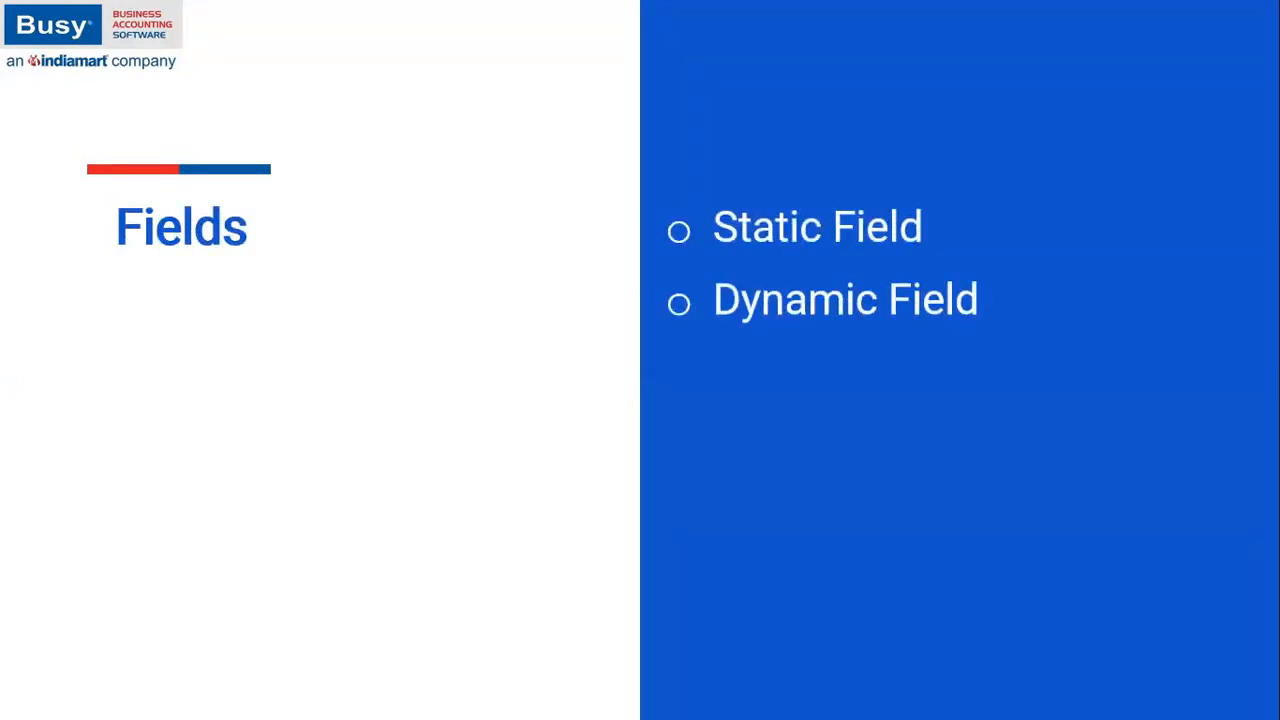
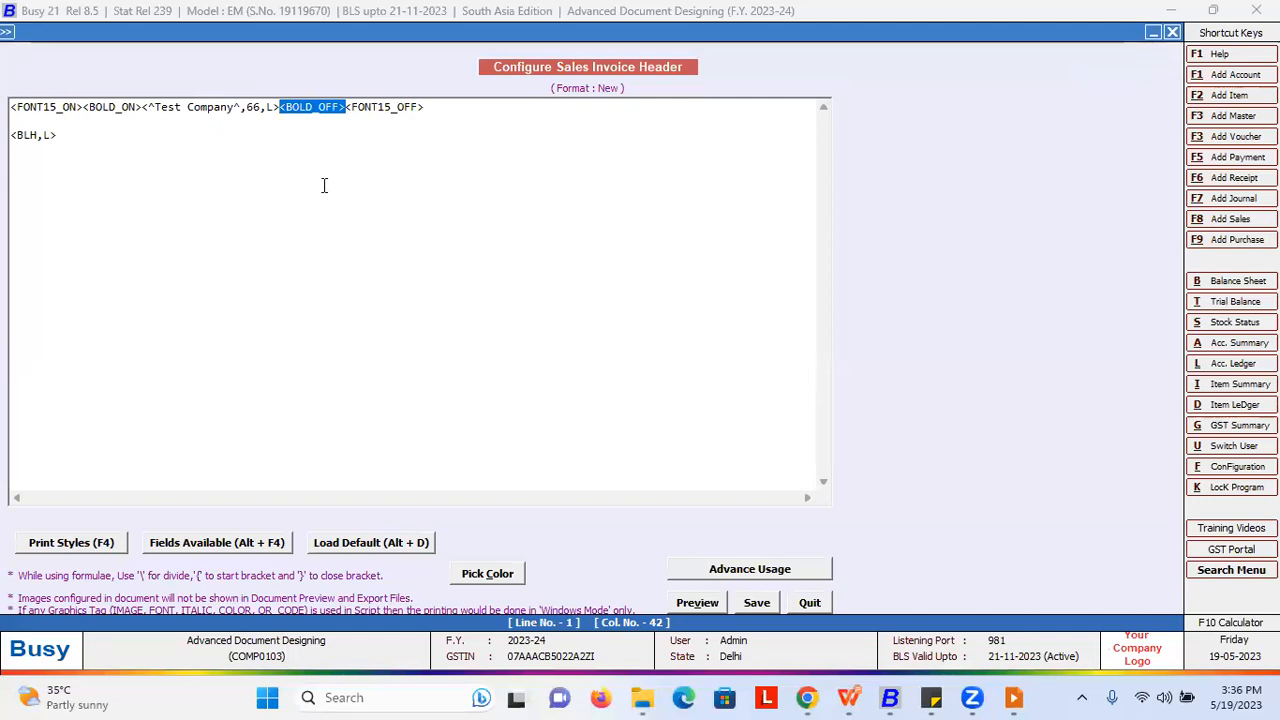
Step: Delete the <BOLD_OFF> tag after the Test Company field and try to preview the header, declining to continue
{"action": "key", "text": "Delete"}
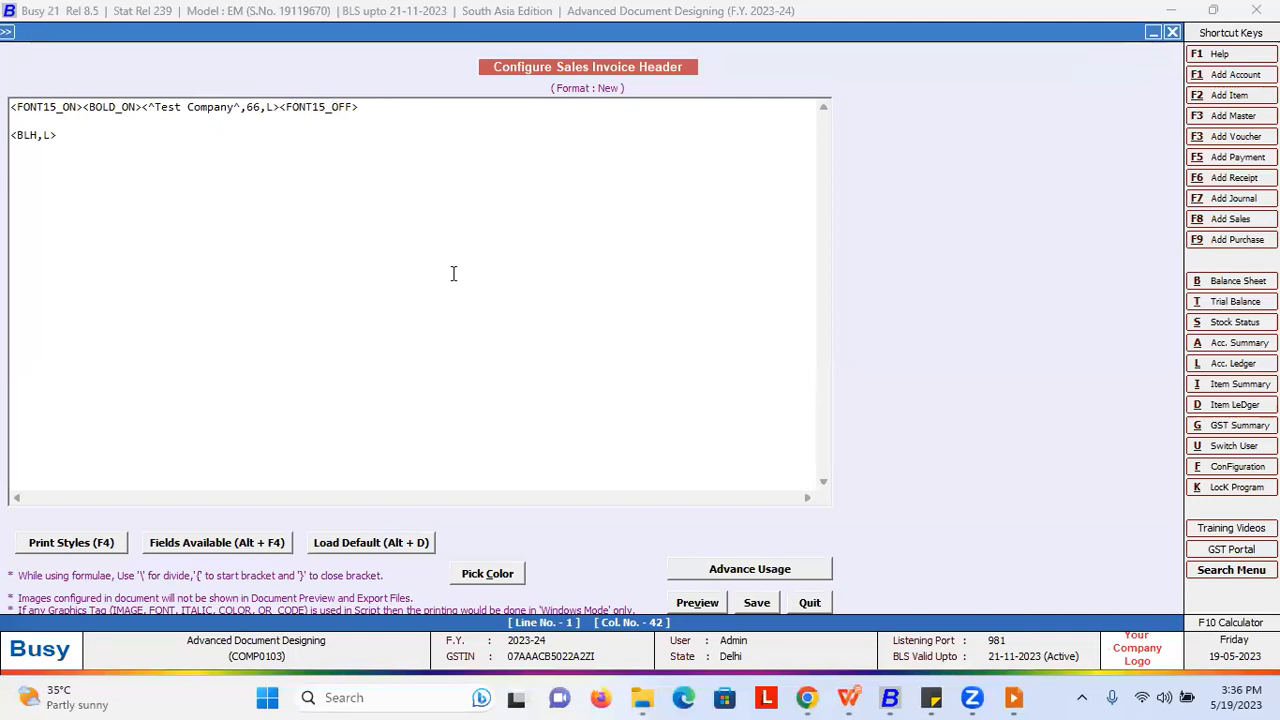
{"action": "left_click", "coordinate": [720, 606]}
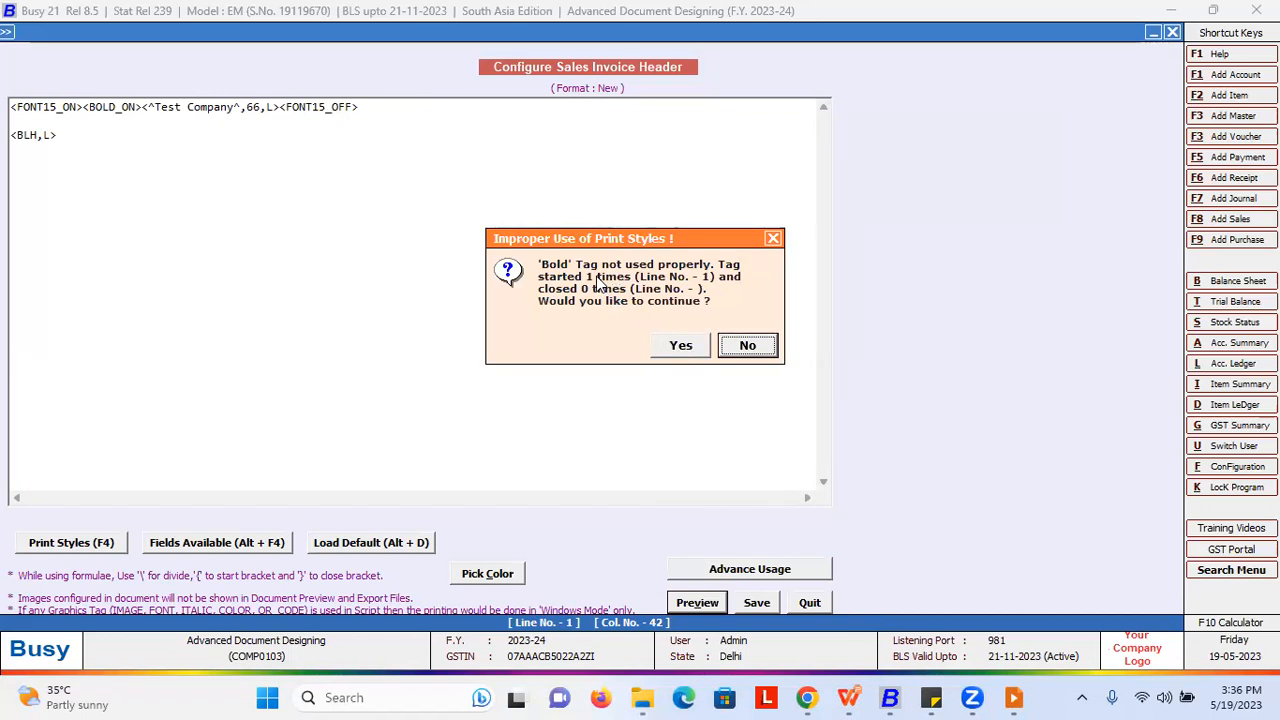
{"action": "key", "text": "Return"}
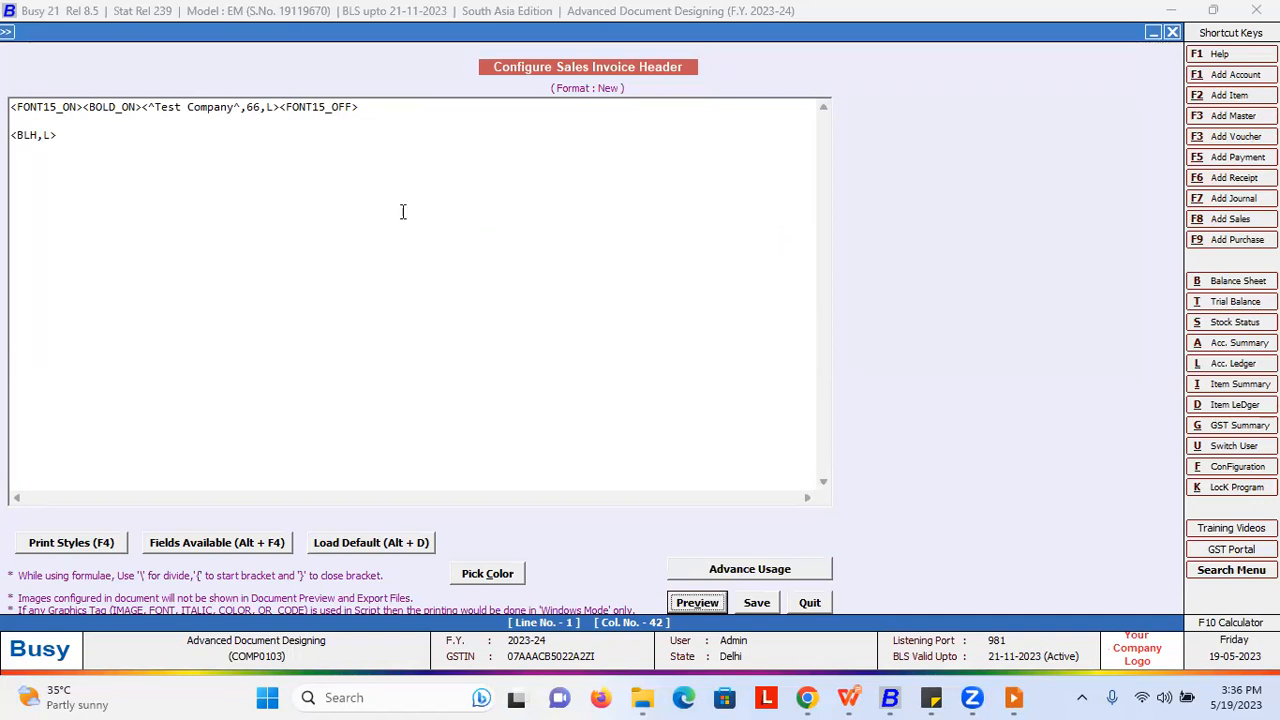
Step: Reinsert the BOLD_OFF print style before <FONT15_OFF> on the Test Company line and preview the header
{"action": "left_click", "coordinate": [285, 110]}
{"action": "key", "text": "F4"}
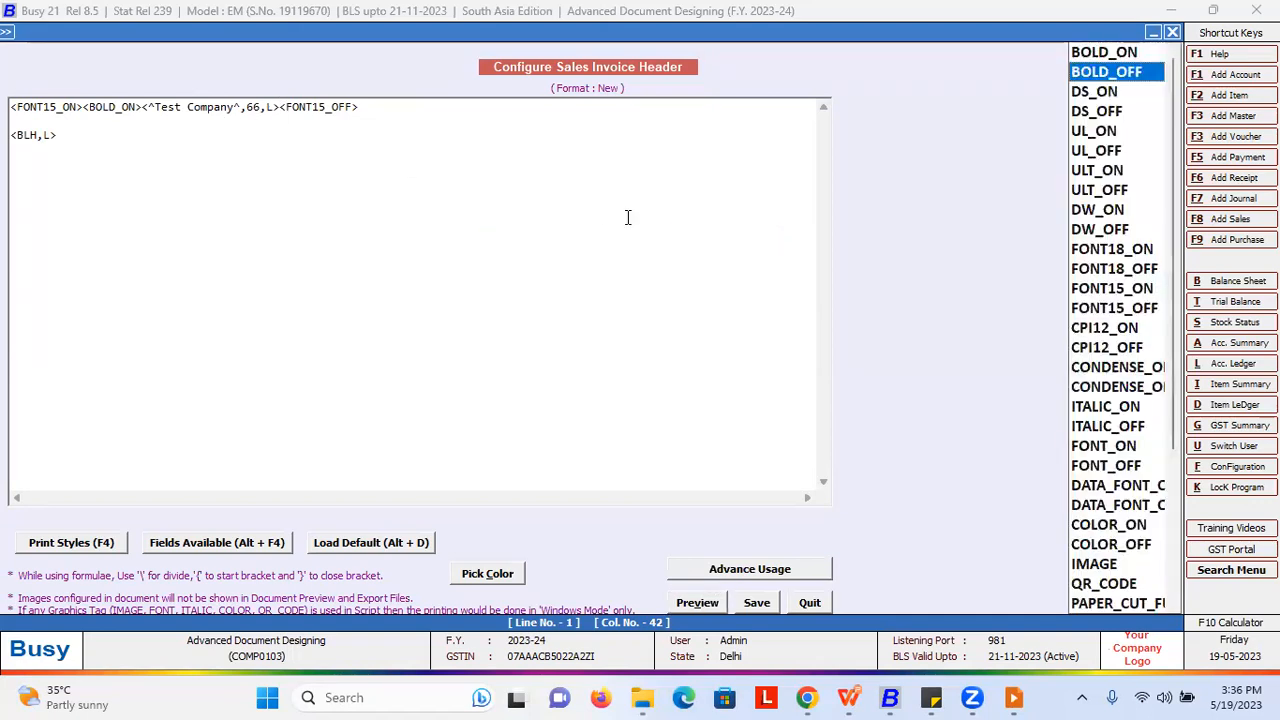
{"action": "key", "text": "Return"}
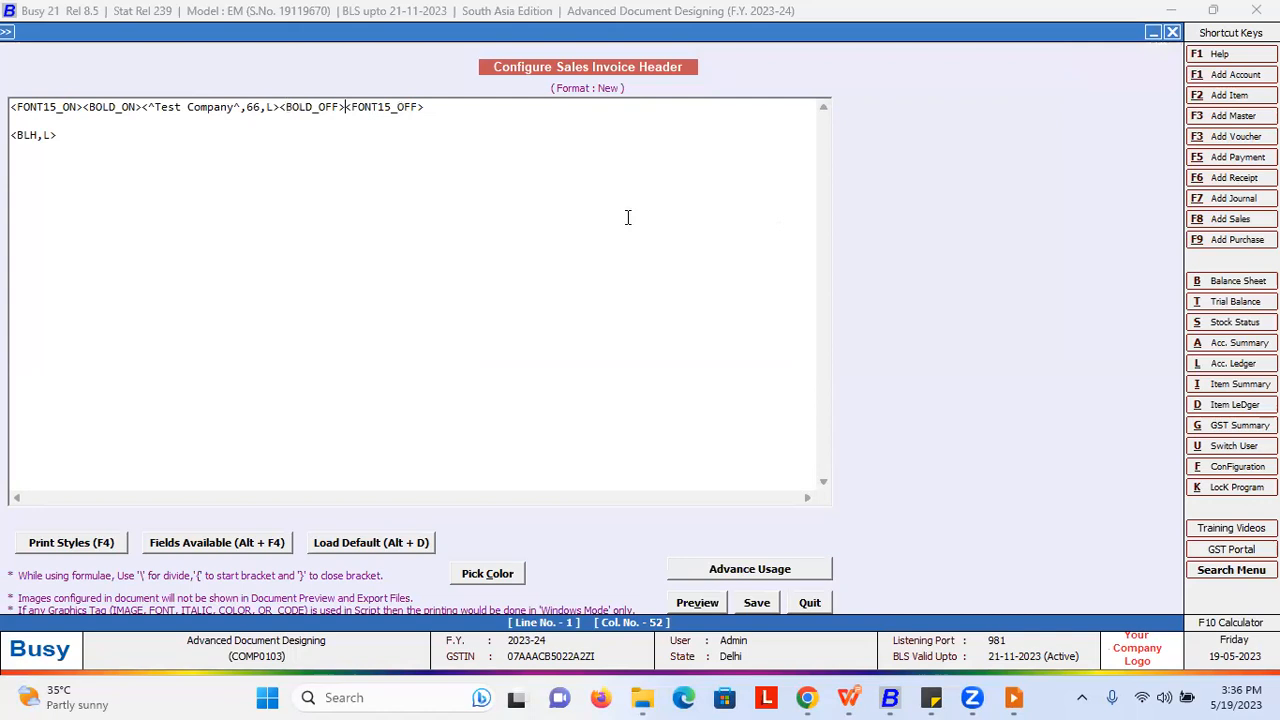
{"action": "left_click", "coordinate": [700, 603]}
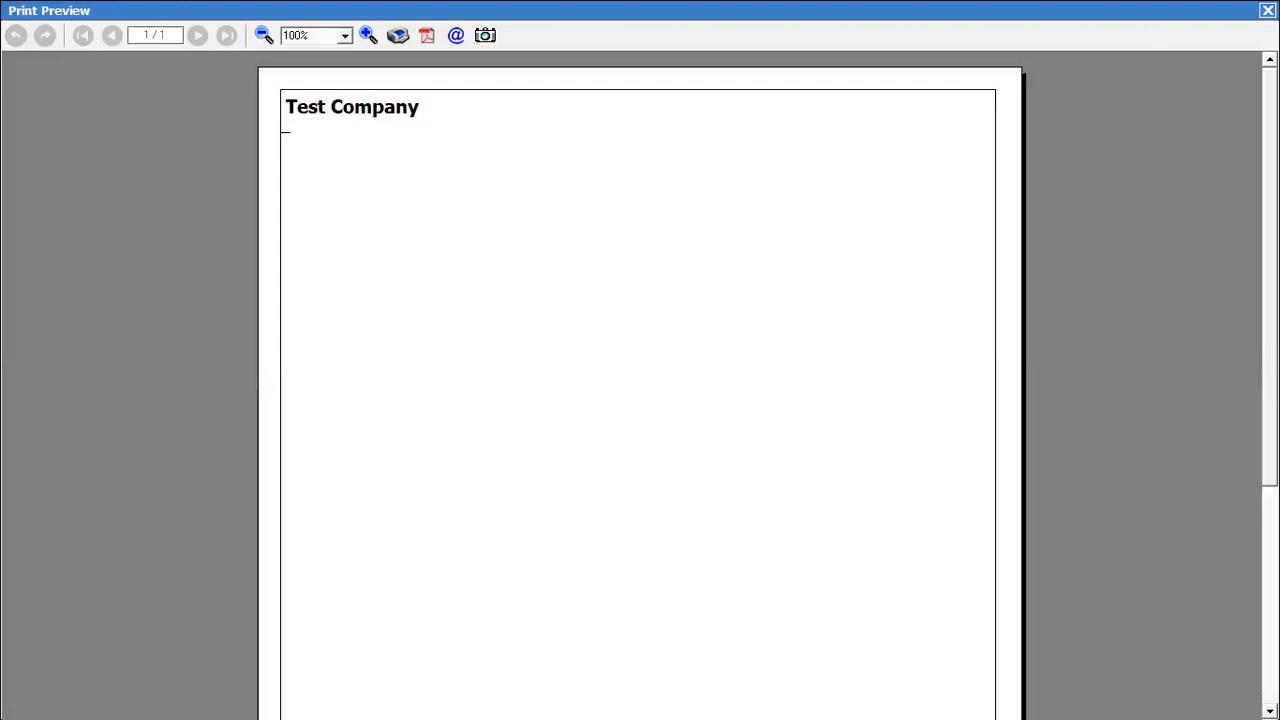
{"action": "key", "text": "Escape"}
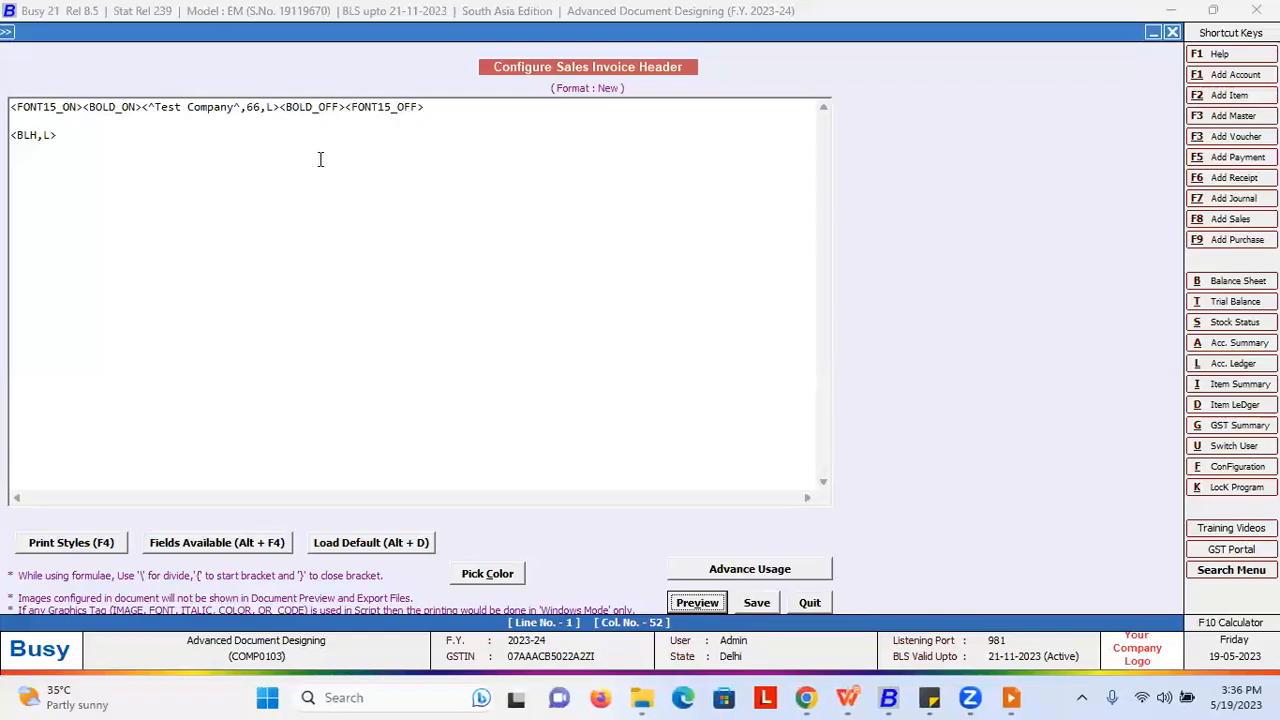
Step: Change the Test Company field's alignment to C and preview the header
{"action": "left_click", "coordinate": [269, 107]}
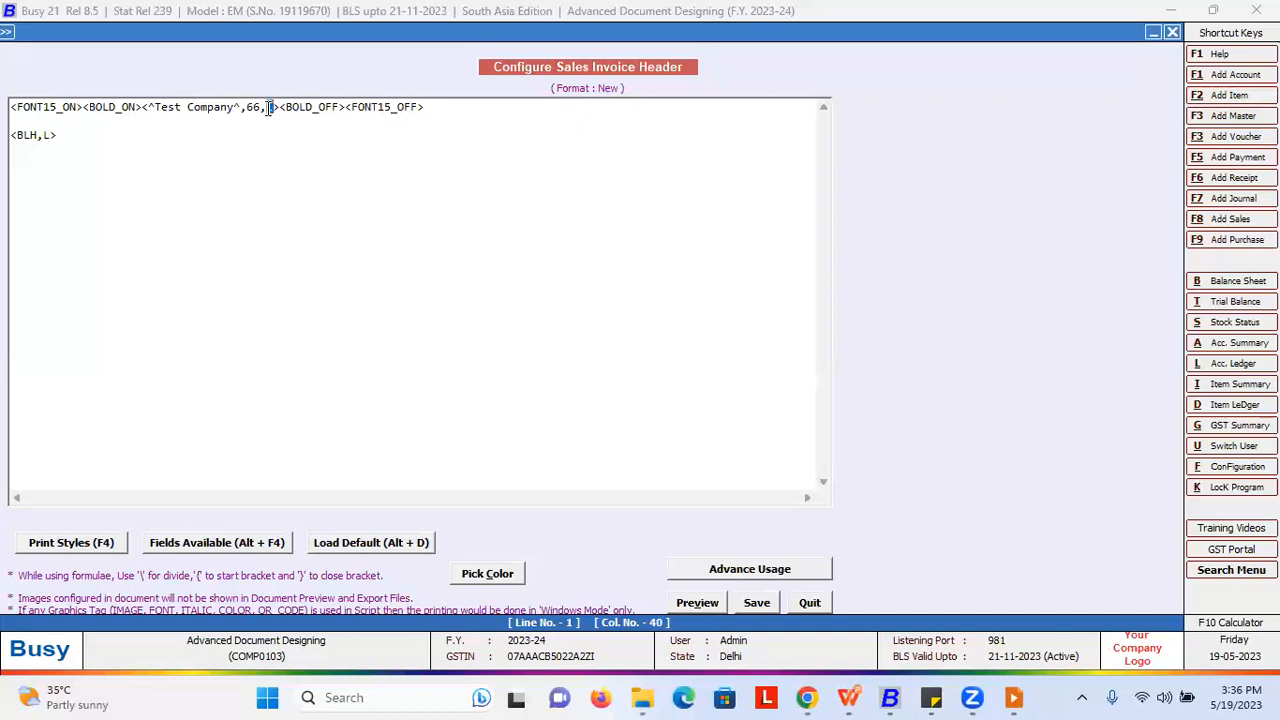
{"action": "left_click", "coordinate": [275, 107]}
{"action": "left_click_drag", "start_coordinate": [275, 107], "coordinate": [268, 107]}
{"action": "type", "text": "C"}
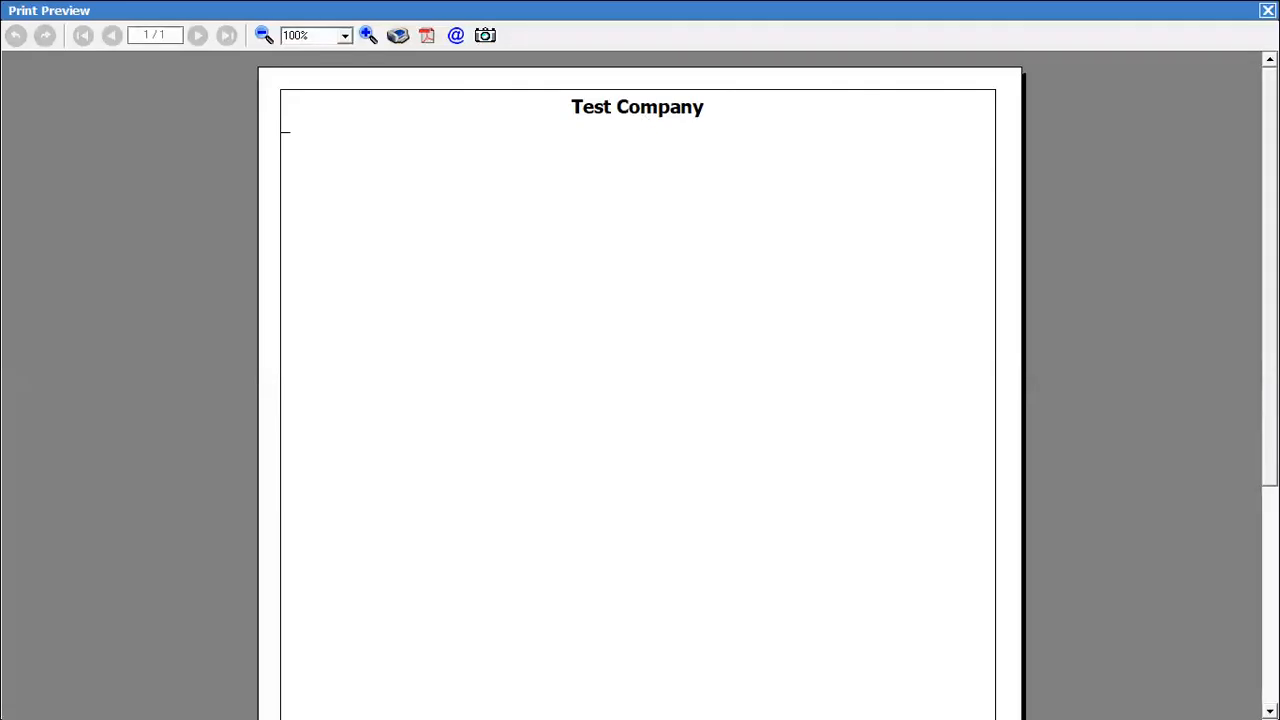
{"action": "key", "text": "Escape"}
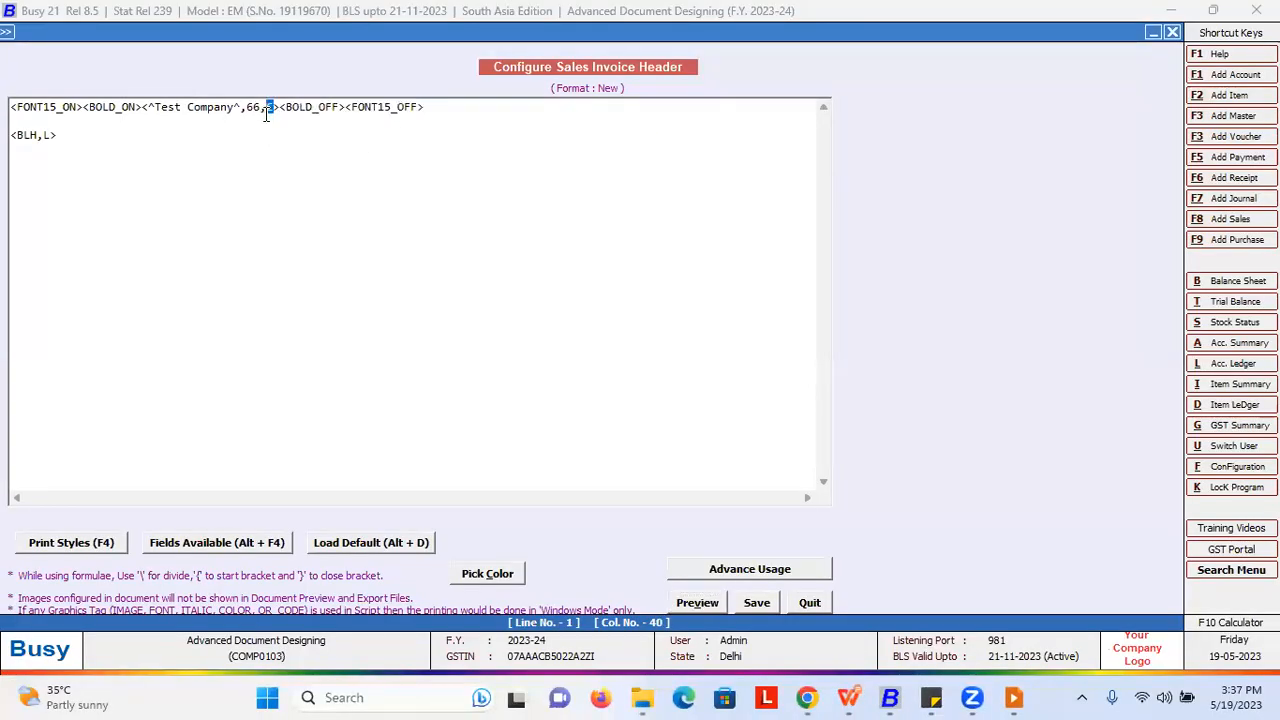
Step: Change the Test Company field's alignment to R and preview the header
{"action": "left_click", "coordinate": [697, 602]}
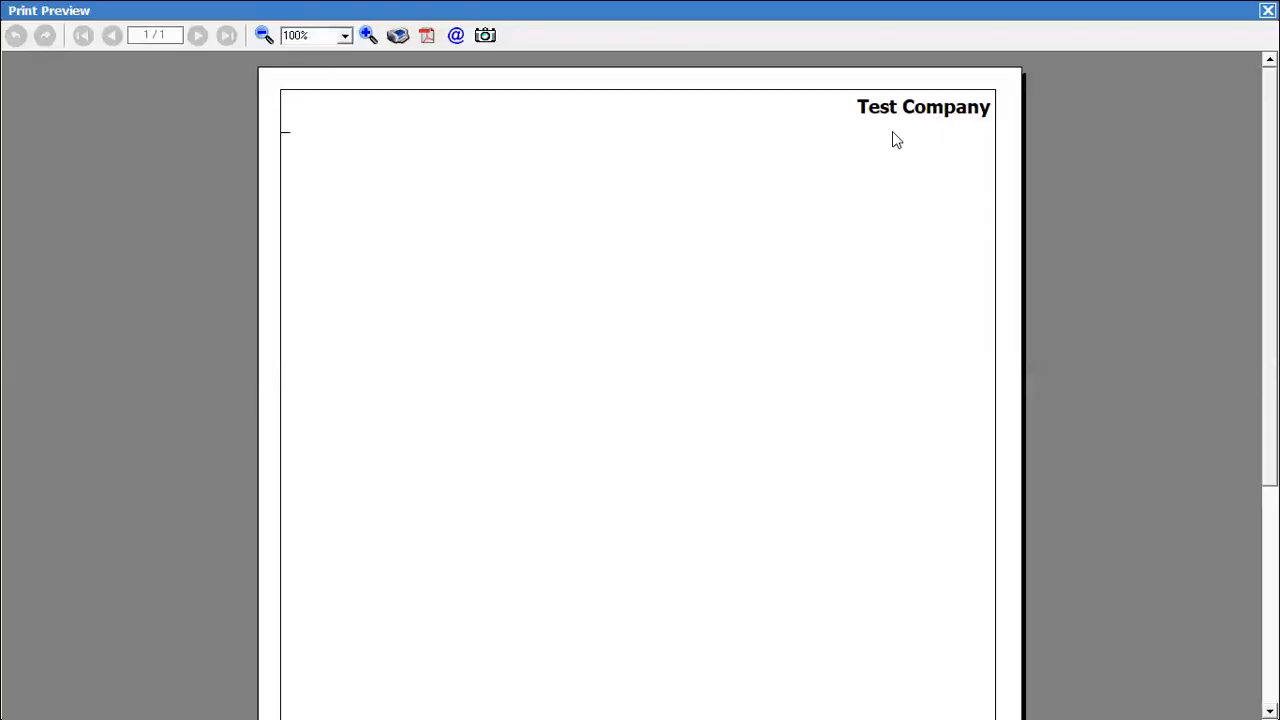
{"action": "key", "text": "Escape"}
Step: Set the Test Company field's alignment back to C
{"action": "left_click", "coordinate": [270, 107]}
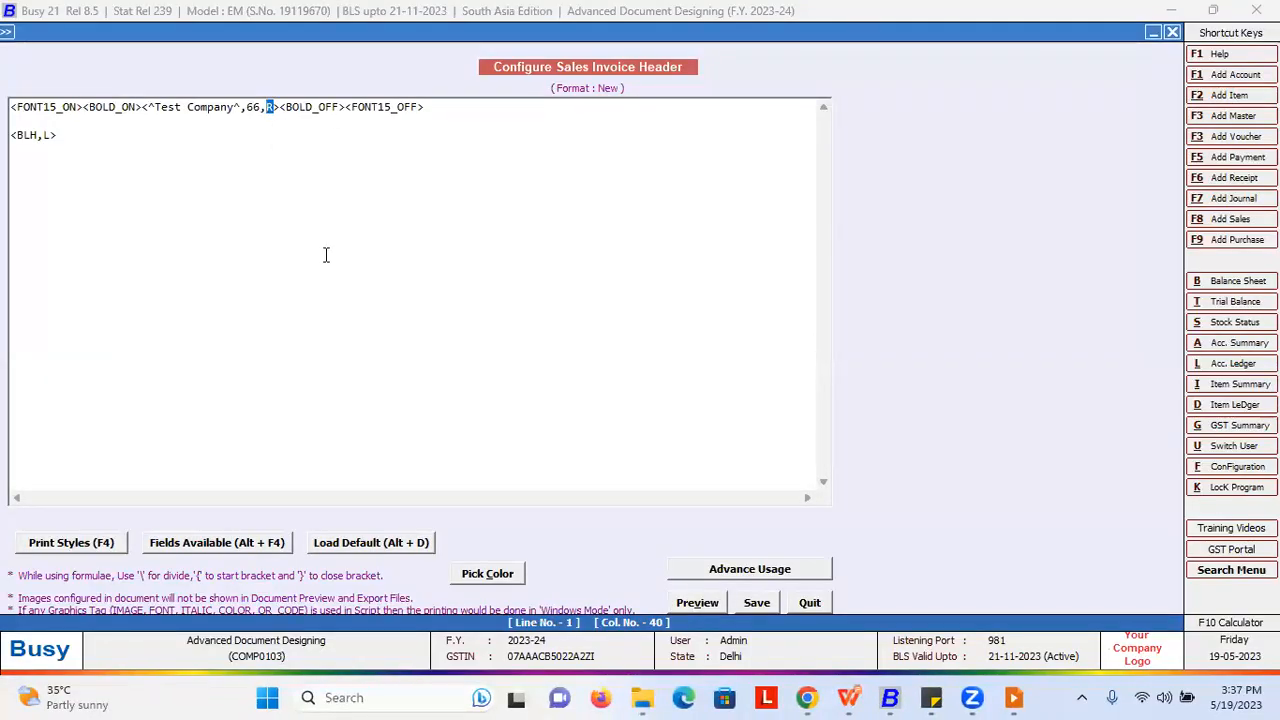
{"action": "type", "text": "C"}
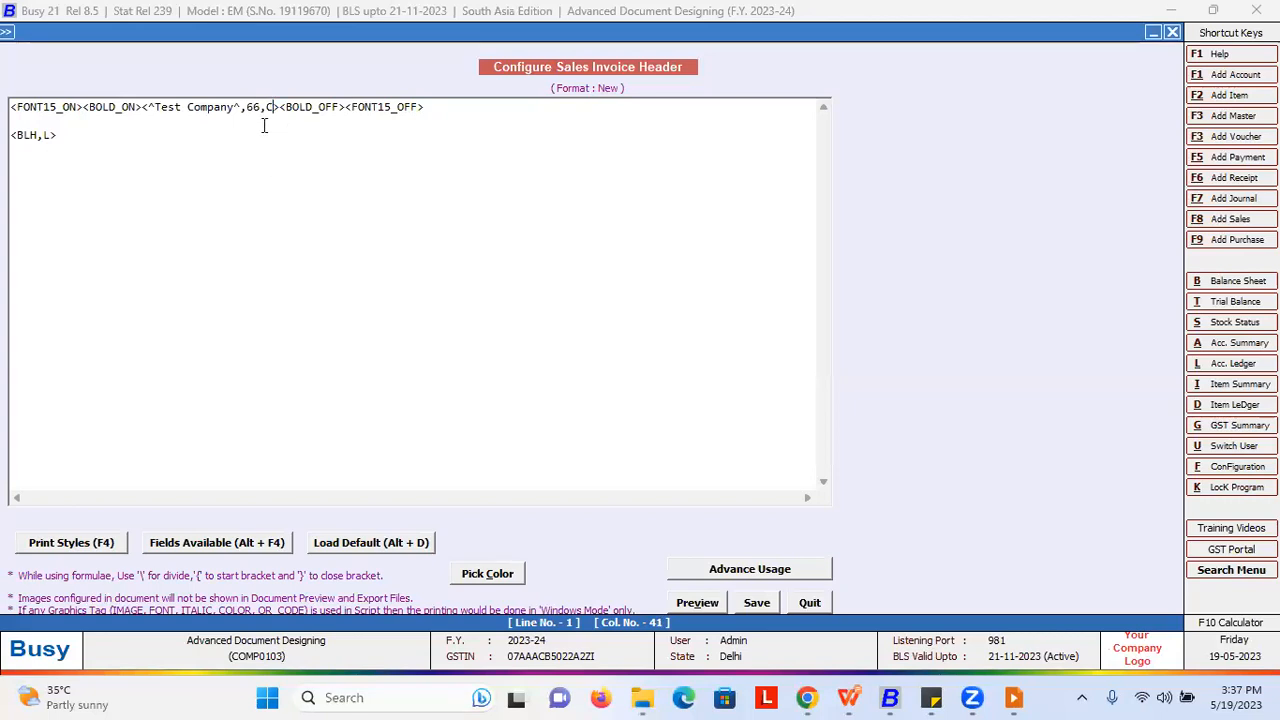
{"action": "left_click_drag", "start_coordinate": [83, 107], "coordinate": [10, 108]}
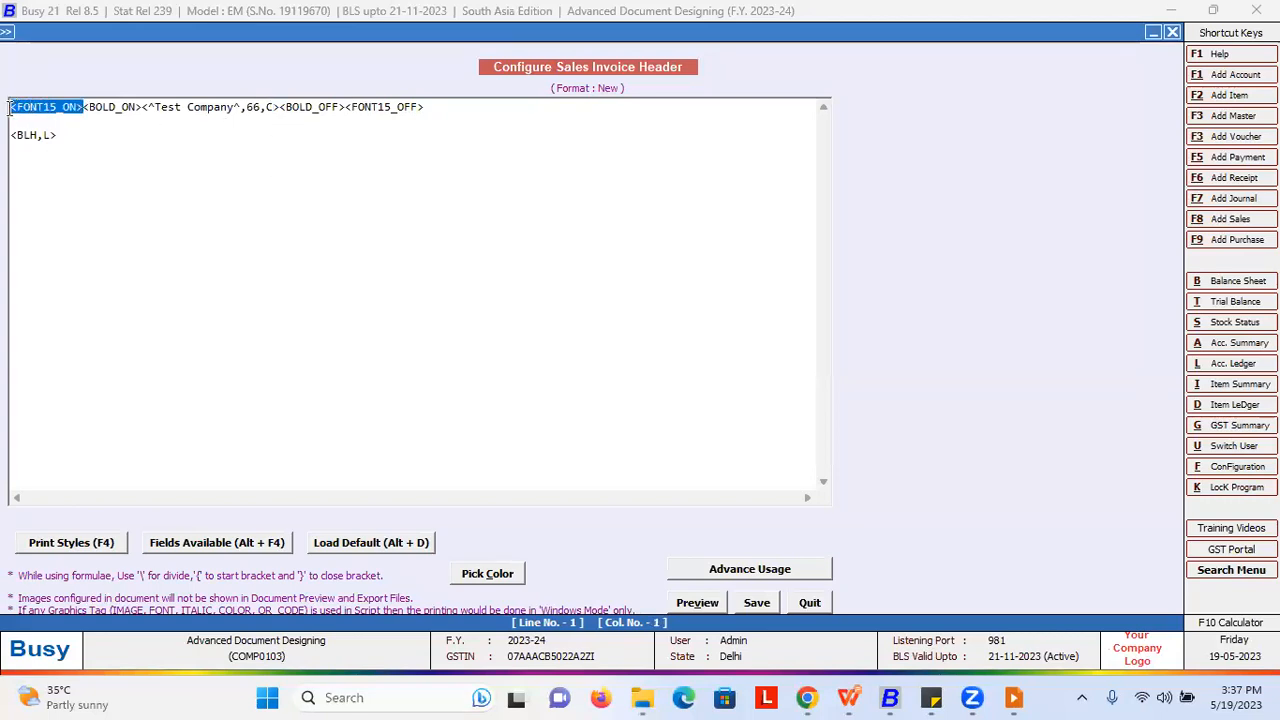
{"action": "left_click_drag", "start_coordinate": [141, 107], "coordinate": [250, 108]}
{"action": "left_click", "coordinate": [275, 107]}
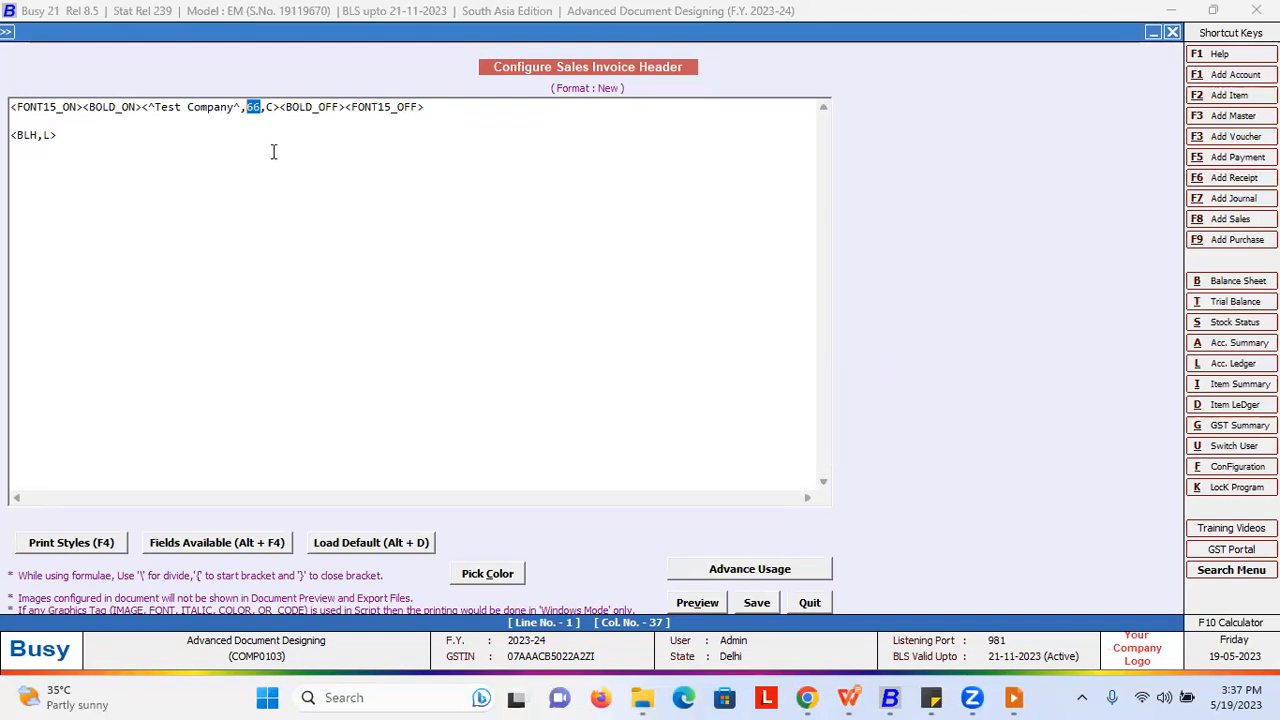
Step: Delete the <BLH,L> line tag from the third line of the header script
{"action": "left_click_drag", "start_coordinate": [90, 137], "coordinate": [12, 140]}
{"action": "left_click", "coordinate": [80, 134]}
{"action": "left_click", "coordinate": [76, 135]}
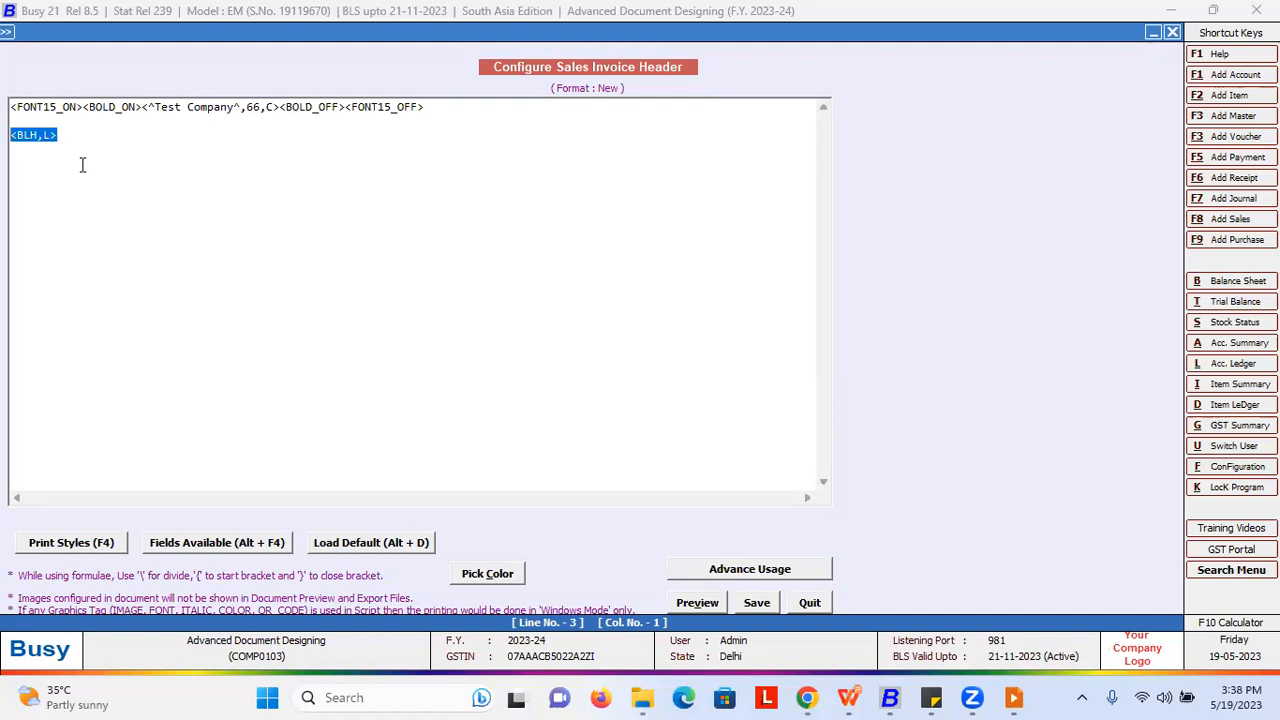
{"action": "left_click_drag", "start_coordinate": [79, 142], "coordinate": [13, 135]}
{"action": "key", "text": "Delete"}
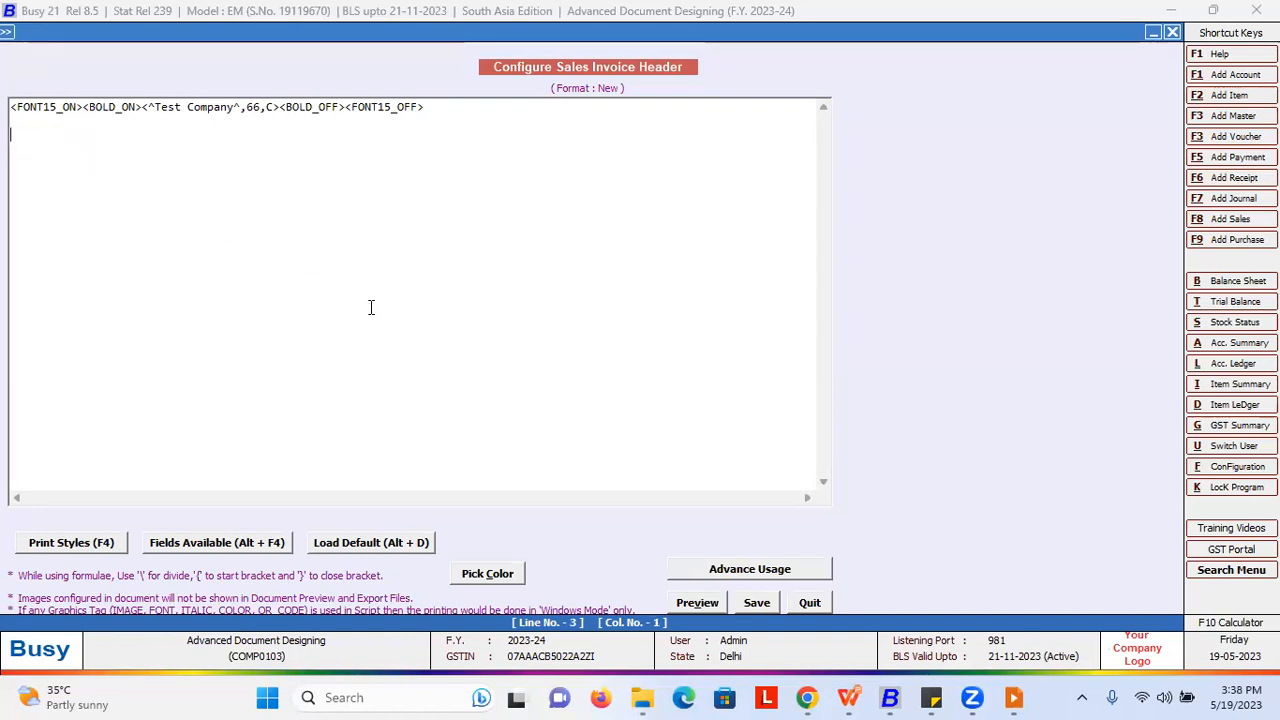
Step: Switch to the WPS Presentation slide show to read the Other Important Fields slide, and return to Busy
{"action": "key", "text": "alt+Tab"}
{"action": "key", "text": "alt+Tab"}
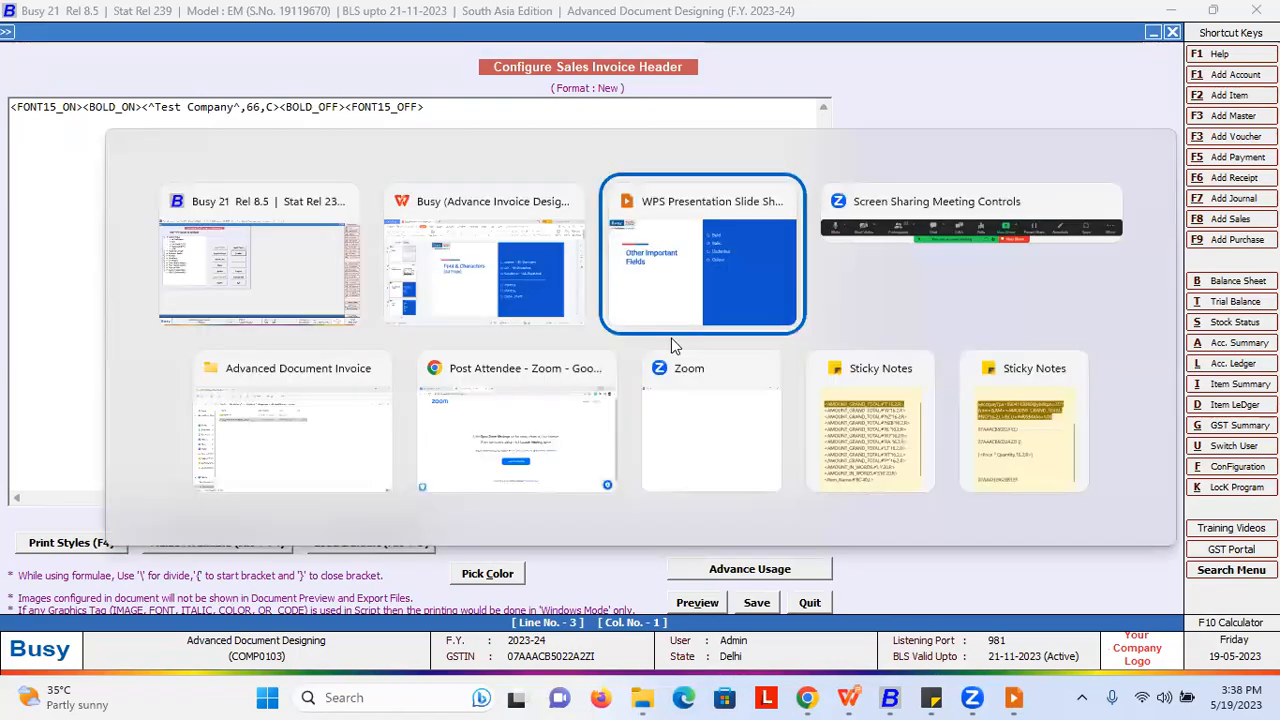
{"action": "key", "text": "Left"}
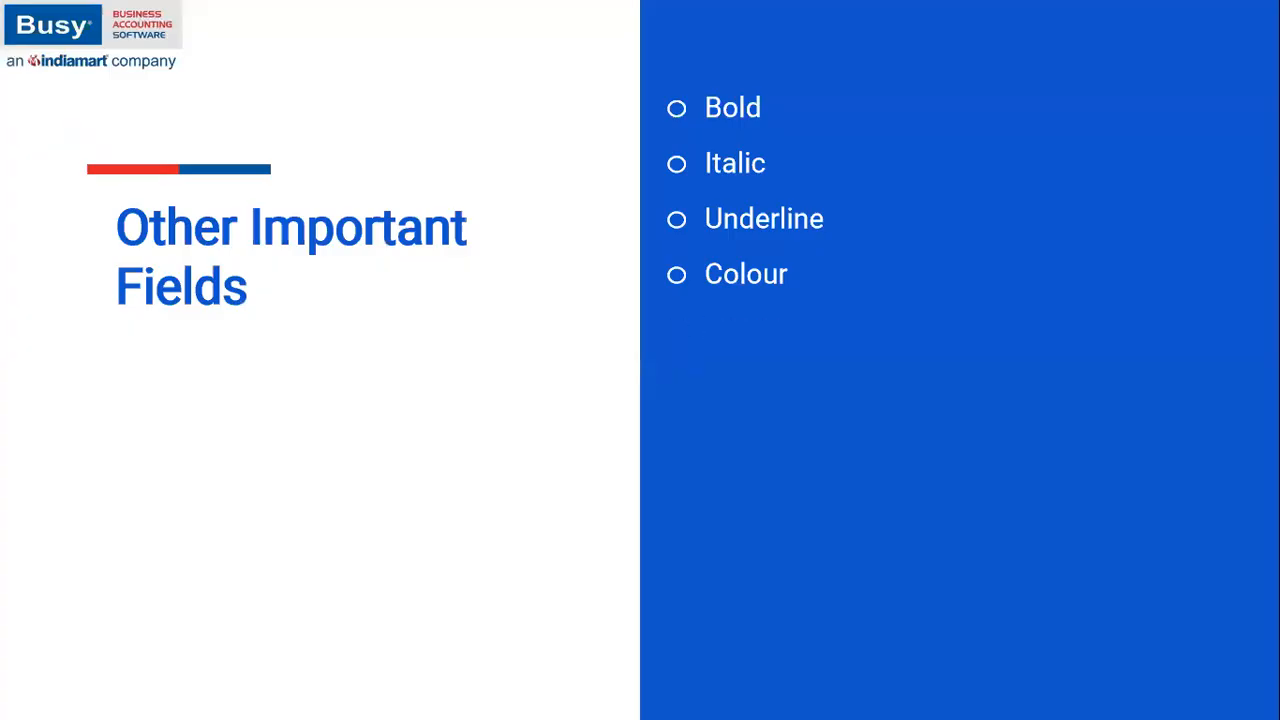
{"action": "key", "text": "alt+Tab"}
Step: Insert the UL_ON print style between <BOLD_ON> and the Test Company field in the header script
{"action": "left_click", "coordinate": [86, 106]}
{"action": "left_click", "coordinate": [142, 107]}
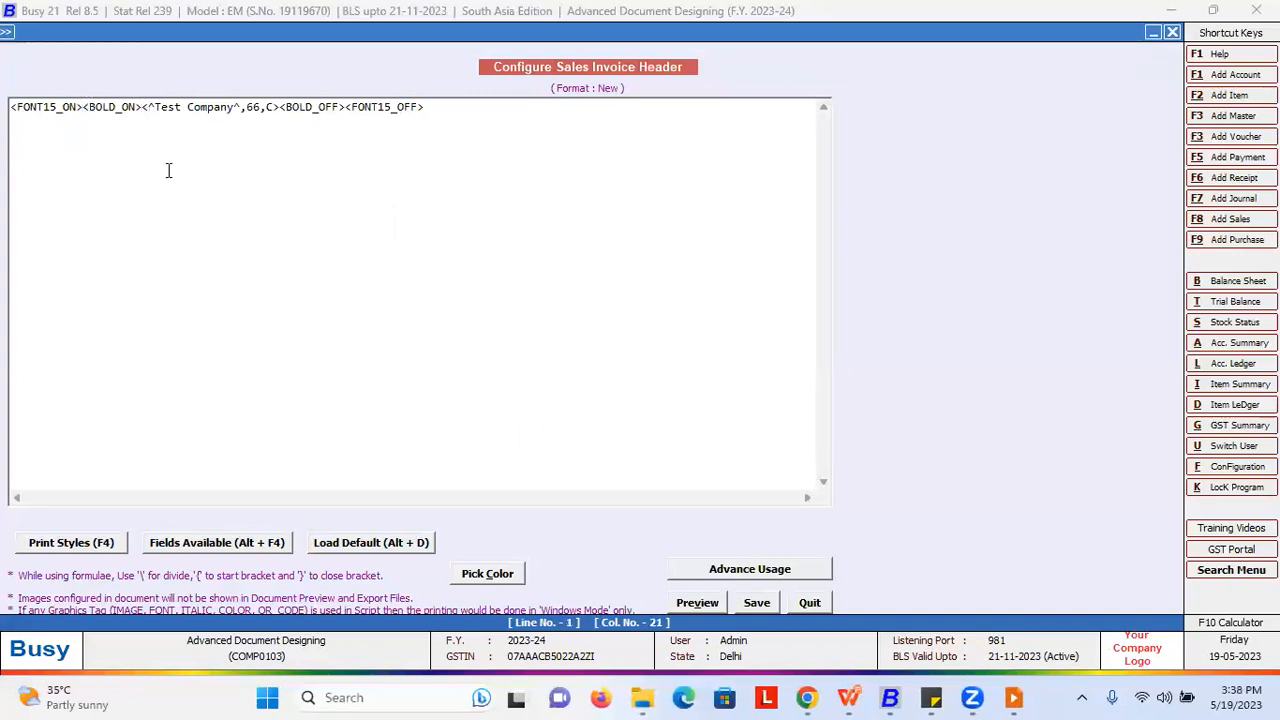
{"action": "mouse_move", "coordinate": [280, 107]}
{"action": "left_mouse_down"}
{"action": "mouse_move", "coordinate": [143, 107]}
{"action": "mouse_move", "coordinate": [281, 107]}
{"action": "left_mouse_up"}
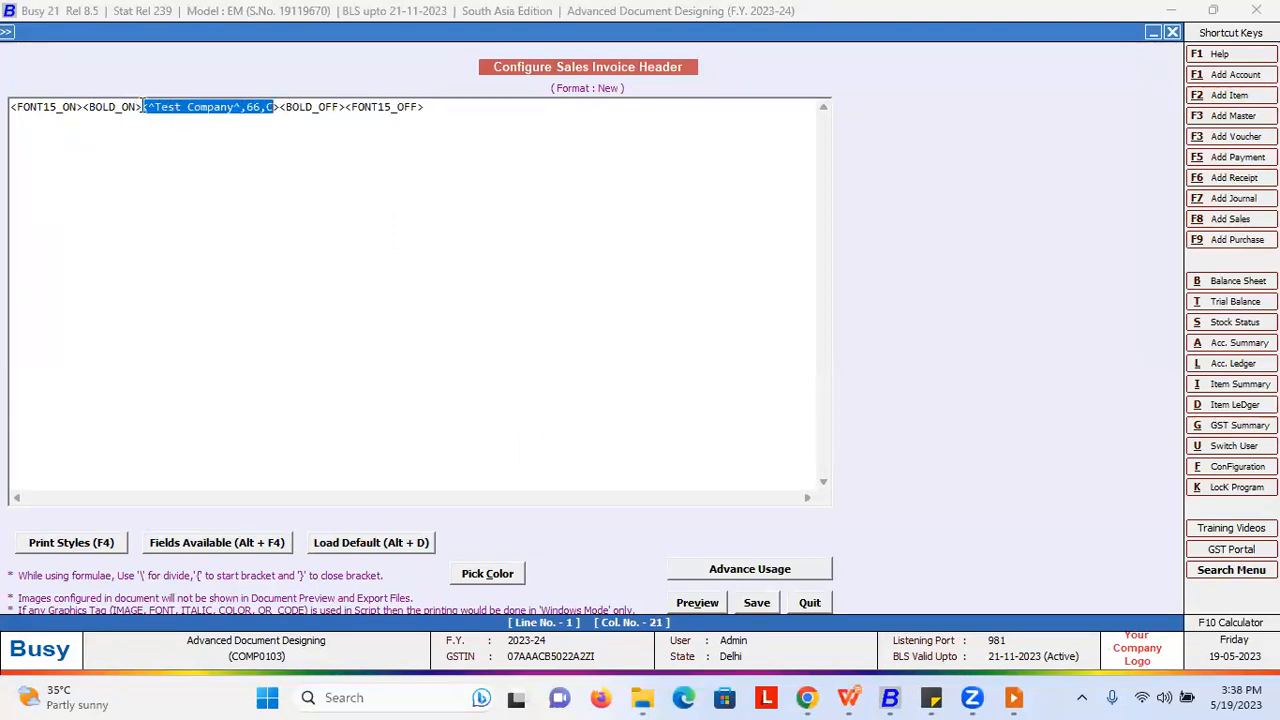
{"action": "left_click", "coordinate": [142, 107]}
{"action": "key", "text": "F4"}
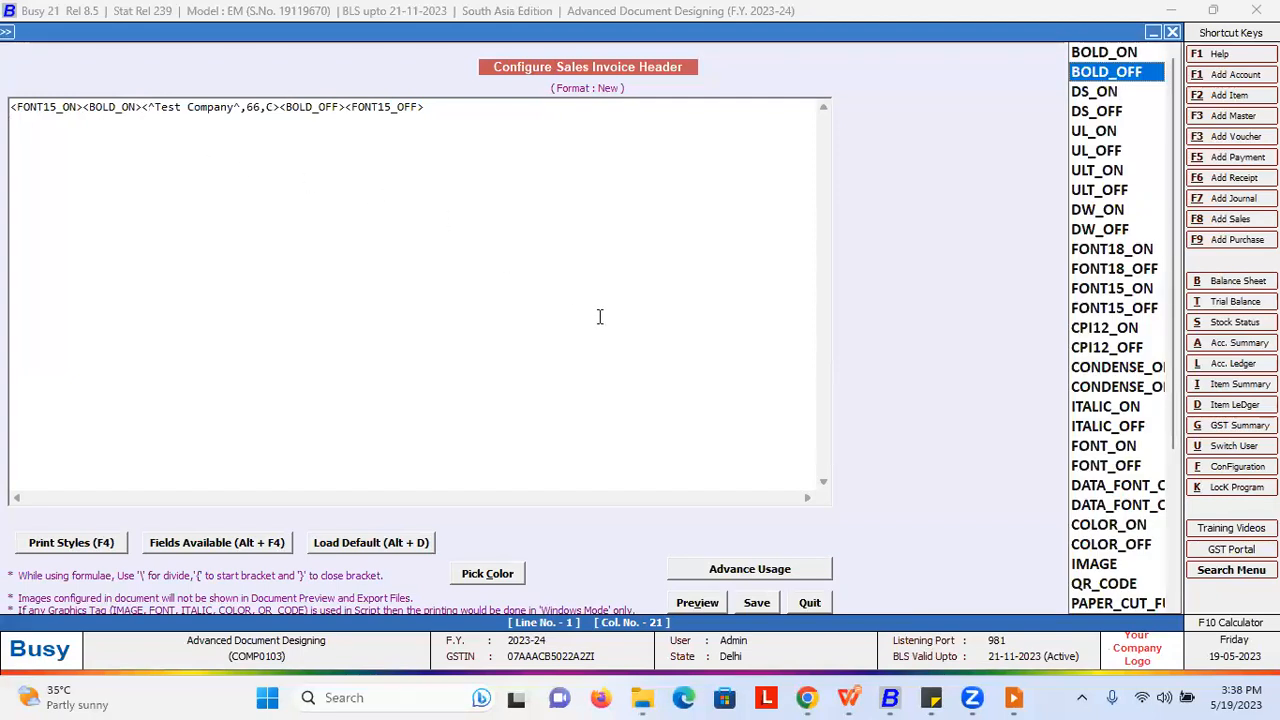
{"action": "key", "text": "Down"}
{"action": "key", "text": "Down"}
{"action": "key", "text": "Down"}
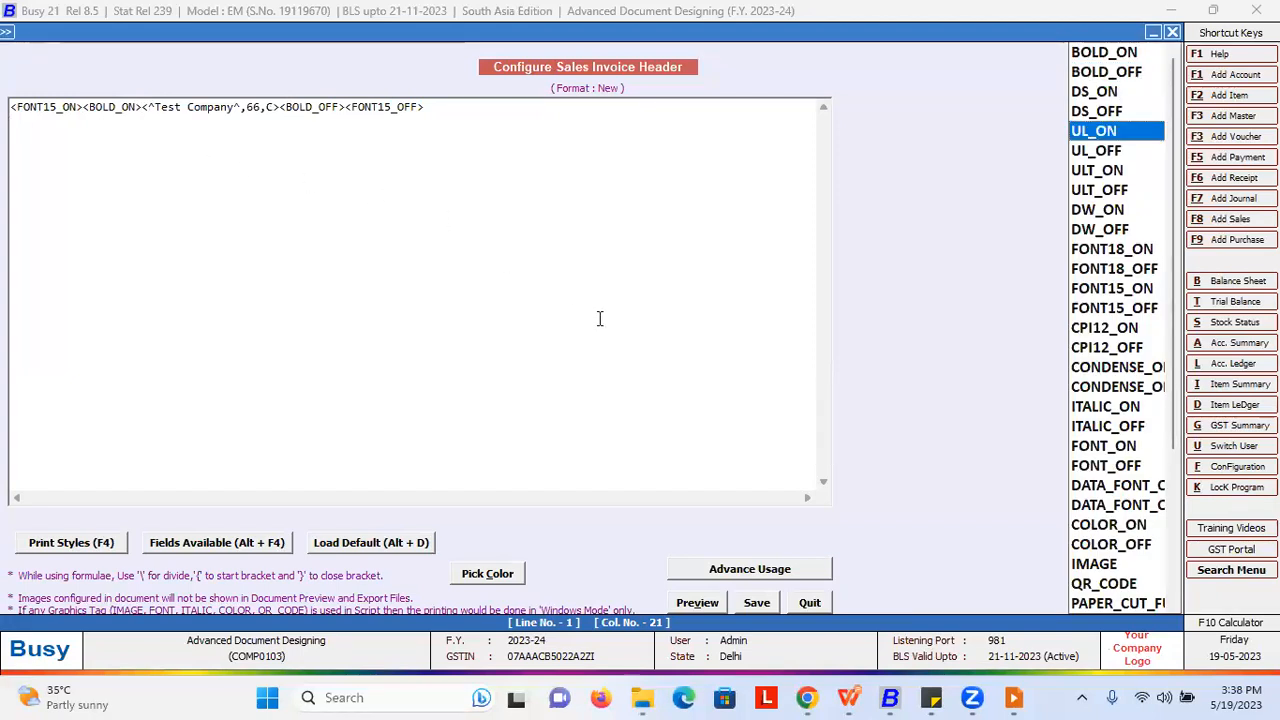
{"action": "key", "text": "Down"}
{"action": "key", "text": "Up"}
{"action": "key", "text": "Down"}
{"action": "key", "text": "f"}
{"action": "key", "text": "i"}
{"action": "key", "text": "Down"}
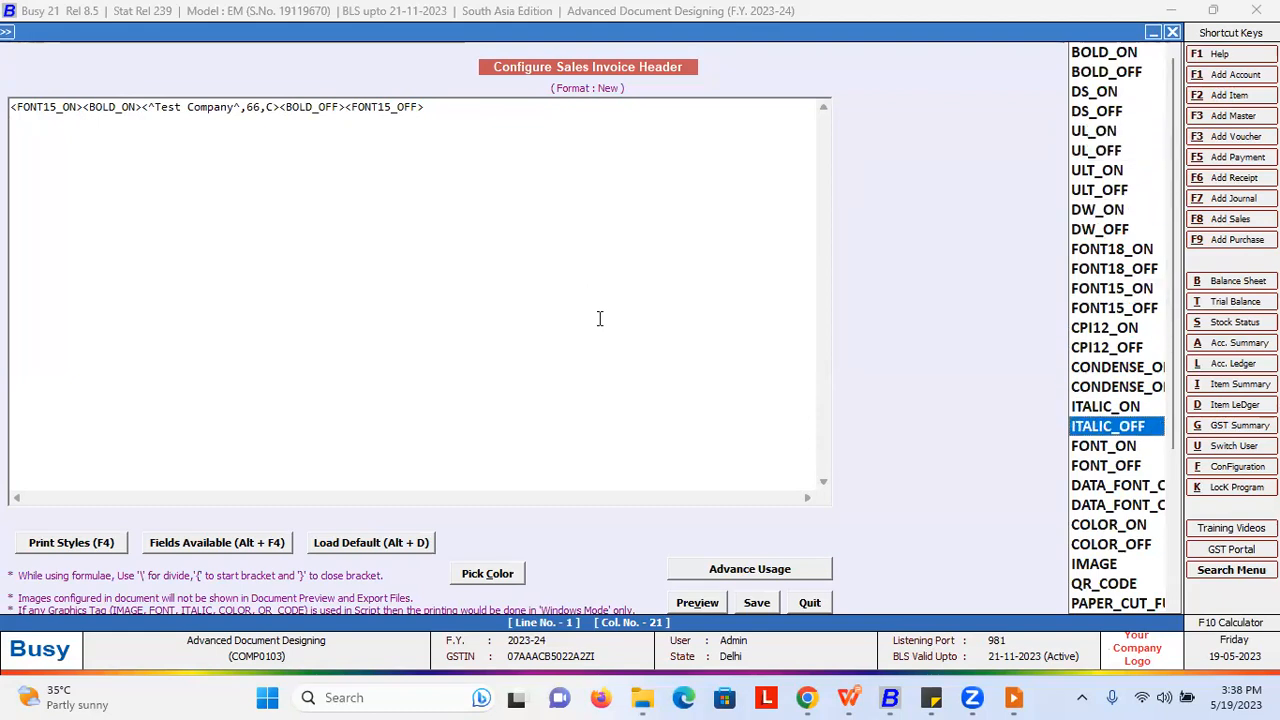
{"action": "key", "text": "Up"}
{"action": "key", "text": "Up"}
{"action": "key", "text": "Up"}
{"action": "key", "text": "Up"}
{"action": "key", "text": "Up"}
{"action": "key", "text": "Up"}
{"action": "key", "text": "Up"}
{"action": "key", "text": "Up"}
{"action": "key", "text": "Up"}
{"action": "key", "text": "Up"}
{"action": "key", "text": "Up"}
{"action": "key", "text": "Up"}
{"action": "key", "text": "Up"}
{"action": "key", "text": "Up"}
{"action": "key", "text": "Up"}
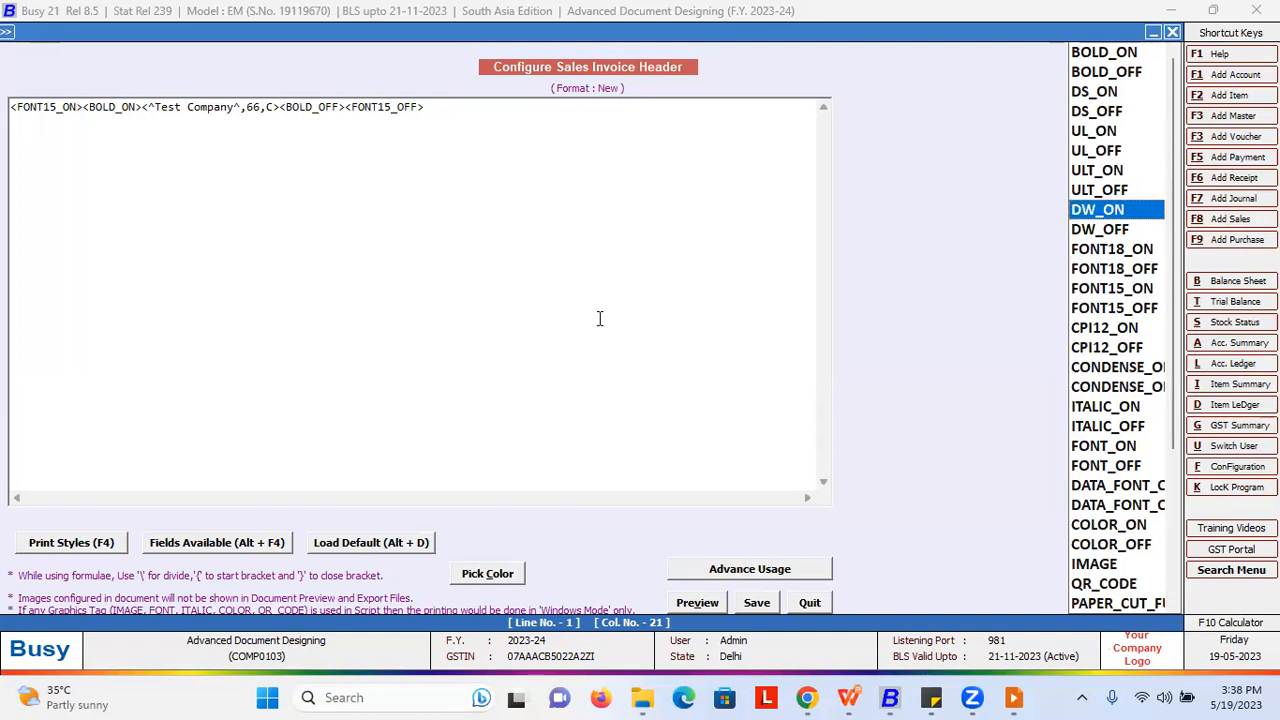
{"action": "key", "text": "Return"}
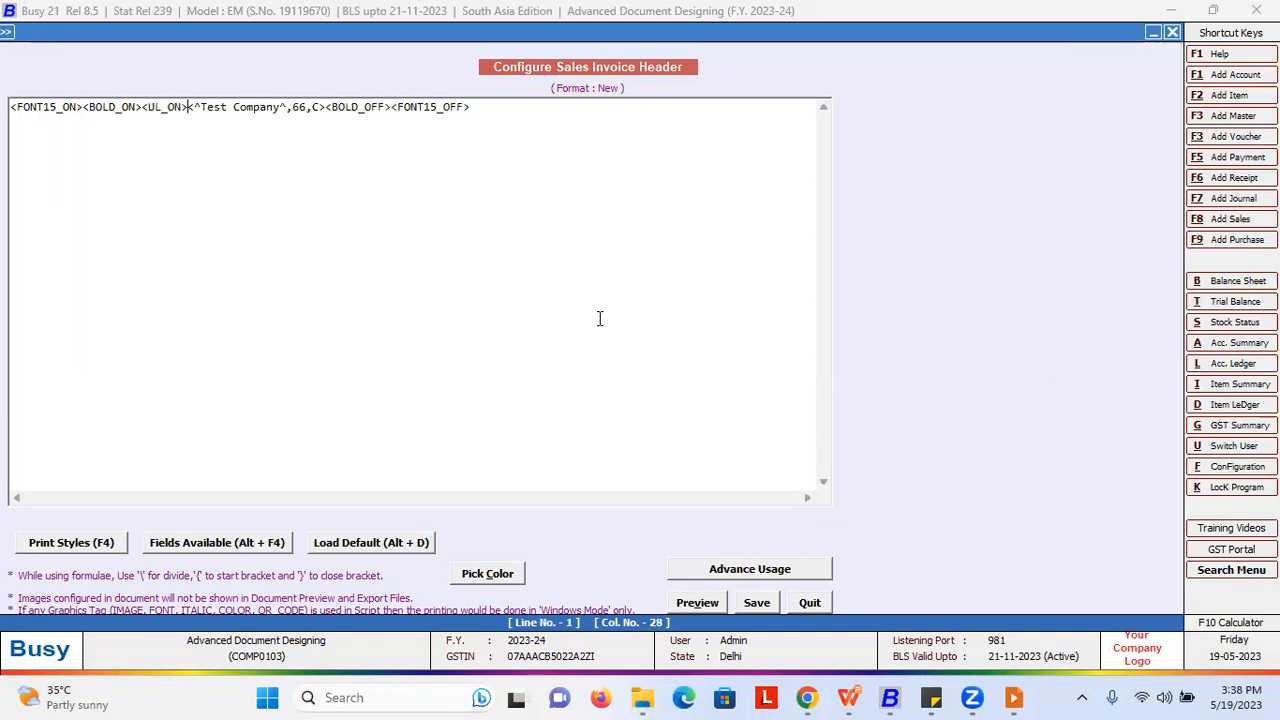
Step: Insert the UL_OFF print style between the Test Company field and <BOLD_OFF>, and preview the header
{"action": "key", "text": "Right"}
{"action": "key", "text": "Right"}
{"action": "key", "text": "Right"}
{"action": "key", "text": "Right"}
{"action": "key", "text": "Right"}
{"action": "key", "text": "Right"}
{"action": "key", "text": "Right"}
{"action": "key", "text": "Right"}
{"action": "key", "text": "Right"}
{"action": "key", "text": "Right"}
{"action": "key", "text": "Right"}
{"action": "key", "text": "Right"}
{"action": "key", "text": "Right"}
{"action": "key", "text": "Right"}
{"action": "key", "text": "Right"}
{"action": "key", "text": "Right"}
{"action": "key", "text": "Right"}
{"action": "key", "text": "Right"}
{"action": "key", "text": "Right"}
{"action": "key", "text": "Right"}
{"action": "key", "text": "Left"}
{"action": "key", "text": "Left"}
{"action": "key", "text": "Left"}
{"action": "key", "text": "Left"}
{"action": "key", "text": "Left"}
{"action": "key", "text": "F4"}
{"action": "key", "text": "Down"}
{"action": "key", "text": "Return"}
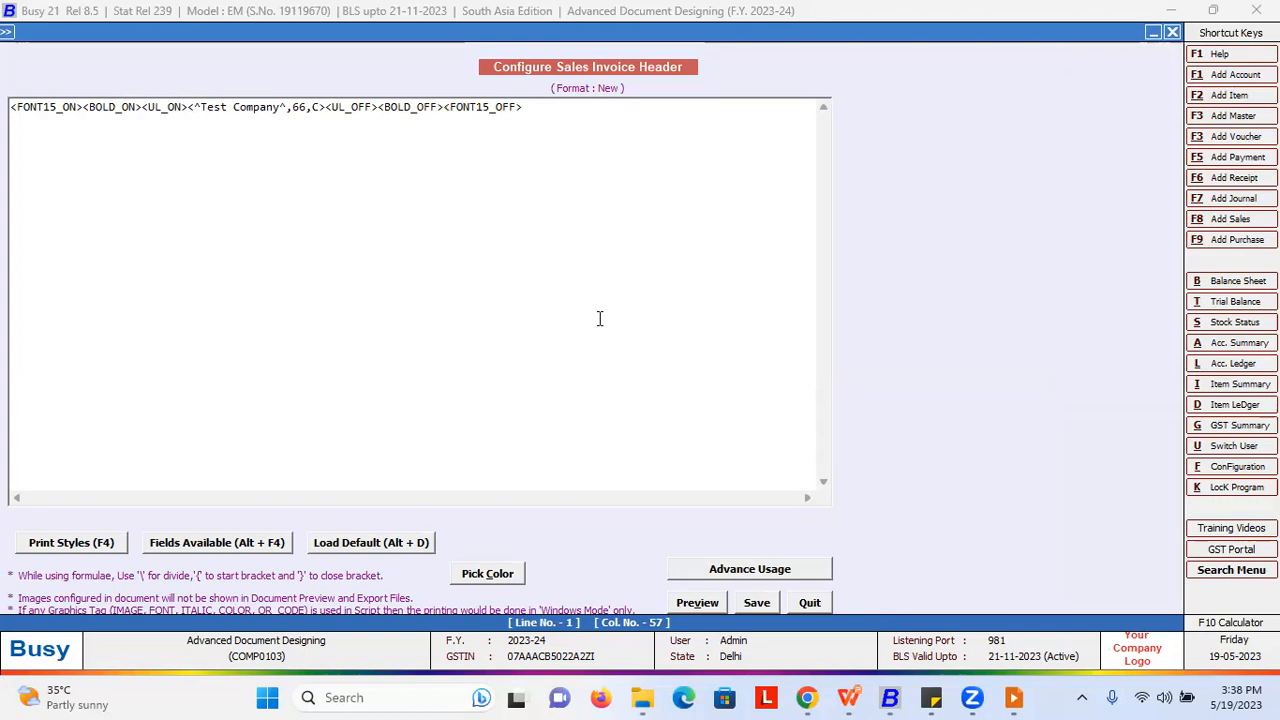
{"action": "key", "text": "alt+v"}
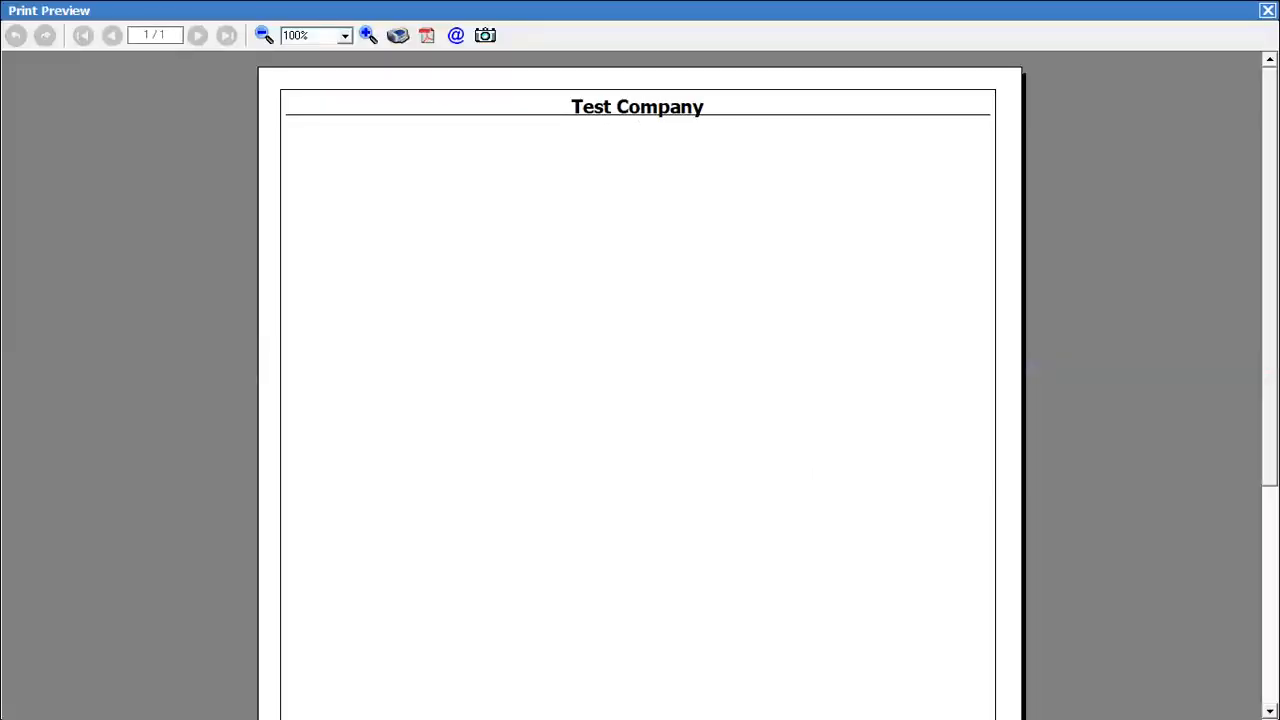
Step: Close the preview and replace the <UL_ON> tag before the Test Company field with the COLOR_ON print style
{"action": "key", "text": "Escape"}
{"action": "left_click_drag", "start_coordinate": [188, 107], "coordinate": [143, 108]}
{"action": "key", "text": "BackSpace"}
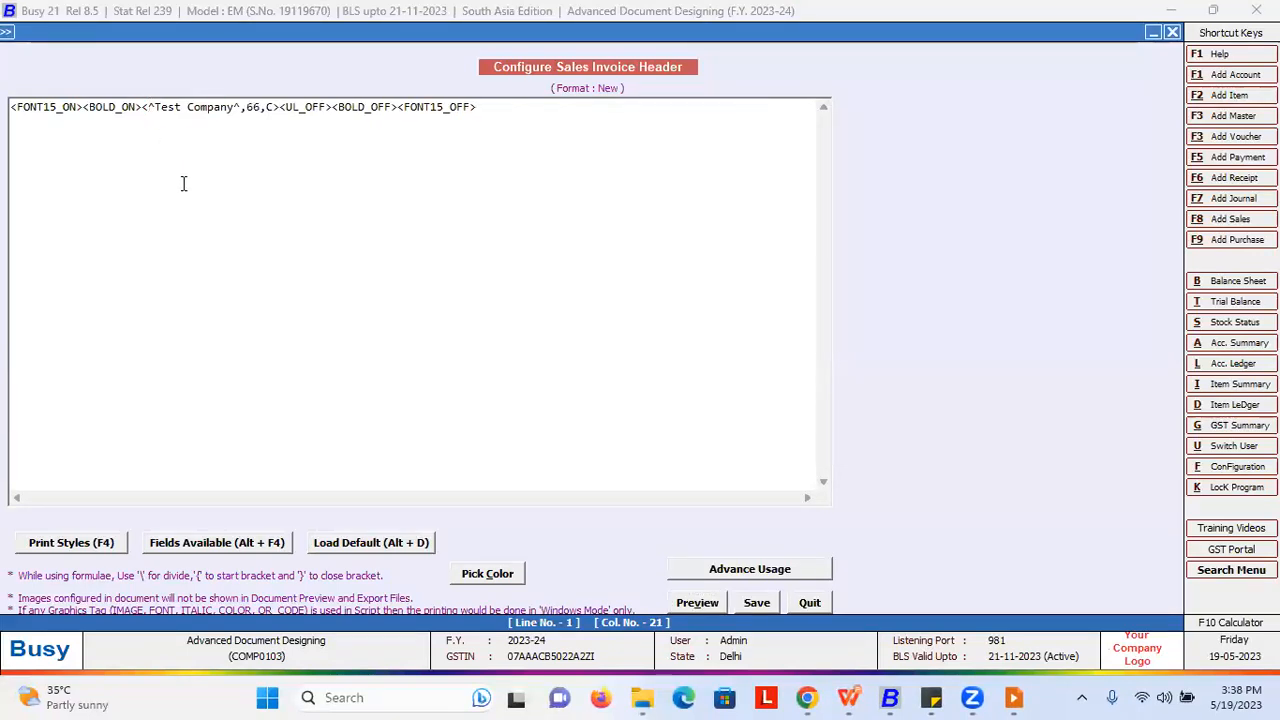
{"action": "key", "text": "F4"}
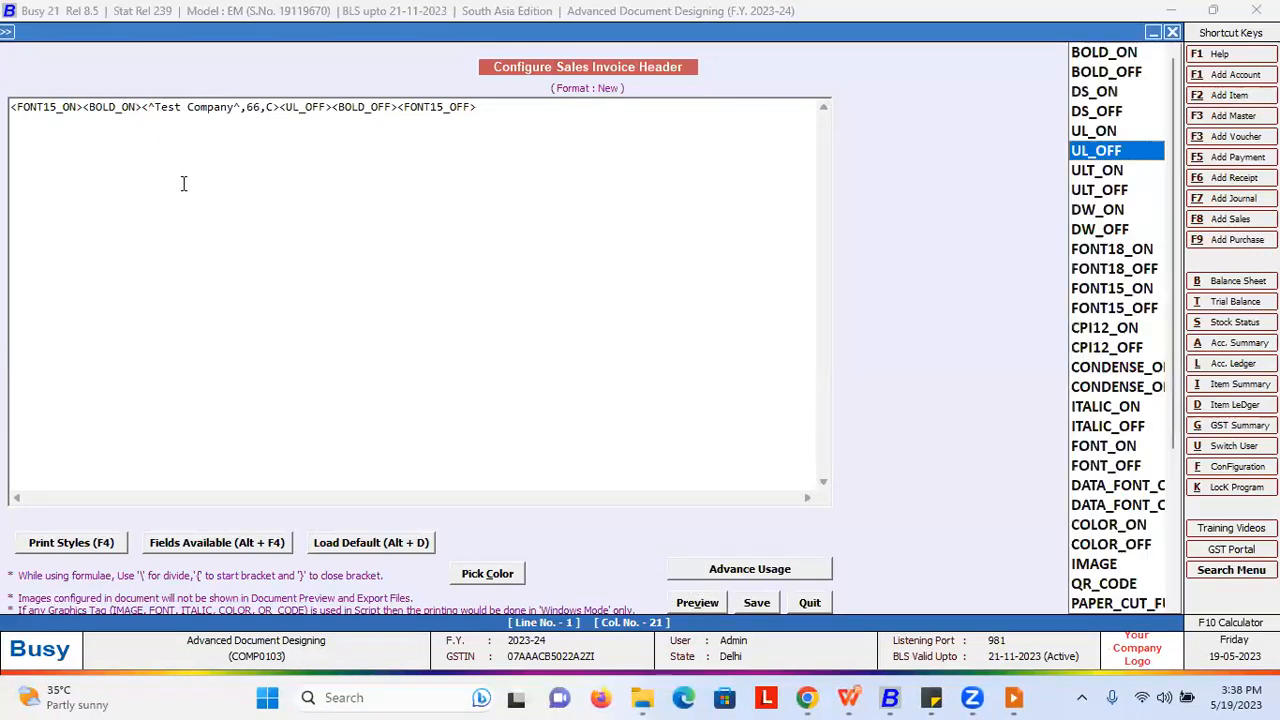
{"action": "key", "text": "Down"}
{"action": "key", "text": "Down"}
{"action": "key", "text": "Down"}
{"action": "key", "text": "Down"}
{"action": "key", "text": "Down"}
{"action": "key", "text": "Down"}
{"action": "key", "text": "Down"}
{"action": "key", "text": "Down"}
{"action": "key", "text": "Down"}
{"action": "key", "text": "Down"}
{"action": "key", "text": "Down"}
{"action": "key", "text": "Down"}
{"action": "key", "text": "Down"}
{"action": "key", "text": "Down"}
{"action": "key", "text": "Down"}
{"action": "key", "text": "Down"}
{"action": "key", "text": "Down"}
{"action": "key", "text": "Down"}
{"action": "key", "text": "Down"}
{"action": "key", "text": "Down"}
{"action": "key", "text": "Down"}
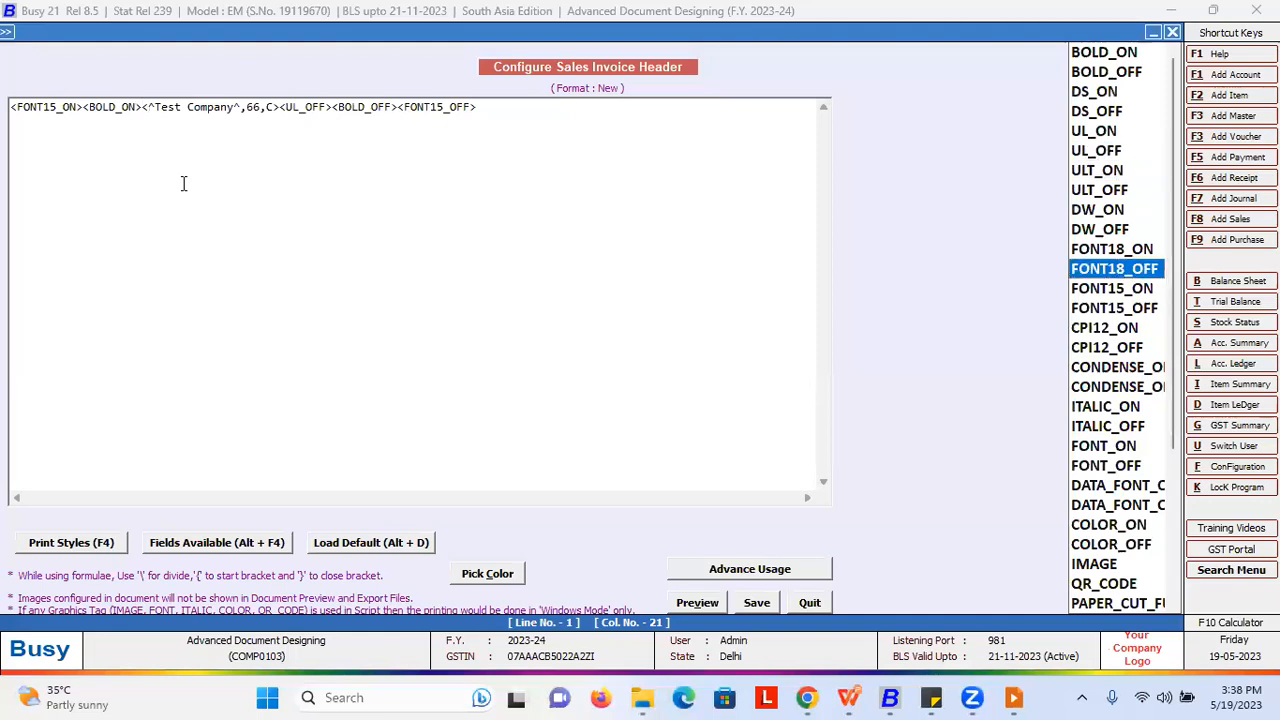
{"action": "key", "text": "Up"}
{"action": "key", "text": "Up"}
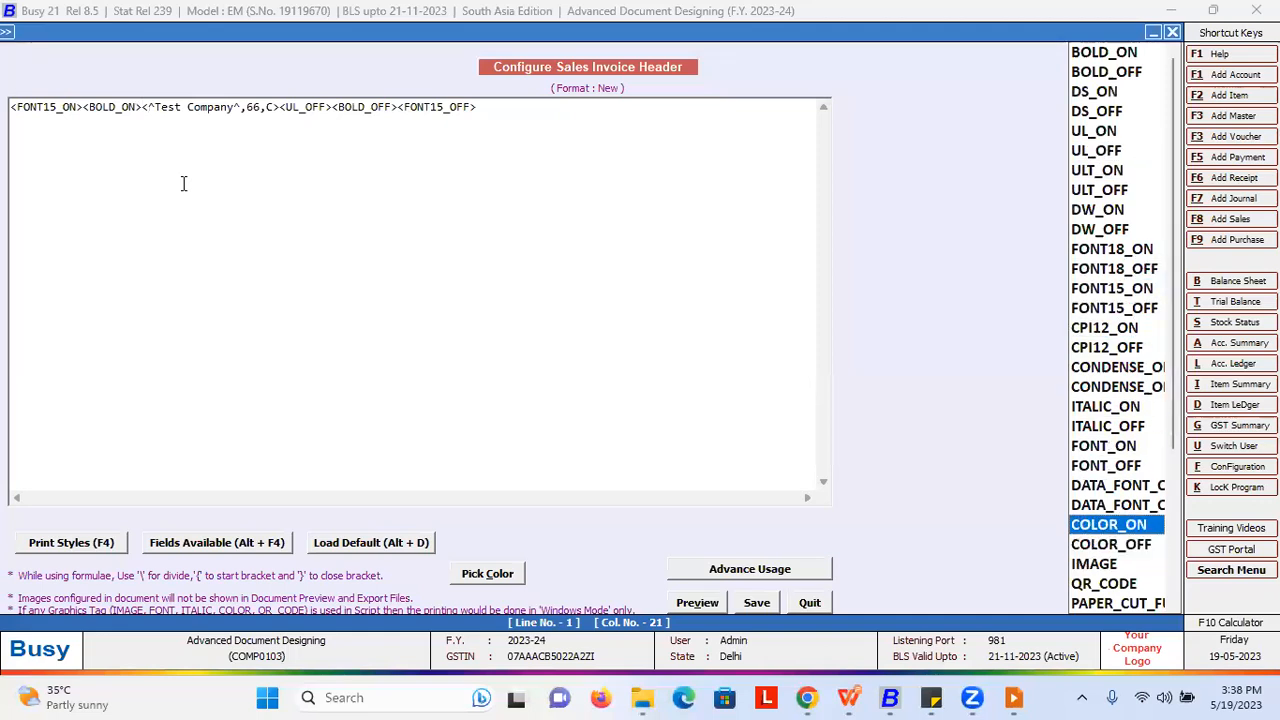
{"action": "key", "text": "Return"}
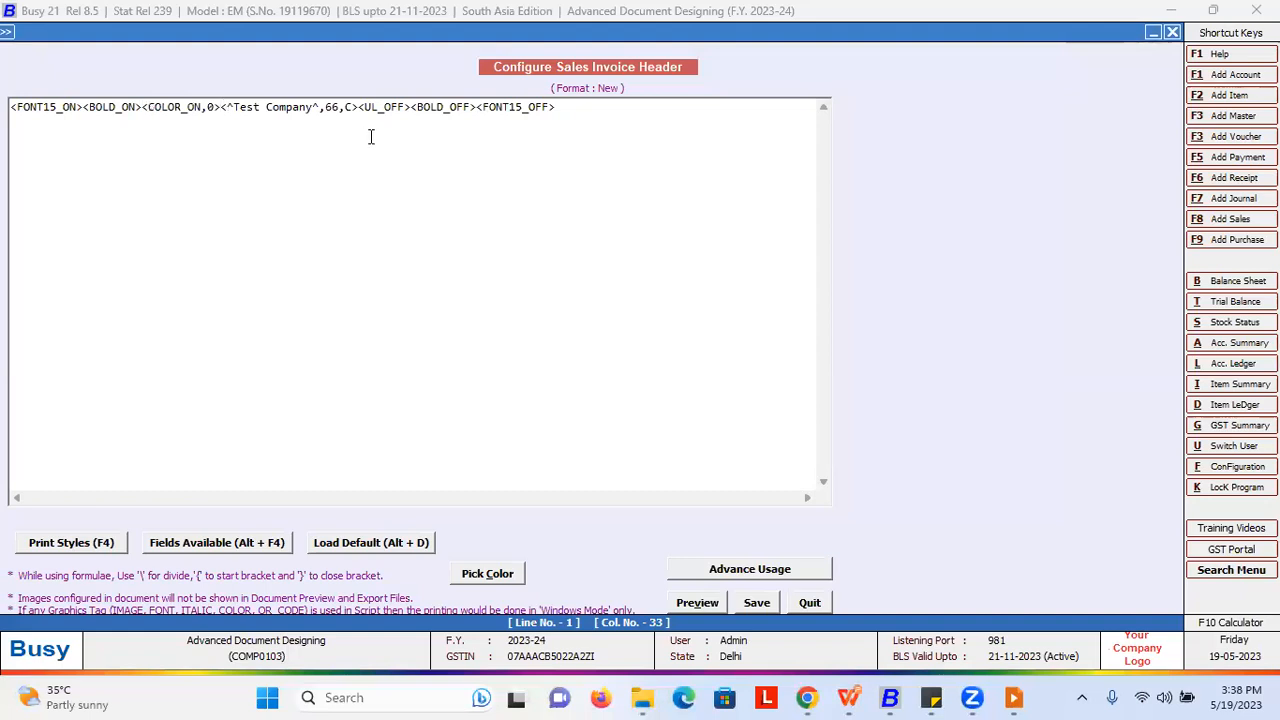
Step: Replace the <UL_OFF> tag after the Test Company field with the COLOR_OFF print style
{"action": "left_click_drag", "start_coordinate": [411, 107], "coordinate": [357, 107]}
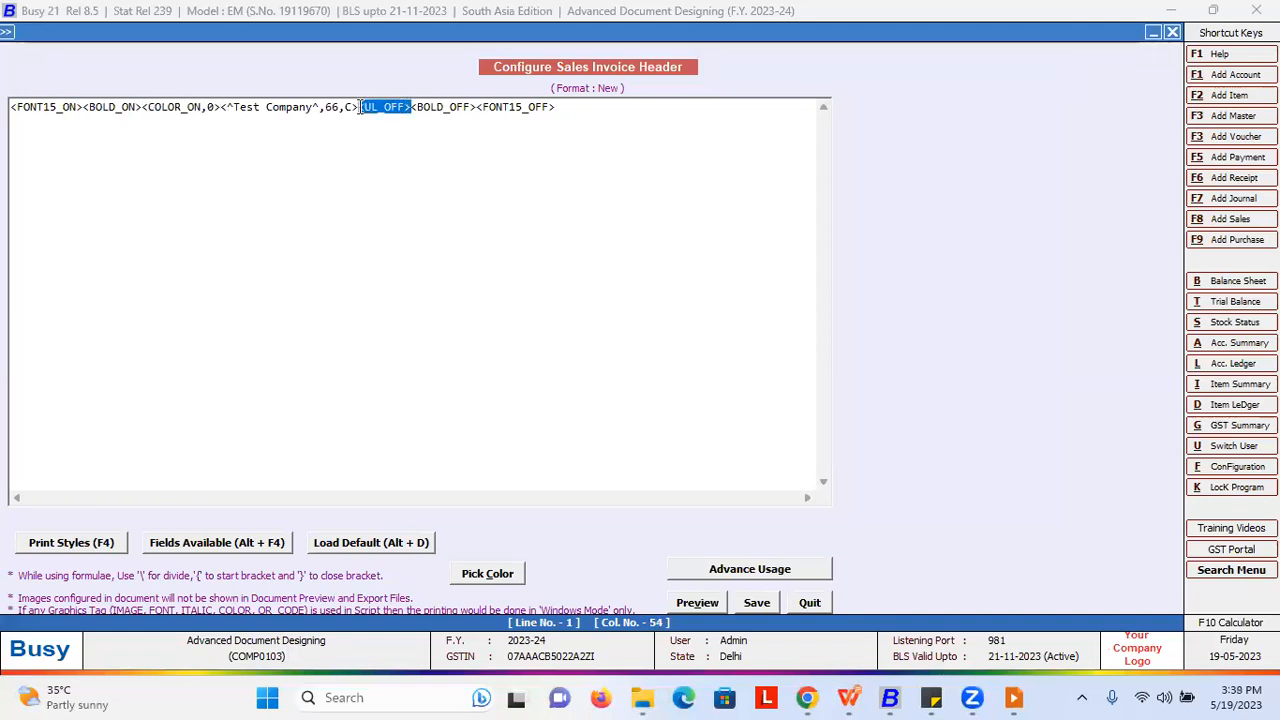
{"action": "key", "text": "Delete"}
{"action": "key", "text": "F4"}
{"action": "key", "text": "Down"}
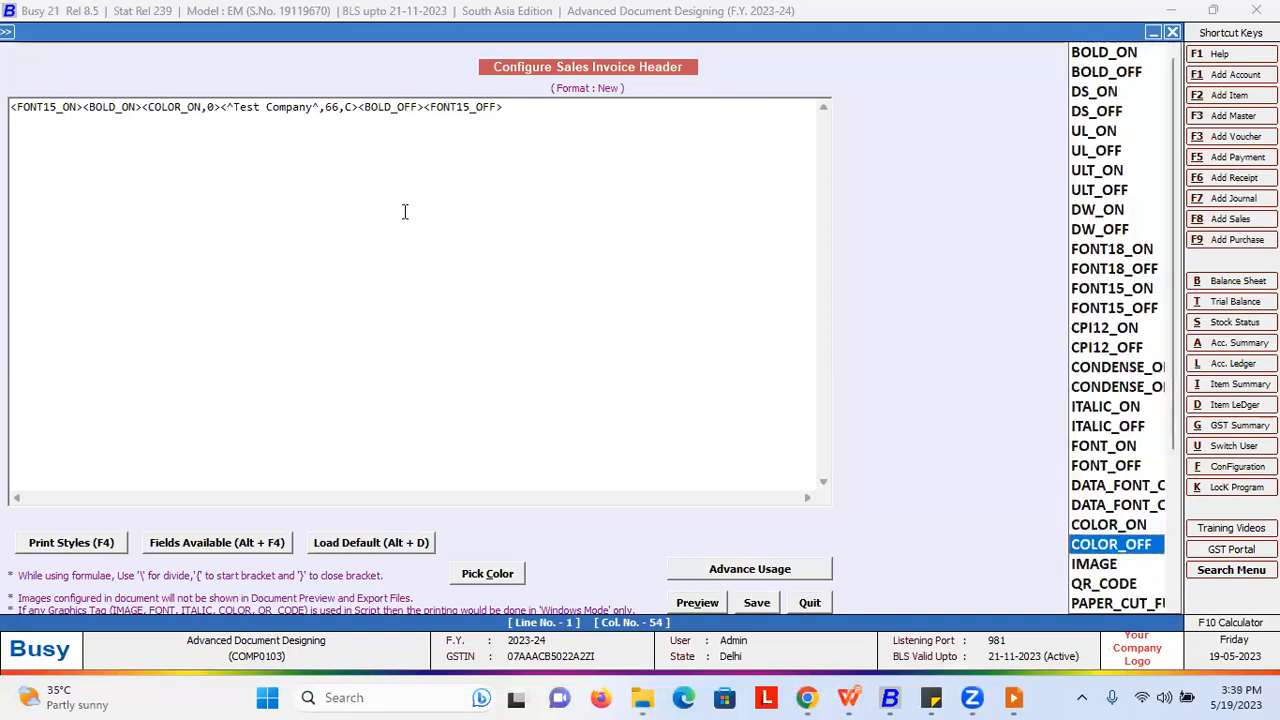
{"action": "key", "text": "Return"}
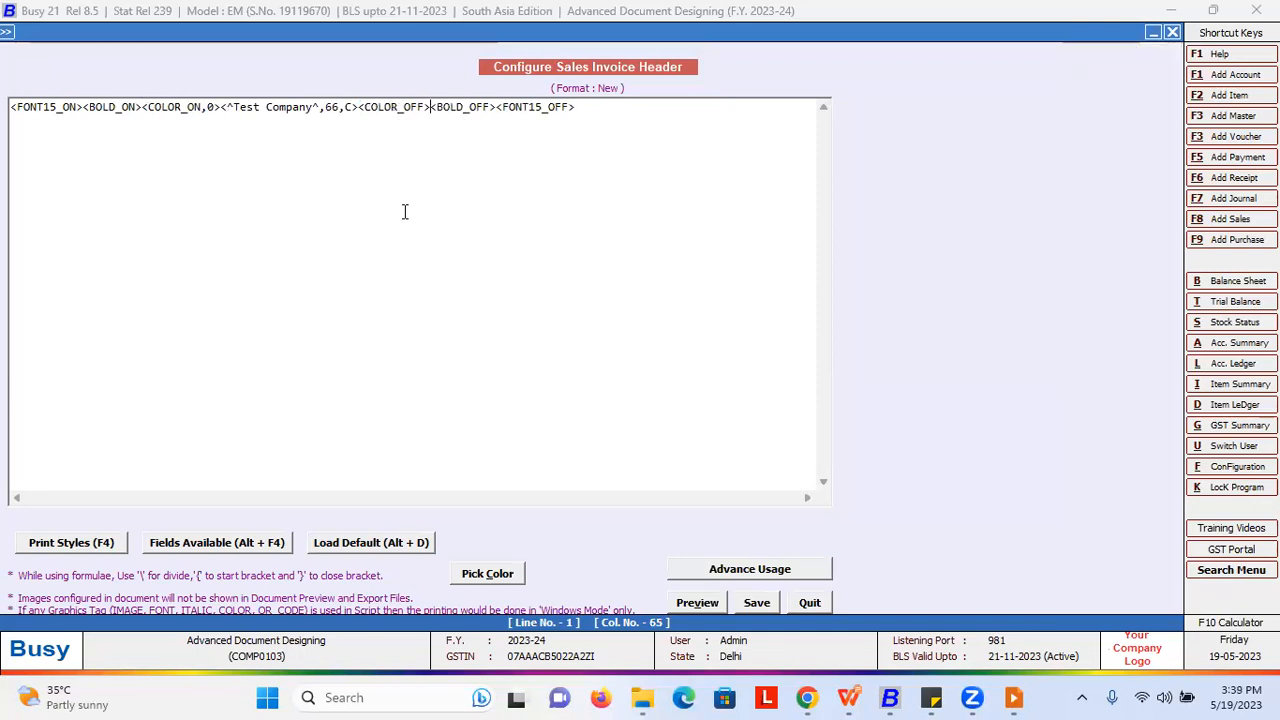
Step: Select the color value in the COLOR_ON tag and open the color picker
{"action": "left_click_drag", "start_coordinate": [216, 107], "coordinate": [207, 110]}
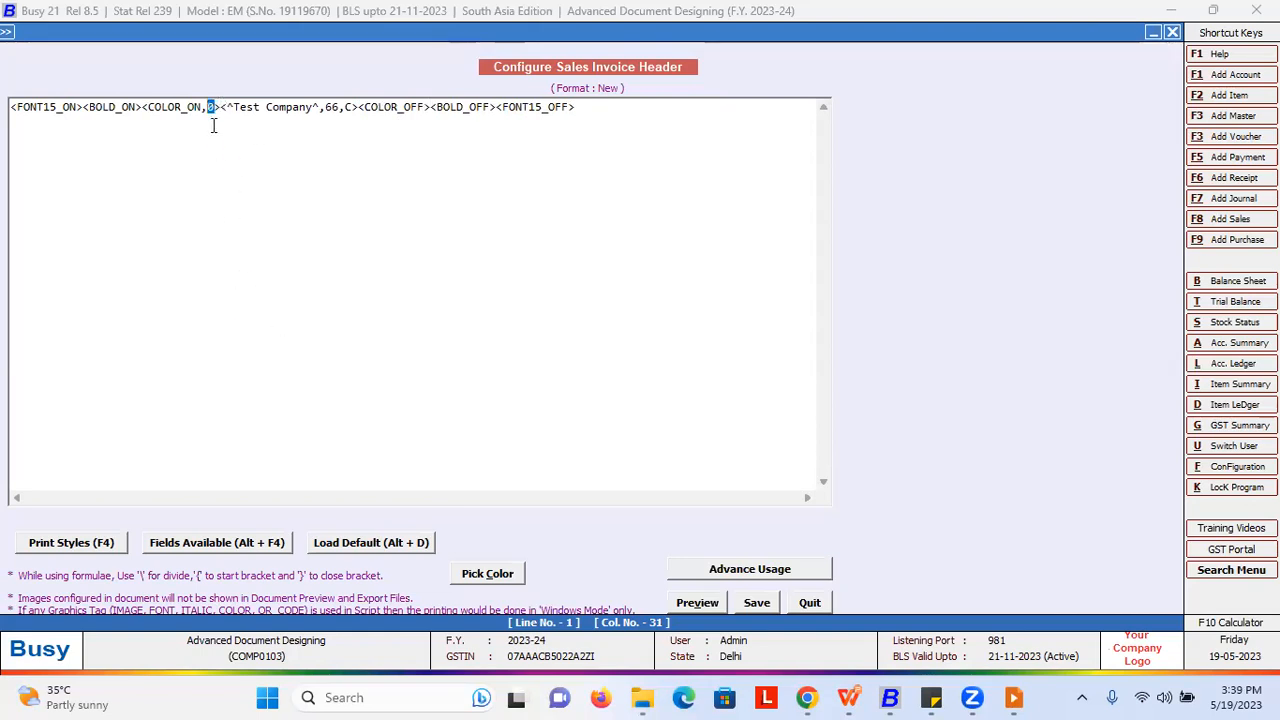
{"action": "left_click", "coordinate": [495, 580]}
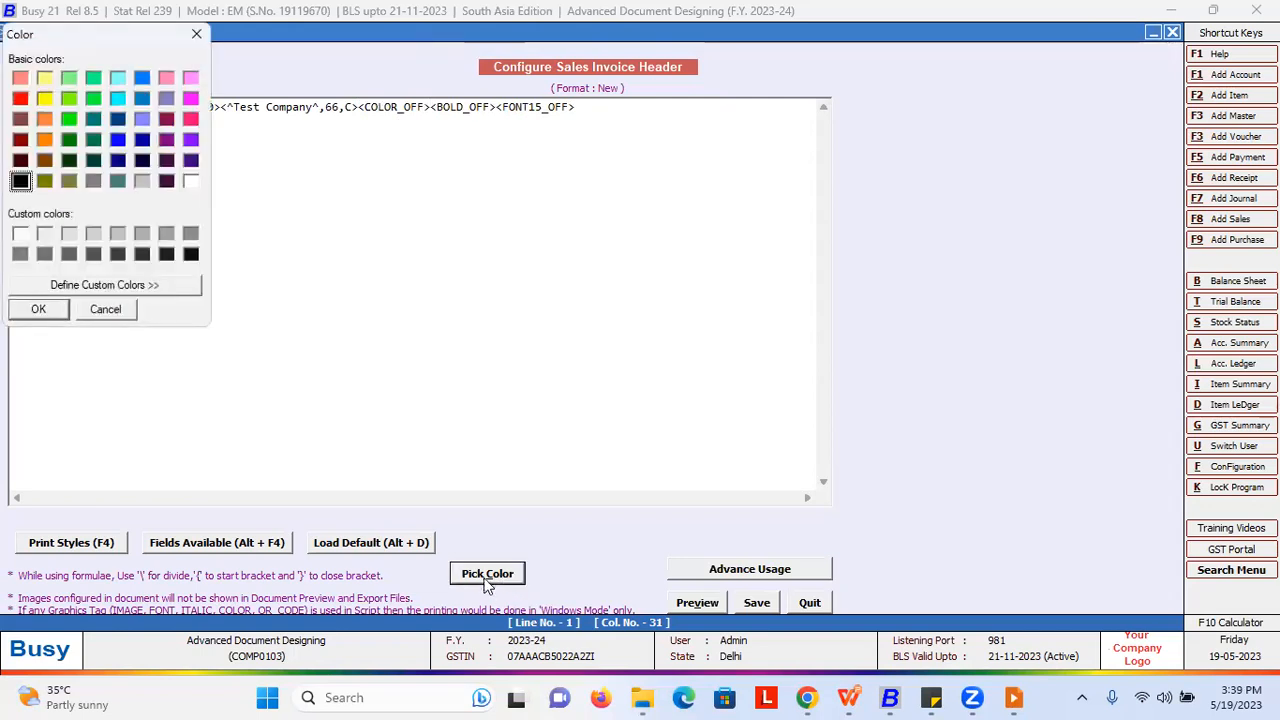
Step: Pick the pure blue basic colour to generate its colour code for the invoice header
{"action": "key", "text": "Return"}
{"action": "left_click", "coordinate": [495, 574]}
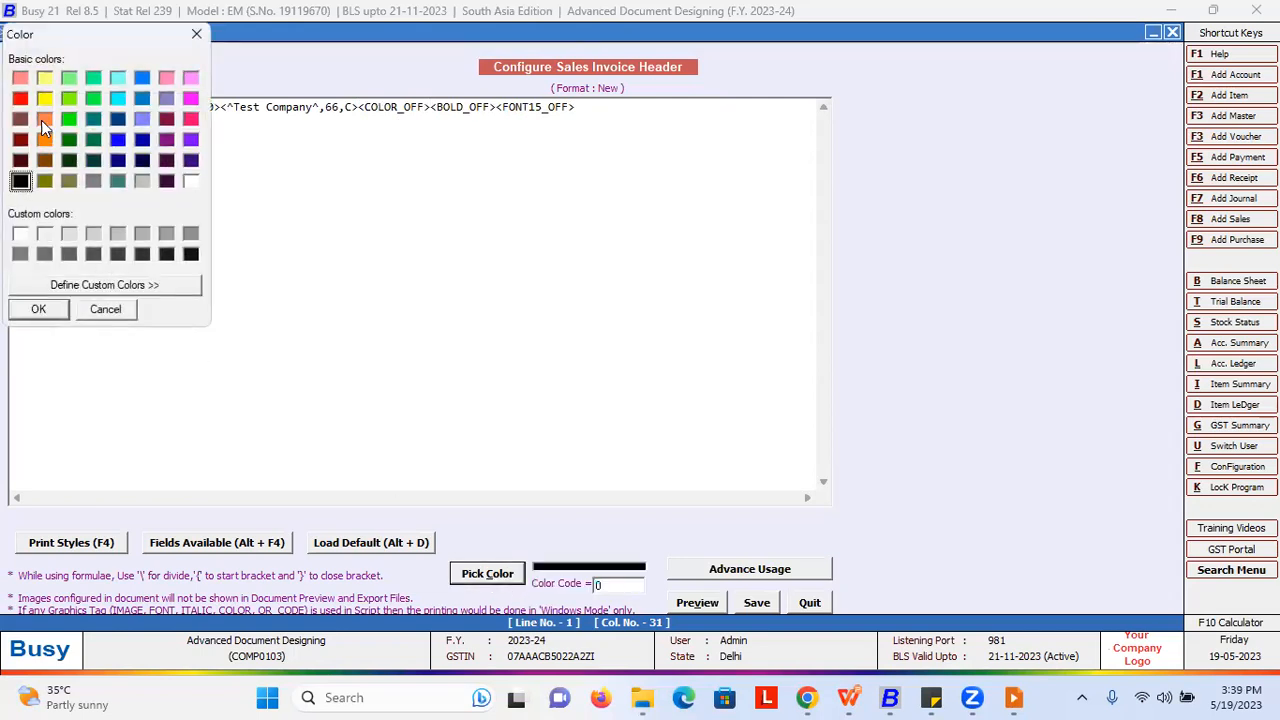
{"action": "left_click", "coordinate": [20, 100]}
{"action": "left_click", "coordinate": [118, 140]}
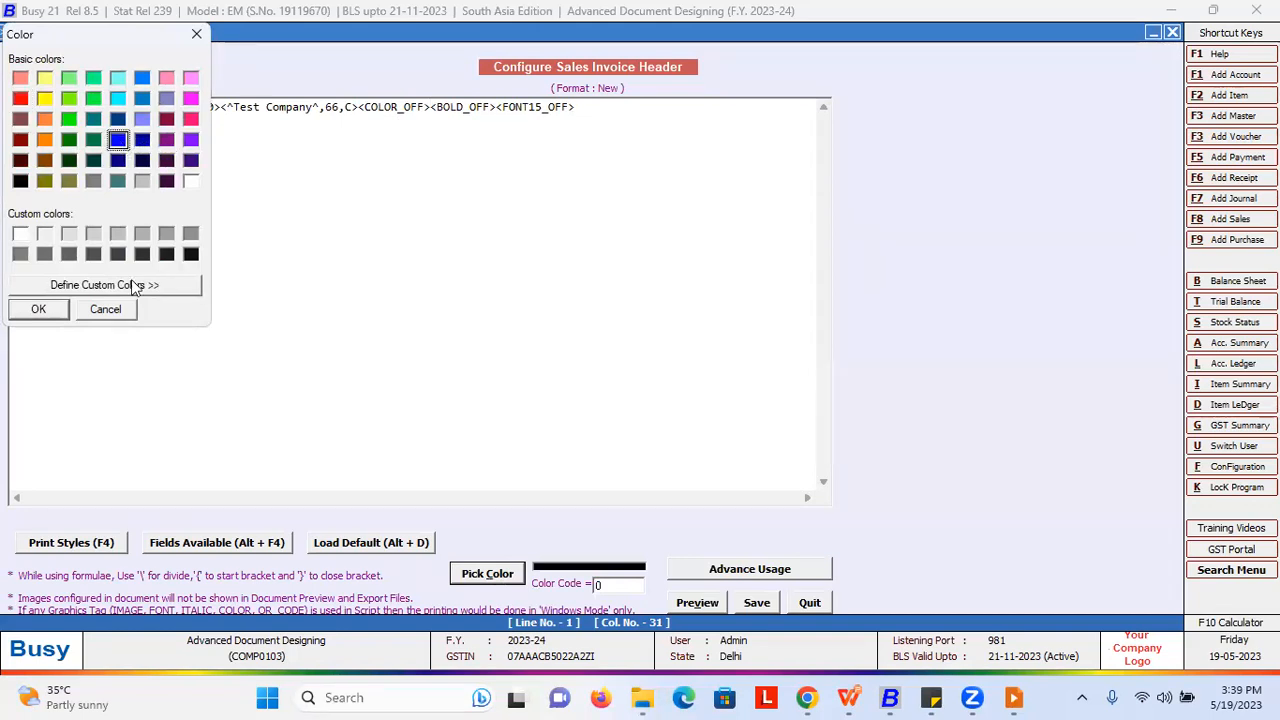
{"action": "left_click", "coordinate": [38, 309]}
Step: Copy the generated colour code 16711680 into the COLOR_ON tag in place of the 0, and preview the invoice header
{"action": "left_click", "coordinate": [627, 583]}
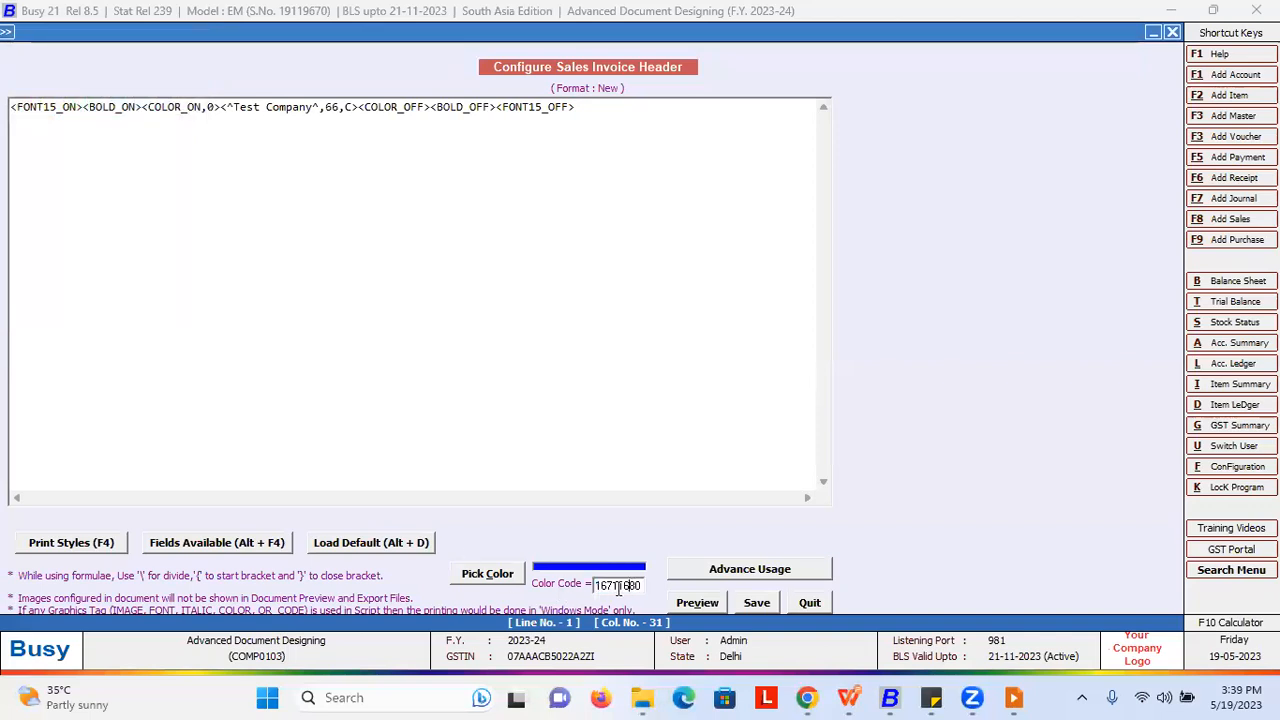
{"action": "left_click_drag", "start_coordinate": [642, 586], "coordinate": [594, 586]}
{"action": "key", "text": "ctrl+c"}
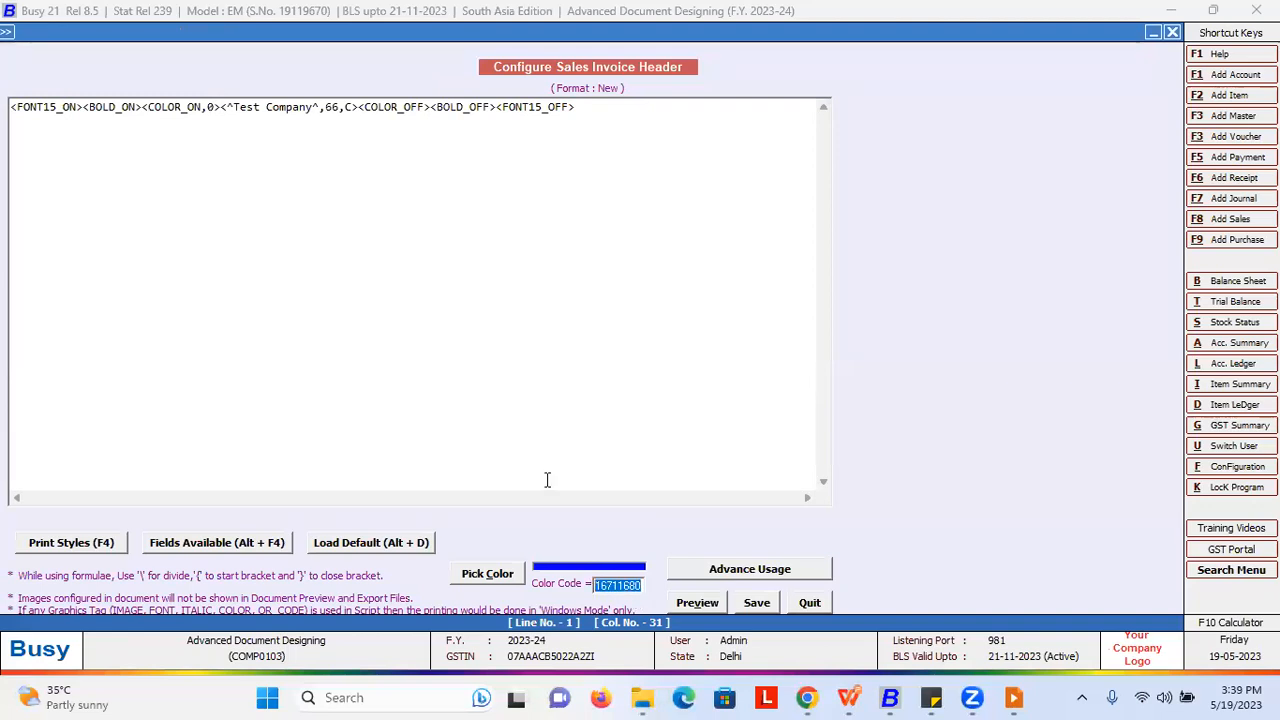
{"action": "double_click", "coordinate": [210, 107]}
{"action": "key", "text": "ctrl+v"}
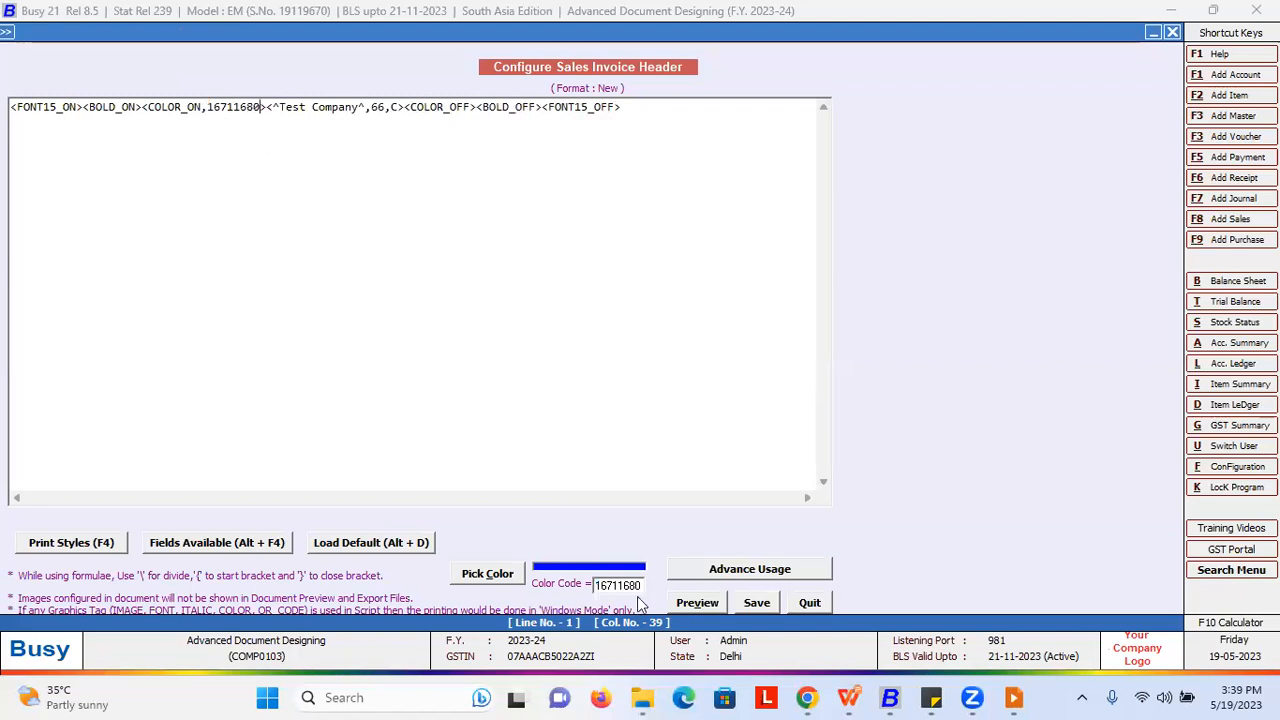
{"action": "left_click", "coordinate": [697, 603]}
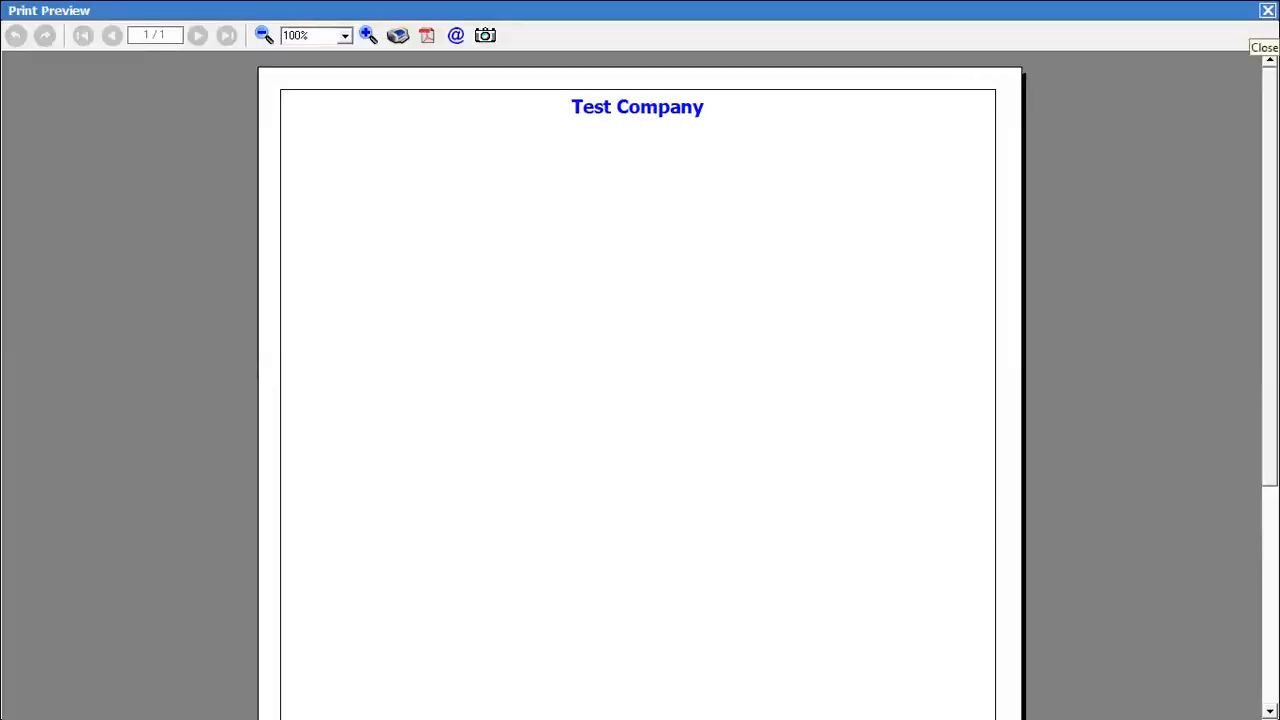
{"action": "left_click", "coordinate": [1267, 10]}
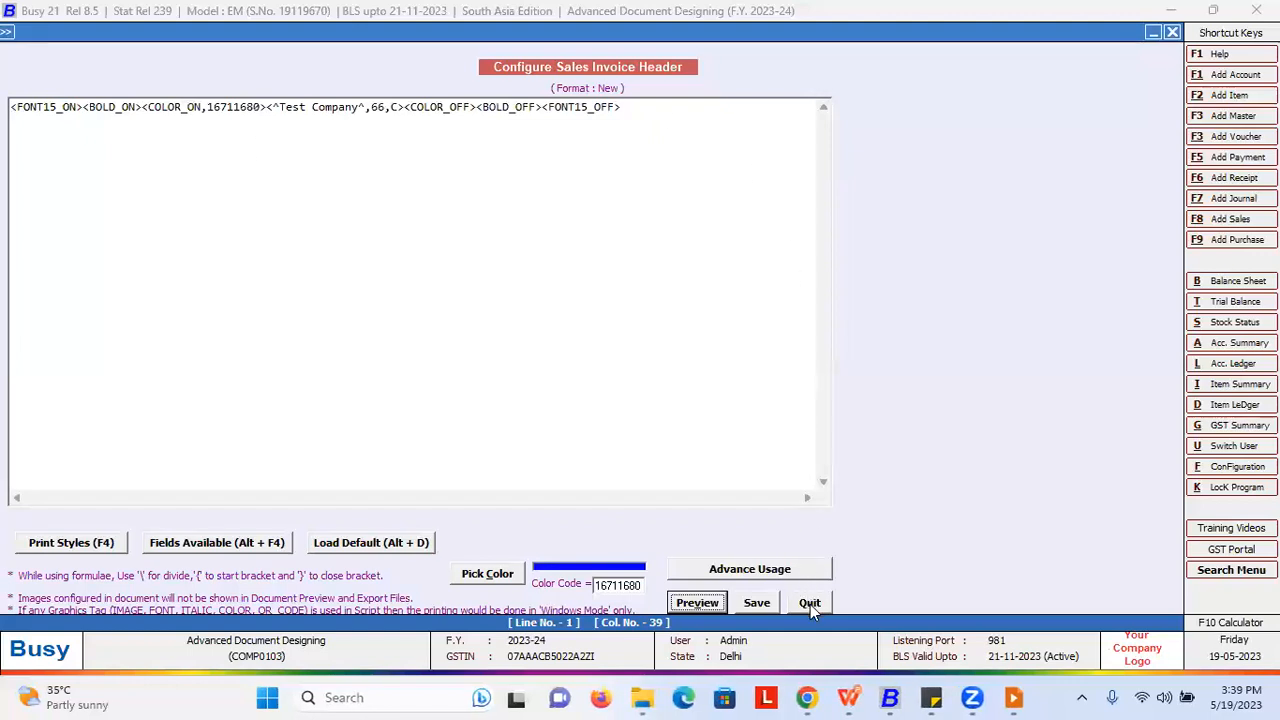
Step: Switch to the WPS slide show, bring up the Image item on the Other Important Fields slide, and return to Busy
{"action": "mouse_move", "coordinate": [848, 697]}
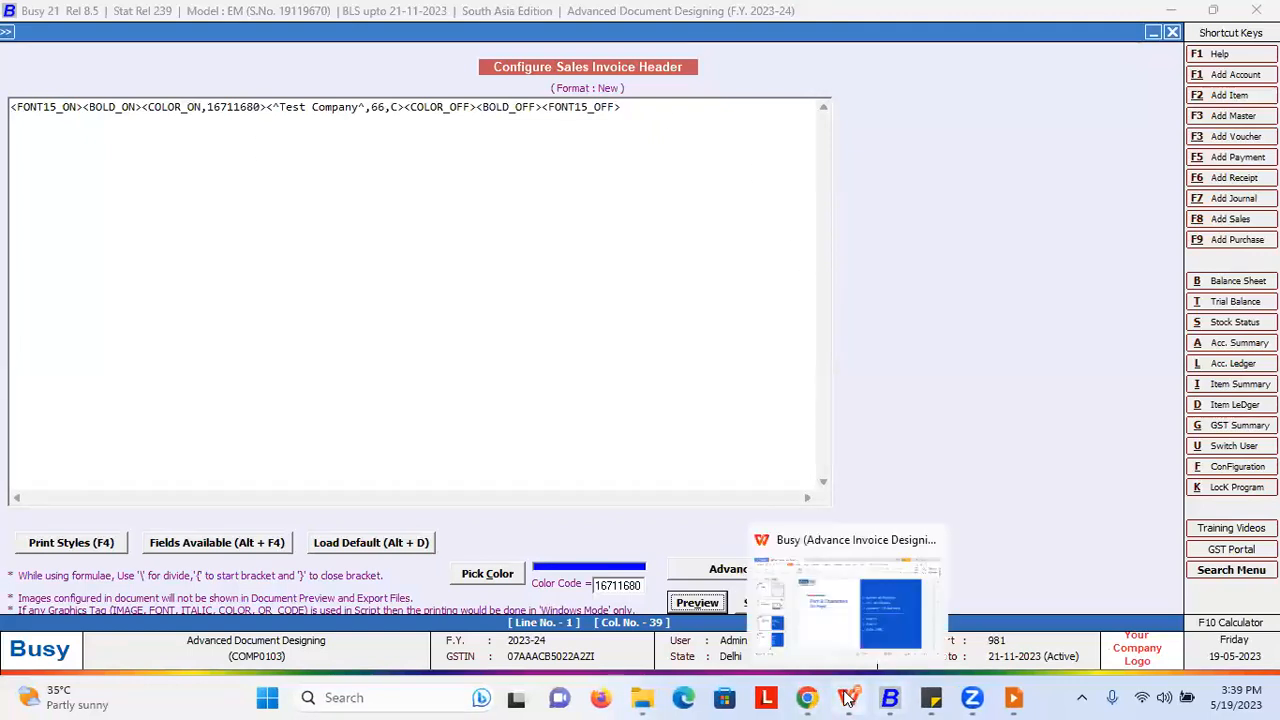
{"action": "key", "text": "alt+Tab"}
{"action": "key", "text": "alt+Tab"}
{"action": "key", "text": "alt+Tab"}
{"action": "key", "text": "alt+Tab"}
{"action": "key", "text": "alt+Tab"}
{"action": "key", "text": "alt+Tab"}
{"action": "key", "text": "alt+Tab"}
{"action": "key", "text": "alt+Tab"}
{"action": "key", "text": "alt+Tab"}
{"action": "key", "text": "alt+Tab"}
{"action": "key", "text": "alt+Tab"}
{"action": "key", "text": "alt+Tab"}
{"action": "key", "text": "alt+Tab"}
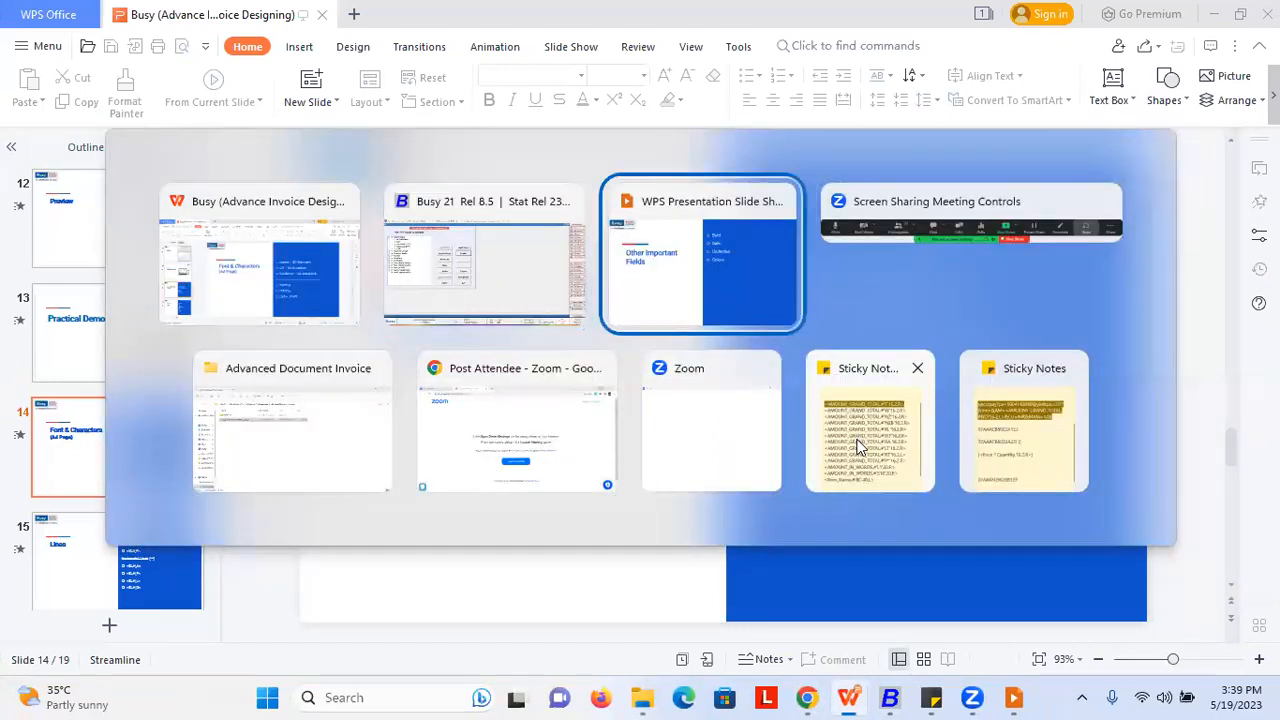
{"action": "key", "text": "Right"}
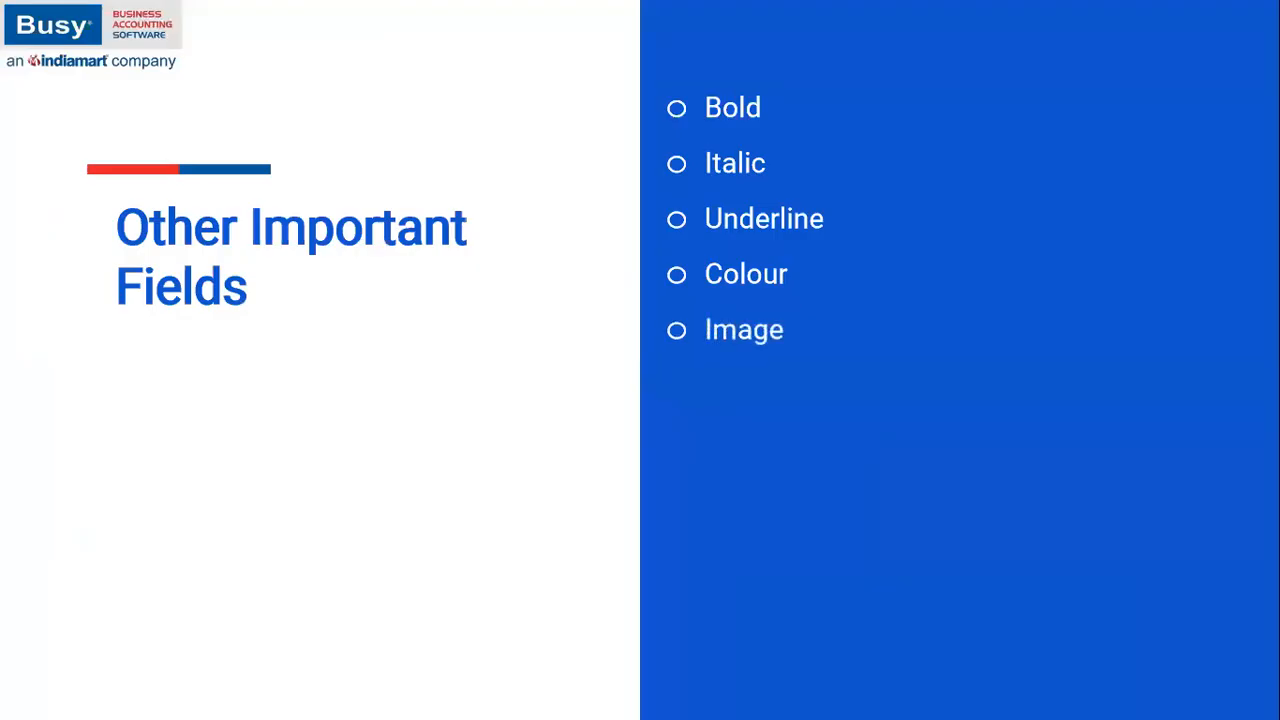
{"action": "key", "text": "alt+Tab"}
{"action": "key", "text": "alt+Tab"}
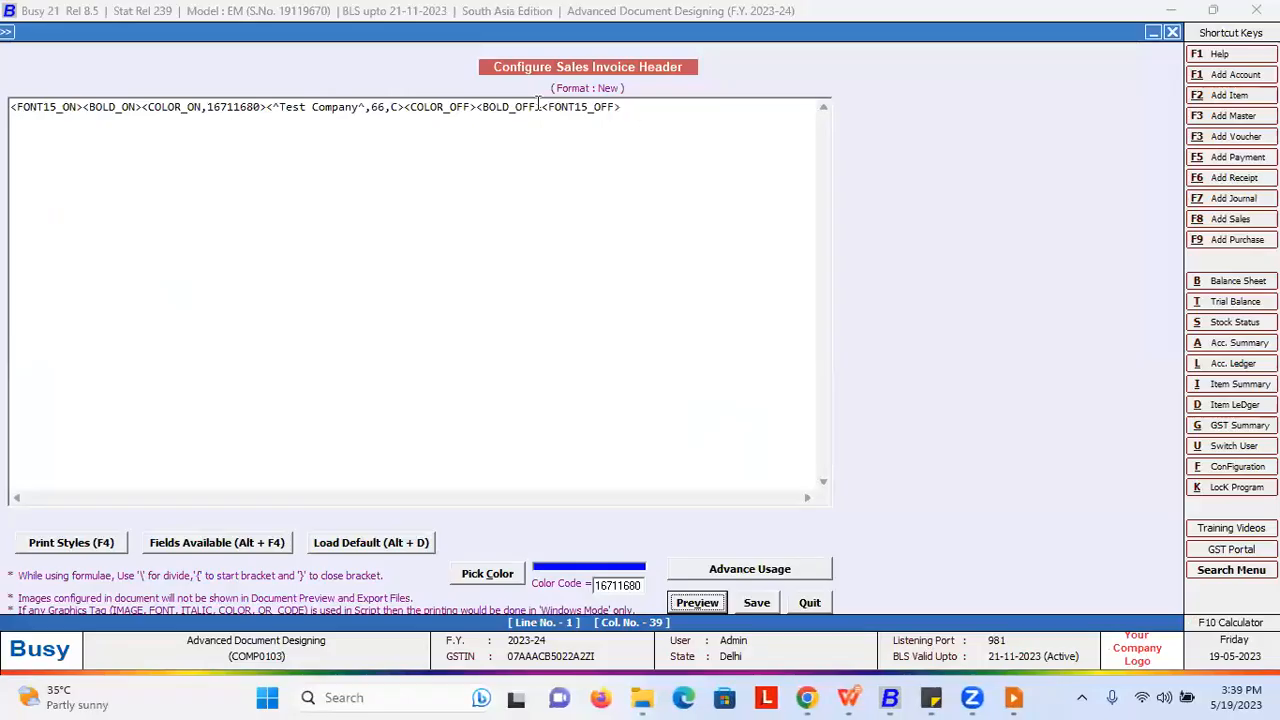
Step: Insert an IMAGE print style tag directly before the Test Company text and select its PATH placeholder
{"action": "left_click", "coordinate": [267, 106]}
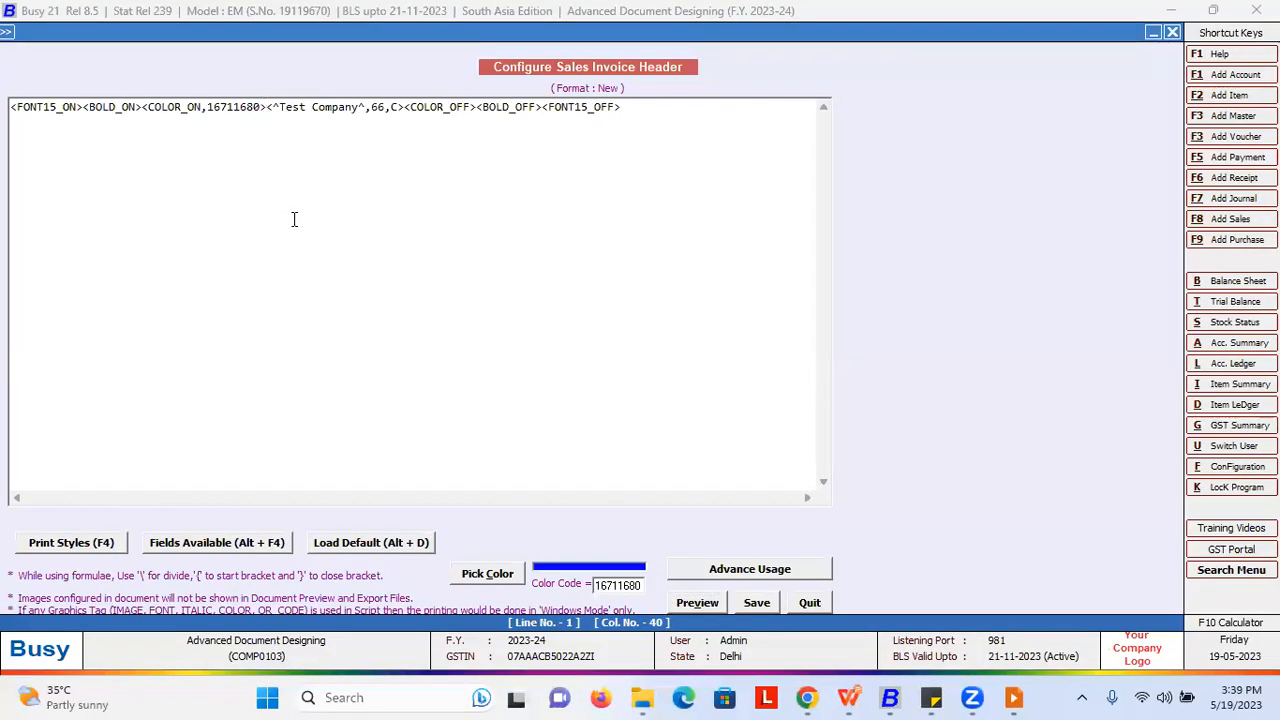
{"action": "key", "text": "F4"}
{"action": "key", "text": "Down"}
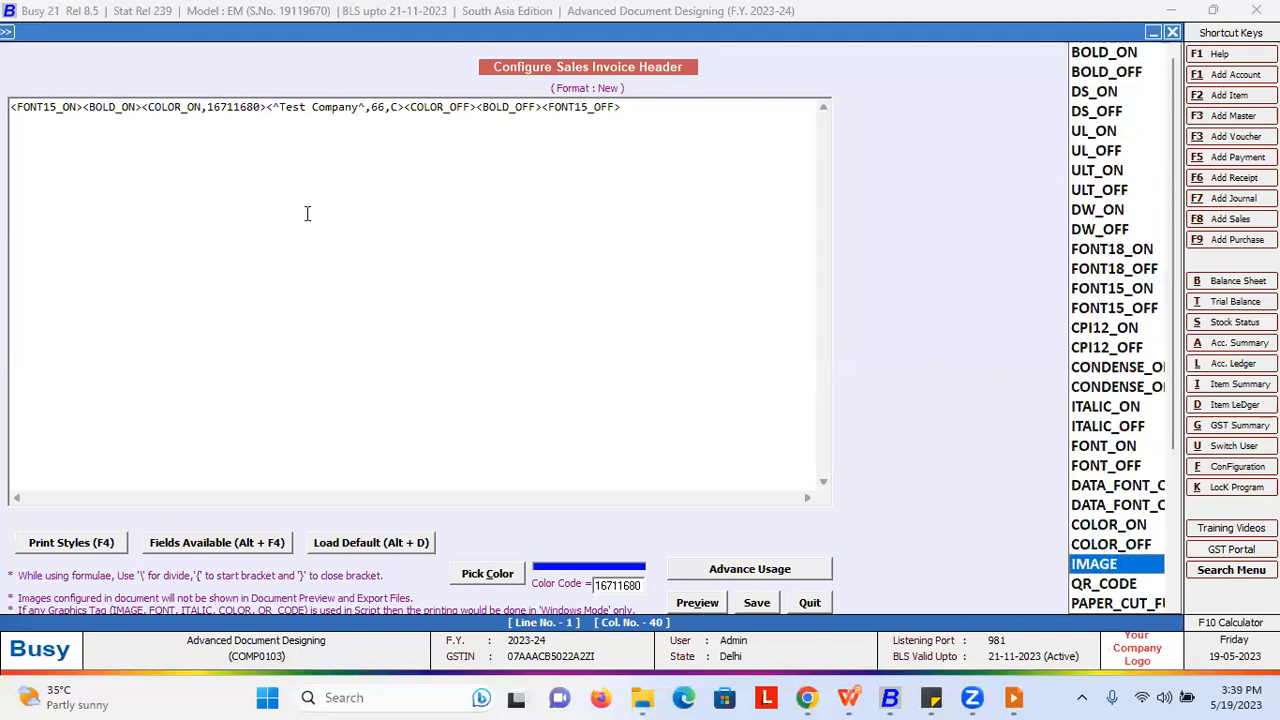
{"action": "key", "text": "Return"}
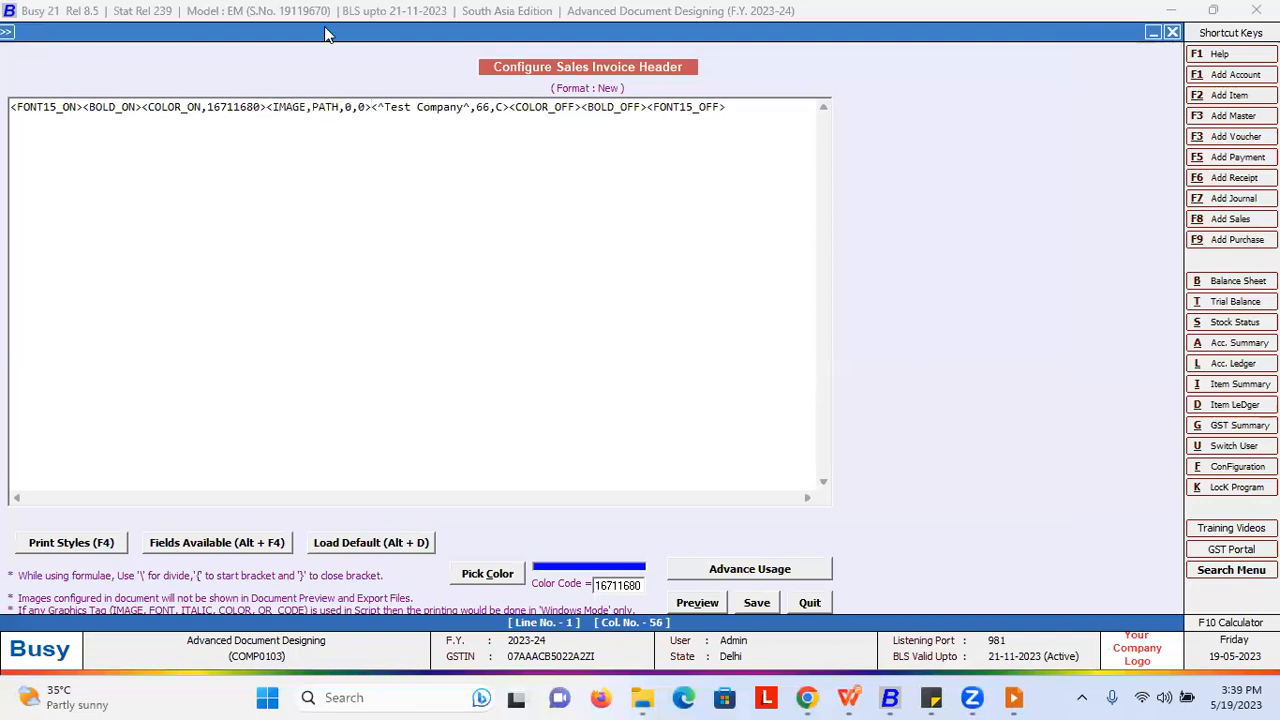
{"action": "left_click", "coordinate": [337, 106]}
{"action": "double_click", "coordinate": [335, 106]}
Step: In File Explorer, copy the full path of Logo.jpg from the CSV folder on the desktop
{"action": "key", "text": "super+d"}
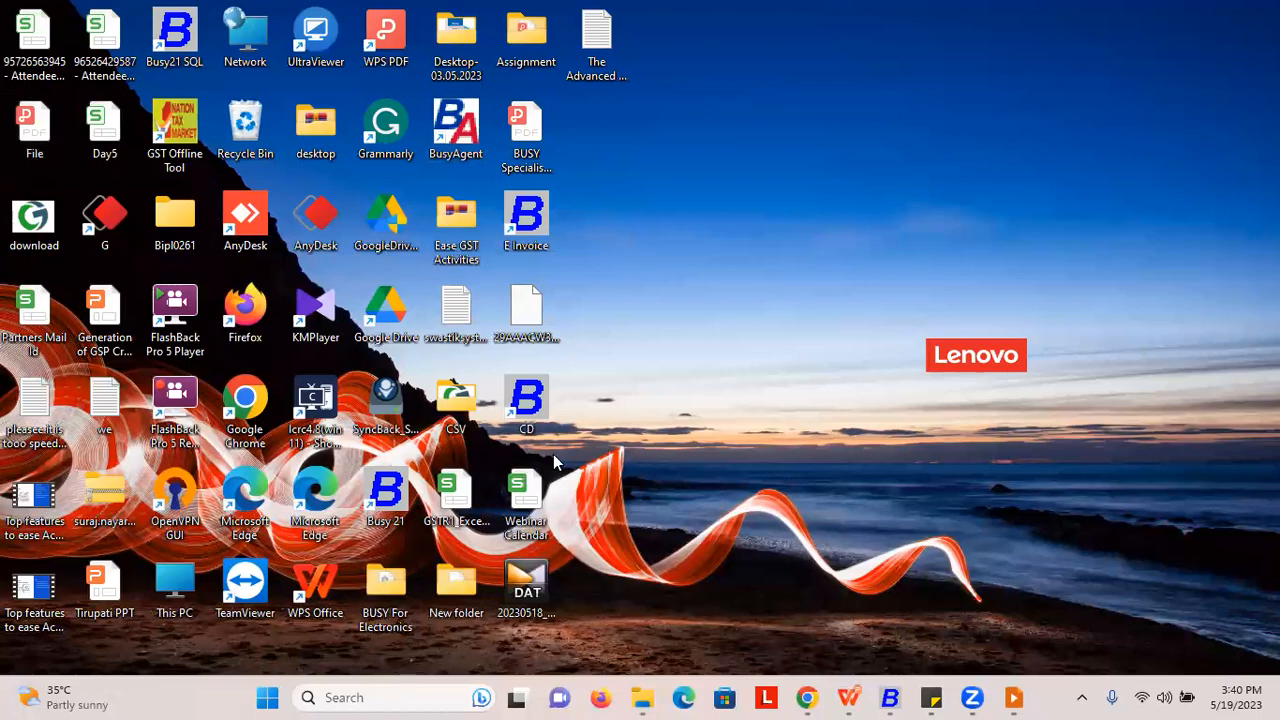
{"action": "key", "text": "super+d"}
{"action": "key", "text": "alt+Tab"}
{"action": "left_click", "coordinate": [226, 502]}
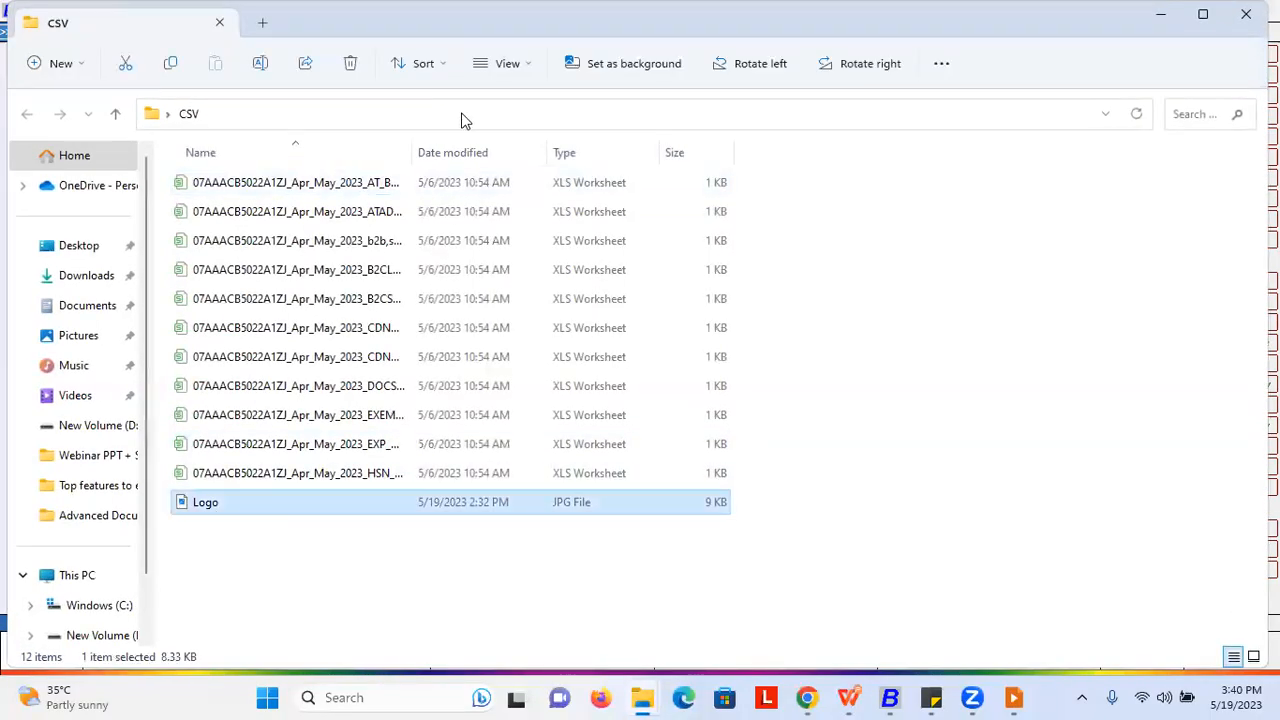
{"action": "left_click", "coordinate": [478, 114]}
{"action": "left_click", "coordinate": [393, 112]}
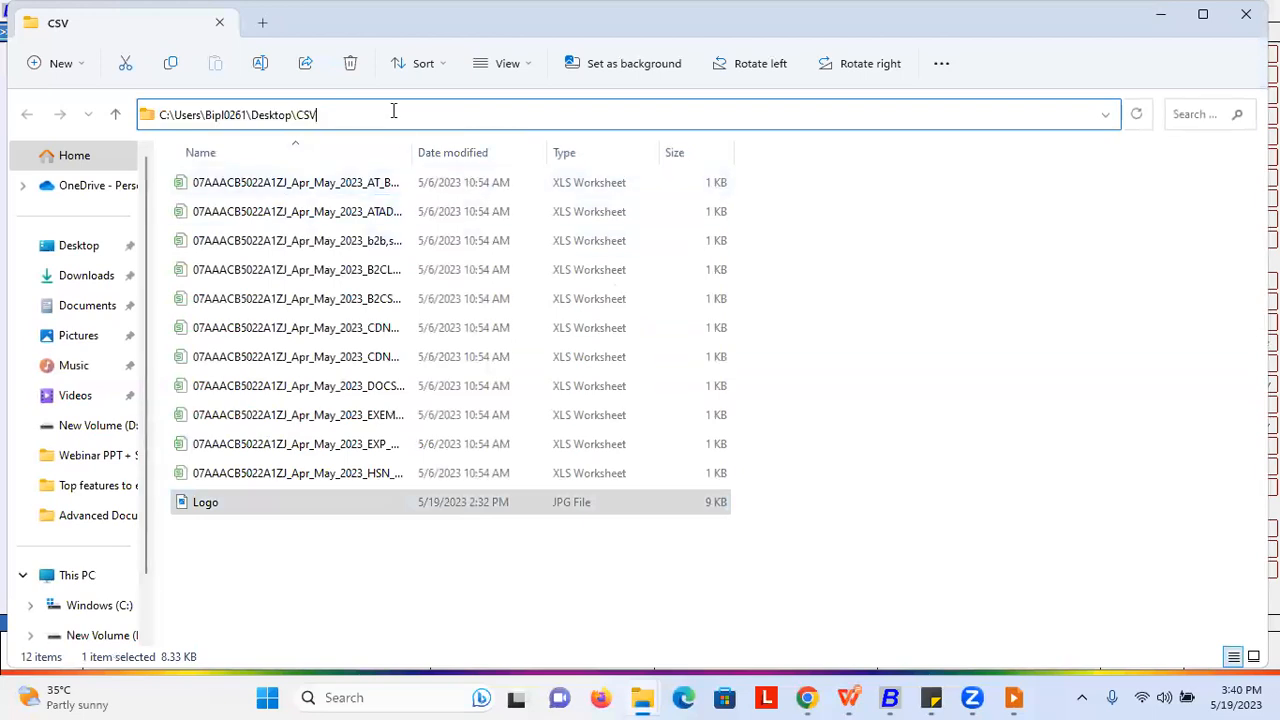
{"action": "type", "text": "\\"}
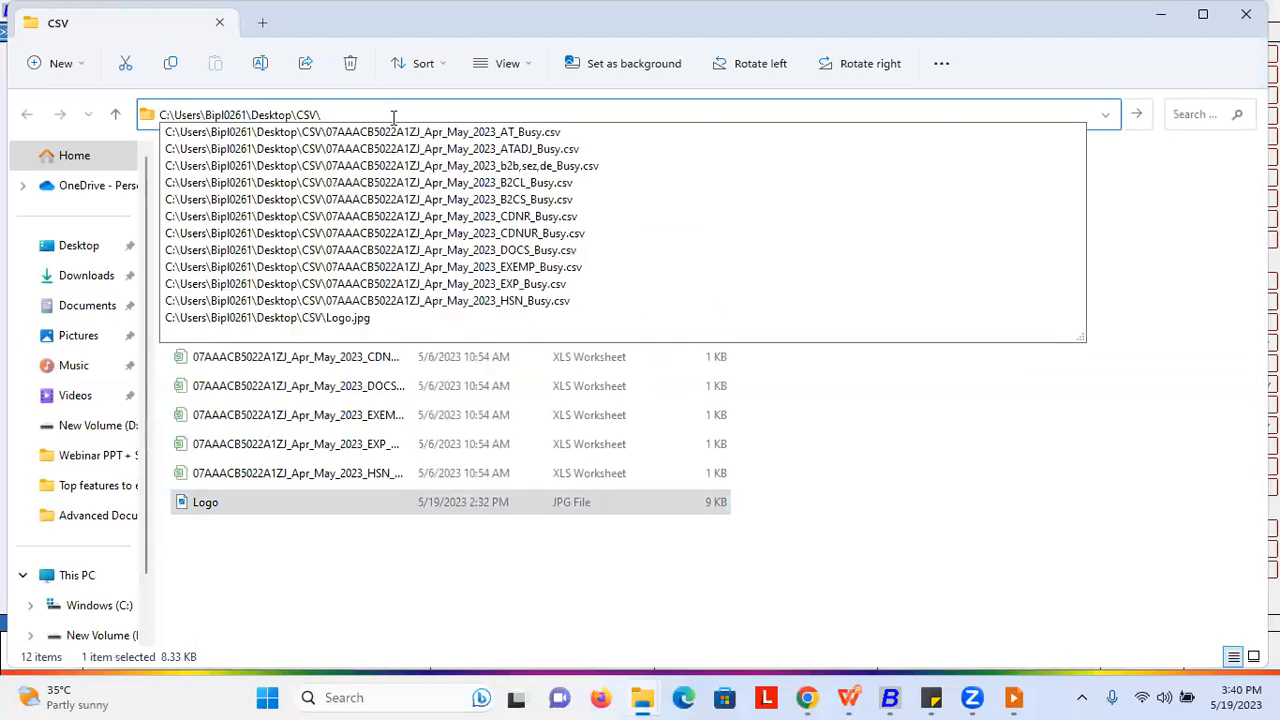
{"action": "key", "text": "Down"}
{"action": "key", "text": "Down"}
{"action": "key", "text": "Down"}
{"action": "key", "text": "Down"}
{"action": "key", "text": "Down"}
{"action": "key", "text": "Down"}
{"action": "key", "text": "Down"}
{"action": "key", "text": "Down"}
{"action": "key", "text": "Down"}
{"action": "key", "text": "Down"}
{"action": "key", "text": "Down"}
{"action": "key", "text": "Down"}
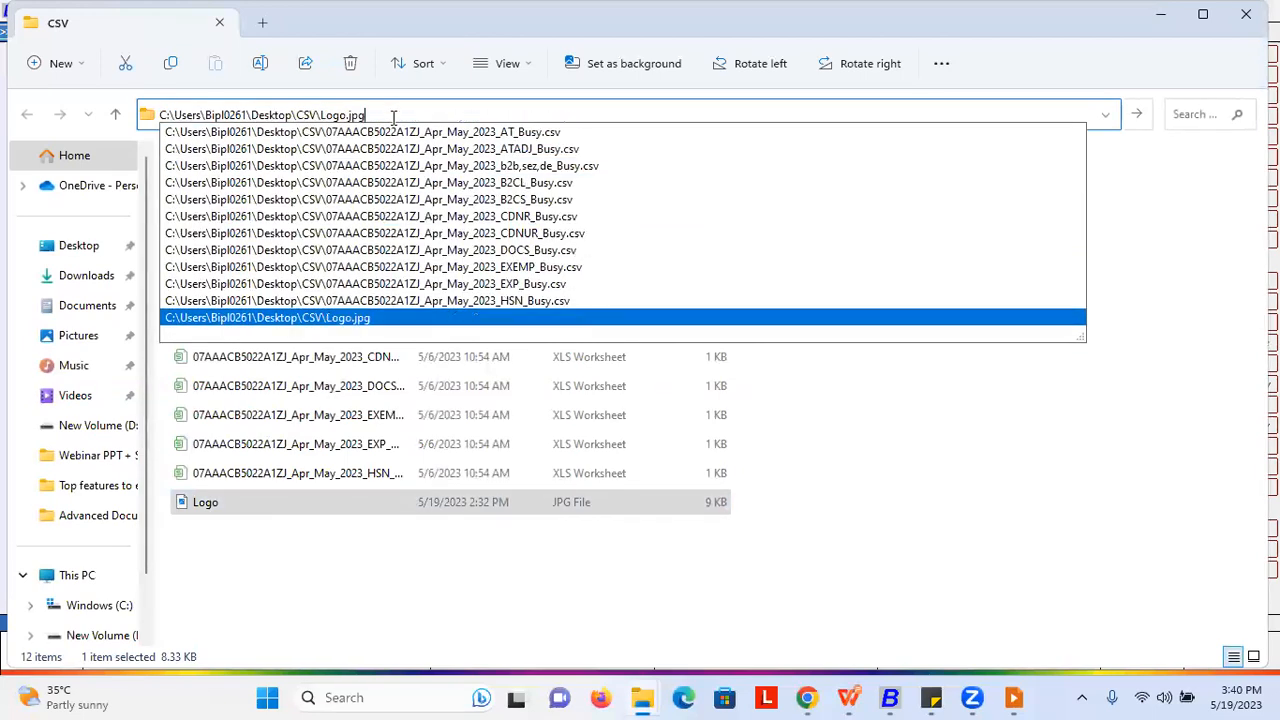
{"action": "key", "text": "Return"}
{"action": "key", "text": "ctrl+c"}
Step: Return to Busy and replace the PATH placeholder in the IMAGE tag with the copied Logo.jpg path
{"action": "mouse_move", "coordinate": [890, 697]}
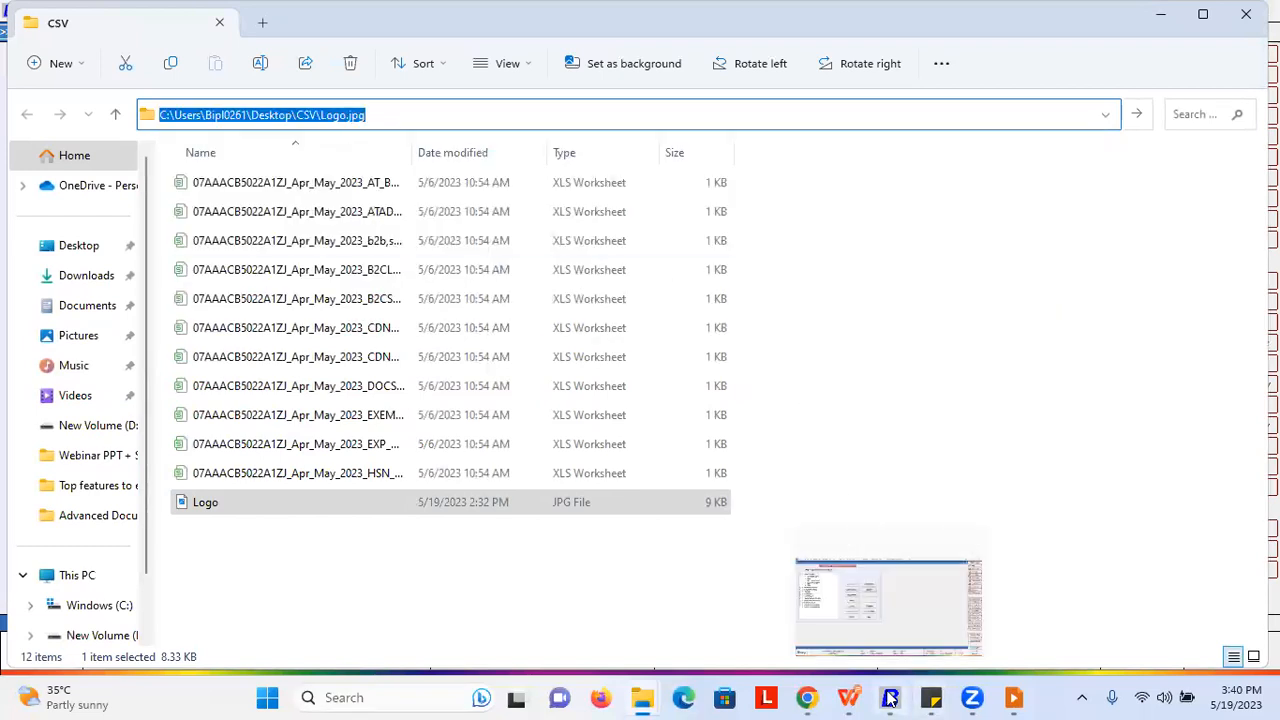
{"action": "left_click", "coordinate": [892, 627]}
{"action": "key", "text": "ctrl+v"}
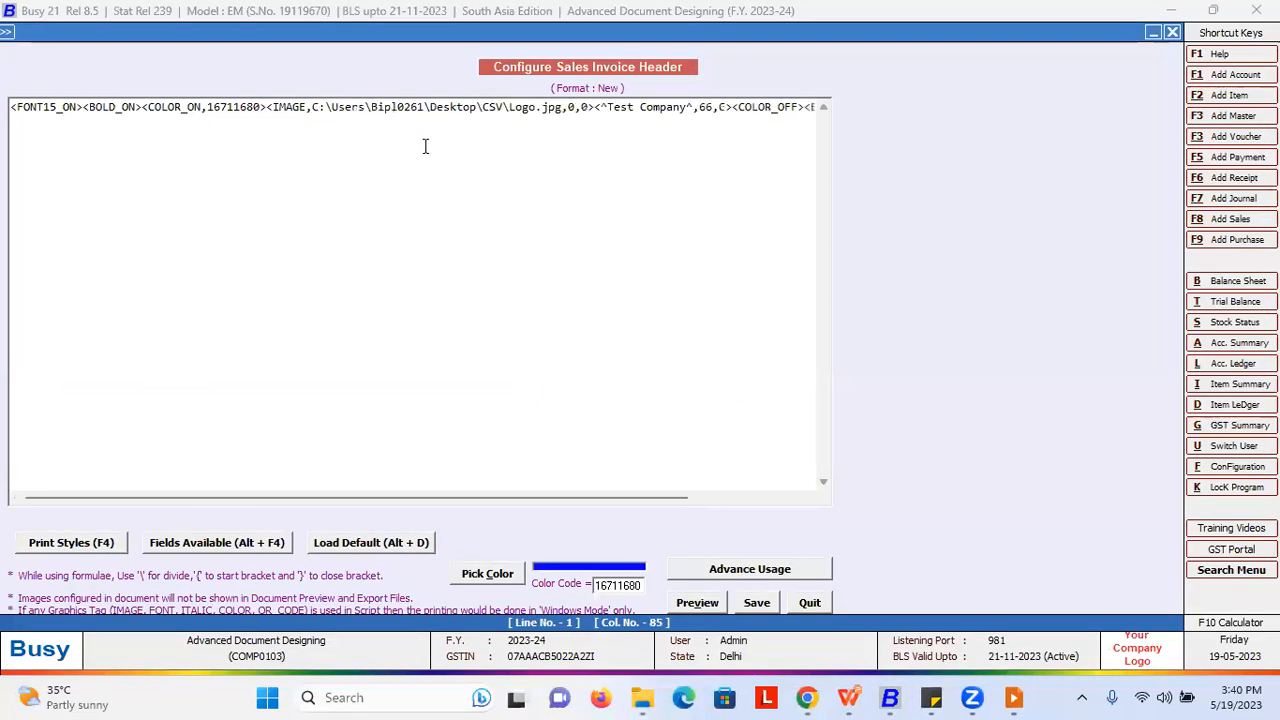
Step: Set the two position values in the IMAGE tag to 1,1 and preview the invoice header
{"action": "left_click", "coordinate": [571, 107]}
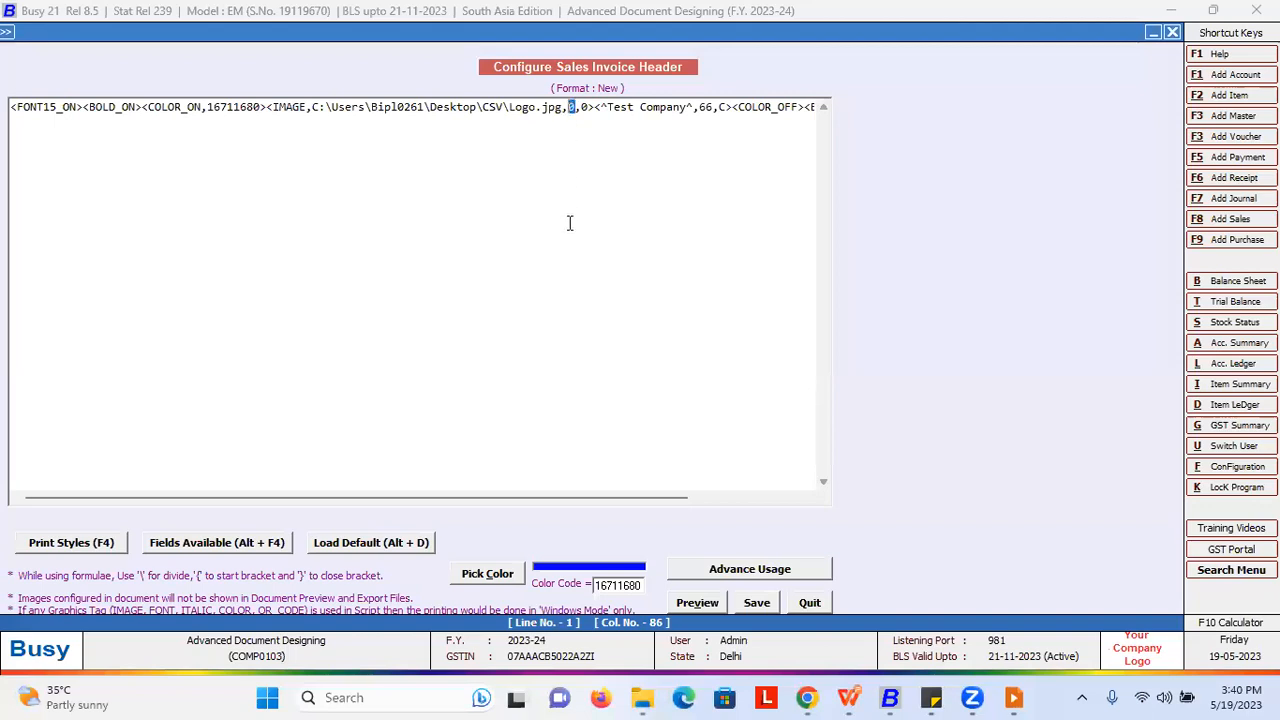
{"action": "type", "text": "1,1"}
{"action": "left_click", "coordinate": [696, 602]}
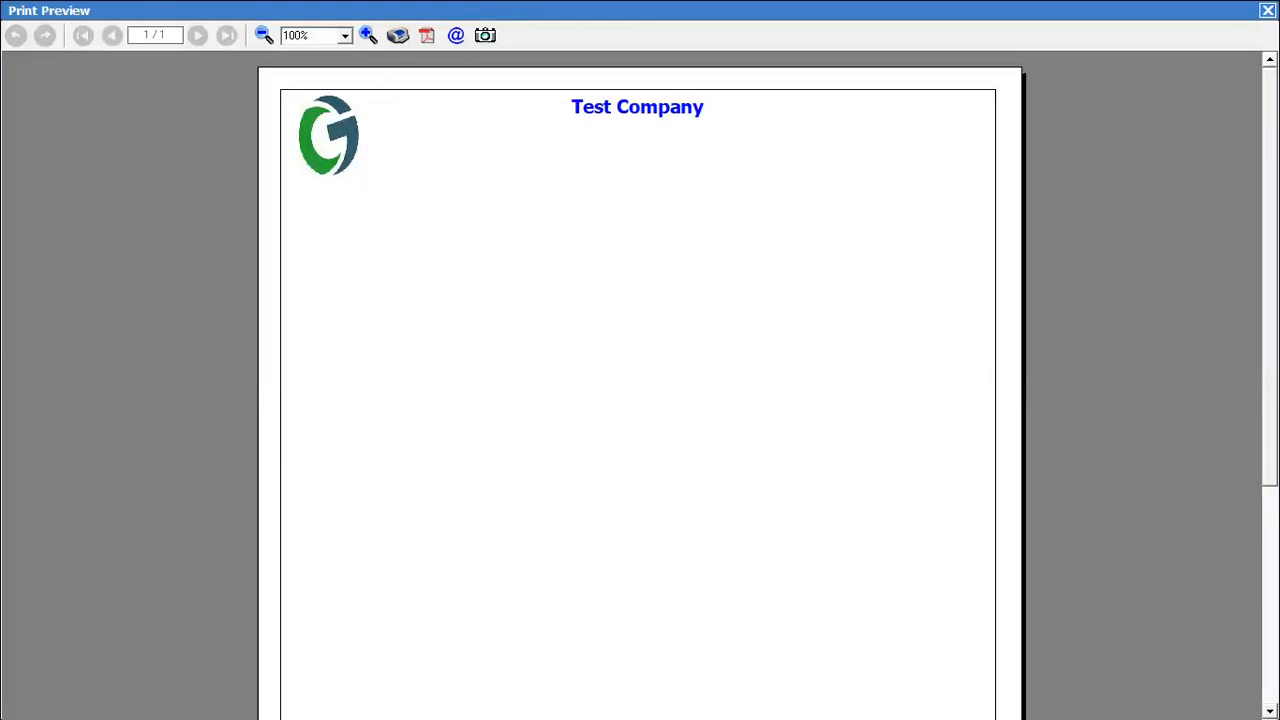
{"action": "key", "text": "Escape"}
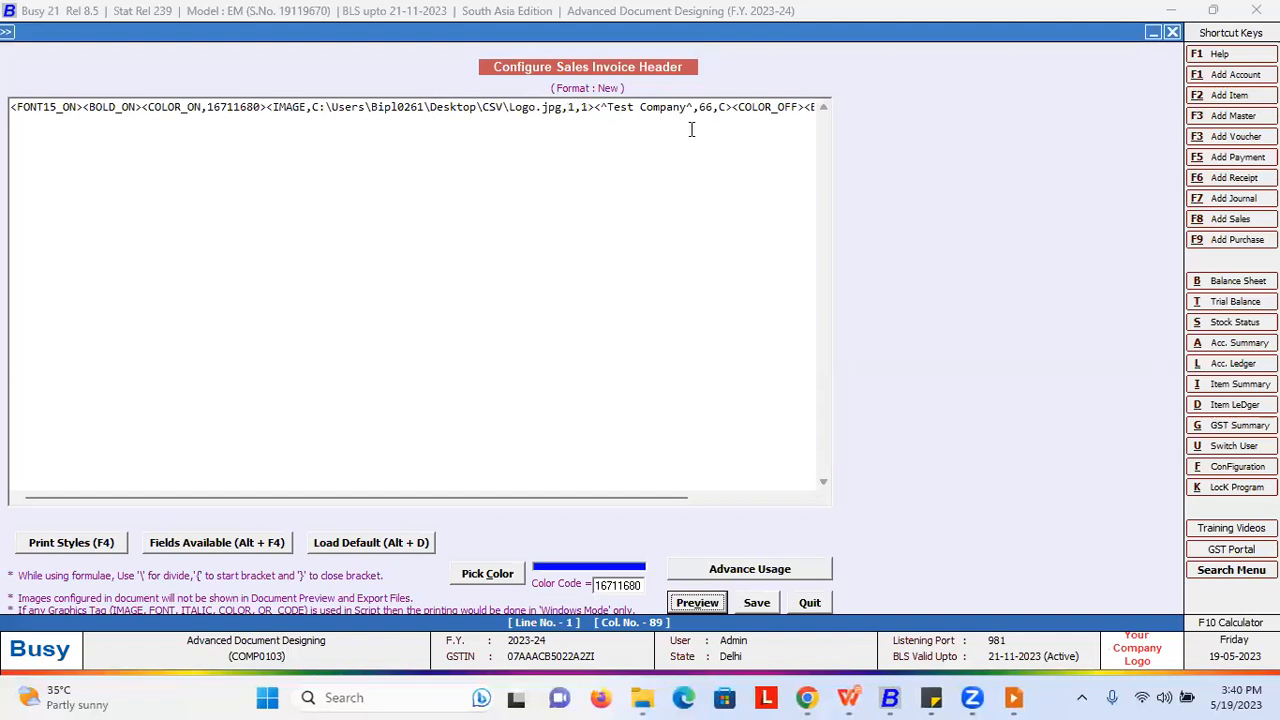
Step: Add a new line after the company name line and insert a QR_CODE print style tag on it
{"action": "left_click_drag", "start_coordinate": [460, 497], "coordinate": [570, 498]}
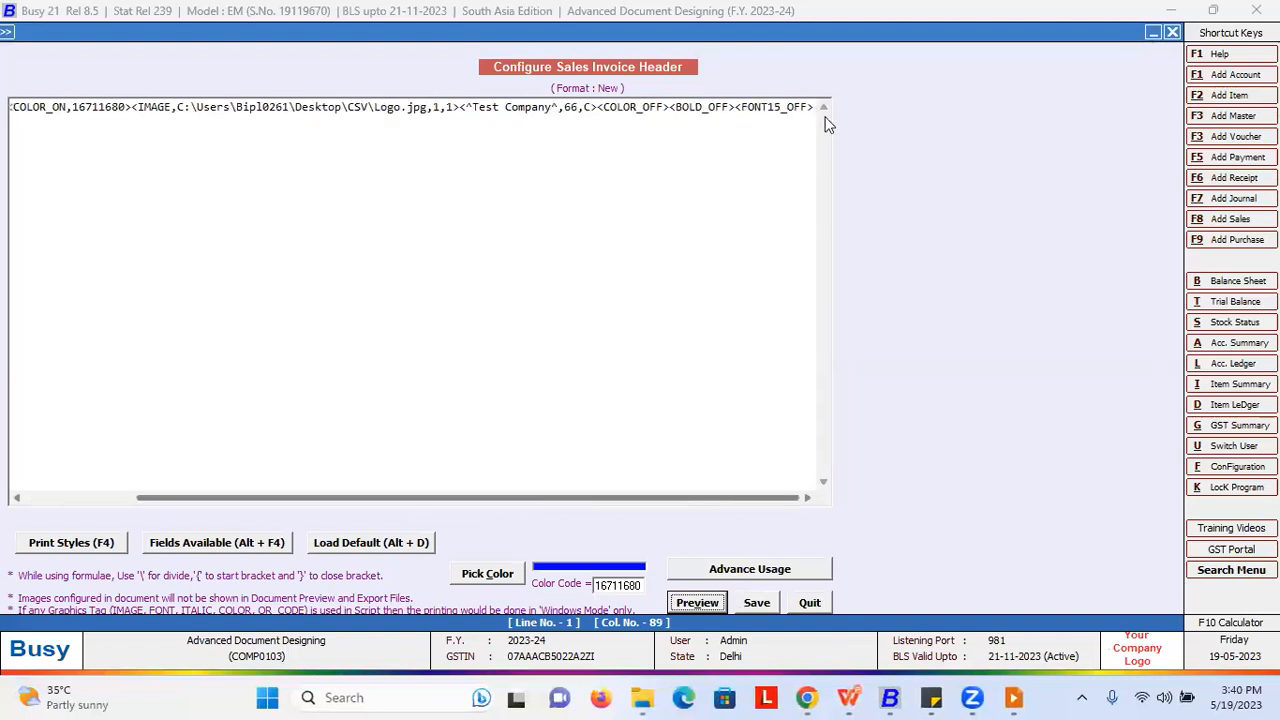
{"action": "left_click", "coordinate": [798, 221]}
{"action": "key", "text": "Return"}
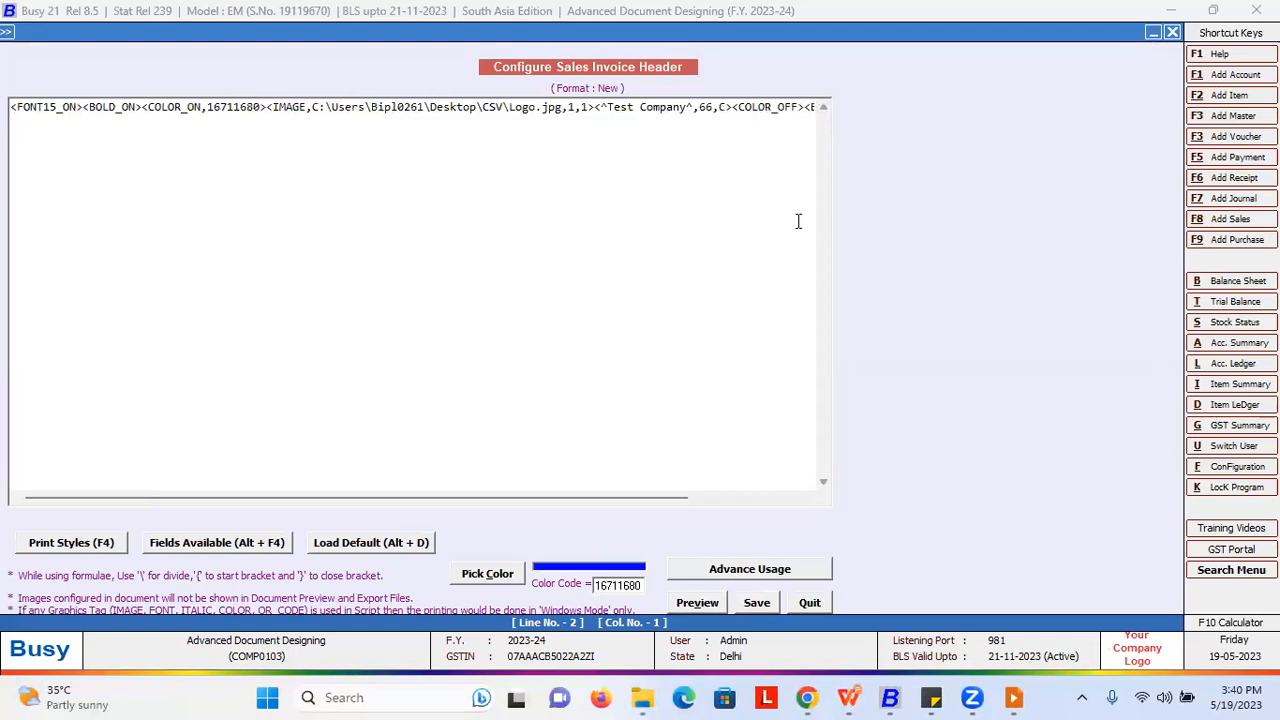
{"action": "key", "text": "F4"}
{"action": "key", "text": "Down"}
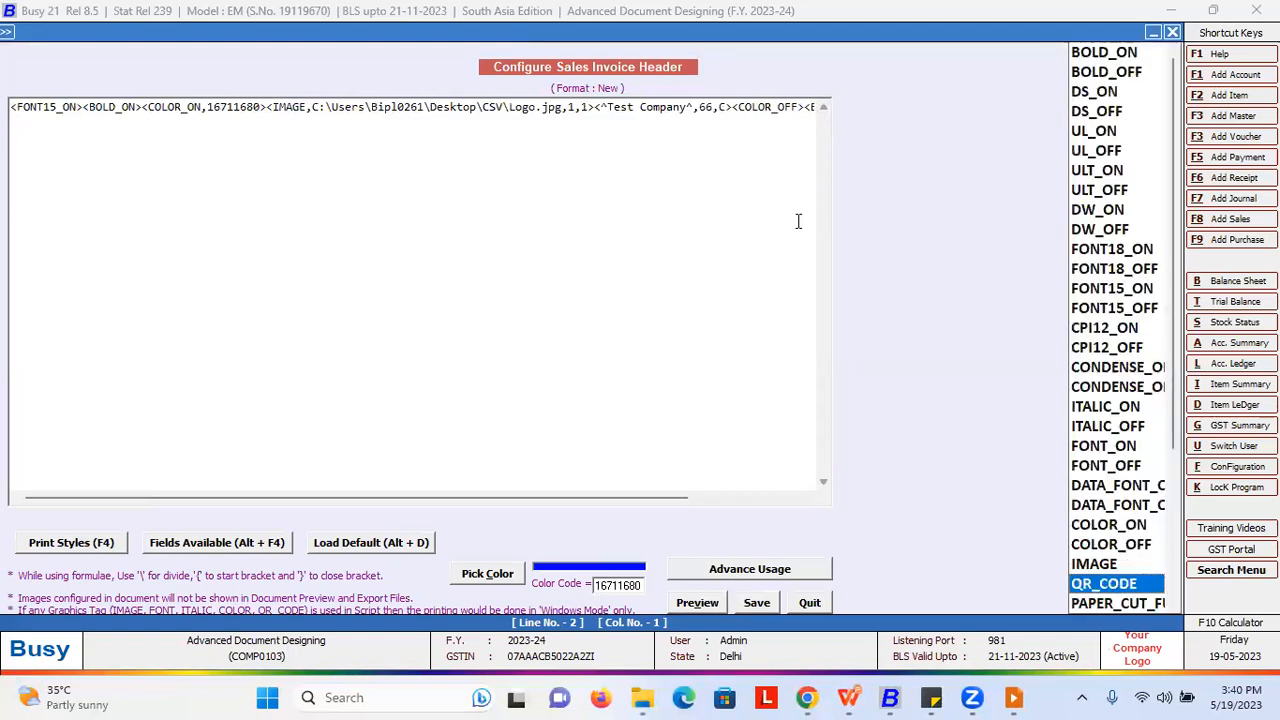
{"action": "key", "text": "Return"}
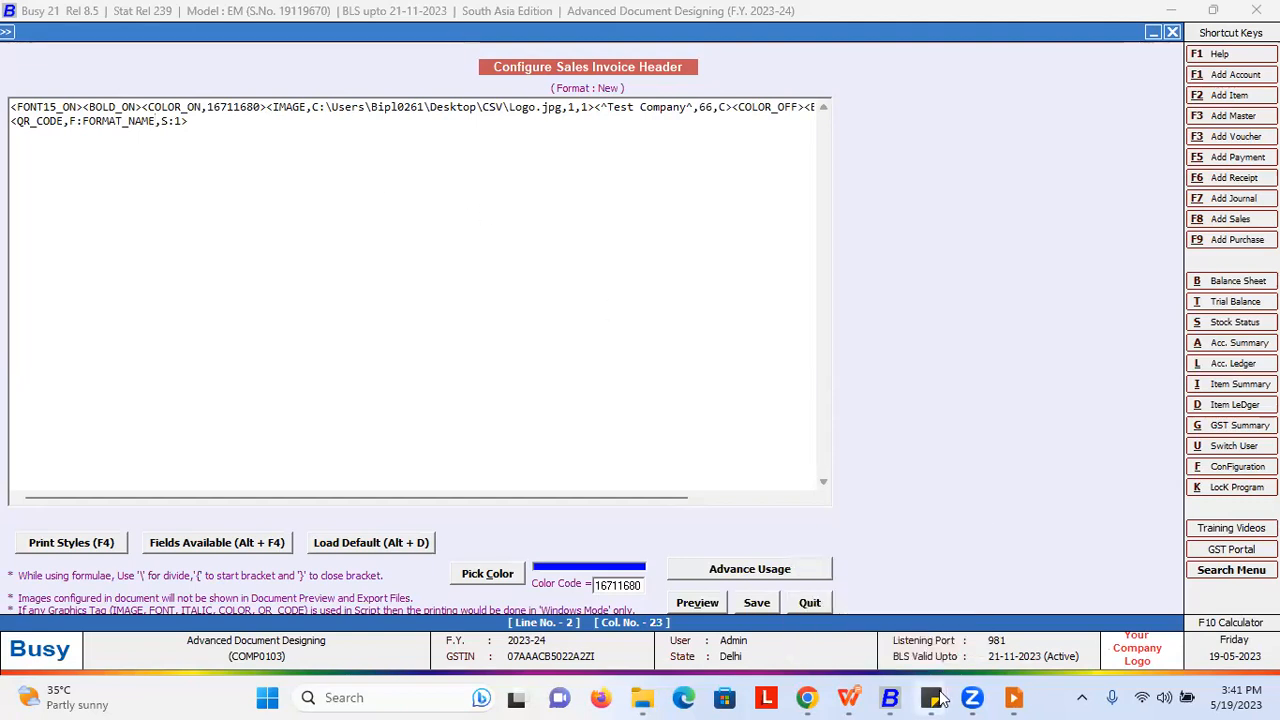
{"action": "left_click", "coordinate": [993, 630]}
{"action": "mouse_move", "coordinate": [931, 698]}
{"action": "left_click", "coordinate": [876, 618]}
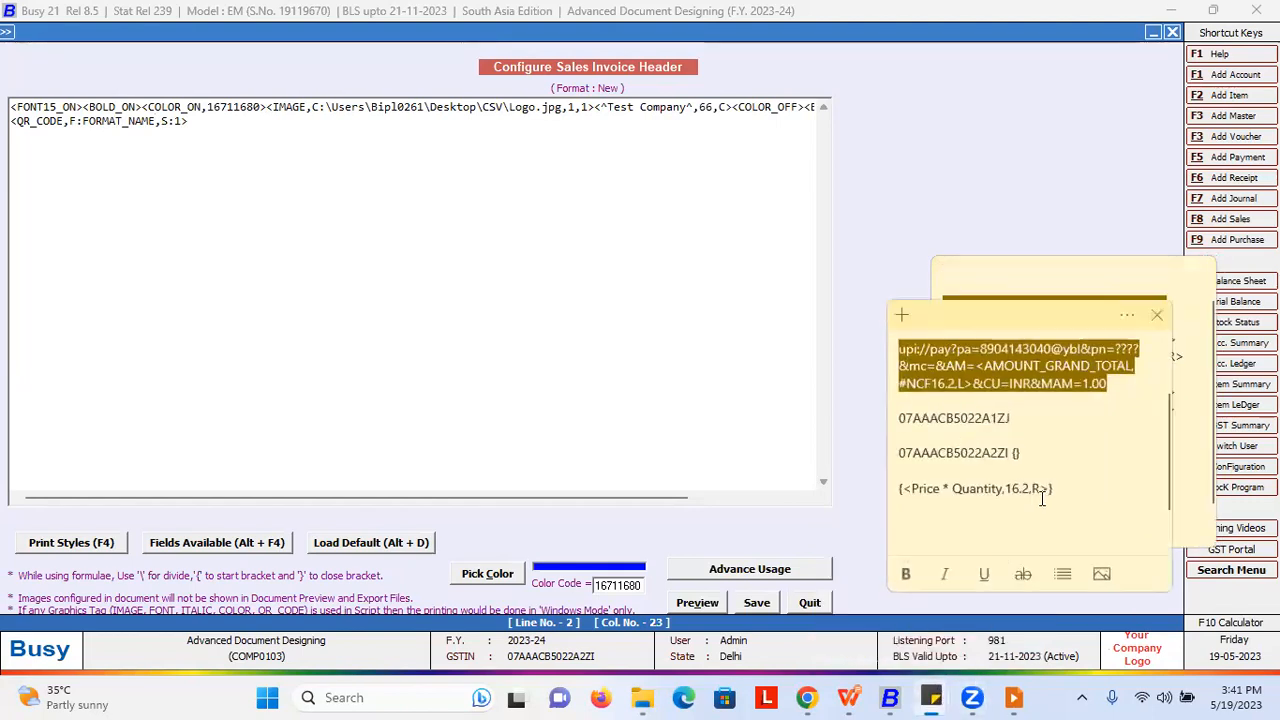
{"action": "left_click", "coordinate": [1057, 287]}
{"action": "scroll", "coordinate": [1065, 405], "scroll_direction": "down", "scroll_amount": 2}
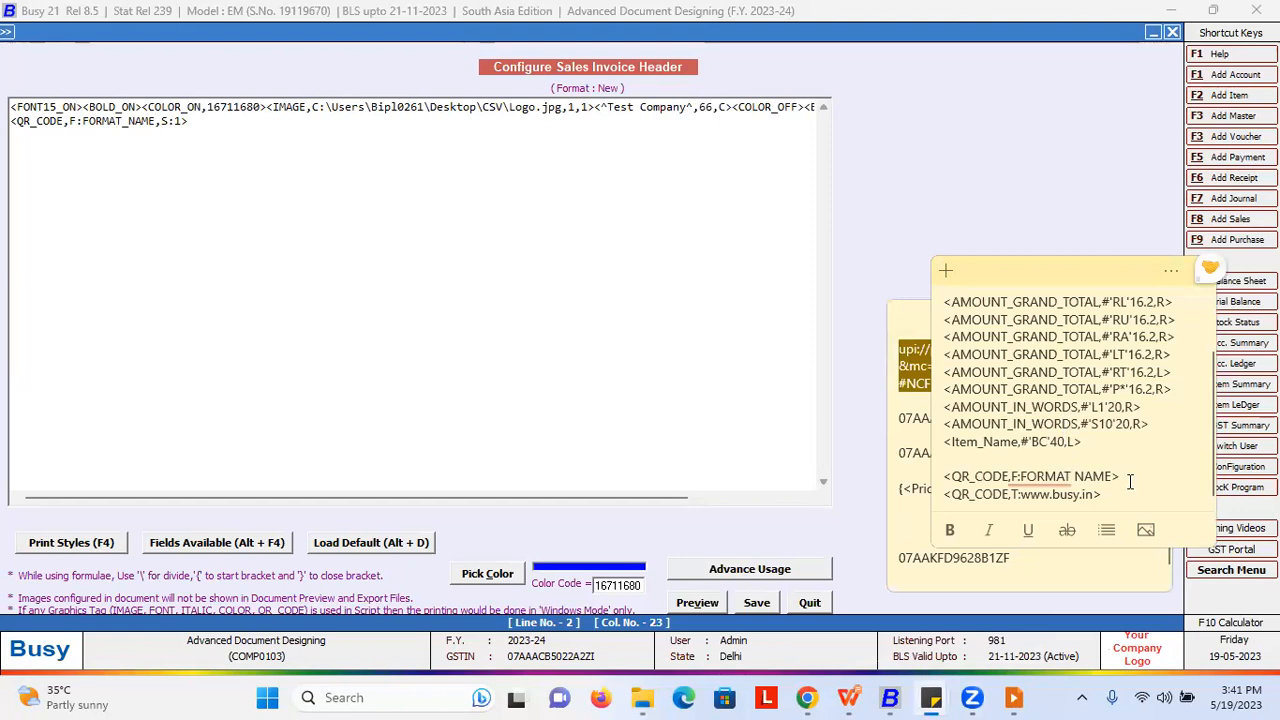
{"action": "left_click_drag", "start_coordinate": [1104, 494], "coordinate": [940, 492]}
{"action": "key", "text": "ctrl+c"}
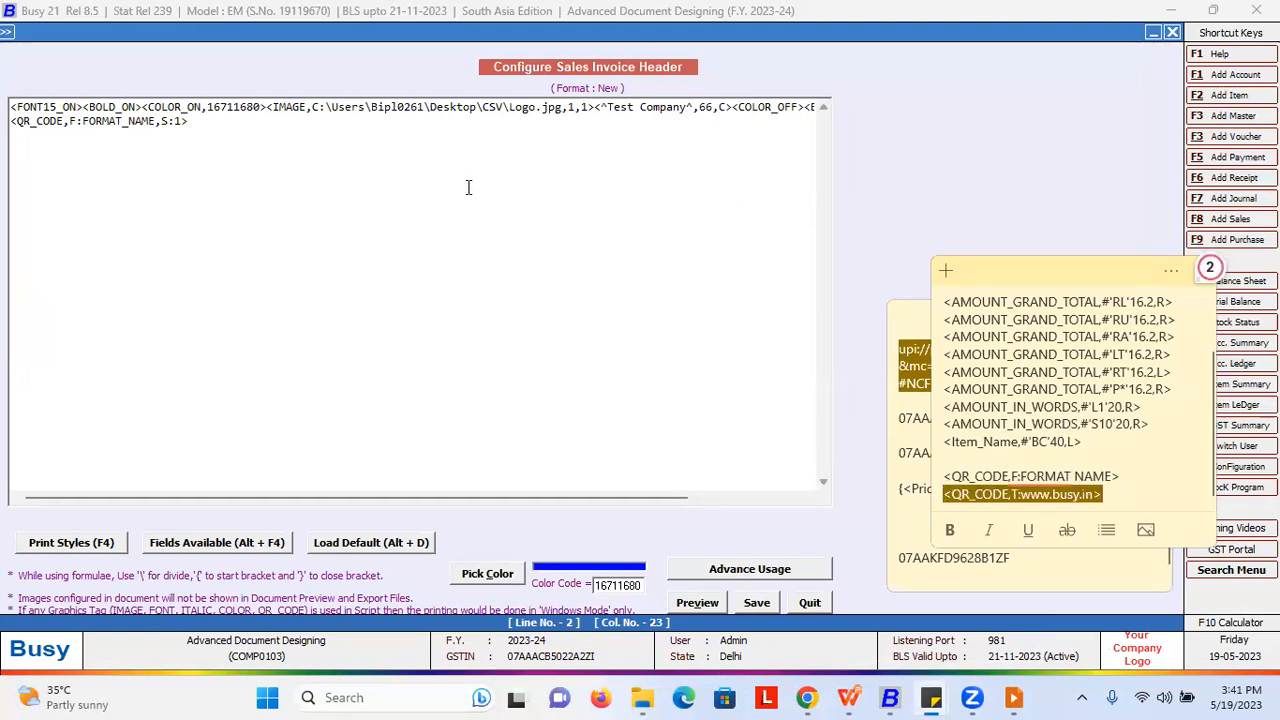
{"action": "left_click", "coordinate": [463, 186]}
{"action": "left_click_drag", "start_coordinate": [220, 124], "coordinate": [98, 122]}
{"action": "left_click", "coordinate": [71, 122]}
{"action": "left_click", "coordinate": [74, 122]}
{"action": "key", "text": "BackSpace"}
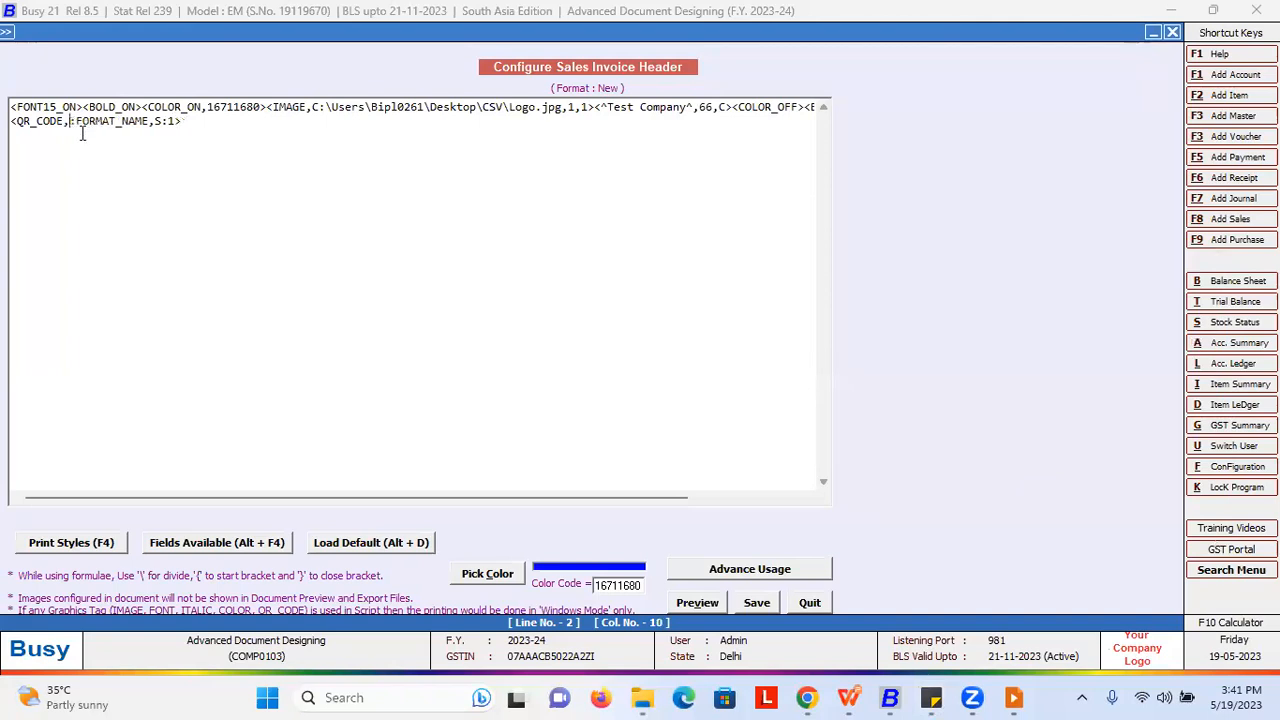
{"action": "type", "text": "T"}
{"action": "left_click", "coordinate": [83, 121]}
{"action": "left_click", "coordinate": [188, 121]}
{"action": "key", "text": "ctrl+v"}
{"action": "left_click_drag", "start_coordinate": [188, 121], "coordinate": [9, 121]}
{"action": "key", "text": "BackSpace"}
{"action": "left_click", "coordinate": [77, 121]}
{"action": "left_click", "coordinate": [151, 121]}
{"action": "left_click_drag", "start_coordinate": [151, 121], "coordinate": [64, 121]}
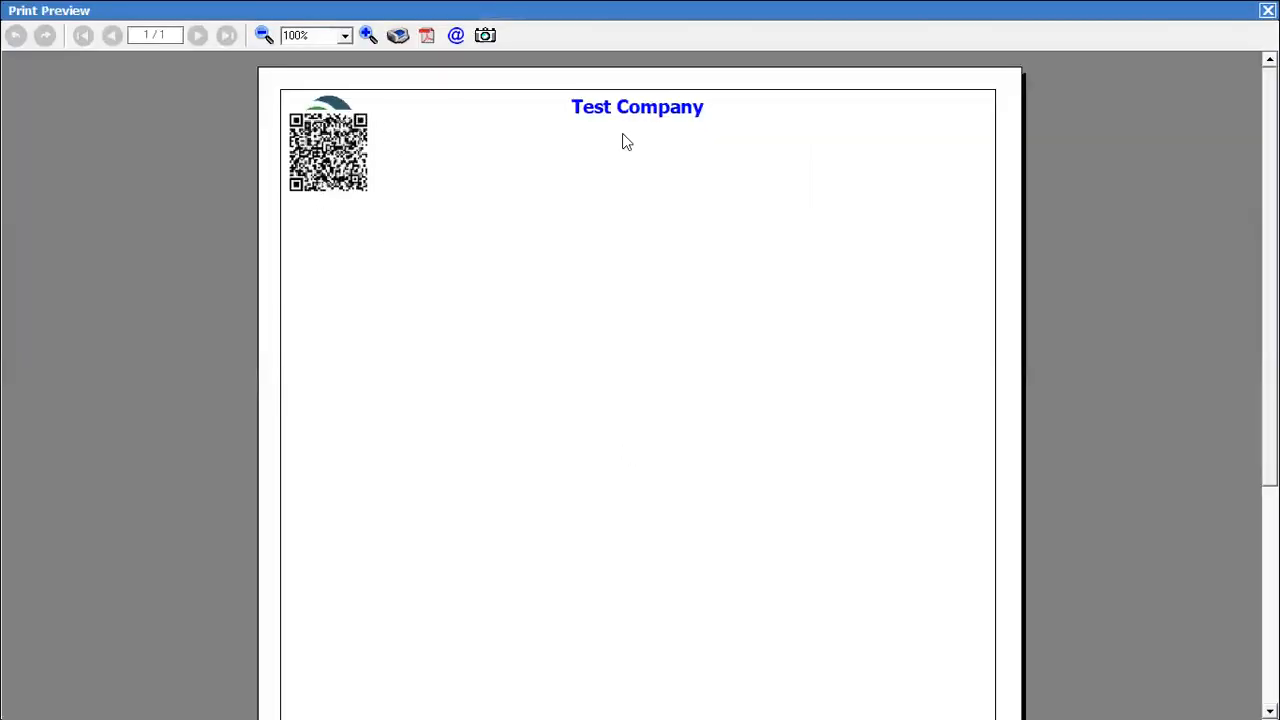
{"action": "left_click", "coordinate": [1267, 10]}
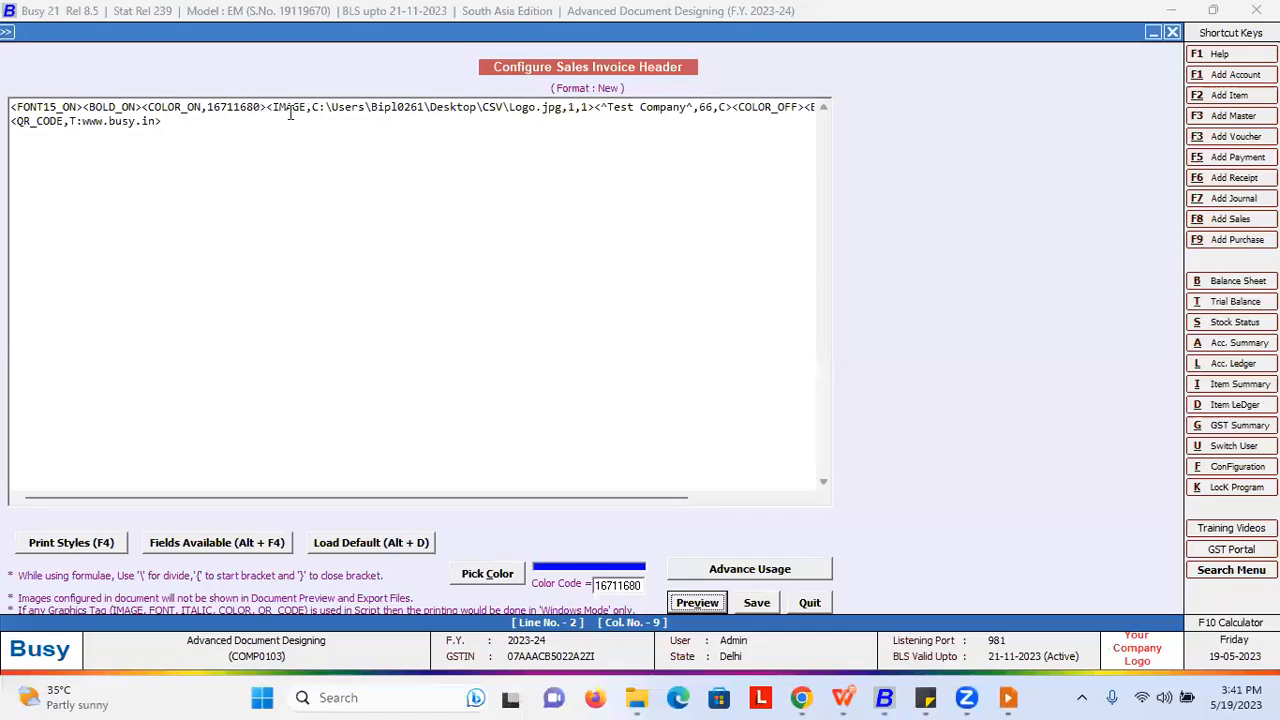
Step: Insert two blank lines above the QR_CODE tag to move the QR code down
{"action": "left_click", "coordinate": [12, 121]}
{"action": "key", "text": "Return"}
{"action": "key", "text": "Return"}
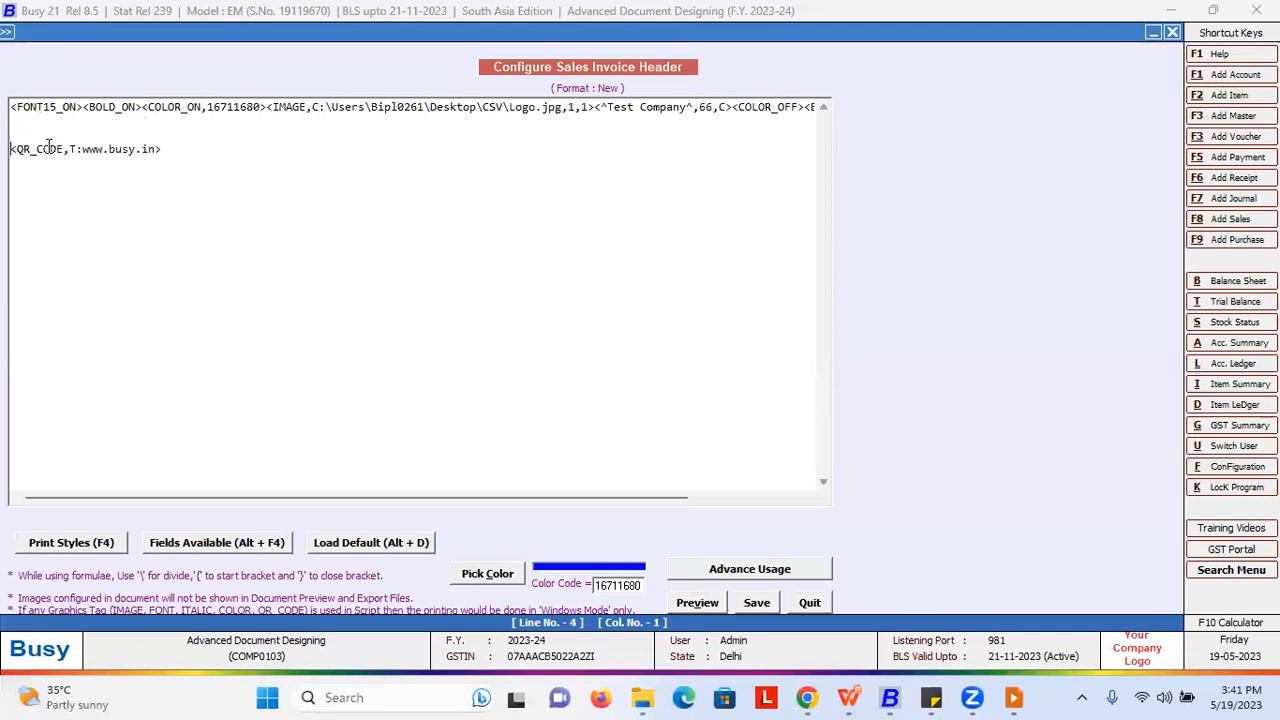
Step: Insert another blank line above the QR_CODE tag and preview the invoice header
{"action": "key", "text": "Return"}
{"action": "left_click", "coordinate": [688, 606]}
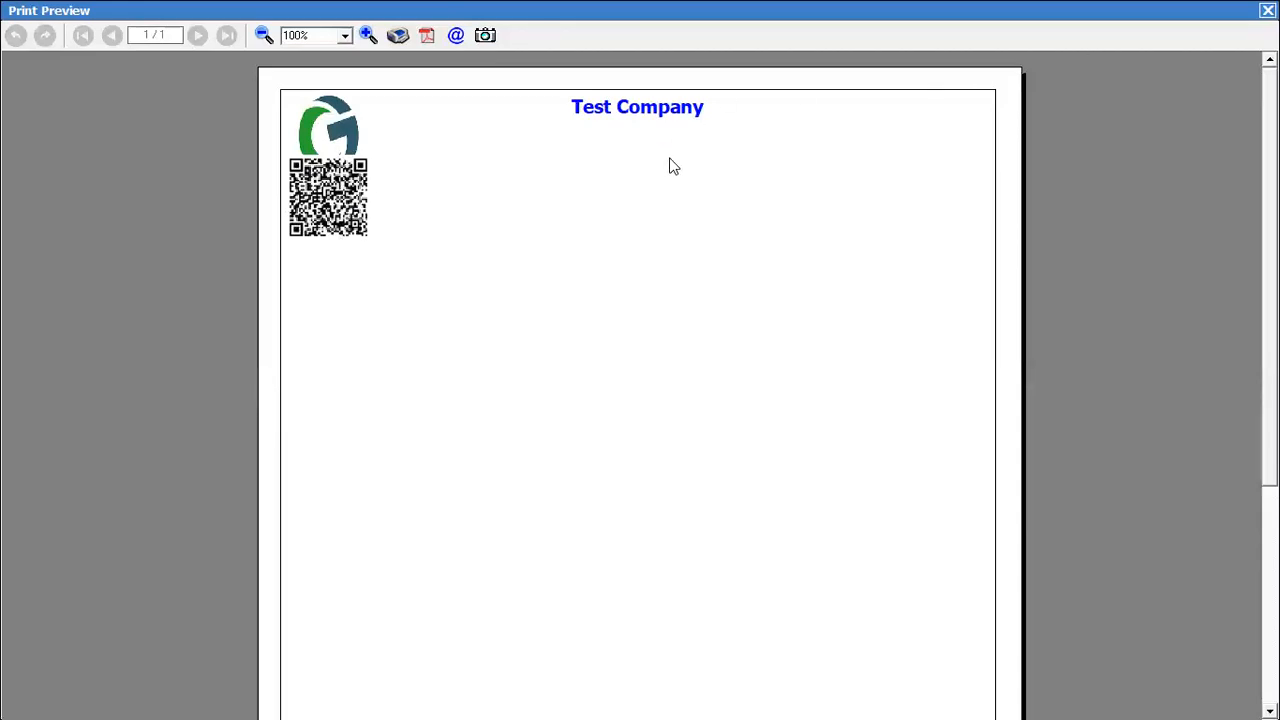
{"action": "key", "text": "Escape"}
Step: Change the QR_CODE tag's T parameter to F
{"action": "left_click_drag", "start_coordinate": [163, 163], "coordinate": [10, 163]}
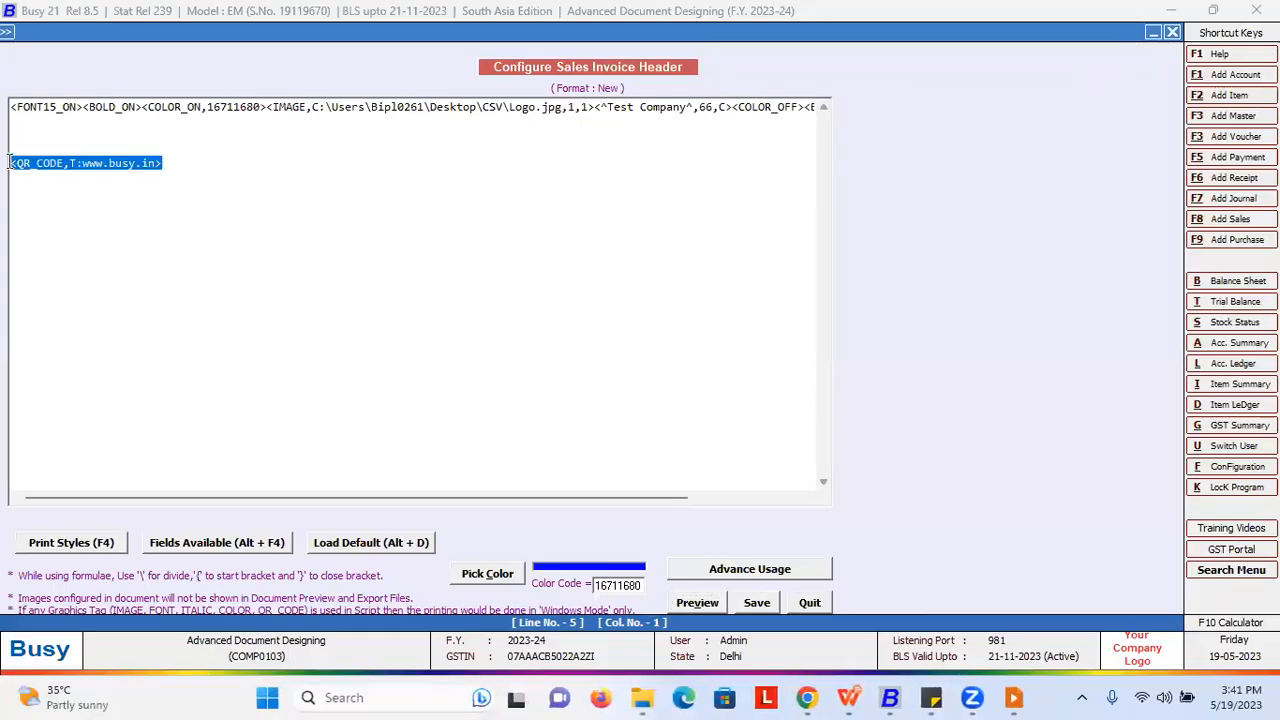
{"action": "left_click", "coordinate": [130, 154]}
{"action": "left_click", "coordinate": [180, 162]}
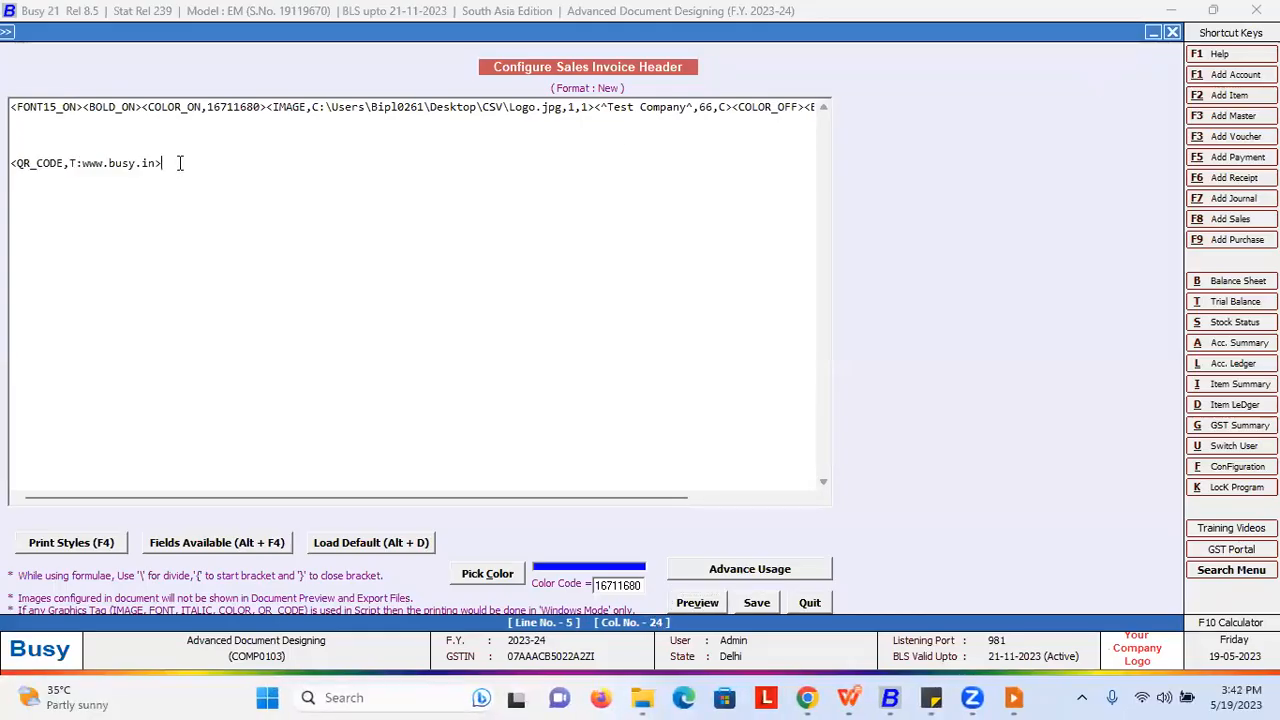
{"action": "double_click", "coordinate": [70, 163]}
{"action": "type", "text": "F"}
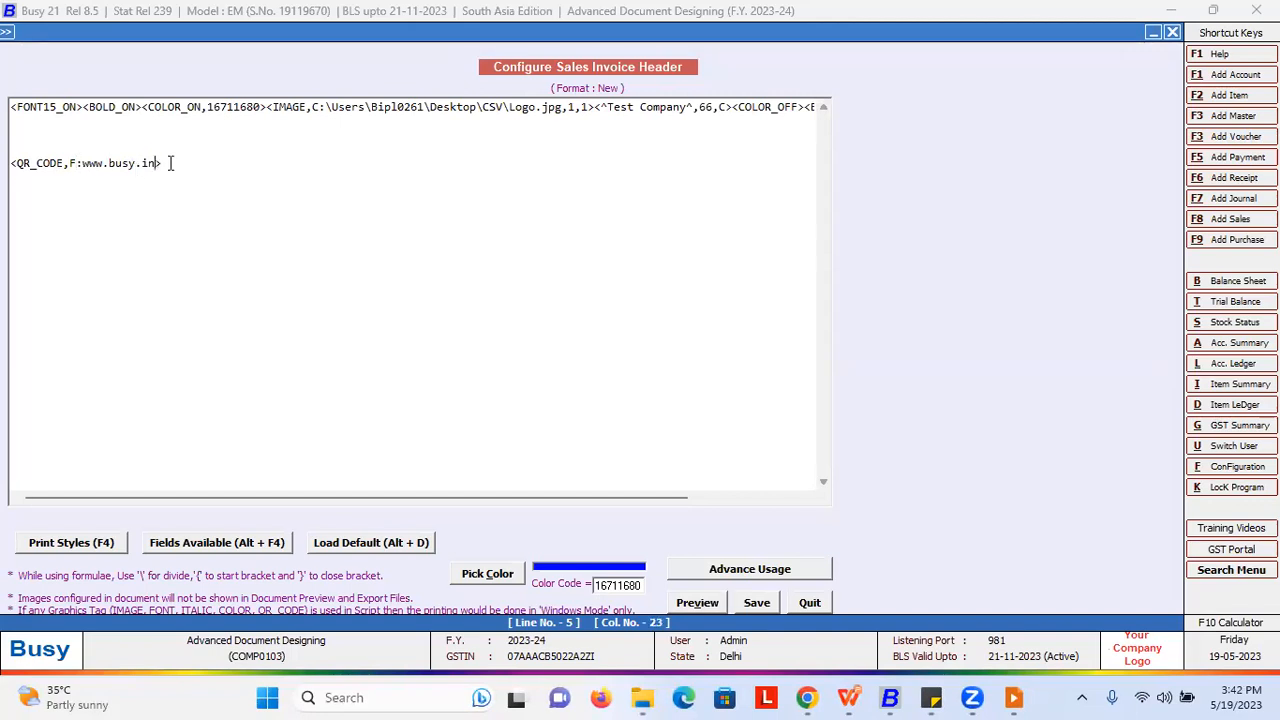
Step: Replace the QR code line with the print style tag <QR_CODE,F:FORMAT_NAME,S:1> and quit the header configuration without saving
{"action": "left_click_drag", "start_coordinate": [170, 163], "coordinate": [4, 175]}
{"action": "key", "text": "Delete"}
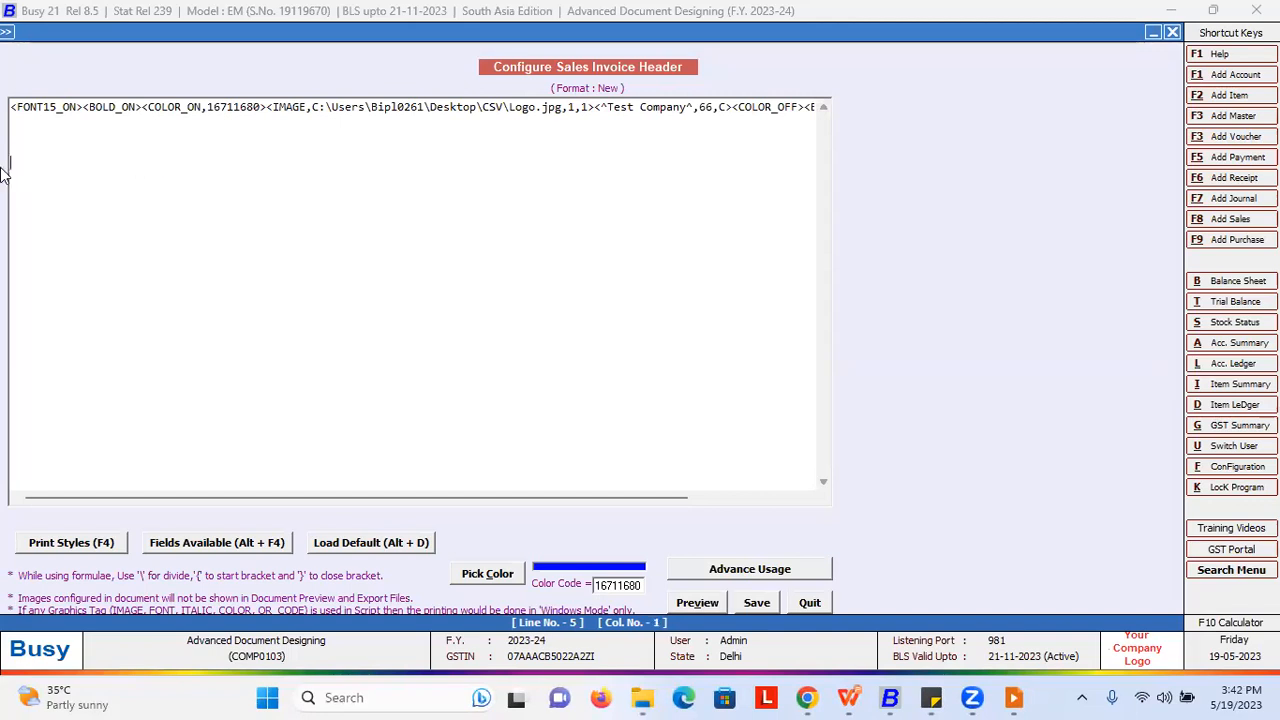
{"action": "key", "text": "F4"}
{"action": "key", "text": "Return"}
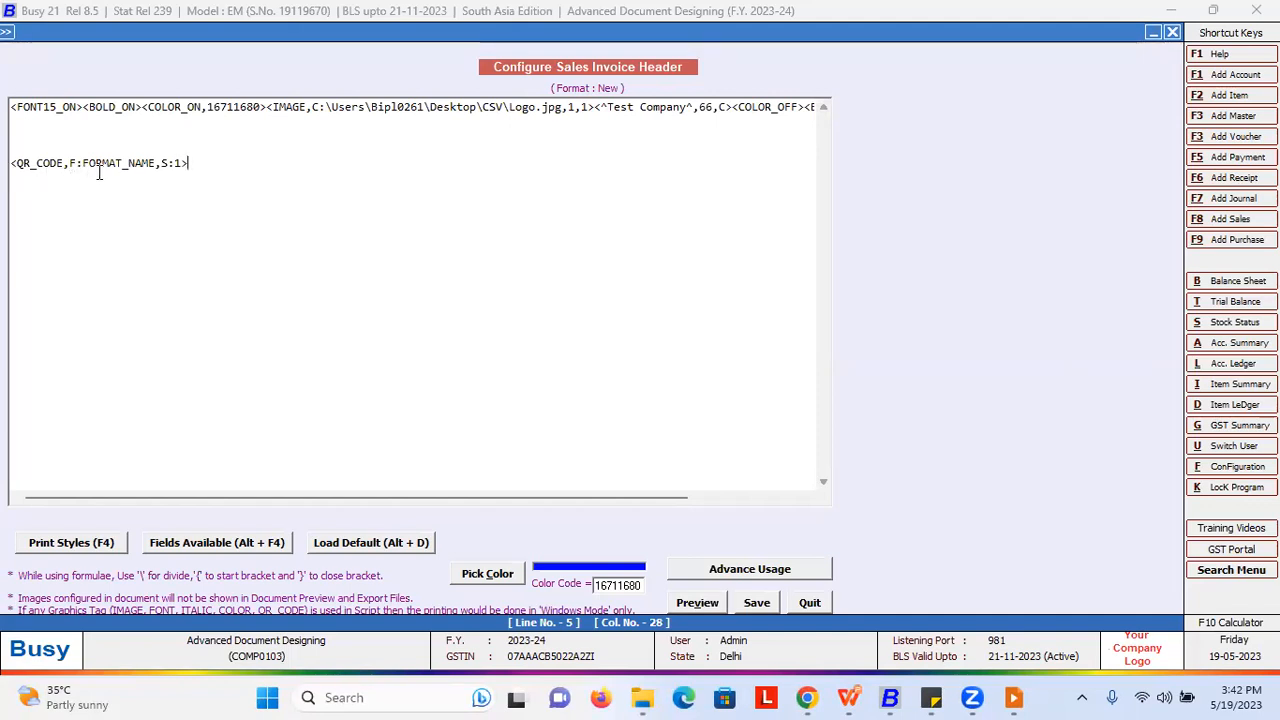
{"action": "left_click_drag", "start_coordinate": [157, 163], "coordinate": [82, 163]}
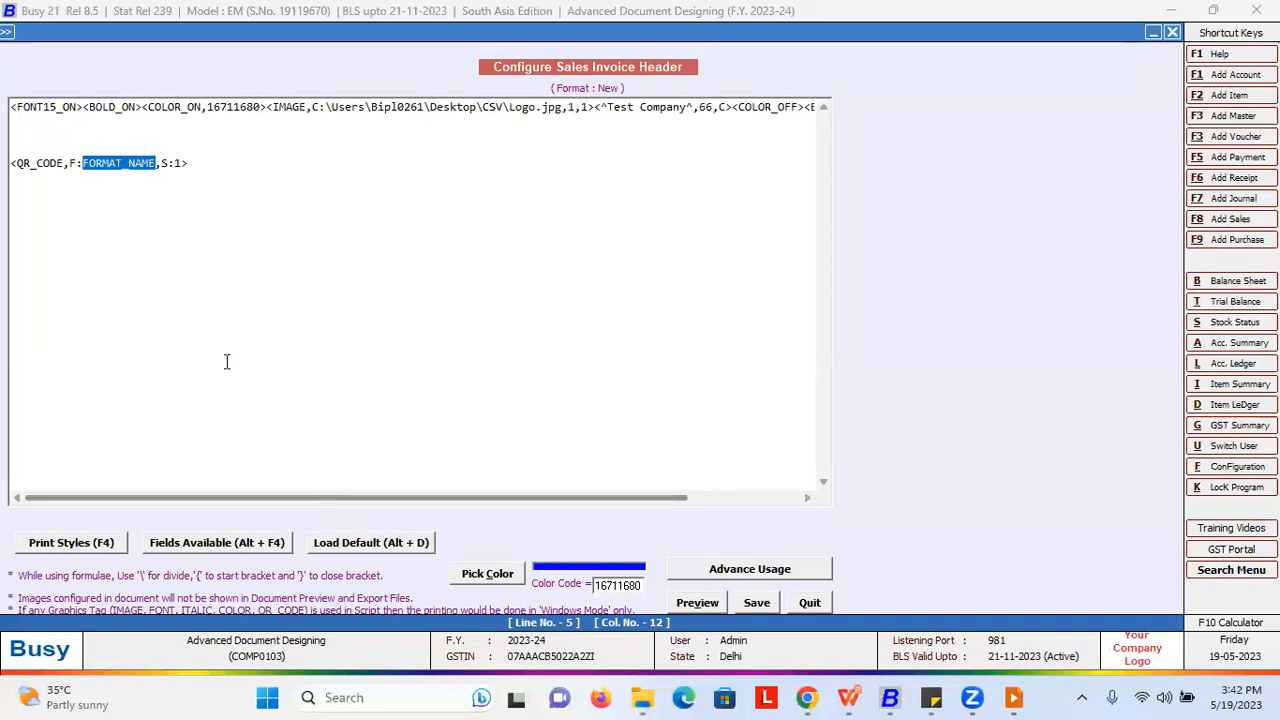
{"action": "left_click", "coordinate": [816, 606]}
Step: Add a Sales Invoice document format named PAYMENT
{"action": "left_click", "coordinate": [108, 114]}
{"action": "left_click", "coordinate": [379, 178]}
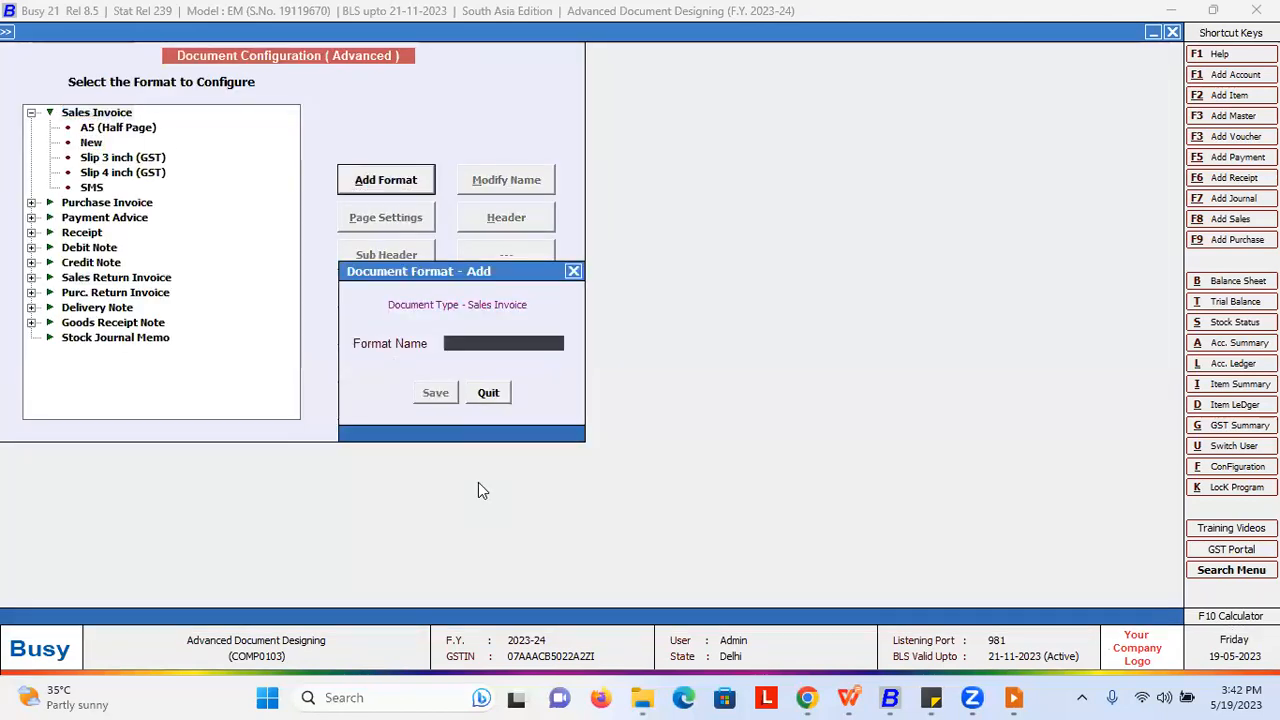
{"action": "type", "text": "PAYMENT"}
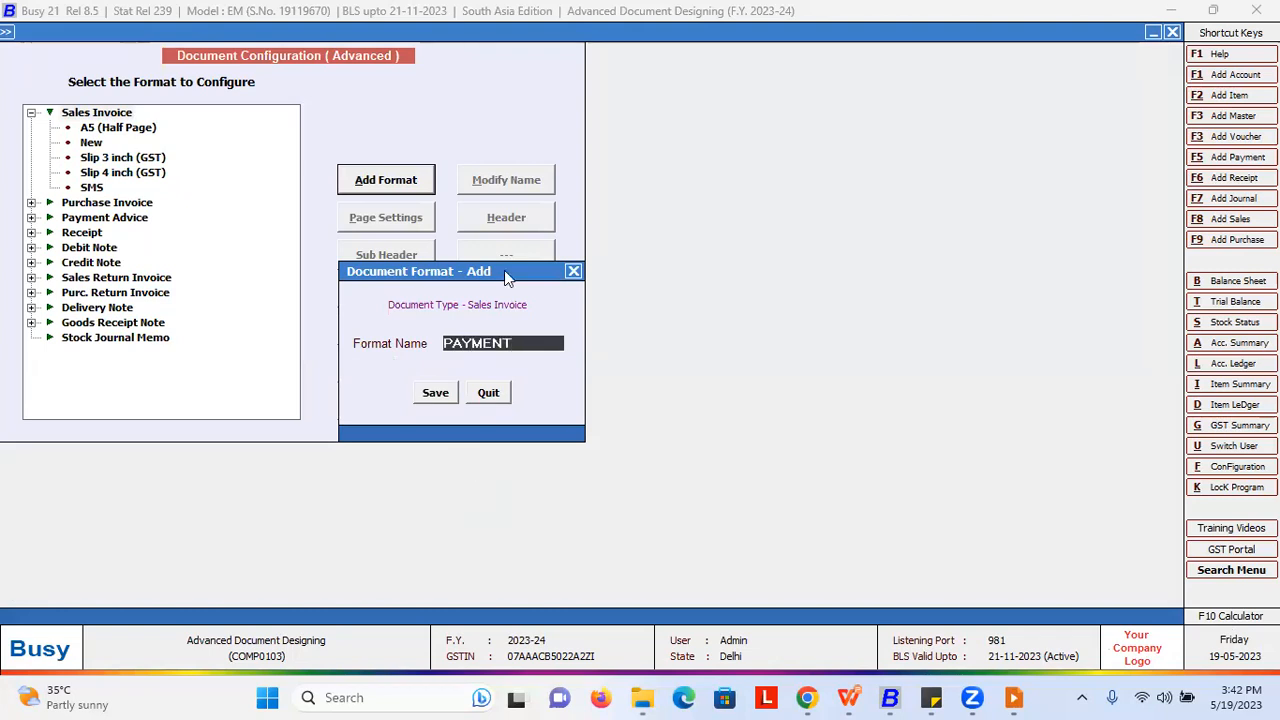
{"action": "key", "text": "Return"}
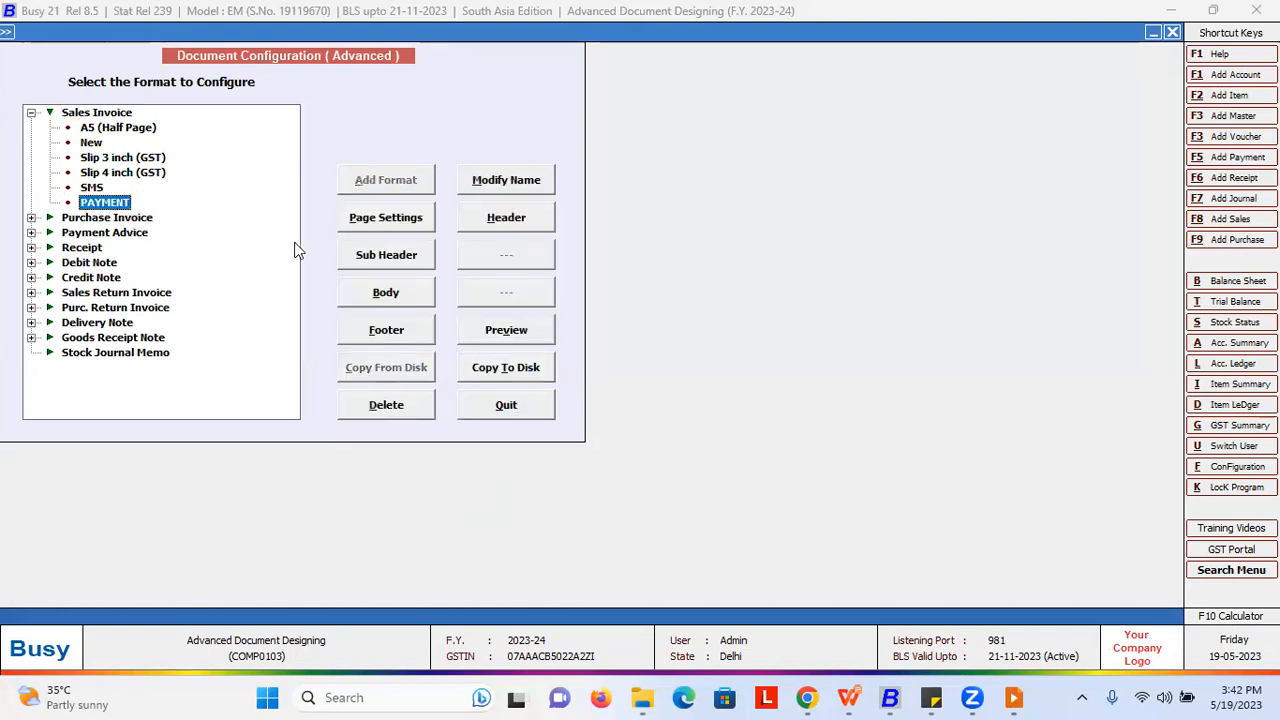
Step: Copy the UPI payment link with the AMOUNT_GRAND_TOTAL field from Sticky Notes into the PAYMENT format's header script and save it
{"action": "left_click", "coordinate": [505, 220]}
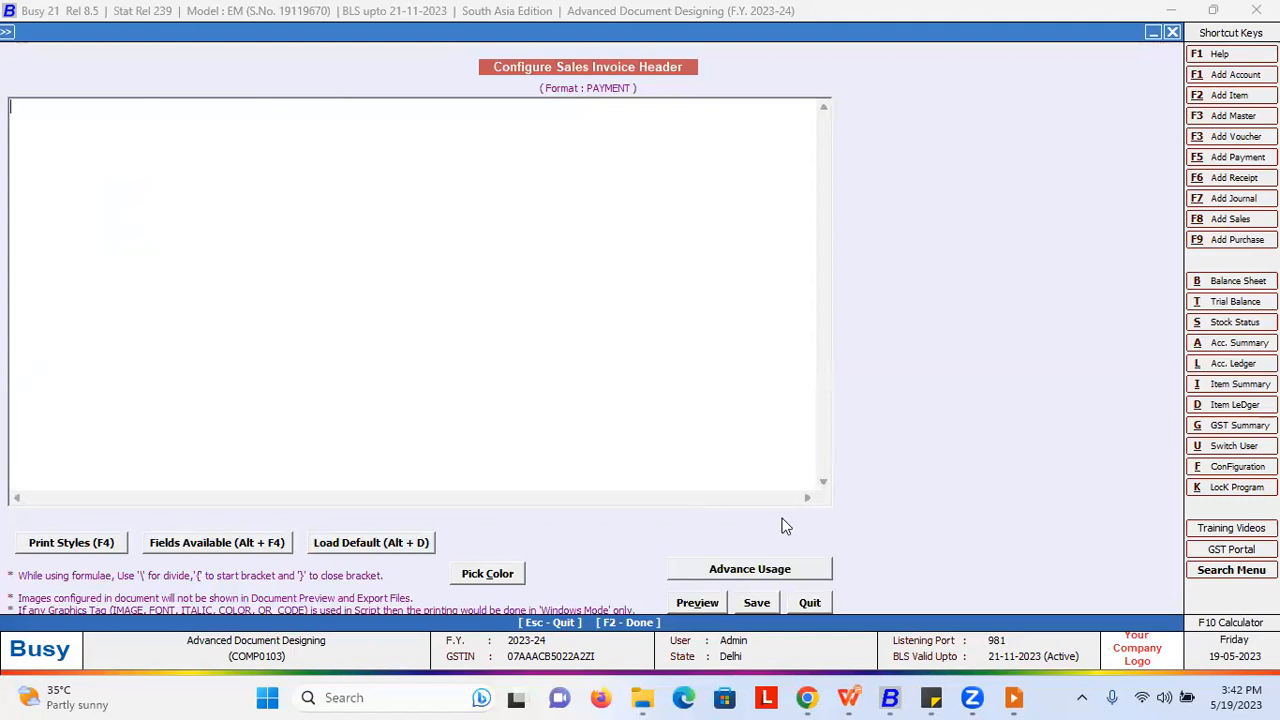
{"action": "mouse_move", "coordinate": [931, 697]}
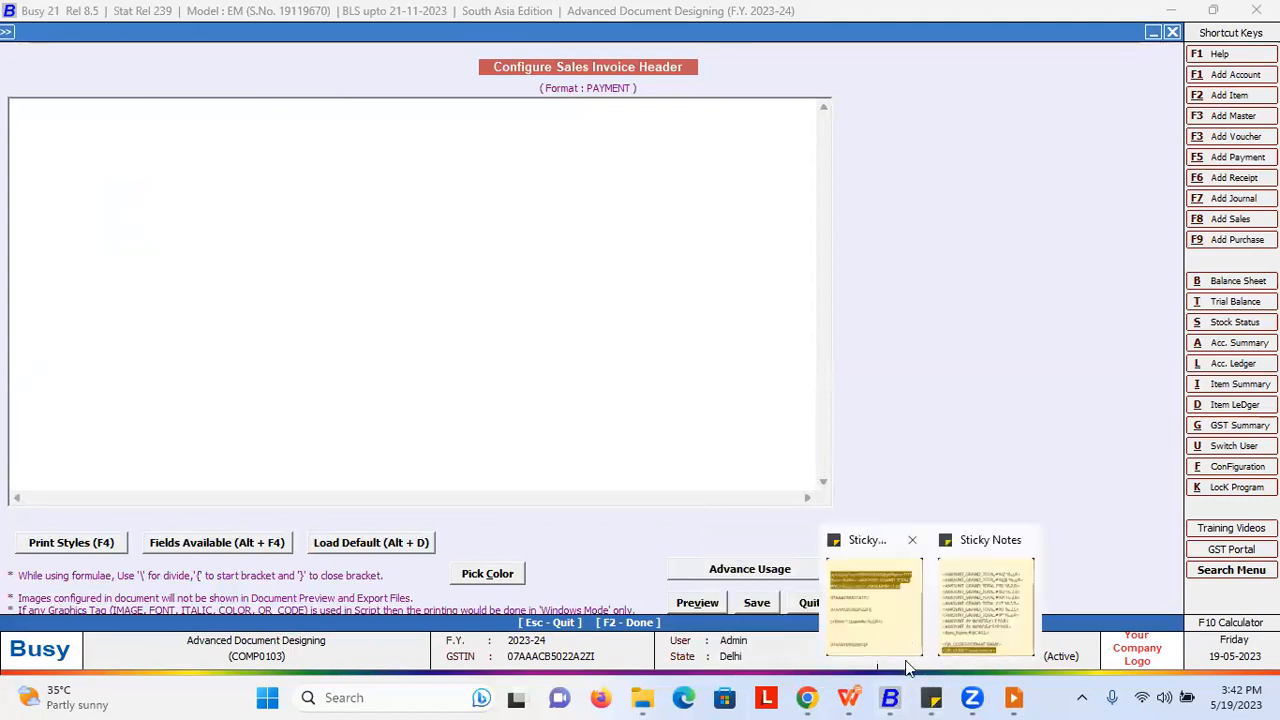
{"action": "left_click", "coordinate": [909, 640]}
{"action": "left_click_drag", "start_coordinate": [1024, 326], "coordinate": [1006, 230]}
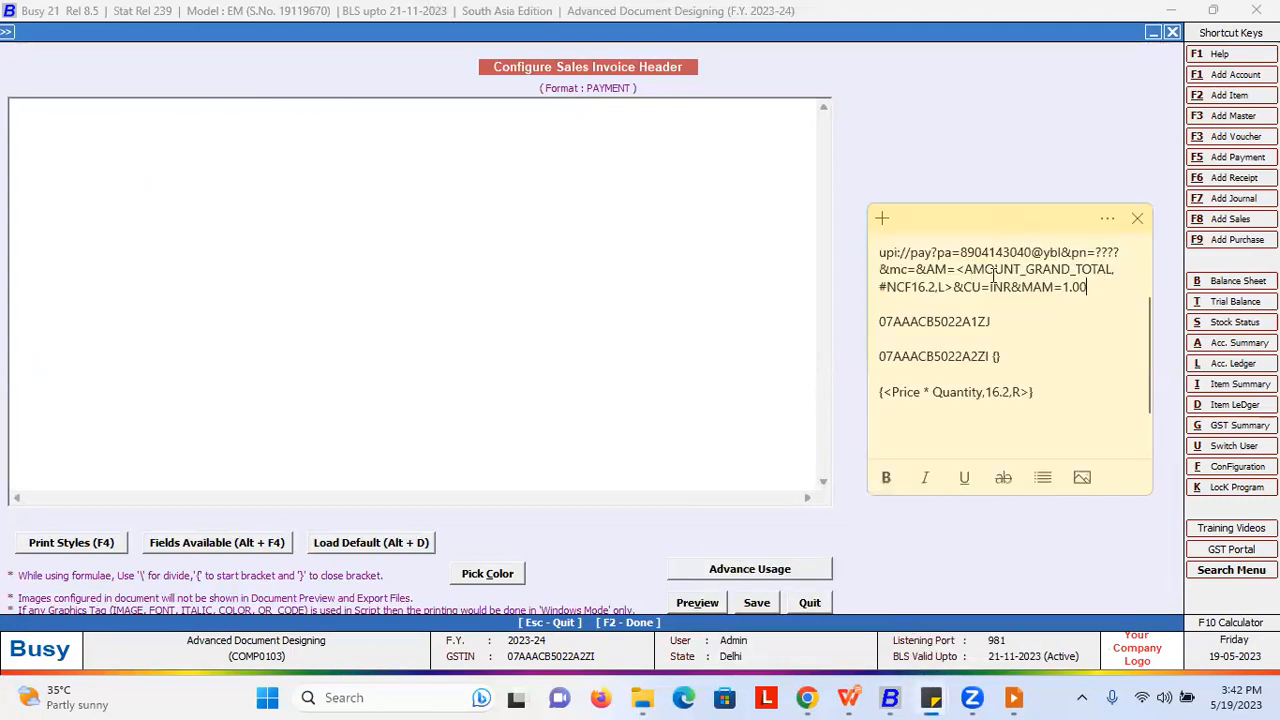
{"action": "left_click", "coordinate": [288, 163]}
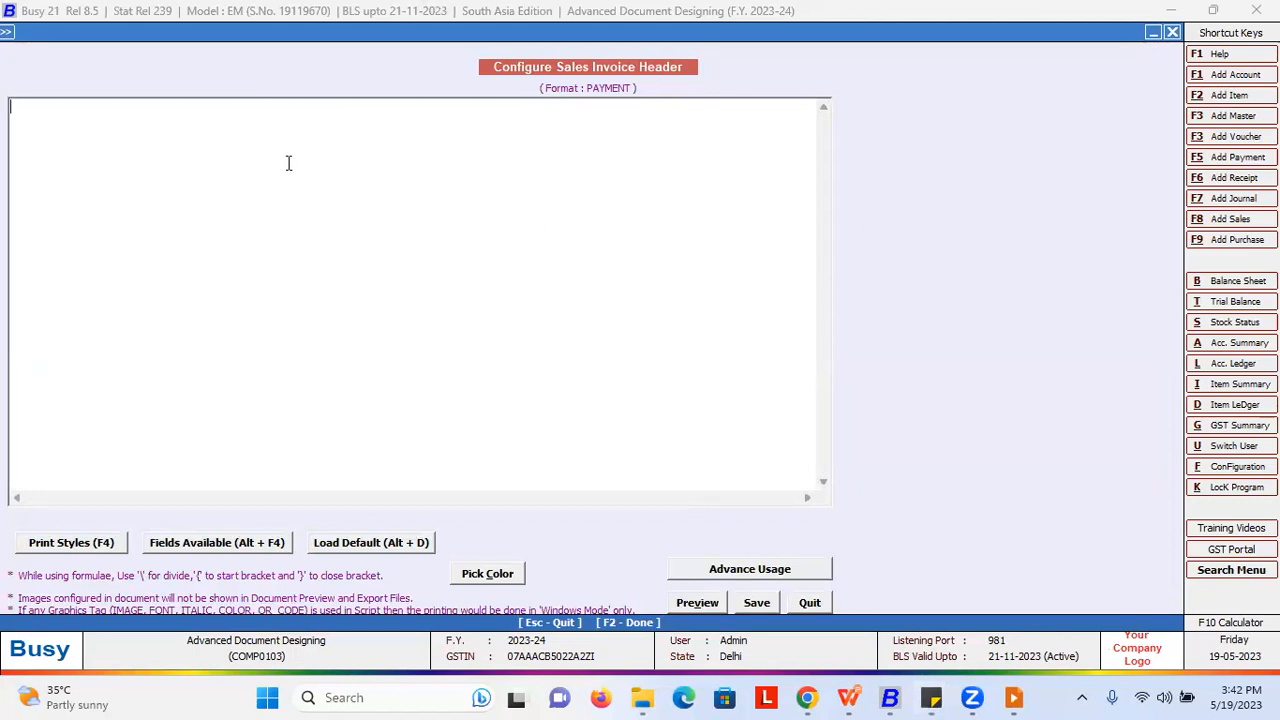
{"action": "key", "text": "ctrl+v"}
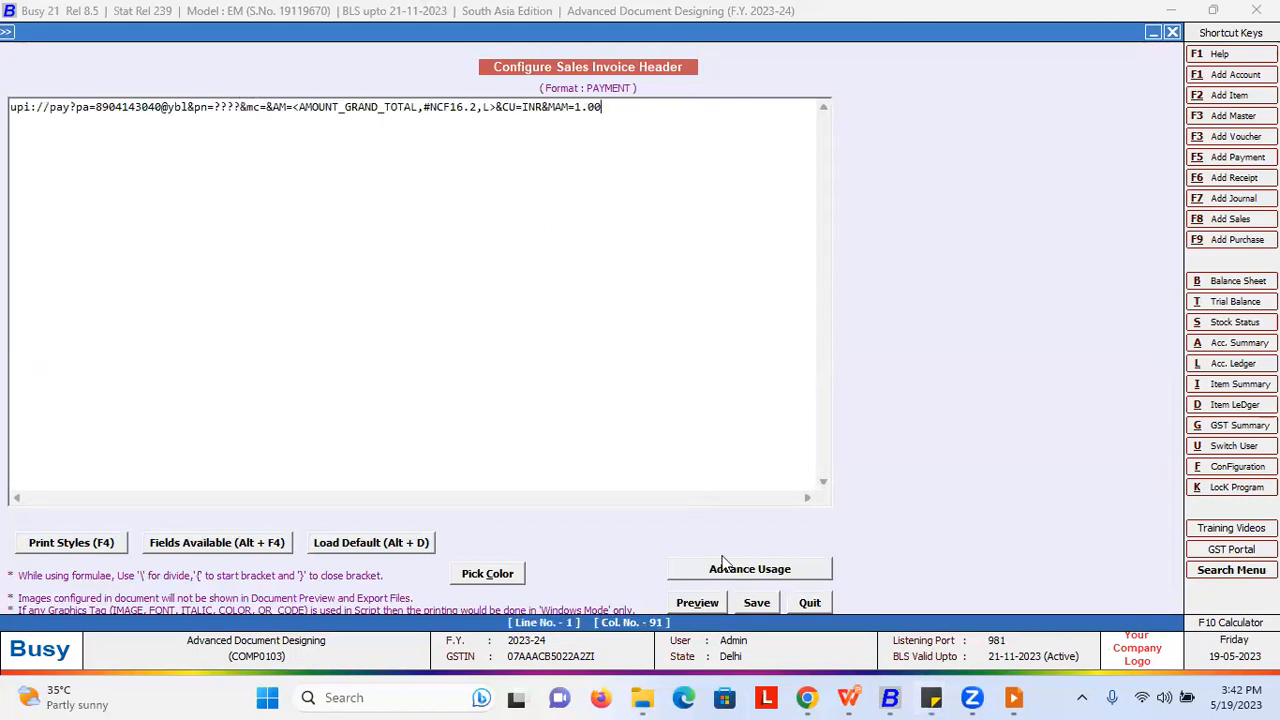
{"action": "left_click", "coordinate": [757, 605]}
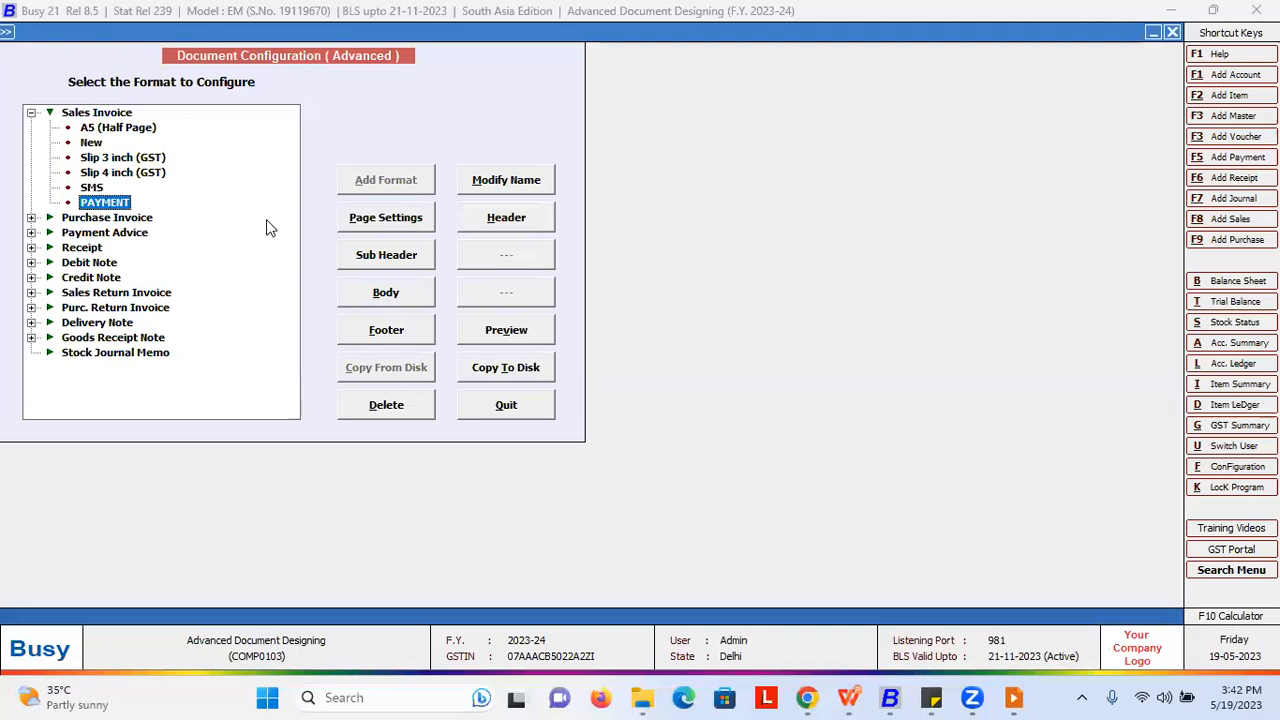
Step: Insert a QR_CODE print style tag in the New format's header script and set its format name to Payement
{"action": "left_click", "coordinate": [91, 143]}
{"action": "left_click", "coordinate": [490, 218]}
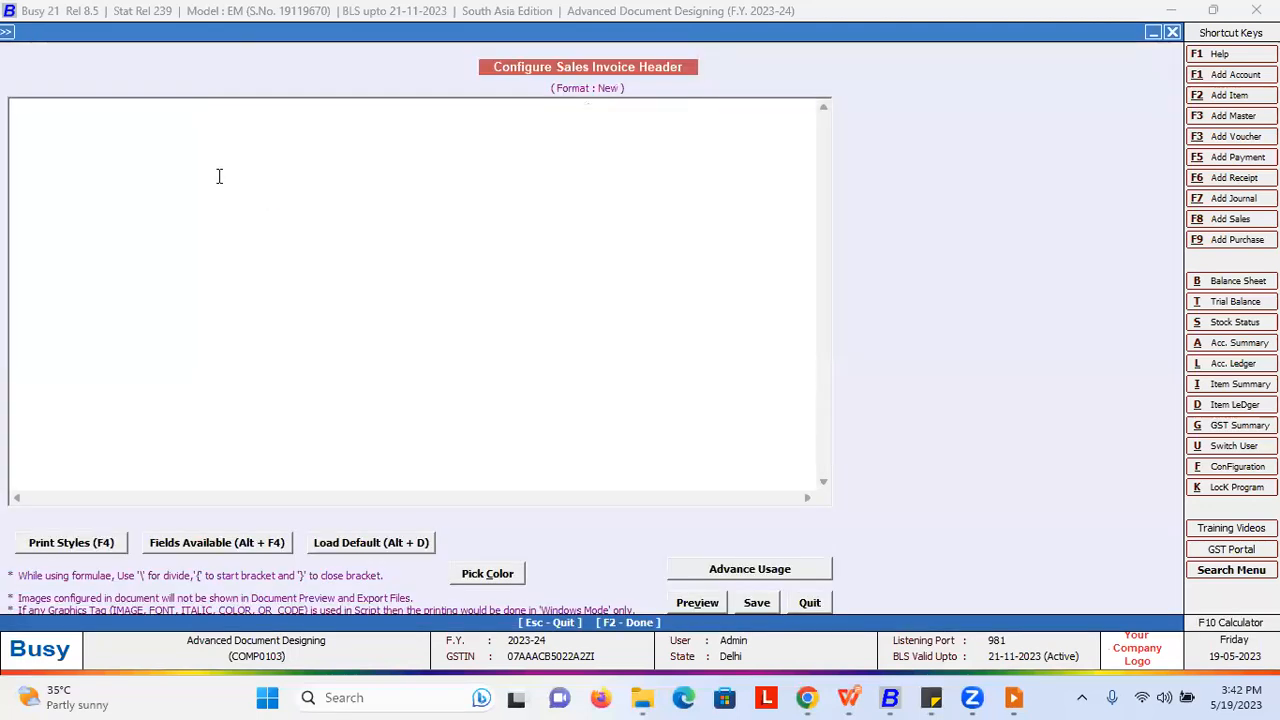
{"action": "key", "text": "F4"}
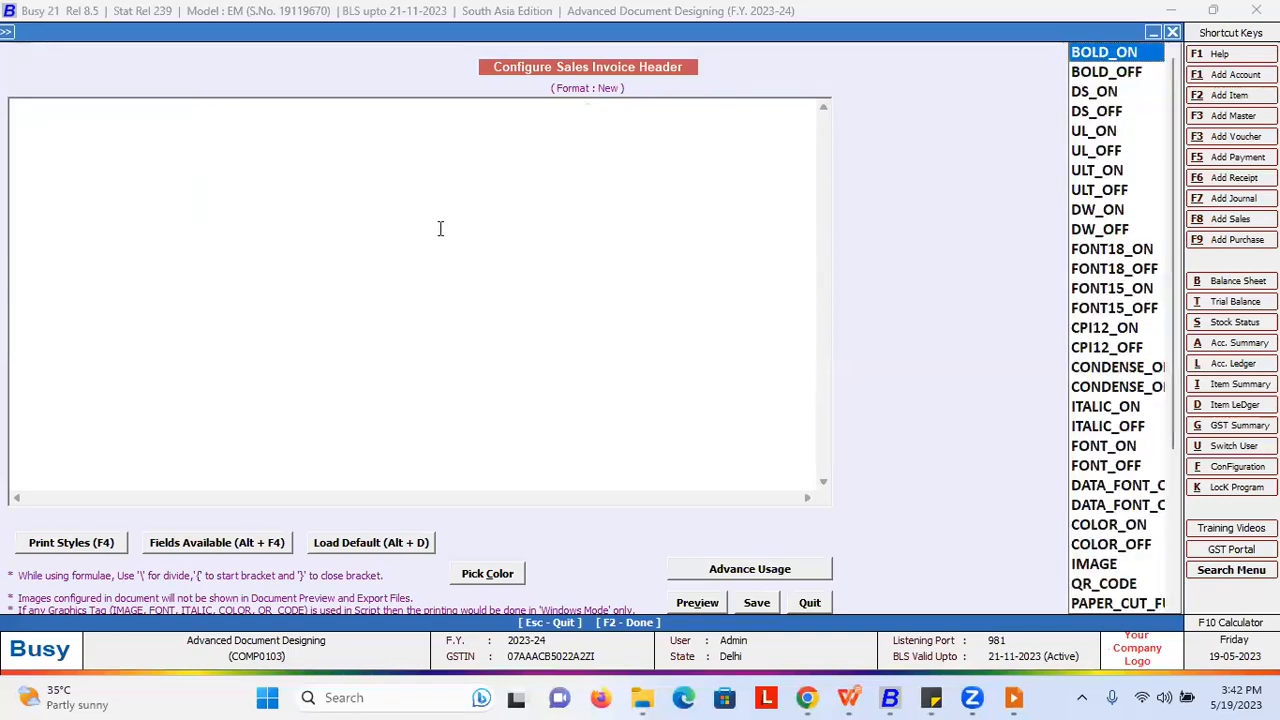
{"action": "key", "text": "q"}
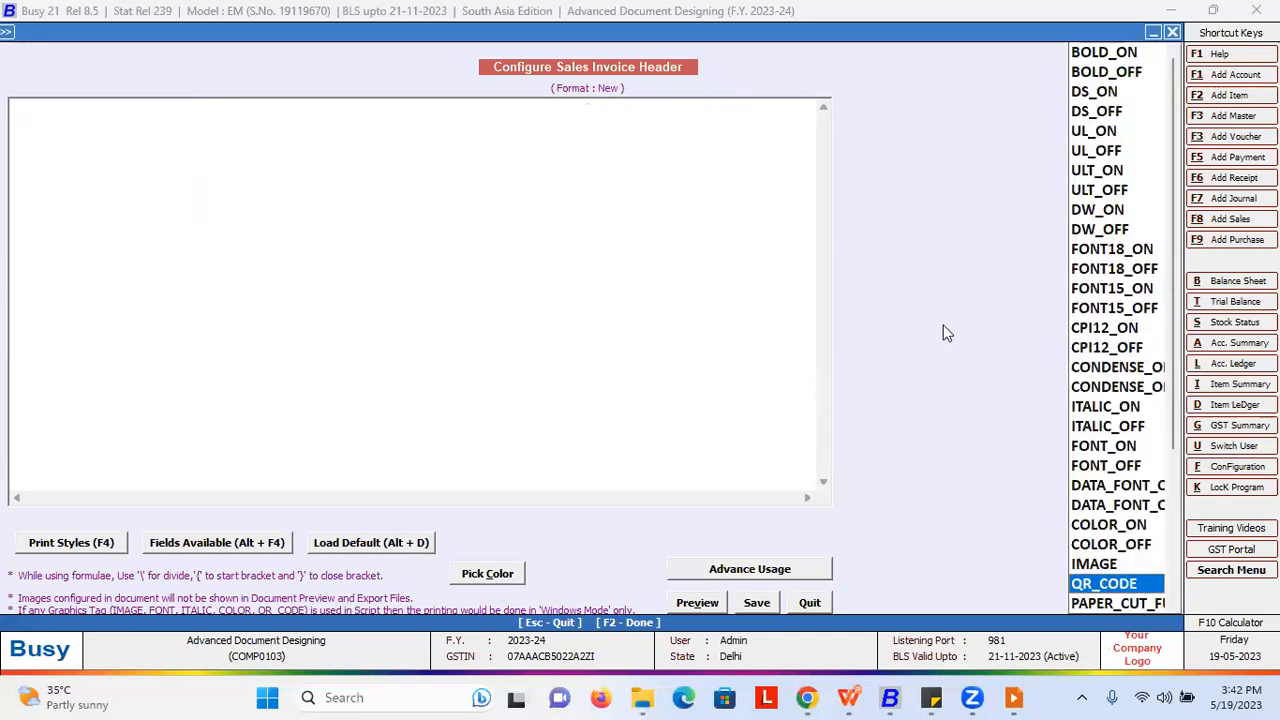
{"action": "key", "text": "Return"}
{"action": "left_click_drag", "start_coordinate": [155, 108], "coordinate": [83, 108]}
{"action": "type", "text": "Payement"}
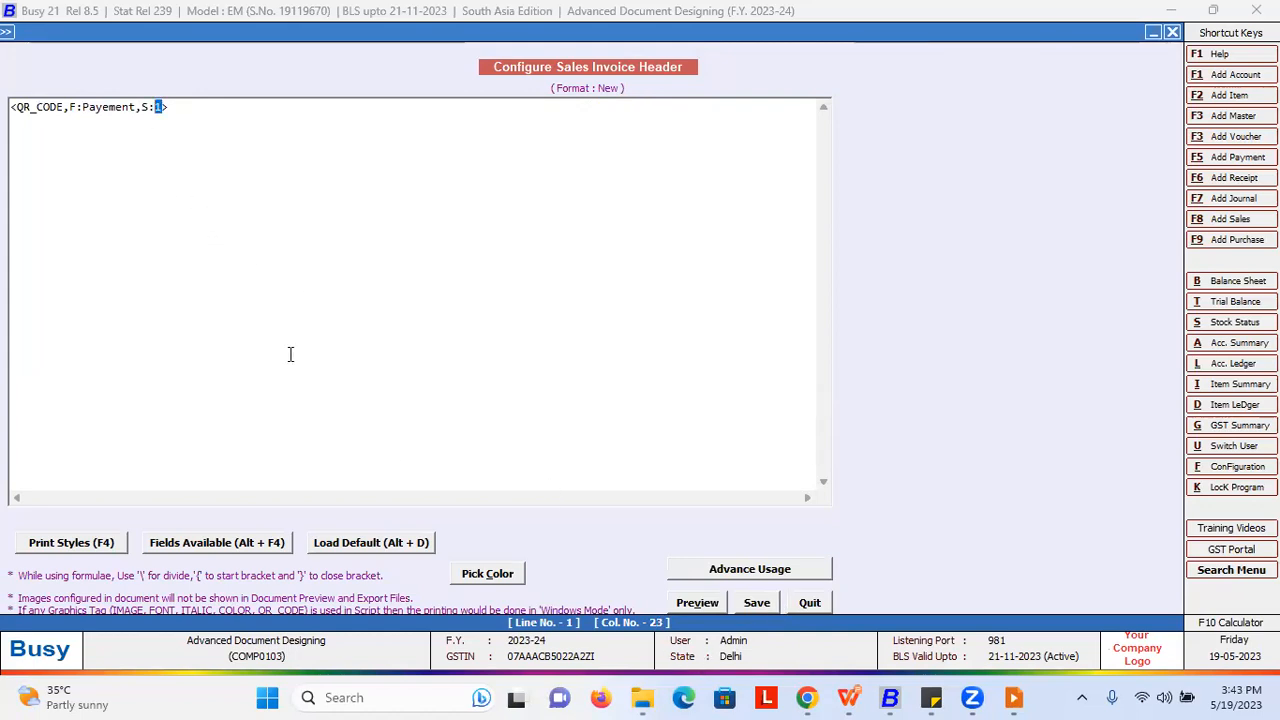
Step: Preview the New format's header with the QR code, close the preview and delete the QR_CODE line
{"action": "left_click", "coordinate": [697, 602]}
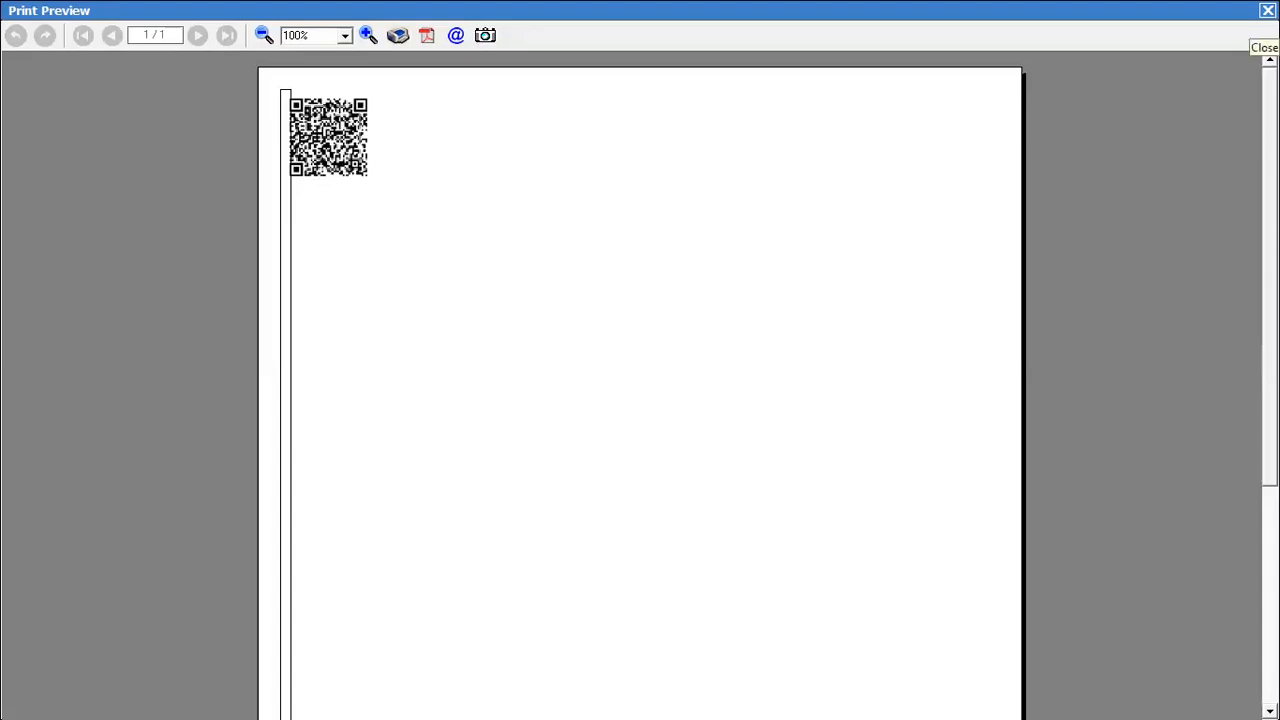
{"action": "key", "text": "Escape"}
{"action": "left_click_drag", "start_coordinate": [217, 108], "coordinate": [2, 113]}
{"action": "key", "text": "Delete"}
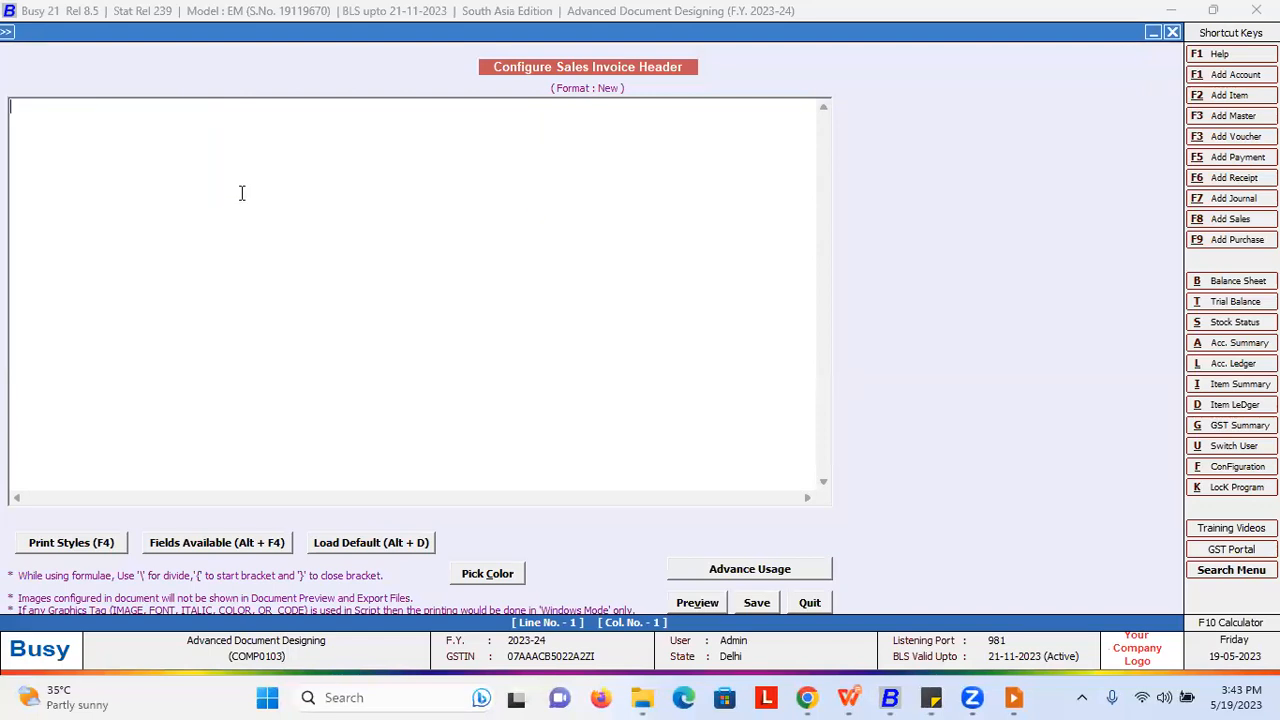
Step: Try to load the default header script for the LOCAL GST type and quit the header configuration
{"action": "left_click", "coordinate": [372, 548]}
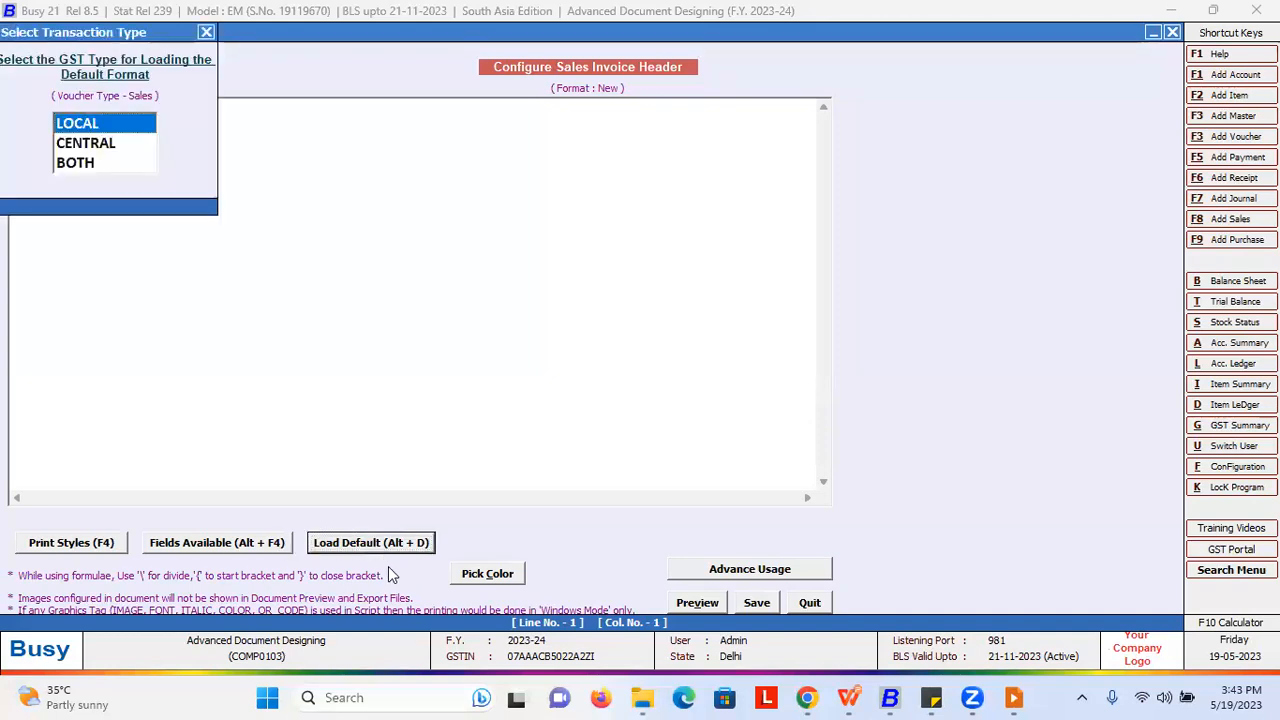
{"action": "key", "text": "Return"}
{"action": "key", "text": "Escape"}
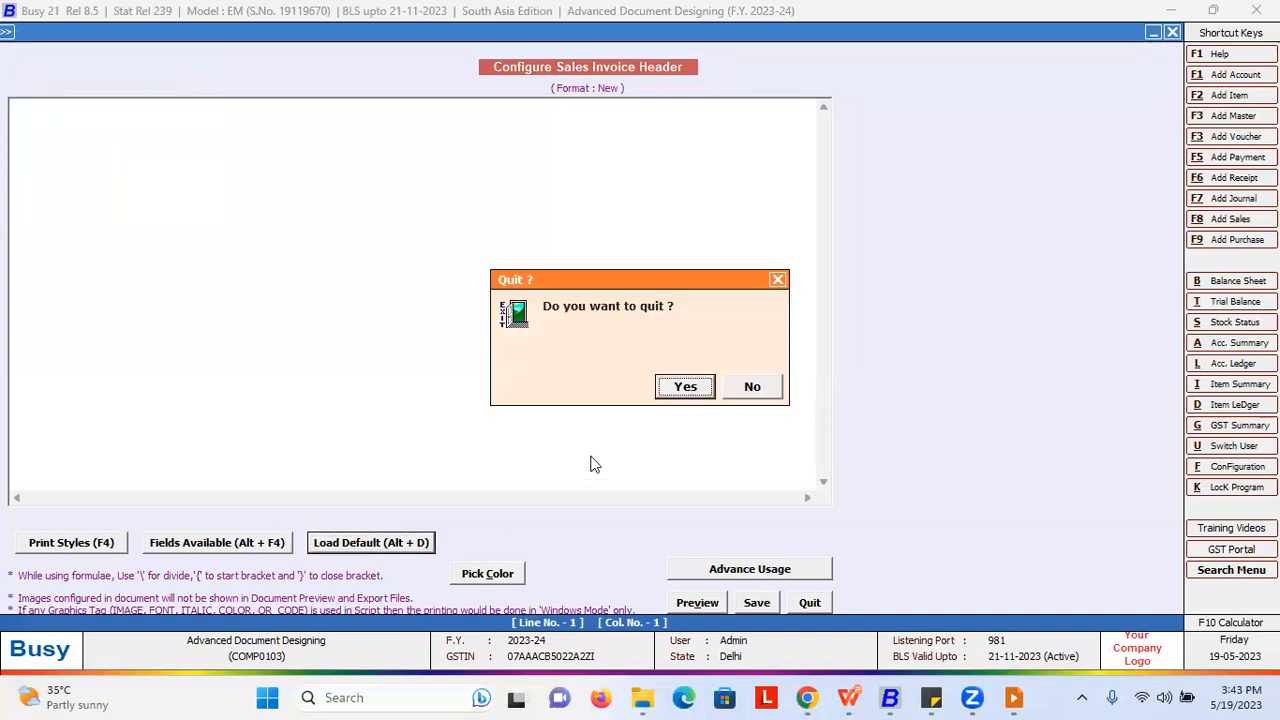
{"action": "key", "text": "Return"}
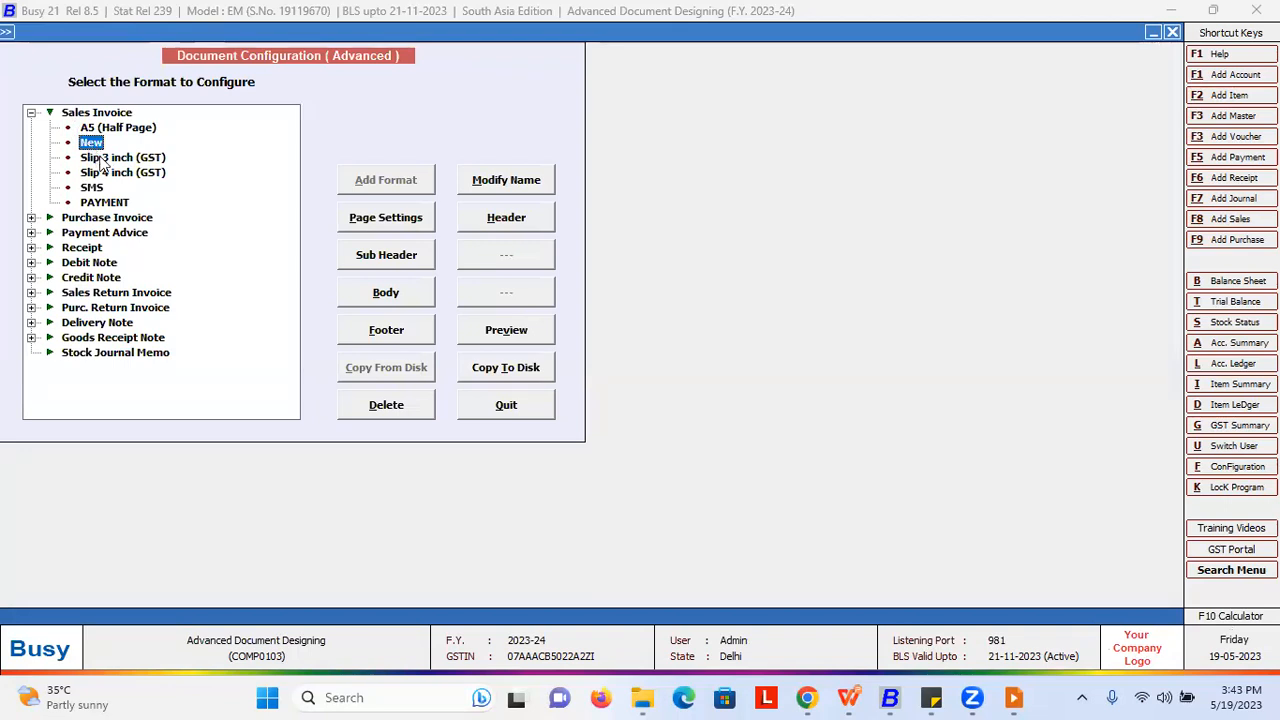
Step: Set the New format's page settings to print the document as Invoice and save them
{"action": "left_click", "coordinate": [400, 225]}
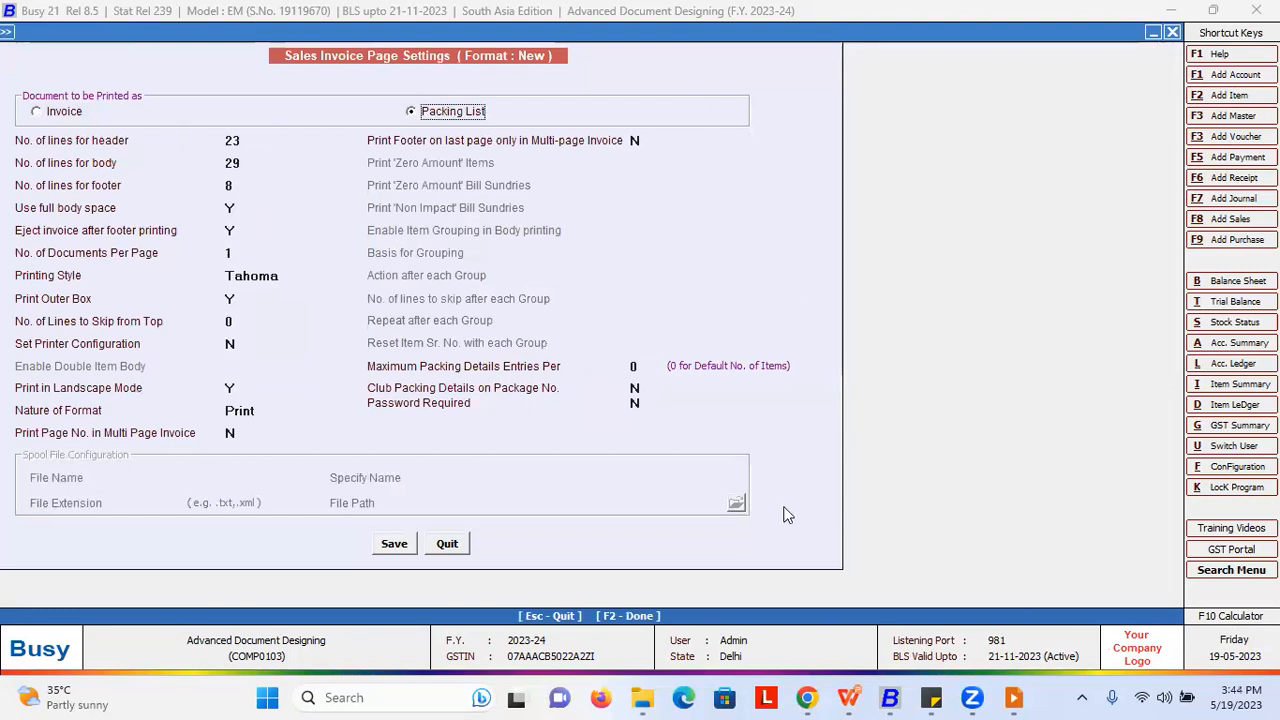
{"action": "left_click", "coordinate": [66, 113]}
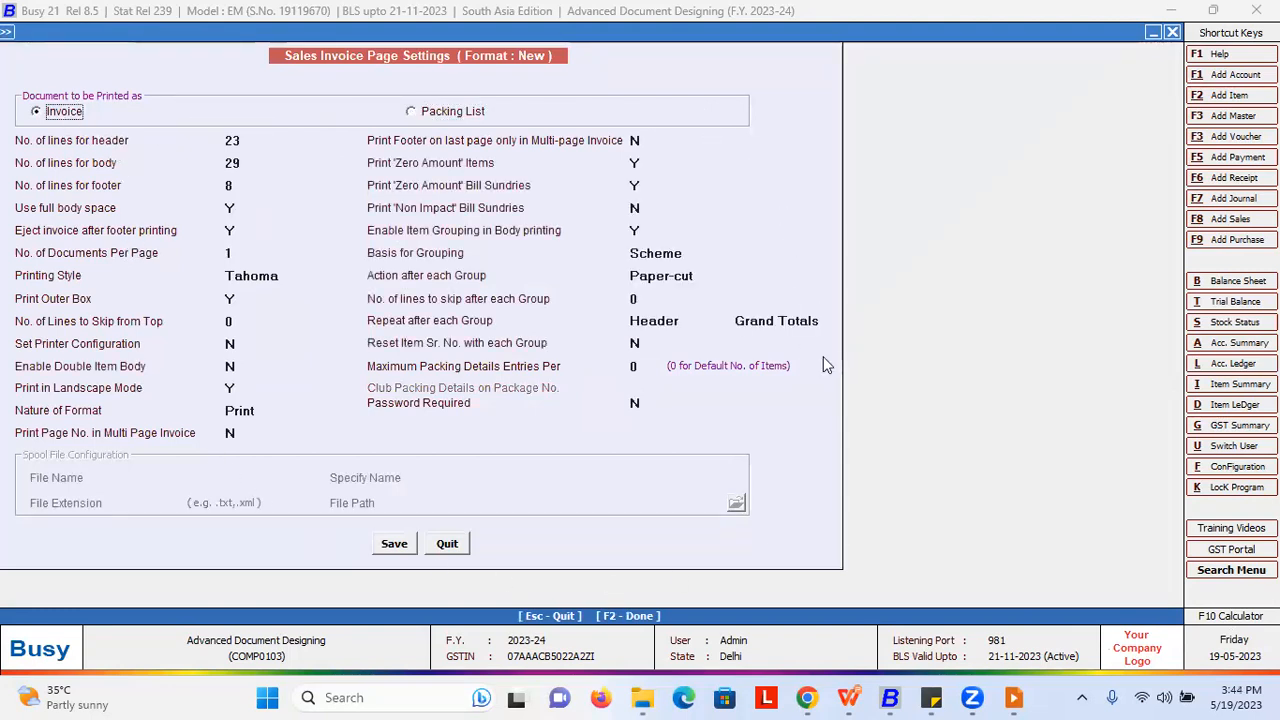
{"action": "left_click", "coordinate": [394, 543]}
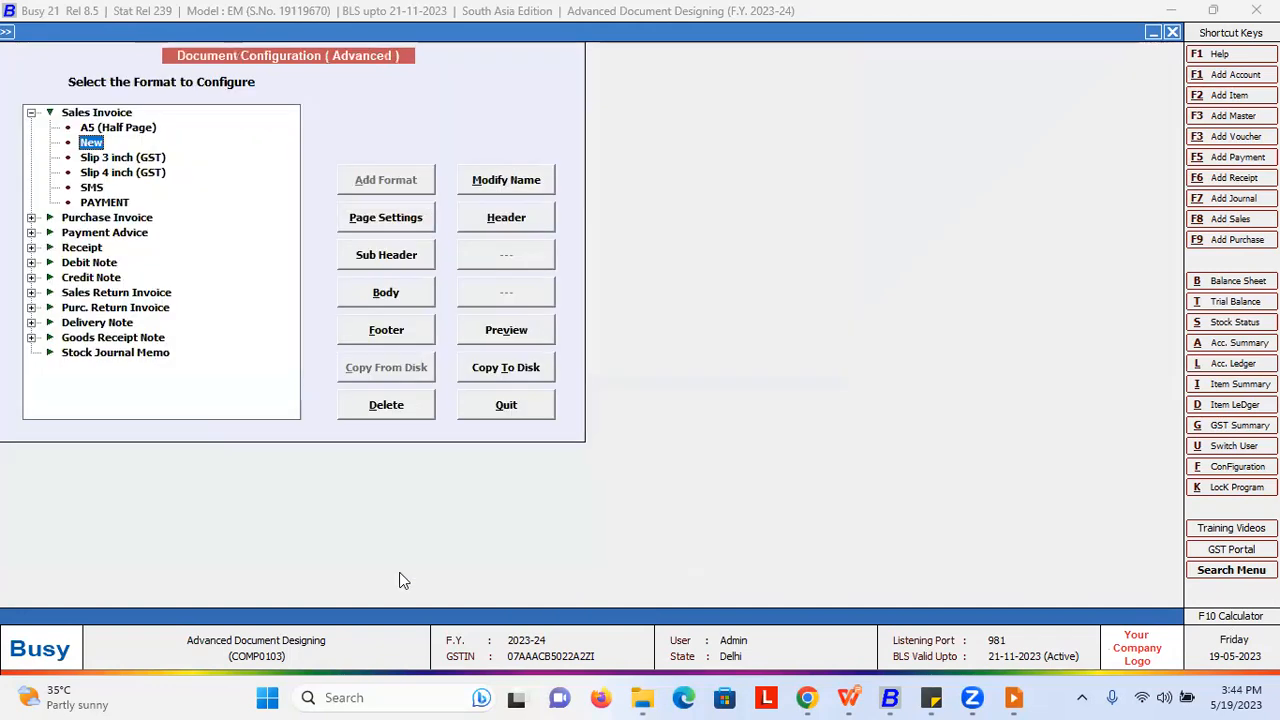
Step: Load the default LOCAL header script into the New sales invoice format
{"action": "left_click", "coordinate": [506, 228]}
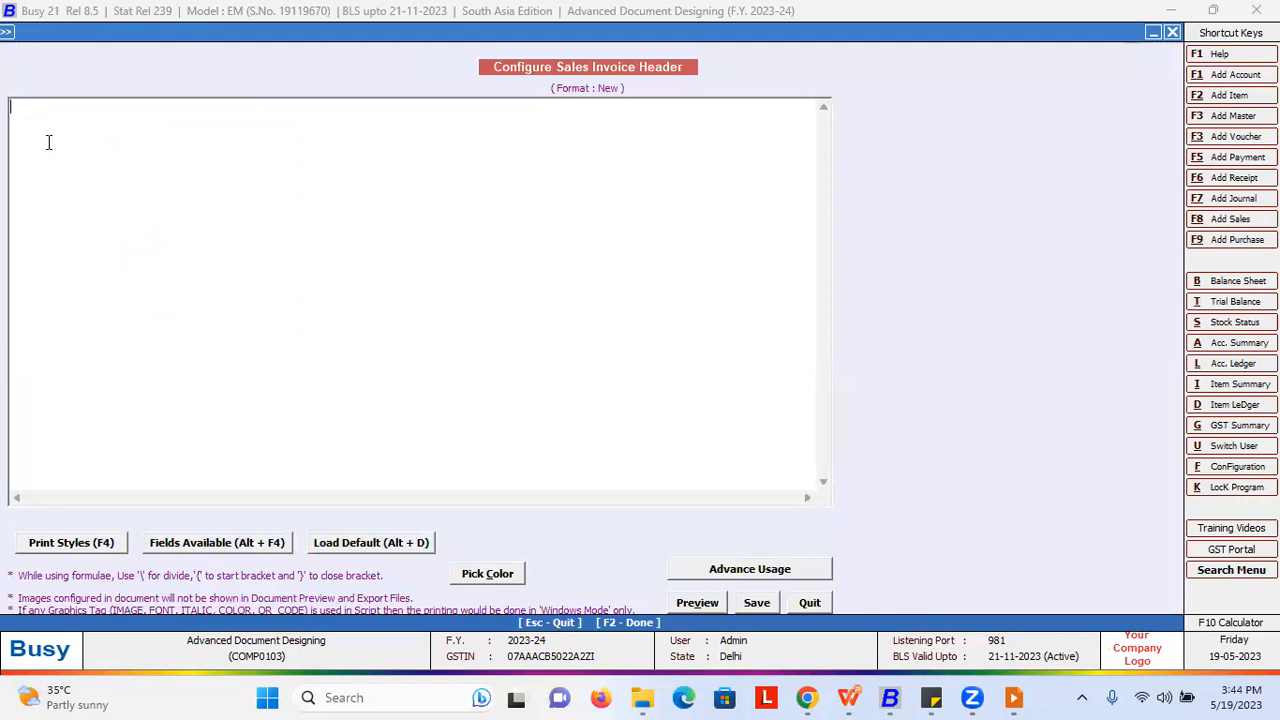
{"action": "left_click", "coordinate": [360, 544]}
{"action": "key", "text": "Return"}
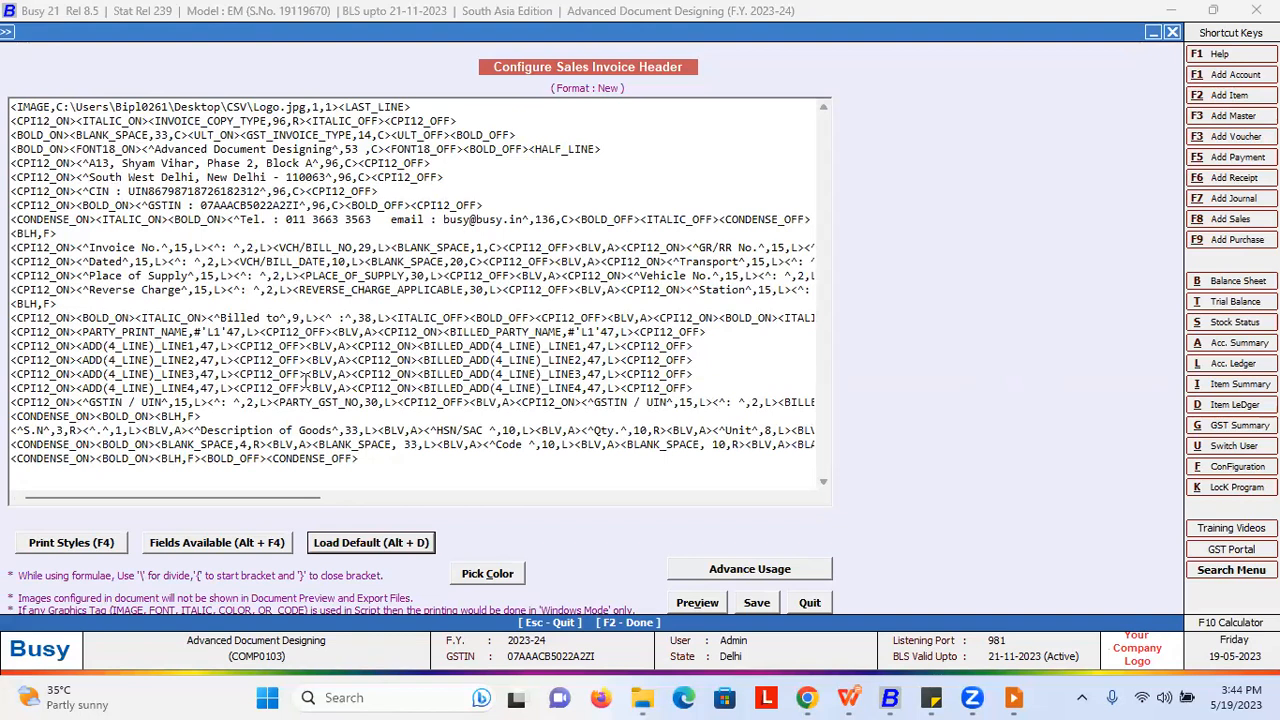
Step: Look over the full default header script and check its layout in the print preview
{"action": "left_click", "coordinate": [369, 461]}
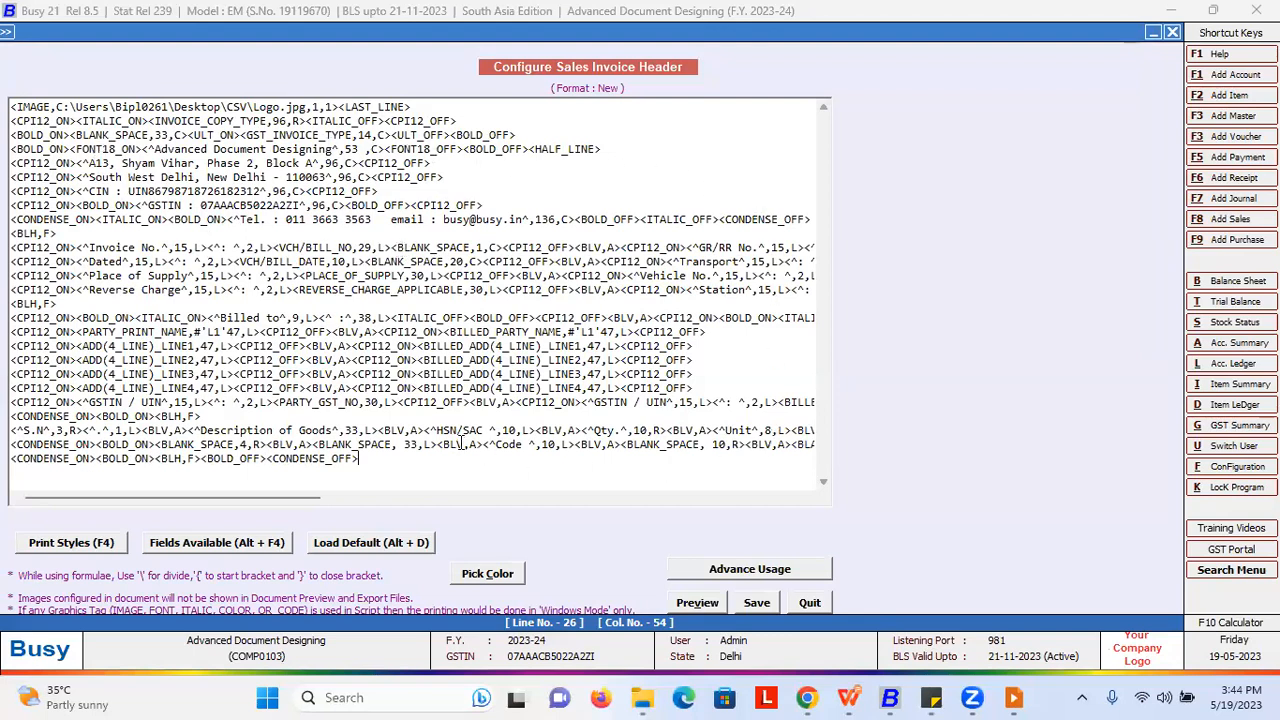
{"action": "left_click_drag", "start_coordinate": [376, 461], "coordinate": [12, 106]}
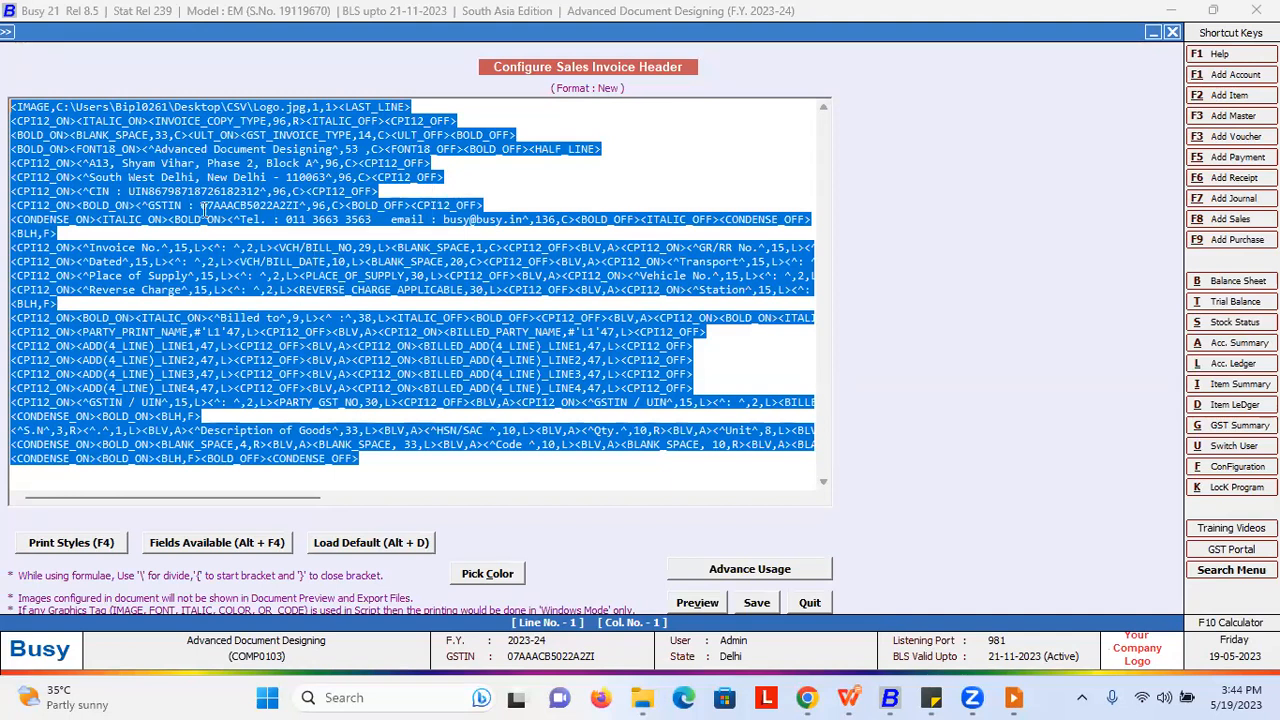
{"action": "left_click", "coordinate": [368, 476]}
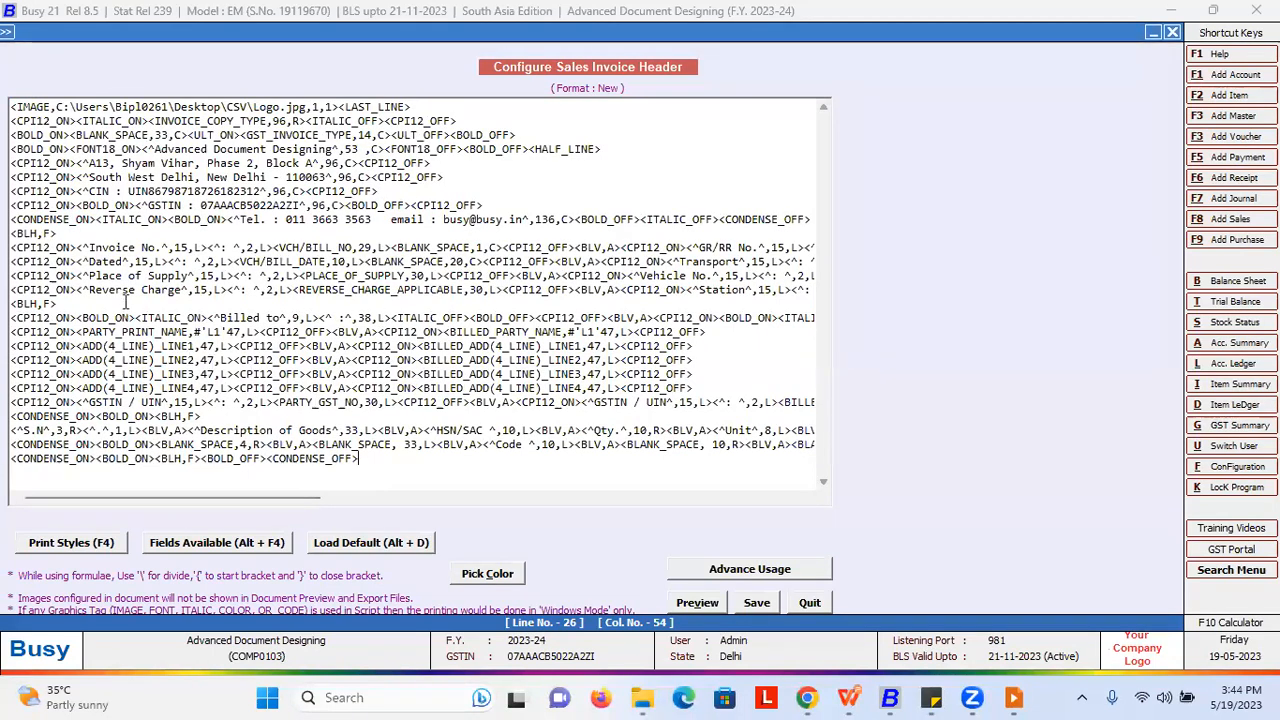
{"action": "left_click", "coordinate": [697, 602]}
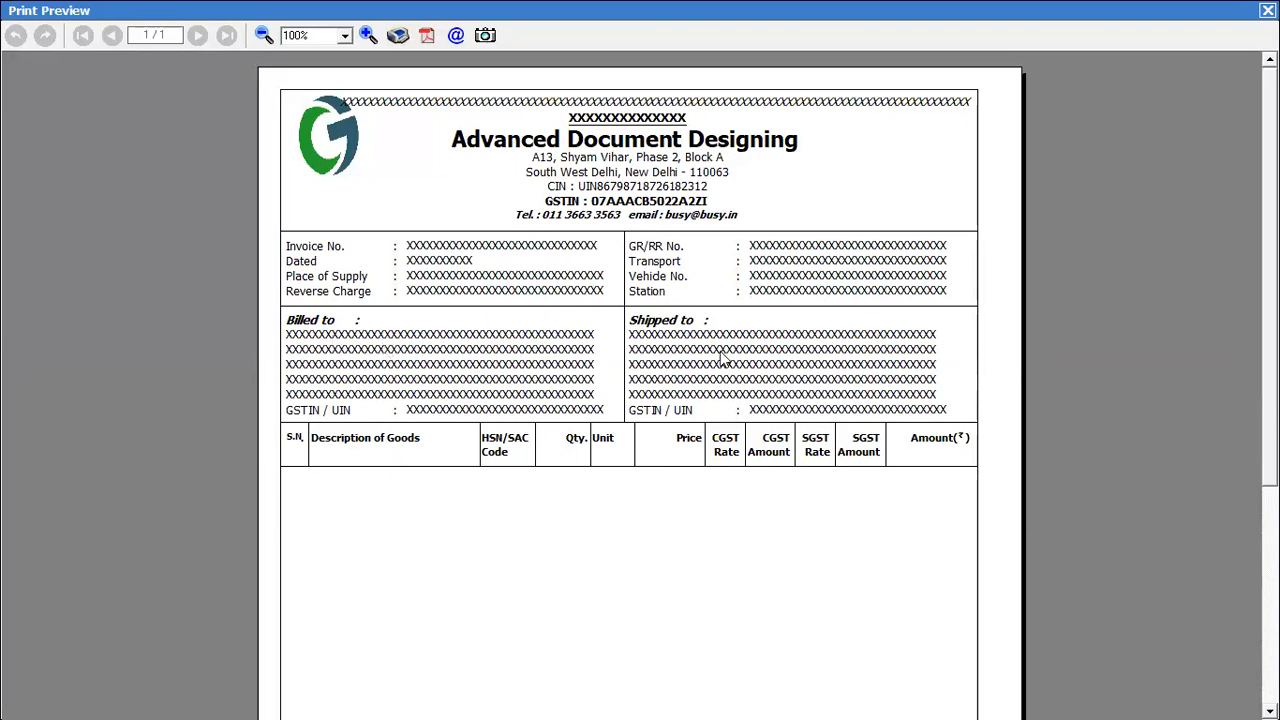
{"action": "left_click", "coordinate": [1268, 11]}
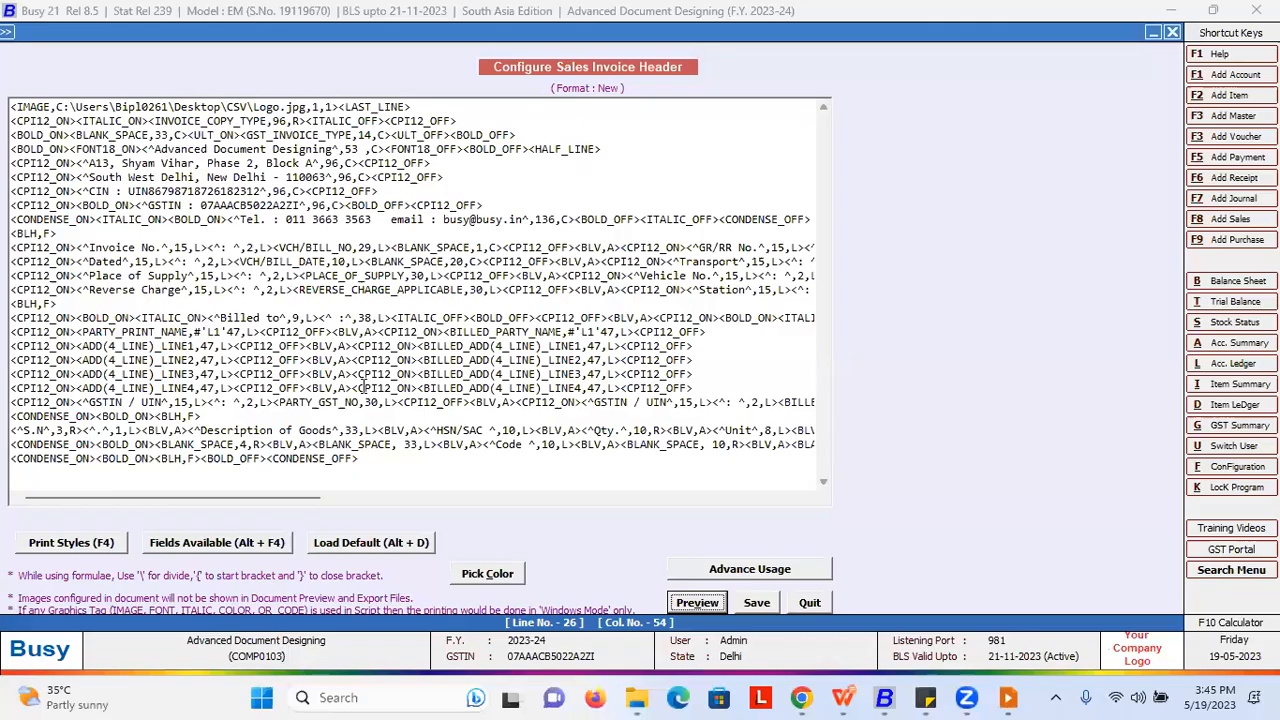
Step: In the standard Sales Invoice configuration, set the company name and Print 'Billing/Shipping' Detail Separately to N, and save
{"action": "key", "text": "Escape"}
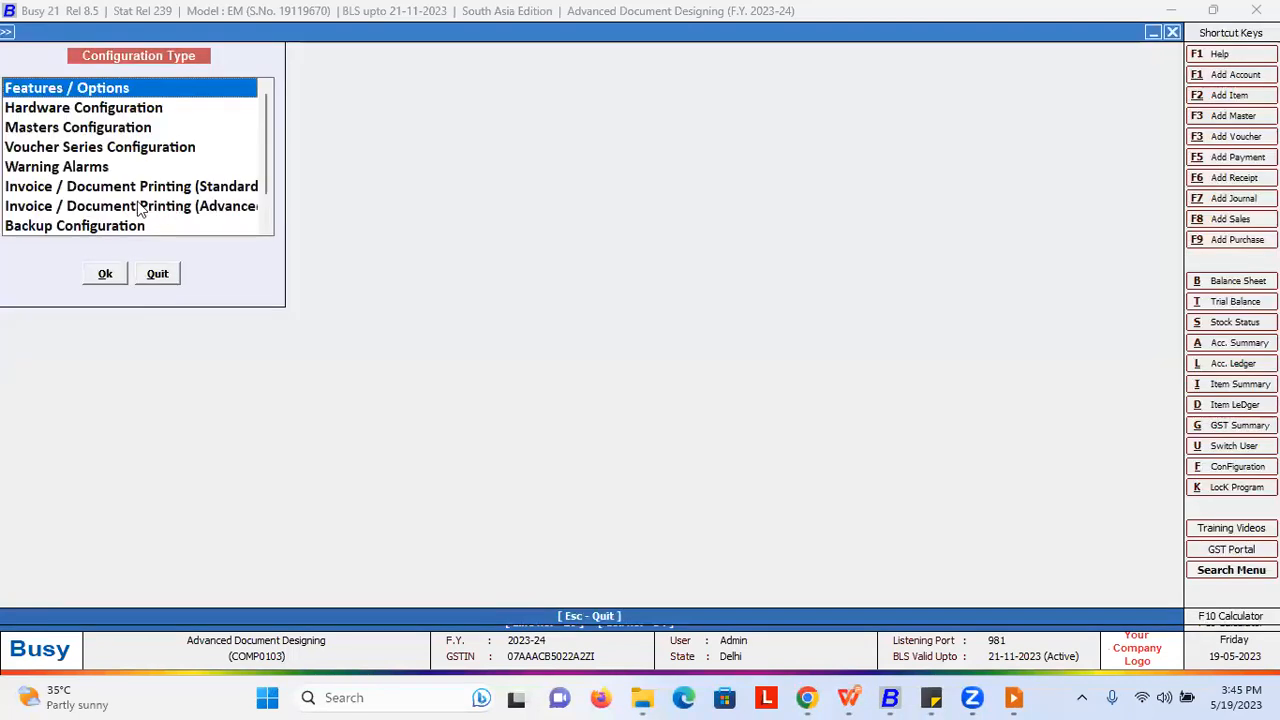
{"action": "left_click", "coordinate": [162, 190]}
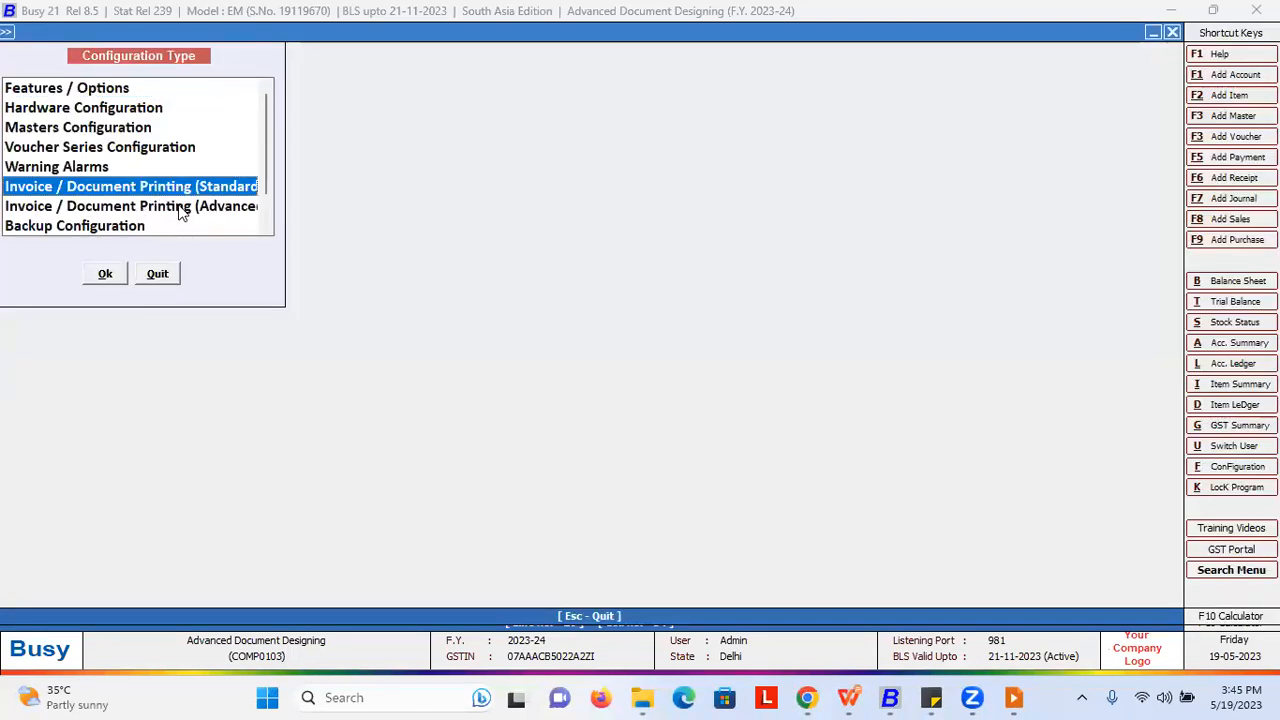
{"action": "double_click", "coordinate": [182, 193]}
{"action": "left_click", "coordinate": [105, 109]}
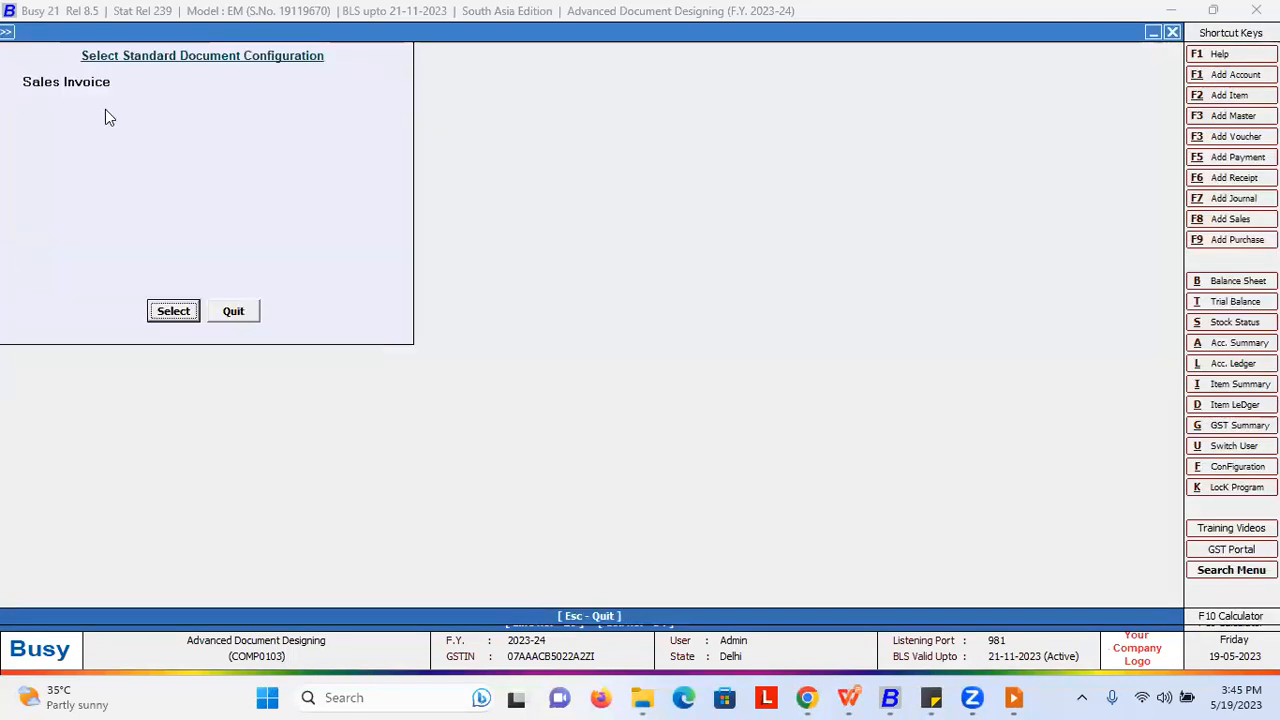
{"action": "left_click", "coordinate": [174, 311]}
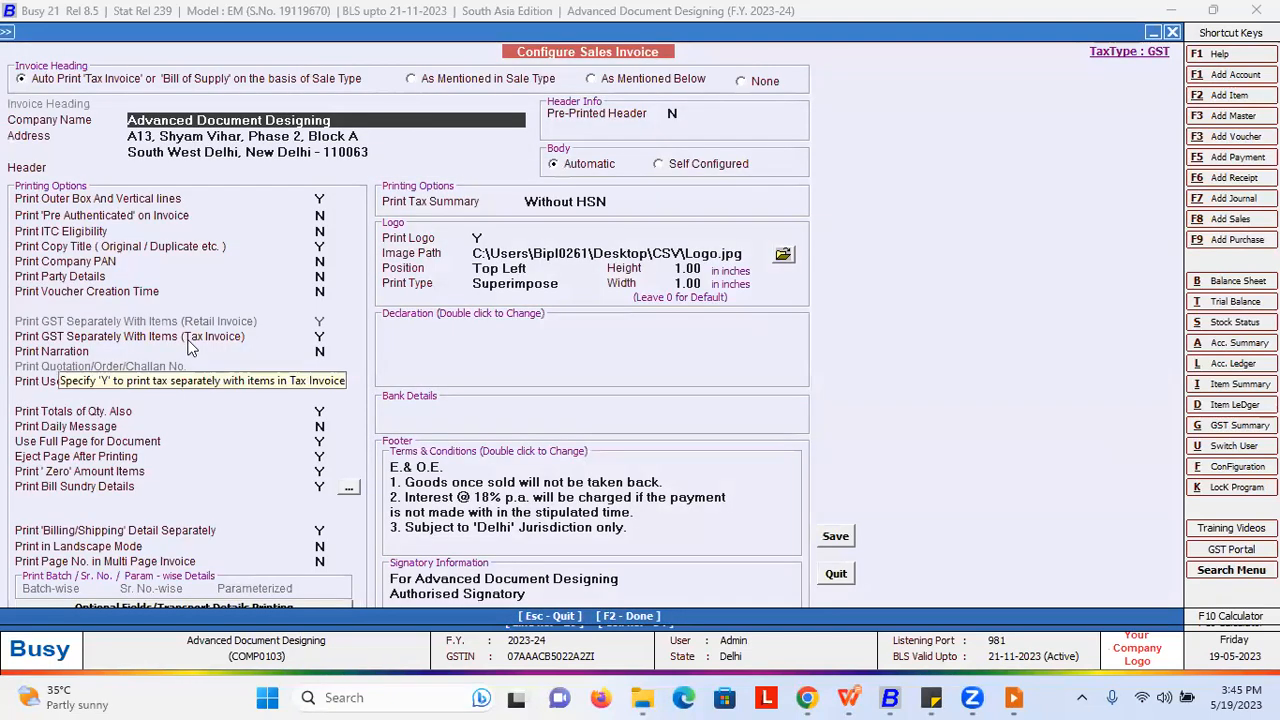
{"action": "type", "text": "n"}
{"action": "left_click", "coordinate": [321, 531]}
{"action": "type", "text": "n"}
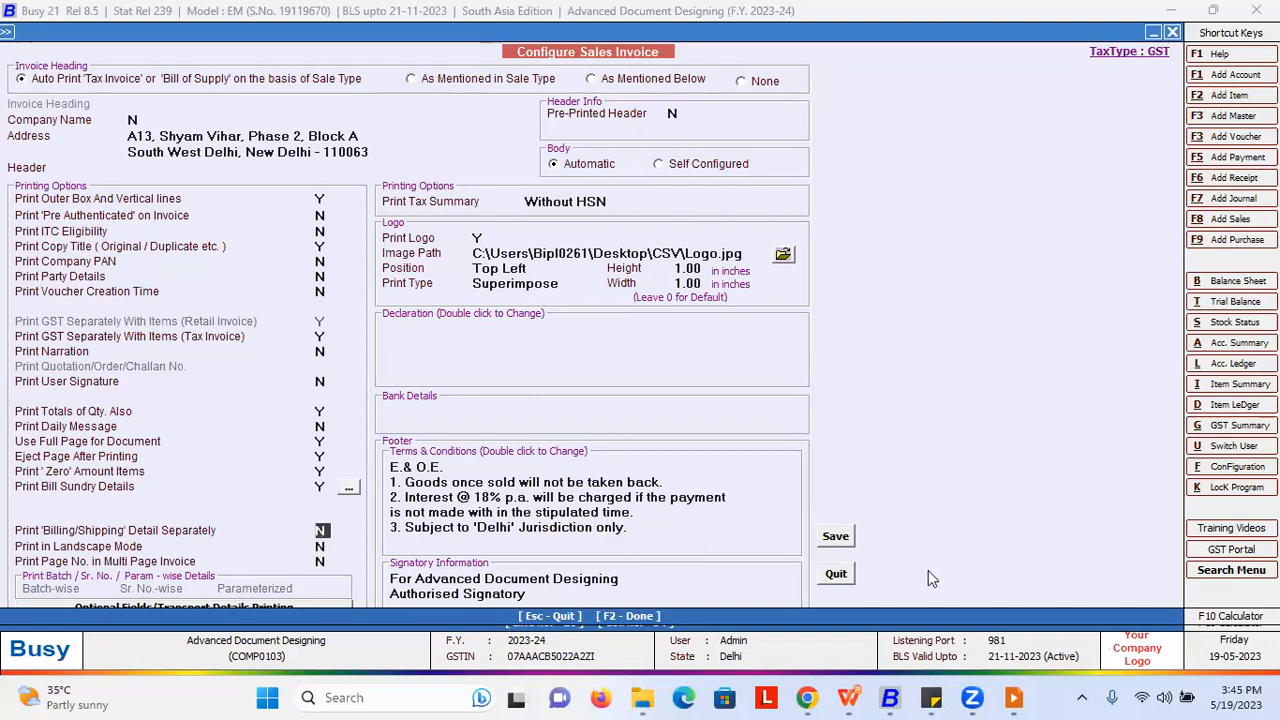
{"action": "left_click", "coordinate": [836, 537]}
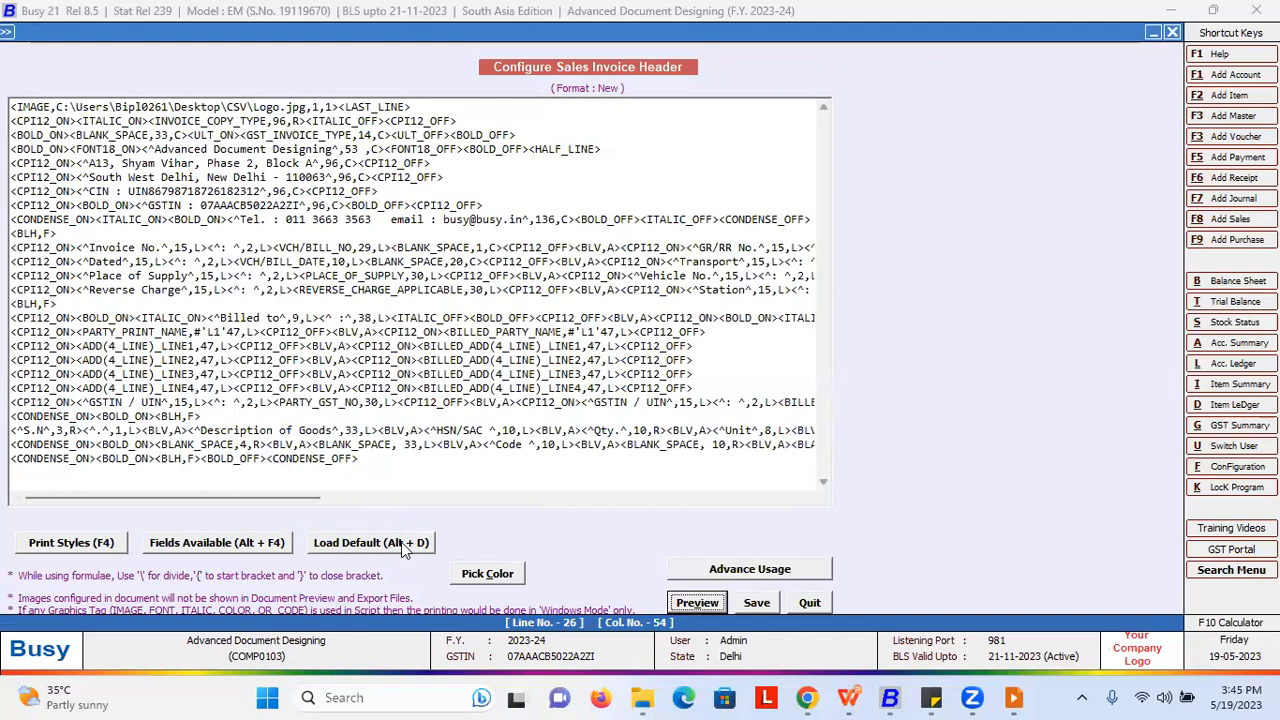
Step: Reload the default LOCAL header script in the New format and check its layout in the print preview
{"action": "left_click", "coordinate": [400, 543]}
{"action": "left_click", "coordinate": [668, 391]}
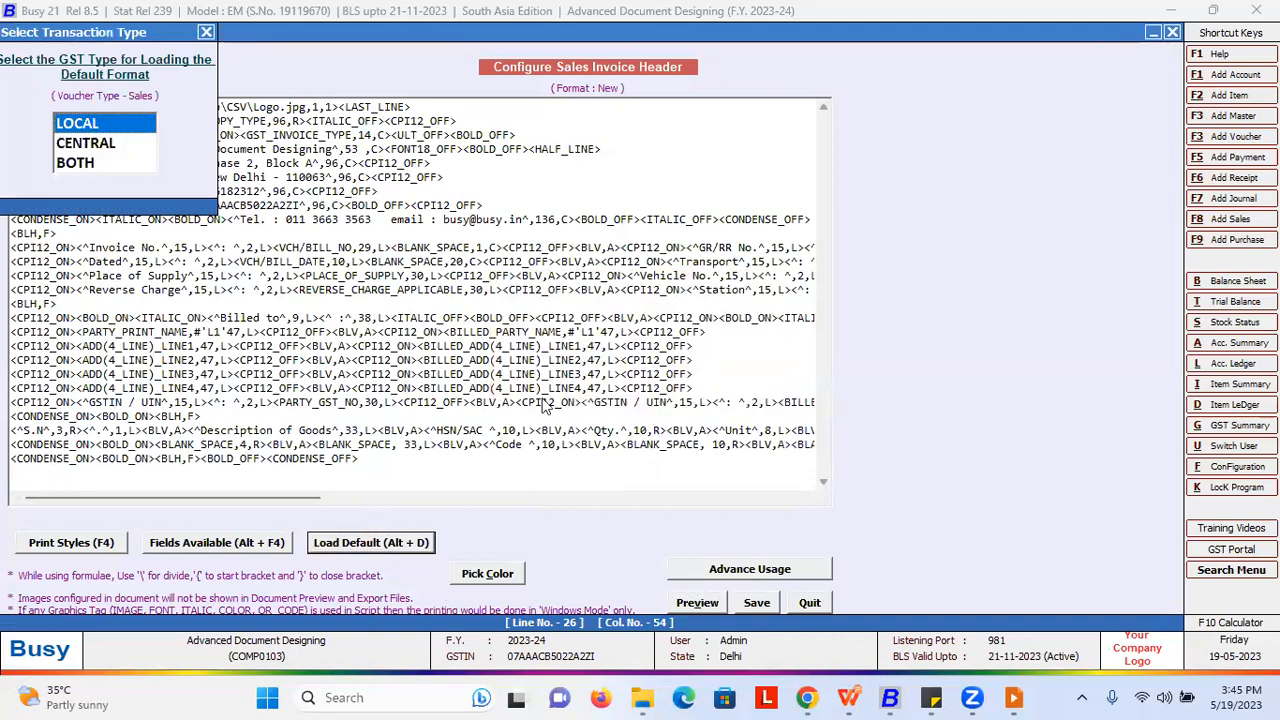
{"action": "double_click", "coordinate": [184, 164]}
{"action": "left_click", "coordinate": [752, 387]}
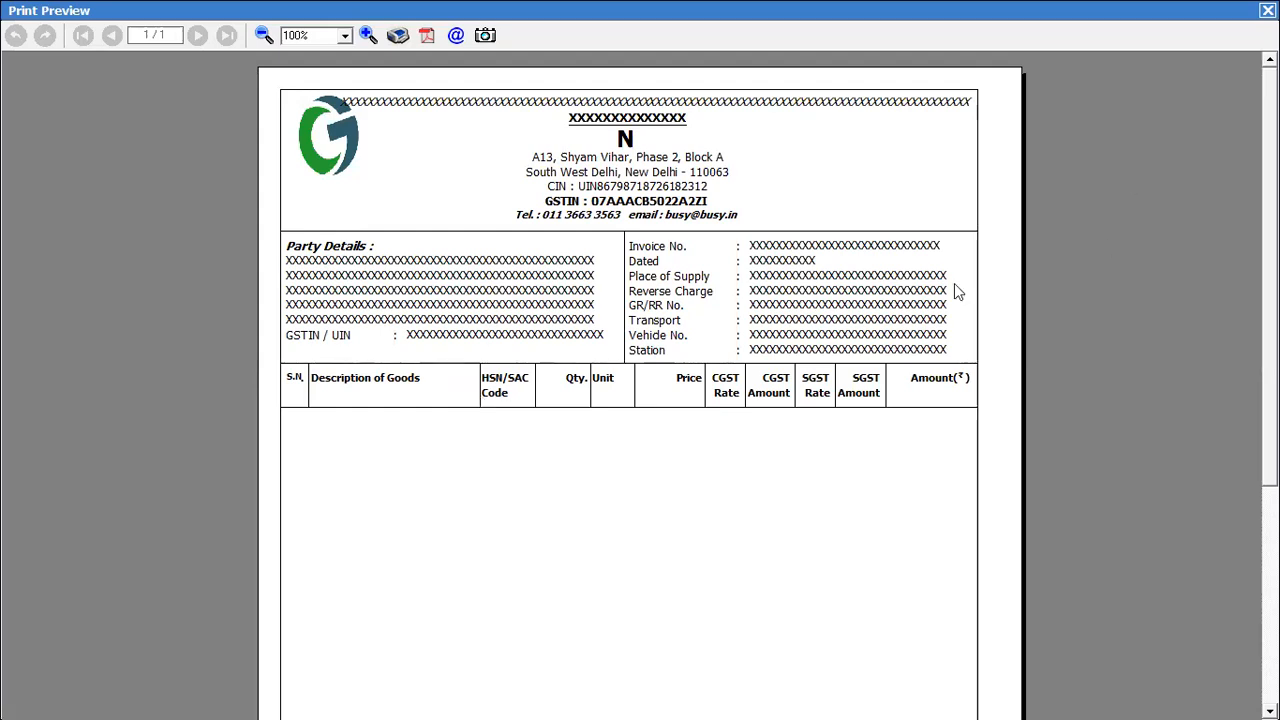
{"action": "key", "text": "Escape"}
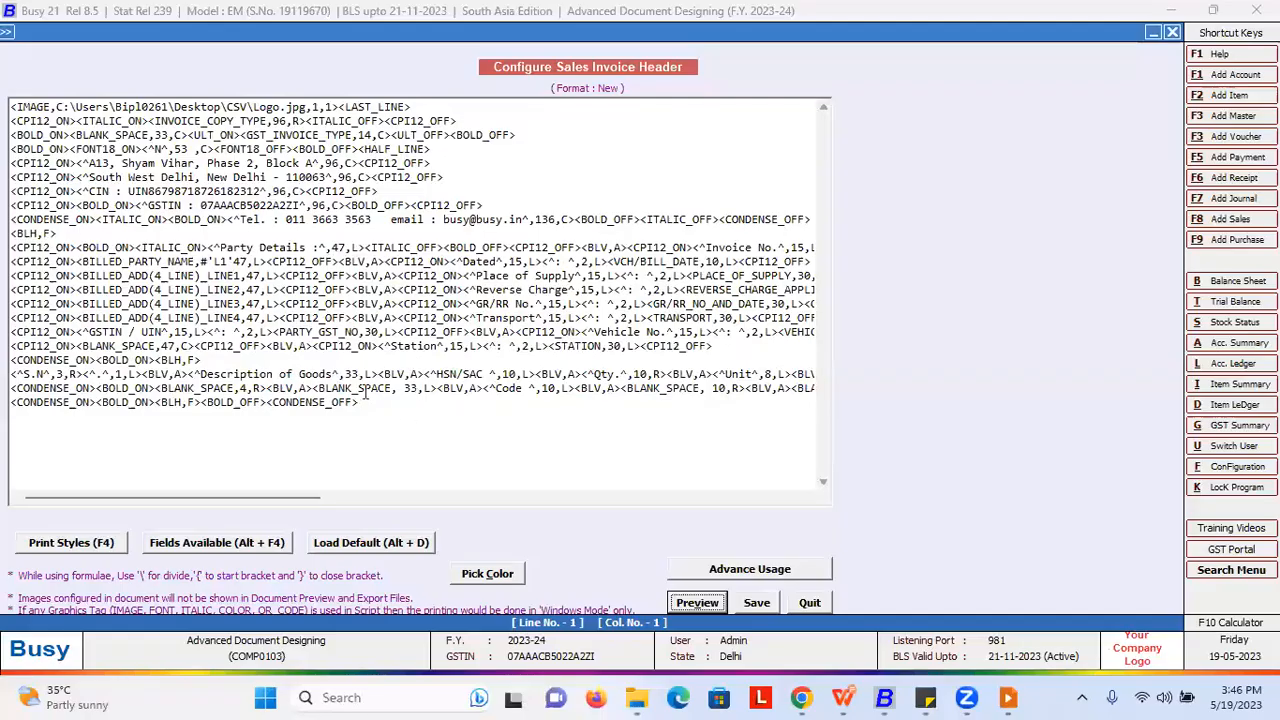
Step: Delete the entire default script from the sales invoice header
{"action": "key", "text": "ctrl+a"}
{"action": "left_click", "coordinate": [405, 425]}
{"action": "key", "text": "ctrl+a"}
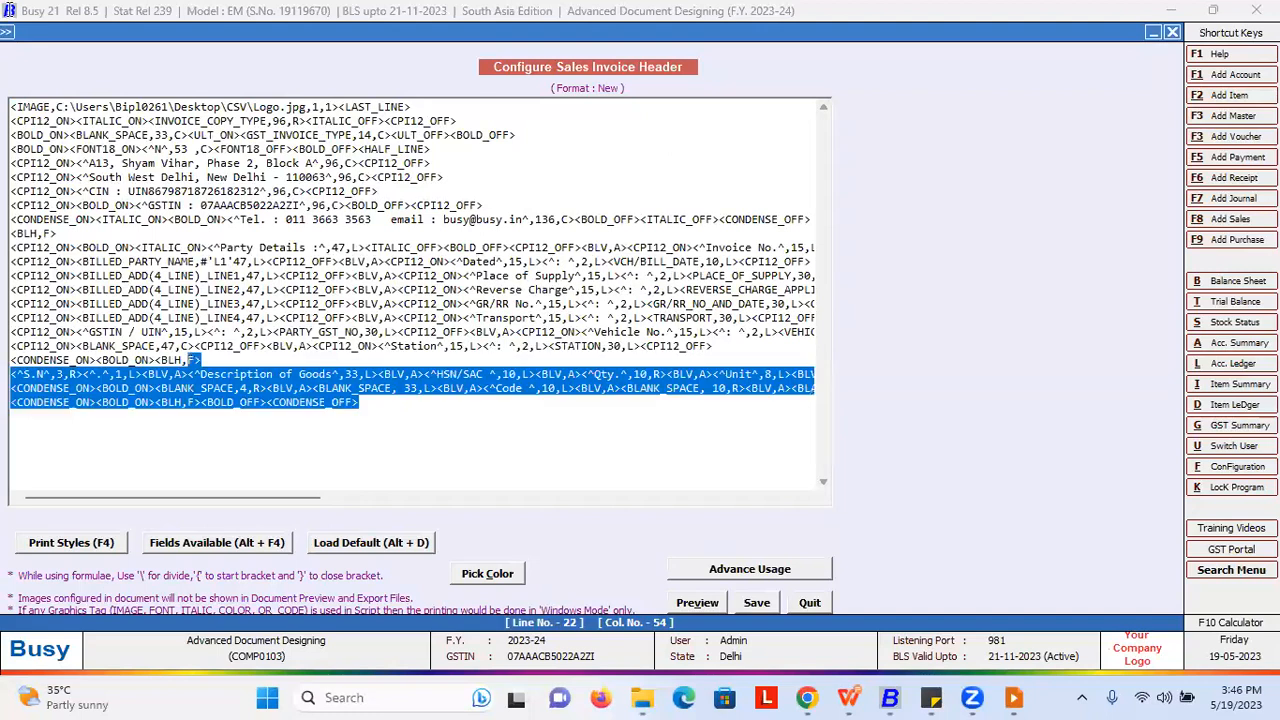
{"action": "key", "text": "Delete"}
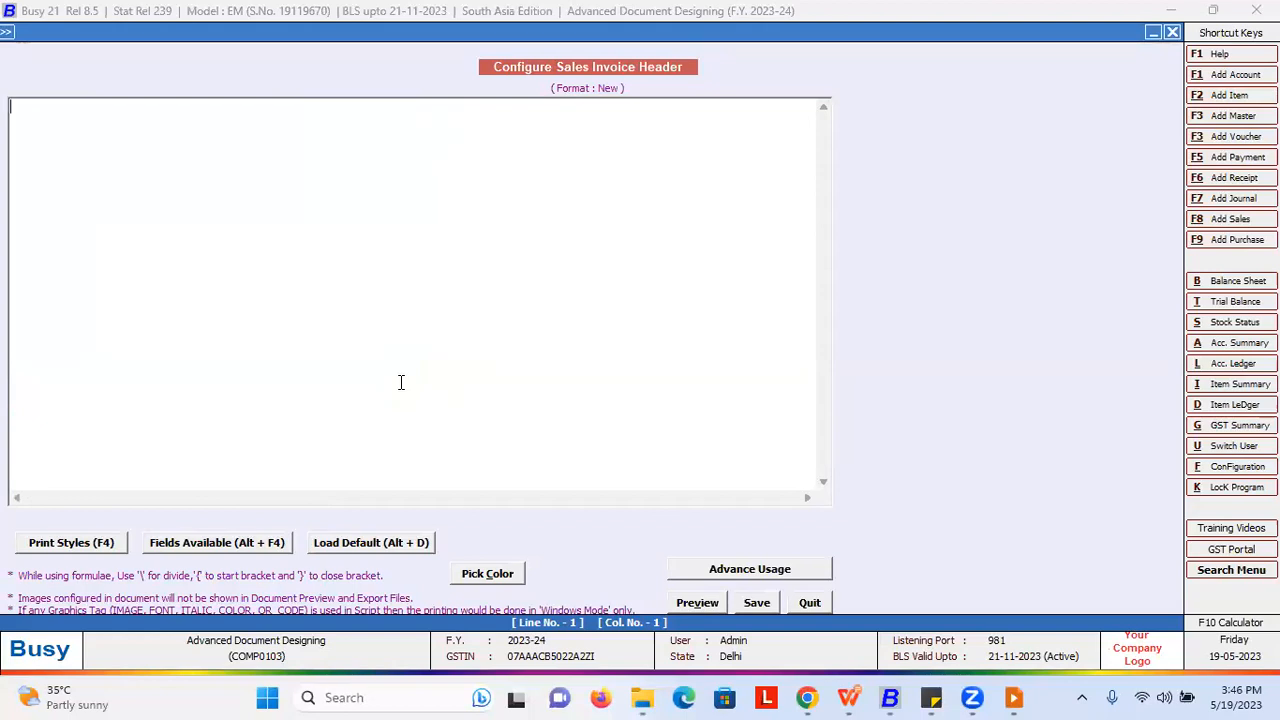
Step: Load the default LOCAL script into the empty header once more and clear it again
{"action": "left_click", "coordinate": [380, 545]}
{"action": "key", "text": "Return"}
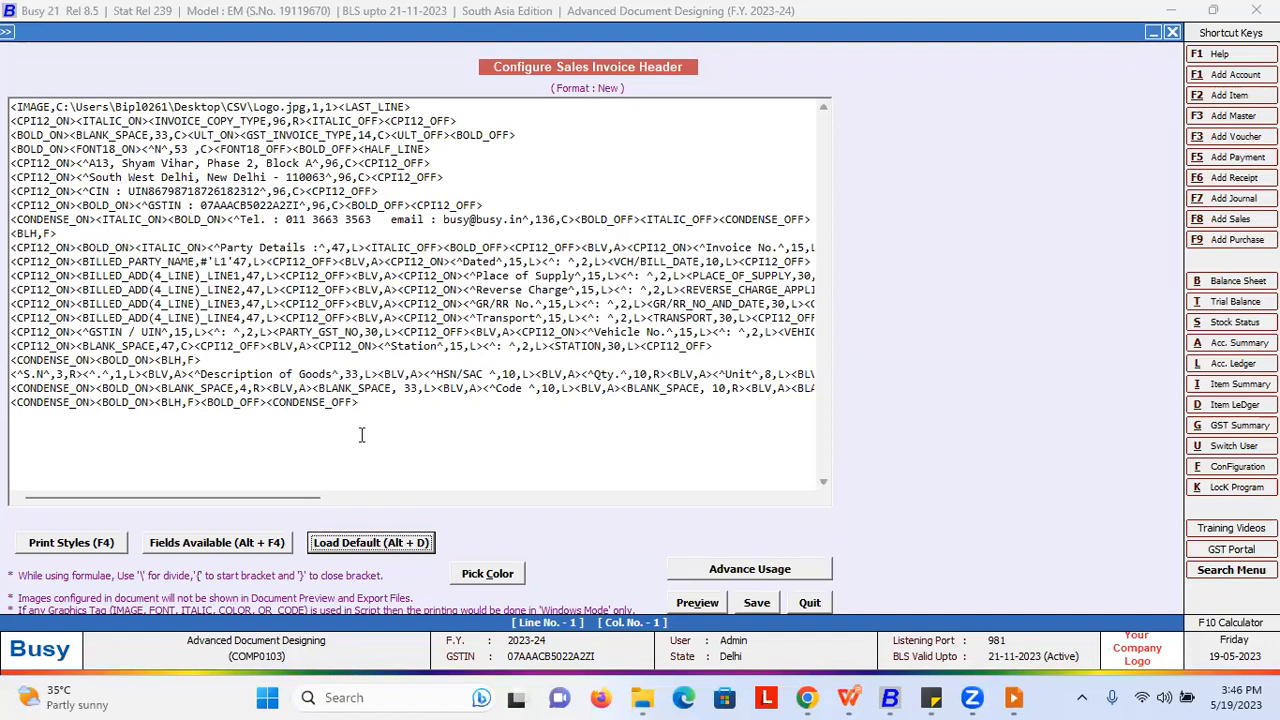
{"action": "left_click_drag", "start_coordinate": [372, 408], "coordinate": [4, 102]}
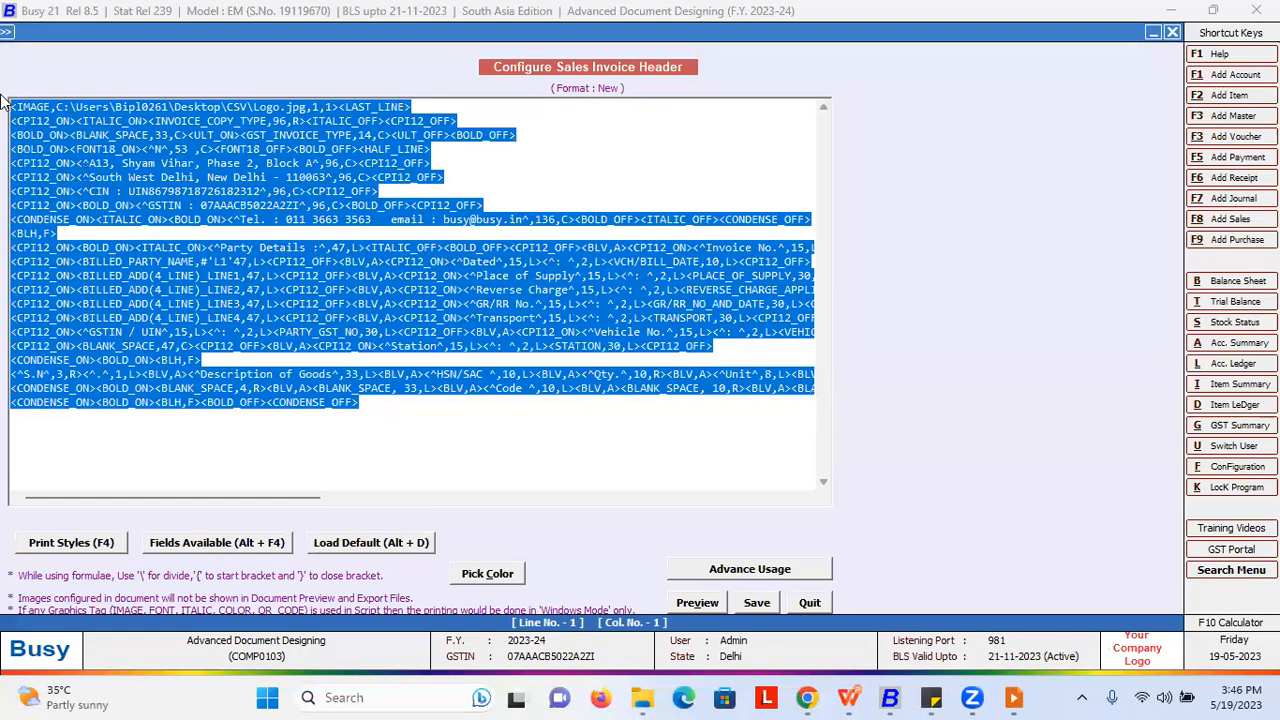
{"action": "key", "text": "Delete"}
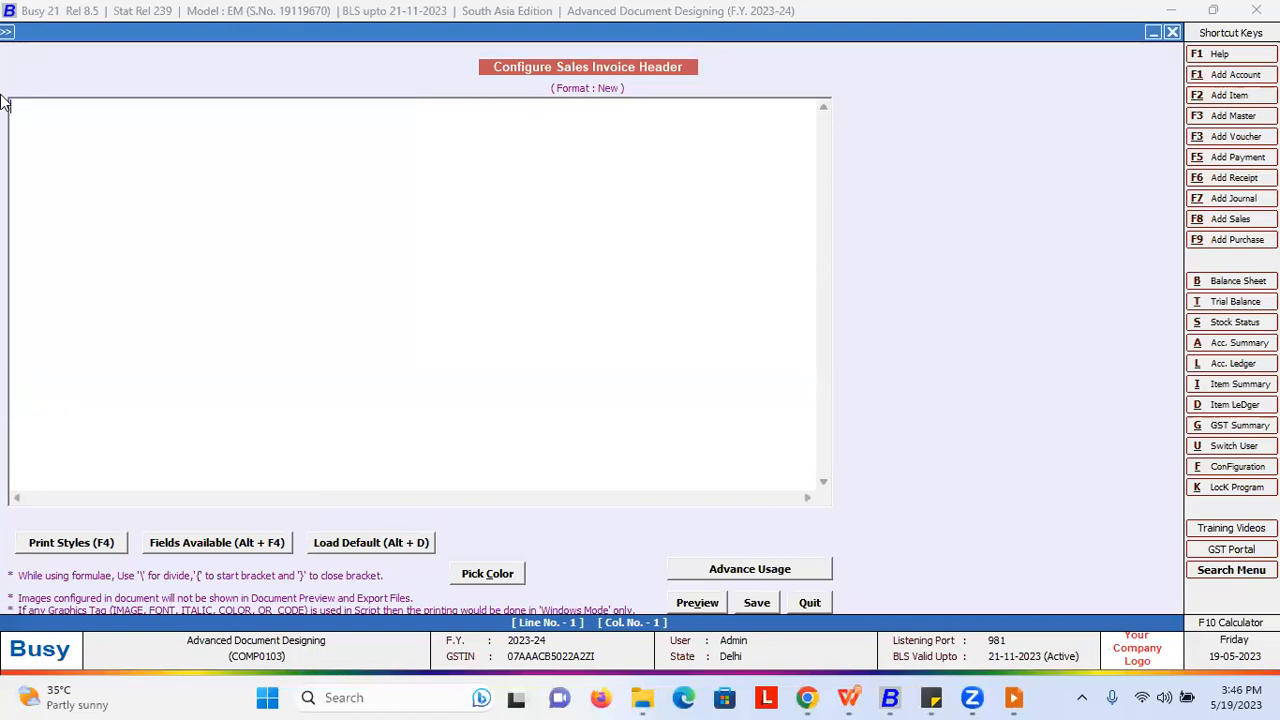
Step: Insert the CPI12_ON print style tag as the first entry of the empty header script
{"action": "key", "text": "alt+F4"}
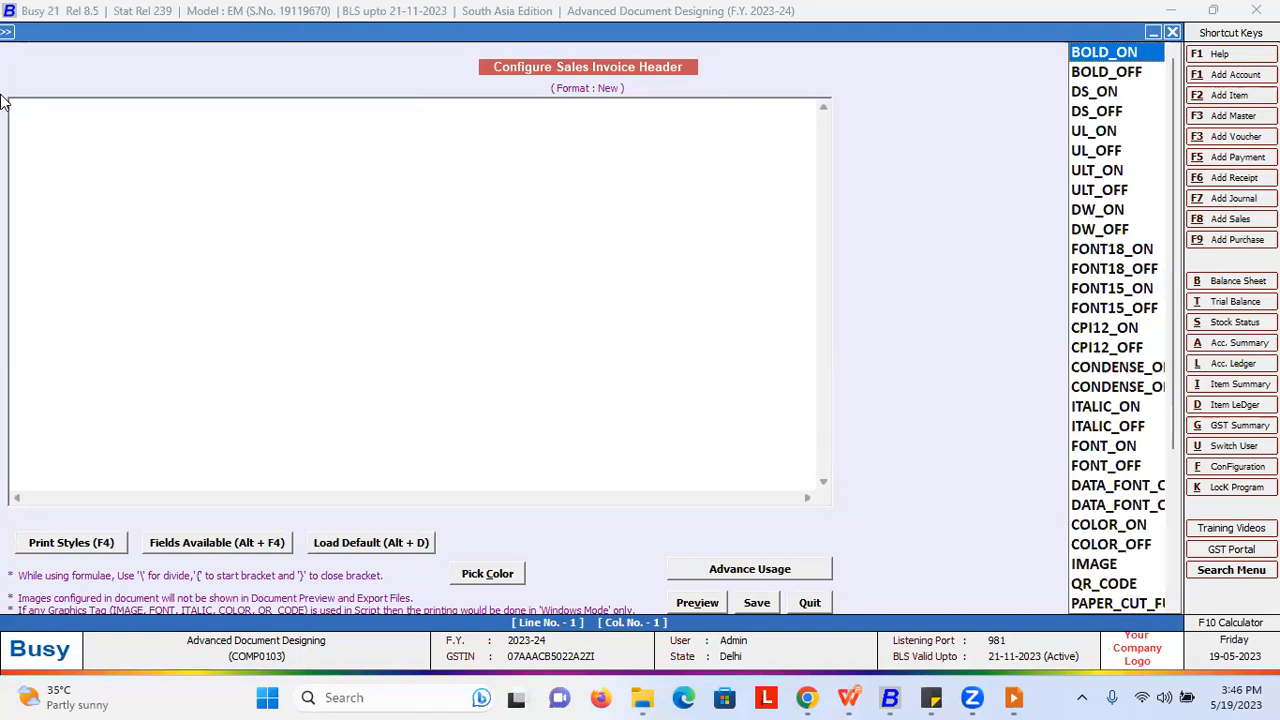
{"action": "key", "text": "Down"}
{"action": "key", "text": "Down"}
{"action": "key", "text": "Down"}
{"action": "key", "text": "Down"}
{"action": "key", "text": "Down"}
{"action": "key", "text": "Down"}
{"action": "key", "text": "Down"}
{"action": "key", "text": "Down"}
{"action": "key", "text": "Down"}
{"action": "key", "text": "Down"}
{"action": "key", "text": "Down"}
{"action": "key", "text": "Down"}
{"action": "key", "text": "Down"}
{"action": "key", "text": "Down"}
{"action": "key", "text": "Down"}
{"action": "key", "text": "Down"}
{"action": "key", "text": "Down"}
{"action": "key", "text": "Down"}
{"action": "key", "text": "Down"}
{"action": "key", "text": "Down"}
{"action": "key", "text": "Up"}
{"action": "key", "text": "Up"}
{"action": "key", "text": "Up"}
{"action": "key", "text": "Up"}
{"action": "key", "text": "Up"}
{"action": "key", "text": "Up"}
{"action": "key", "text": "Up"}
{"action": "key", "text": "Up"}
{"action": "key", "text": "Up"}
{"action": "key", "text": "Up"}
{"action": "key", "text": "Up"}
{"action": "key", "text": "Up"}
{"action": "key", "text": "Up"}
{"action": "key", "text": "Up"}
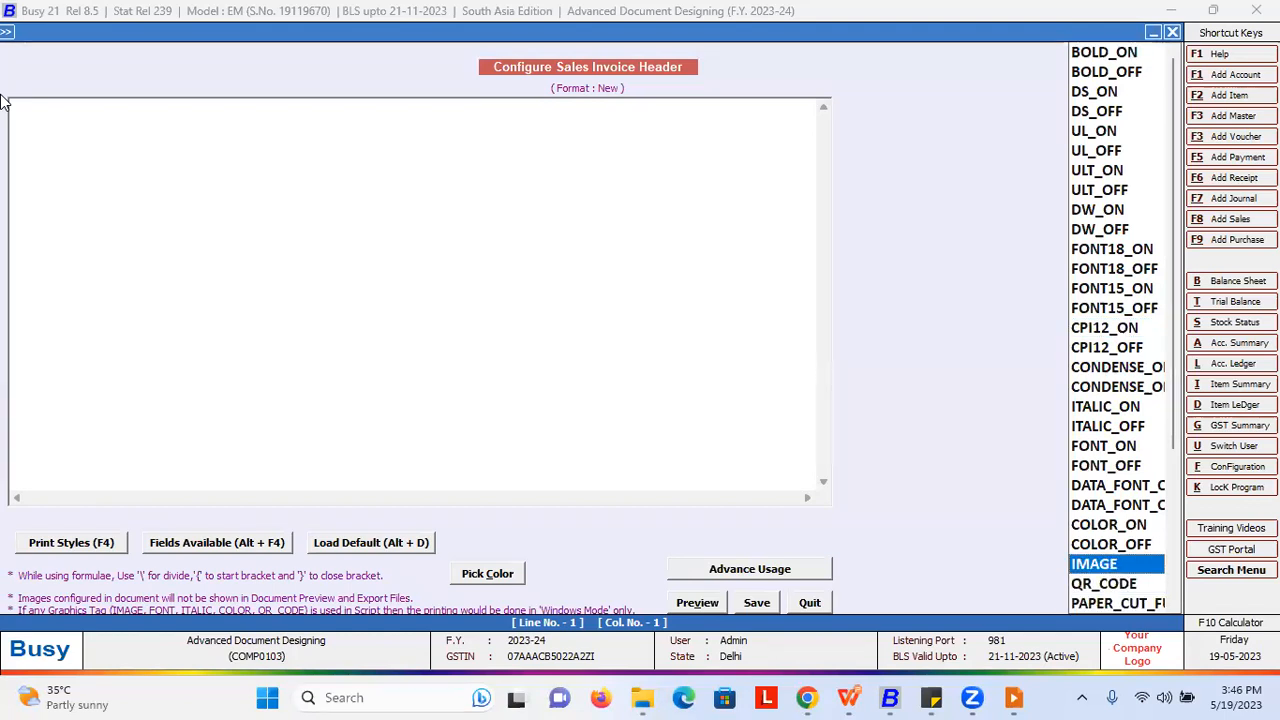
{"action": "key", "text": "Return"}
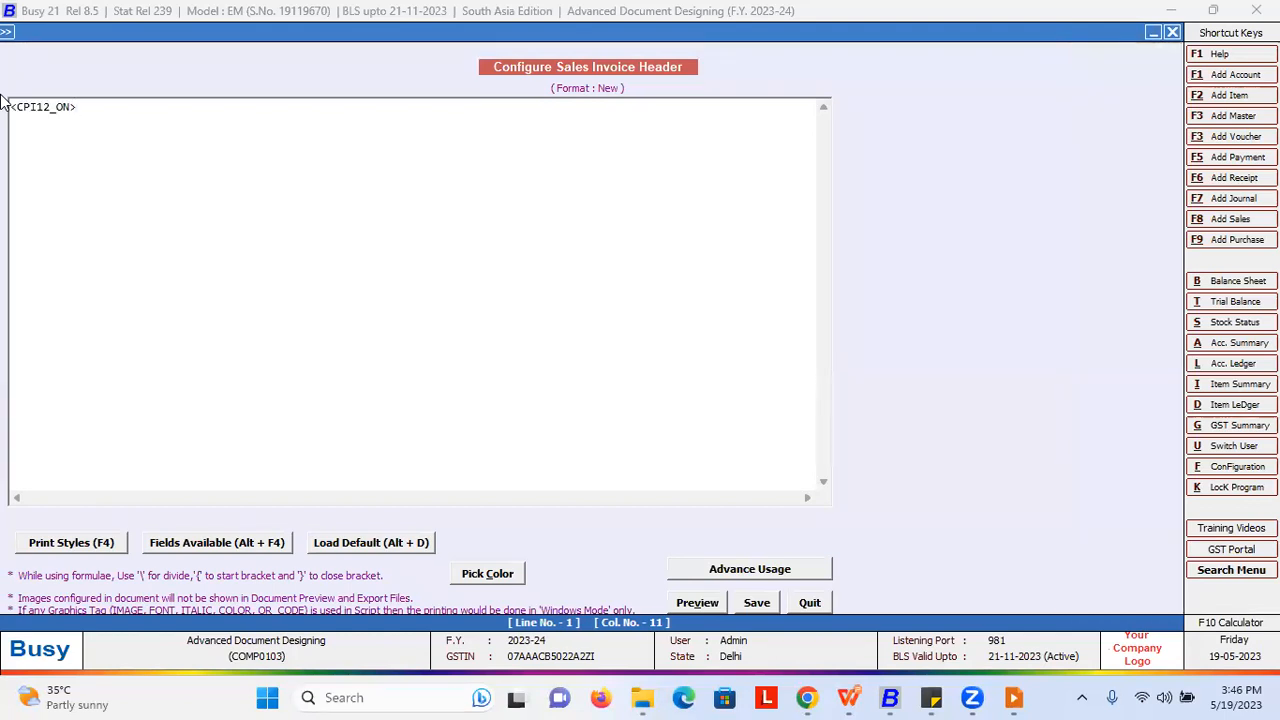
Step: Add the BOLD_ON and BOLD_OFF print style tags after CPI12_ON on the first header line
{"action": "key", "text": "alt+F4"}
{"action": "key", "text": "Escape"}
{"action": "key", "text": "alt+F4"}
{"action": "key", "text": "Escape"}
{"action": "key", "text": "F4"}
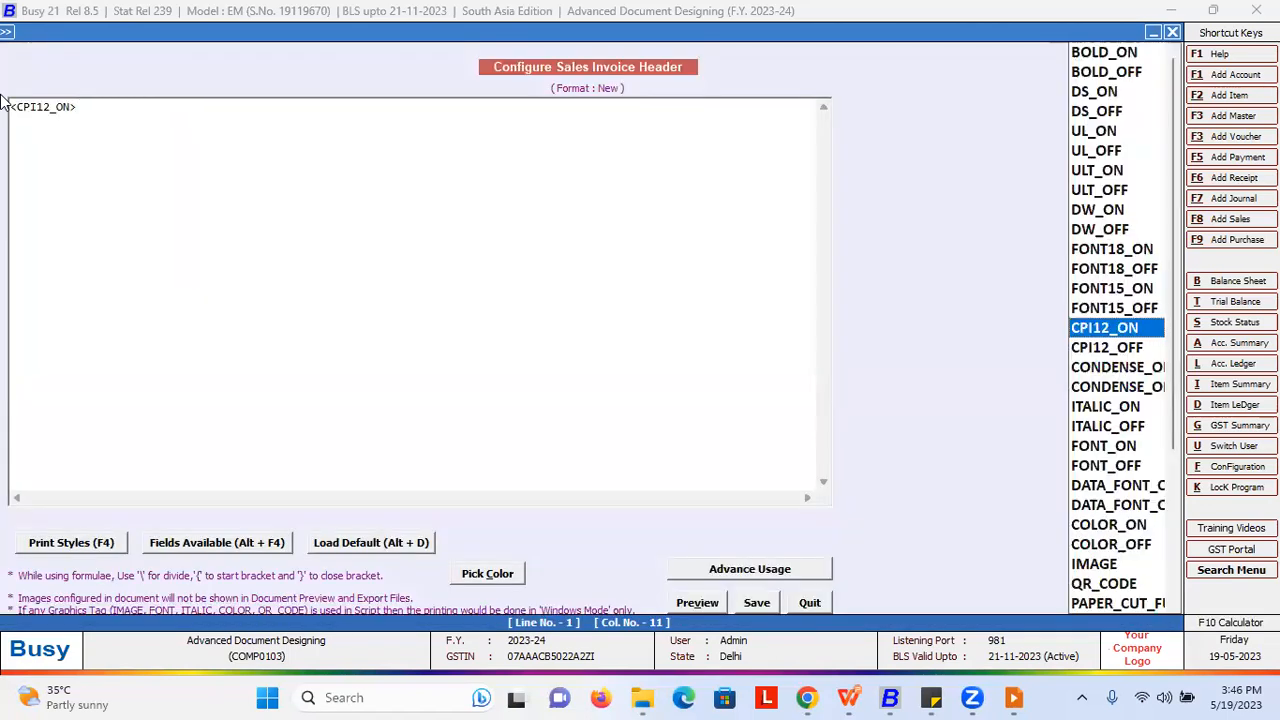
{"action": "key", "text": "b"}
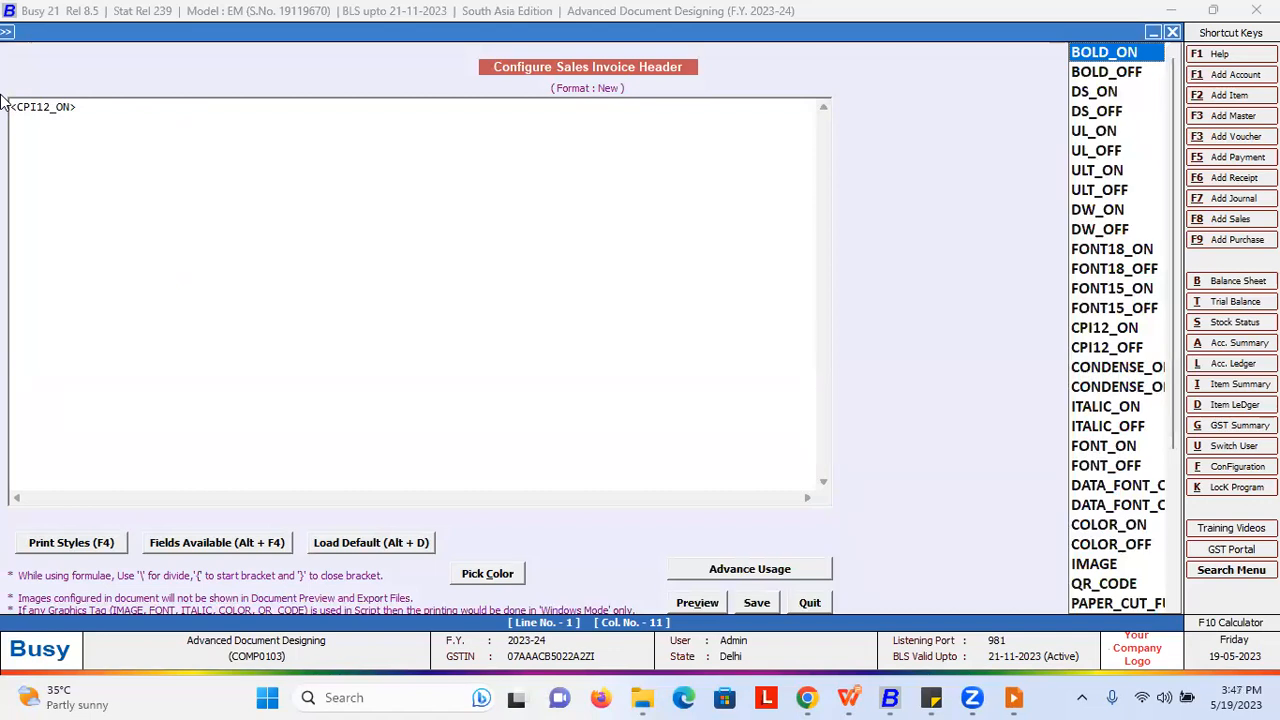
{"action": "left_click", "coordinate": [1100, 229]}
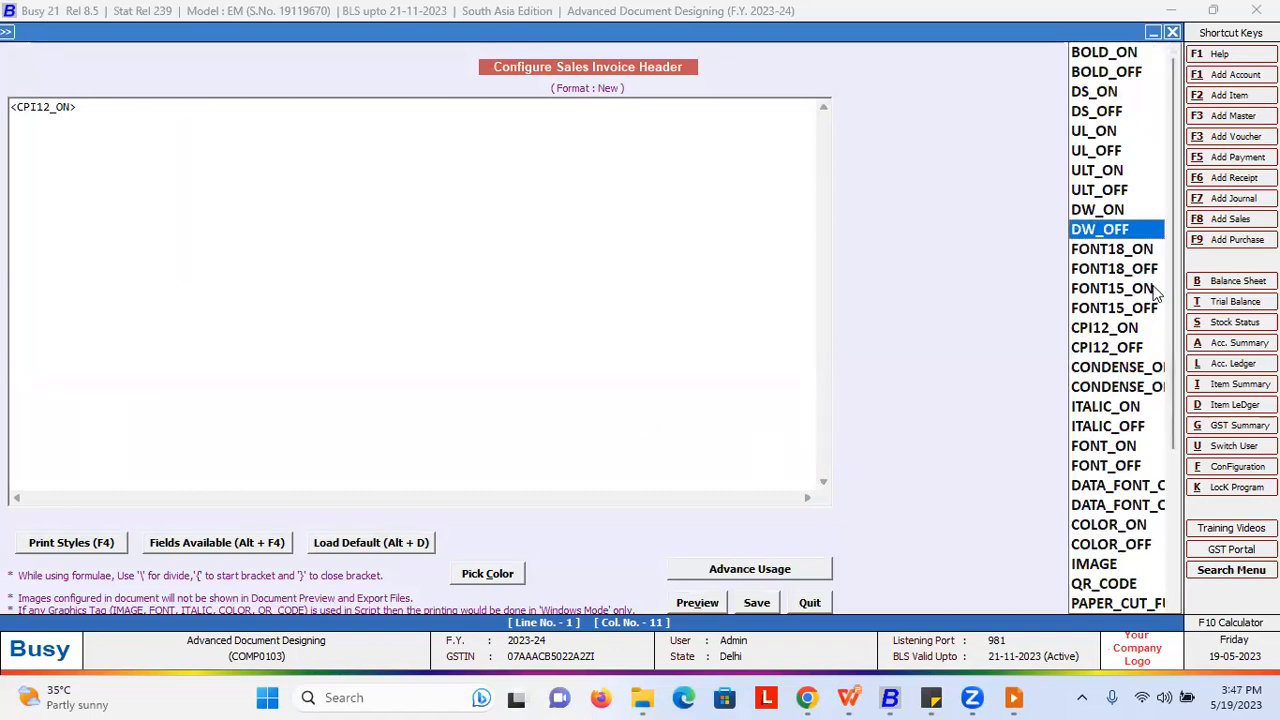
{"action": "key", "text": "b"}
{"action": "scroll", "coordinate": [1157, 292], "scroll_direction": "down", "scroll_amount": 1}
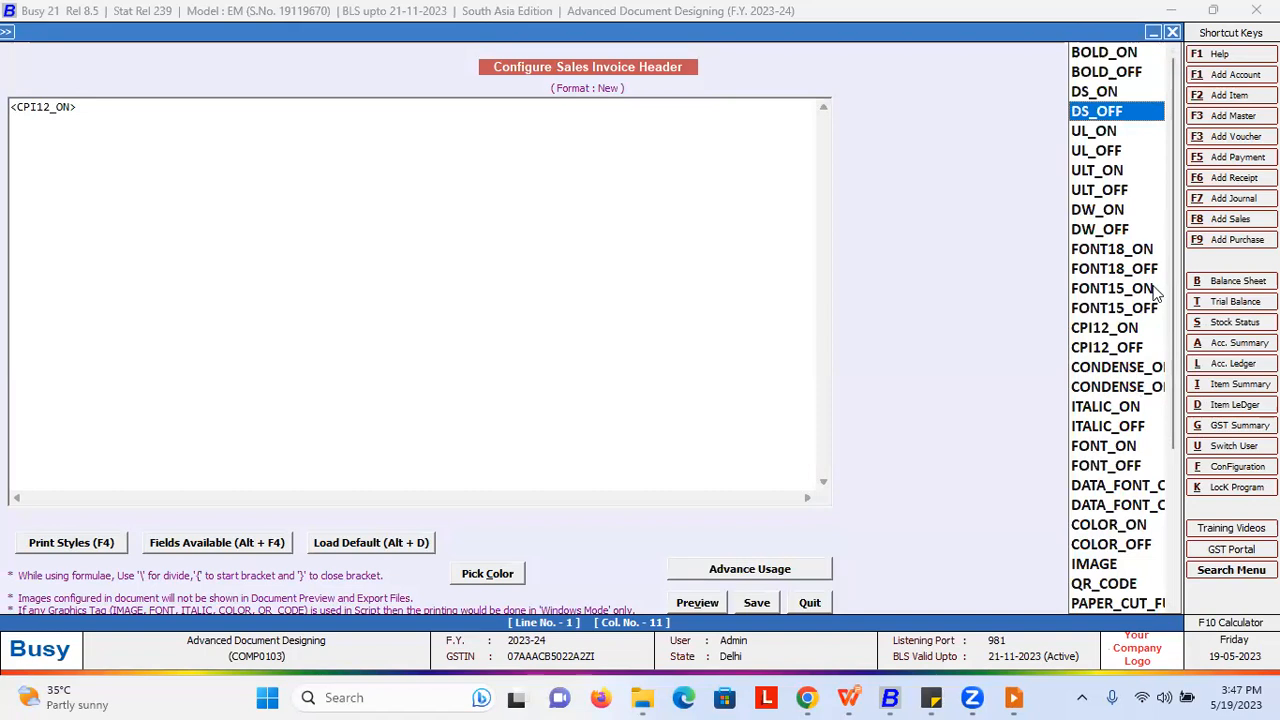
{"action": "key", "text": "b"}
{"action": "key", "text": "Return"}
{"action": "key", "text": "F4"}
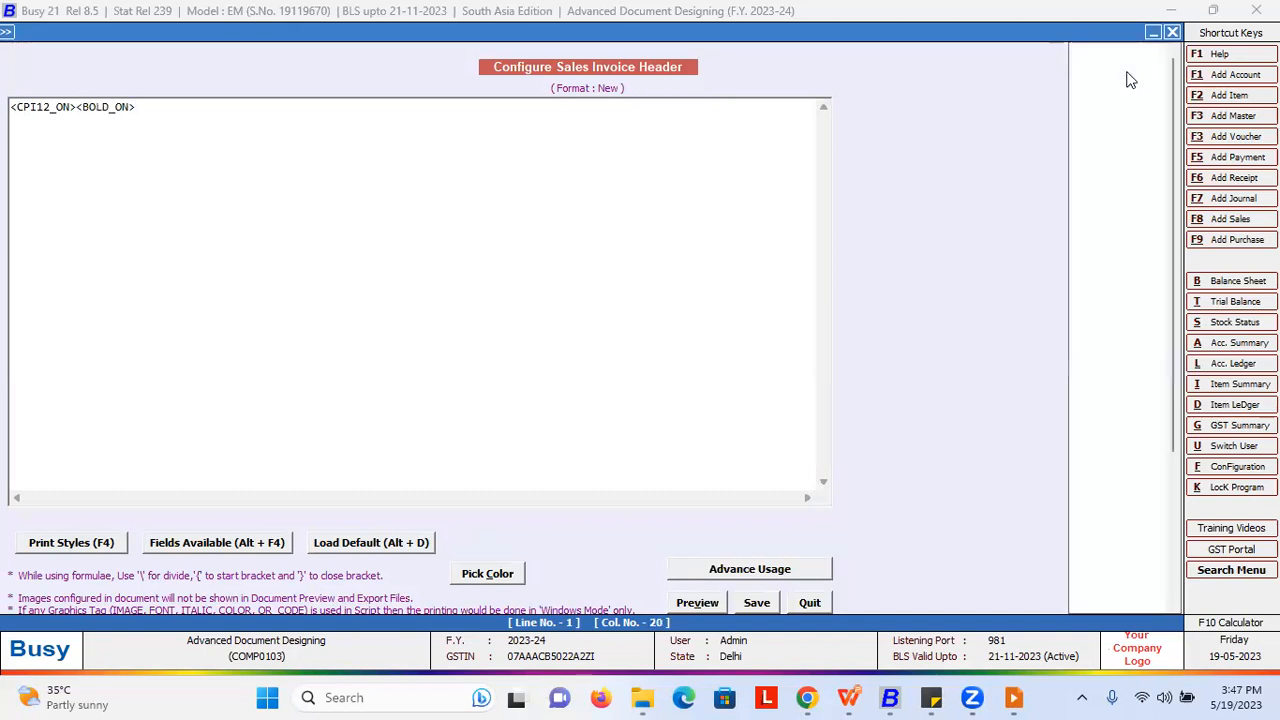
{"action": "key", "text": "Down"}
{"action": "key", "text": "Return"}
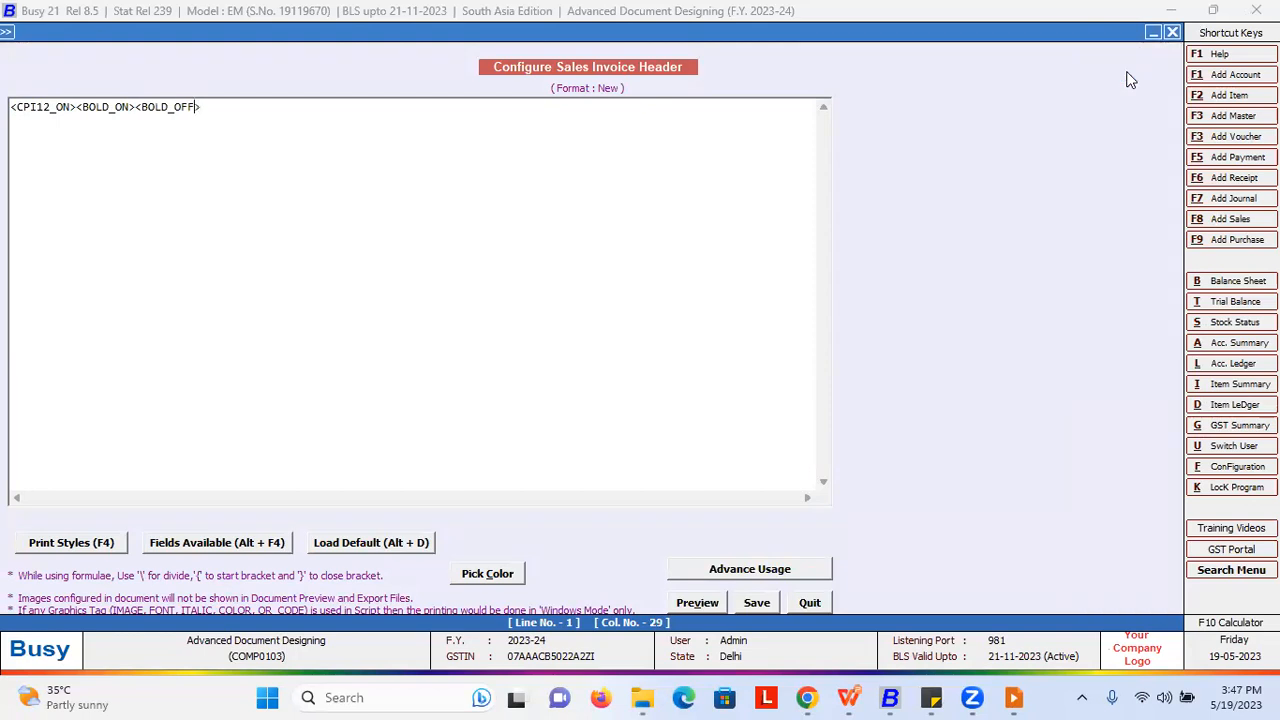
Step: Insert the CPI12_OFF print style tag between BOLD_ON and BOLD_OFF on the first header line
{"action": "key", "text": "F4"}
{"action": "key", "text": "c"}
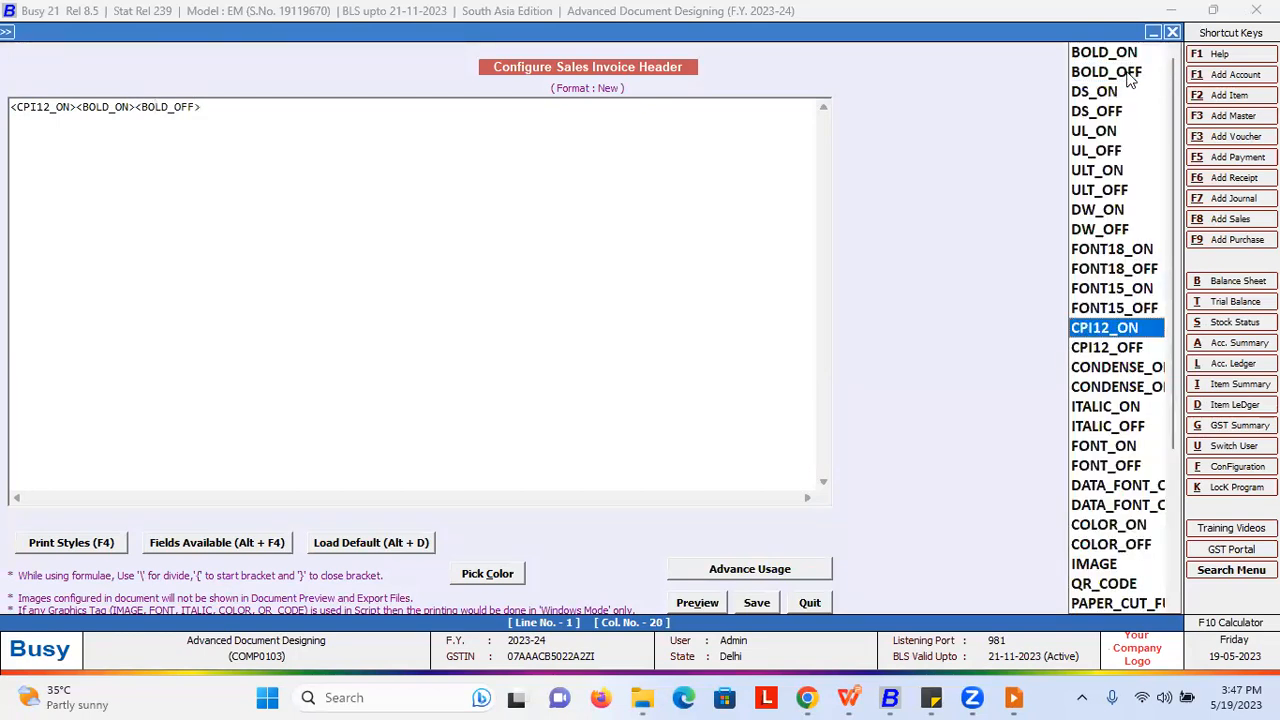
{"action": "key", "text": "Down"}
{"action": "key", "text": "Return"}
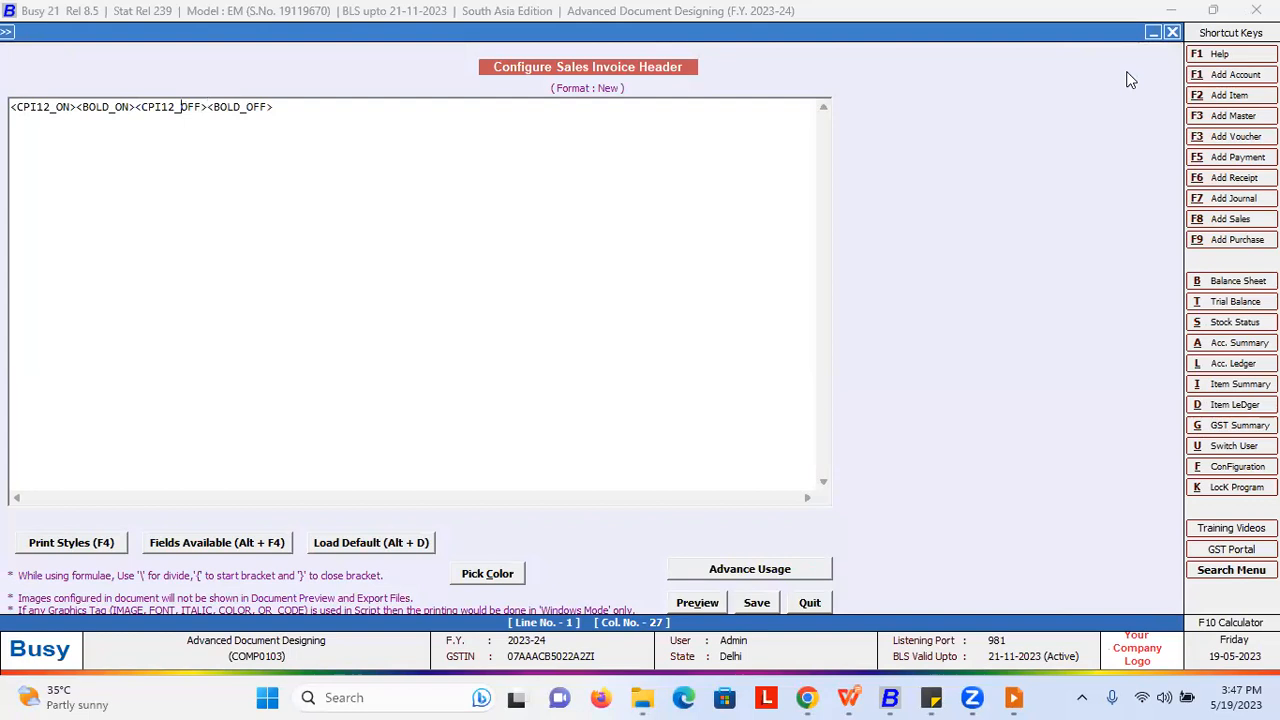
{"action": "key", "text": "Right"}
Step: Insert the COMPANY_NAME field between BOLD_ON and CPI12_OFF and set its width to 96
{"action": "left_click", "coordinate": [288, 542]}
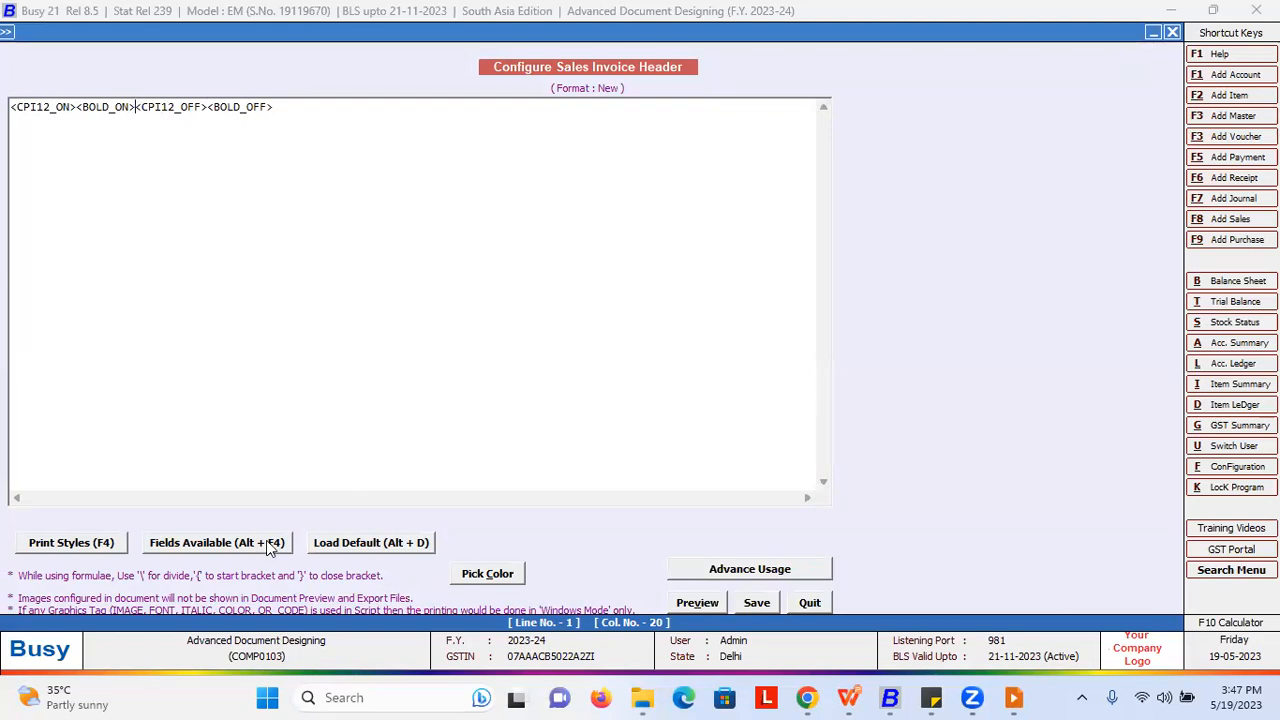
{"action": "key", "text": "Right"}
{"action": "key", "text": "Down"}
{"action": "key", "text": "Down"}
{"action": "key", "text": "Down"}
{"action": "key", "text": "Down"}
{"action": "key", "text": "Down"}
{"action": "key", "text": "Down"}
{"action": "key", "text": "Down"}
{"action": "key", "text": "Down"}
{"action": "key", "text": "Down"}
{"action": "key", "text": "Down"}
{"action": "key", "text": "Down"}
{"action": "key", "text": "Down"}
{"action": "key", "text": "Down"}
{"action": "key", "text": "Down"}
{"action": "key", "text": "Down"}
{"action": "key", "text": "Down"}
{"action": "key", "text": "Down"}
{"action": "key", "text": "Down"}
{"action": "key", "text": "Down"}
{"action": "key", "text": "Down"}
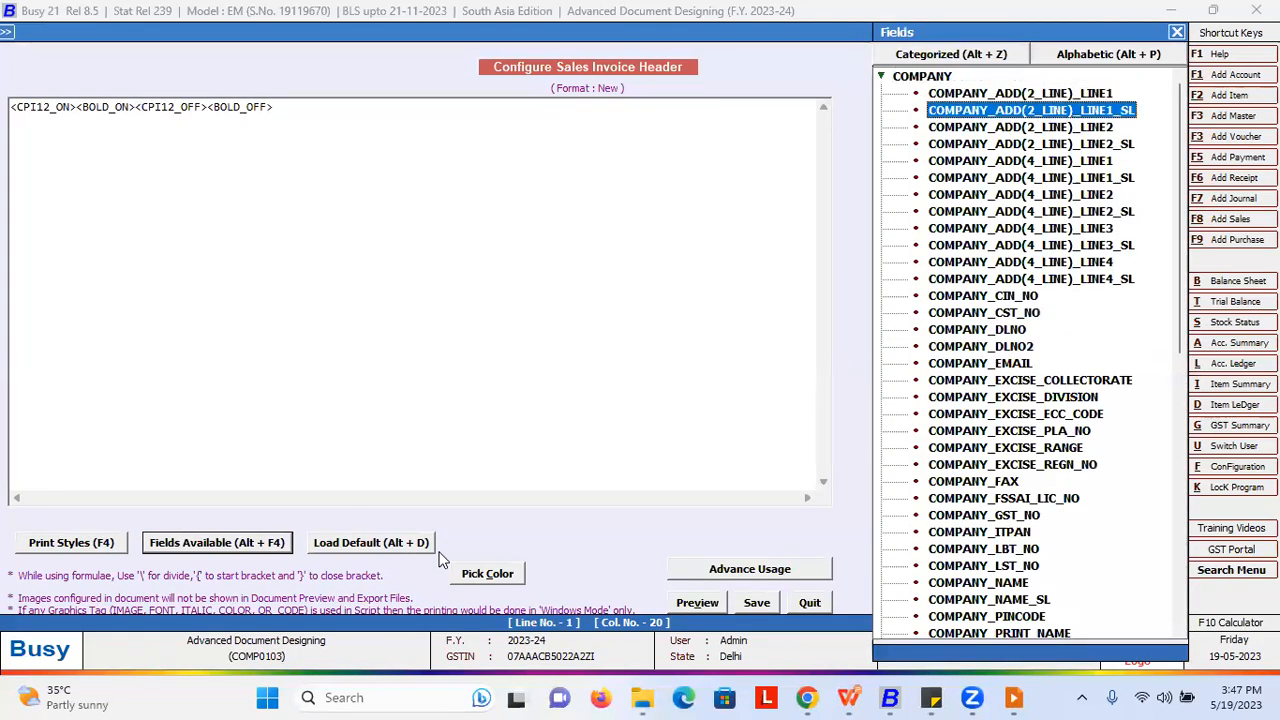
{"action": "key", "text": "Down"}
{"action": "key", "text": "Down"}
{"action": "key", "text": "Down"}
{"action": "key", "text": "Down"}
{"action": "key", "text": "Down"}
{"action": "key", "text": "Down"}
{"action": "key", "text": "Down"}
{"action": "key", "text": "Down"}
{"action": "key", "text": "Down"}
{"action": "key", "text": "Down"}
{"action": "key", "text": "Down"}
{"action": "key", "text": "Down"}
{"action": "key", "text": "Down"}
{"action": "key", "text": "Down"}
{"action": "key", "text": "Down"}
{"action": "key", "text": "Down"}
{"action": "key", "text": "Down"}
{"action": "key", "text": "Down"}
{"action": "key", "text": "Down"}
{"action": "key", "text": "Down"}
{"action": "key", "text": "Up"}
{"action": "key", "text": "Up"}
{"action": "key", "text": "Up"}
{"action": "key", "text": "Up"}
{"action": "key", "text": "Up"}
{"action": "key", "text": "Up"}
{"action": "key", "text": "Up"}
{"action": "key", "text": "Up"}
{"action": "key", "text": "Up"}
{"action": "key", "text": "Up"}
{"action": "key", "text": "Up"}
{"action": "key", "text": "Up"}
{"action": "key", "text": "Up"}
{"action": "key", "text": "Return"}
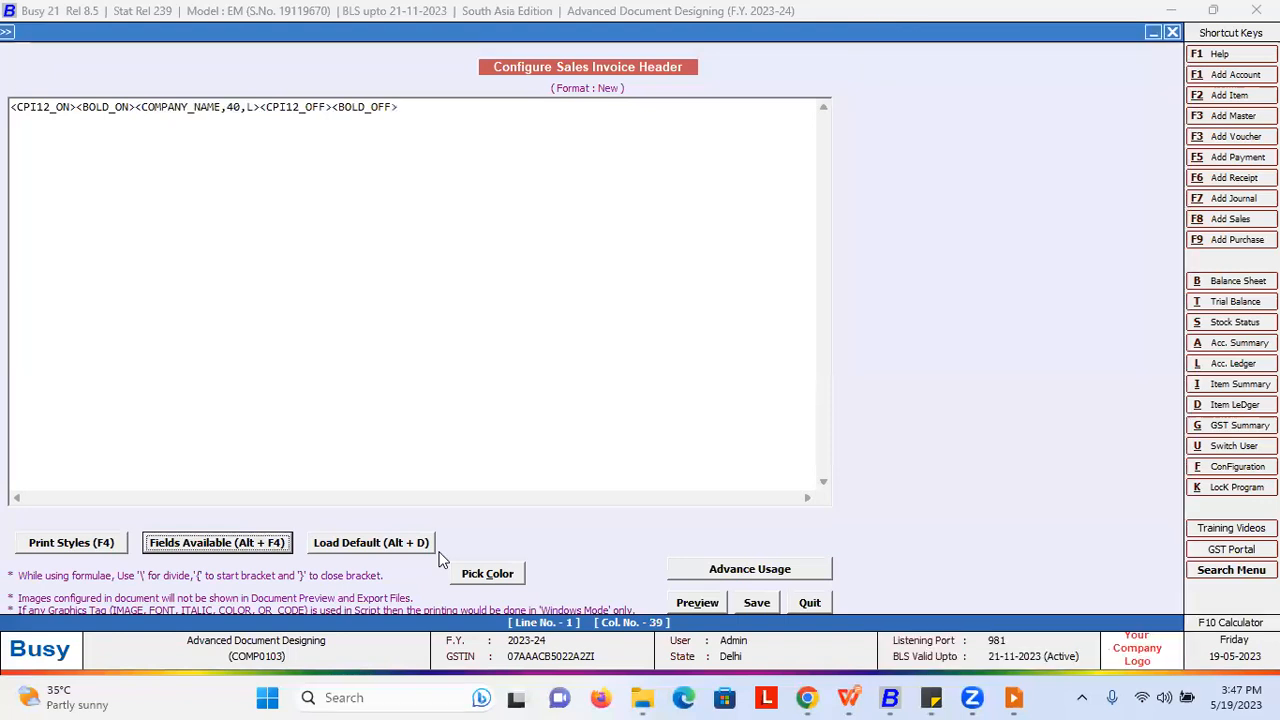
{"action": "double_click", "coordinate": [232, 107]}
{"action": "type", "text": "96"}
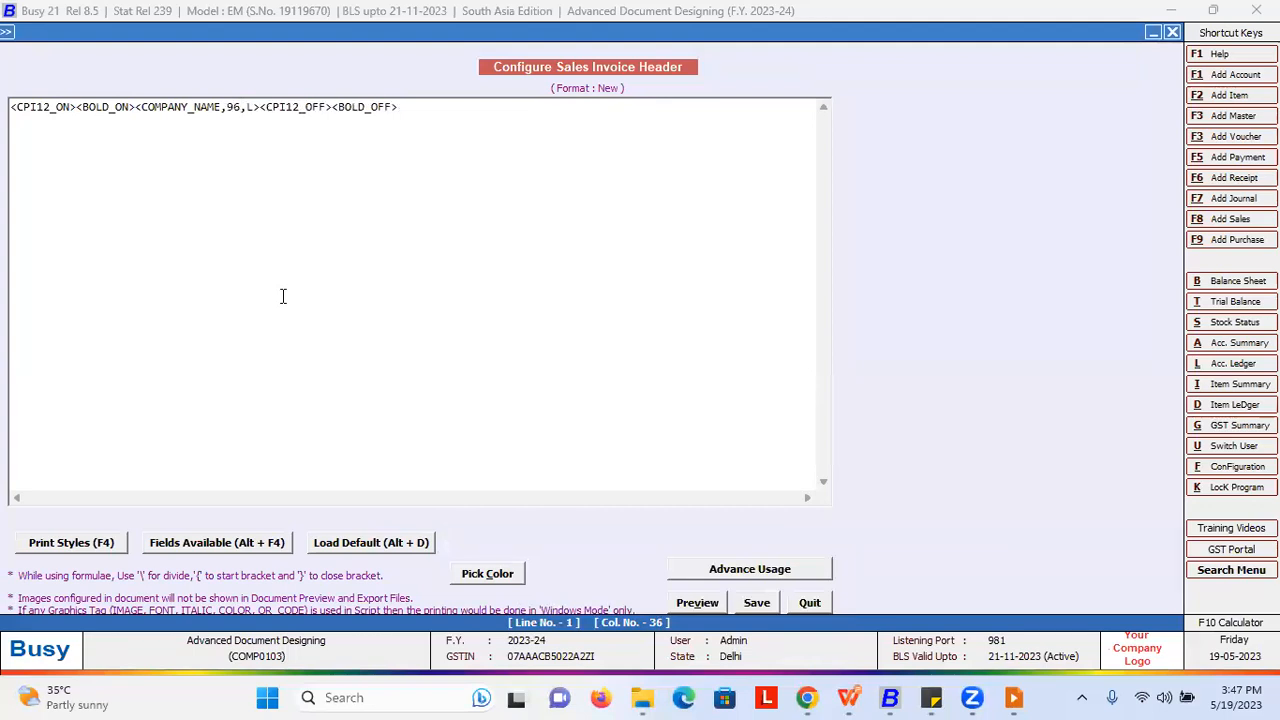
Step: Duplicate the company name line onto a second line and remove the COMPANY_NAME field from the copy
{"action": "left_click", "coordinate": [448, 101]}
{"action": "key", "text": "Return"}
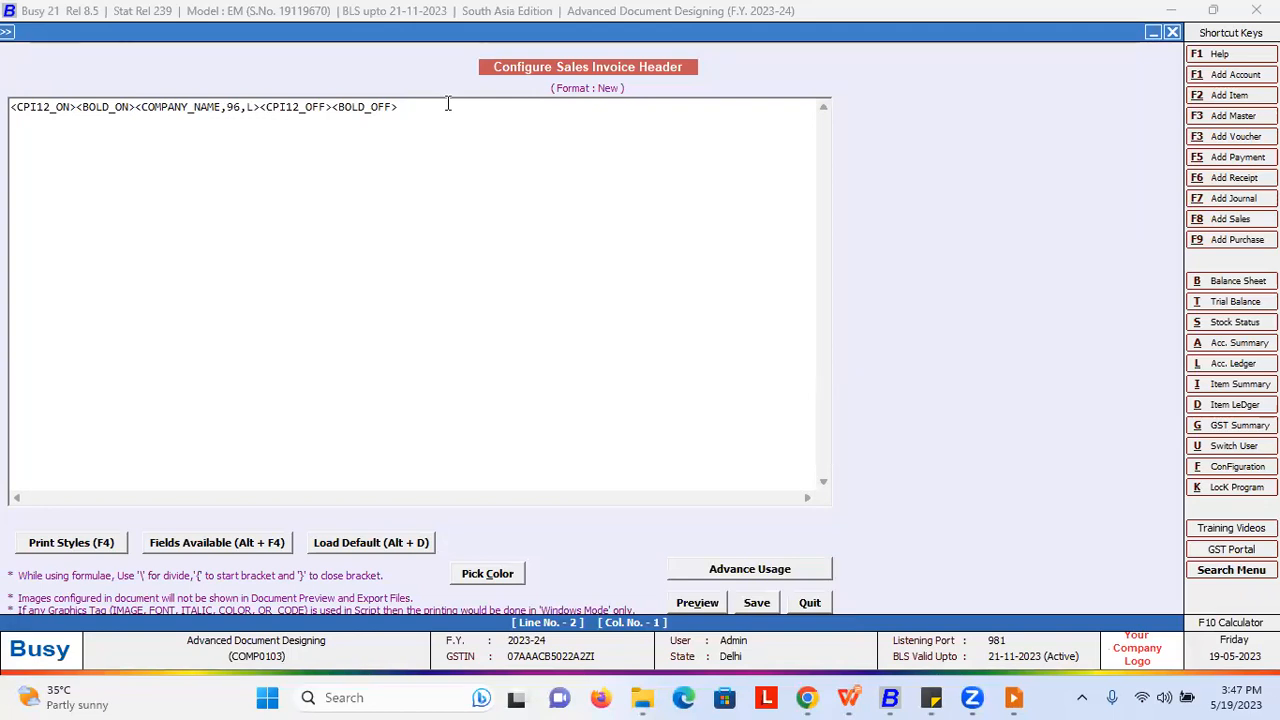
{"action": "key", "text": "shift+Up"}
{"action": "key", "text": "ctrl+c"}
{"action": "left_click", "coordinate": [100, 127]}
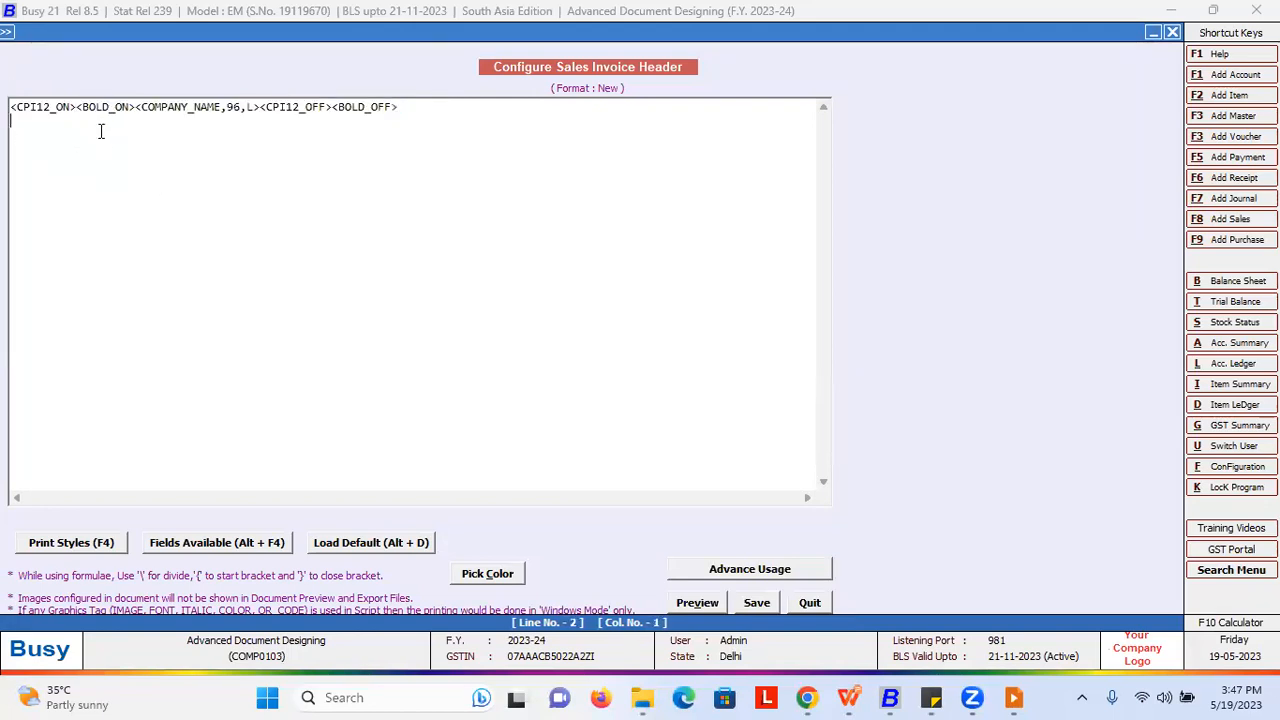
{"action": "key", "text": "ctrl+v"}
{"action": "left_click", "coordinate": [260, 121]}
{"action": "left_click_drag", "start_coordinate": [260, 121], "coordinate": [137, 121]}
{"action": "key", "text": "Delete"}
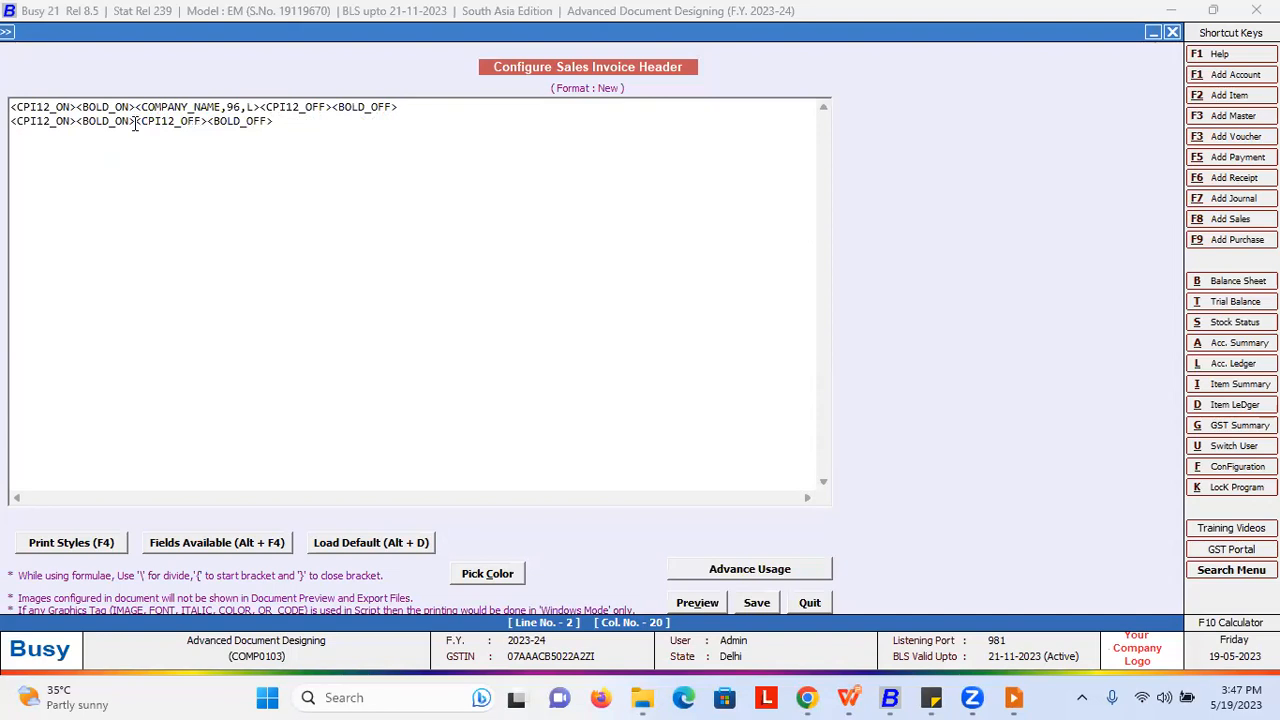
Step: Insert the COMPANY_GST_NO field between BOLD_ON and CPI12_OFF on the second header line and set its width to 96
{"action": "key", "text": "alt+F4"}
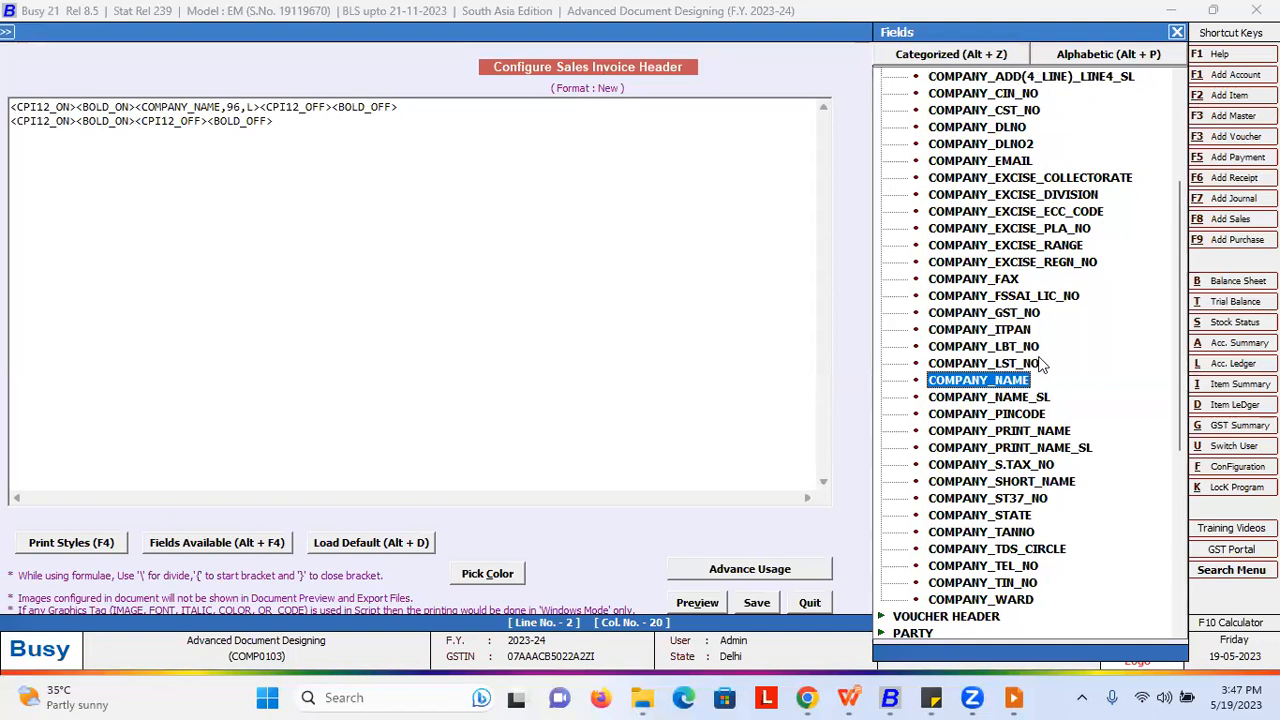
{"action": "key", "text": "Down"}
{"action": "key", "text": "Down"}
{"action": "key", "text": "Down"}
{"action": "key", "text": "Down"}
{"action": "key", "text": "Down"}
{"action": "key", "text": "Down"}
{"action": "key", "text": "Down"}
{"action": "key", "text": "Down"}
{"action": "key", "text": "Down"}
{"action": "key", "text": "Down"}
{"action": "key", "text": "Down"}
{"action": "key", "text": "Down"}
{"action": "key", "text": "Down"}
{"action": "key", "text": "Down"}
{"action": "key", "text": "Down"}
{"action": "key", "text": "Down"}
{"action": "key", "text": "Down"}
{"action": "key", "text": "Down"}
{"action": "key", "text": "Down"}
{"action": "key", "text": "Up"}
{"action": "key", "text": "Up"}
{"action": "key", "text": "Up"}
{"action": "key", "text": "Up"}
{"action": "key", "text": "Up"}
{"action": "key", "text": "Up"}
{"action": "key", "text": "Up"}
{"action": "key", "text": "Up"}
{"action": "key", "text": "Up"}
{"action": "key", "text": "Up"}
{"action": "key", "text": "Up"}
{"action": "key", "text": "Up"}
{"action": "key", "text": "Up"}
{"action": "key", "text": "Up"}
{"action": "key", "text": "Up"}
{"action": "key", "text": "Up"}
{"action": "key", "text": "Up"}
{"action": "key", "text": "Up"}
{"action": "key", "text": "Up"}
{"action": "key", "text": "Up"}
{"action": "key", "text": "Up"}
{"action": "key", "text": "Down"}
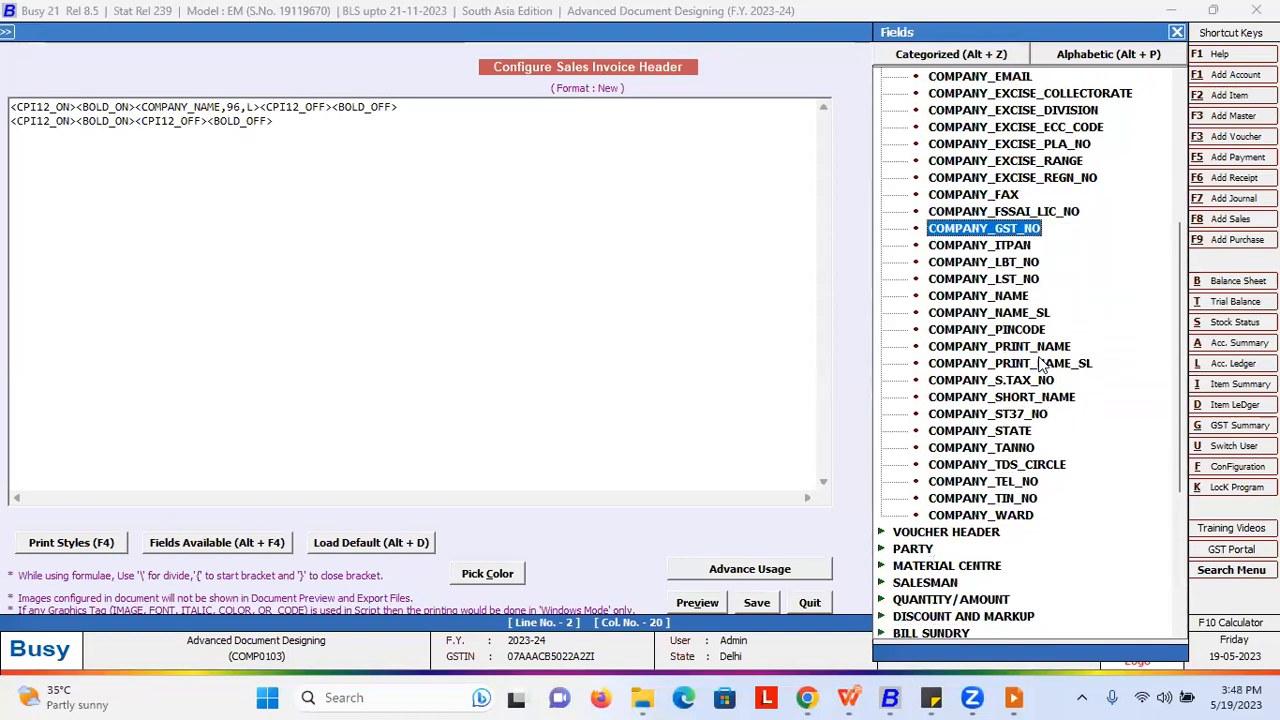
{"action": "key", "text": "Return"}
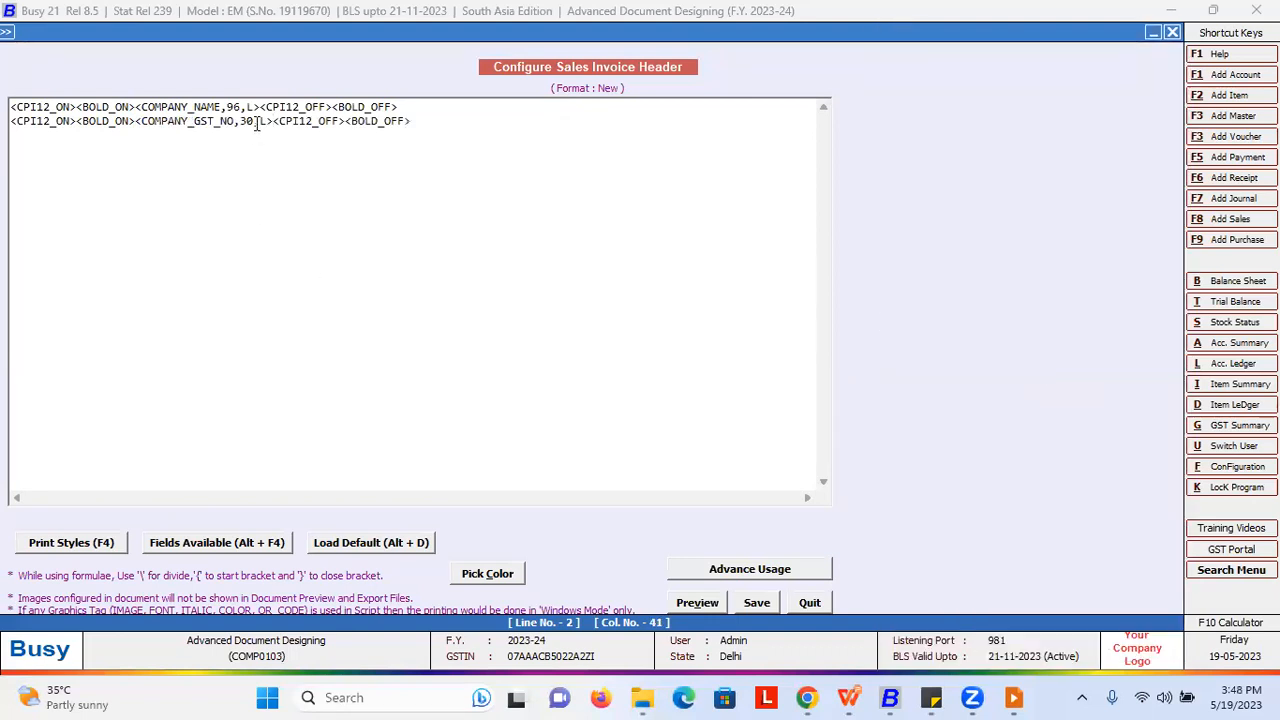
{"action": "left_click_drag", "start_coordinate": [253, 121], "coordinate": [241, 122]}
{"action": "type", "text": "96"}
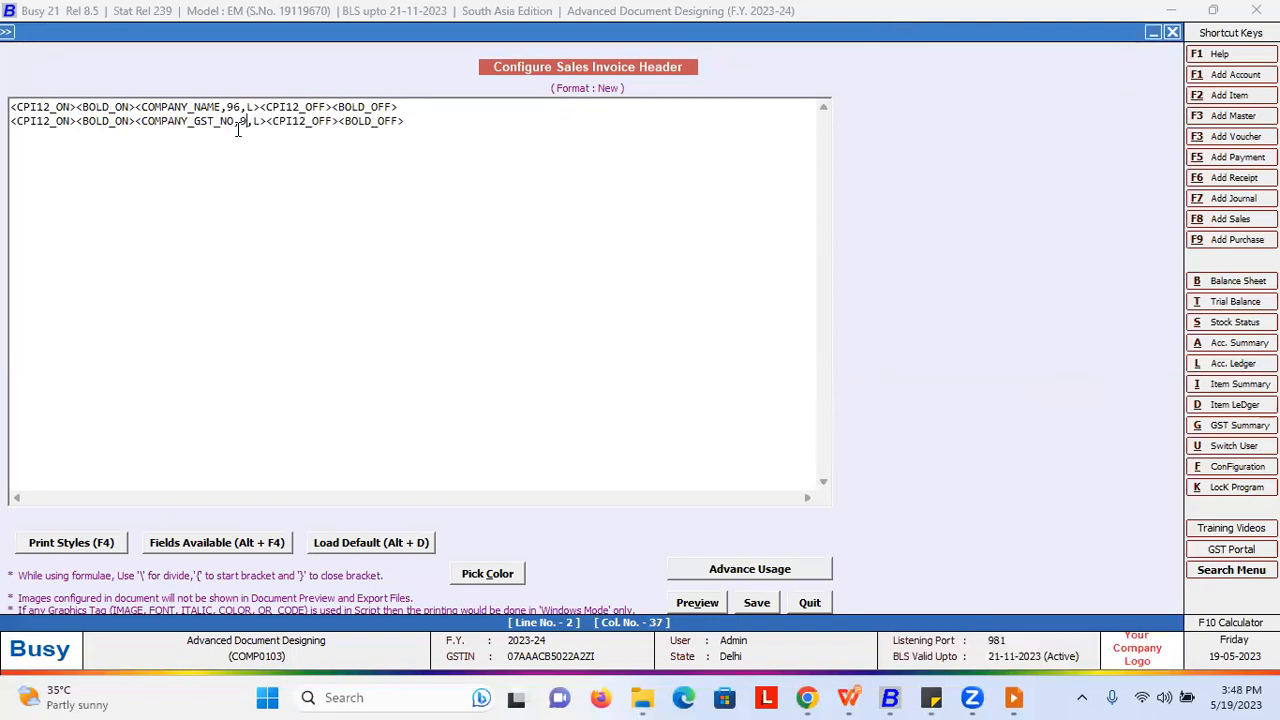
Step: Change the alignment of the COMPANY_NAME and COMPANY_GST_NO fields to C
{"action": "left_click_drag", "start_coordinate": [255, 107], "coordinate": [246, 107]}
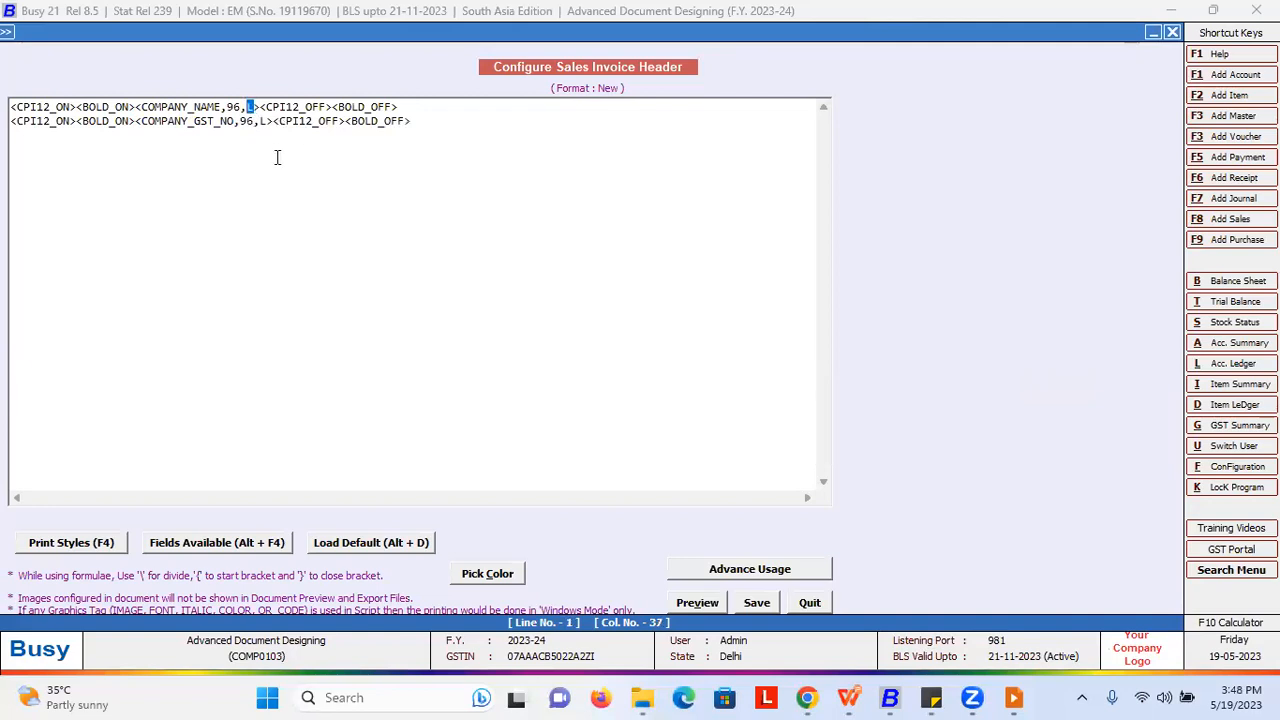
{"action": "type", "text": "C"}
{"action": "left_click_drag", "start_coordinate": [268, 121], "coordinate": [260, 121]}
{"action": "type", "text": "C"}
Step: Duplicate the company GST number line onto a third line and remove the COMPANY_GST_NO field from the copy
{"action": "left_click", "coordinate": [422, 125]}
{"action": "key", "text": "Return"}
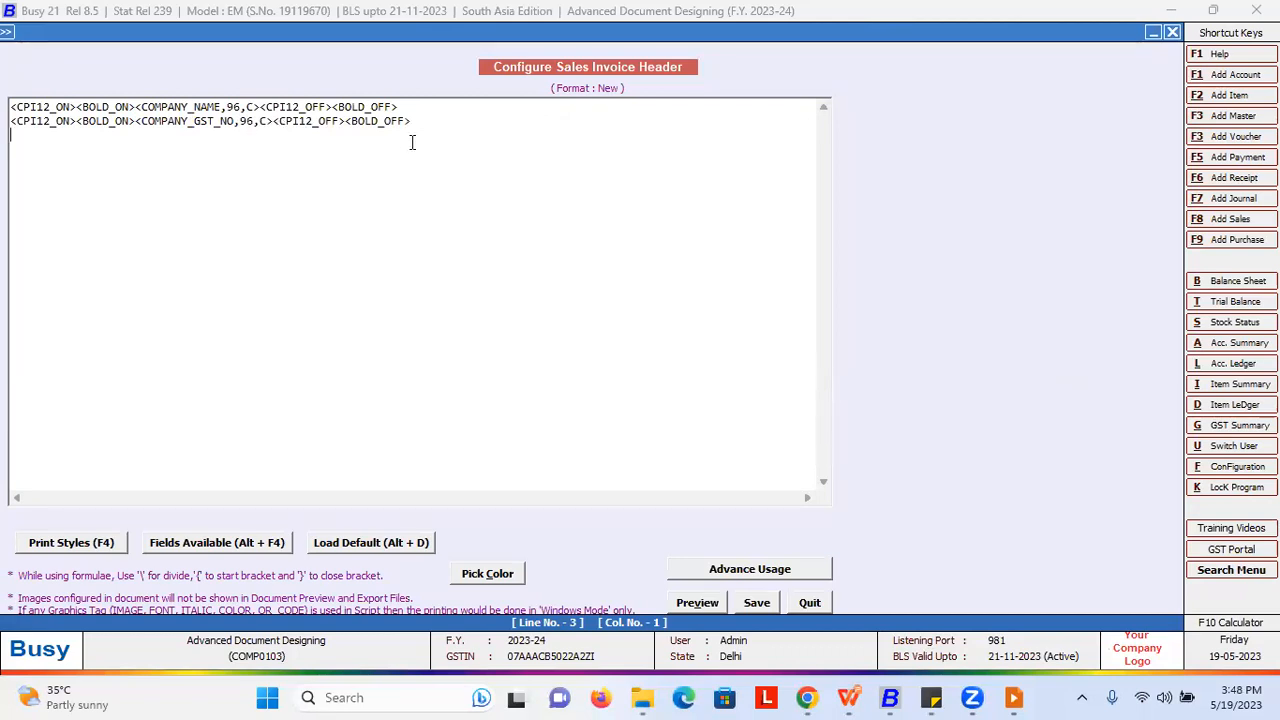
{"action": "left_click_drag", "start_coordinate": [422, 121], "coordinate": [10, 122]}
{"action": "key", "text": "ctrl+c"}
{"action": "left_click", "coordinate": [57, 143]}
{"action": "key", "text": "ctrl+v"}
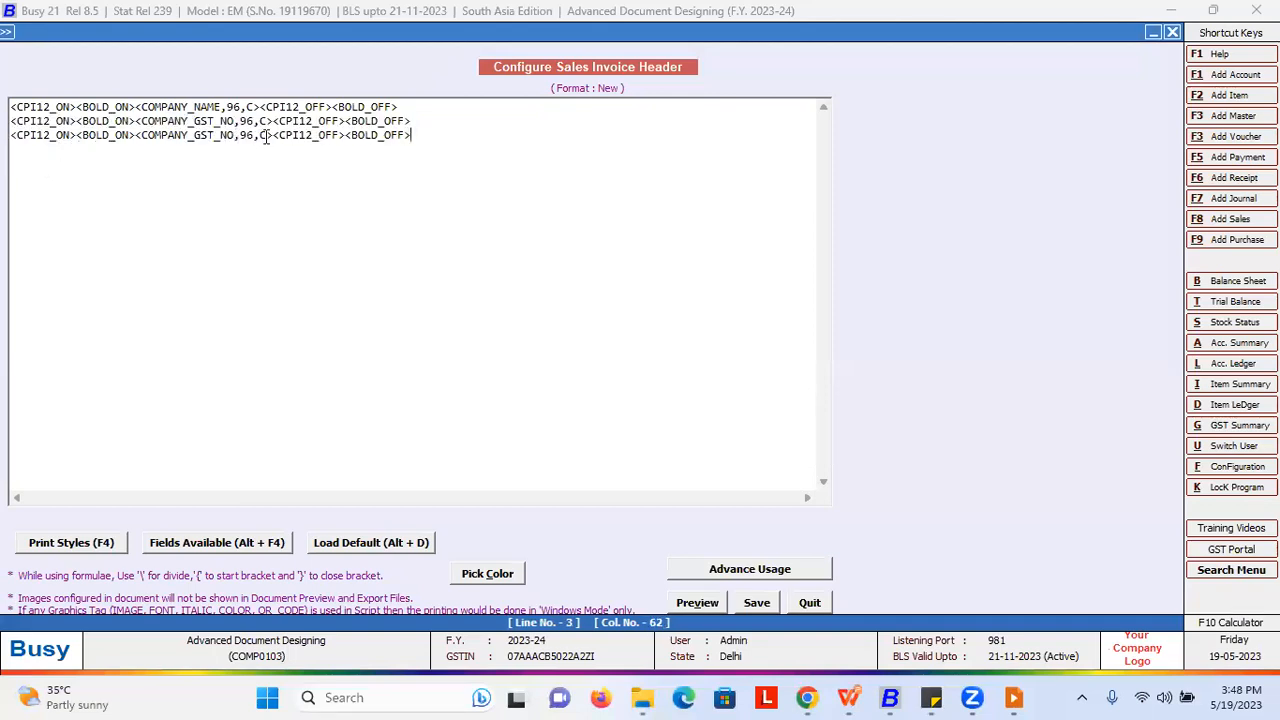
{"action": "left_click_drag", "start_coordinate": [272, 136], "coordinate": [136, 137]}
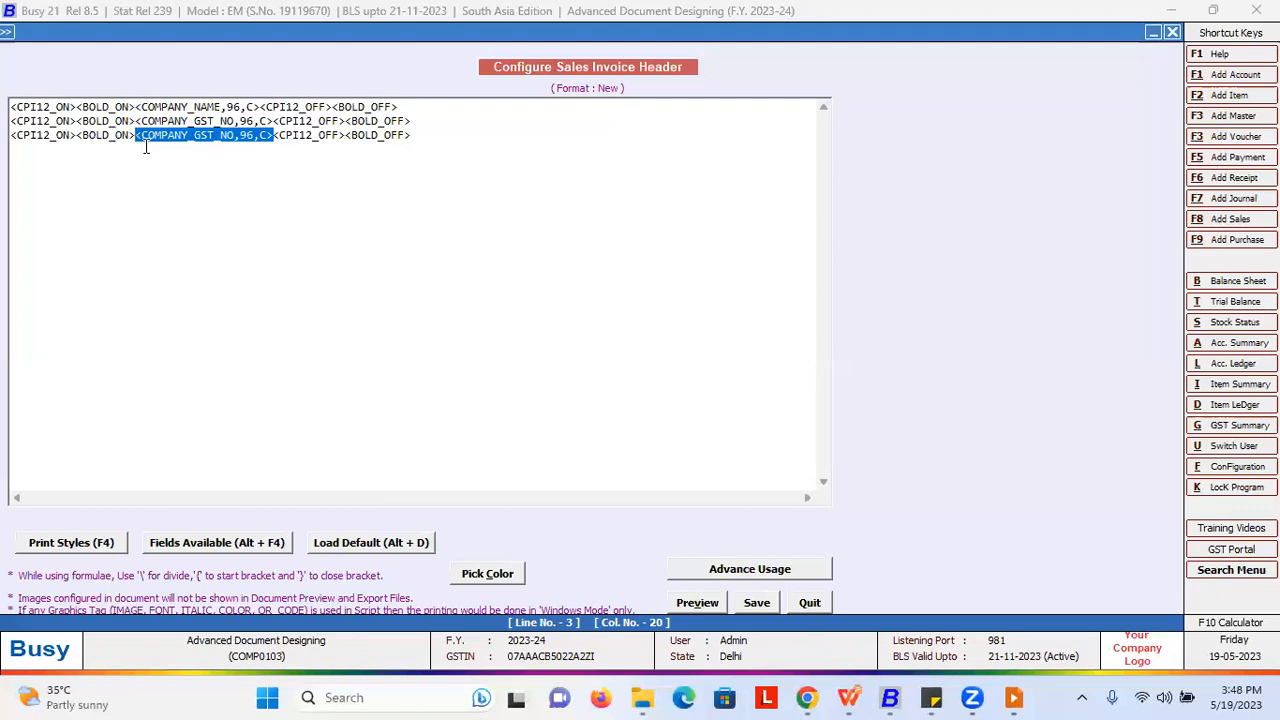
{"action": "key", "text": "Delete"}
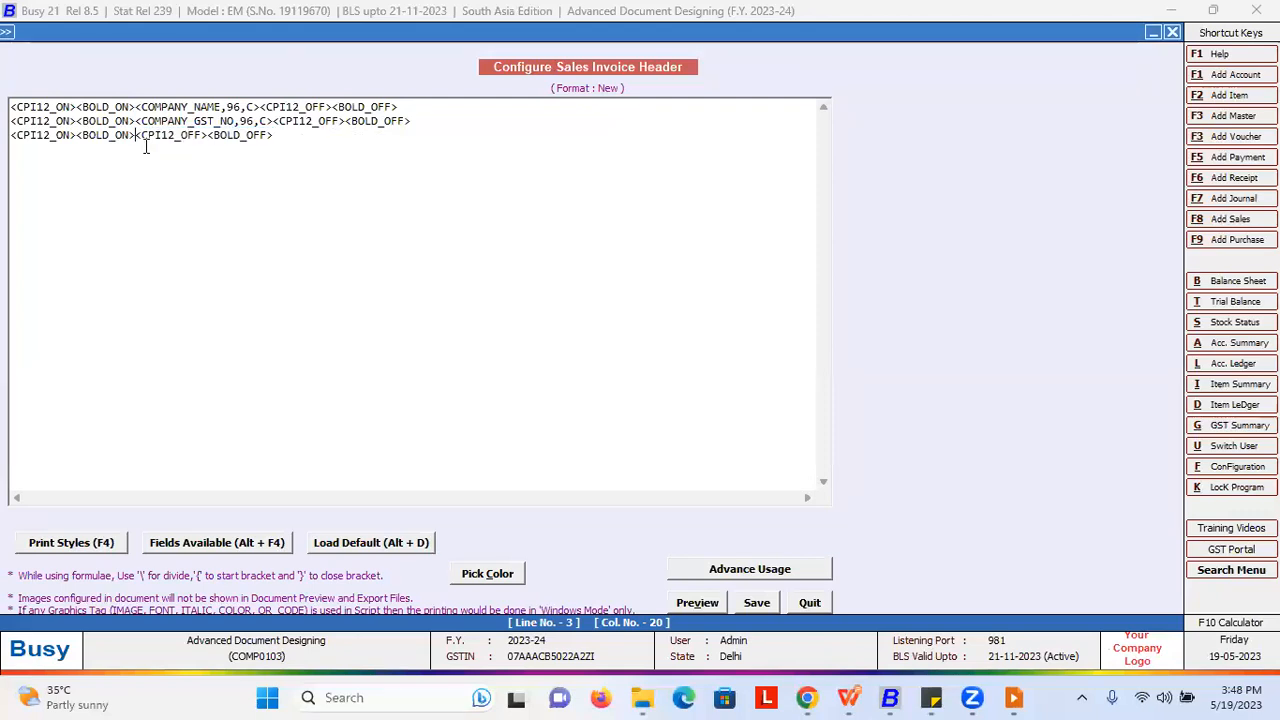
Step: Insert a STATIC_TEXT field after BOLD_ON on the third line with the text "Mobile No: "
{"action": "key", "text": "alt+F4"}
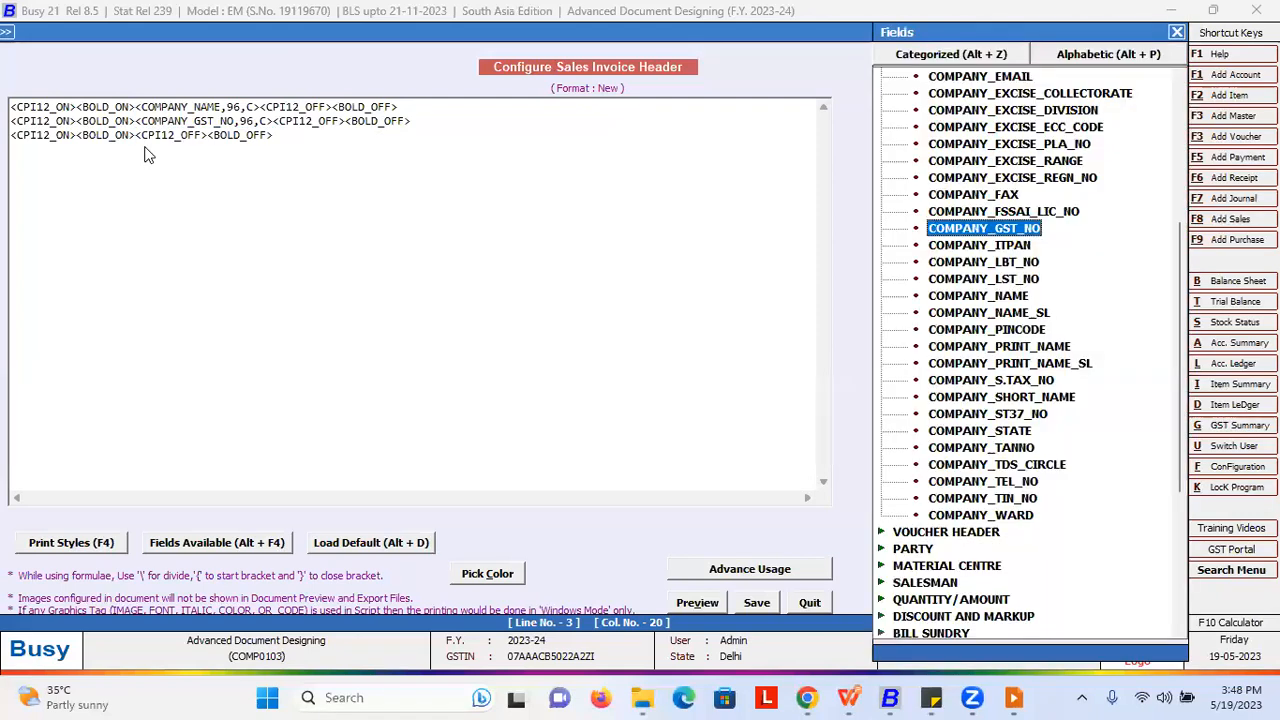
{"action": "key", "text": "Escape"}
{"action": "key", "text": "alt+F4"}
{"action": "key", "text": "Down"}
{"action": "key", "text": "Down"}
{"action": "key", "text": "Down"}
{"action": "key", "text": "Down"}
{"action": "key", "text": "Down"}
{"action": "key", "text": "Down"}
{"action": "key", "text": "Down"}
{"action": "key", "text": "Down"}
{"action": "key", "text": "Down"}
{"action": "key", "text": "Down"}
{"action": "key", "text": "Down"}
{"action": "key", "text": "Down"}
{"action": "key", "text": "Down"}
{"action": "key", "text": "Down"}
{"action": "key", "text": "Down"}
{"action": "key", "text": "Down"}
{"action": "key", "text": "Down"}
{"action": "key", "text": "Down"}
{"action": "key", "text": "Down"}
{"action": "key", "text": "Down"}
{"action": "key", "text": "Down"}
{"action": "key", "text": "Return"}
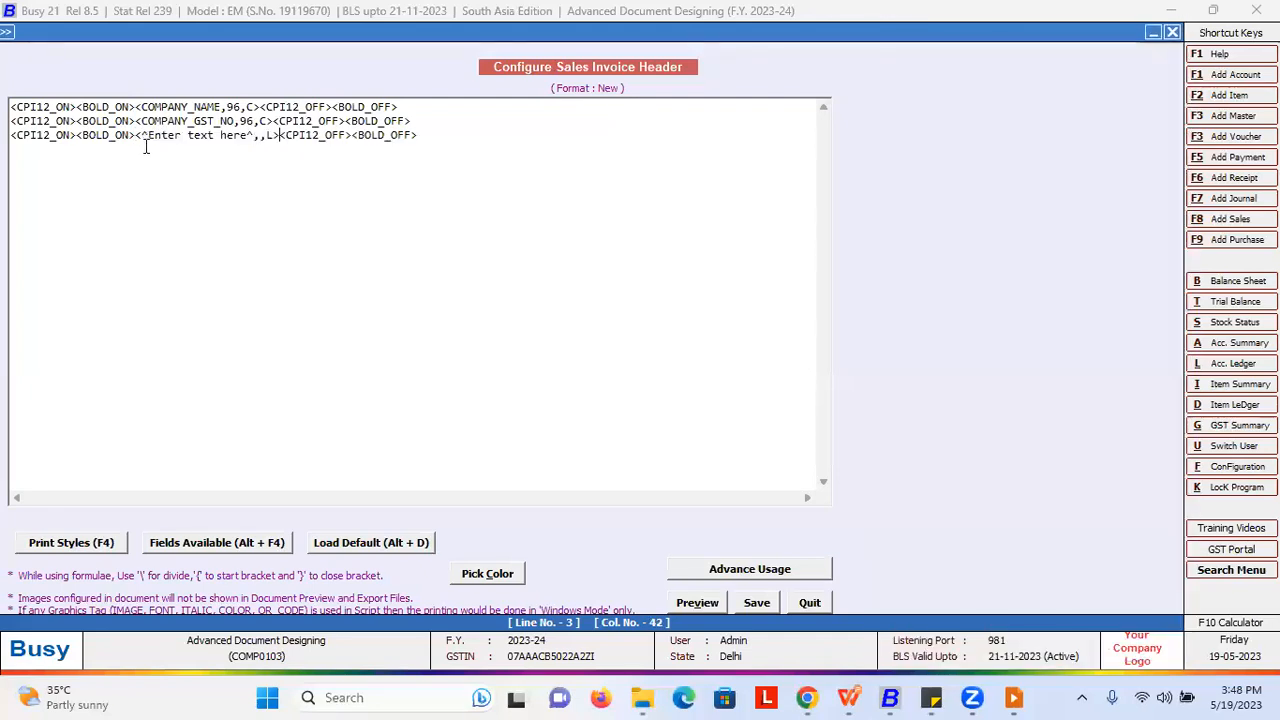
{"action": "left_click_drag", "start_coordinate": [248, 136], "coordinate": [154, 137]}
{"action": "left_click", "coordinate": [153, 138]}
{"action": "left_click_drag", "start_coordinate": [249, 136], "coordinate": [146, 133]}
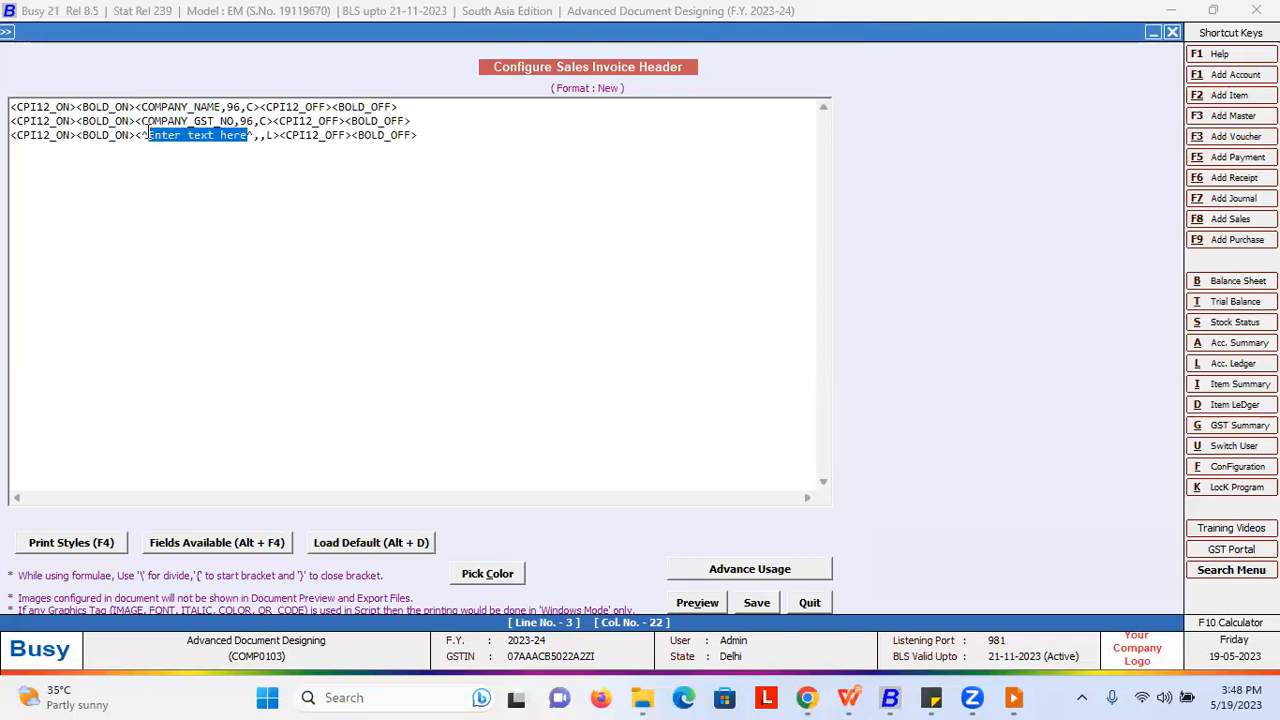
{"action": "type", "text": "Mobile No"}
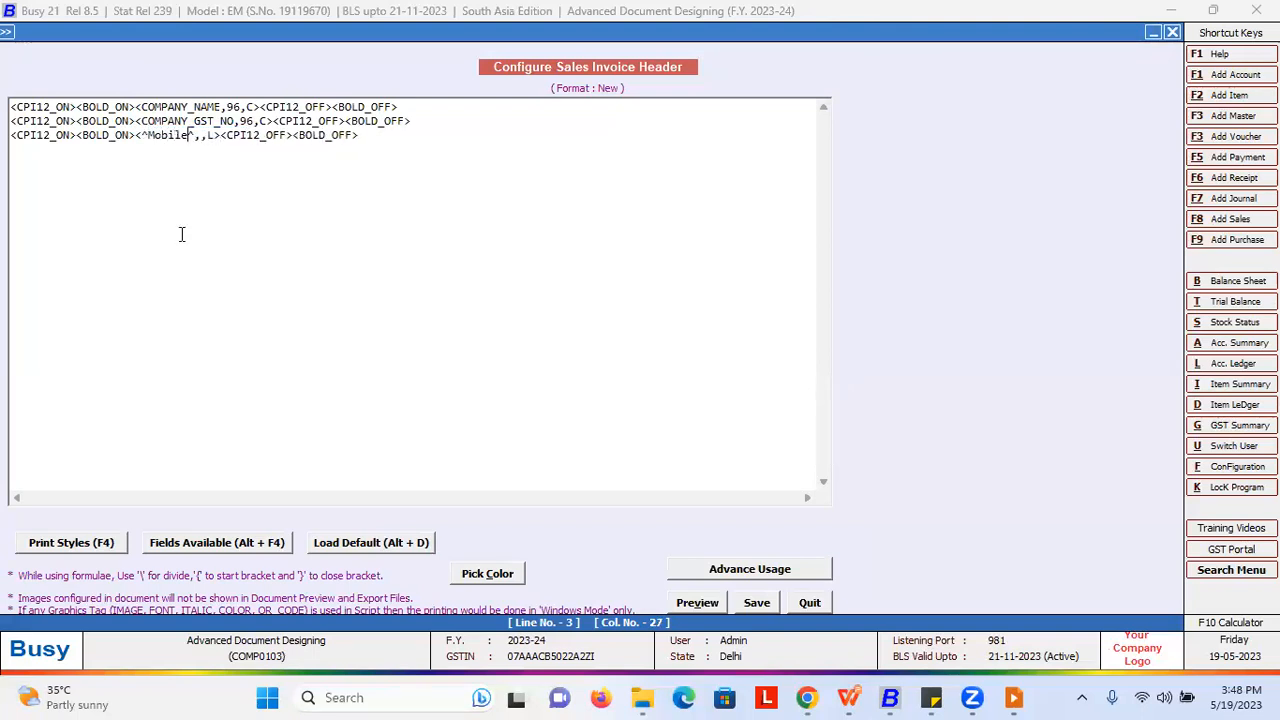
{"action": "type", "text": ":"}
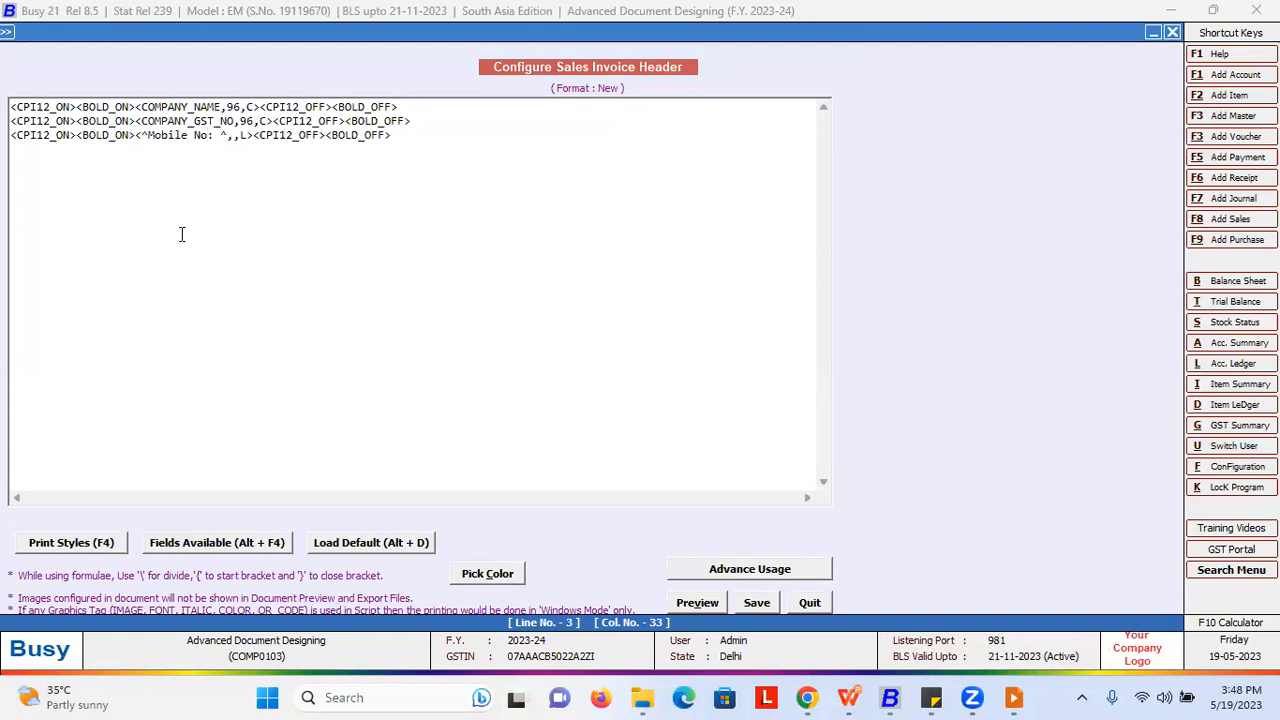
Step: Set the "Mobile No:" static text to width 10 and alignment C
{"action": "left_click", "coordinate": [233, 138]}
{"action": "type", "text": "10"}
{"action": "left_click", "coordinate": [251, 137]}
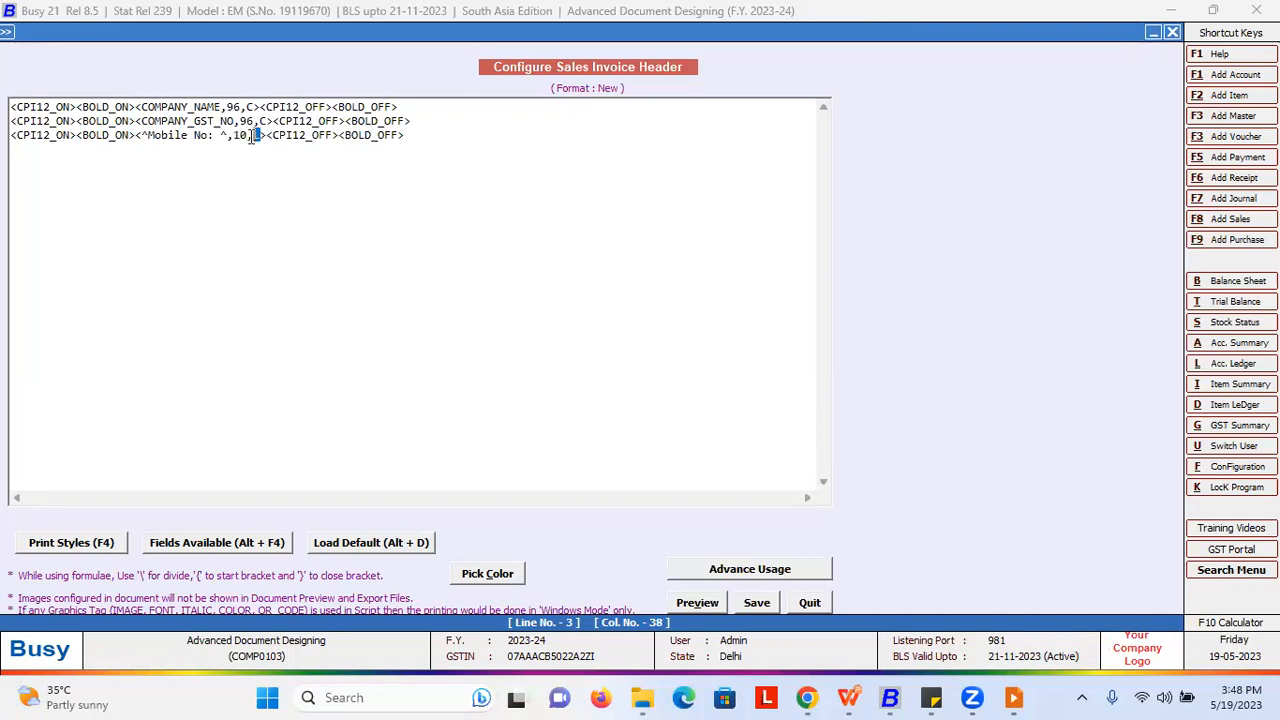
{"action": "type", "text": "C"}
Step: Insert the COMPANY_TEL_NO field after the "Mobile No:" text on the third line and set its width to 86
{"action": "left_click", "coordinate": [270, 137]}
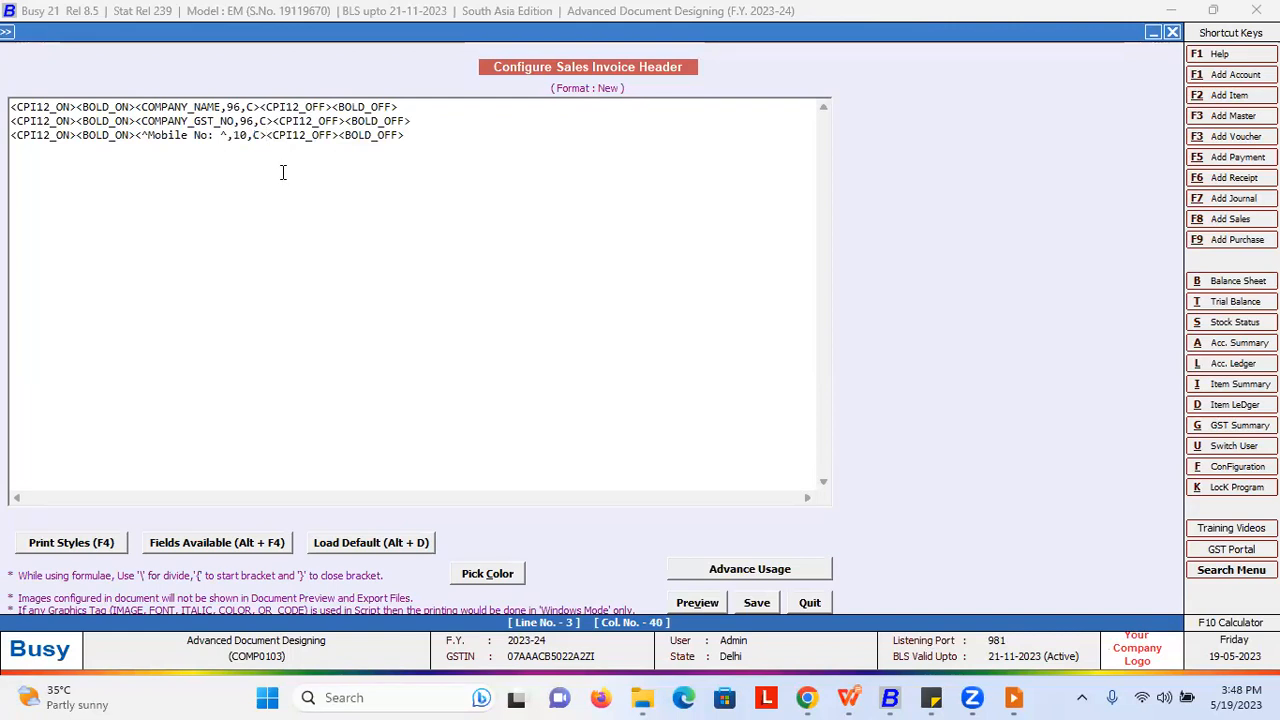
{"action": "key", "text": "alt+F4"}
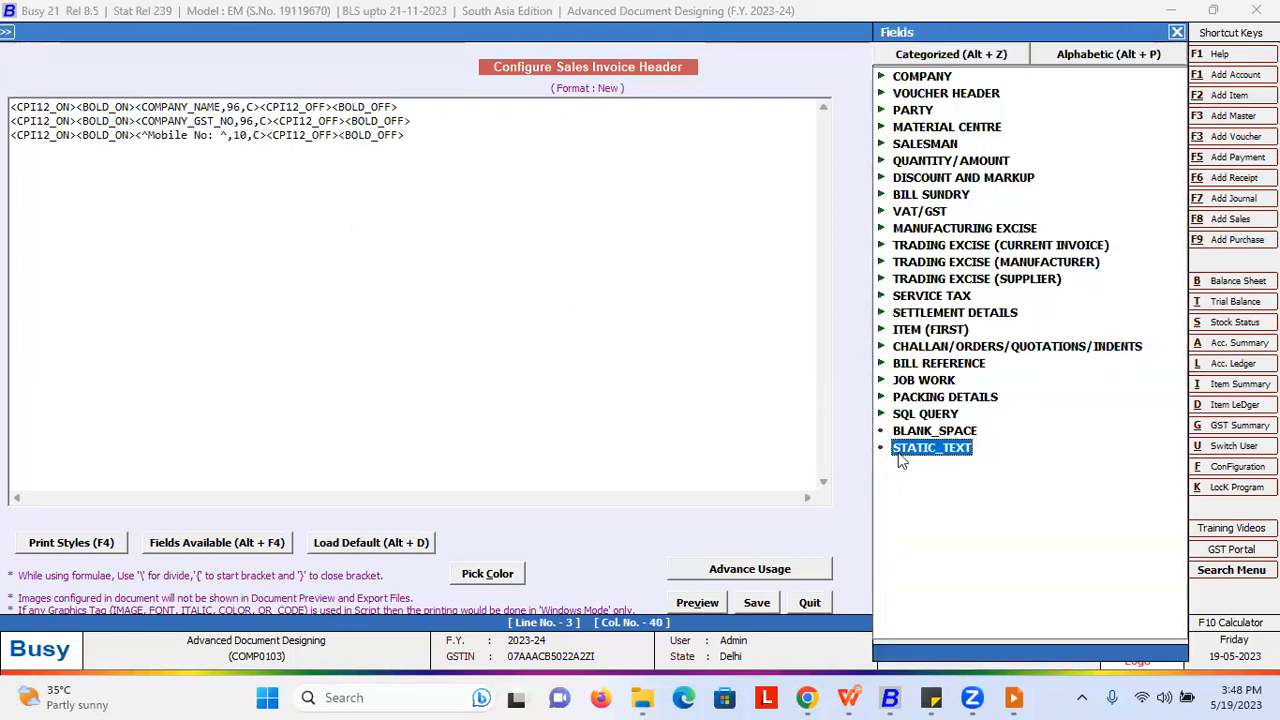
{"action": "left_click", "coordinate": [926, 79]}
{"action": "key", "text": "Right"}
{"action": "key", "text": "Down"}
{"action": "key", "text": "Down"}
{"action": "key", "text": "Down"}
{"action": "key", "text": "Down"}
{"action": "key", "text": "Down"}
{"action": "key", "text": "Down"}
{"action": "key", "text": "Down"}
{"action": "key", "text": "Down"}
{"action": "key", "text": "Down"}
{"action": "key", "text": "Down"}
{"action": "key", "text": "Down"}
{"action": "key", "text": "Down"}
{"action": "key", "text": "Down"}
{"action": "key", "text": "Down"}
{"action": "key", "text": "Down"}
{"action": "key", "text": "Down"}
{"action": "key", "text": "Down"}
{"action": "key", "text": "Down"}
{"action": "key", "text": "Down"}
{"action": "key", "text": "Down"}
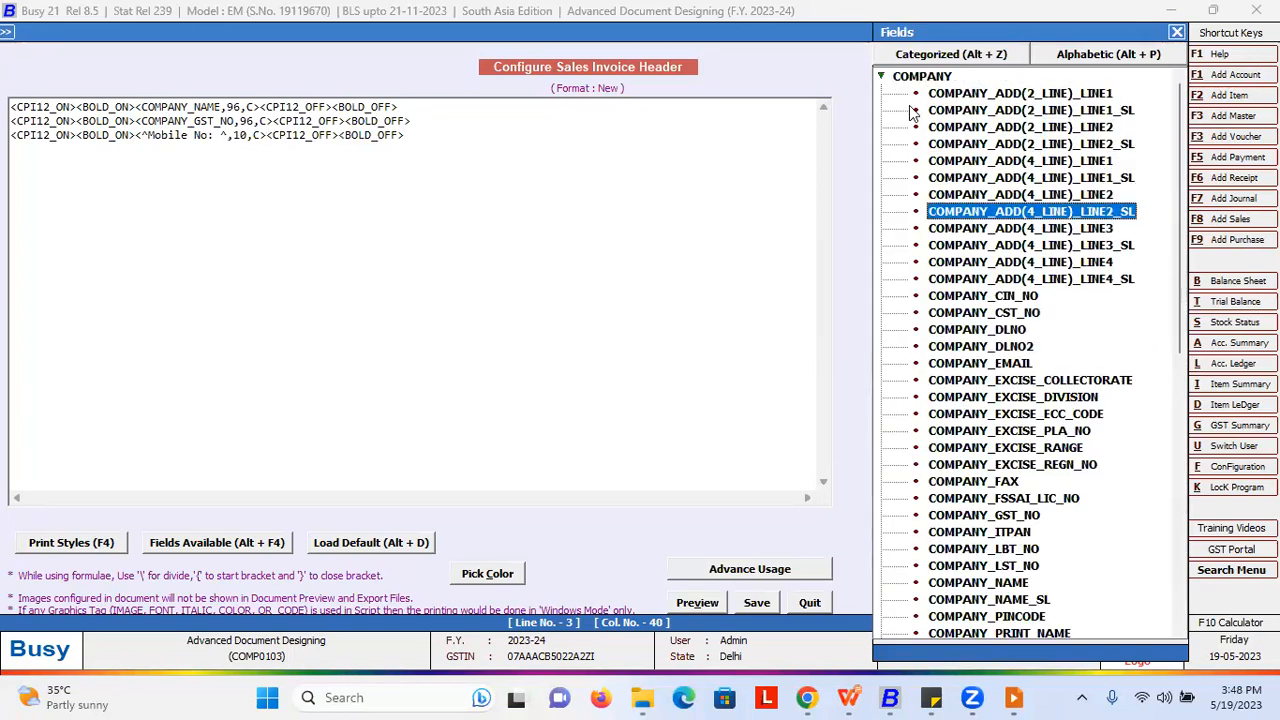
{"action": "key", "text": "Down"}
{"action": "key", "text": "Down"}
{"action": "key", "text": "Down"}
{"action": "key", "text": "Down"}
{"action": "key", "text": "Down"}
{"action": "key", "text": "Down"}
{"action": "key", "text": "Down"}
{"action": "key", "text": "Down"}
{"action": "key", "text": "Down"}
{"action": "key", "text": "Down"}
{"action": "key", "text": "Up"}
{"action": "key", "text": "Up"}
{"action": "key", "text": "Up"}
{"action": "key", "text": "Up"}
{"action": "key", "text": "Return"}
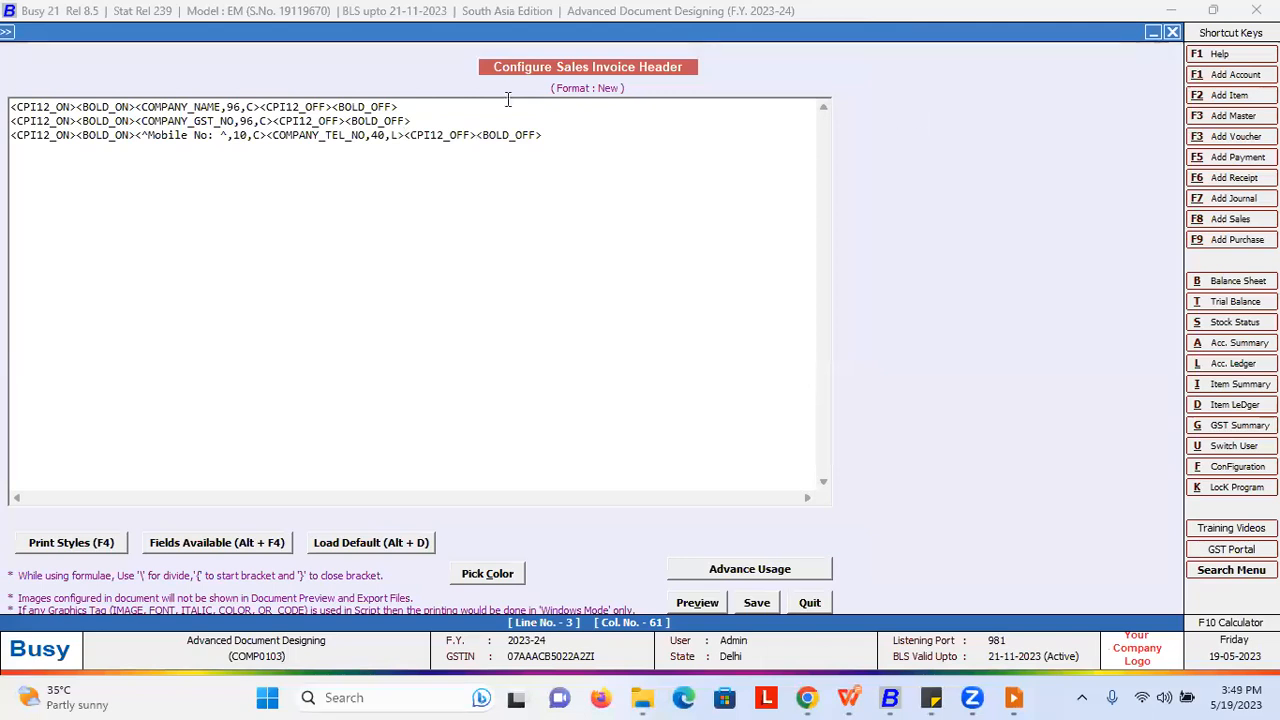
{"action": "double_click", "coordinate": [380, 138]}
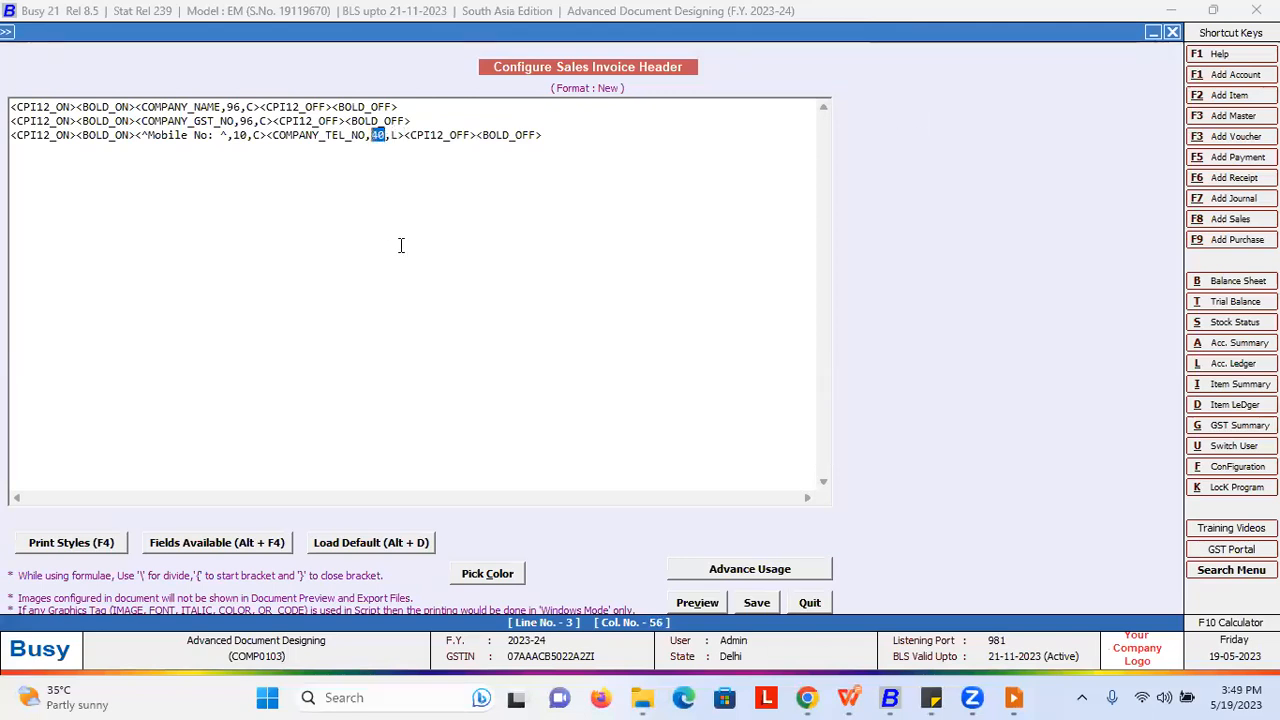
{"action": "type", "text": "86"}
{"action": "double_click", "coordinate": [240, 137]}
{"action": "double_click", "coordinate": [378, 137]}
{"action": "left_click", "coordinate": [589, 135]}
{"action": "left_click", "coordinate": [136, 107]}
{"action": "key", "text": "F4"}
{"action": "key", "text": "Escape"}
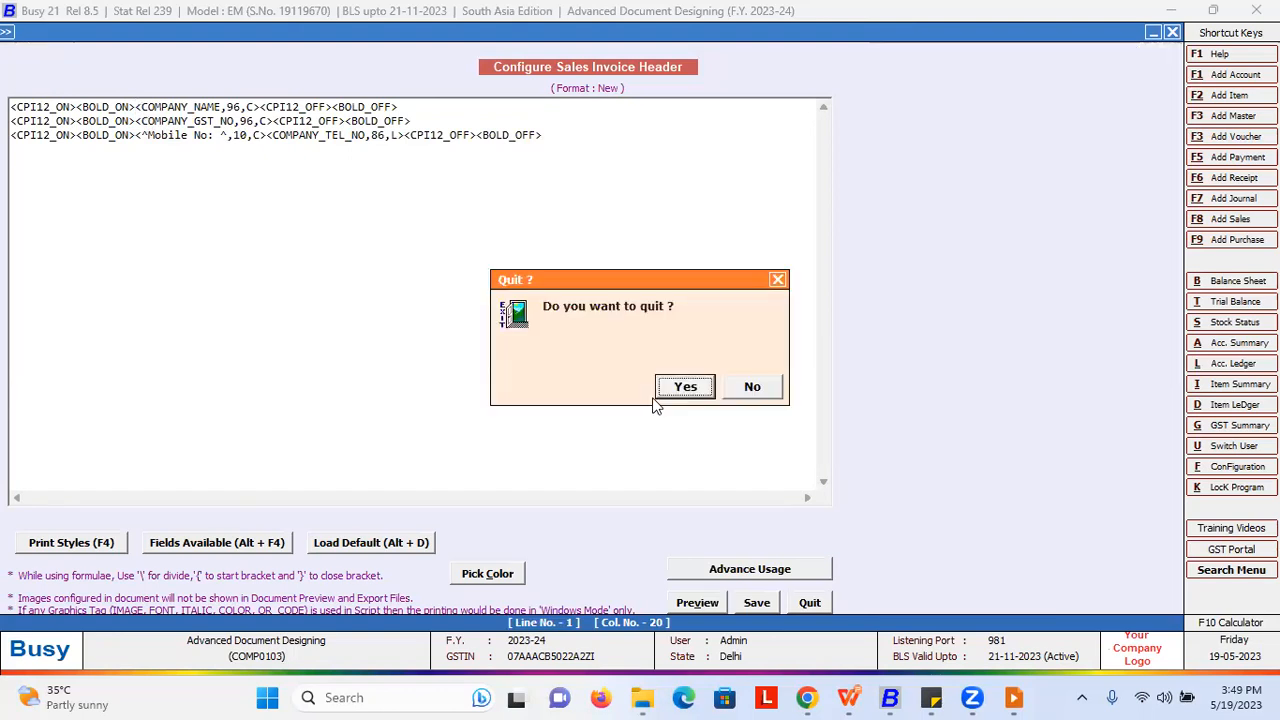
{"action": "left_click", "coordinate": [750, 390]}
Step: Add an empty fourth line to the header script and preview the invoice header
{"action": "left_click", "coordinate": [550, 163]}
{"action": "key", "text": "Return"}
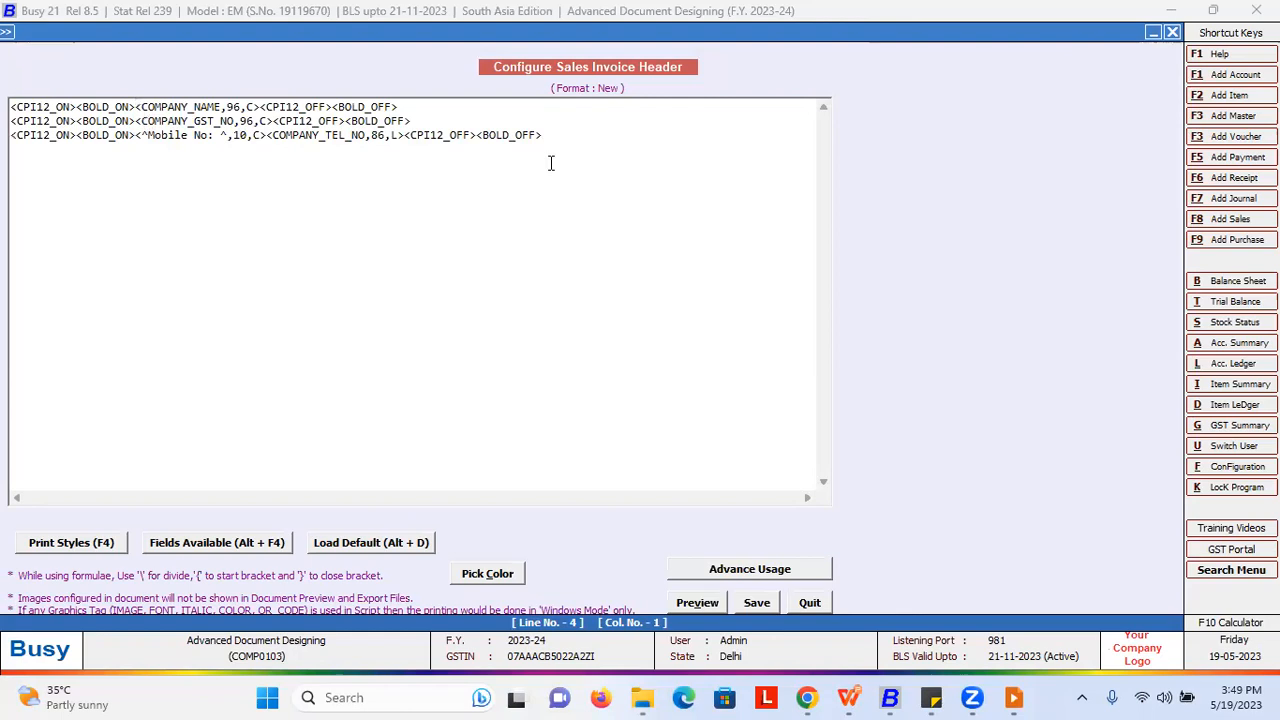
{"action": "left_click", "coordinate": [441, 106]}
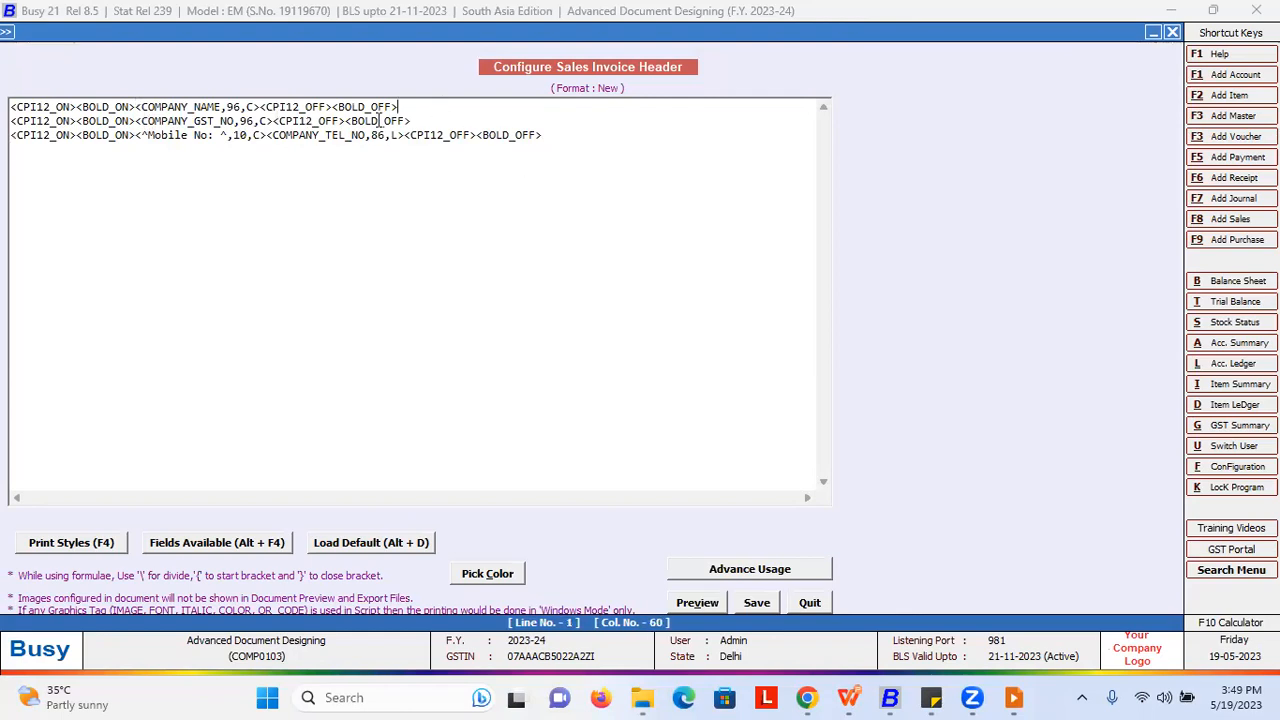
{"action": "left_click", "coordinate": [560, 140]}
{"action": "left_click", "coordinate": [554, 149]}
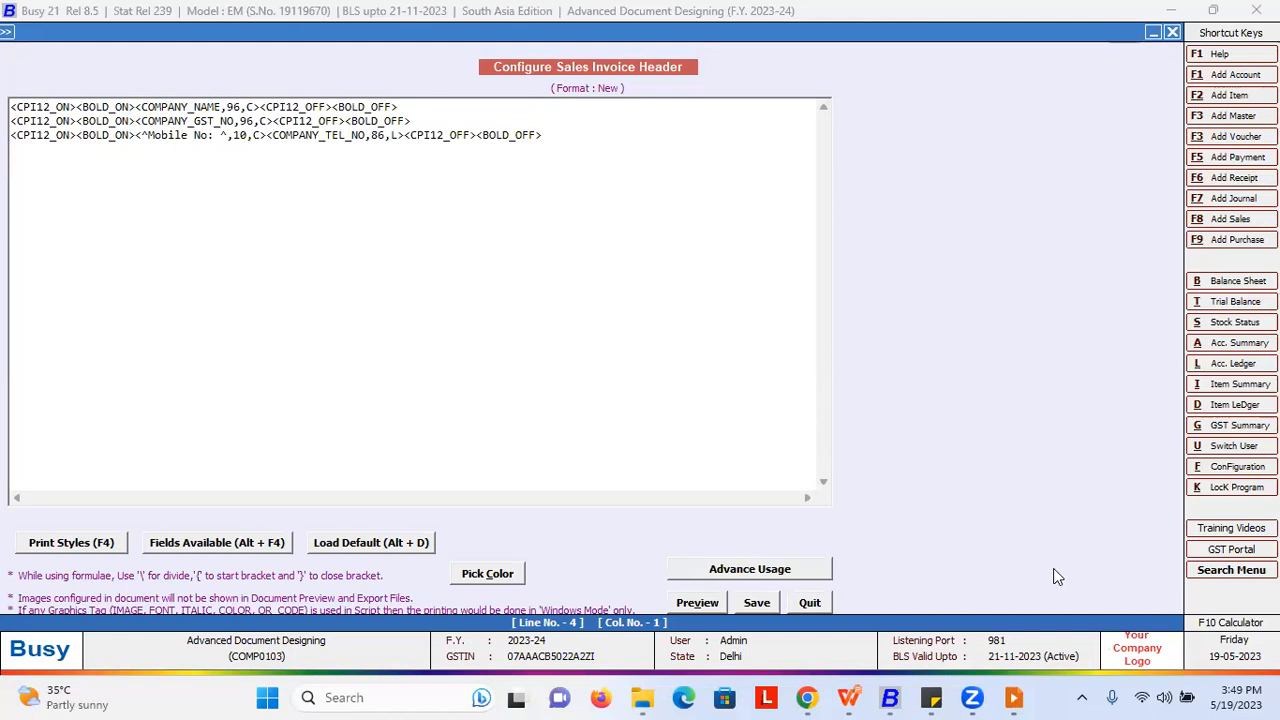
{"action": "left_click", "coordinate": [697, 602]}
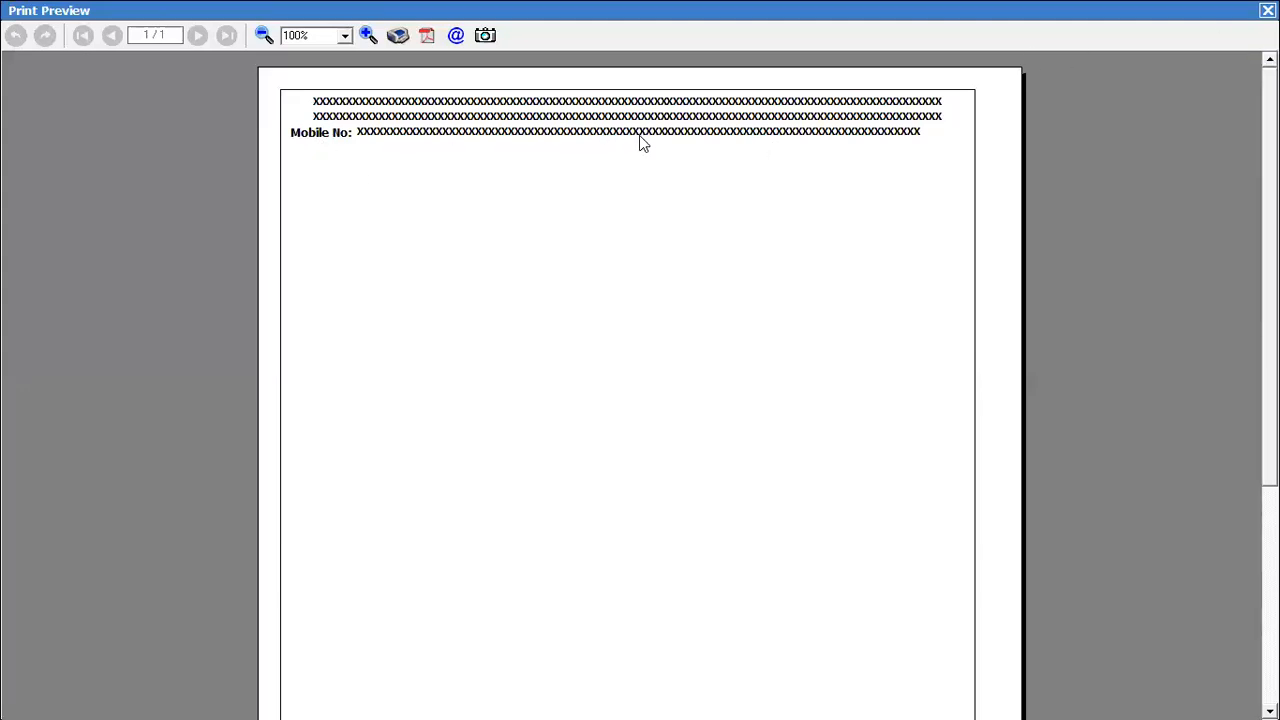
{"action": "left_click", "coordinate": [1267, 10]}
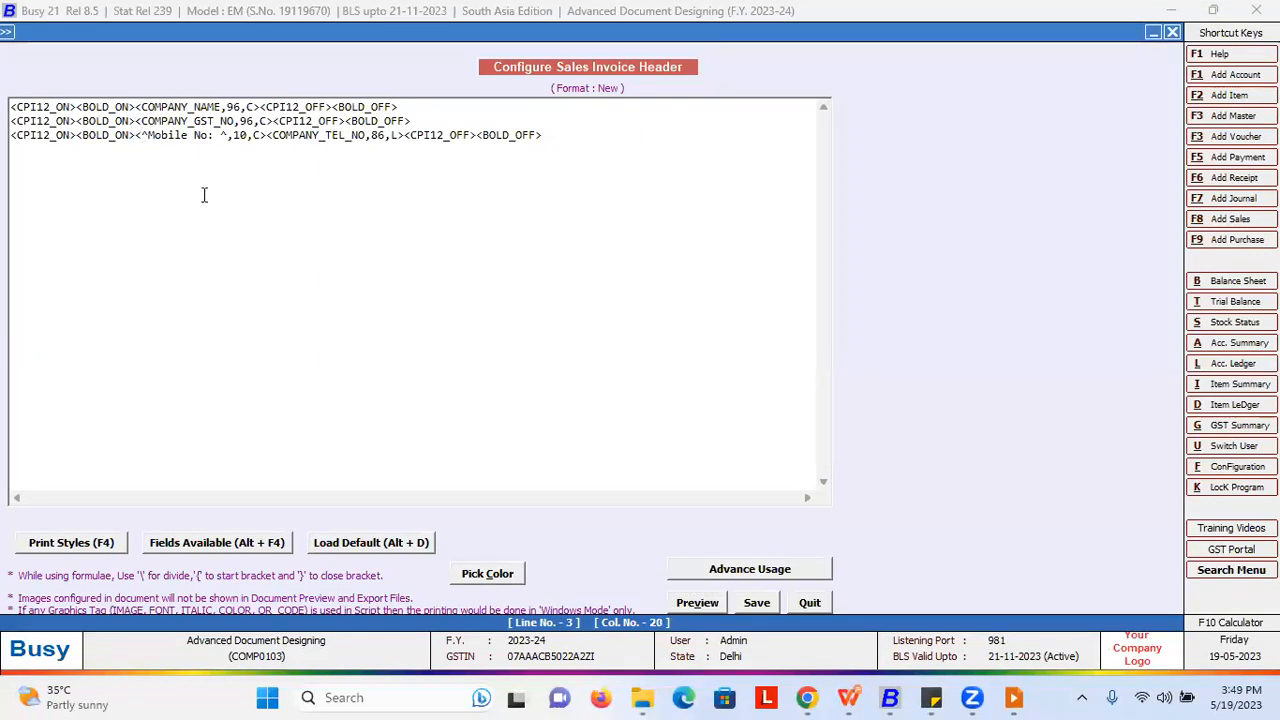
Step: Insert a BLANK_SPACE field of width 50 before the "Mobile No:" text on the third line
{"action": "key", "text": "alt+F4"}
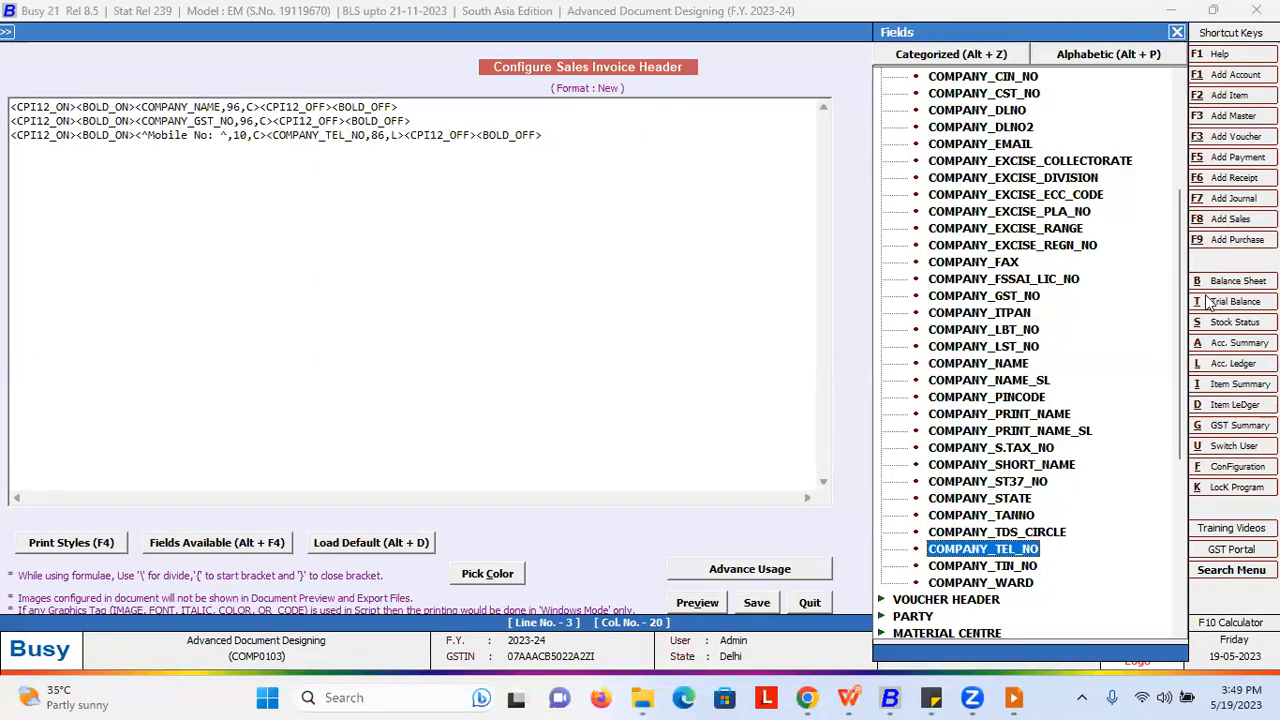
{"action": "scroll", "coordinate": [1175, 283], "scroll_direction": "down", "scroll_amount": 7}
{"action": "double_click", "coordinate": [960, 601]}
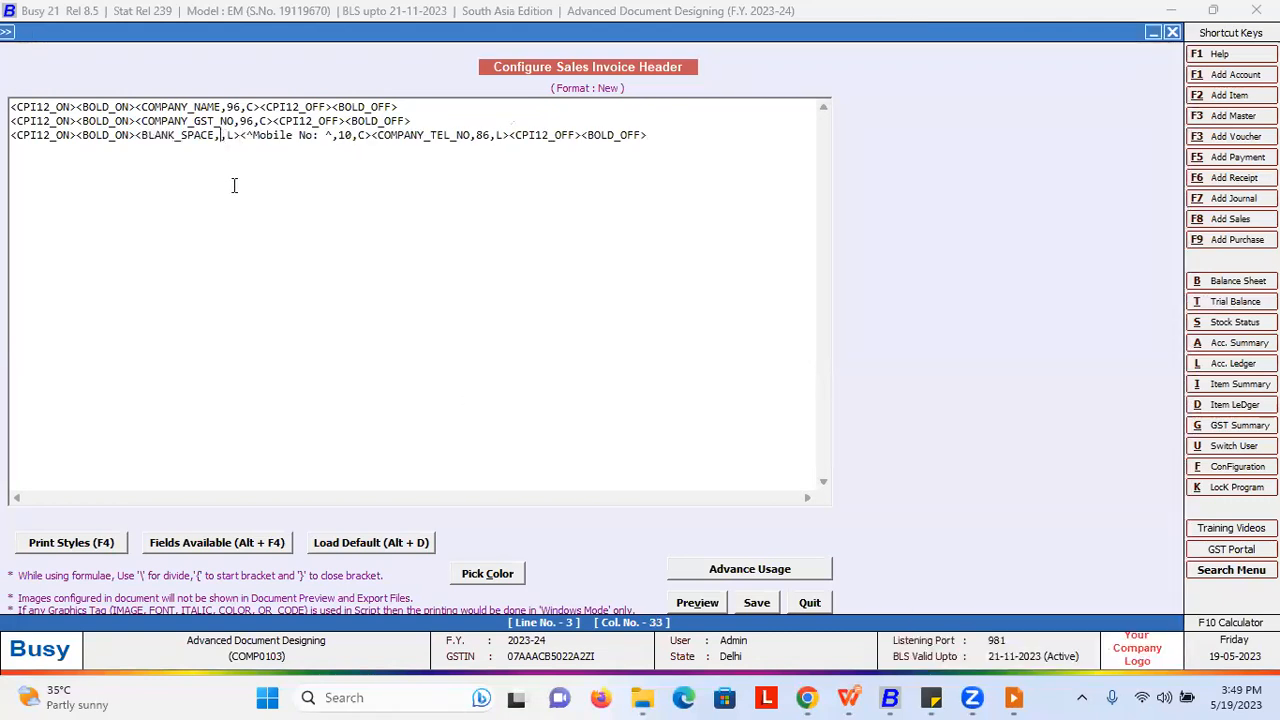
{"action": "type", "text": "50"}
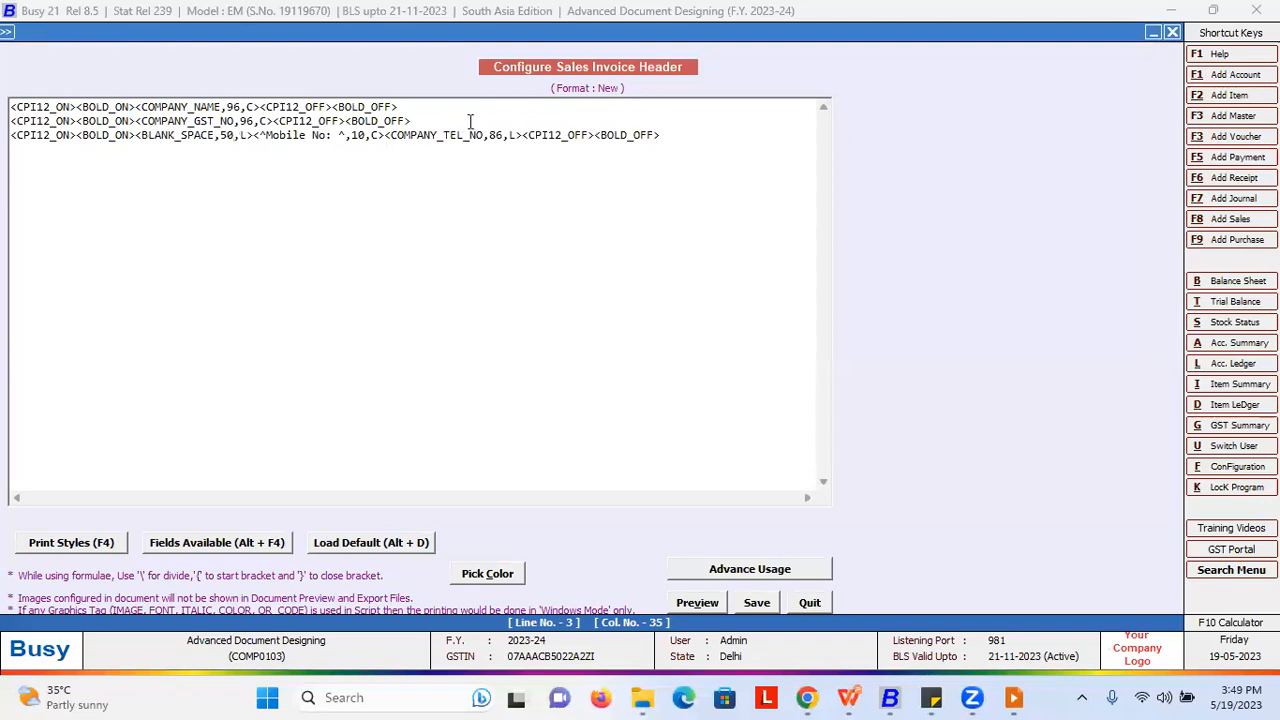
Step: Set the COMPANY_TEL_NO field's width to 36 and preview the header
{"action": "double_click", "coordinate": [496, 135]}
{"action": "type", "text": "36"}
{"action": "left_click", "coordinate": [704, 602]}
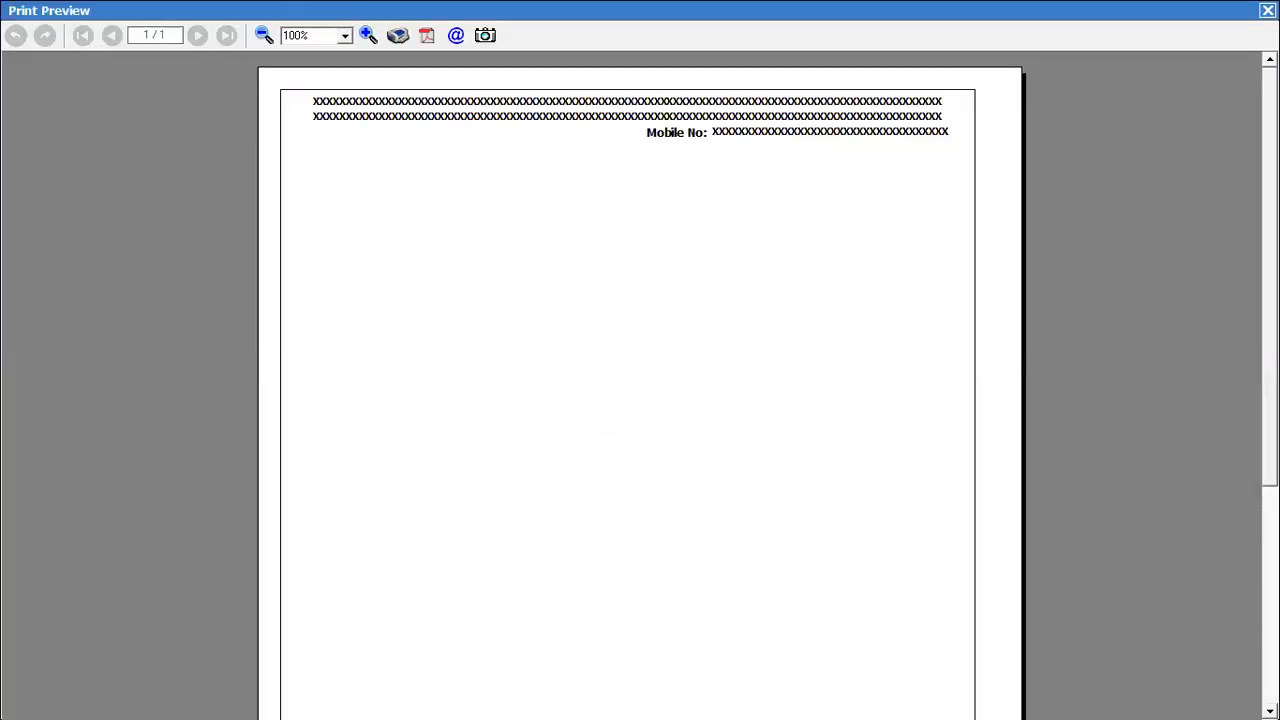
{"action": "key", "text": "Escape"}
Step: Set the BLANK_SPACE width on the third line to 40 and preview the header again
{"action": "left_click_drag", "start_coordinate": [236, 137], "coordinate": [220, 139]}
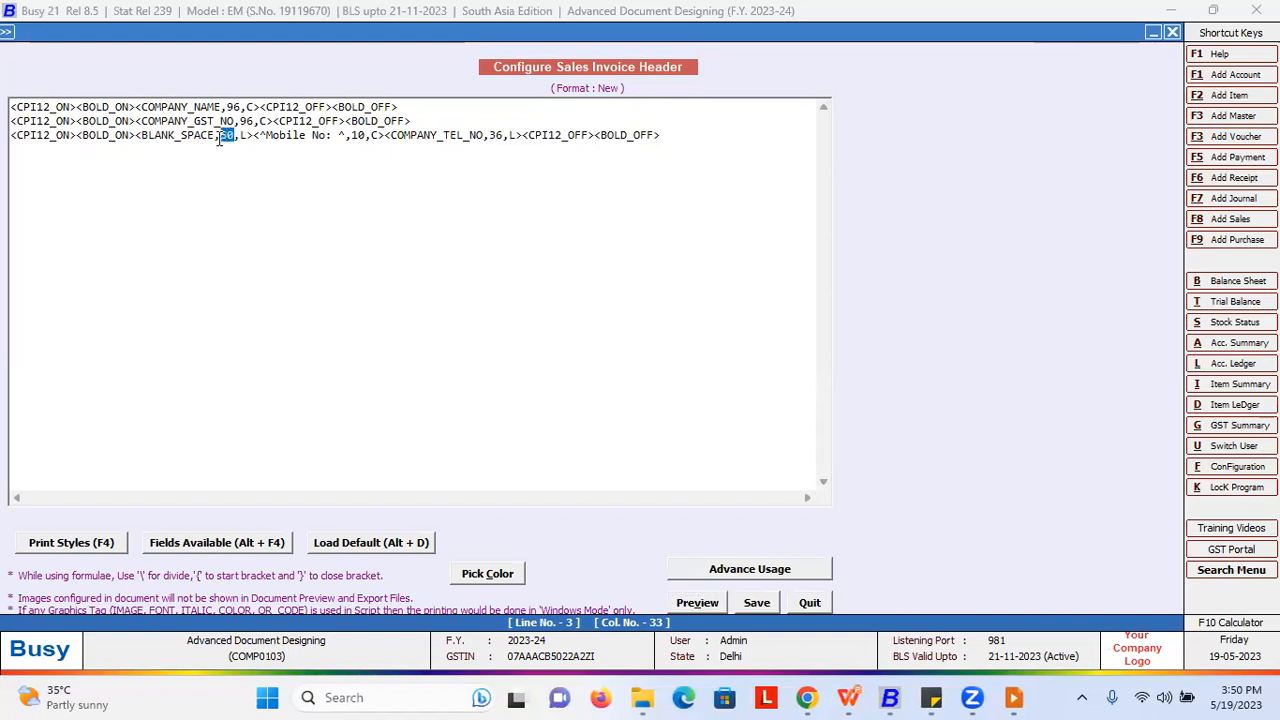
{"action": "type", "text": "40"}
{"action": "left_click", "coordinate": [704, 603]}
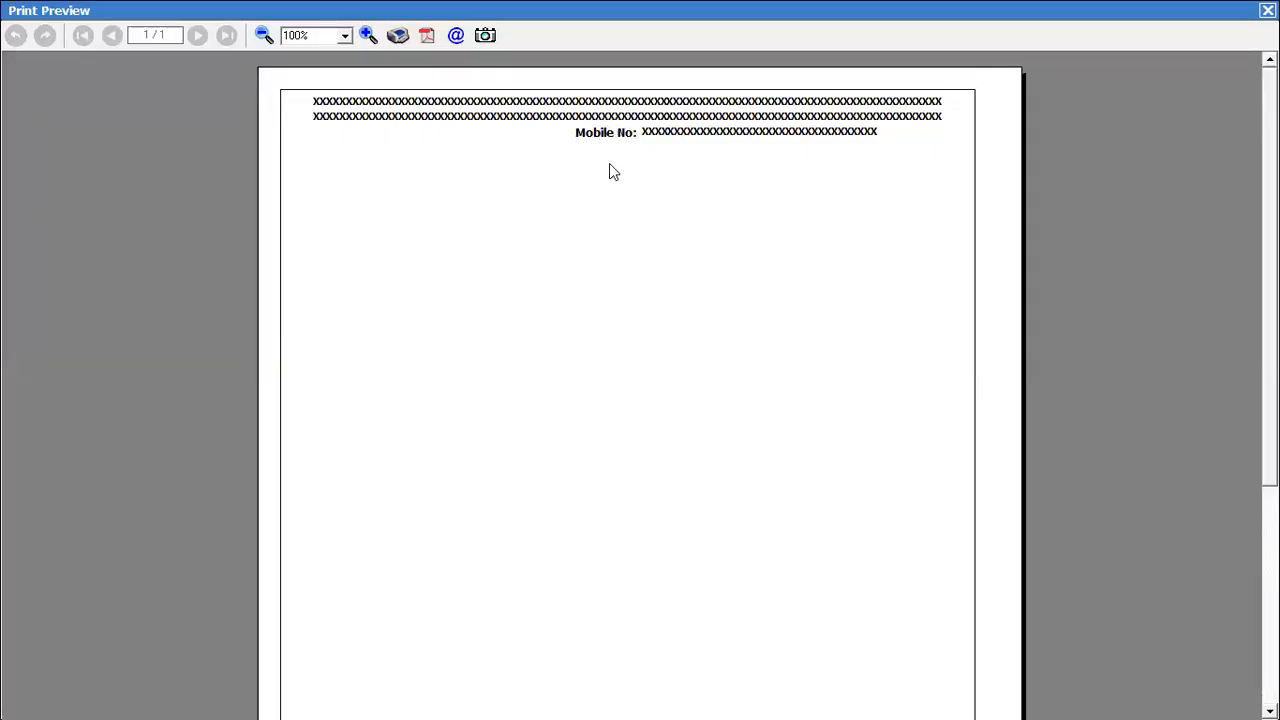
{"action": "key", "text": "Escape"}
Step: Add the horizontal line tag <BLH,F> as the fourth script line and preview the header
{"action": "left_click", "coordinate": [665, 161]}
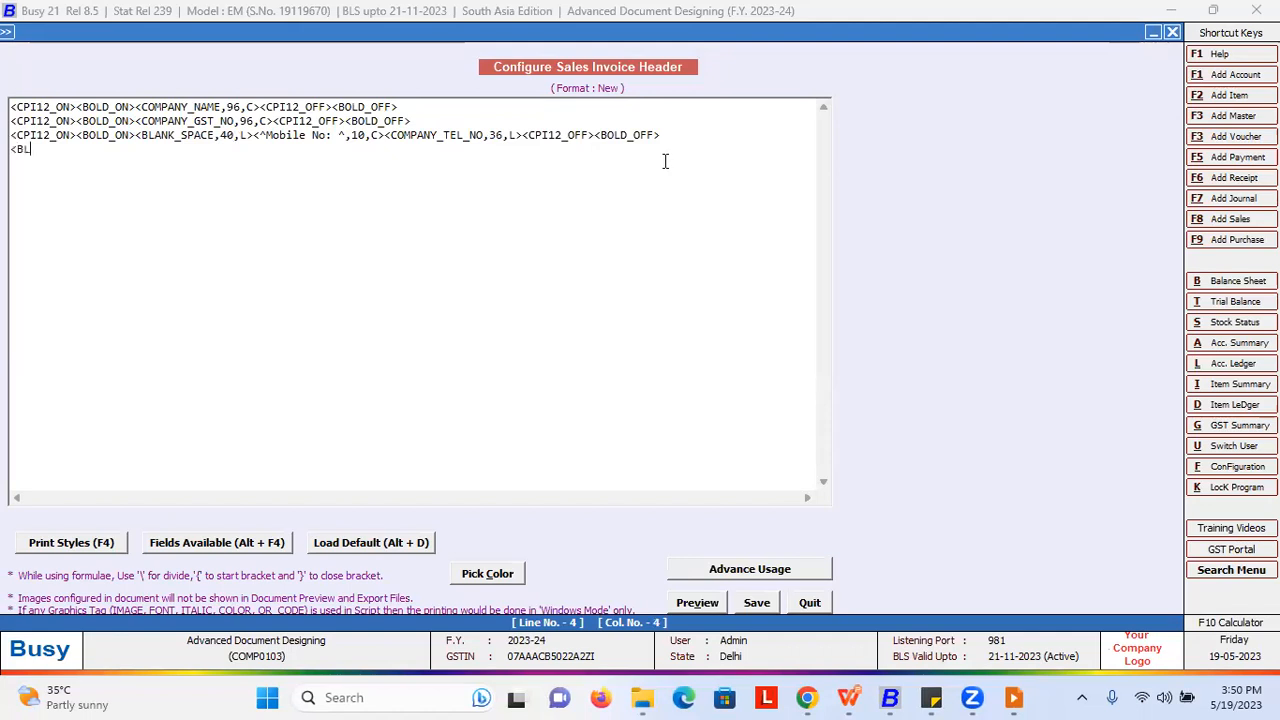
{"action": "type", "text": "<BLA"}
{"action": "type", "text": ",F>"}
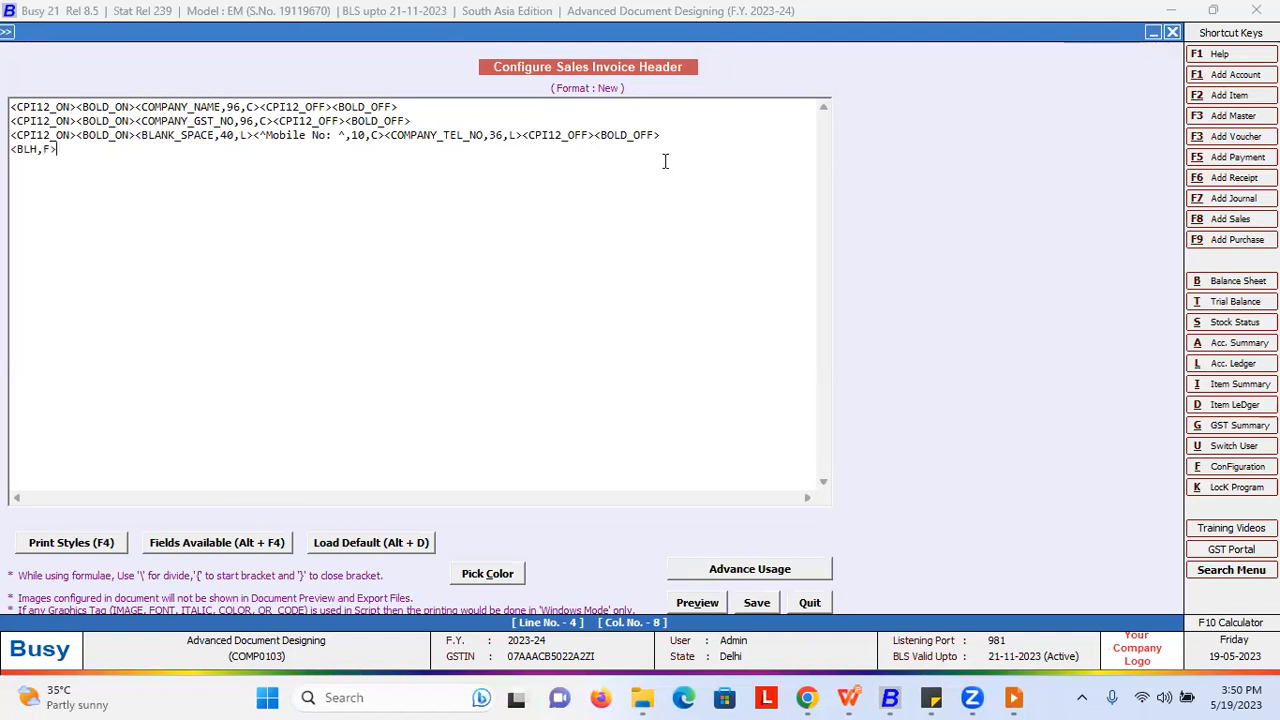
{"action": "left_click", "coordinate": [697, 602]}
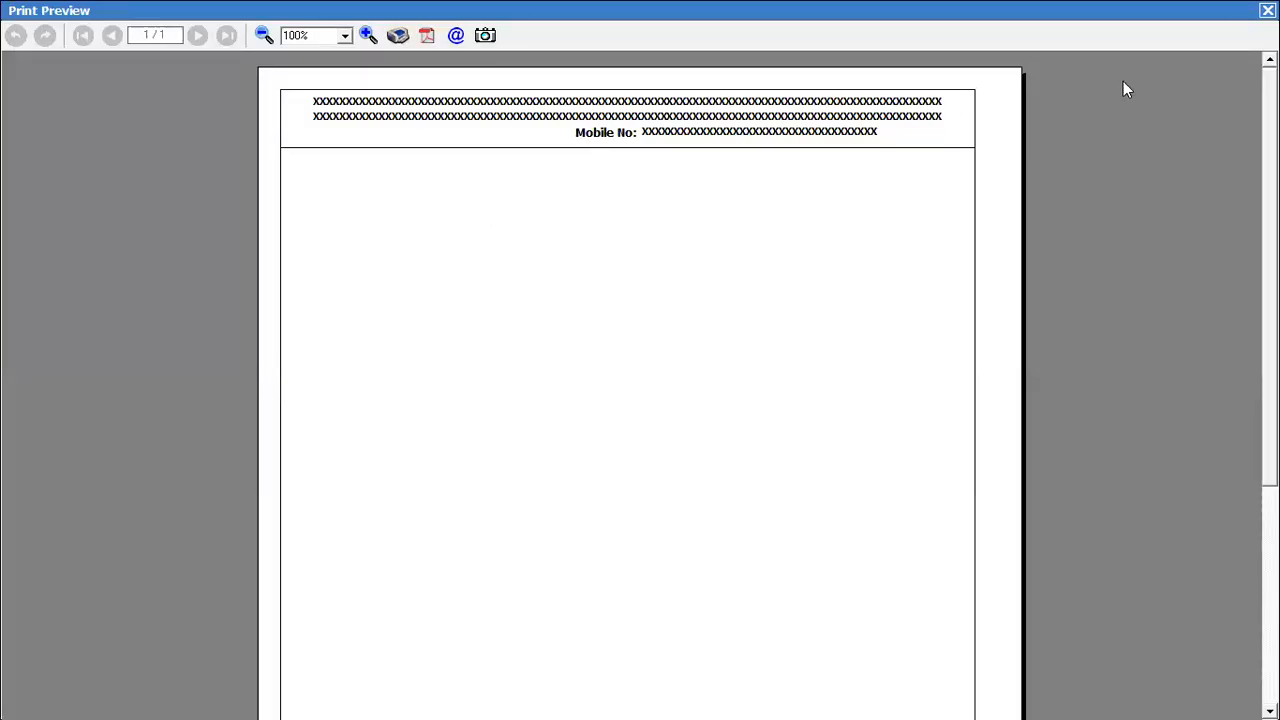
{"action": "left_click", "coordinate": [1268, 10]}
Step: Copy the first script line to a new fifth line and remove its COMPANY_NAME field, keeping the CPI12 and BOLD tags
{"action": "left_click", "coordinate": [148, 160]}
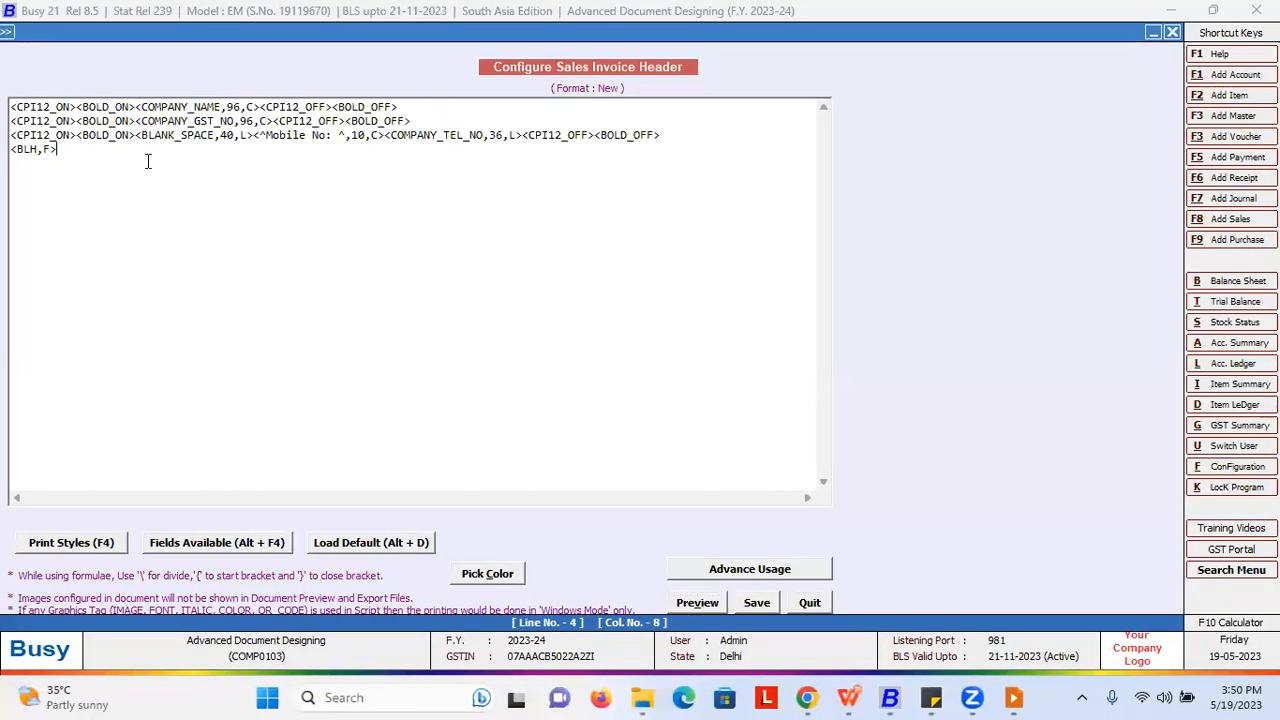
{"action": "key", "text": "Return"}
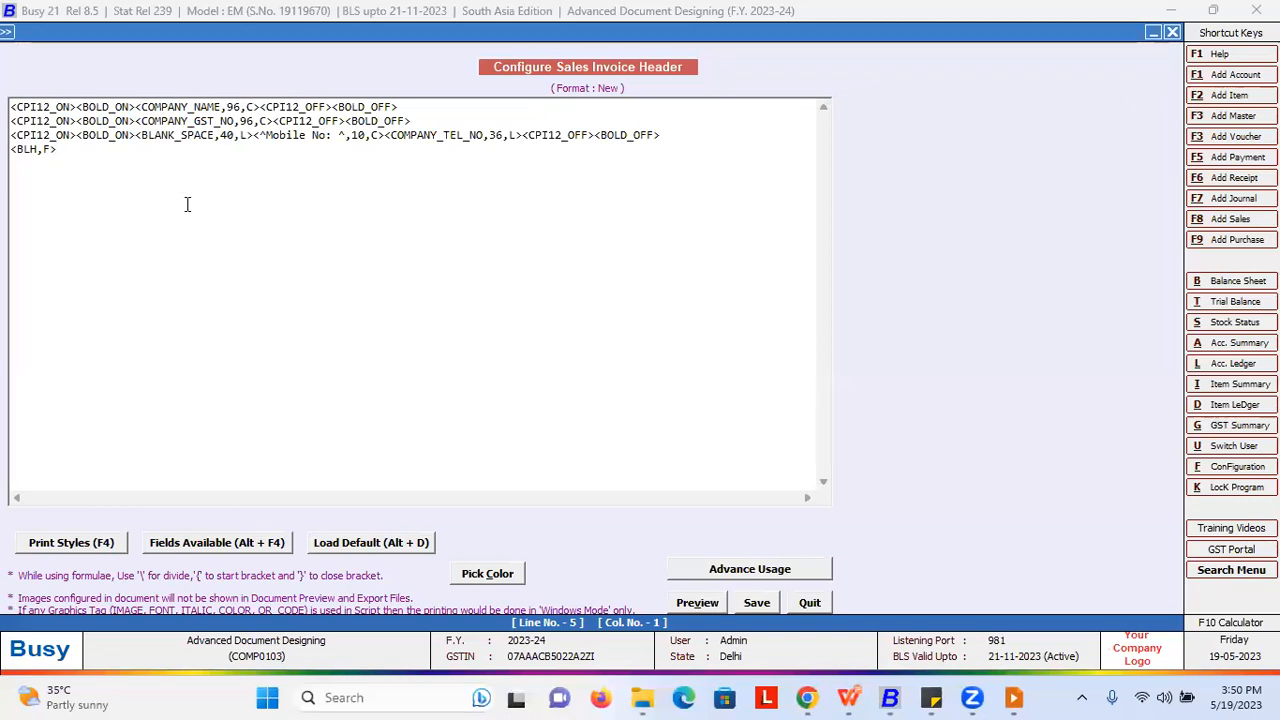
{"action": "left_click_drag", "start_coordinate": [405, 107], "coordinate": [3, 120]}
{"action": "key", "text": "ctrl+c"}
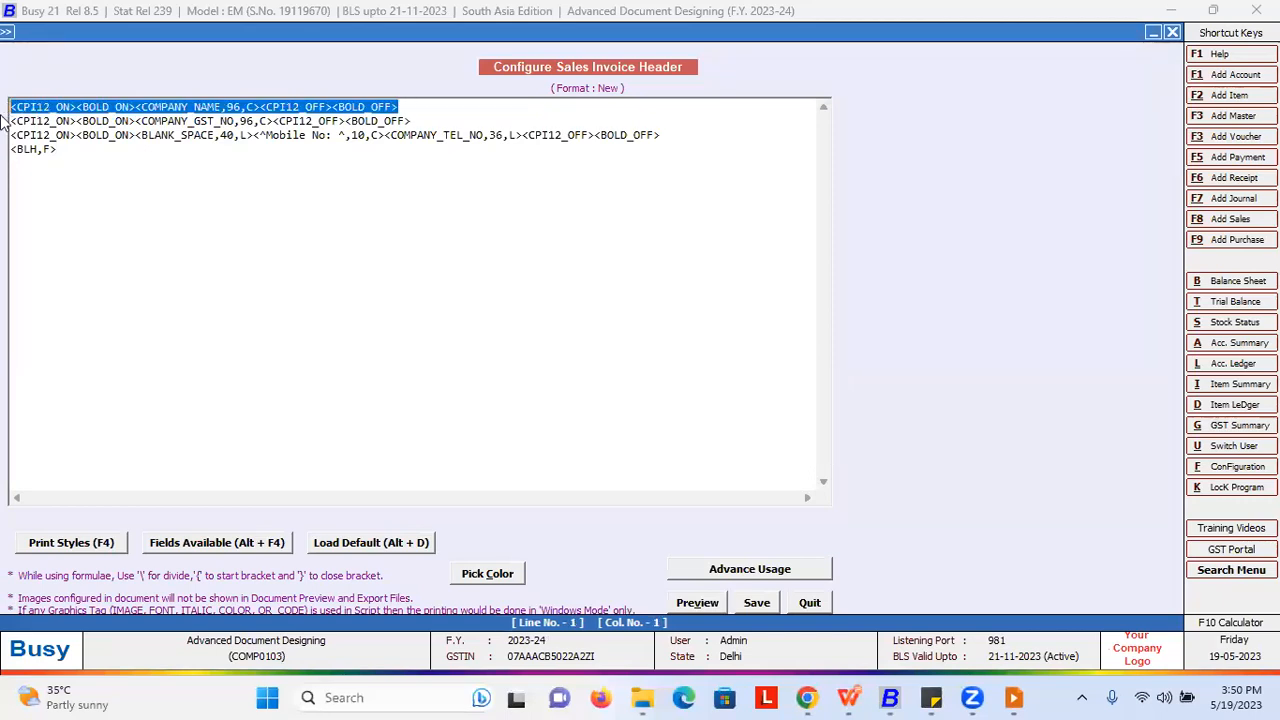
{"action": "left_click", "coordinate": [54, 173]}
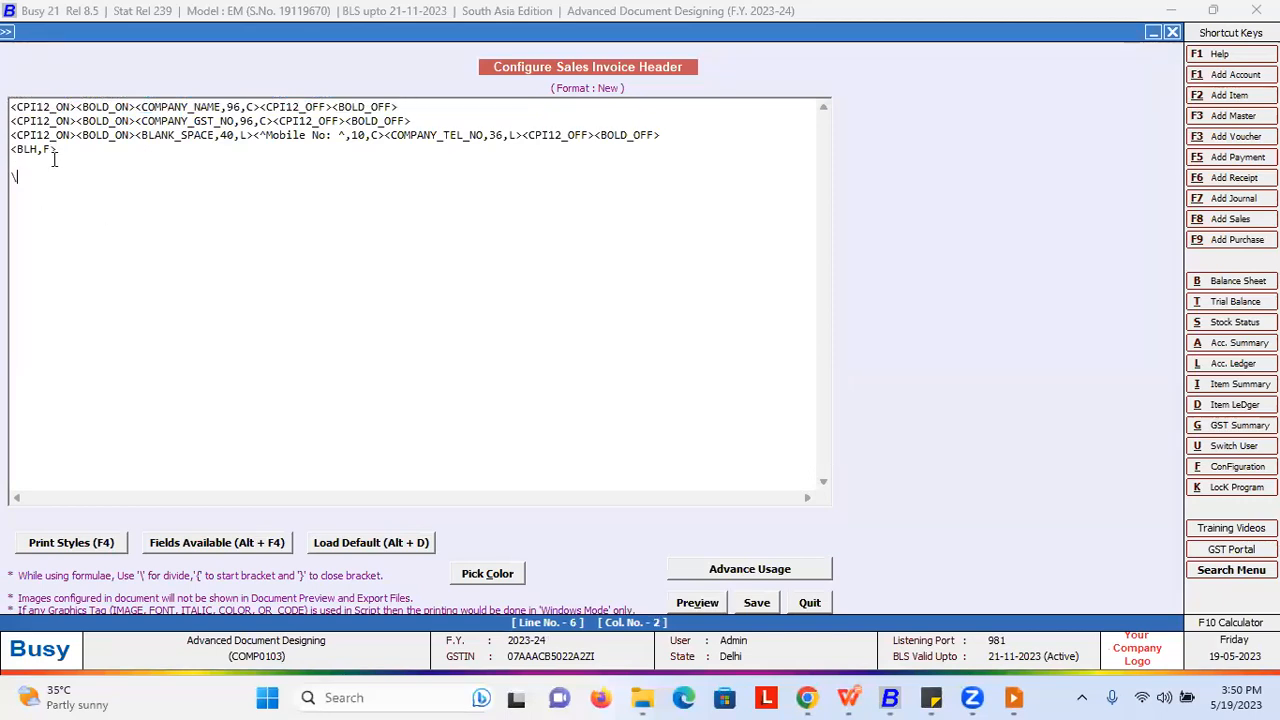
{"action": "key", "text": "ctrl+v"}
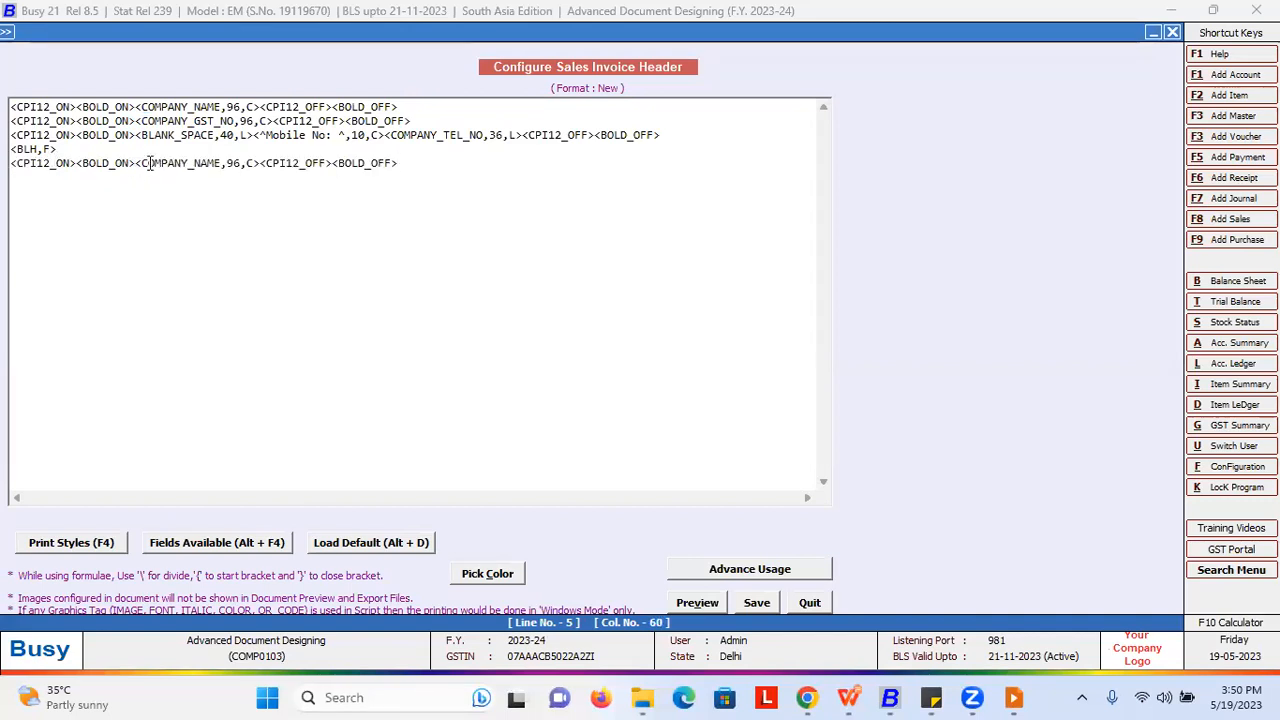
{"action": "left_click_drag", "start_coordinate": [258, 163], "coordinate": [137, 163]}
{"action": "key", "text": "shift+Left"}
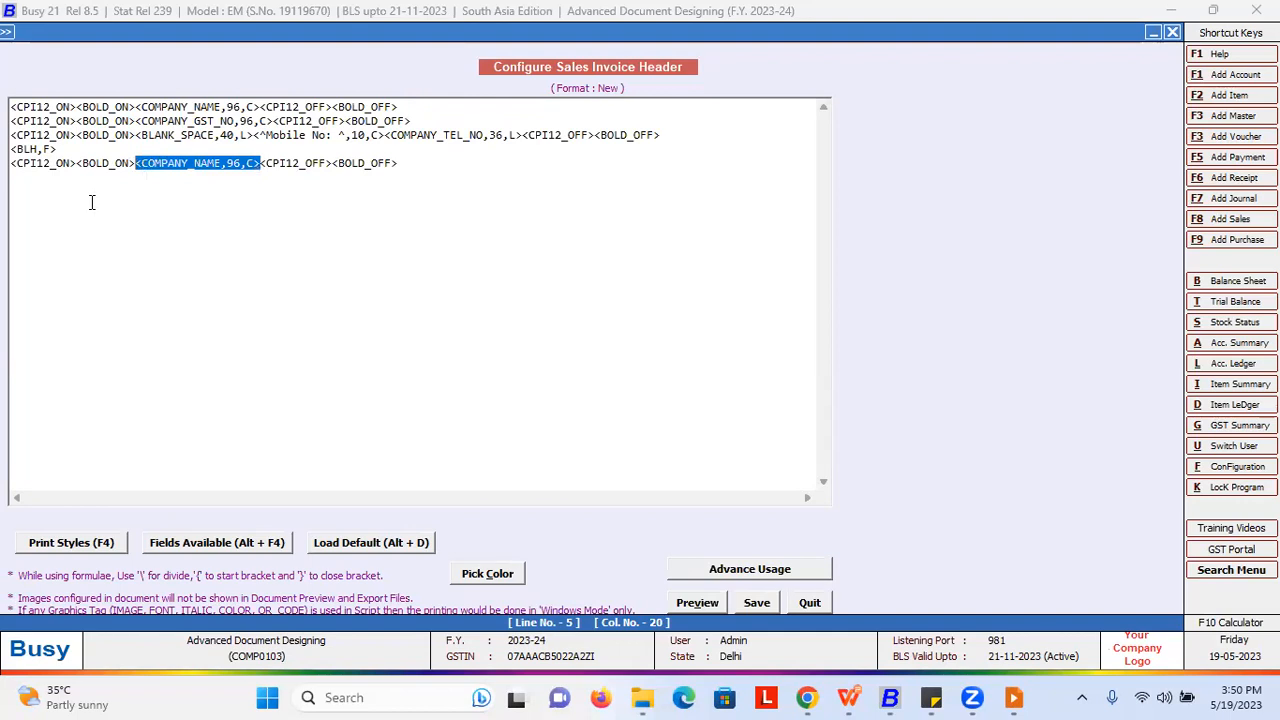
{"action": "key", "text": "Delete"}
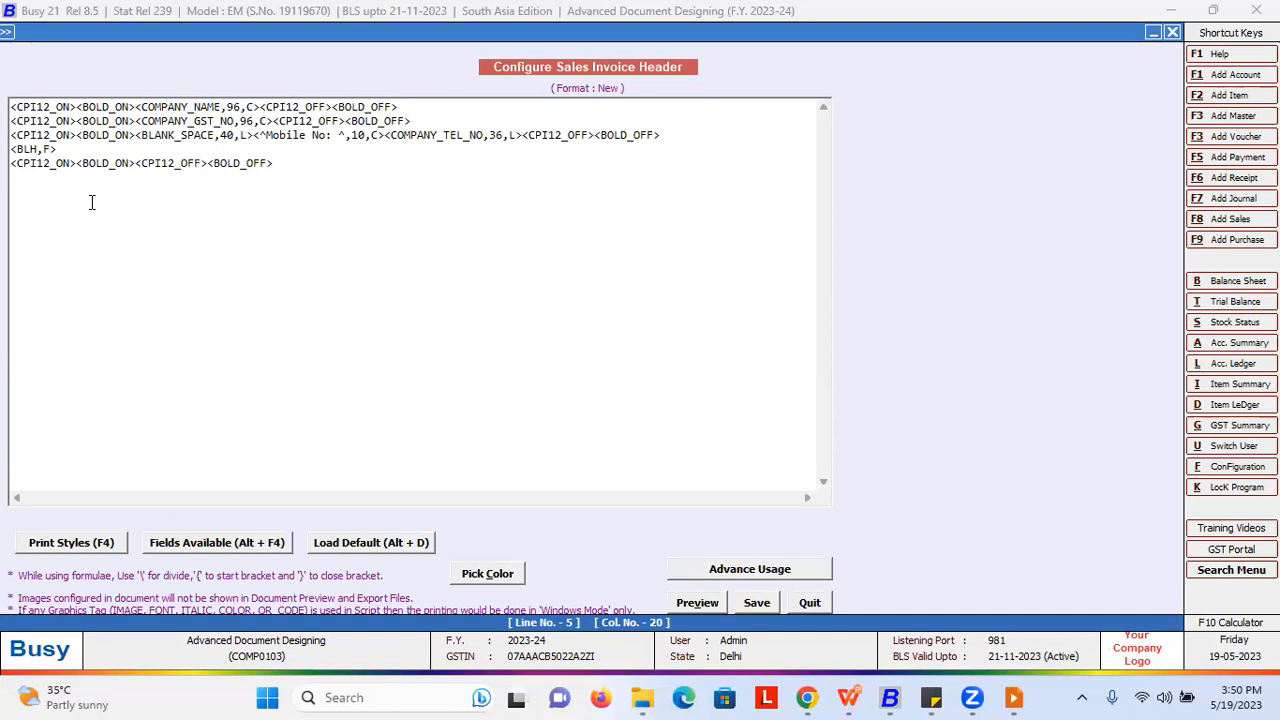
Step: Insert a STATIC_TEXT field reading "Party Detail" between the style tags on the fifth line, with width 96
{"action": "key", "text": "alt+F4"}
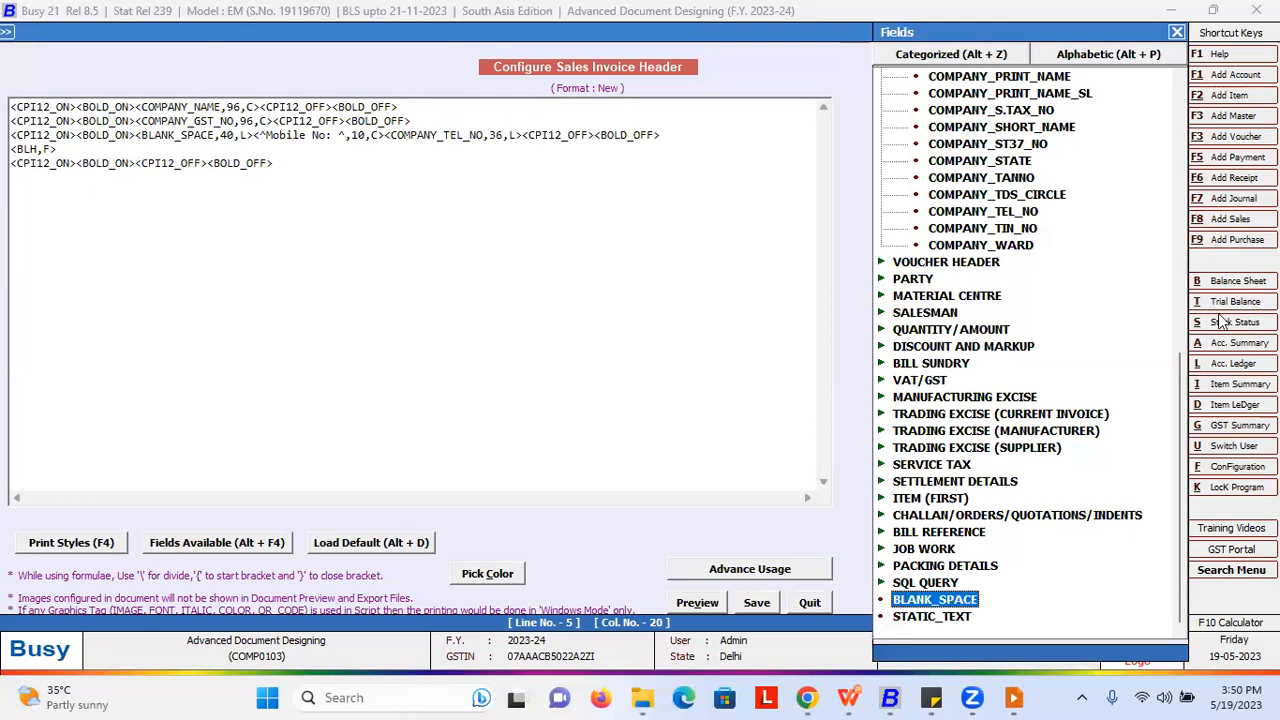
{"action": "scroll", "coordinate": [1177, 390], "scroll_direction": "up", "scroll_amount": 8}
{"action": "scroll", "coordinate": [1012, 600], "scroll_direction": "down", "scroll_amount": 8}
{"action": "double_click", "coordinate": [931, 616]}
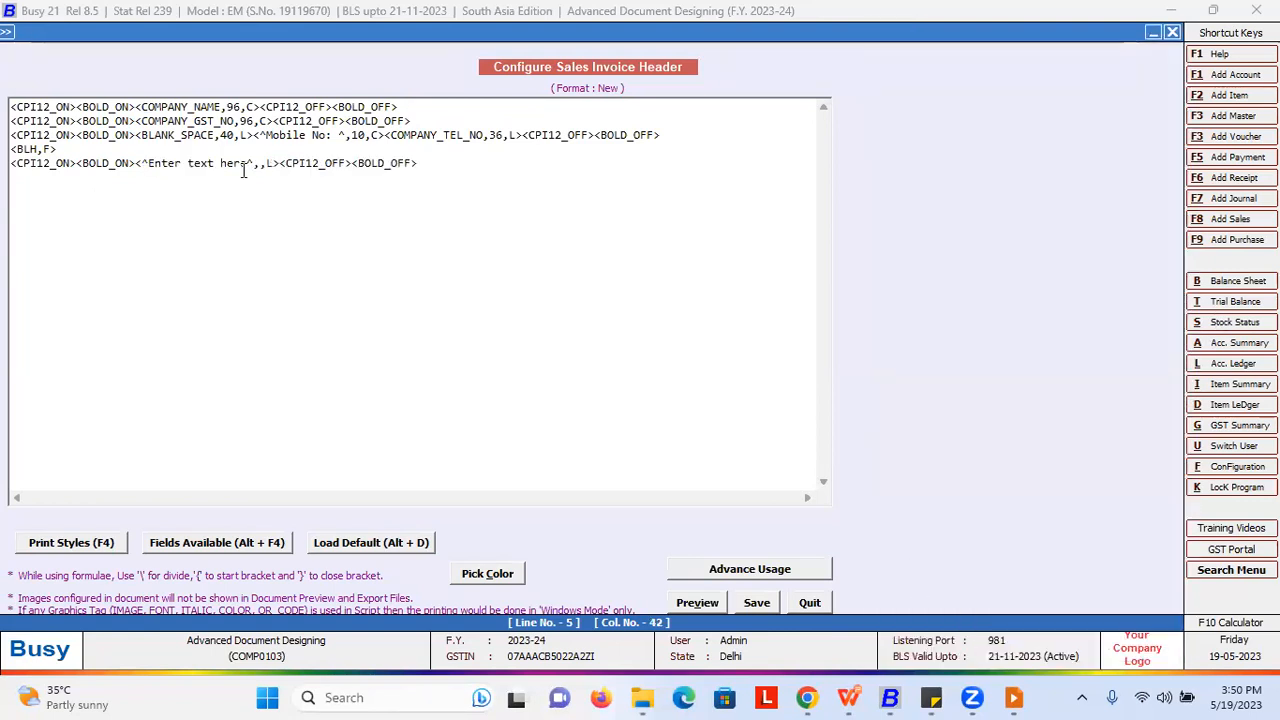
{"action": "left_click_drag", "start_coordinate": [248, 165], "coordinate": [140, 179]}
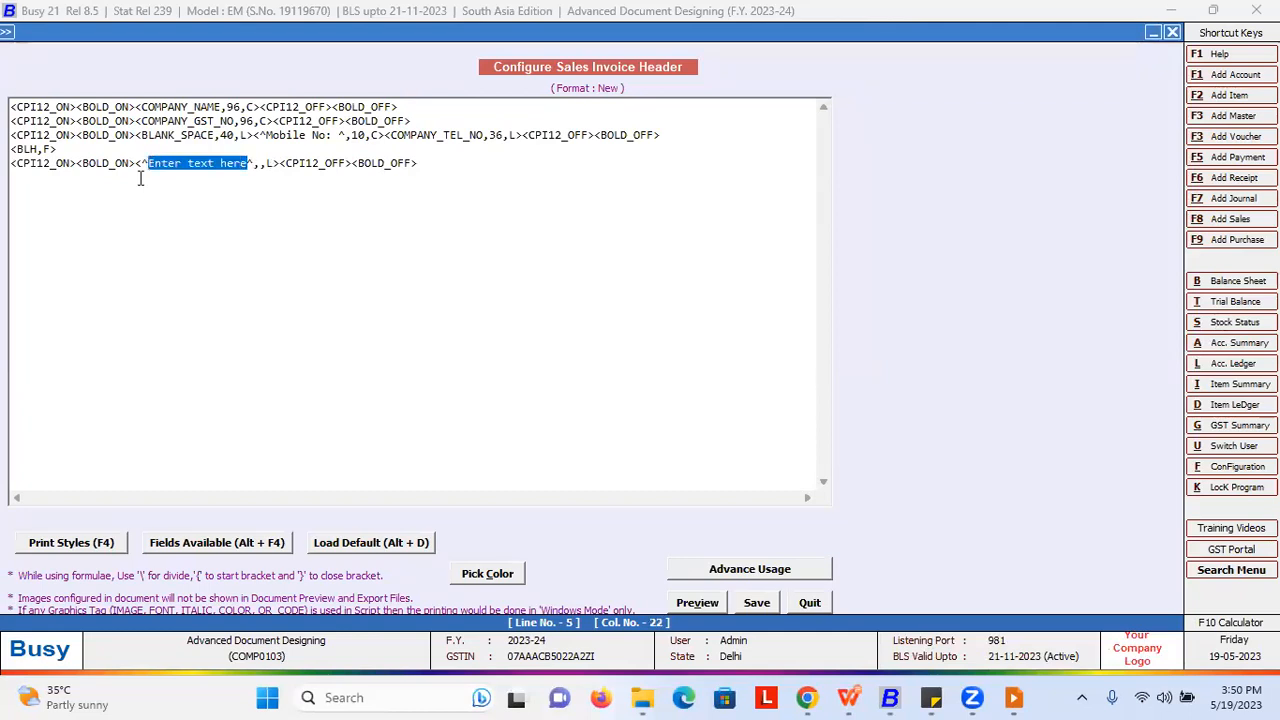
{"action": "type", "text": "Party Detail"}
{"action": "key", "text": "Right"}
{"action": "key", "text": "Right"}
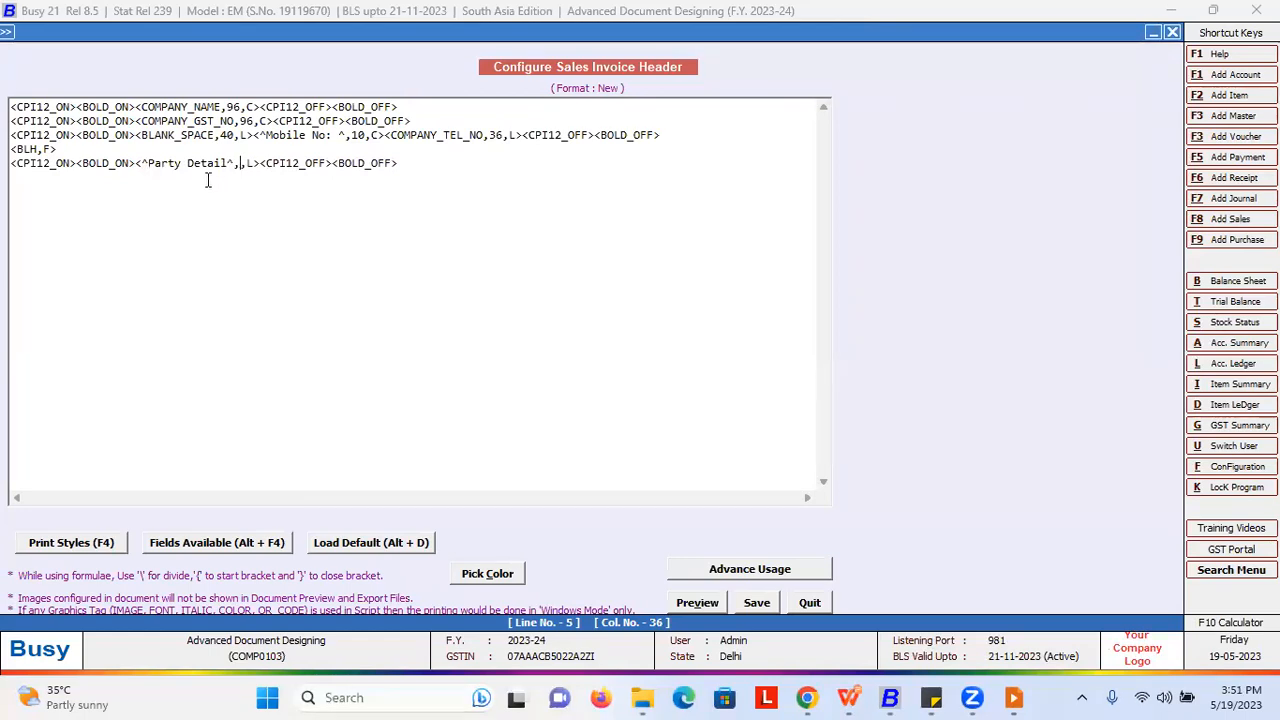
{"action": "type", "text": "96,"}
Step: Underline the "Party Detail" text by placing UL_ON before it and UL_OFF after it, and start a sixth line
{"action": "left_click", "coordinate": [138, 163]}
{"action": "key", "text": "Left"}
{"action": "key", "text": "F4"}
{"action": "key", "text": "u"}
{"action": "key", "text": "Return"}
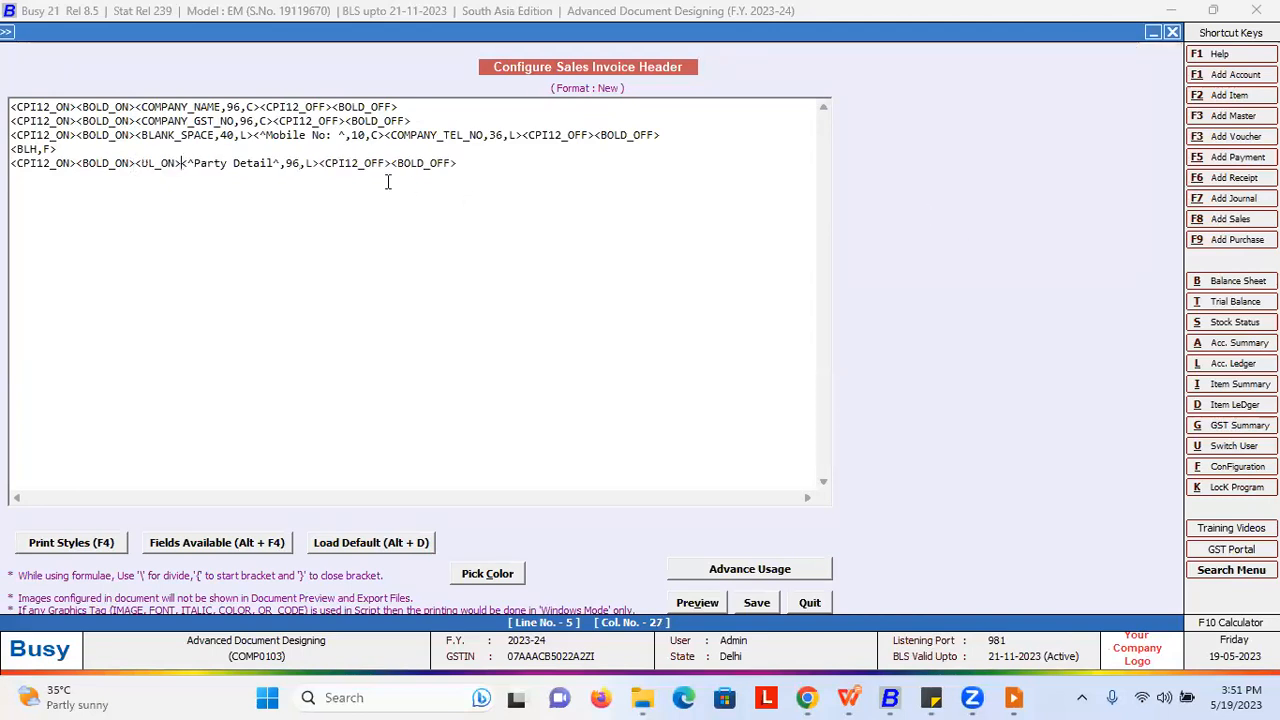
{"action": "key", "text": "F4"}
{"action": "key", "text": "Down"}
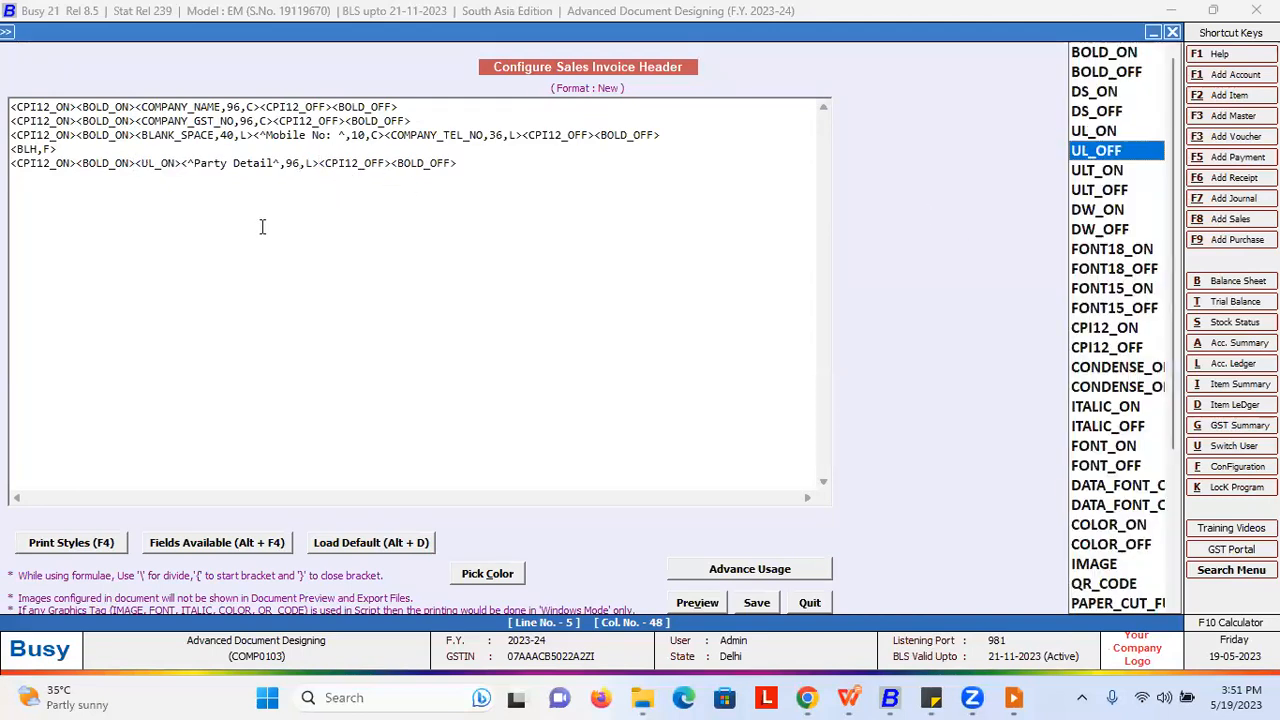
{"action": "key", "text": "Return"}
{"action": "key", "text": "Return"}
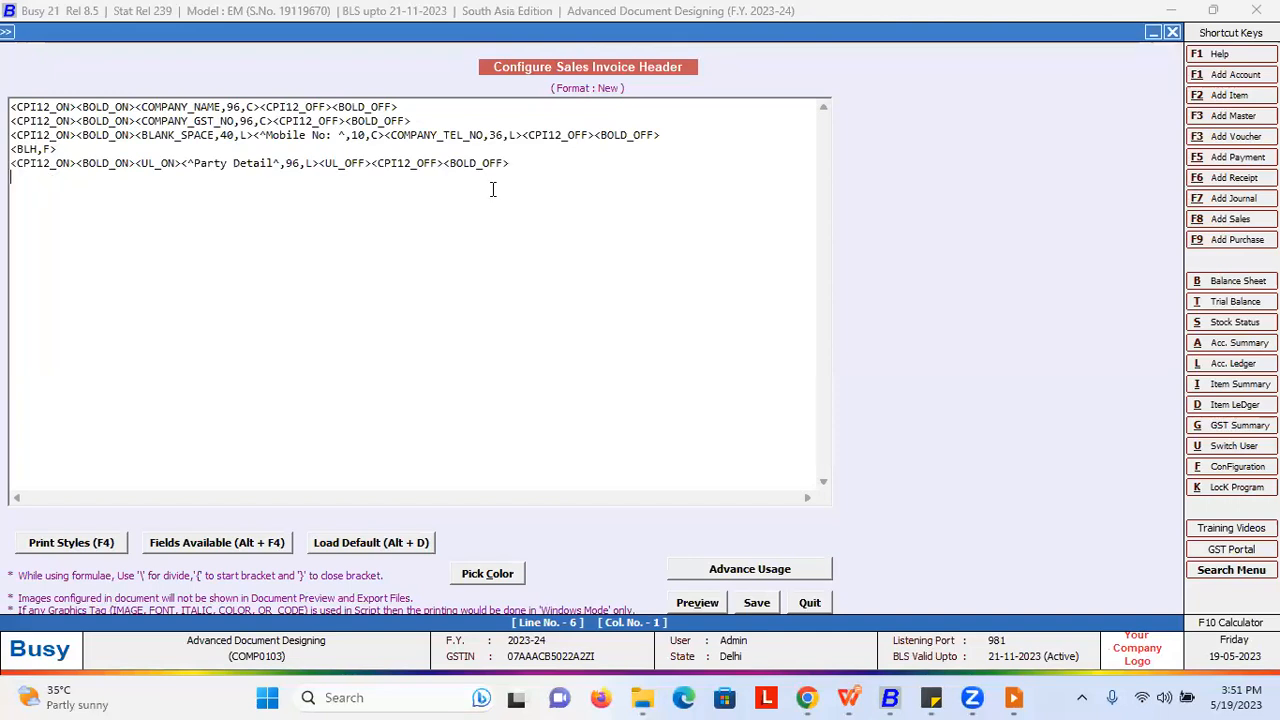
Step: Look up the BILLED_PARTY_NAME field in the alphabetic field list and leave the header editor without saving
{"action": "key", "text": "alt+F4"}
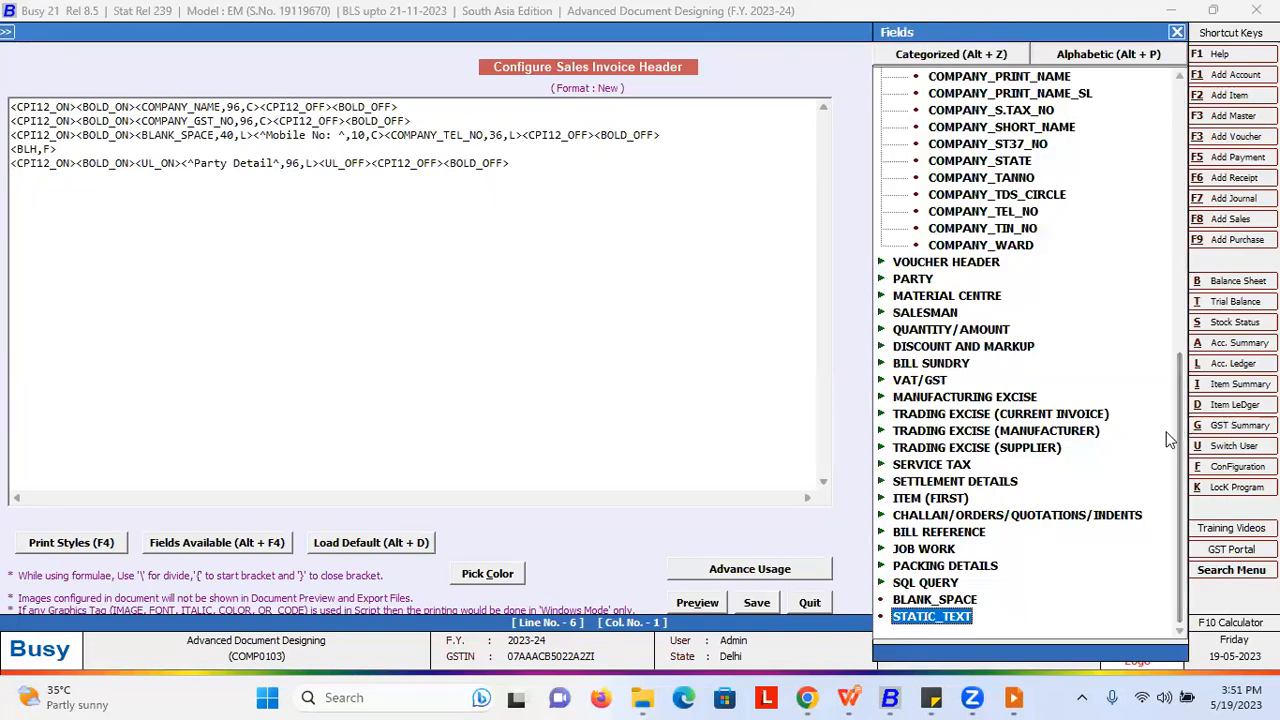
{"action": "left_click_drag", "start_coordinate": [1180, 436], "coordinate": [1180, 404]}
{"action": "left_click", "coordinate": [1056, 55]}
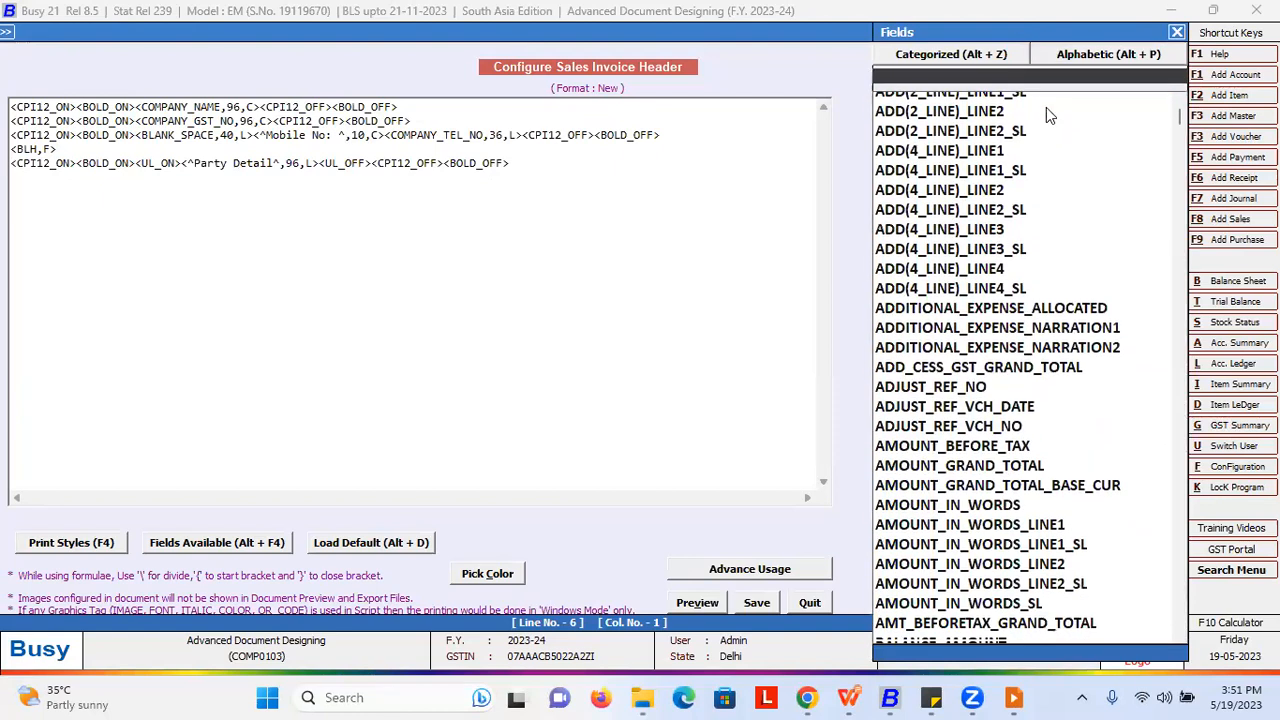
{"action": "type", "text": "bi"}
{"action": "left_click", "coordinate": [1046, 106]}
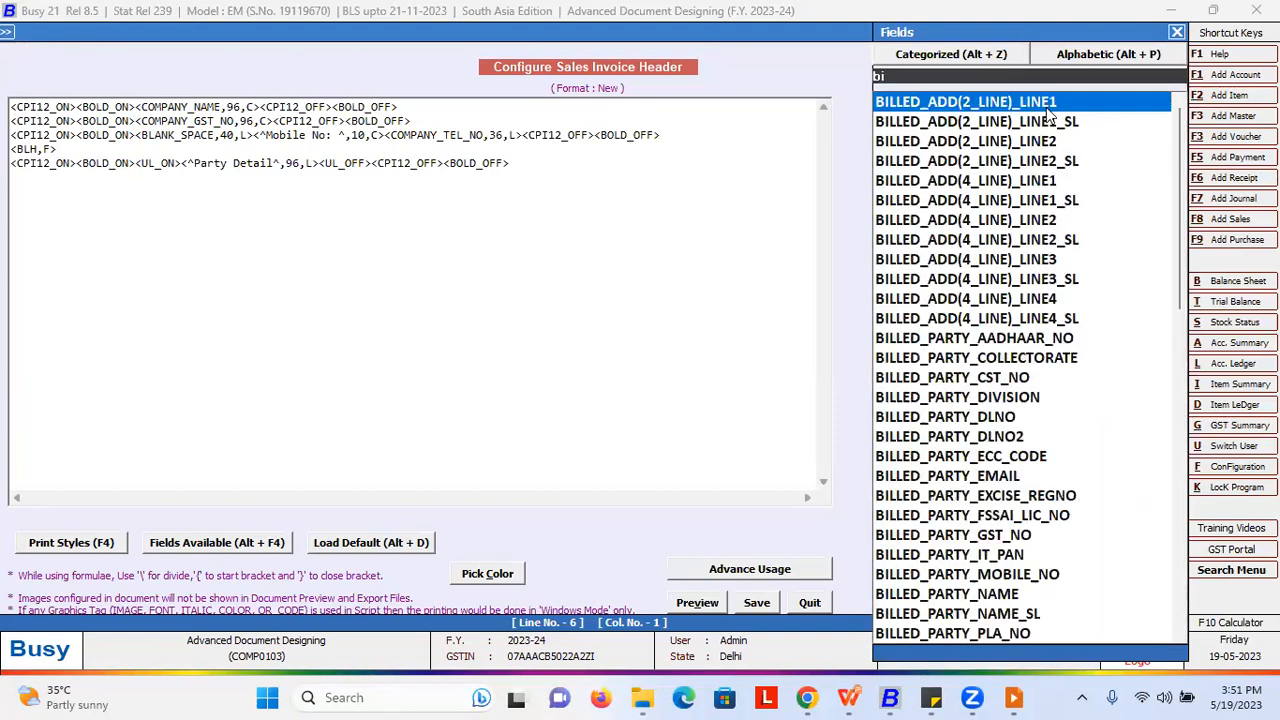
{"action": "left_click", "coordinate": [995, 595]}
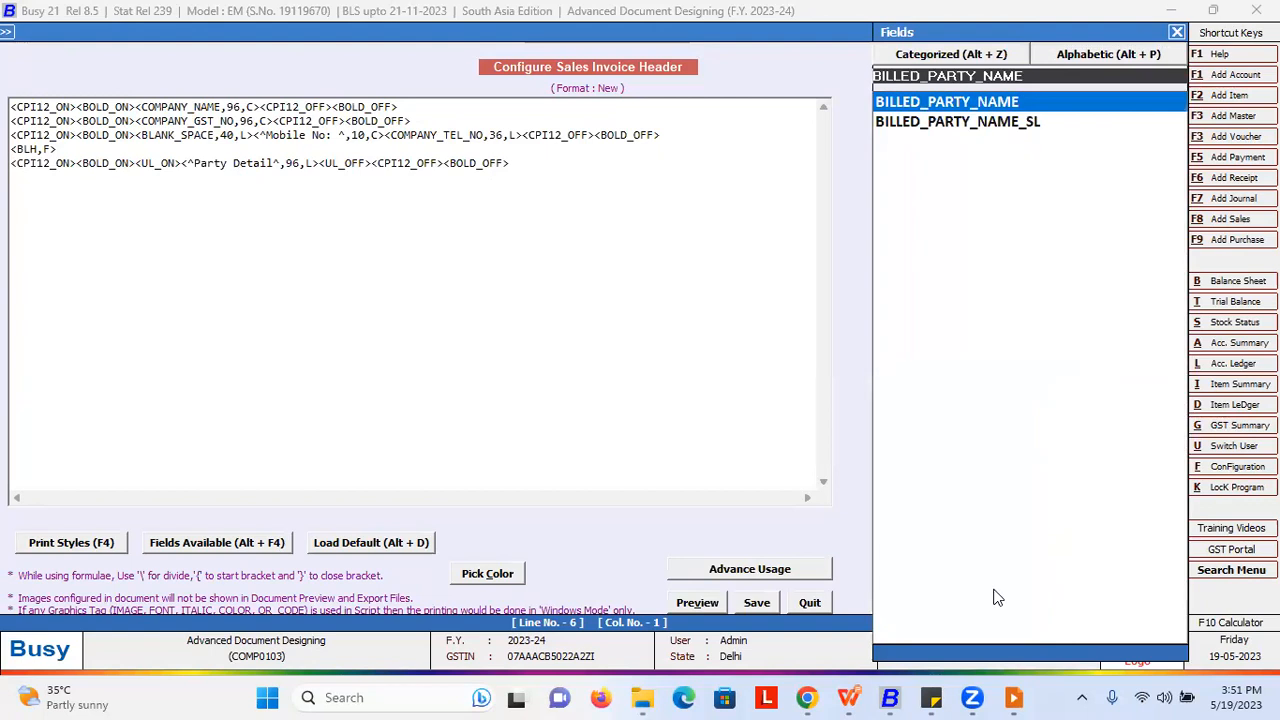
{"action": "key", "text": "Return"}
{"action": "key", "text": "Escape"}
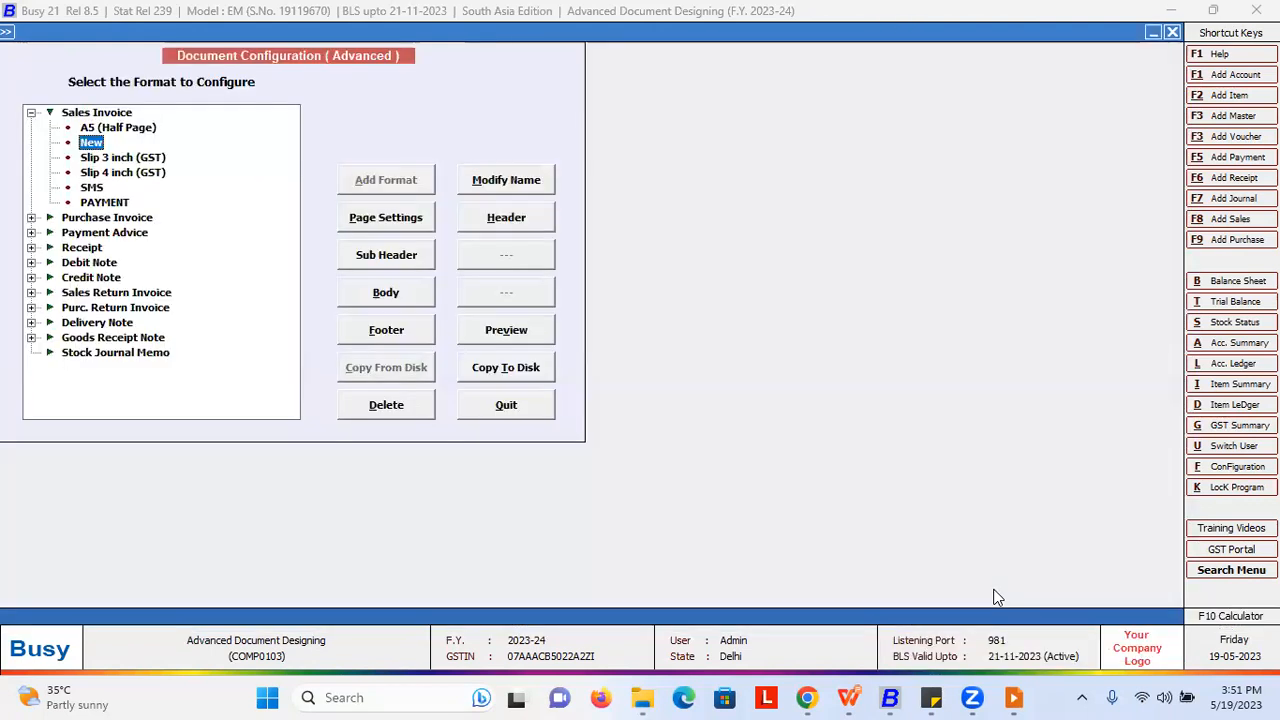
Step: Reopen the header of the New sales invoice format and load the default script for the LOCAL GST type
{"action": "left_click", "coordinate": [491, 221]}
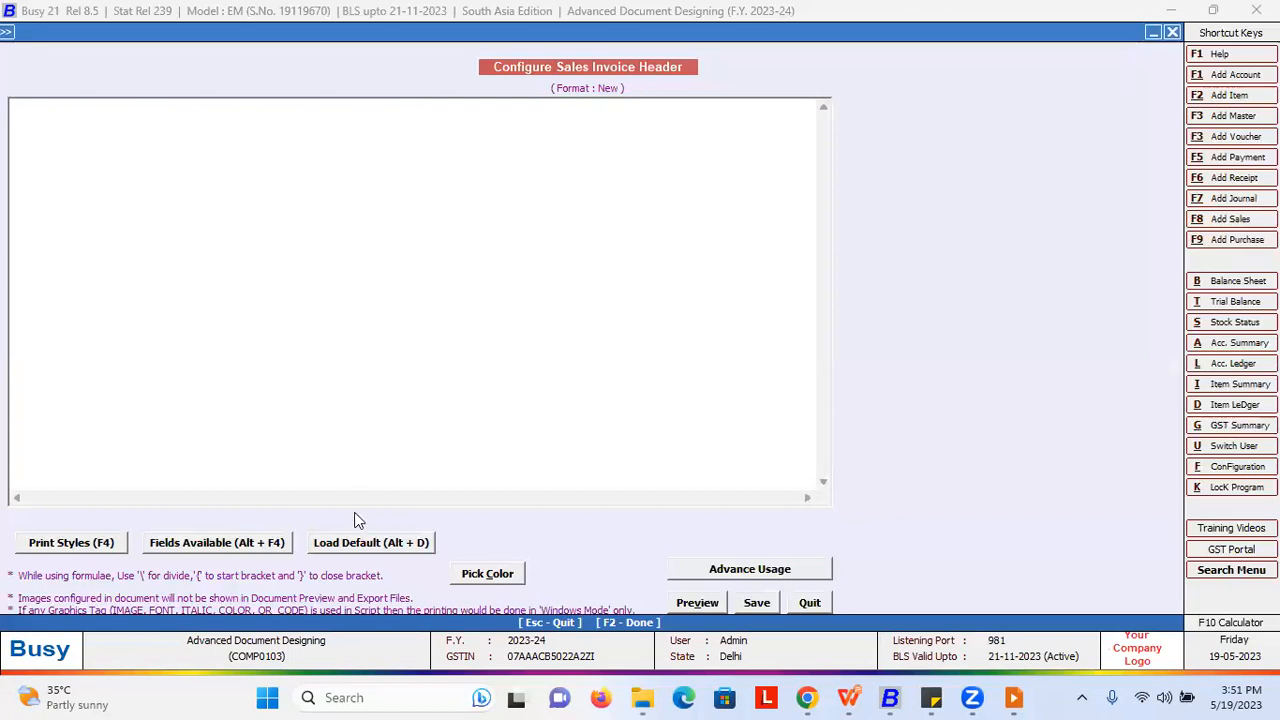
{"action": "left_click", "coordinate": [378, 549]}
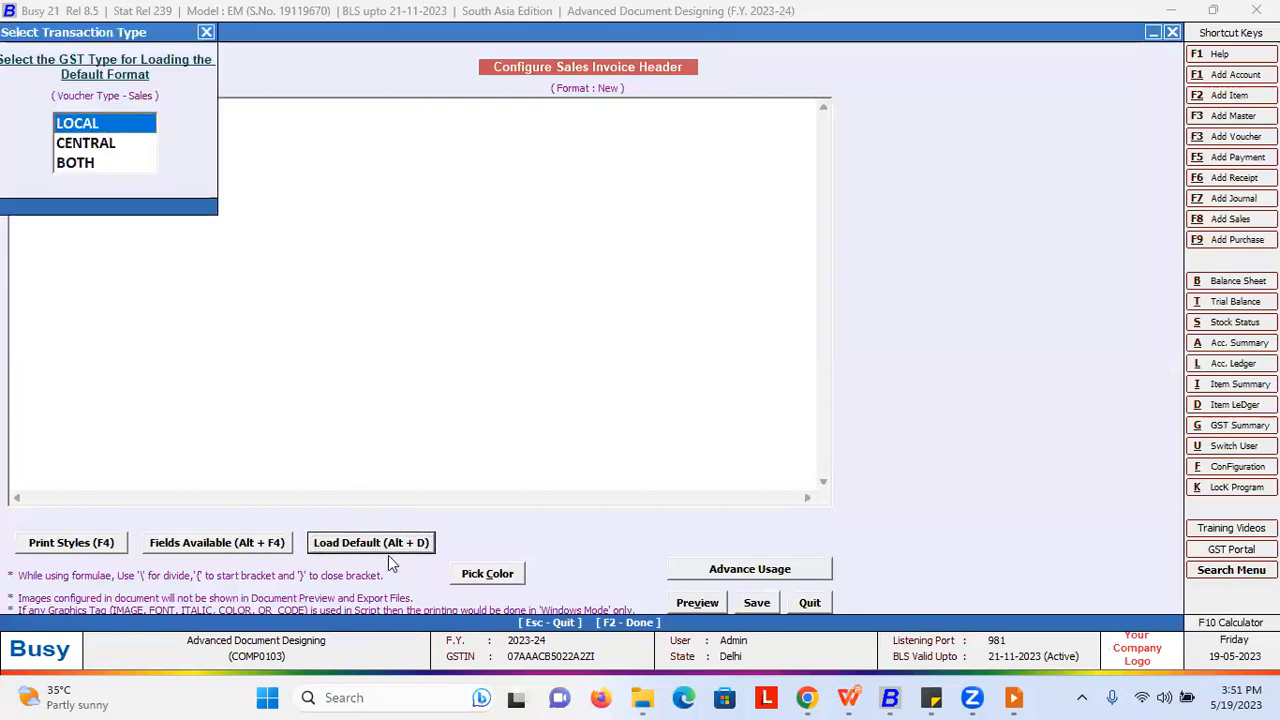
{"action": "key", "text": "Return"}
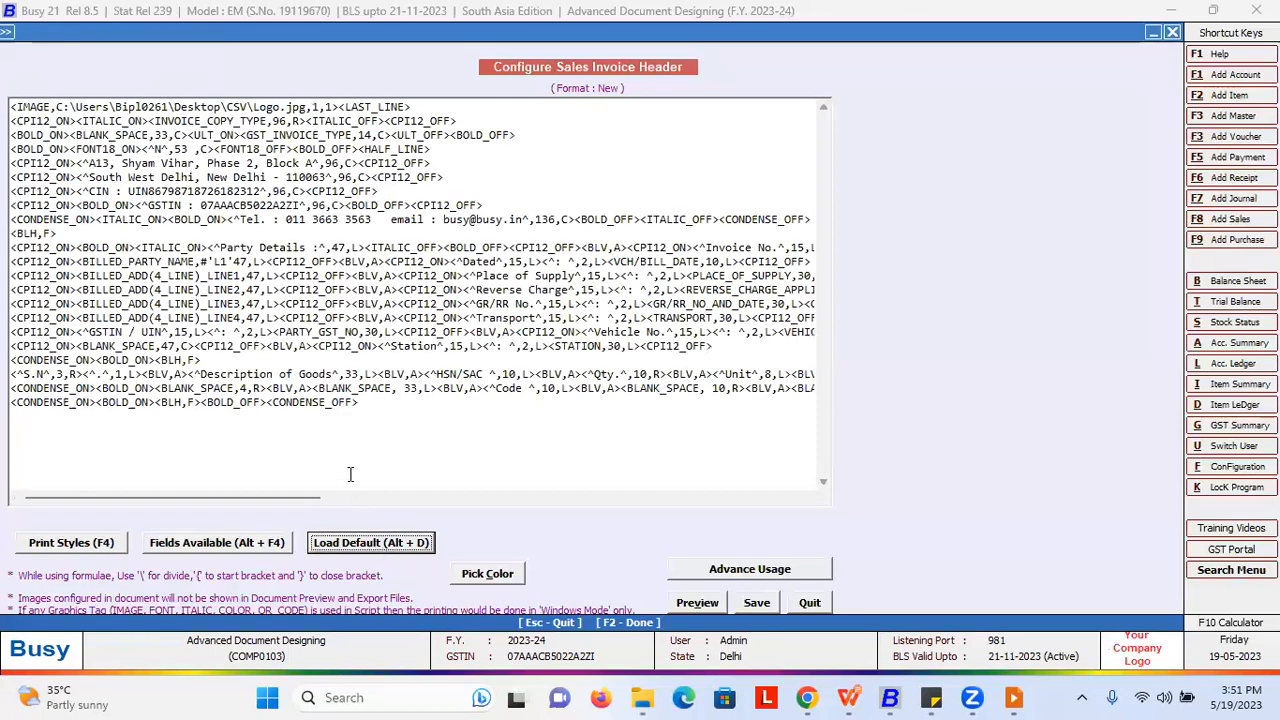
Step: Cut the script lines from <BLH,F> to the end, preview the remaining company block, and paste the lines back
{"action": "left_click_drag", "start_coordinate": [358, 402], "coordinate": [8, 236]}
{"action": "key", "text": "ctrl+c"}
{"action": "key", "text": "Delete"}
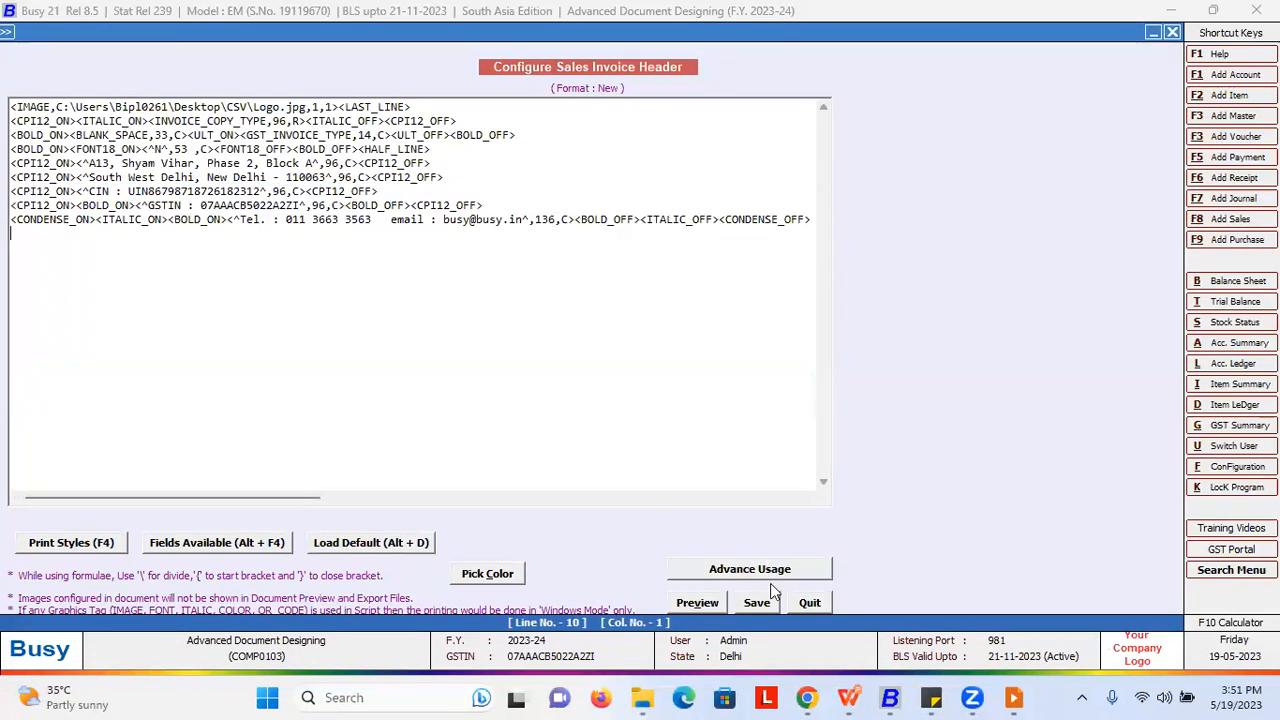
{"action": "left_click", "coordinate": [697, 603]}
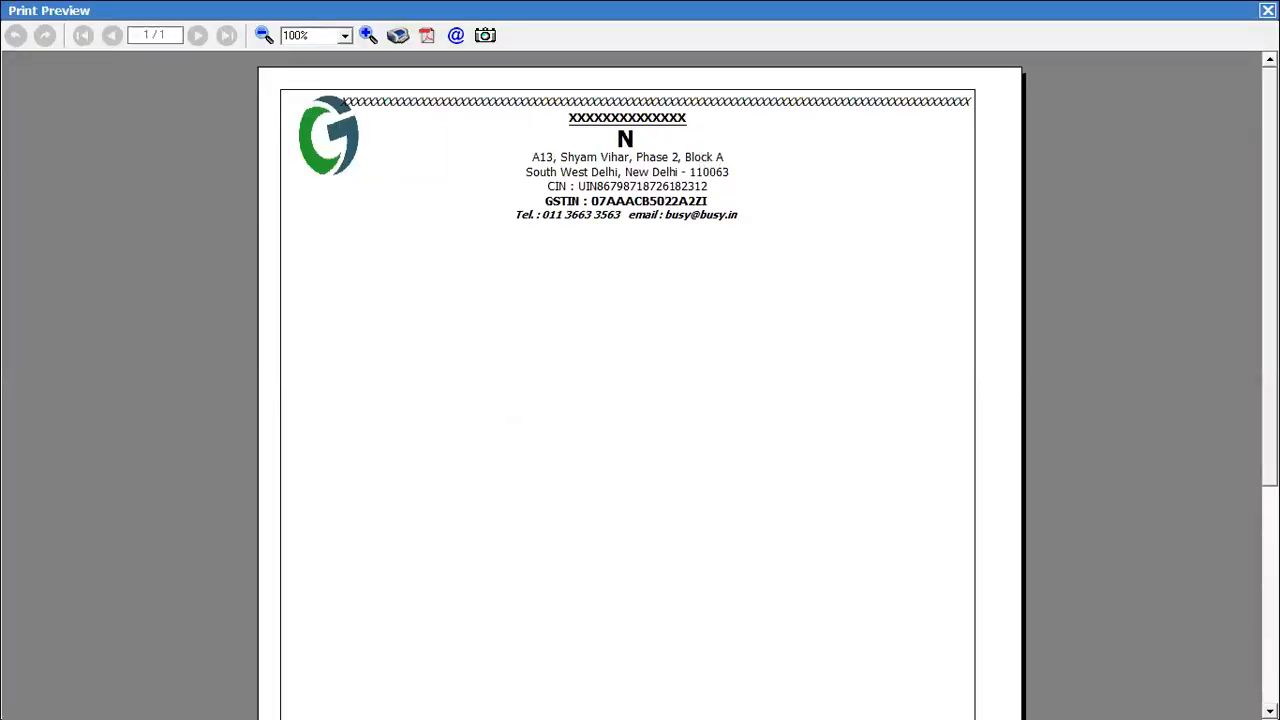
{"action": "key", "text": "Escape"}
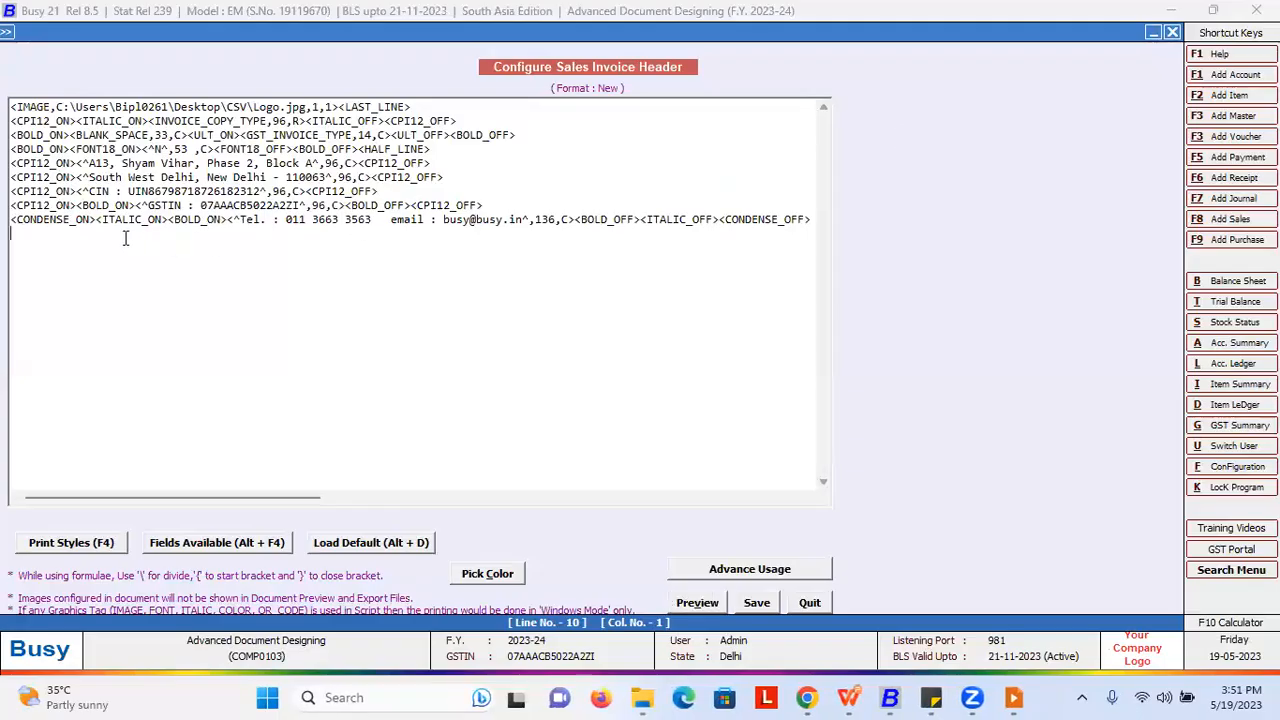
{"action": "key", "text": "ctrl+v"}
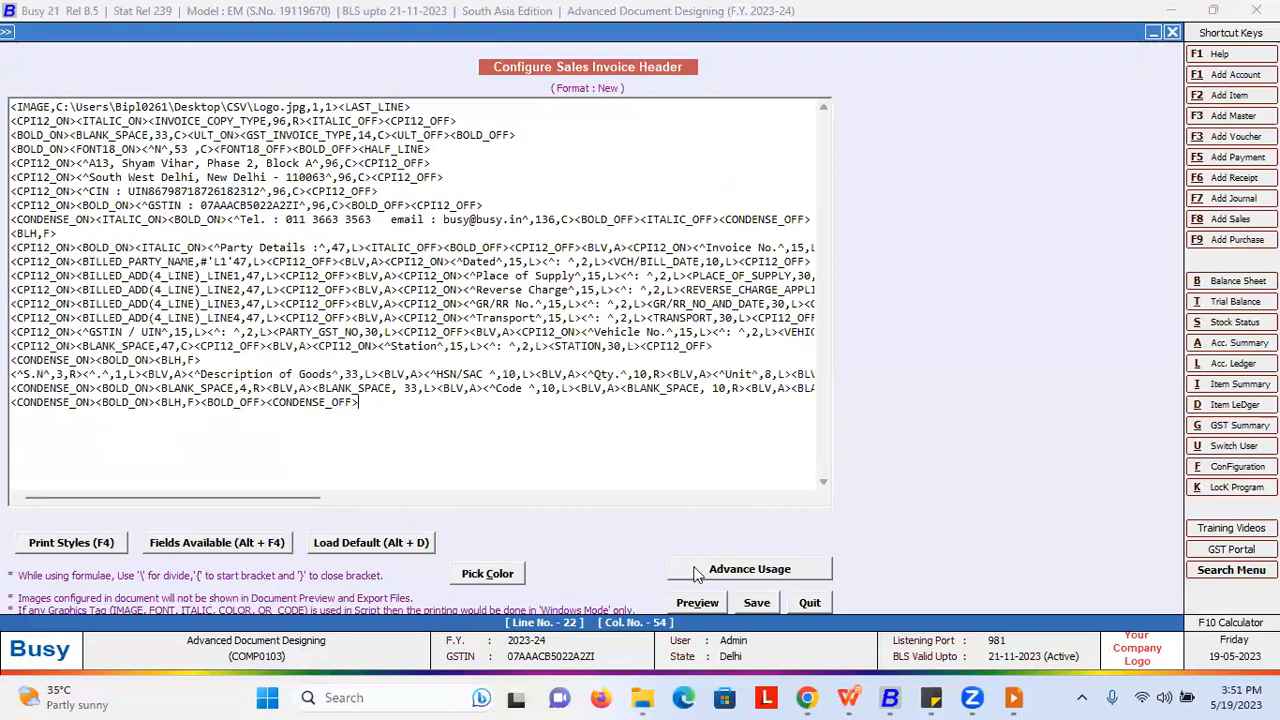
Step: Save the header script and preview the complete New sales invoice format
{"action": "left_click", "coordinate": [757, 604]}
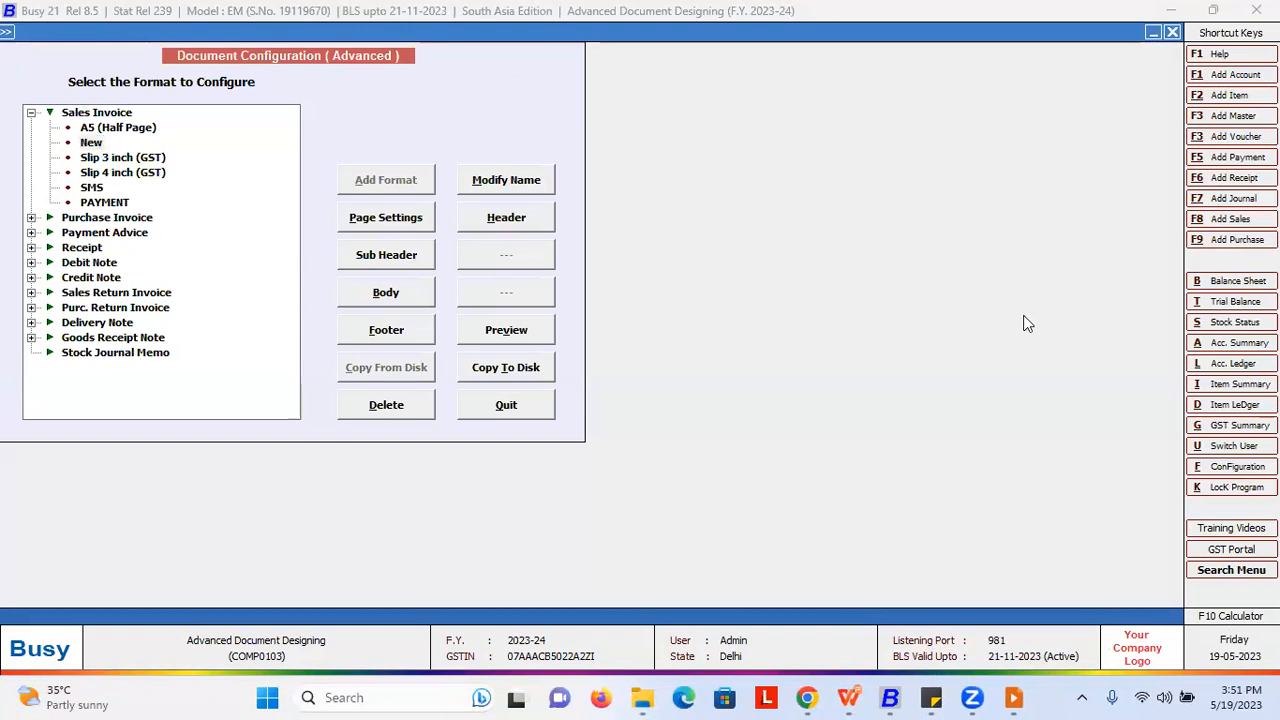
{"action": "left_click", "coordinate": [506, 331]}
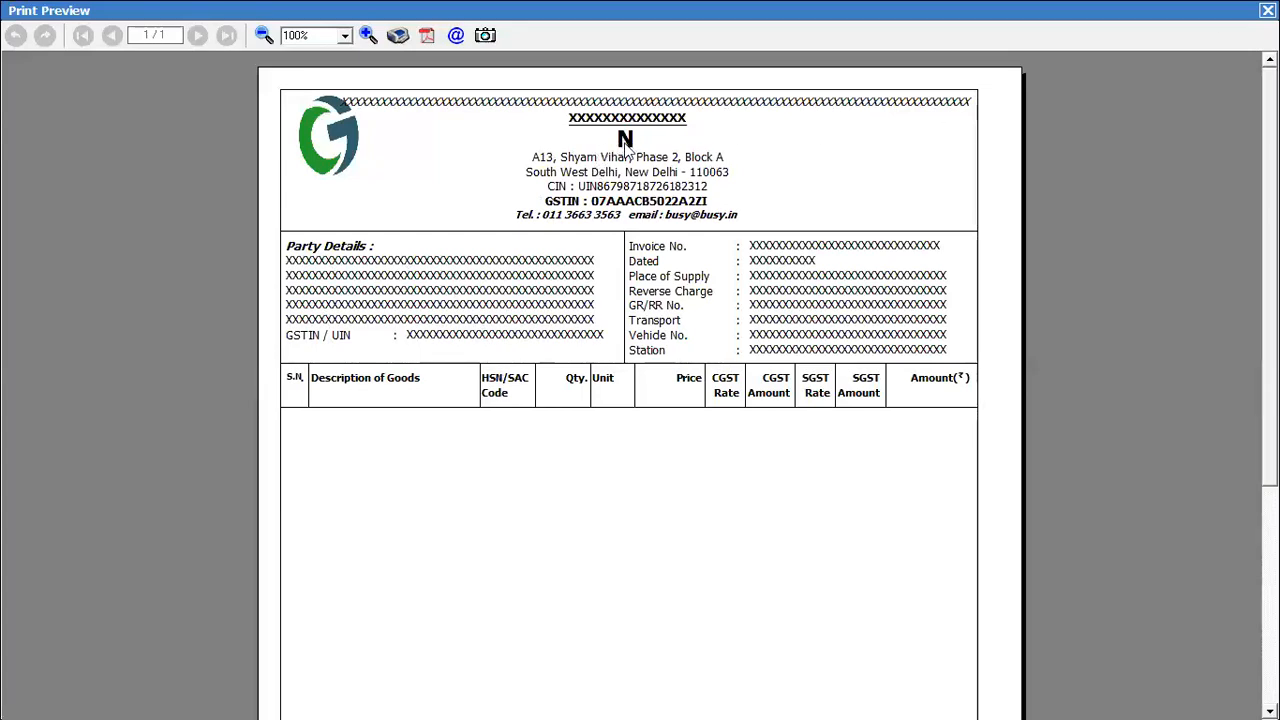
{"action": "key", "text": "Escape"}
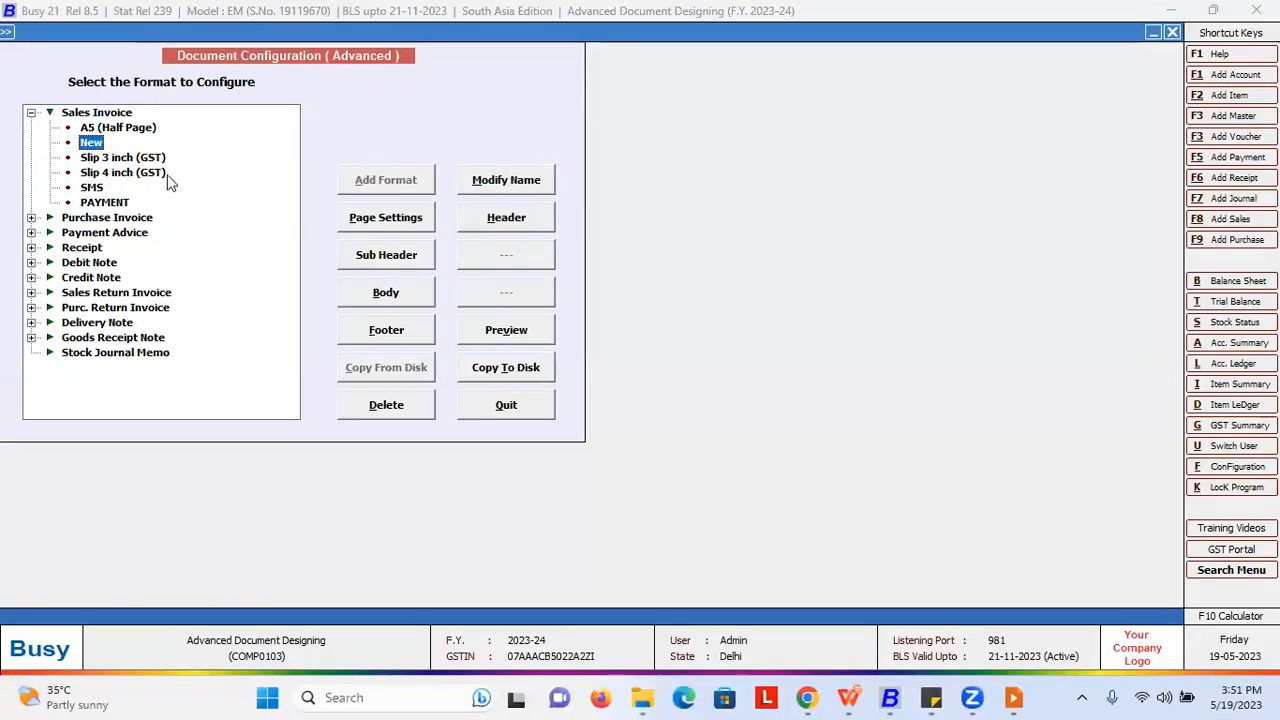
Step: Reopen the New format's header and replace the static company name "N" on the fourth line with "Test Company"
{"action": "left_click", "coordinate": [497, 218]}
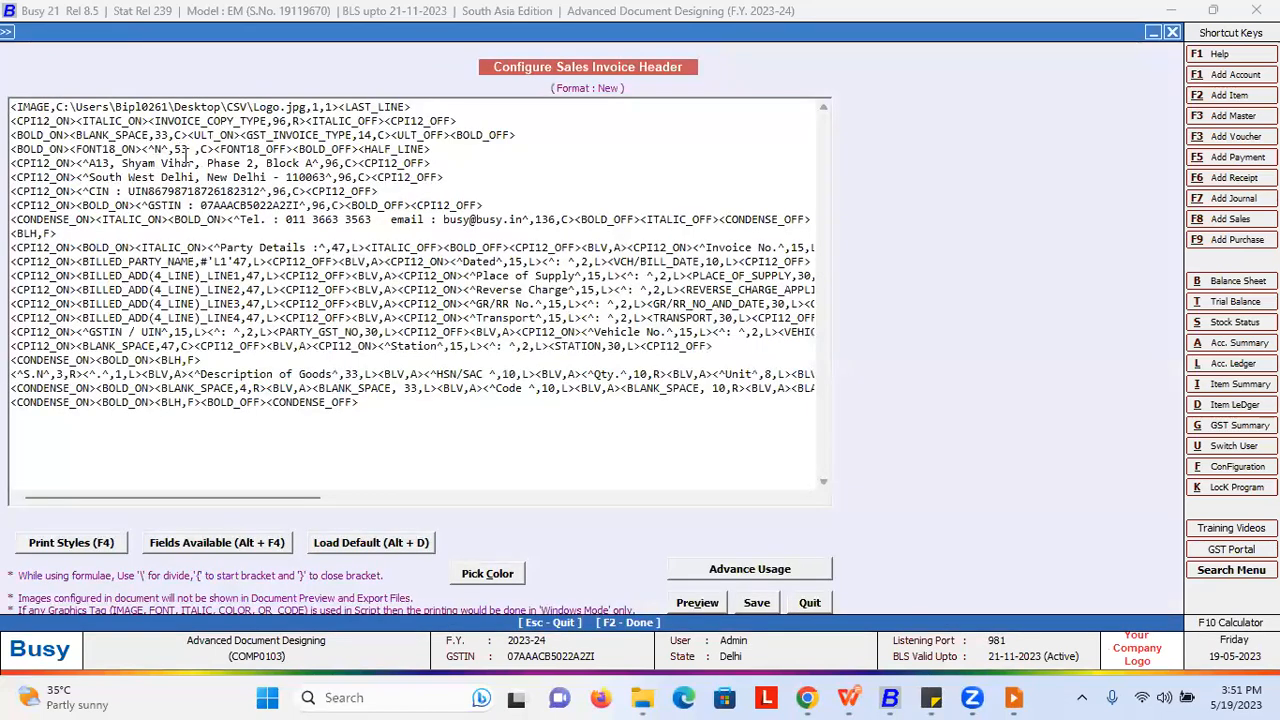
{"action": "left_click", "coordinate": [158, 150]}
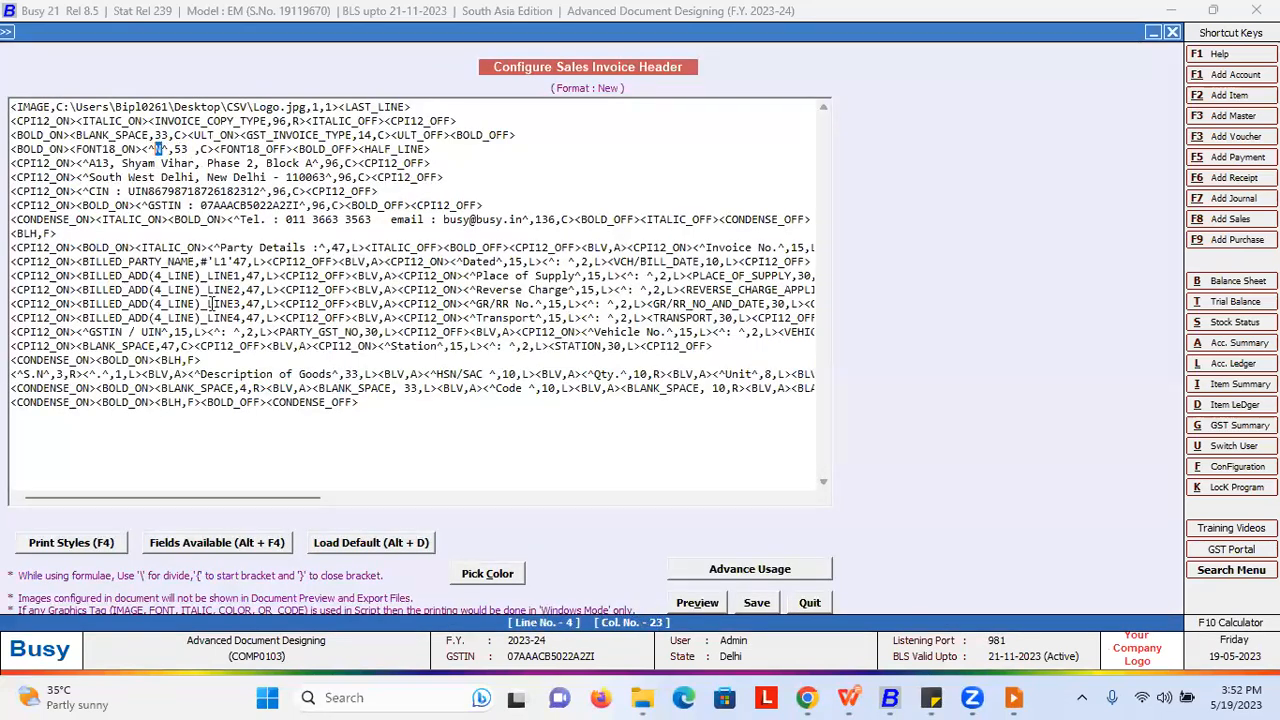
{"action": "type", "text": "Test Company"}
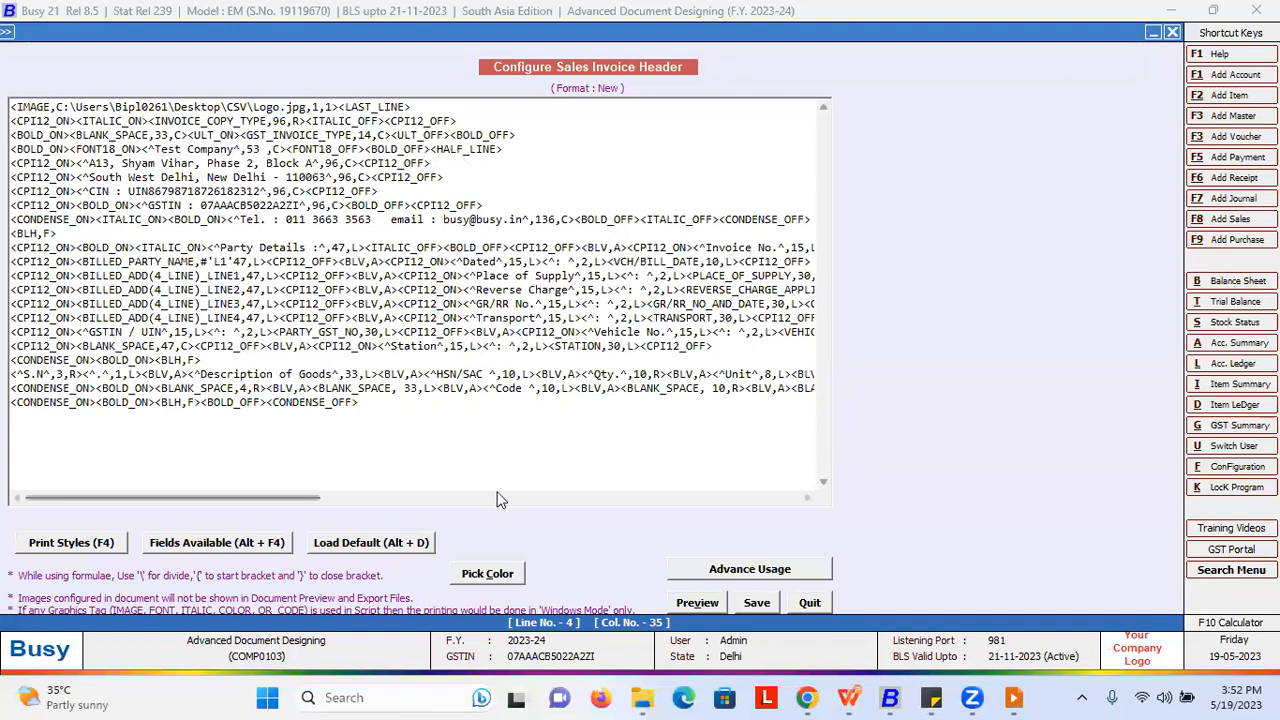
Step: Preview the sales invoice header with the new company name, close the preview, and save the header script
{"action": "key", "text": "alt+v"}
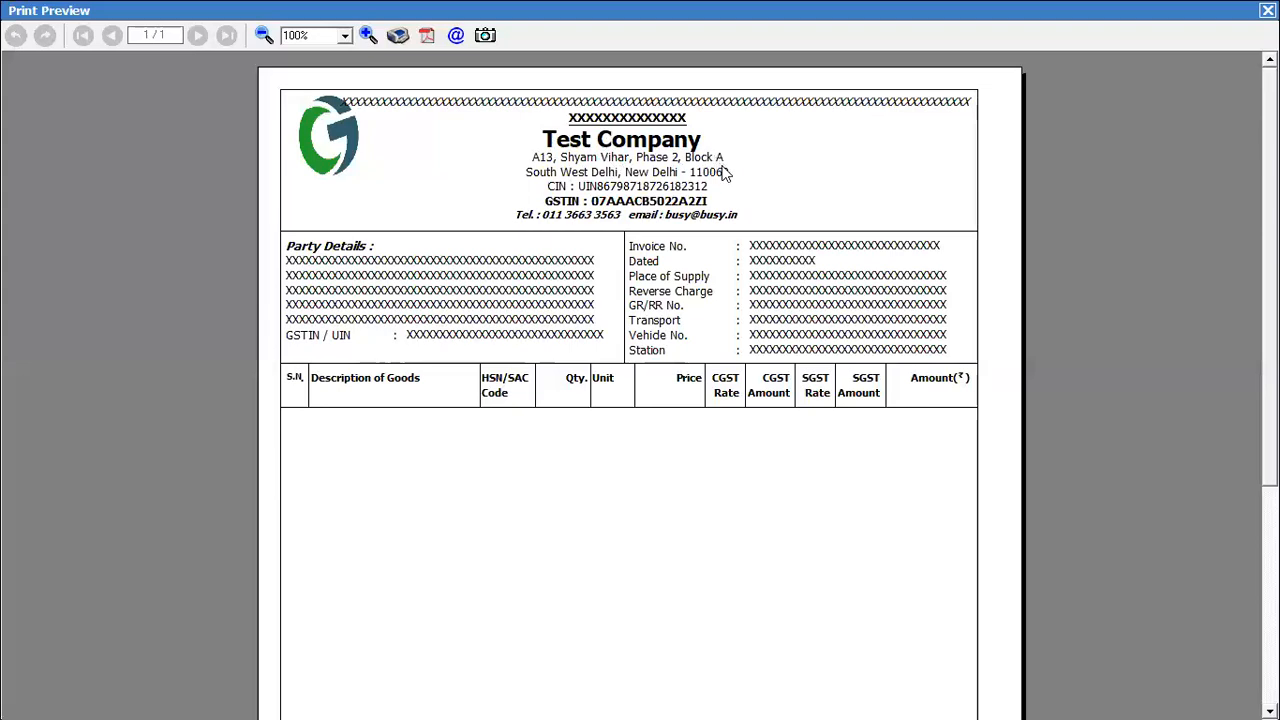
{"action": "scroll", "coordinate": [640, 390], "scroll_direction": "down", "scroll_amount": 1}
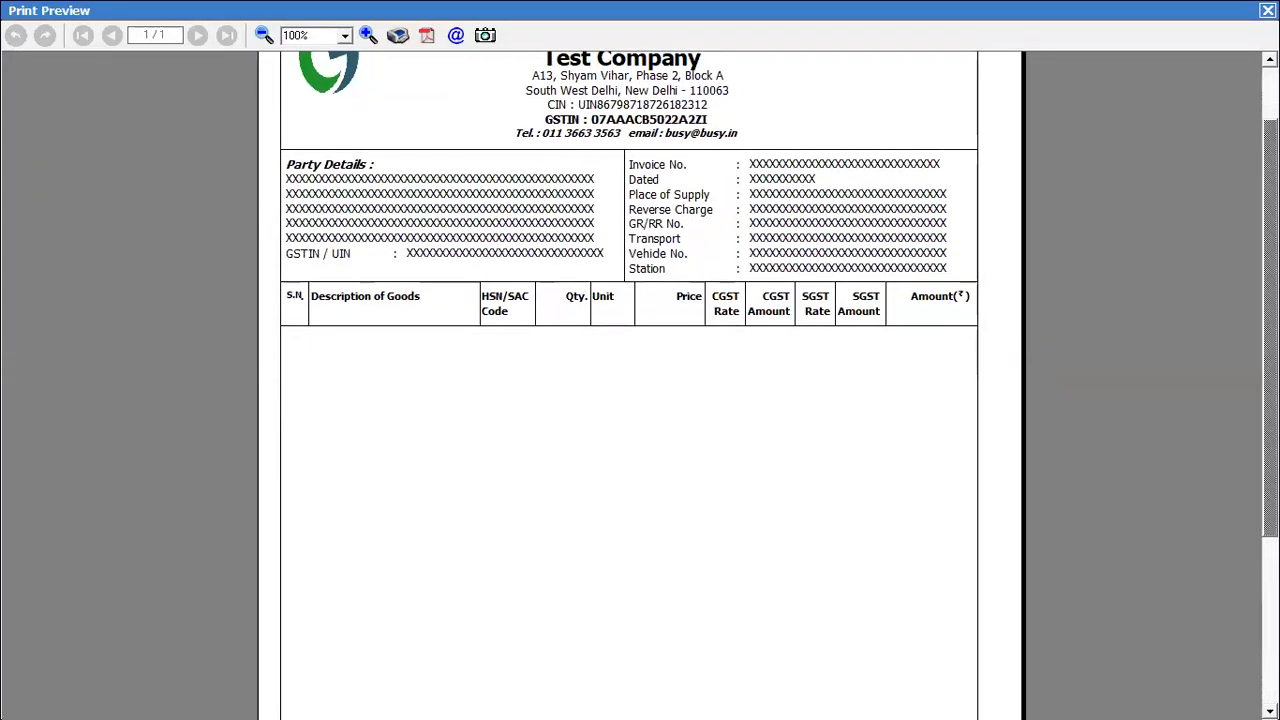
{"action": "key", "text": "Escape"}
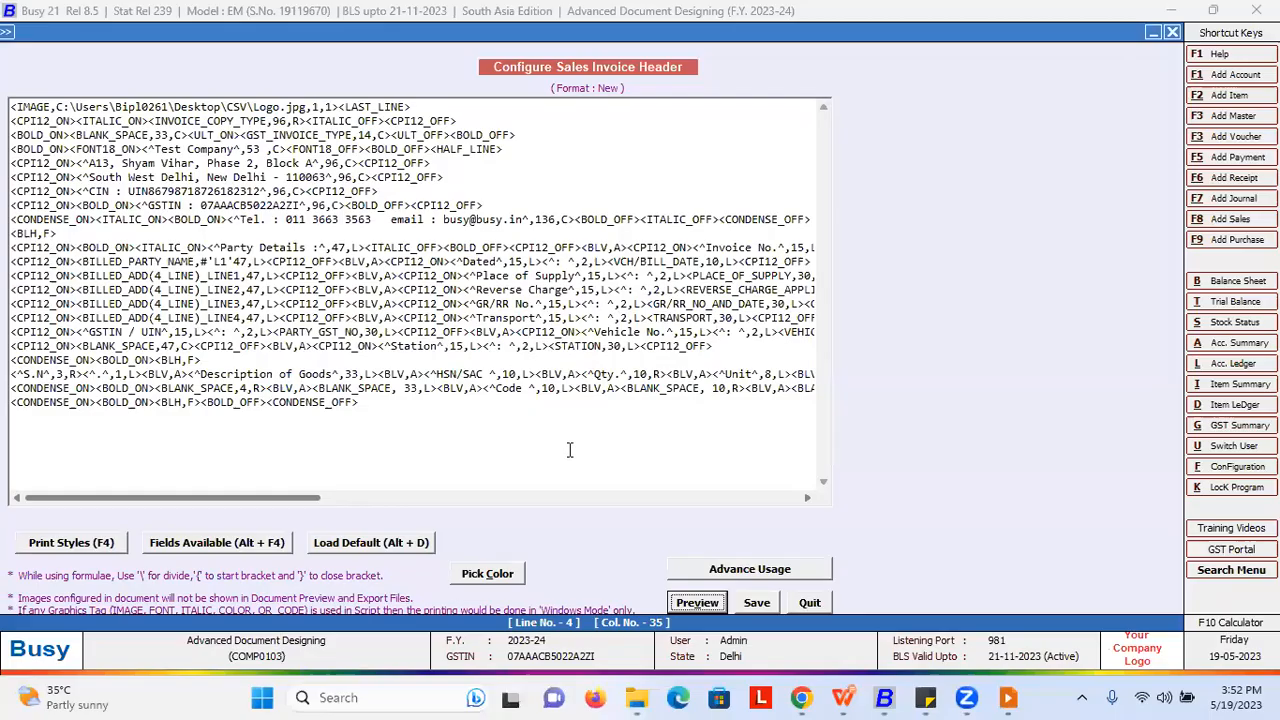
{"action": "left_click", "coordinate": [744, 600]}
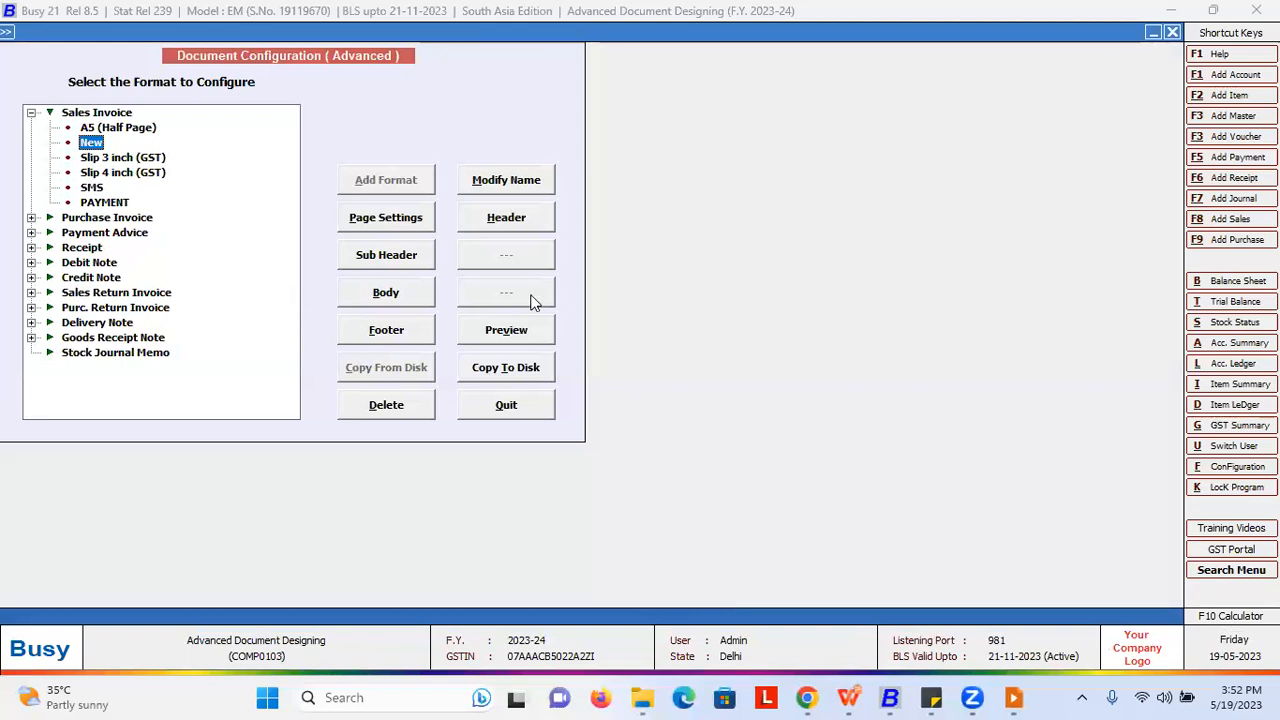
Step: Load the default body script of the New format for the LOCAL GST type and save it
{"action": "left_click", "coordinate": [406, 302]}
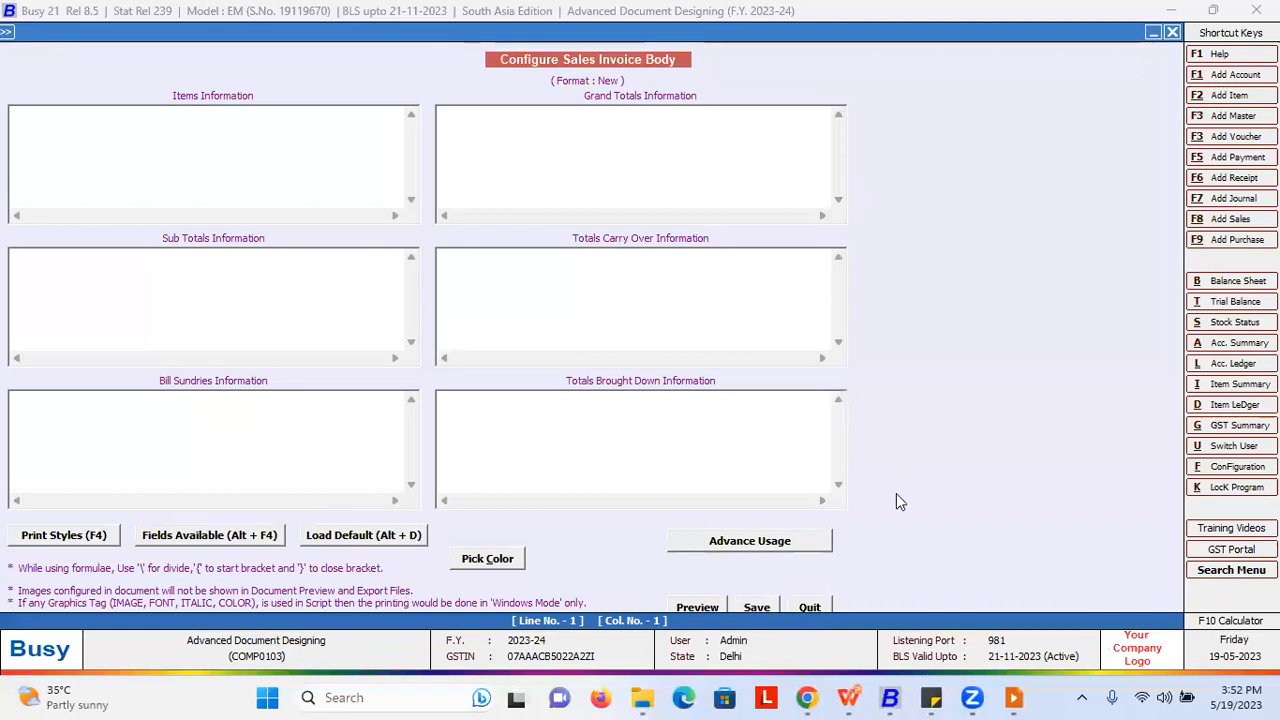
{"action": "left_click", "coordinate": [399, 540]}
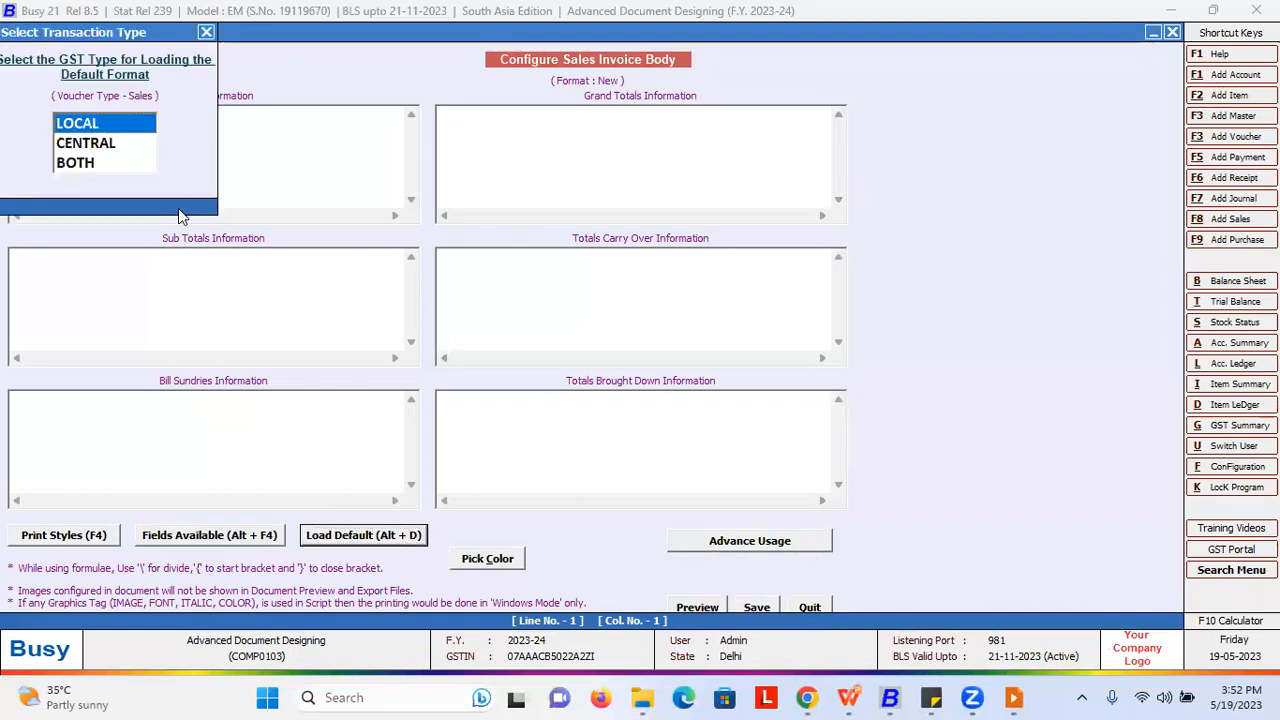
{"action": "key", "text": "Return"}
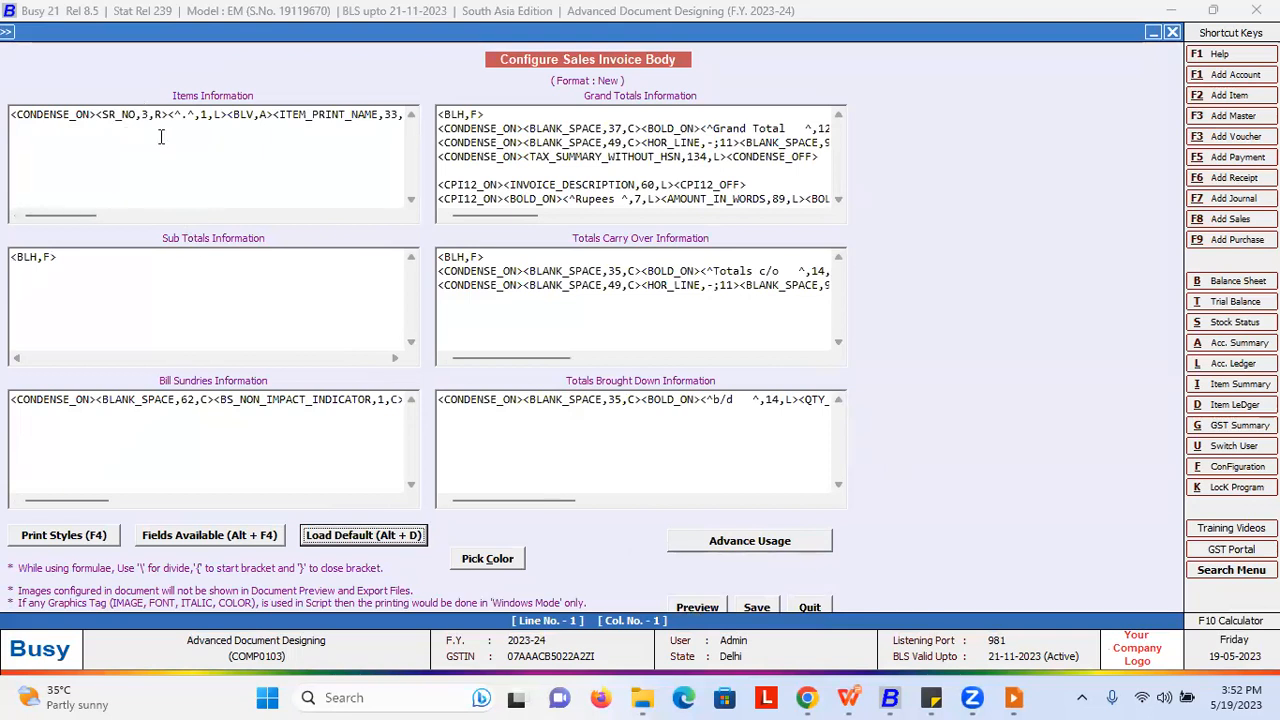
{"action": "left_click_drag", "start_coordinate": [58, 216], "coordinate": [194, 200]}
{"action": "left_click", "coordinate": [763, 606]}
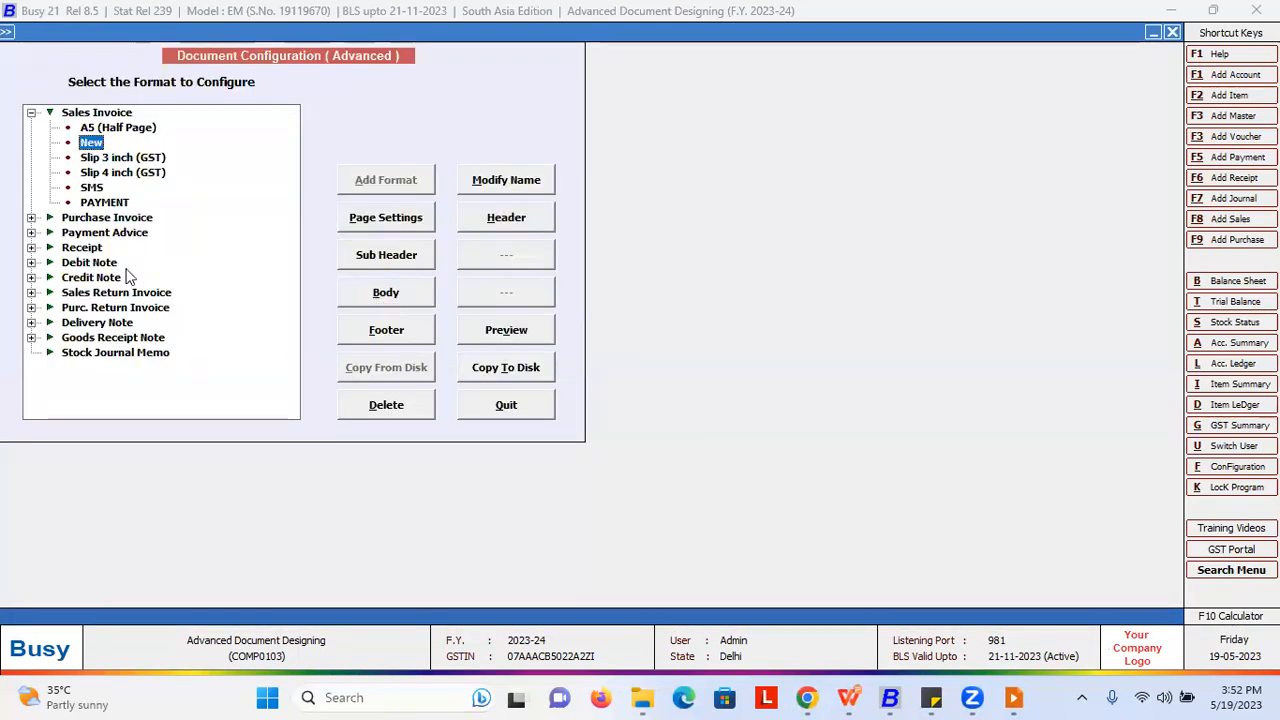
Step: Load the default footer script of the New format for the LOCAL GST type and save it
{"action": "left_click", "coordinate": [393, 337]}
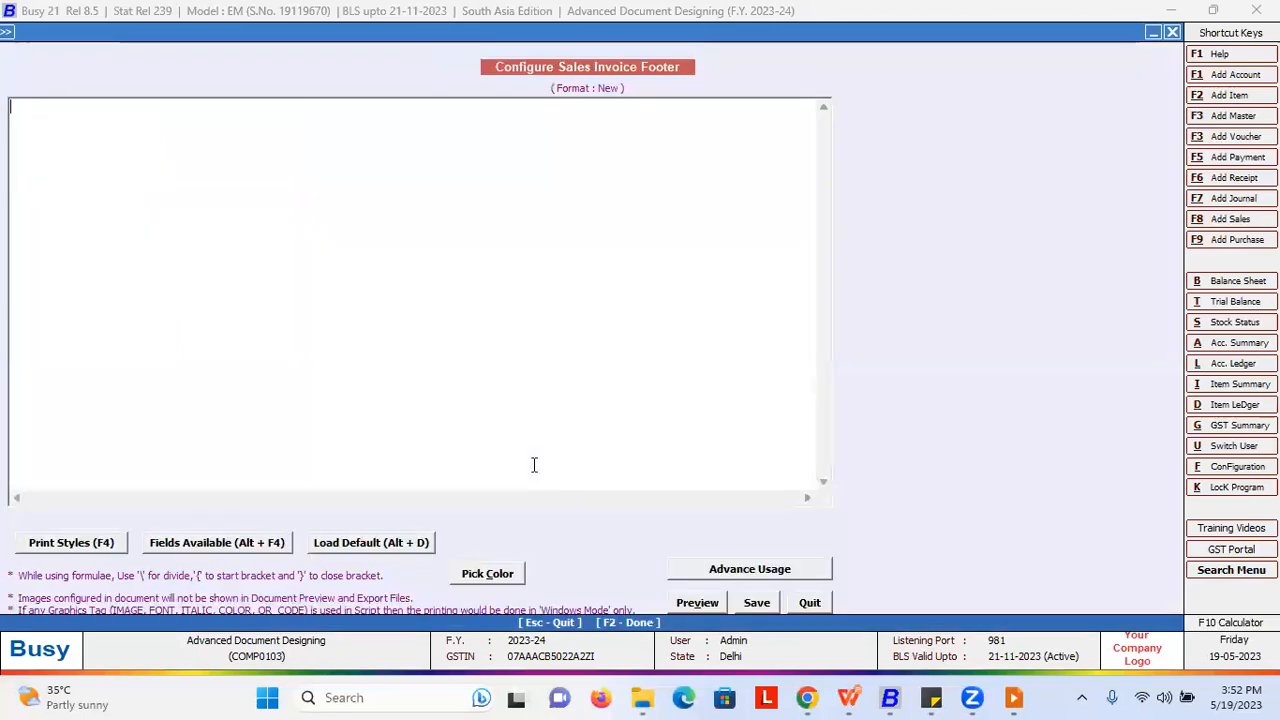
{"action": "left_click", "coordinate": [412, 548]}
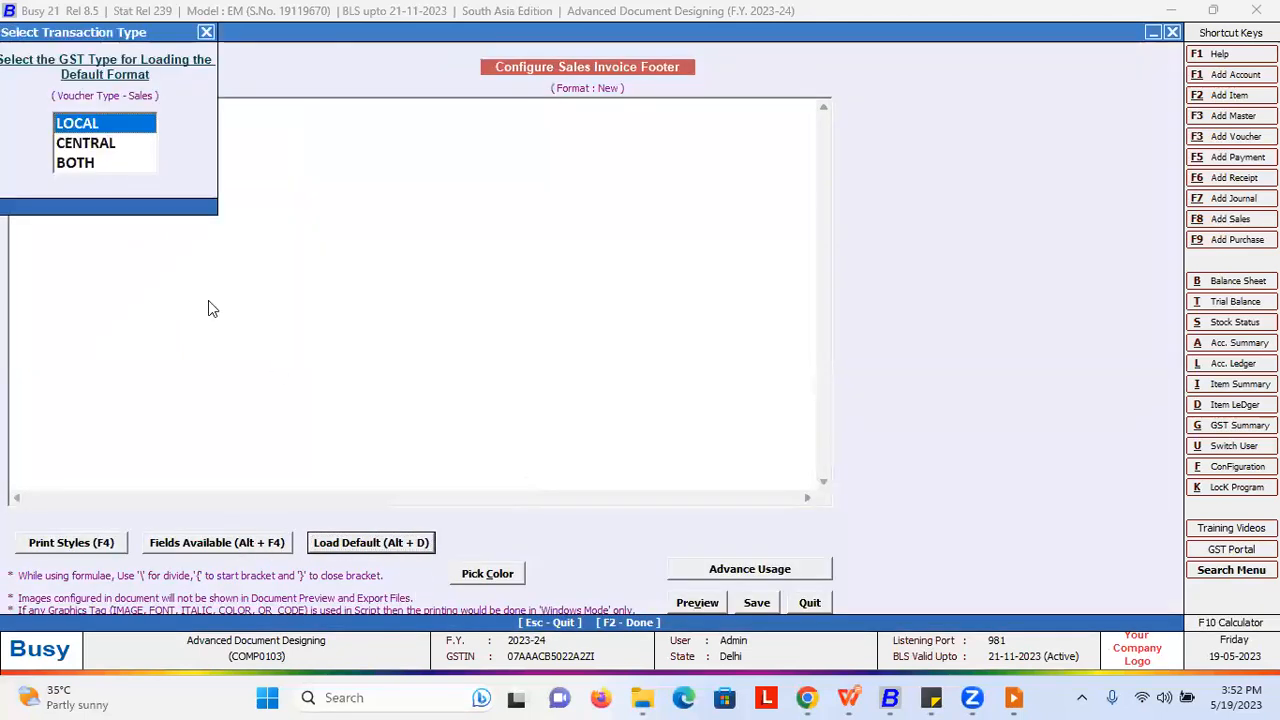
{"action": "key", "text": "Return"}
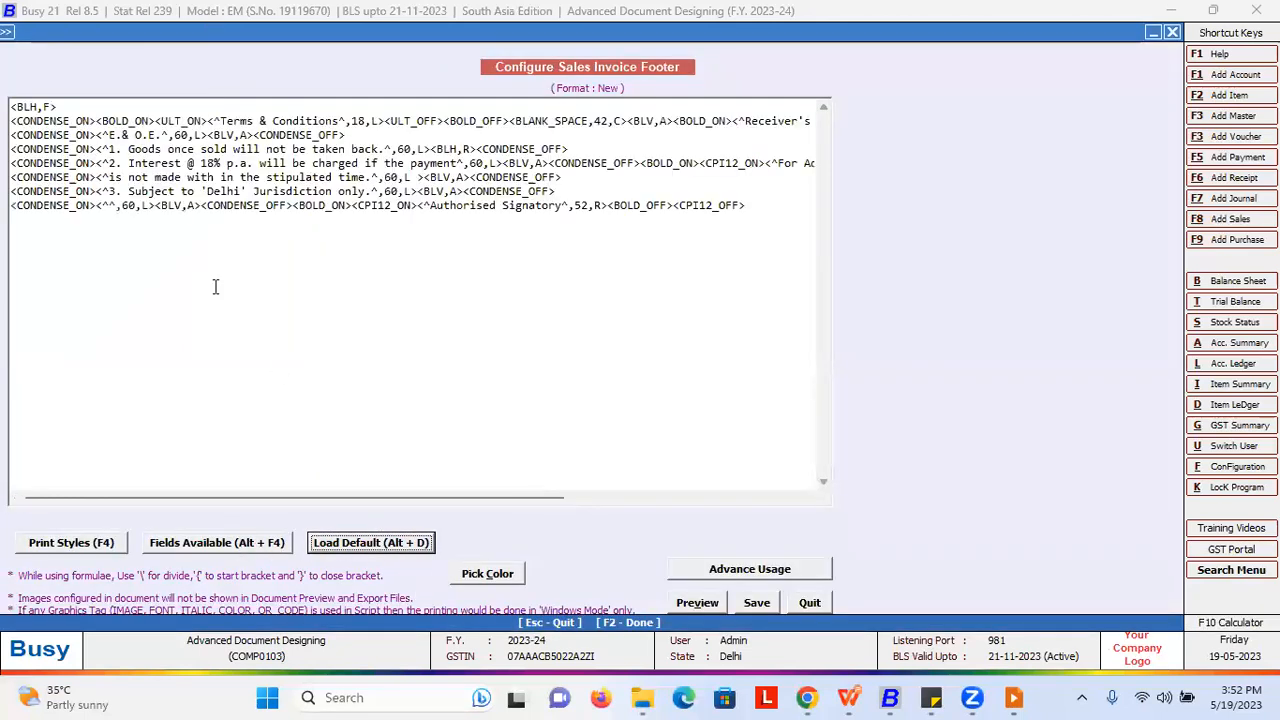
{"action": "left_click", "coordinate": [750, 604]}
Step: Preview the complete New sales invoice format with its header, body and footer, and close the preview
{"action": "left_click", "coordinate": [518, 338]}
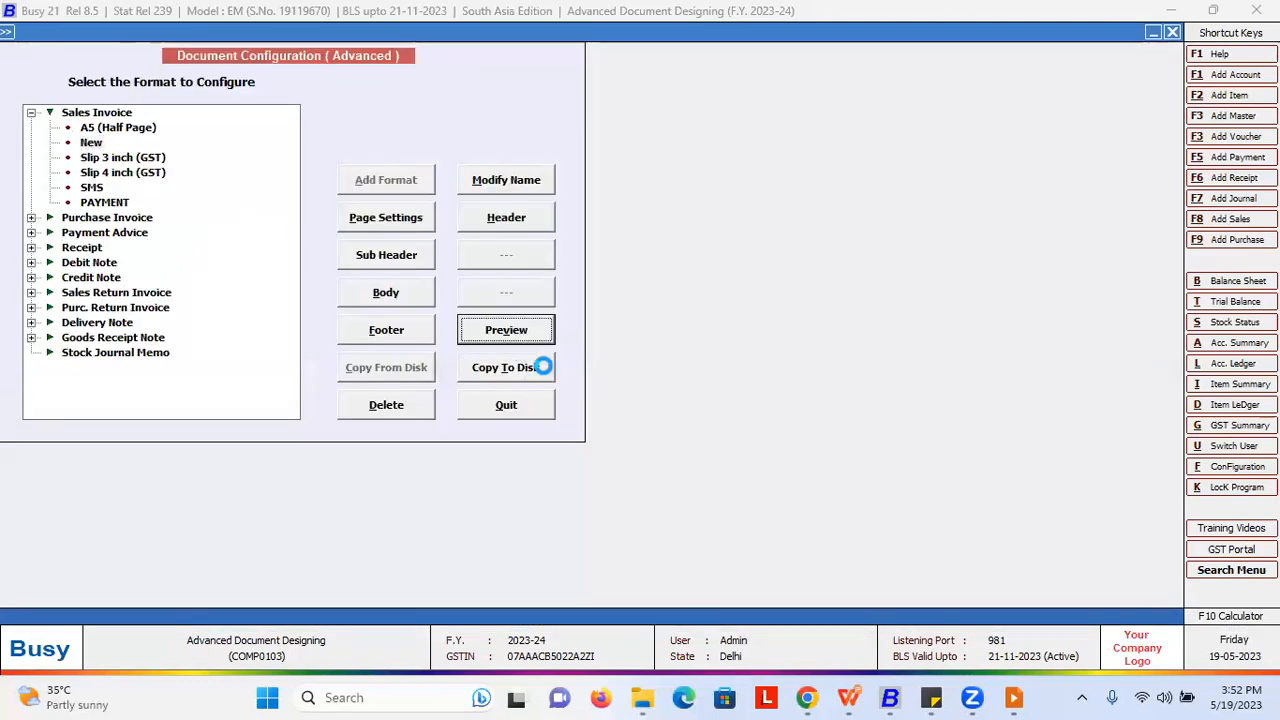
{"action": "scroll", "coordinate": [515, 300], "scroll_direction": "down", "scroll_amount": 6}
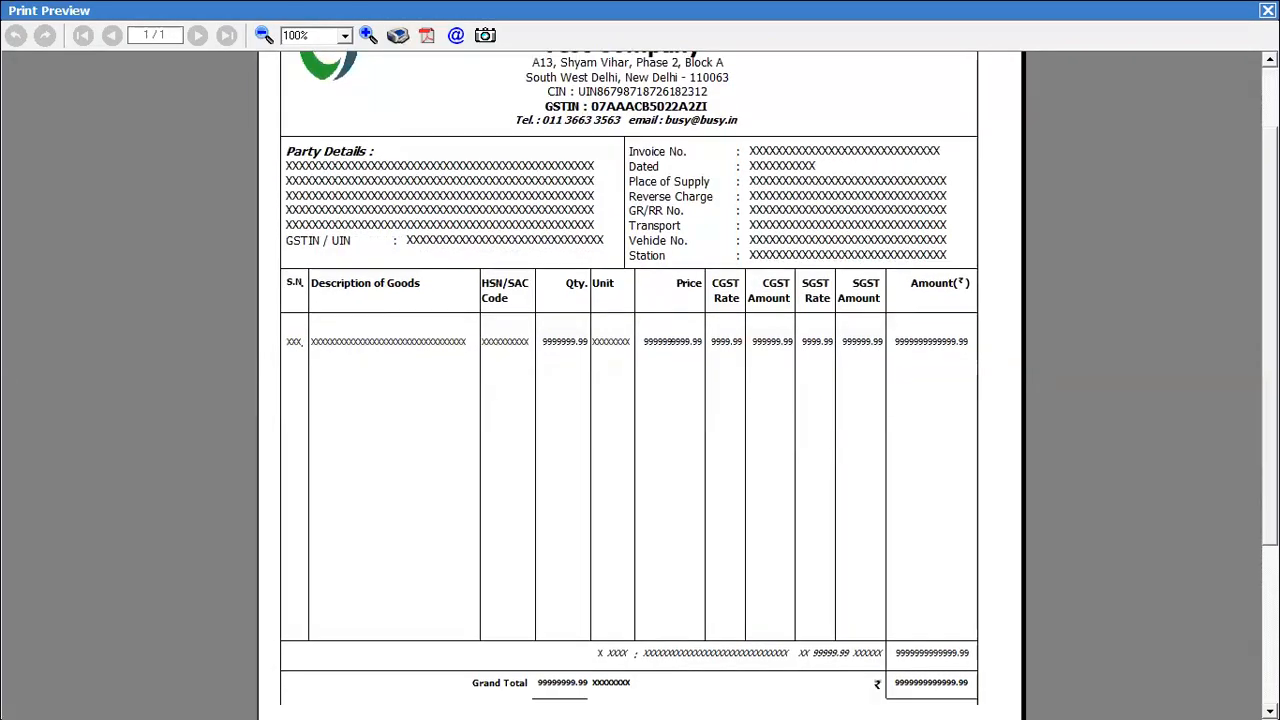
{"action": "scroll", "coordinate": [515, 300], "scroll_direction": "up", "scroll_amount": 3}
{"action": "scroll", "coordinate": [746, 429], "scroll_direction": "up", "scroll_amount": 3}
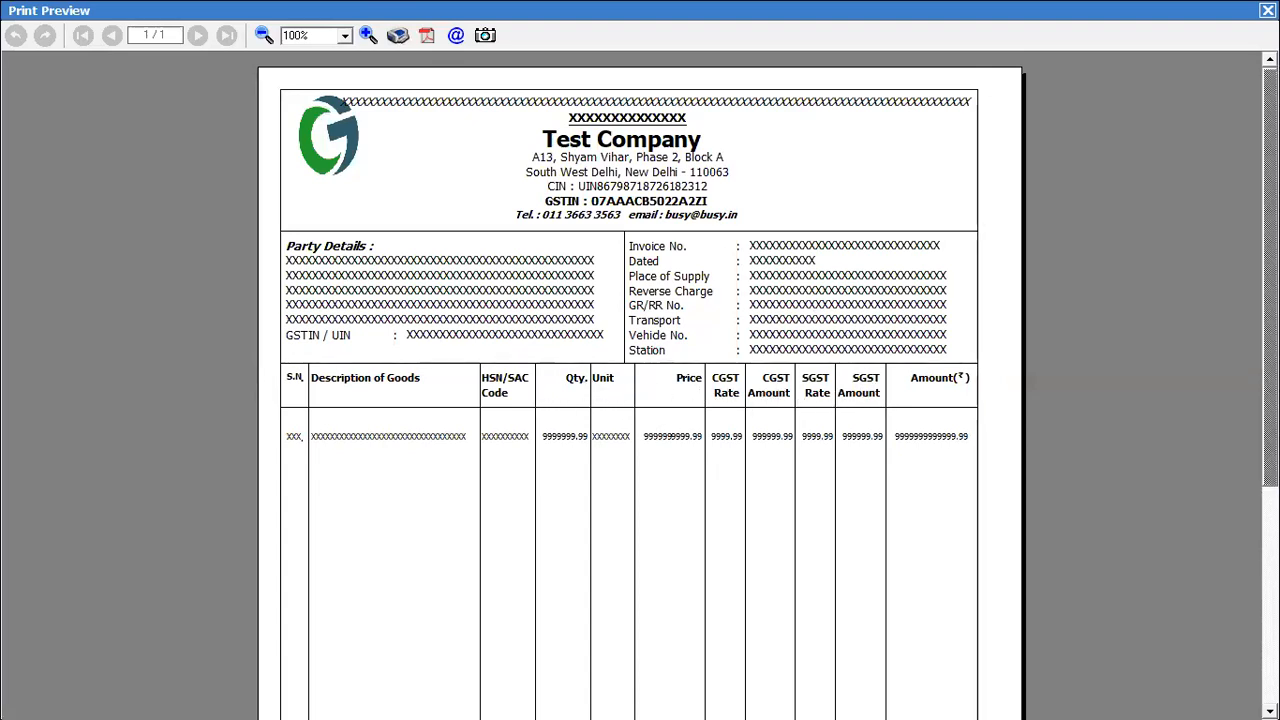
{"action": "key", "text": "Escape"}
Step: Reopen the New format's body and delete the fields from CGST_PERCENT through SGST_AMOUNT in the Items Information script
{"action": "left_click", "coordinate": [406, 303]}
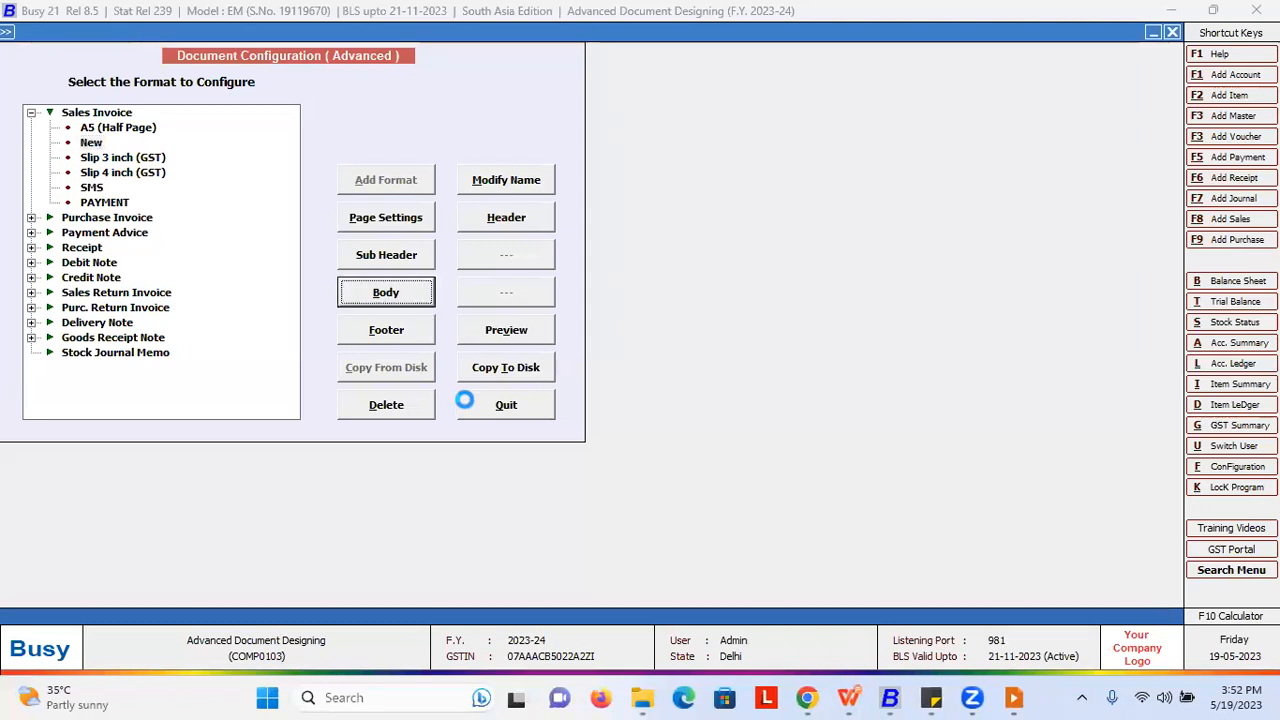
{"action": "left_click_drag", "start_coordinate": [40, 215], "coordinate": [66, 214]}
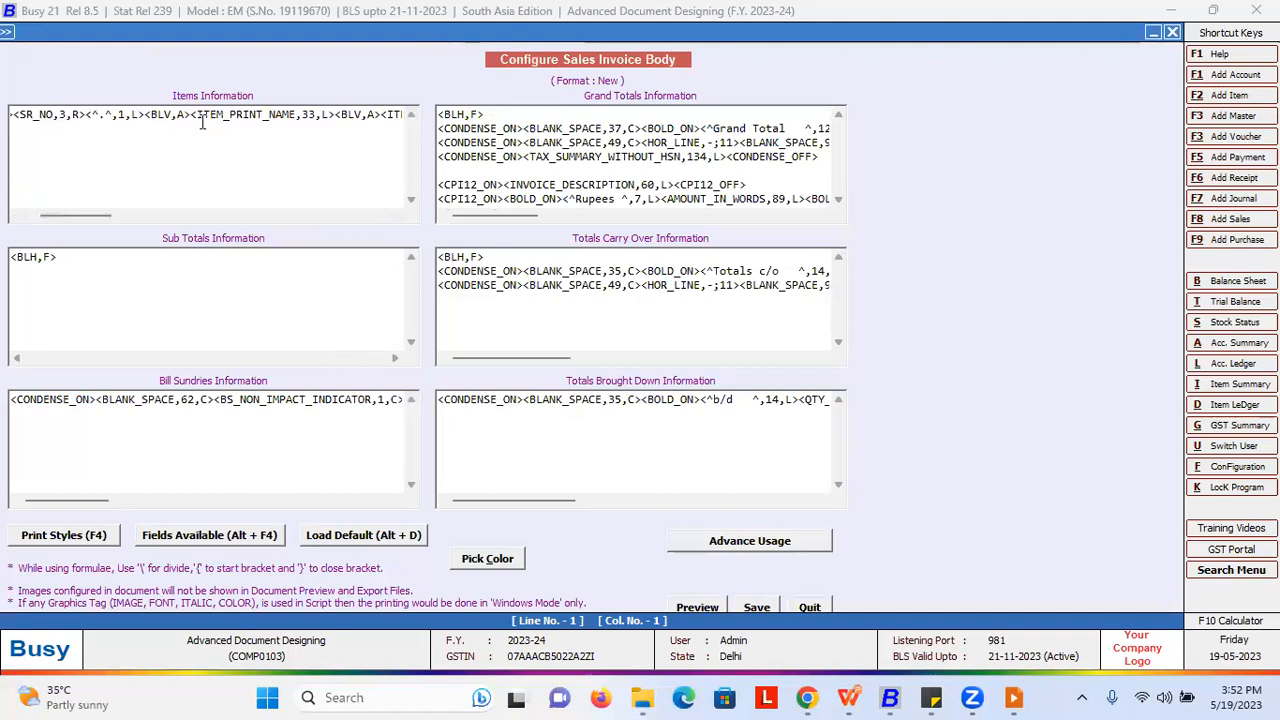
{"action": "left_click_drag", "start_coordinate": [120, 214], "coordinate": [258, 216]}
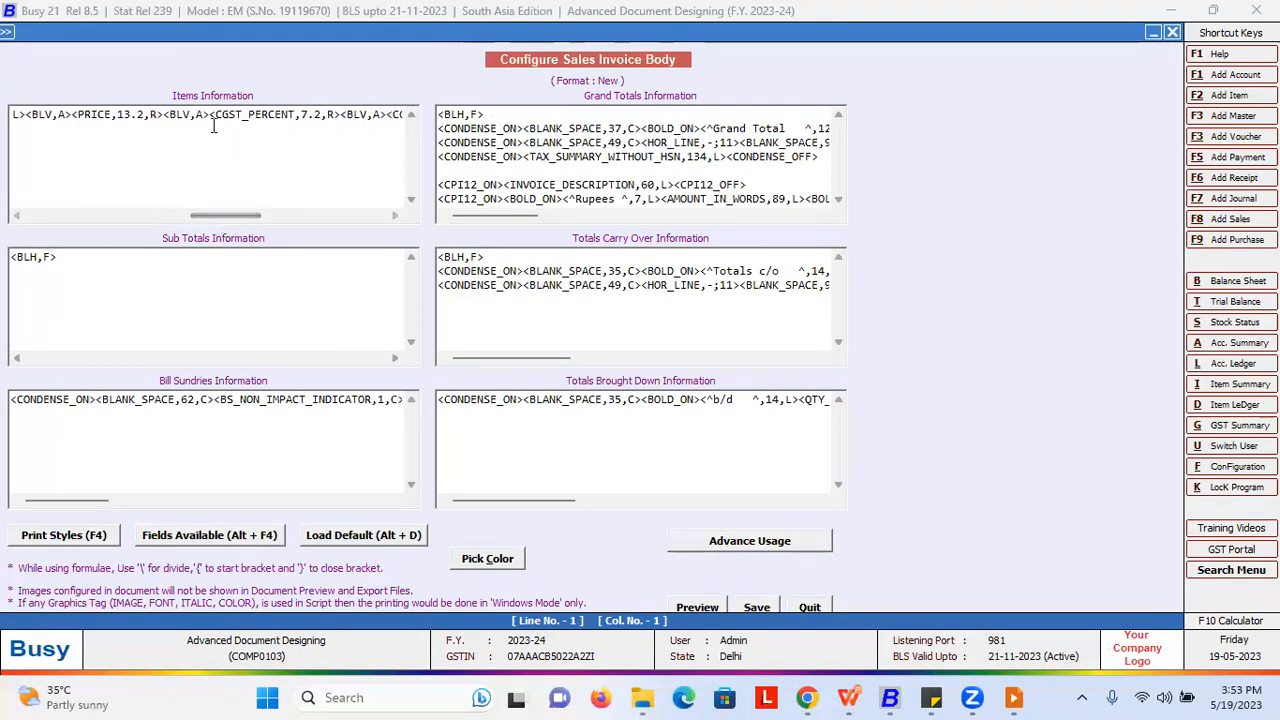
{"action": "left_click_drag", "start_coordinate": [209, 115], "coordinate": [167, 115]}
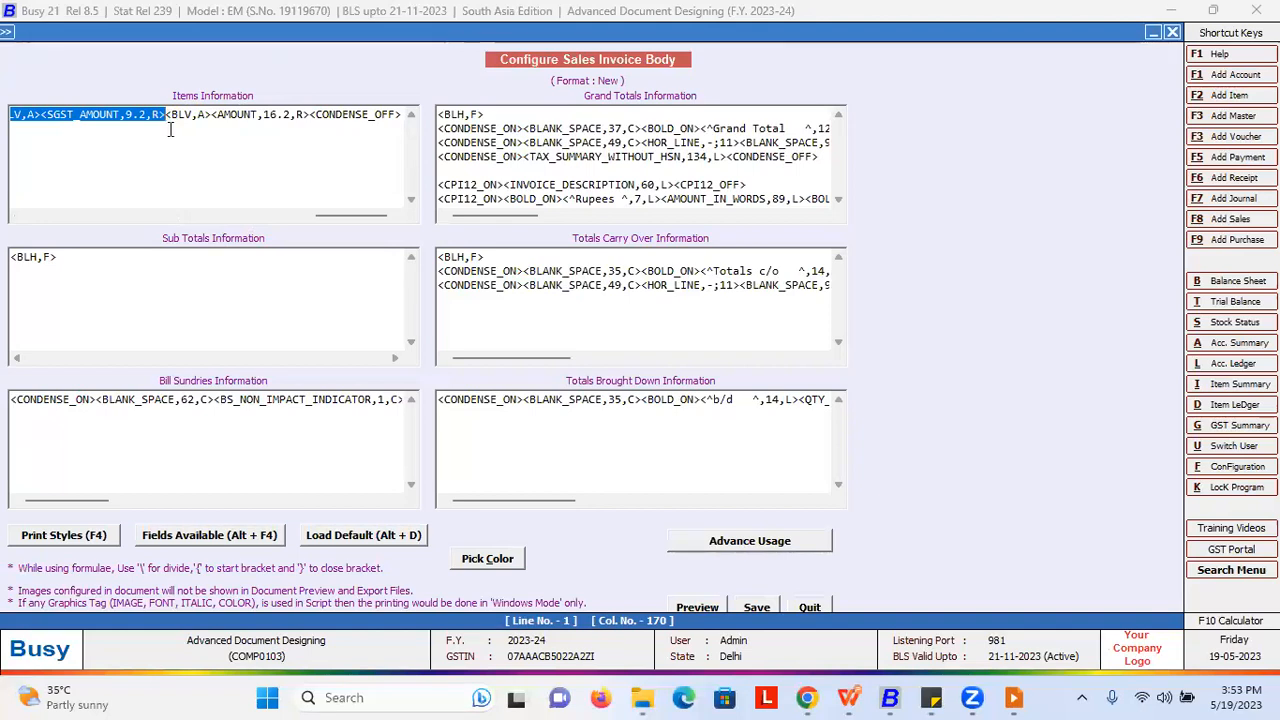
{"action": "key", "text": "Delete"}
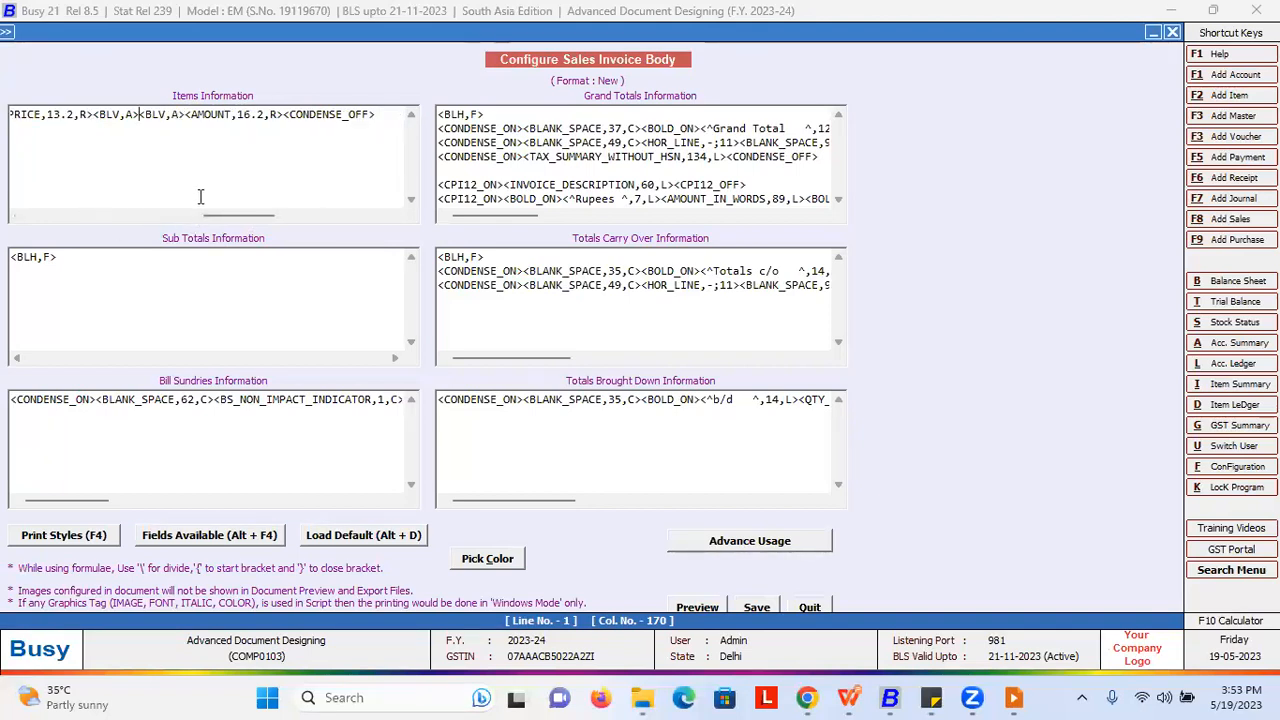
Step: Insert the VAT/GST field GST_PERCENT after the price column in the Items Information script
{"action": "key", "text": "alt+F4"}
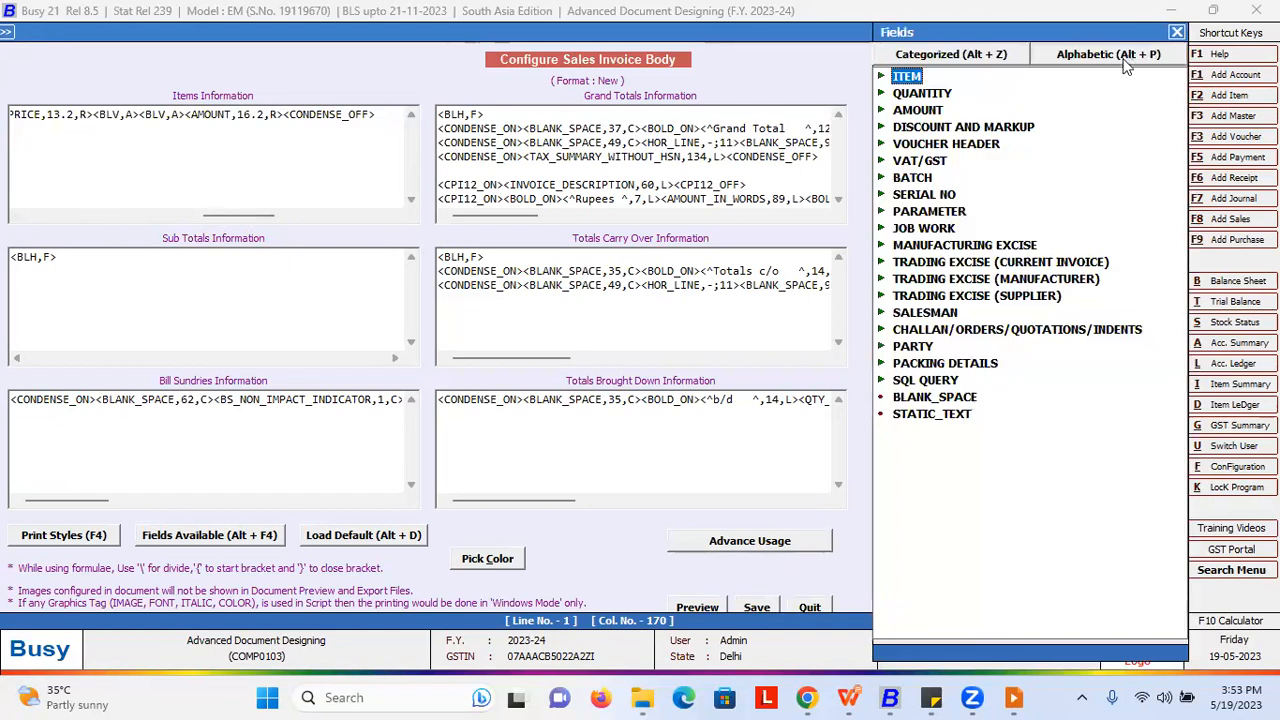
{"action": "double_click", "coordinate": [921, 163]}
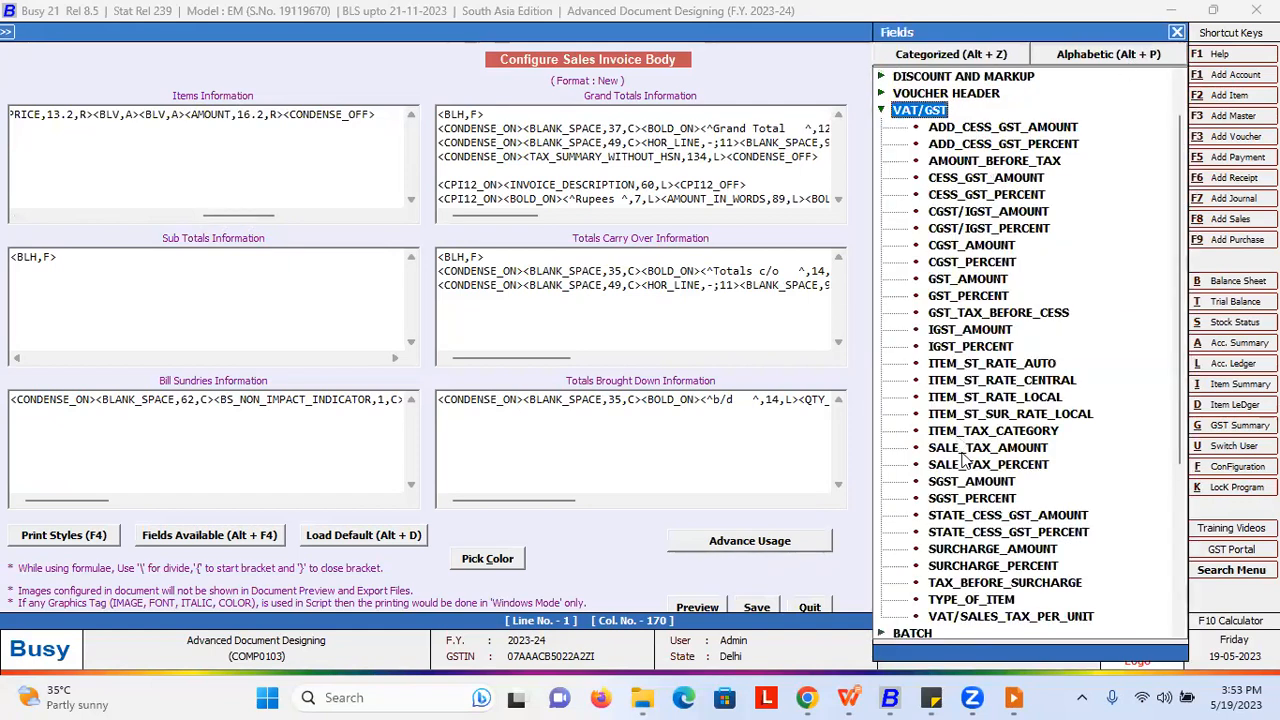
{"action": "left_click", "coordinate": [976, 283]}
{"action": "left_click", "coordinate": [980, 296]}
{"action": "key", "text": "Return"}
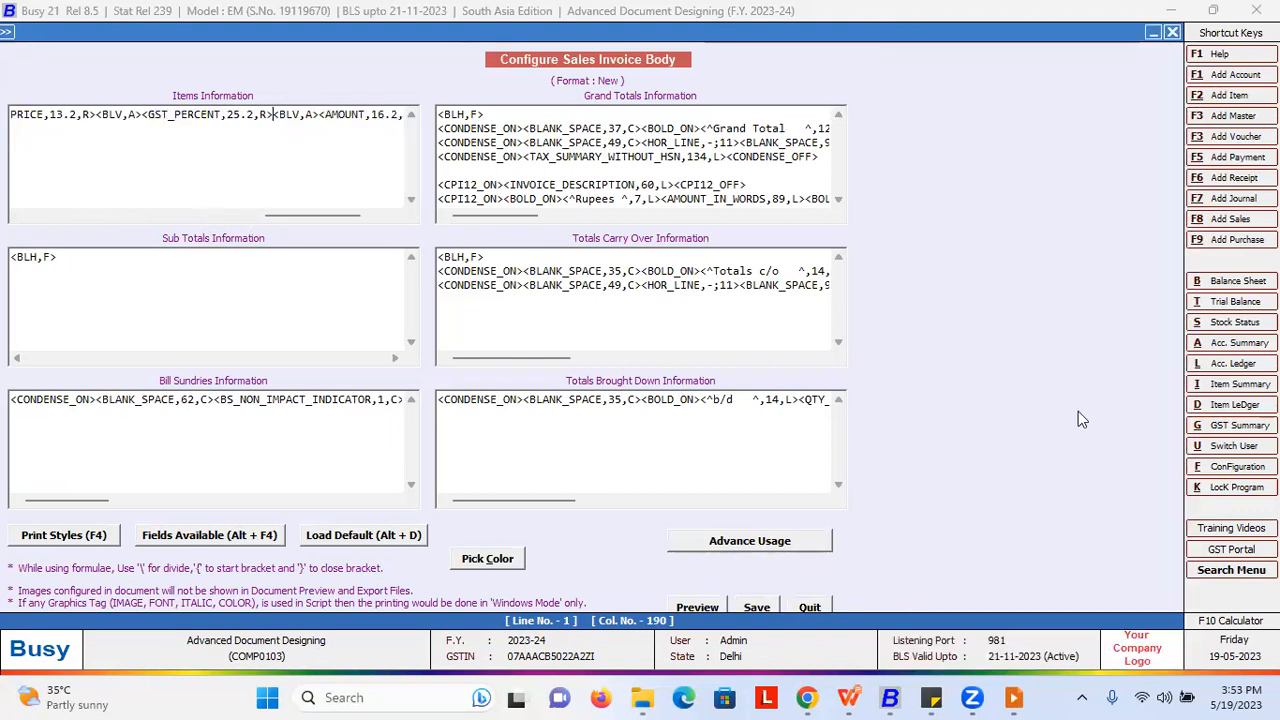
Step: Insert the GST_AMOUNT field after GST_PERCENT and separate the two with a <BLV,A> tag
{"action": "key", "text": "alt+F4"}
{"action": "key", "text": "Down"}
{"action": "key", "text": "Up"}
{"action": "key", "text": "Up"}
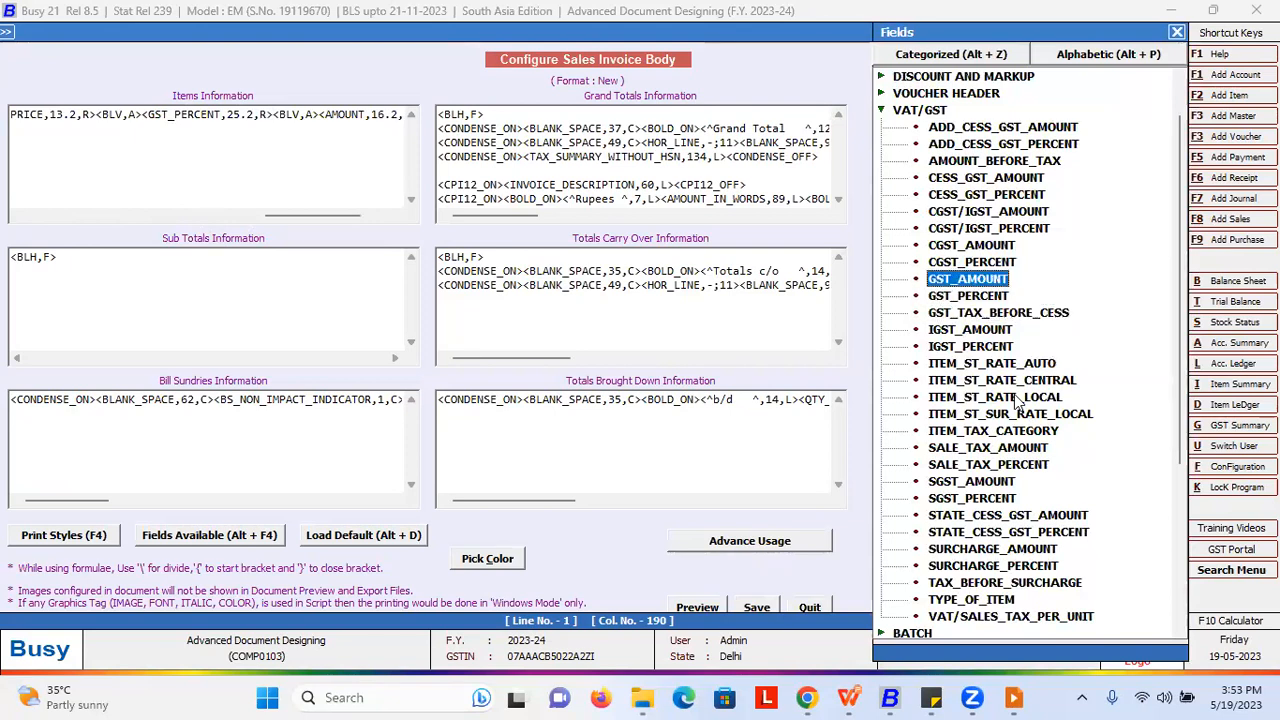
{"action": "key", "text": "Return"}
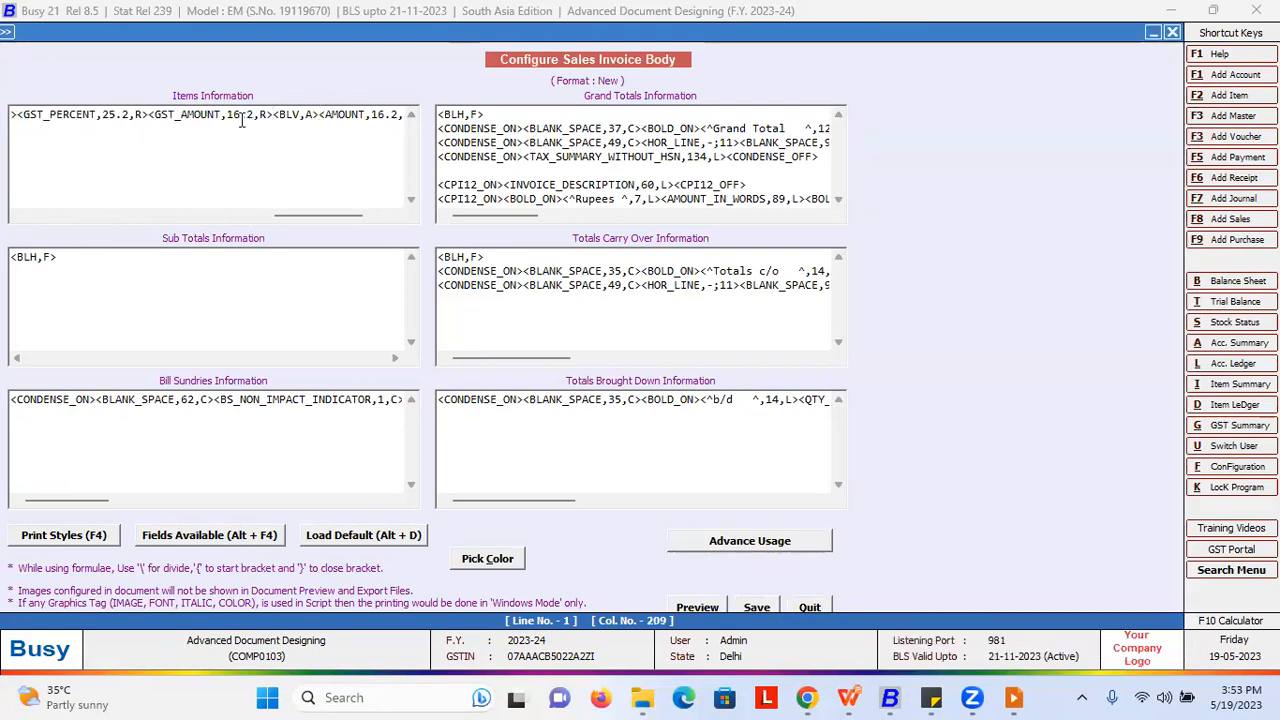
{"action": "left_click", "coordinate": [157, 115]}
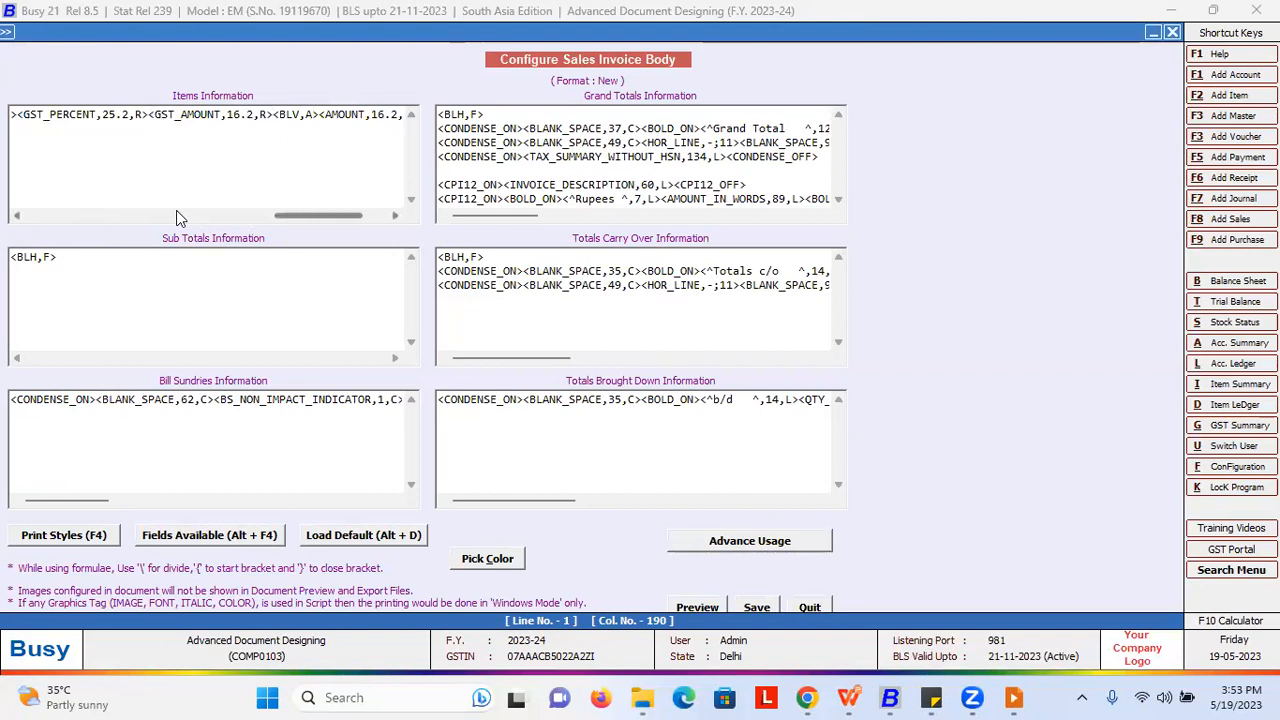
{"action": "type", "text": "BLV,A>"}
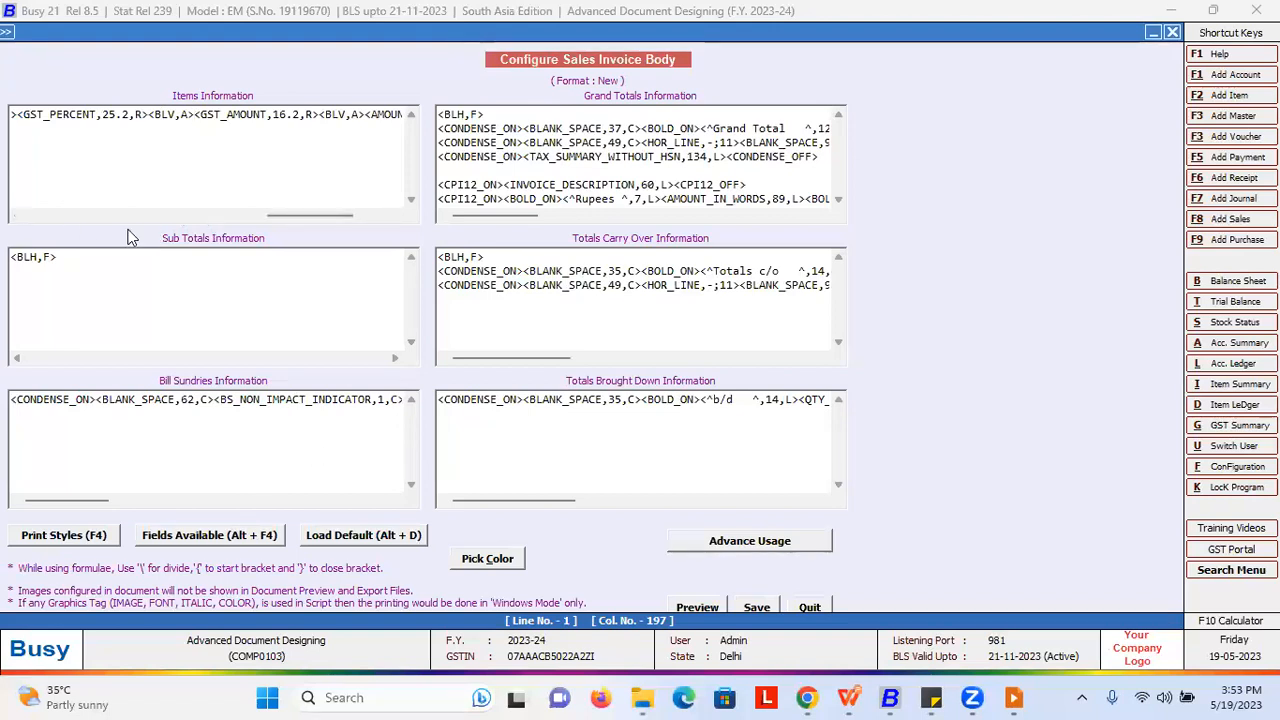
Step: Preview the item columns, set the ITEM_PRINT_NAME width to 40, and preview the body again
{"action": "left_click_drag", "start_coordinate": [310, 215], "coordinate": [88, 215]}
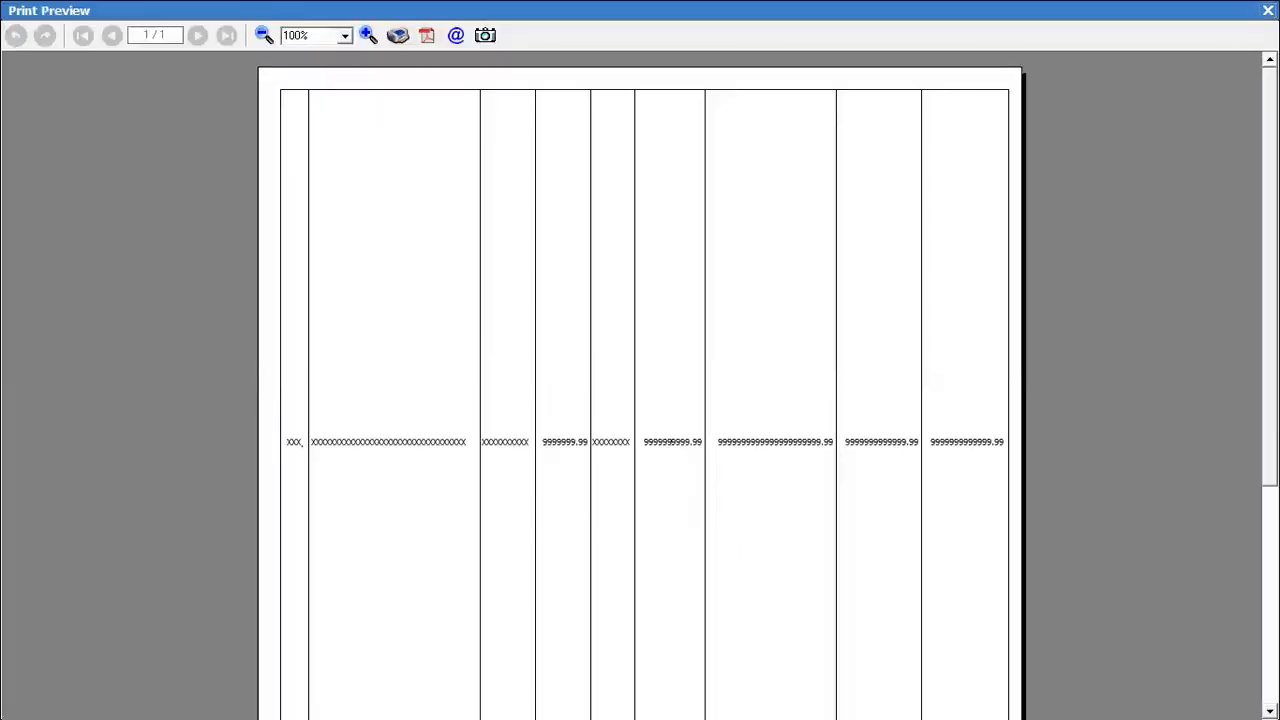
{"action": "key", "text": "Escape"}
{"action": "double_click", "coordinate": [303, 114]}
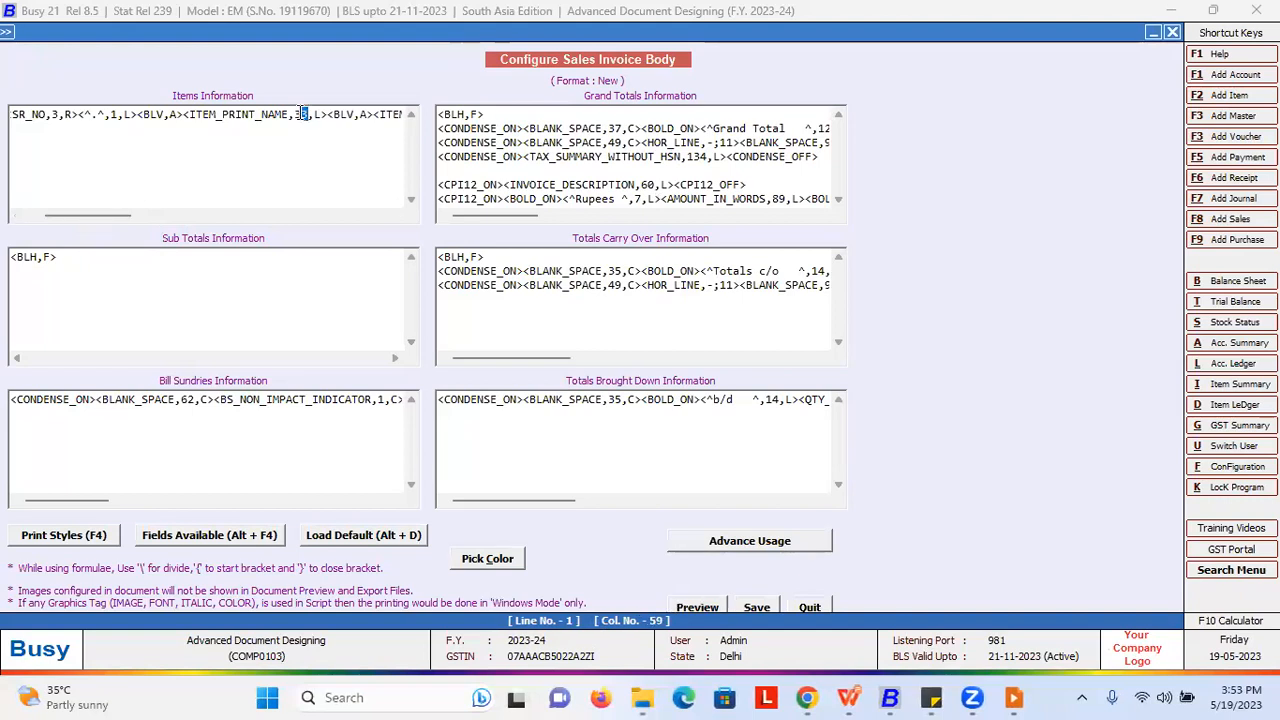
{"action": "type", "text": "40"}
{"action": "left_click", "coordinate": [693, 607]}
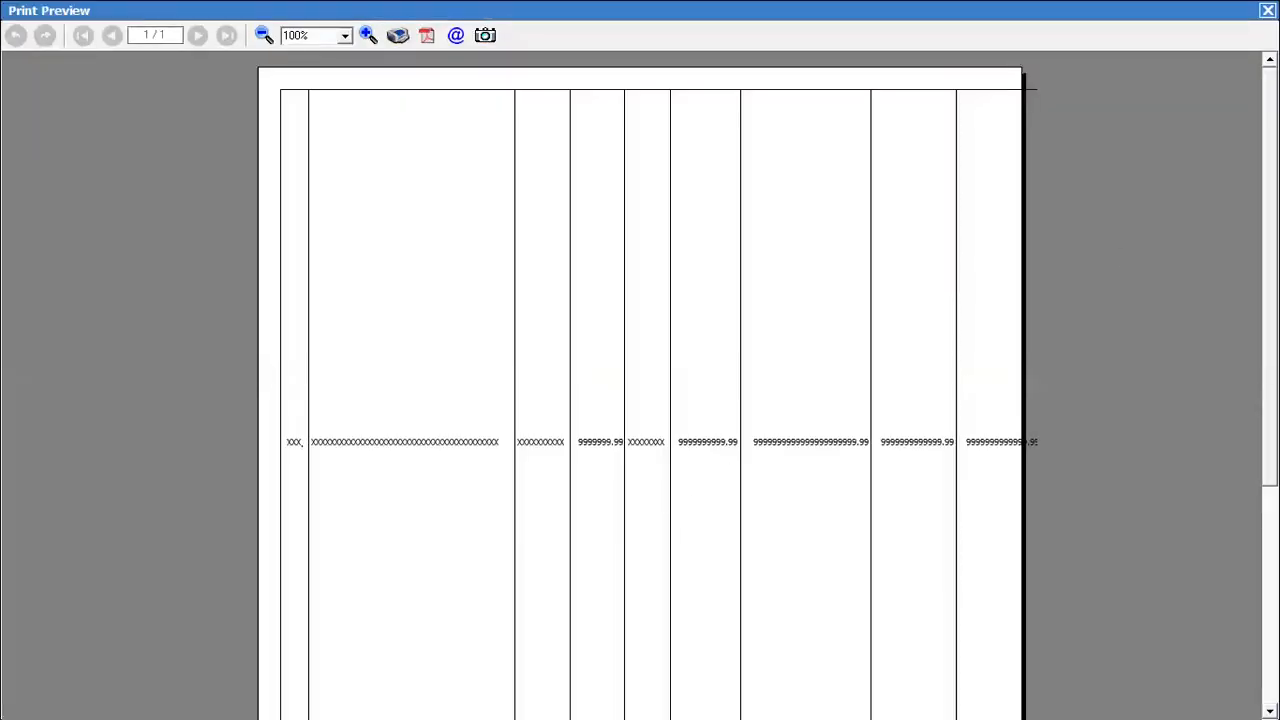
{"action": "key", "text": "Escape"}
Step: Set the GST_AMOUNT and GST_PERCENT widths to 10 each in the item script and save the body
{"action": "left_click_drag", "start_coordinate": [116, 218], "coordinate": [336, 212]}
{"action": "left_click_drag", "start_coordinate": [369, 115], "coordinate": [343, 118]}
{"action": "type", "text": "10"}
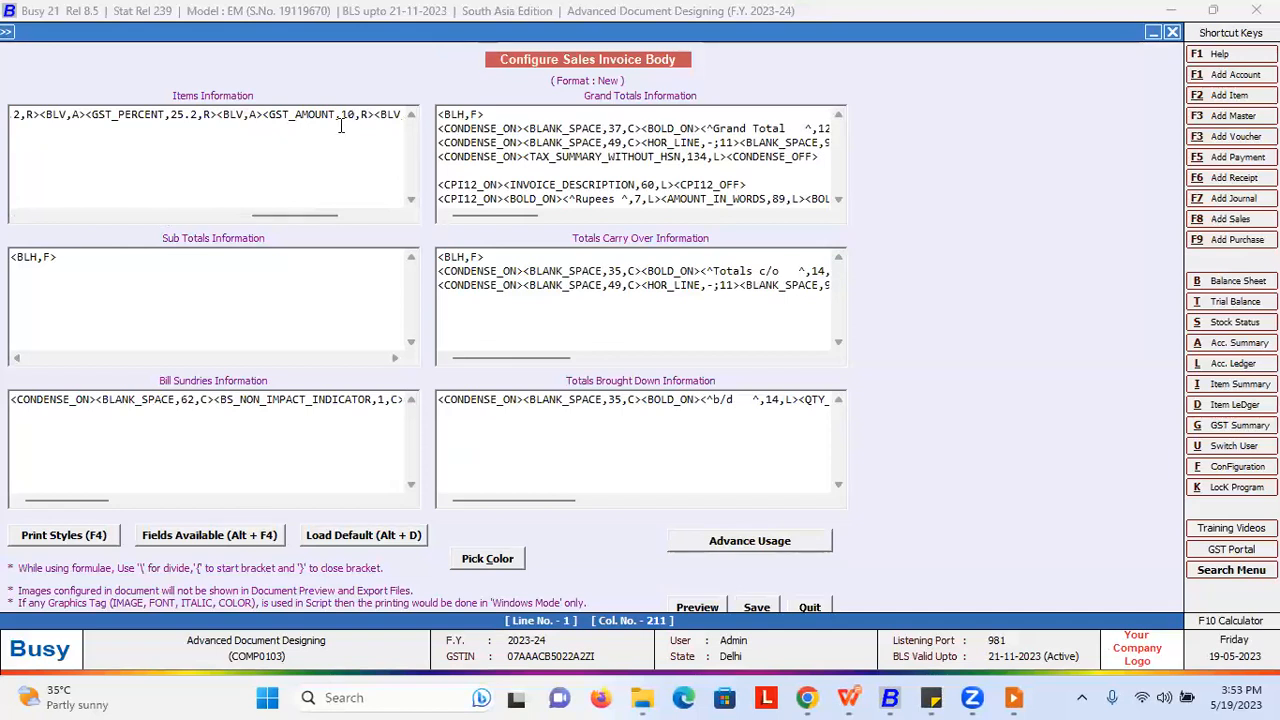
{"action": "left_click_drag", "start_coordinate": [197, 116], "coordinate": [172, 116]}
{"action": "type", "text": "10"}
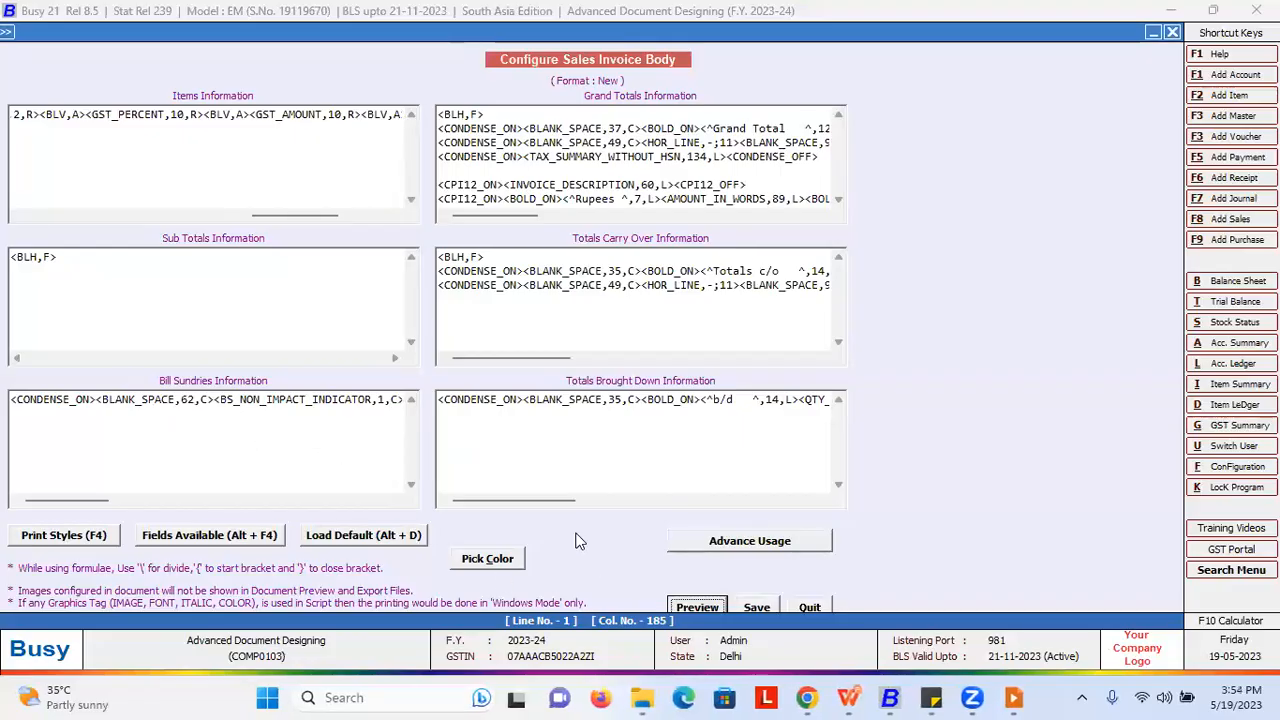
{"action": "left_click", "coordinate": [757, 607]}
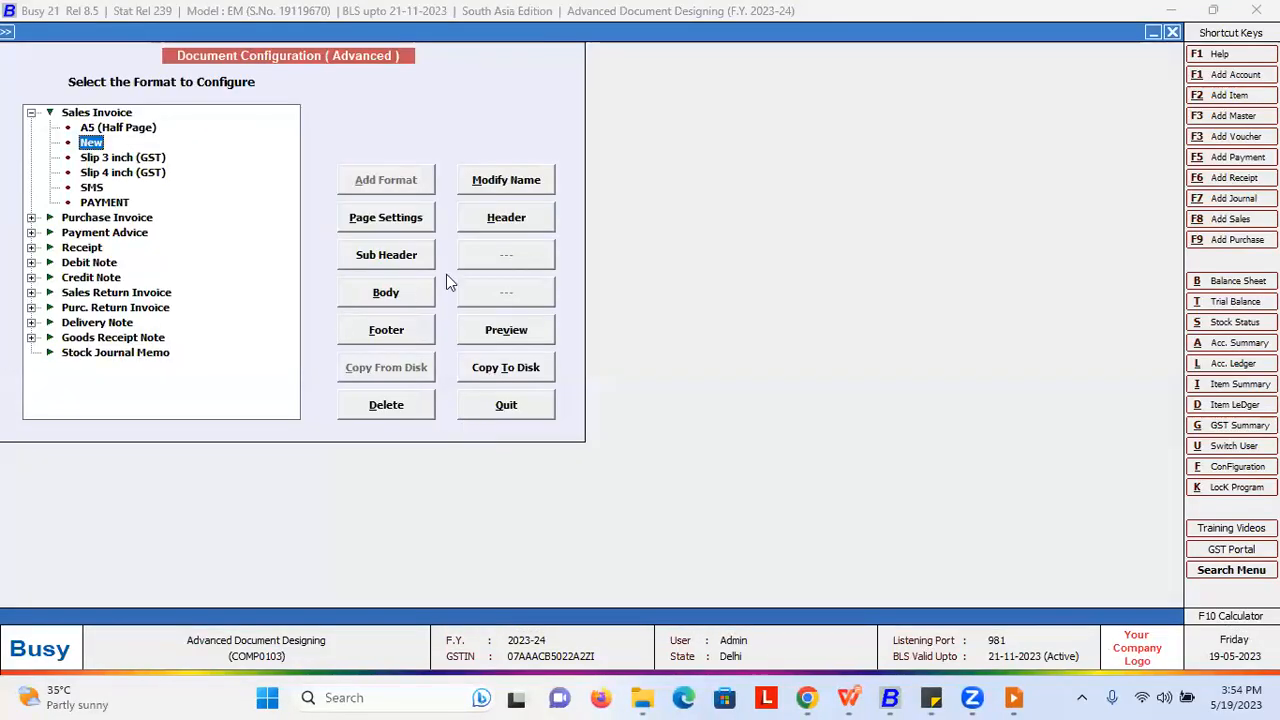
Step: Reopen the New format's header and delete line 21, the second line of the item column headings
{"action": "left_click", "coordinate": [518, 222]}
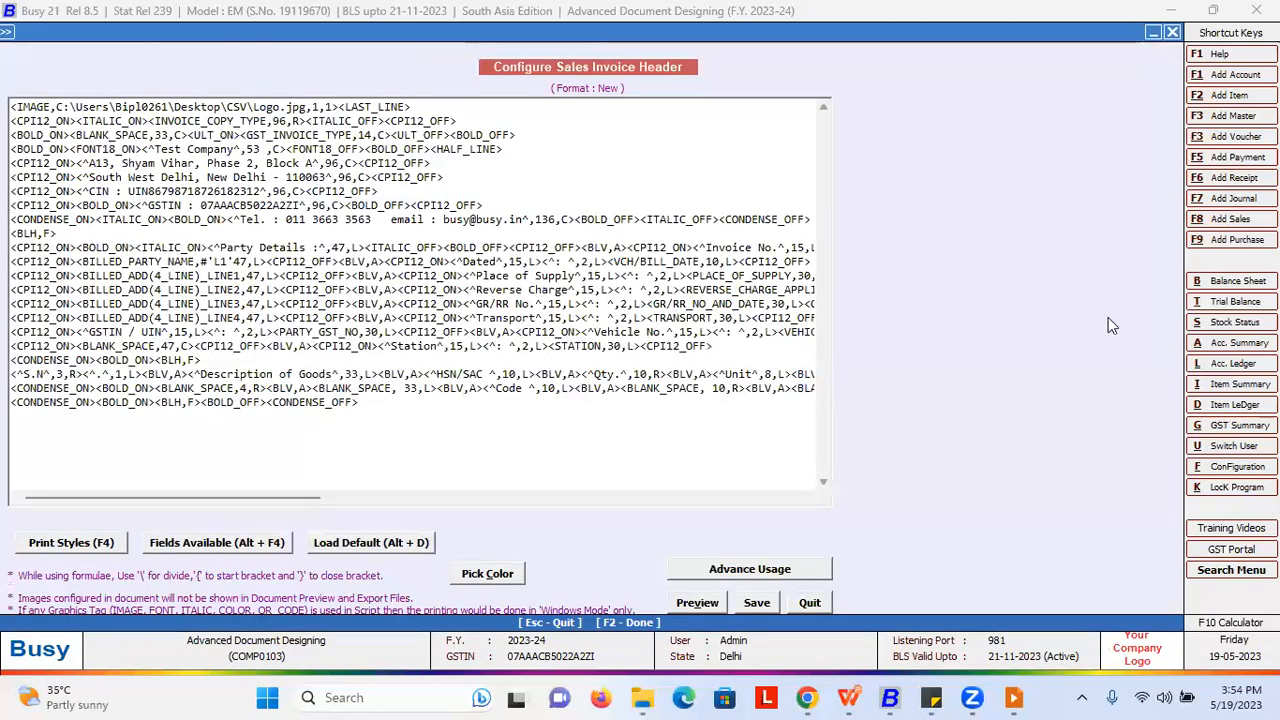
{"action": "left_click", "coordinate": [15, 388]}
{"action": "left_click_drag", "start_coordinate": [15, 388], "coordinate": [674, 392]}
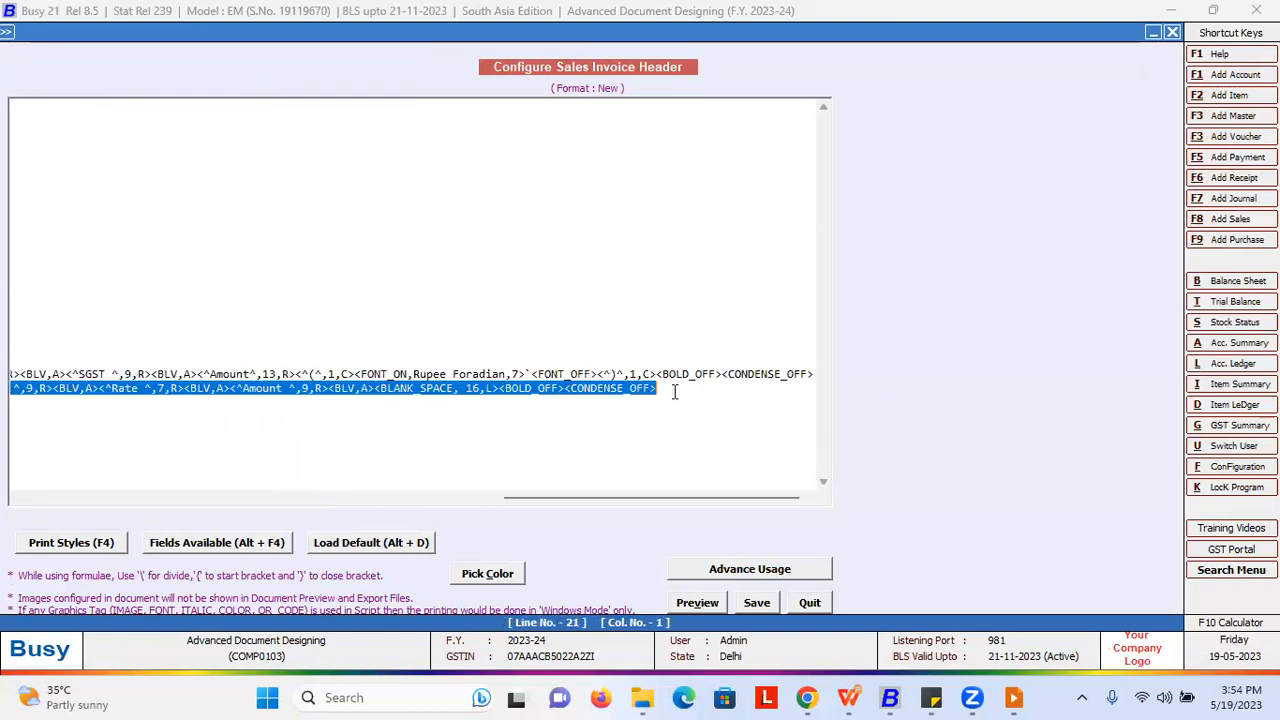
{"action": "key", "text": "Delete"}
{"action": "key", "text": "Delete"}
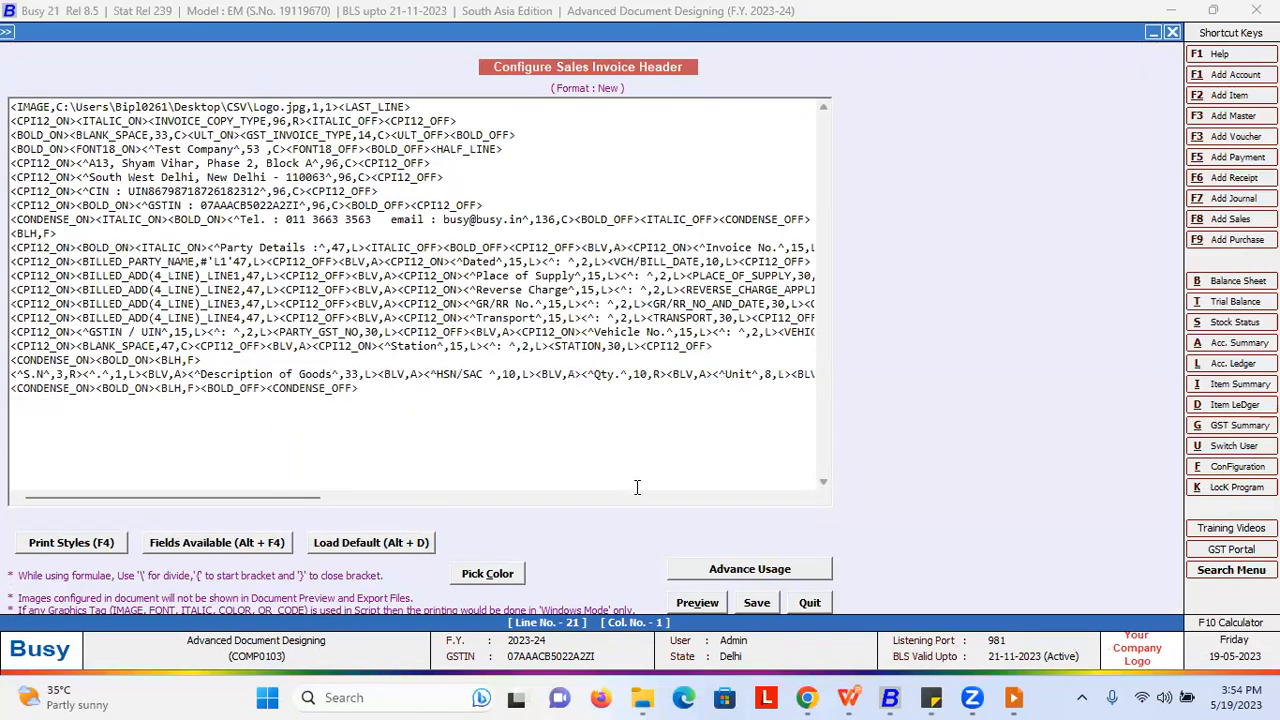
Step: Set the width of the Description of Goods heading to 40 in the header's item column line
{"action": "left_click_drag", "start_coordinate": [196, 499], "coordinate": [267, 499]}
{"action": "left_click", "coordinate": [159, 374]}
{"action": "left_click_drag", "start_coordinate": [172, 377], "coordinate": [160, 374]}
{"action": "type", "text": "40"}
Step: Delete the CGST and SGST headings between the Price and Amount headings, keeping one extra <BLV,A> separator
{"action": "left_click_drag", "start_coordinate": [163, 495], "coordinate": [335, 497]}
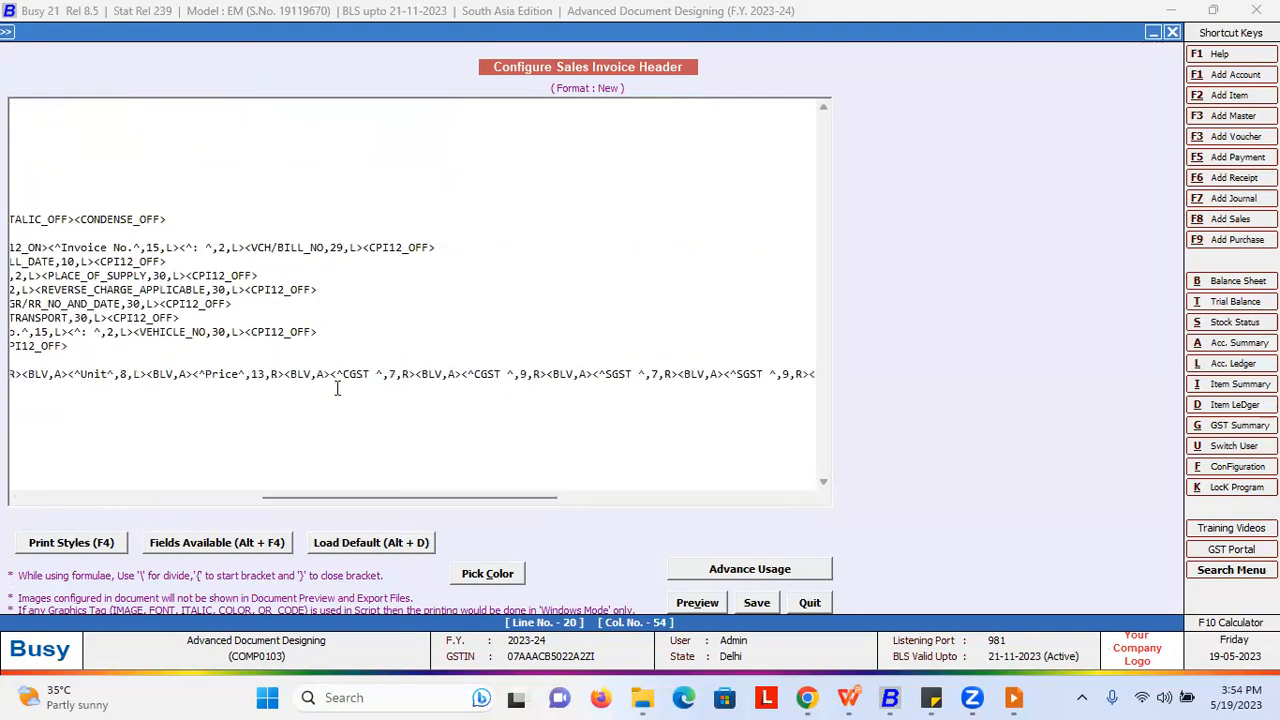
{"action": "left_click_drag", "start_coordinate": [329, 374], "coordinate": [152, 376]}
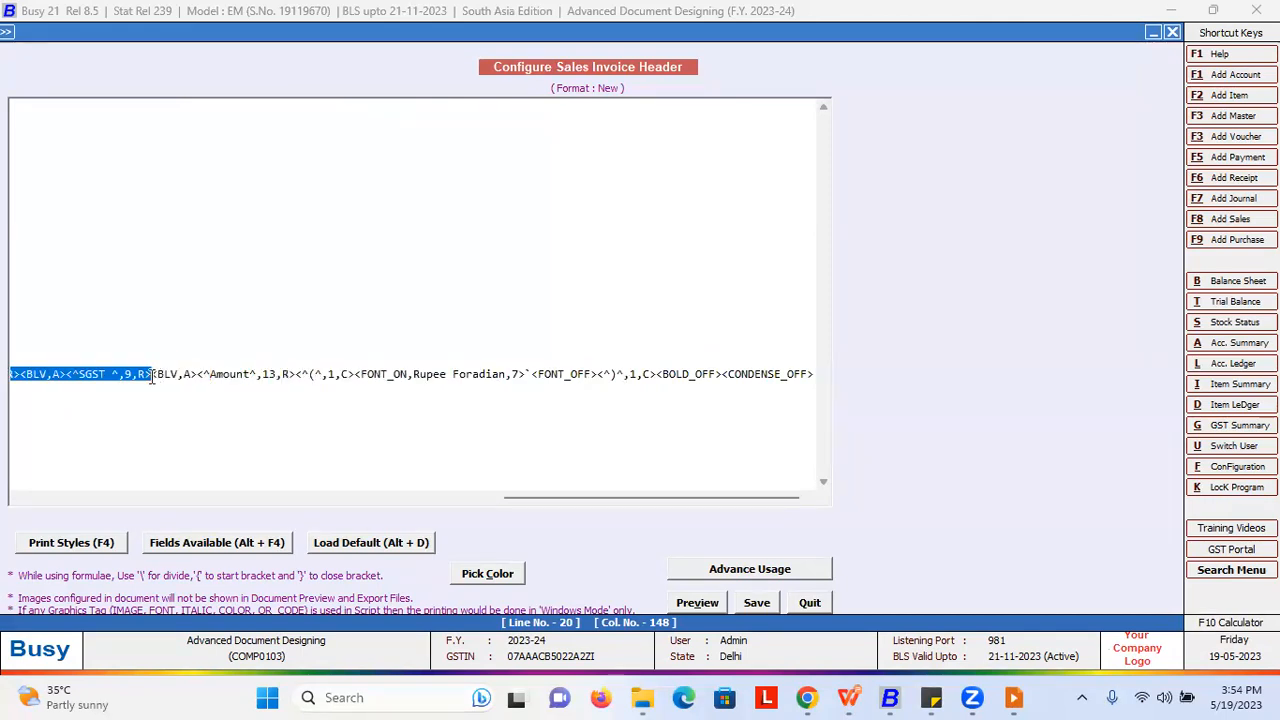
{"action": "key", "text": "Delete"}
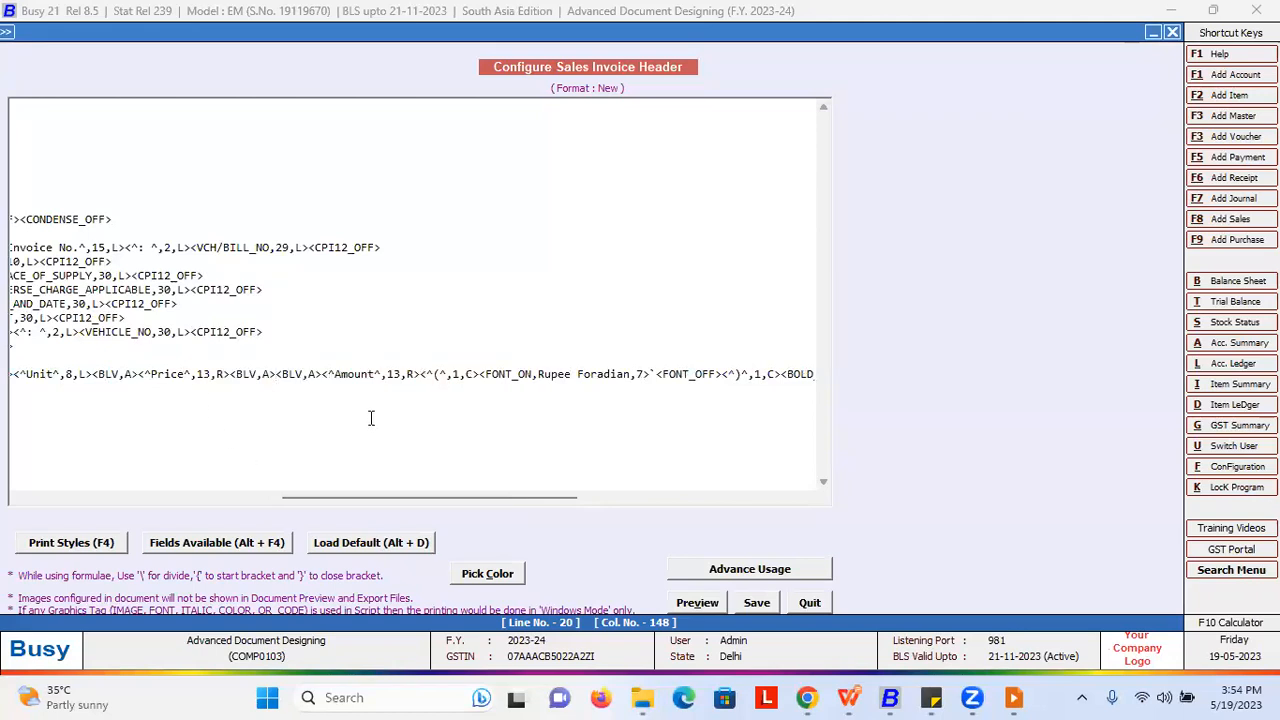
Step: Insert a STATIC_TEXT field between the two separators after Price and set its text to GST %
{"action": "key", "text": "alt+F4"}
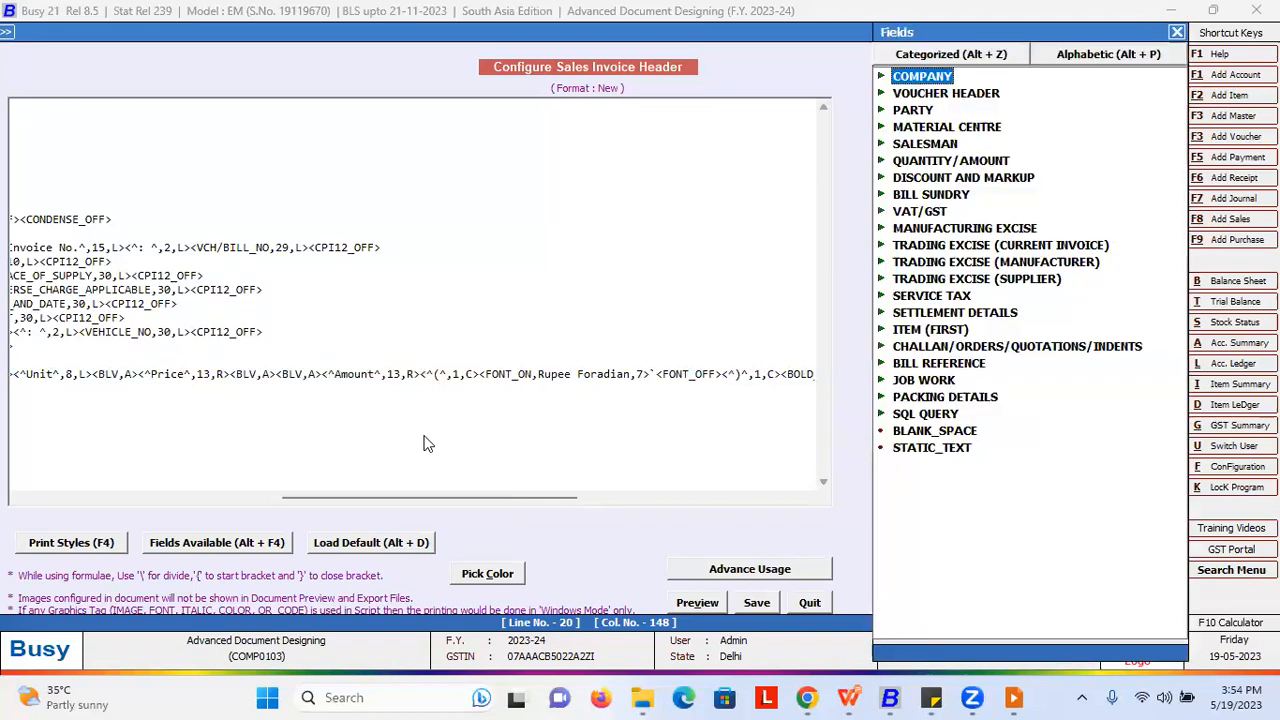
{"action": "left_click", "coordinate": [934, 448]}
{"action": "key", "text": "Return"}
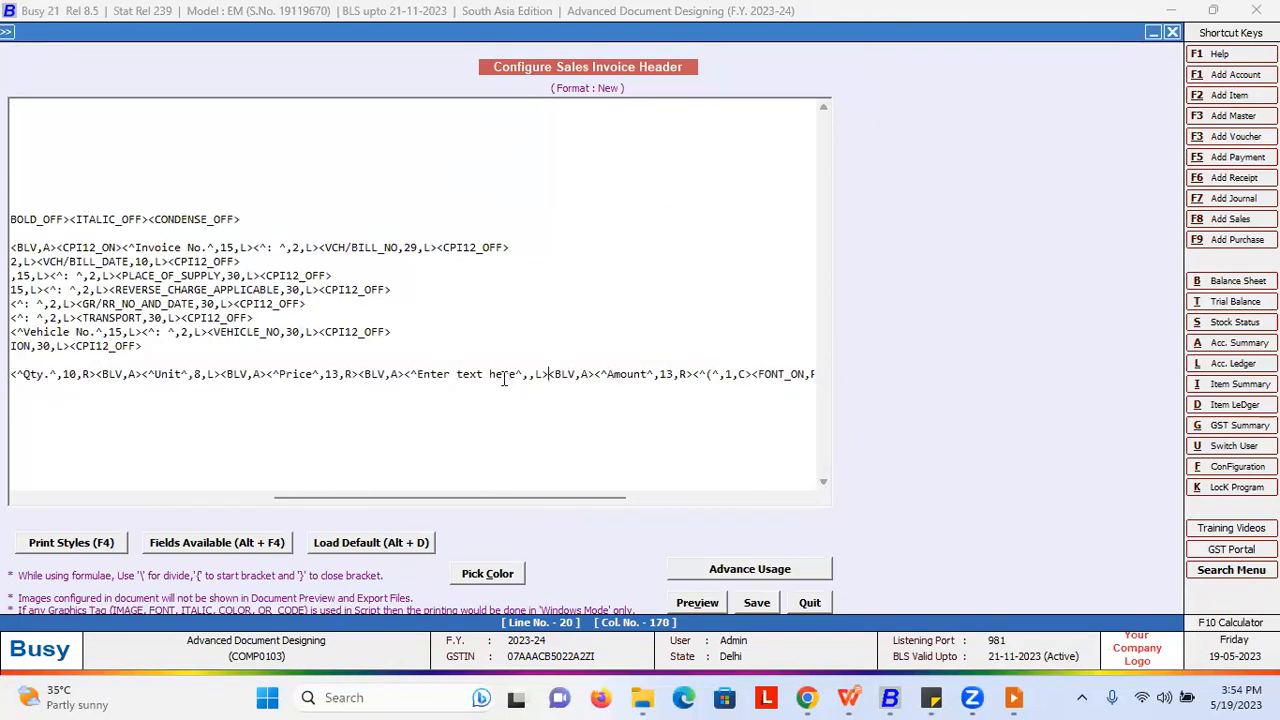
{"action": "left_click_drag", "start_coordinate": [518, 376], "coordinate": [416, 373]}
{"action": "type", "text": "GST %"}
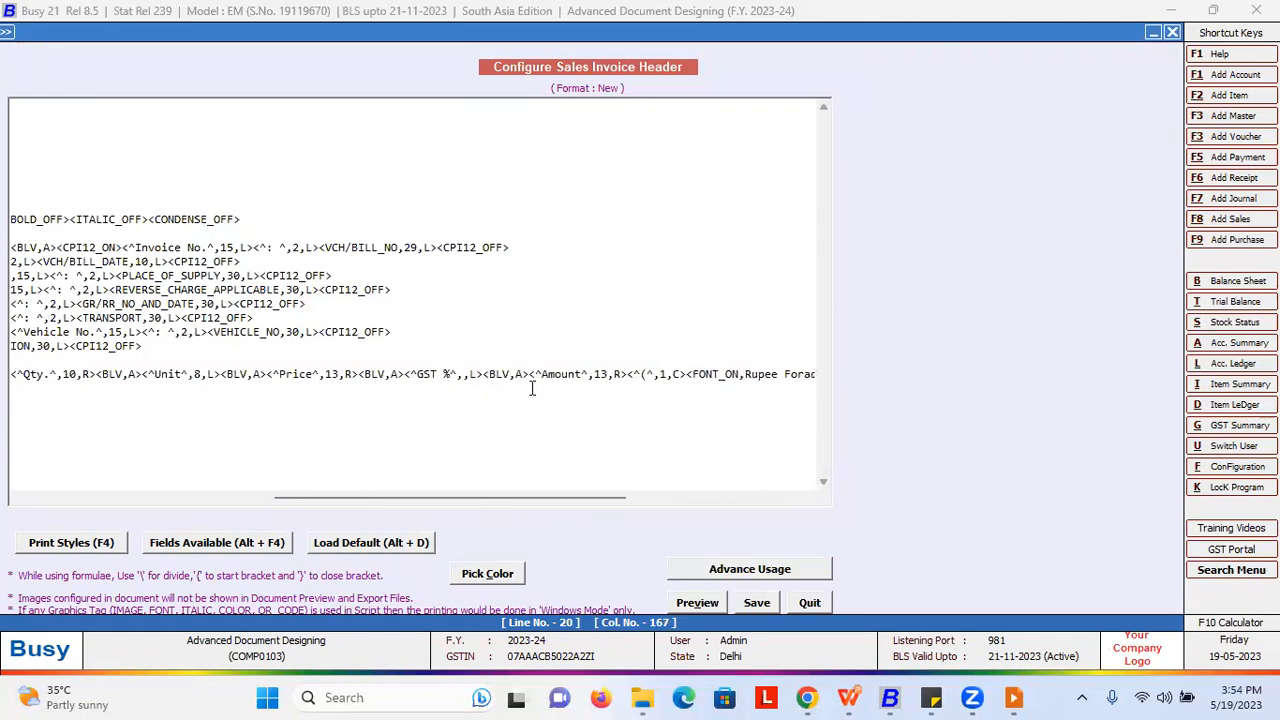
Step: Insert another STATIC_TEXT field just before the Amount heading and set its text to GST Amt
{"action": "key", "text": "alt+F4"}
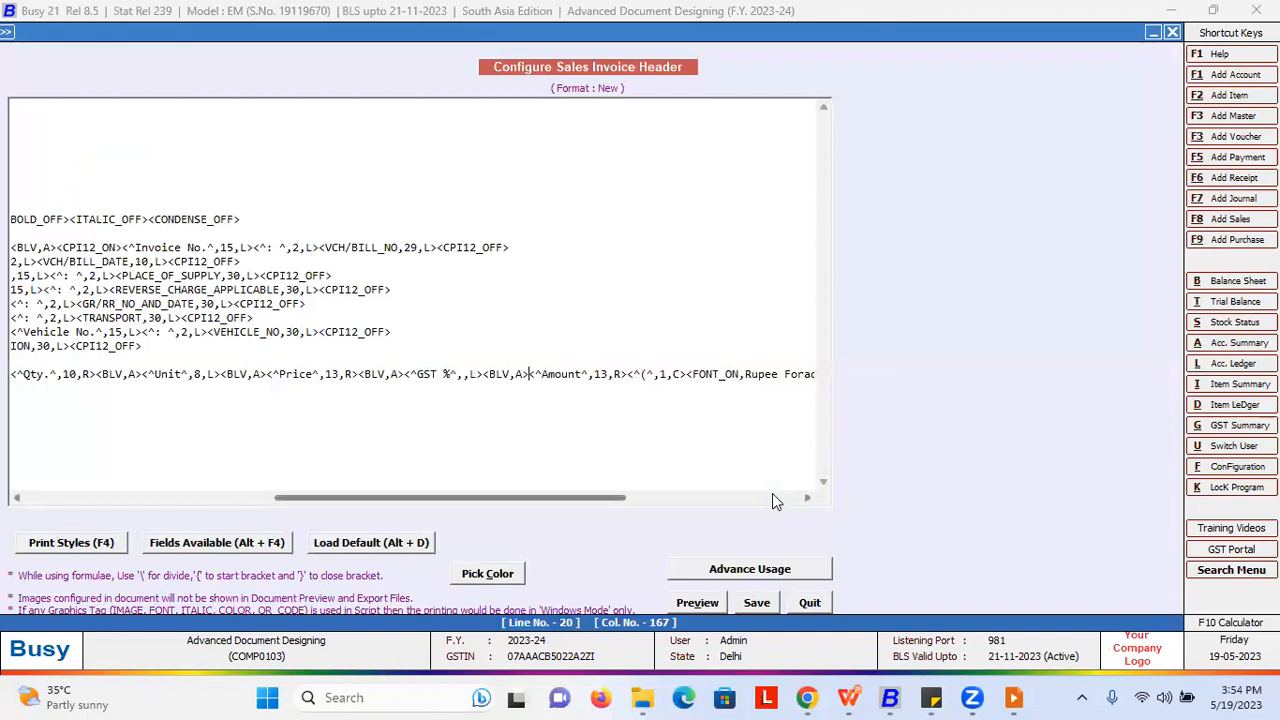
{"action": "key", "text": "Return"}
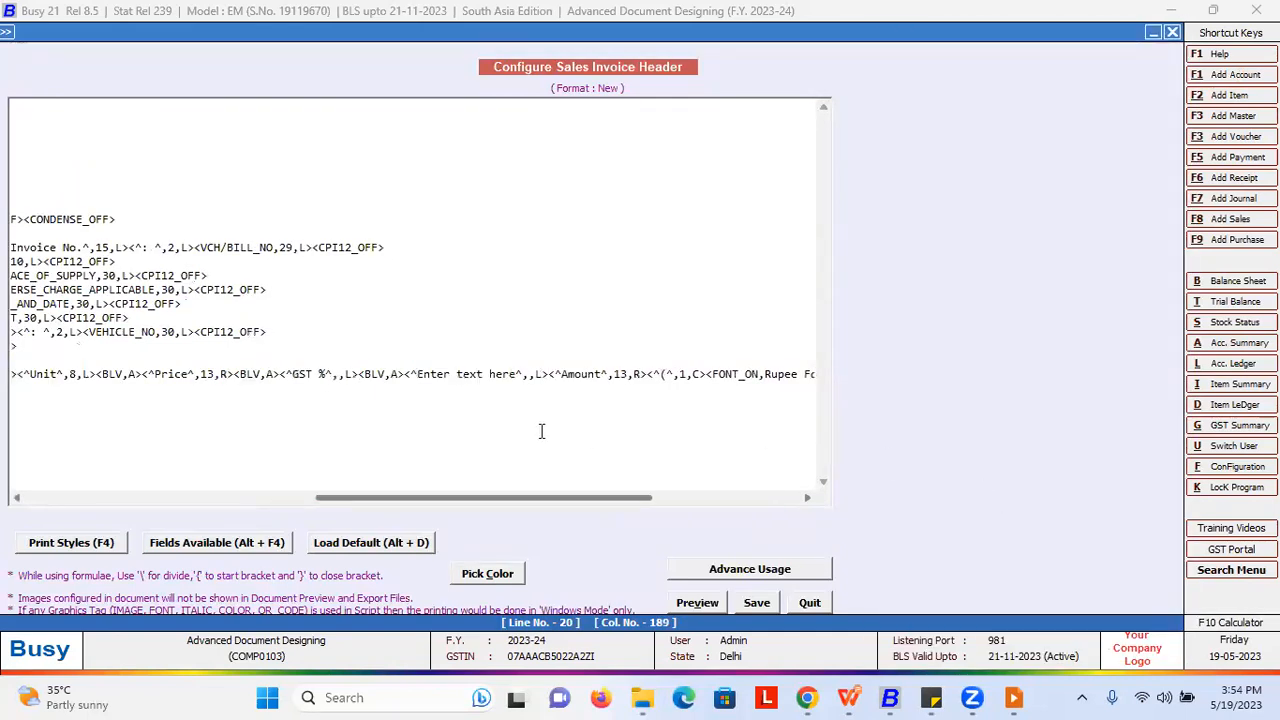
{"action": "left_click_drag", "start_coordinate": [512, 374], "coordinate": [418, 374]}
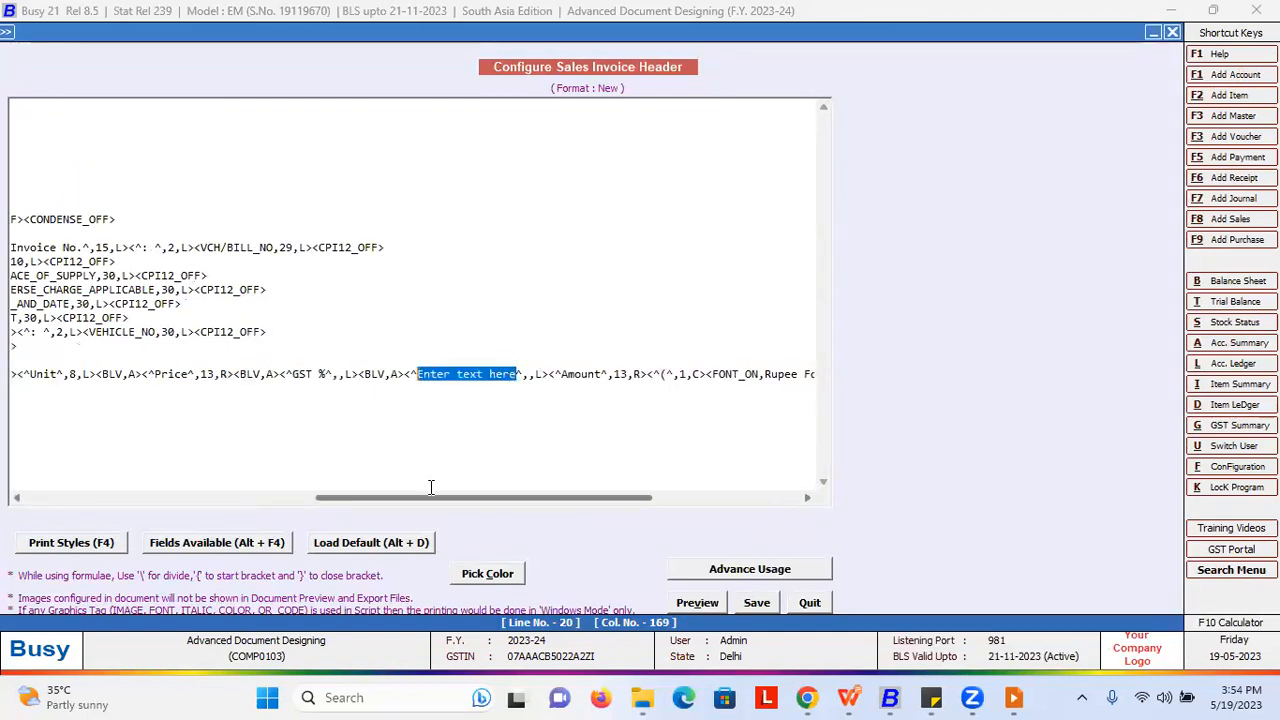
{"action": "type", "text": "GST Amt"}
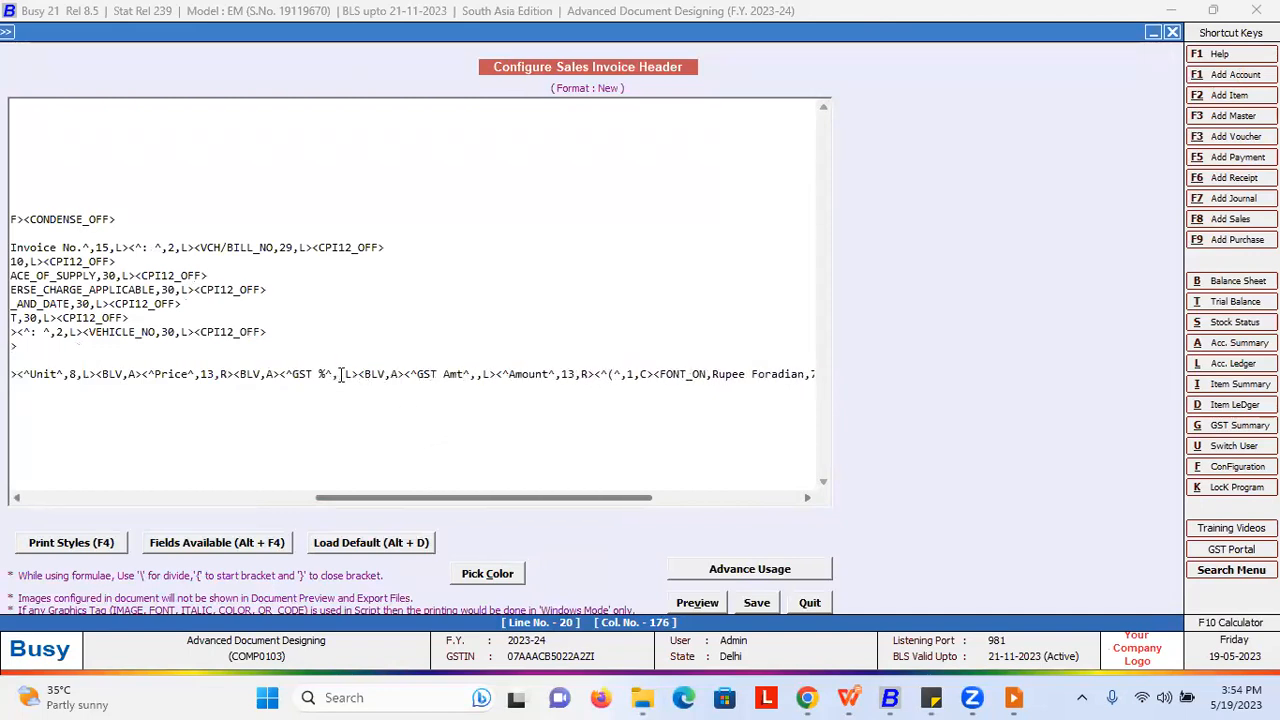
Step: Set the GST % and GST Amt heading widths to 10 each, save the header and preview the format
{"action": "type", "text": "10"}
{"action": "left_click", "coordinate": [487, 376]}
{"action": "type", "text": "10"}
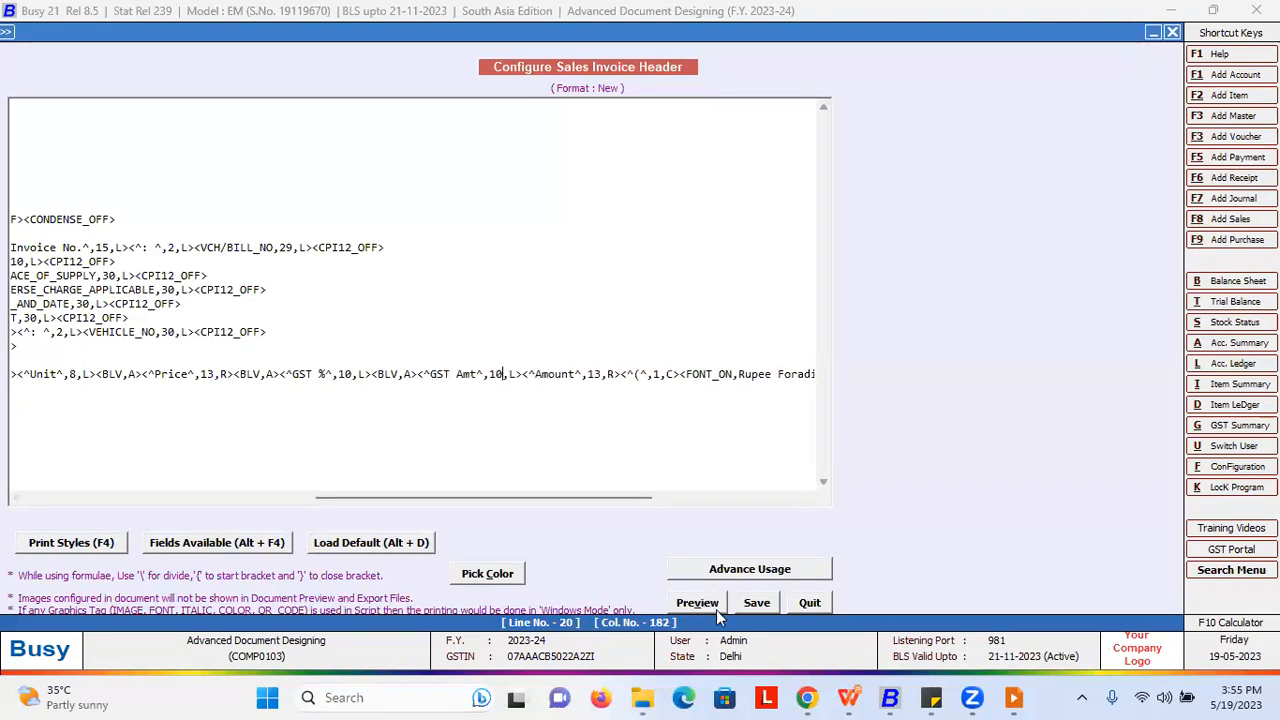
{"action": "left_click", "coordinate": [745, 607]}
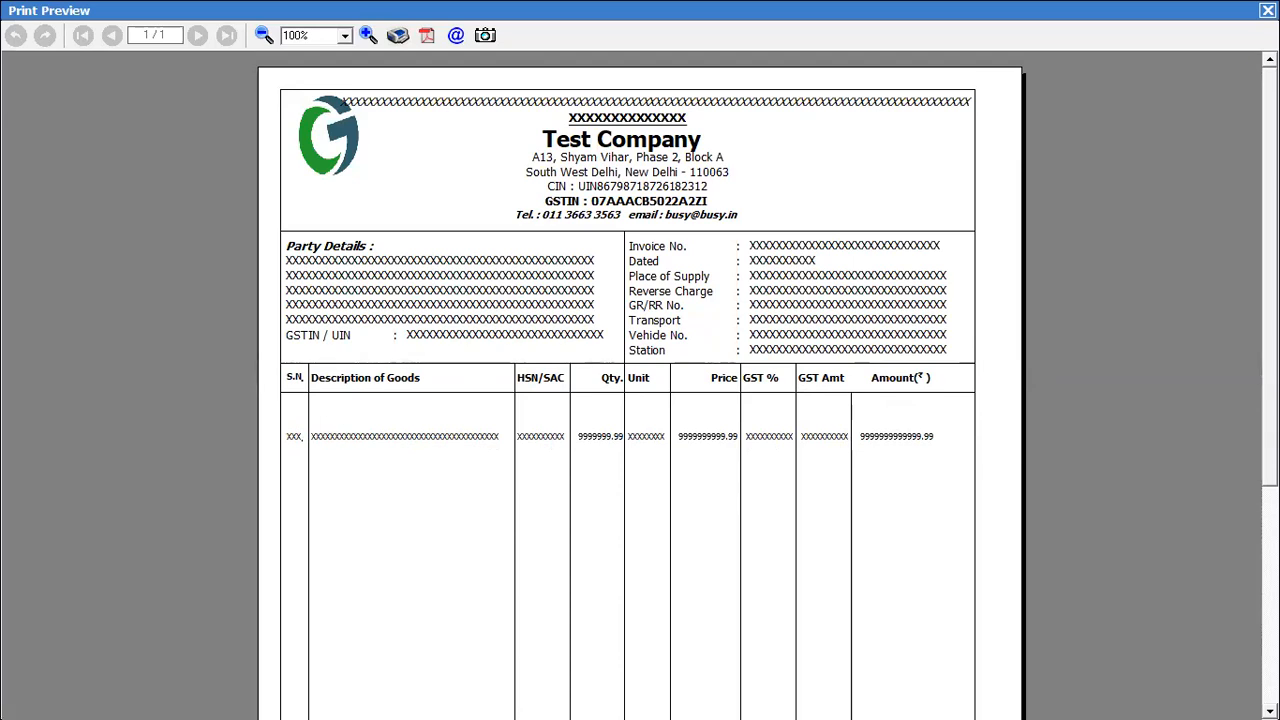
{"action": "key", "text": "Escape"}
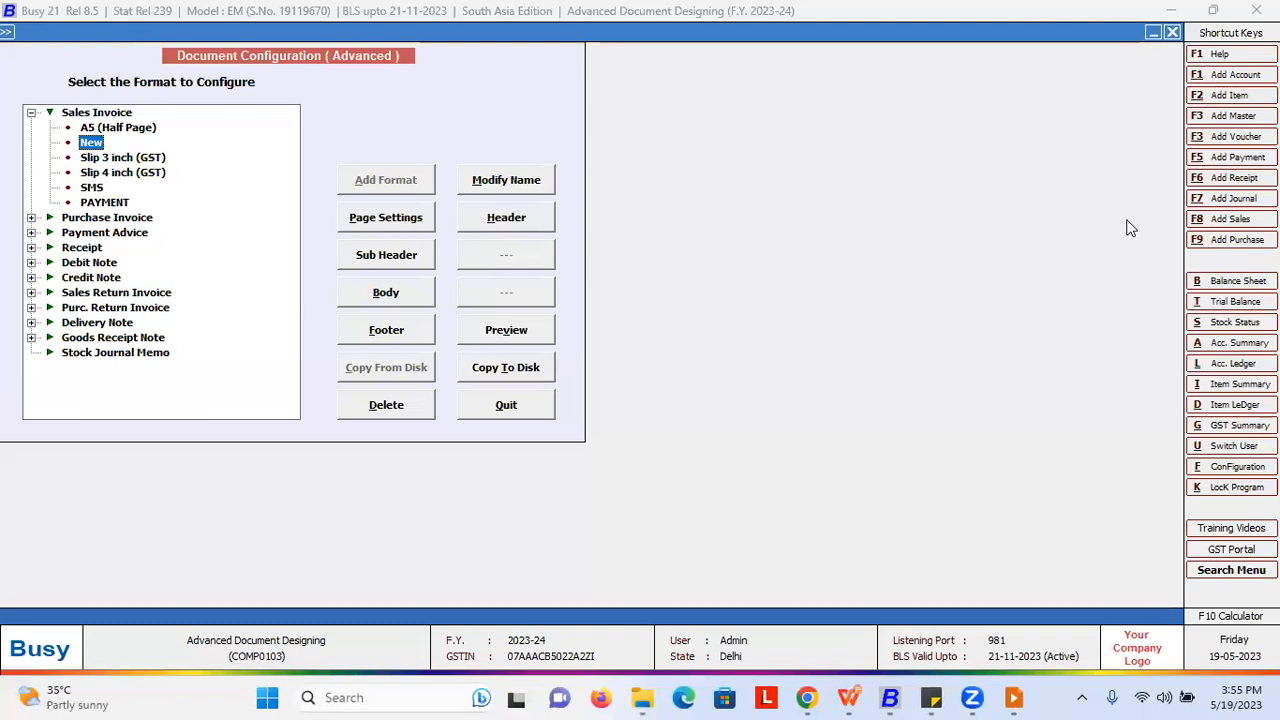
Step: Compare the header line count in the New format's page settings with the actual number of lines in its header script
{"action": "left_click", "coordinate": [386, 218]}
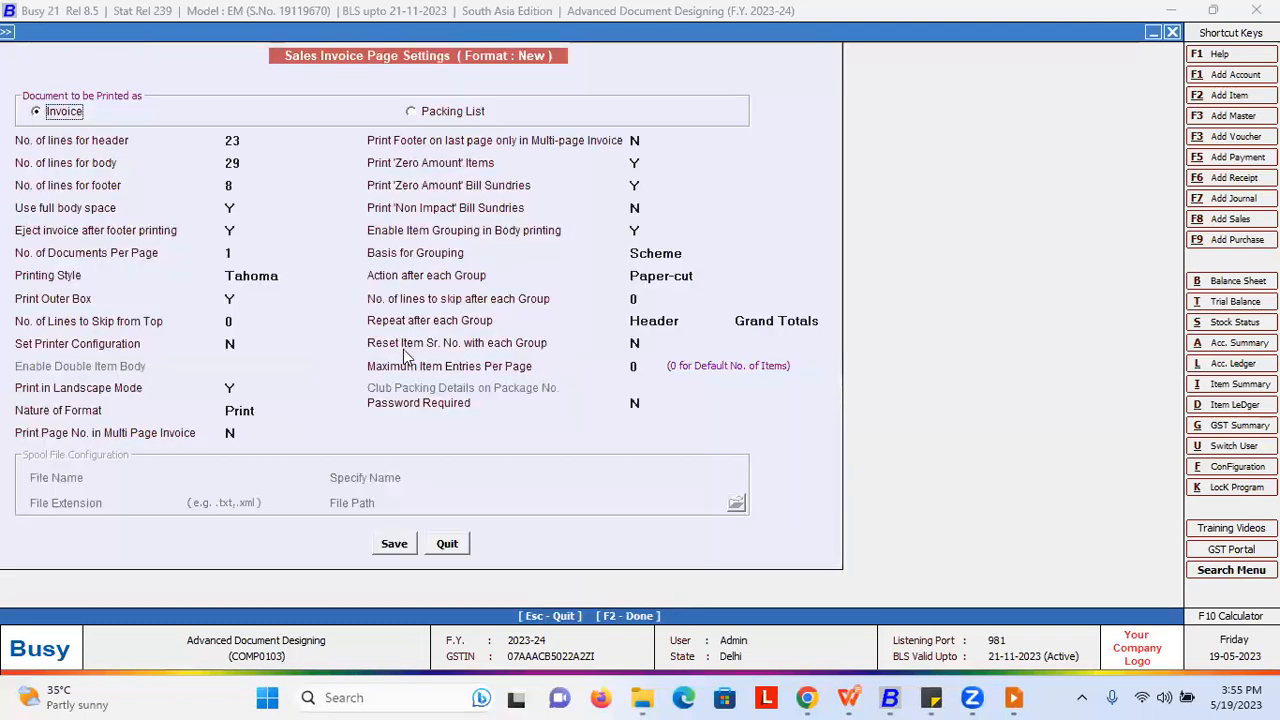
{"action": "key", "text": "Escape"}
{"action": "key", "text": "Return"}
{"action": "left_click", "coordinate": [513, 217]}
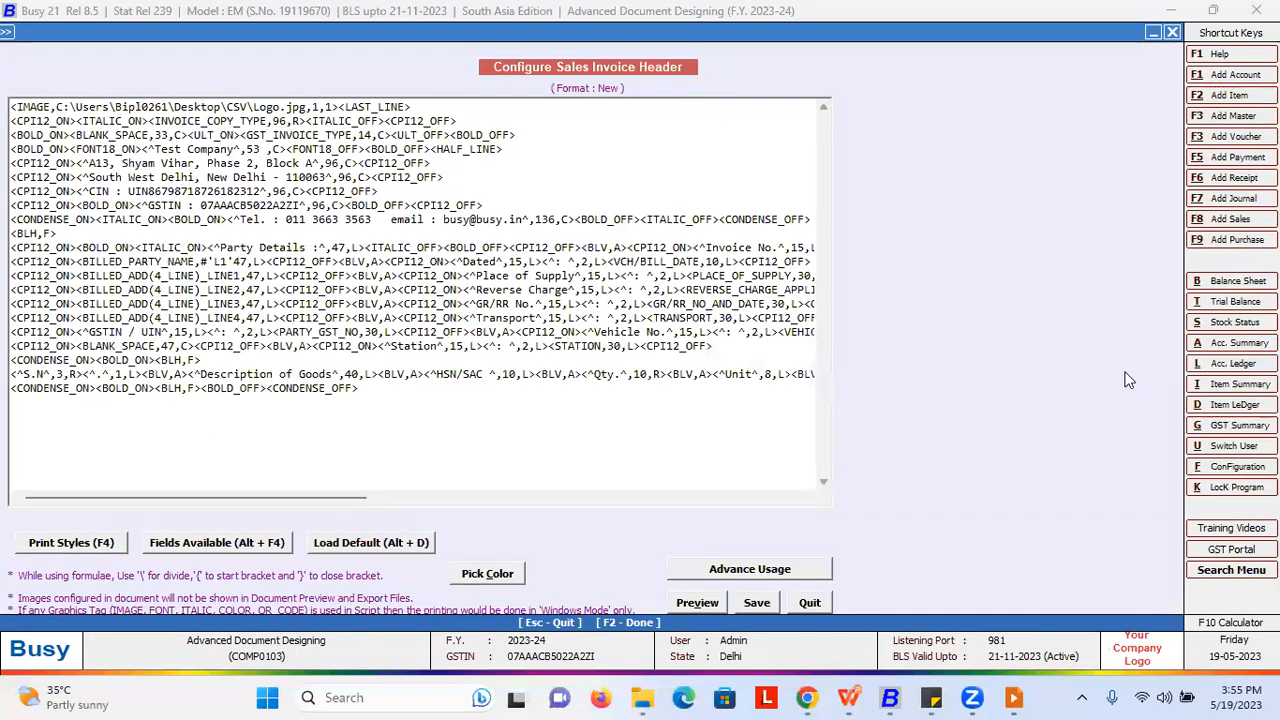
{"action": "key", "text": "ctrl+End"}
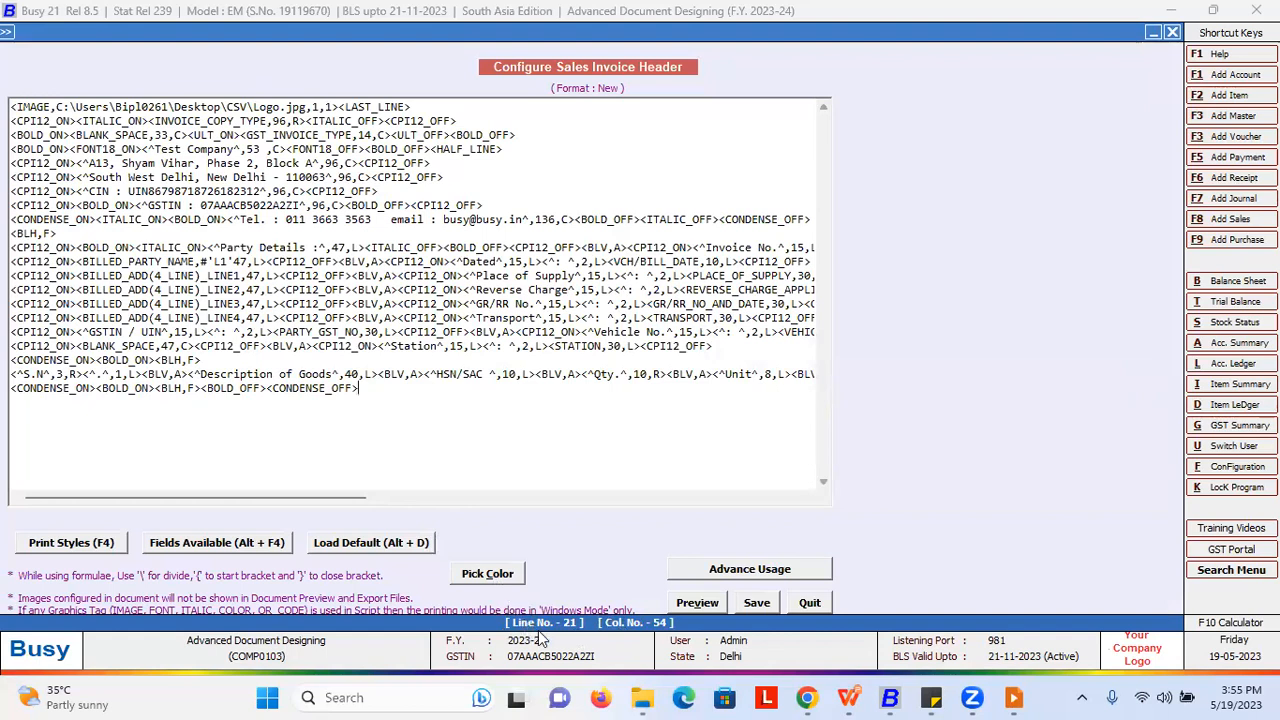
{"action": "left_click_drag", "start_coordinate": [368, 391], "coordinate": [12, 390]}
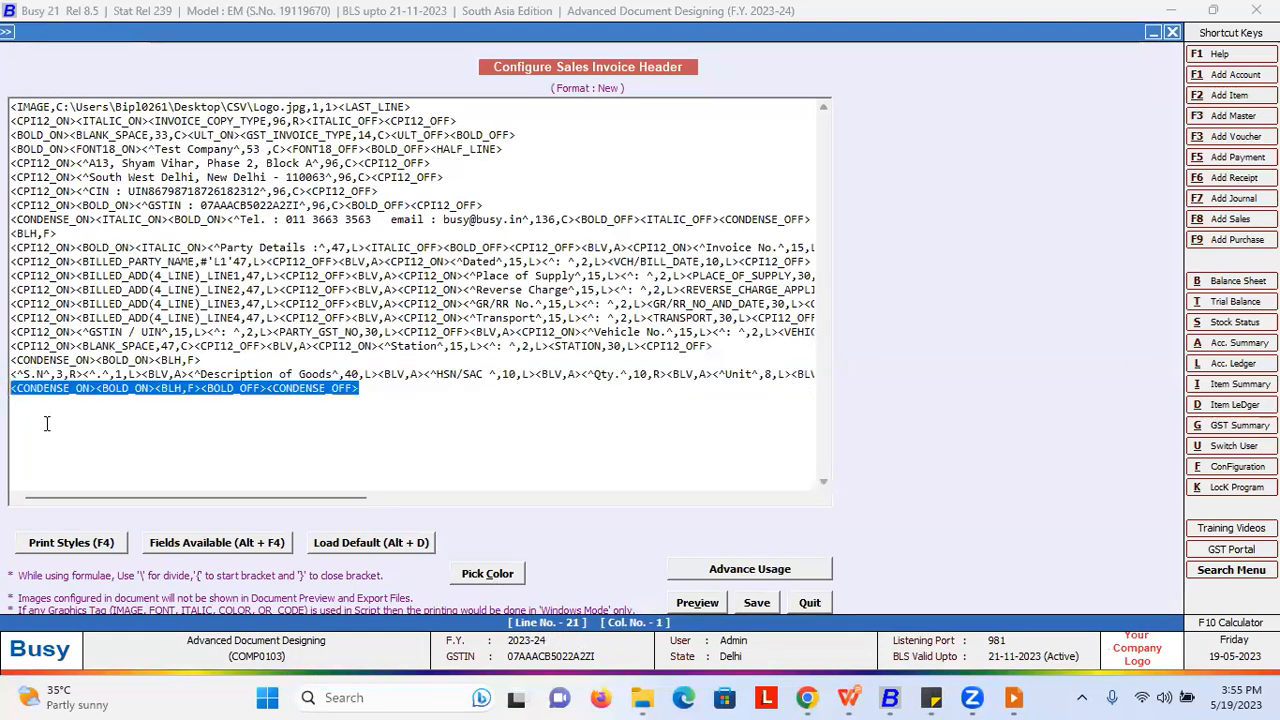
{"action": "left_click_drag", "start_coordinate": [377, 395], "coordinate": [12, 104]}
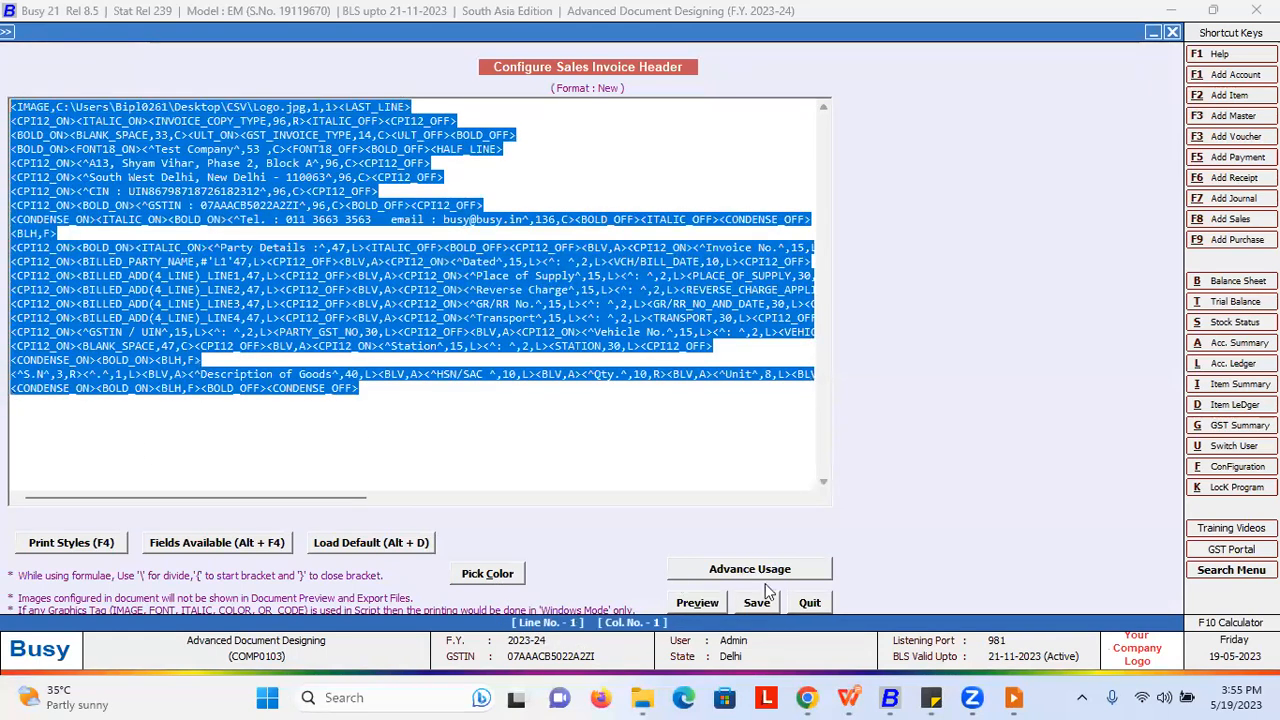
{"action": "left_click", "coordinate": [797, 608]}
Step: Set the New format's page settings to 21 header lines and 31 body lines and save them
{"action": "left_click", "coordinate": [377, 218]}
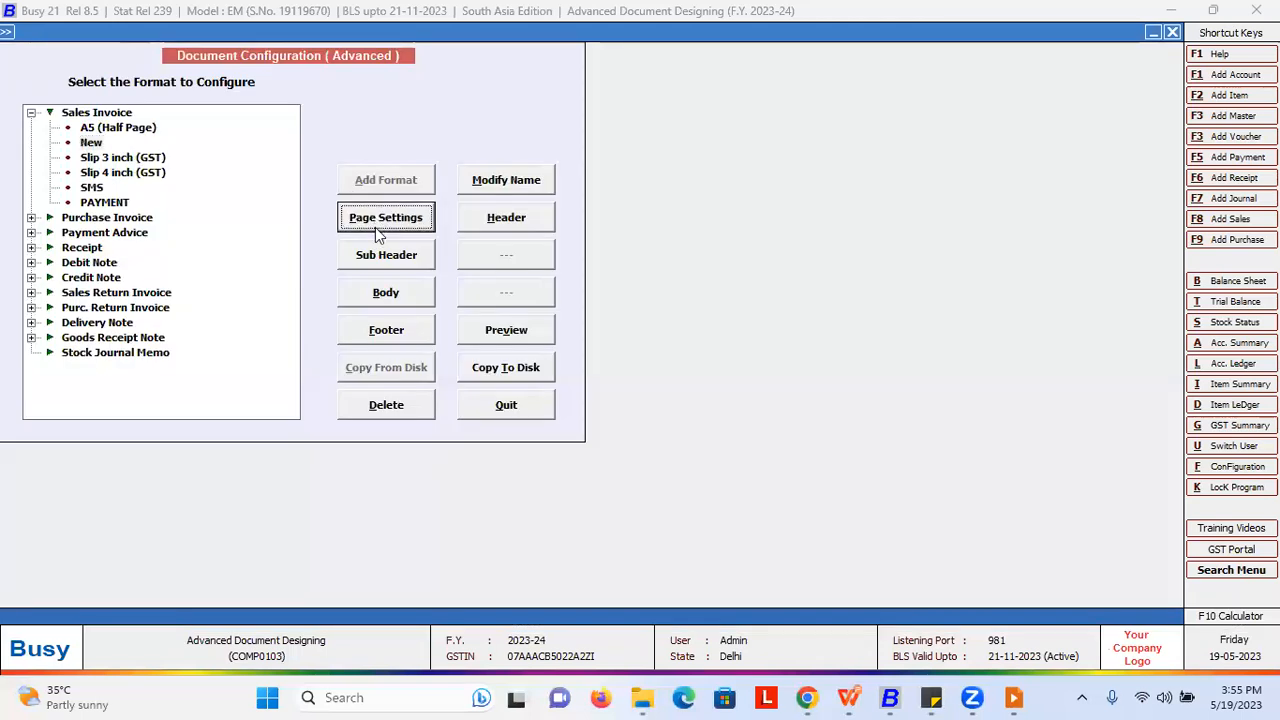
{"action": "type", "text": "21"}
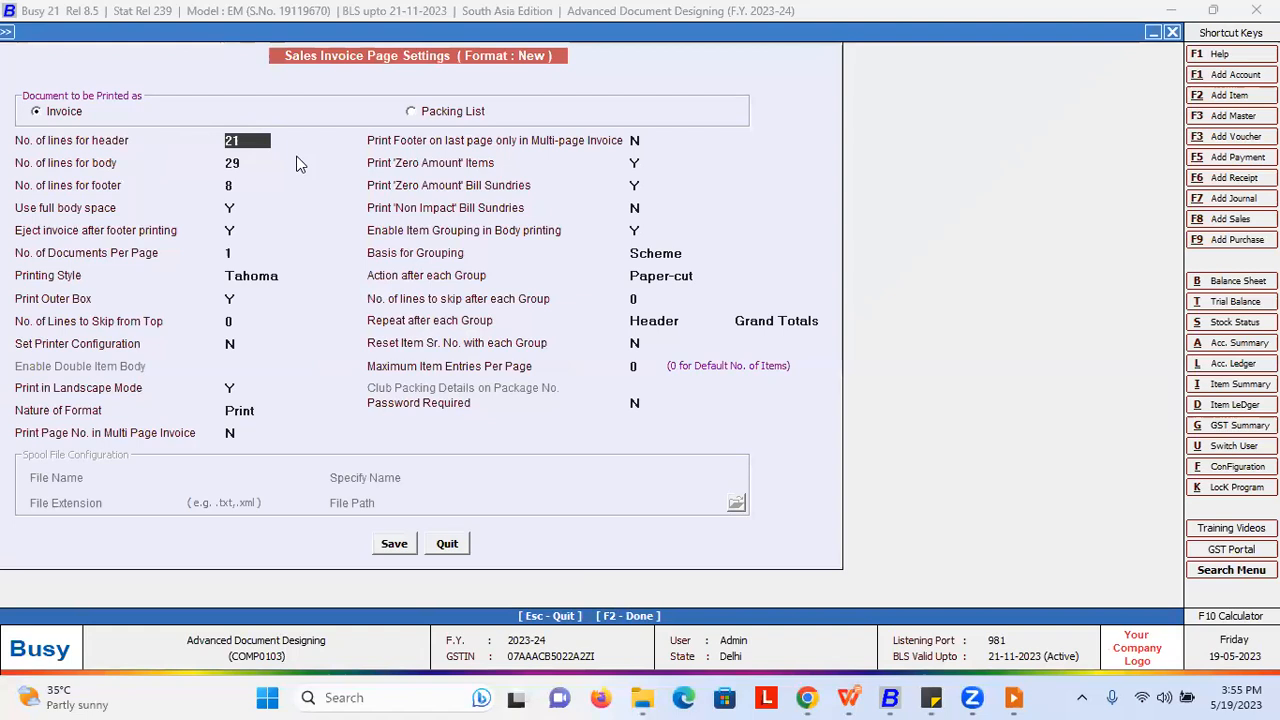
{"action": "left_click", "coordinate": [250, 163]}
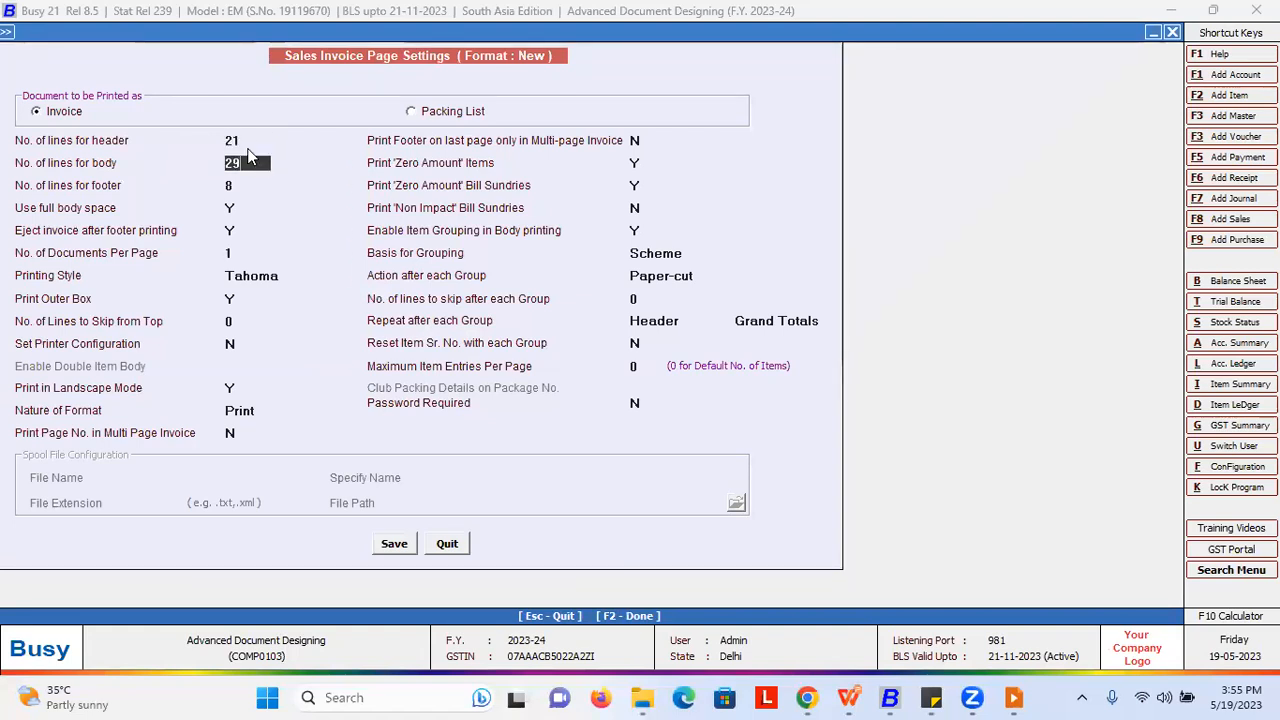
{"action": "left_click", "coordinate": [250, 185]}
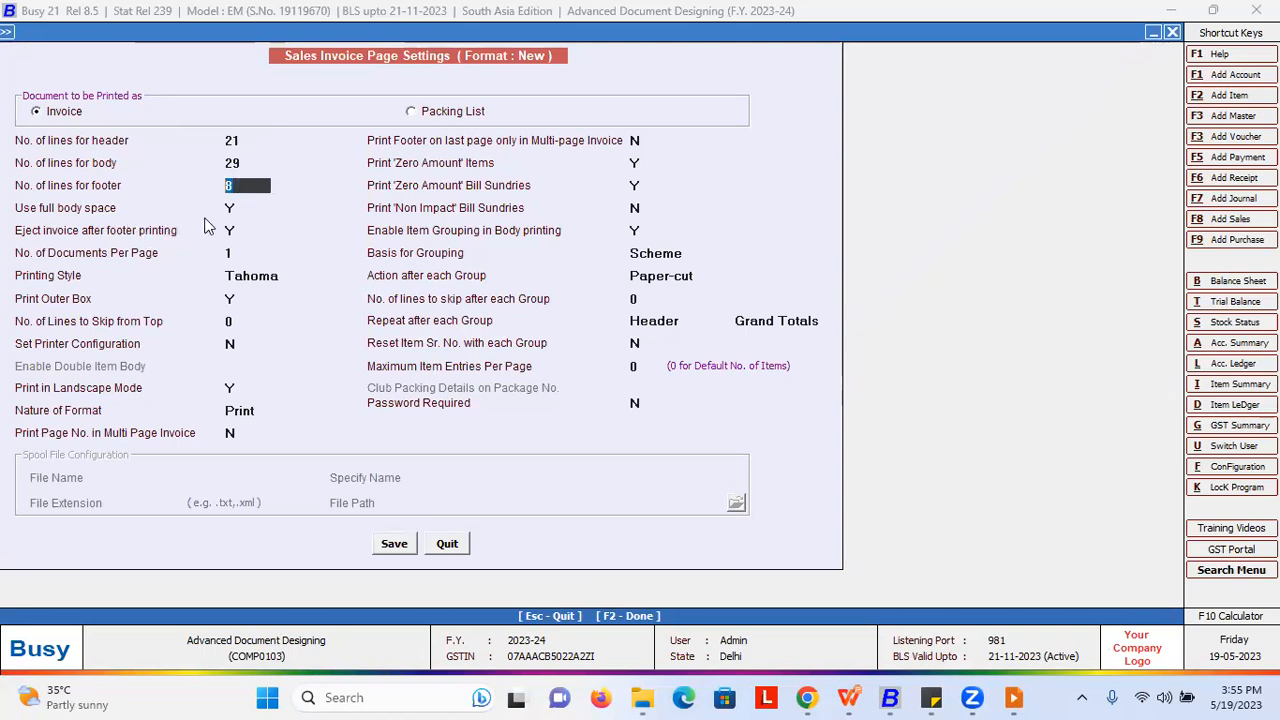
{"action": "key", "text": "Up"}
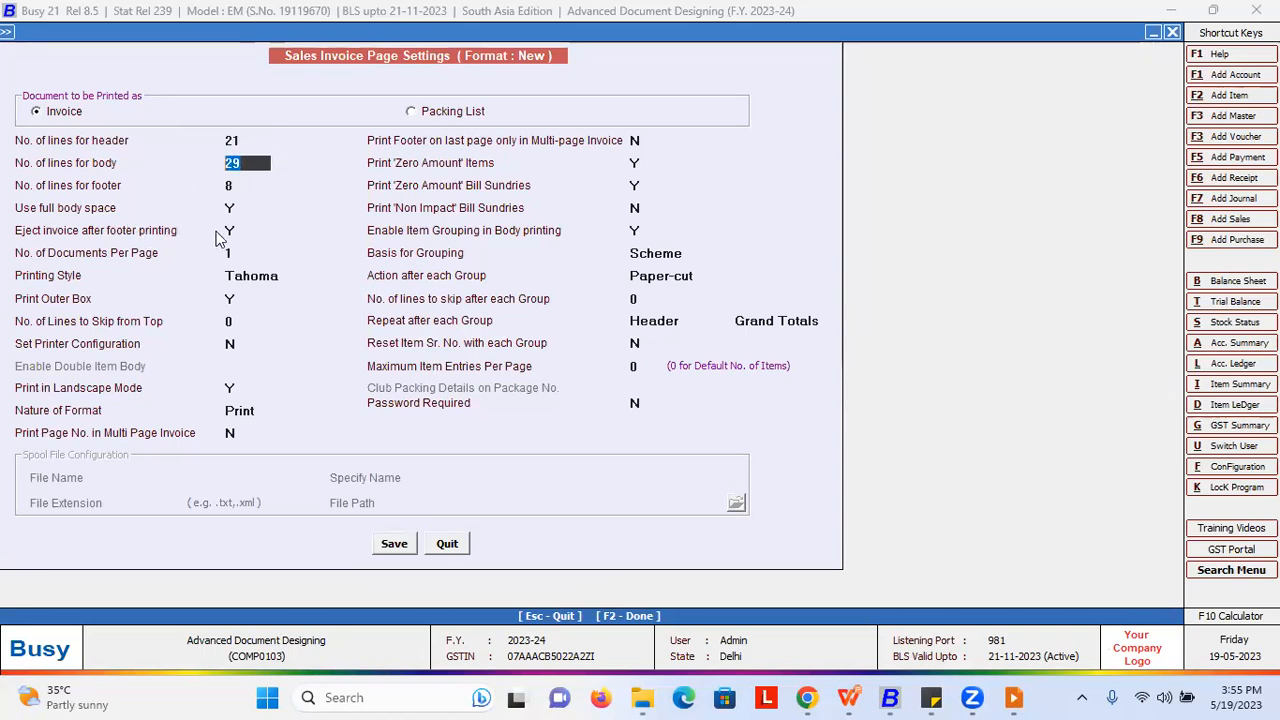
{"action": "type", "text": "31"}
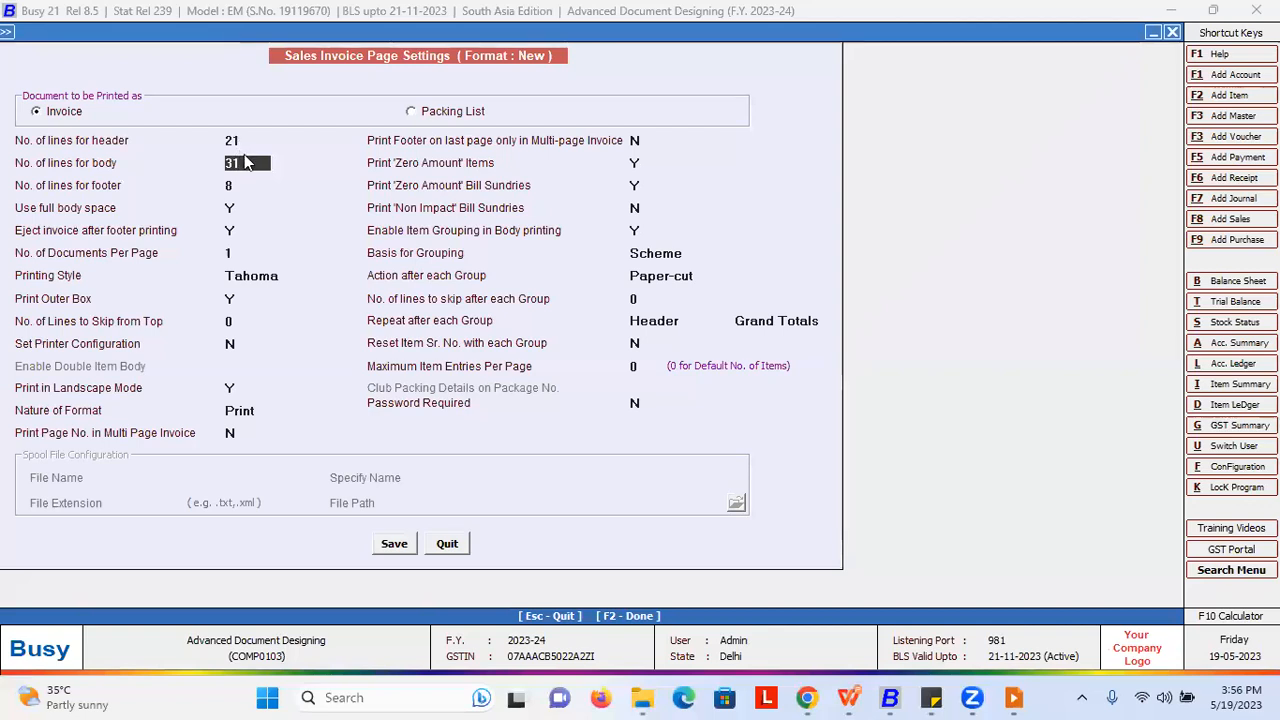
{"action": "key", "text": "Return"}
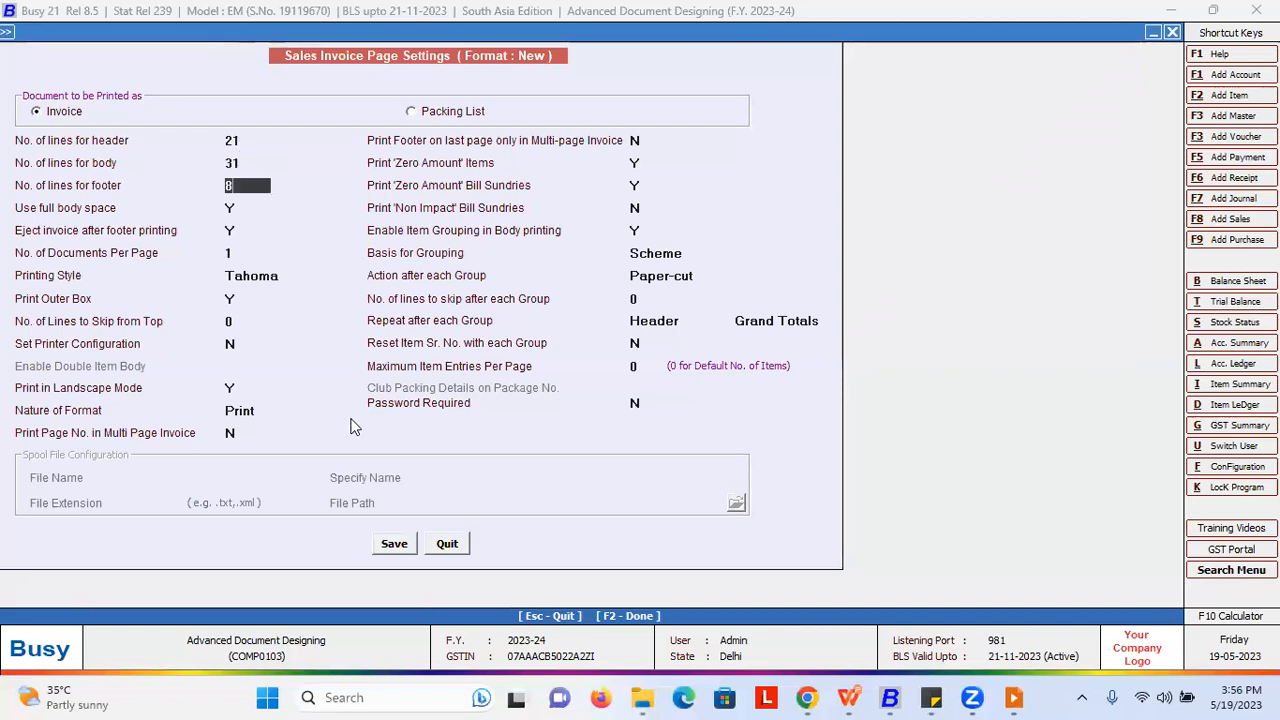
{"action": "left_click", "coordinate": [396, 550]}
Step: Preview the complete New invoice format down to its footer, then quit the document configuration
{"action": "left_click", "coordinate": [503, 332]}
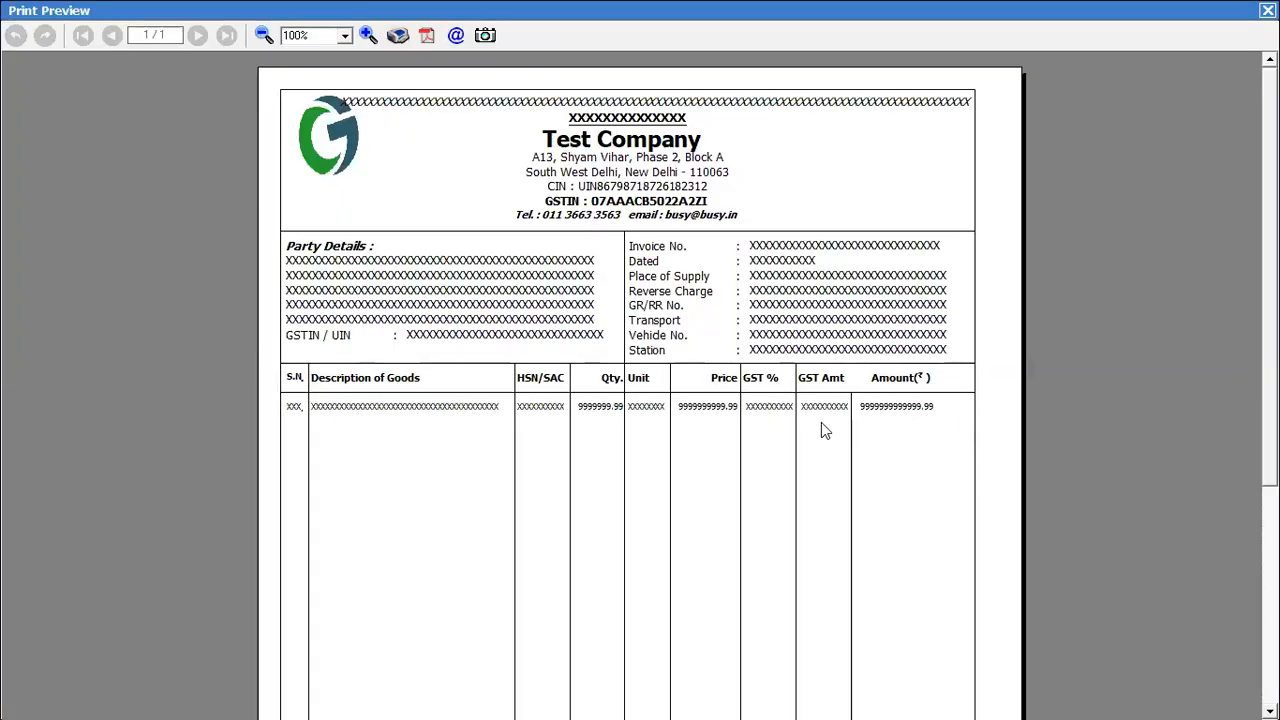
{"action": "scroll", "coordinate": [921, 434], "scroll_direction": "down", "scroll_amount": 5}
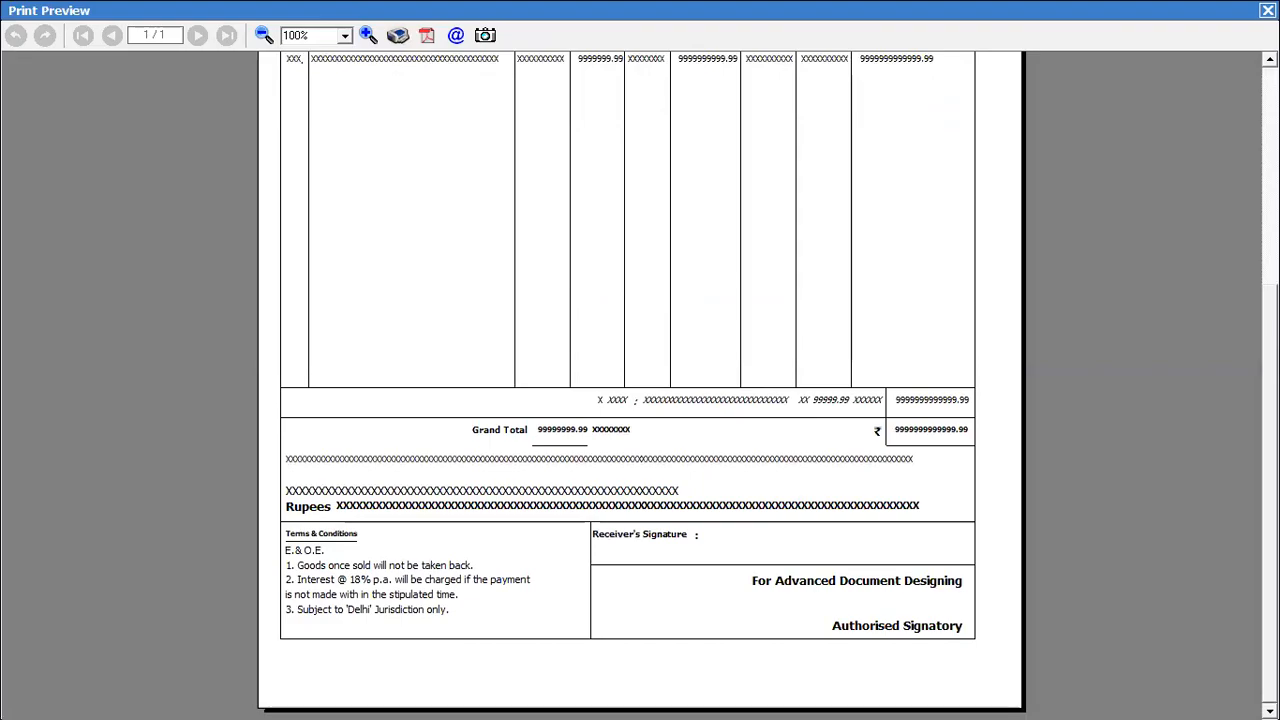
{"action": "scroll", "coordinate": [640, 385], "scroll_direction": "up", "scroll_amount": 5}
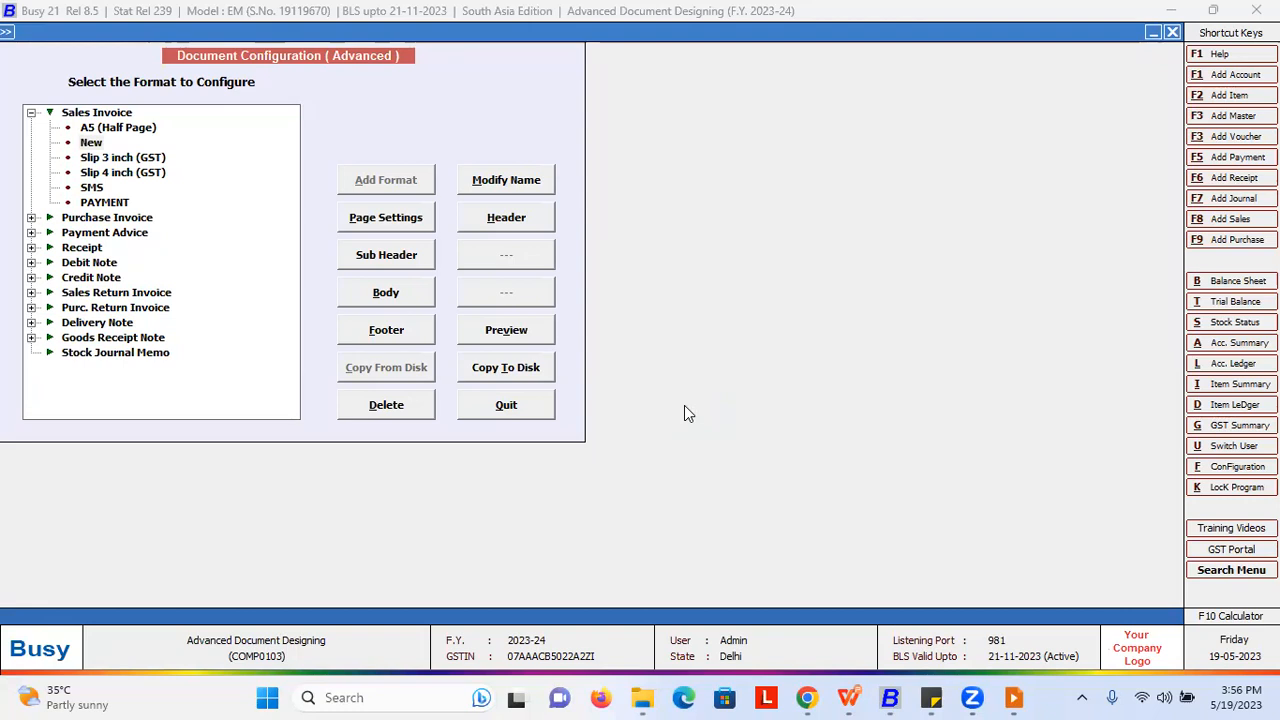
{"action": "left_click", "coordinate": [540, 405]}
Step: Switch from Busy to the presentation's slide show at the Other Important Fields slide
{"action": "left_click", "coordinate": [848, 697]}
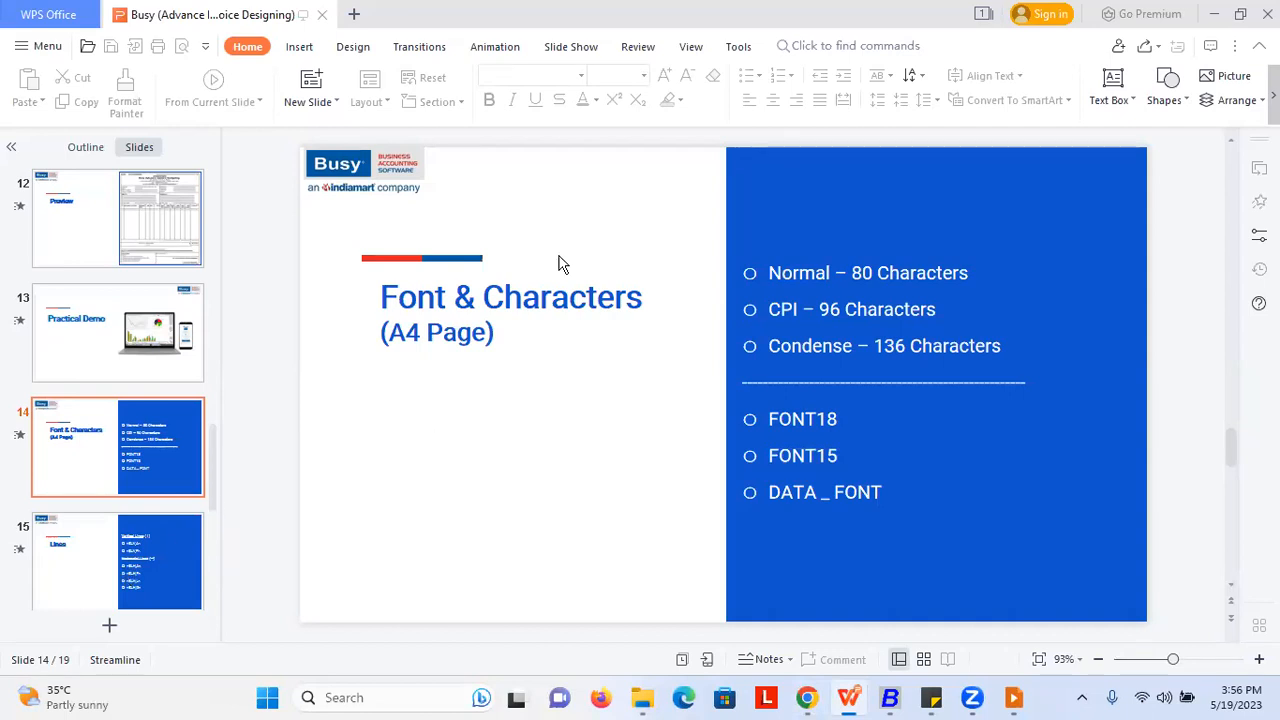
{"action": "key", "text": "alt+Tab"}
{"action": "key", "text": "alt+Tab"}
{"action": "key", "text": "alt+Tab"}
{"action": "key", "text": "alt+Tab"}
{"action": "key", "text": "alt+Tab"}
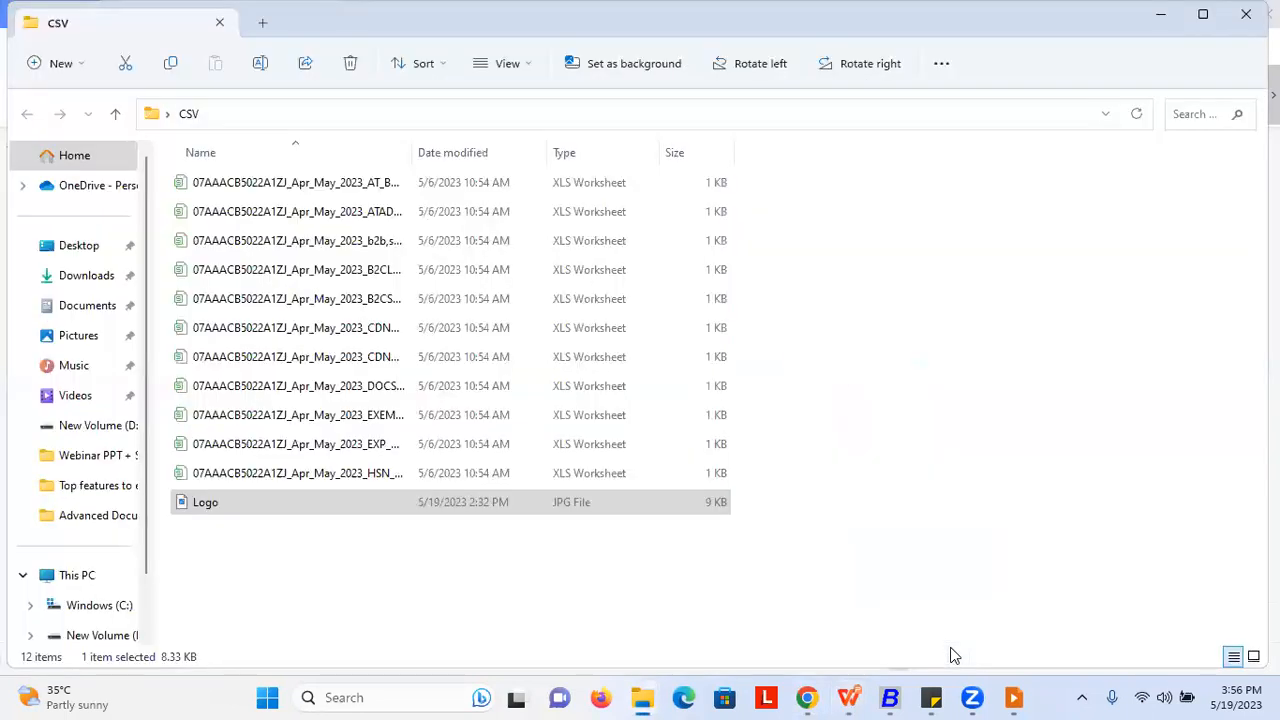
{"action": "key", "text": "alt+Tab"}
{"action": "key", "text": "alt+Tab"}
{"action": "key", "text": "alt+Tab"}
{"action": "key", "text": "alt+Tab"}
{"action": "key", "text": "alt+Tab"}
{"action": "key", "text": "alt+Tab"}
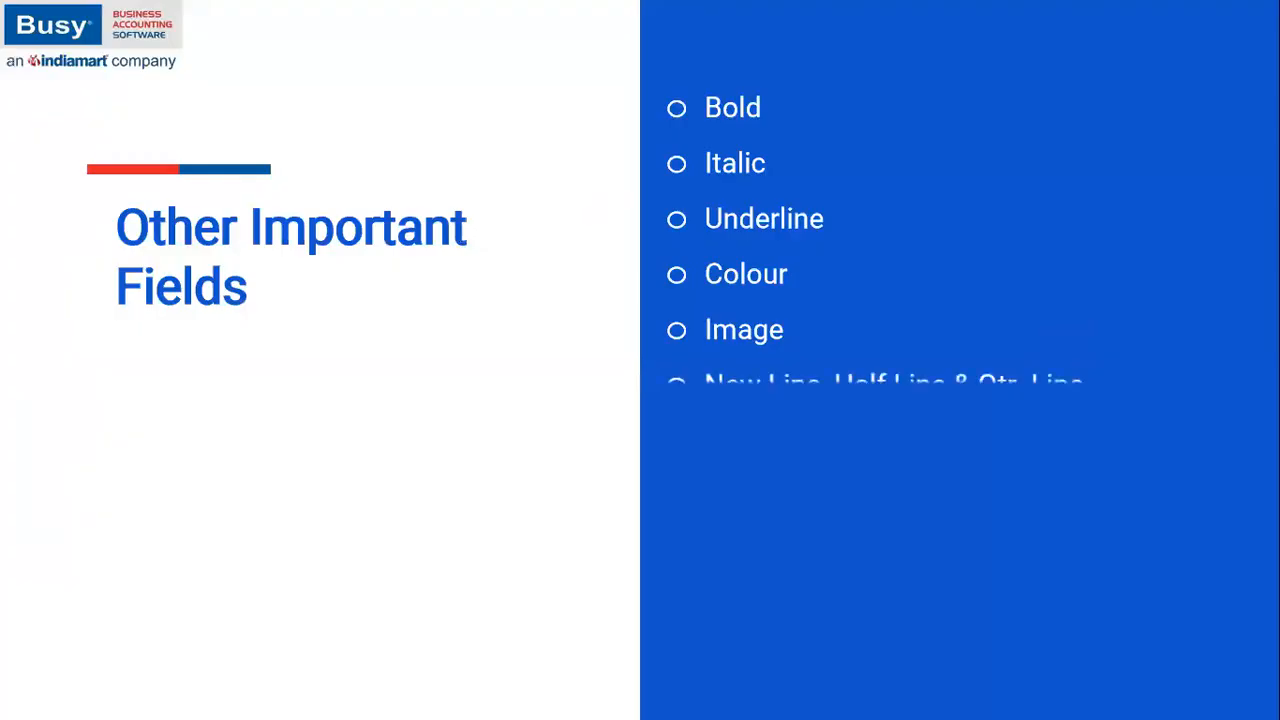